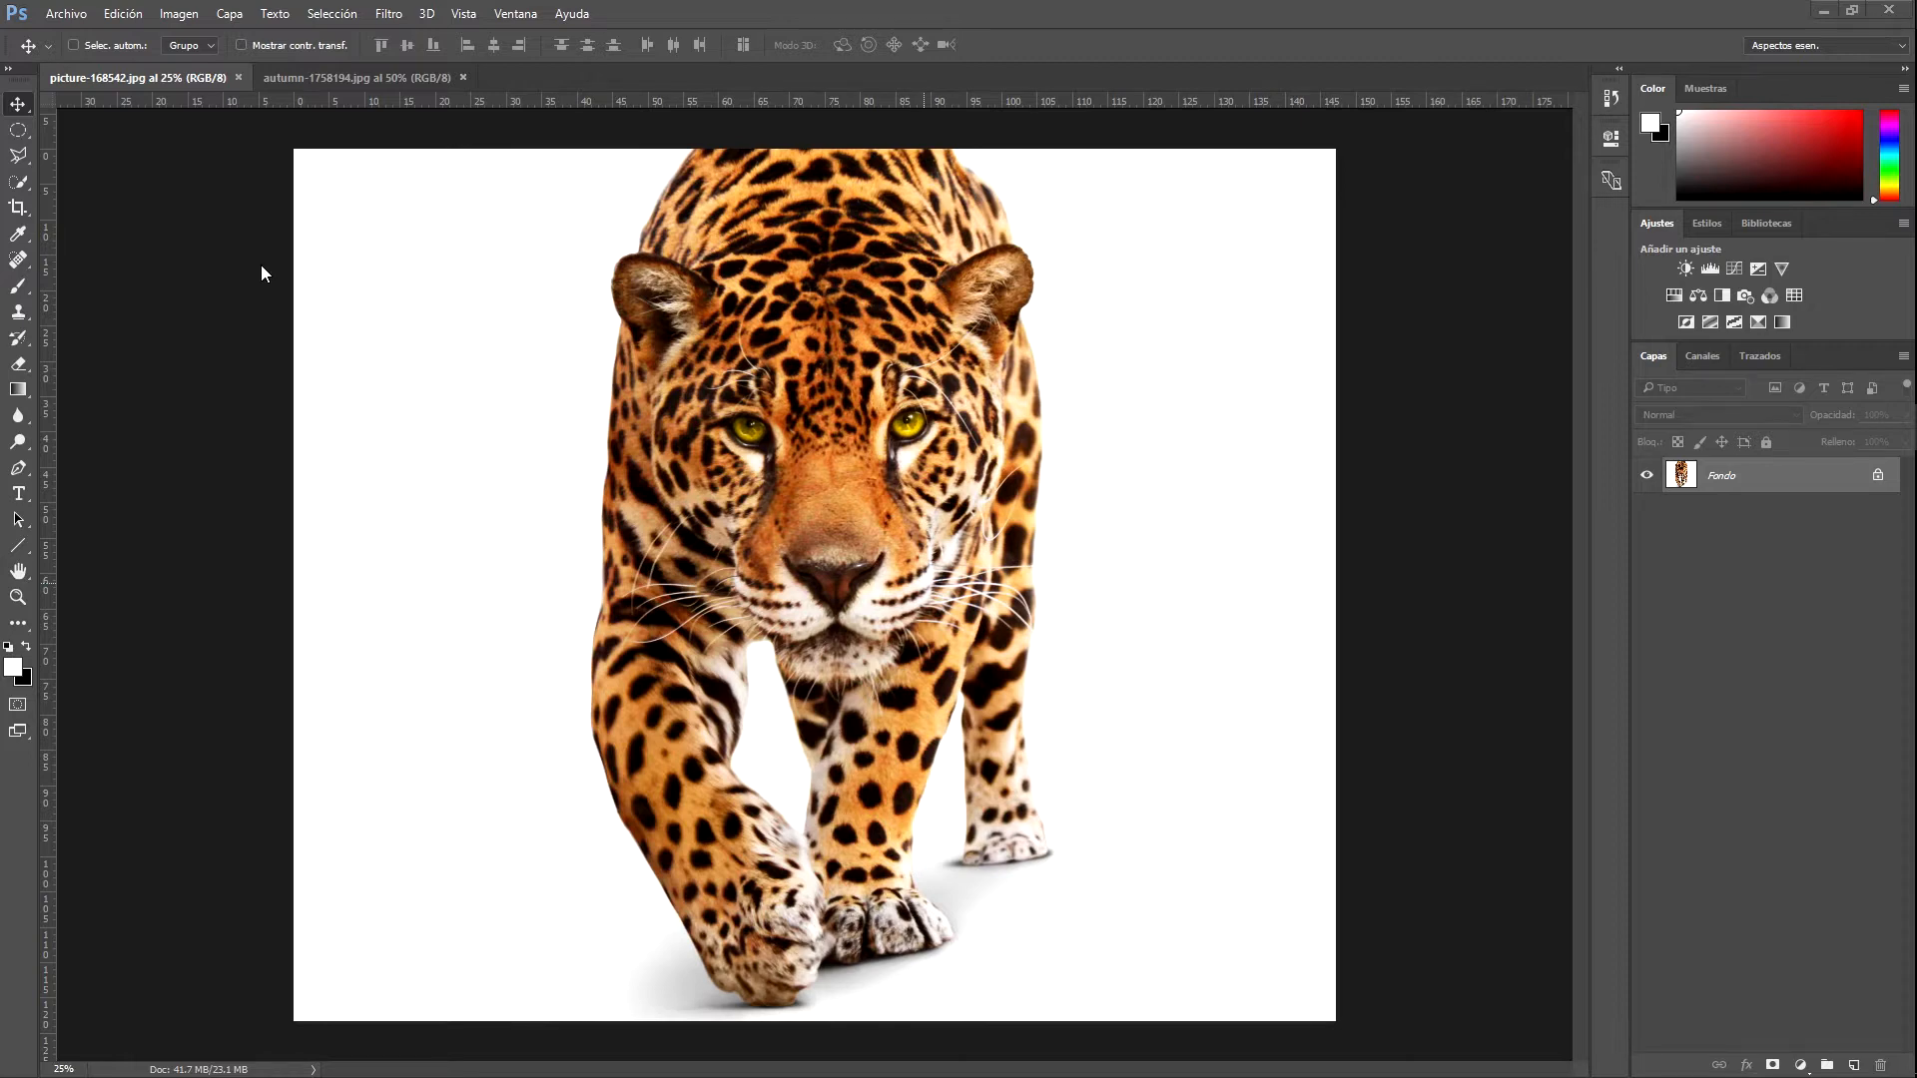
Compare the jaguar image with the autumn road image across the two open documents
{"action": "left_click", "coordinate": [313, 77]}
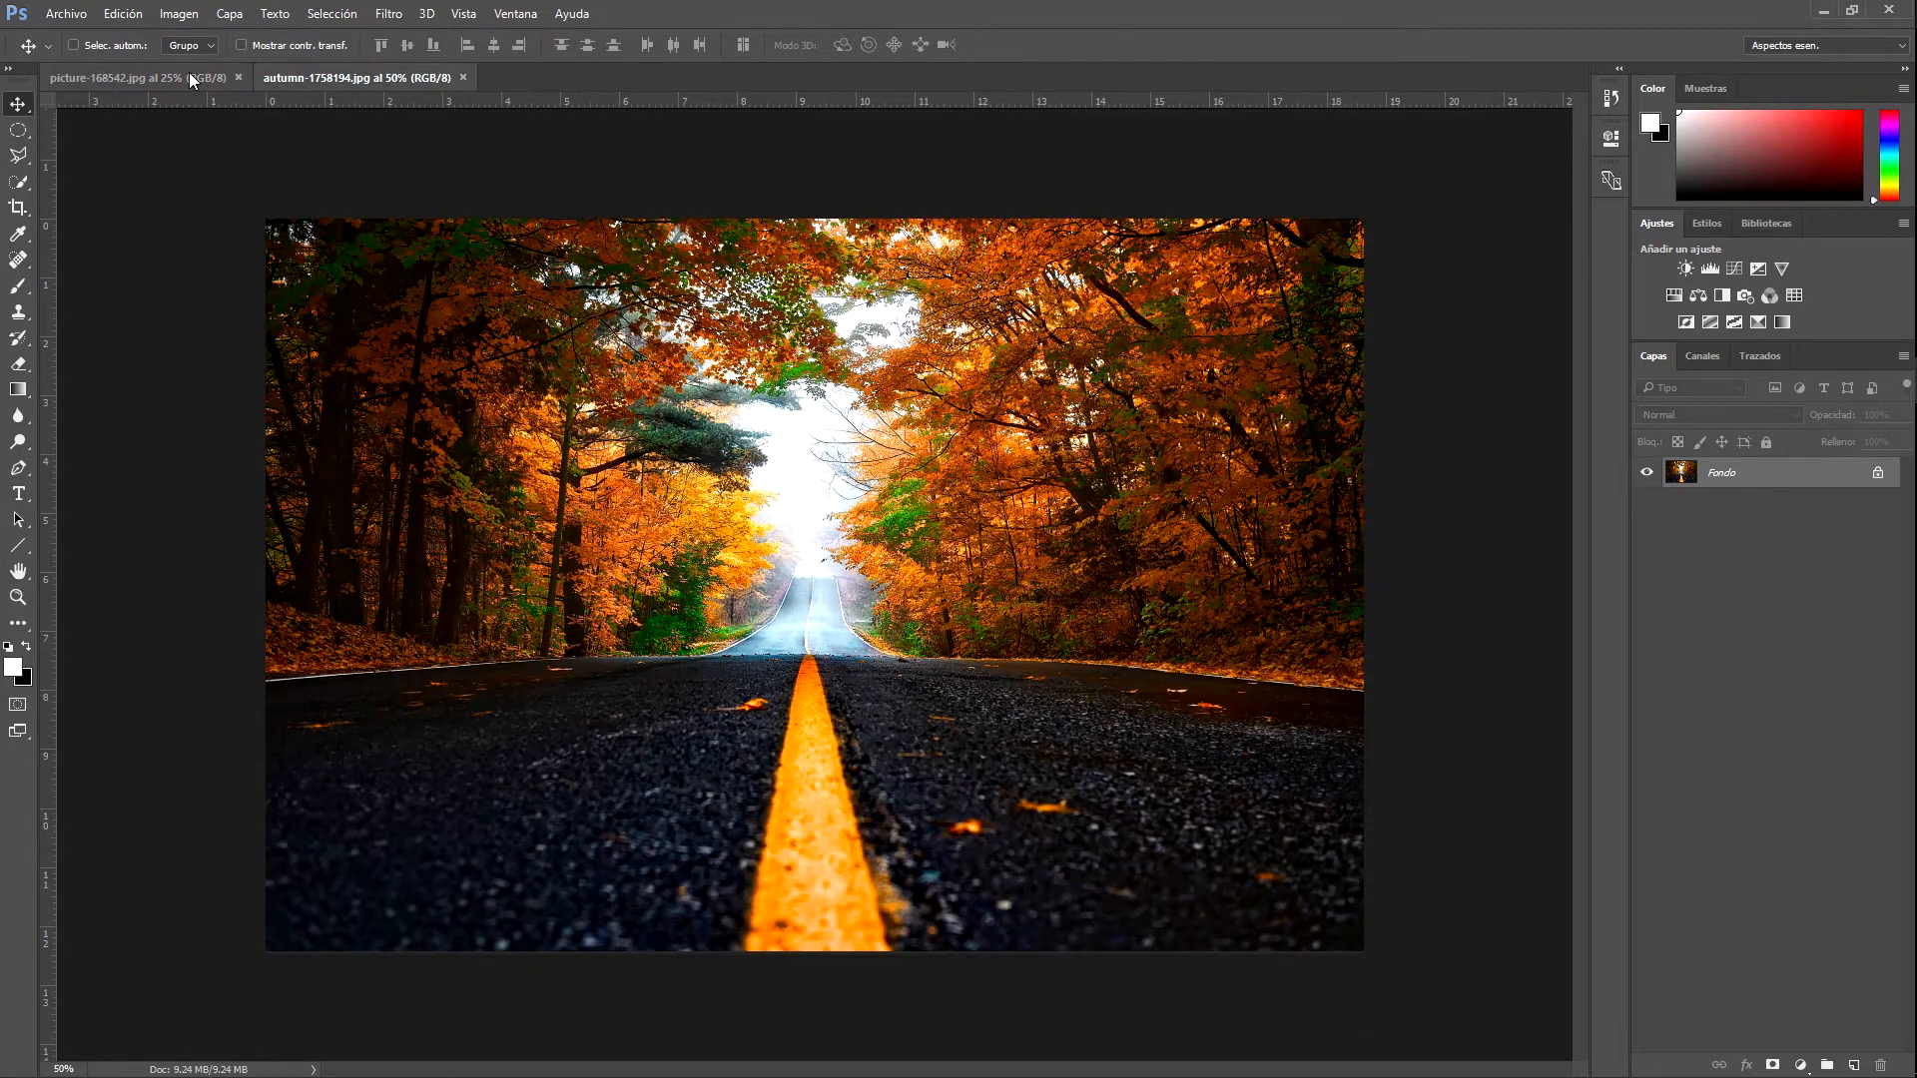
{"action": "left_click", "coordinate": [189, 77]}
{"action": "left_click", "coordinate": [320, 78]}
{"action": "left_click", "coordinate": [147, 77]}
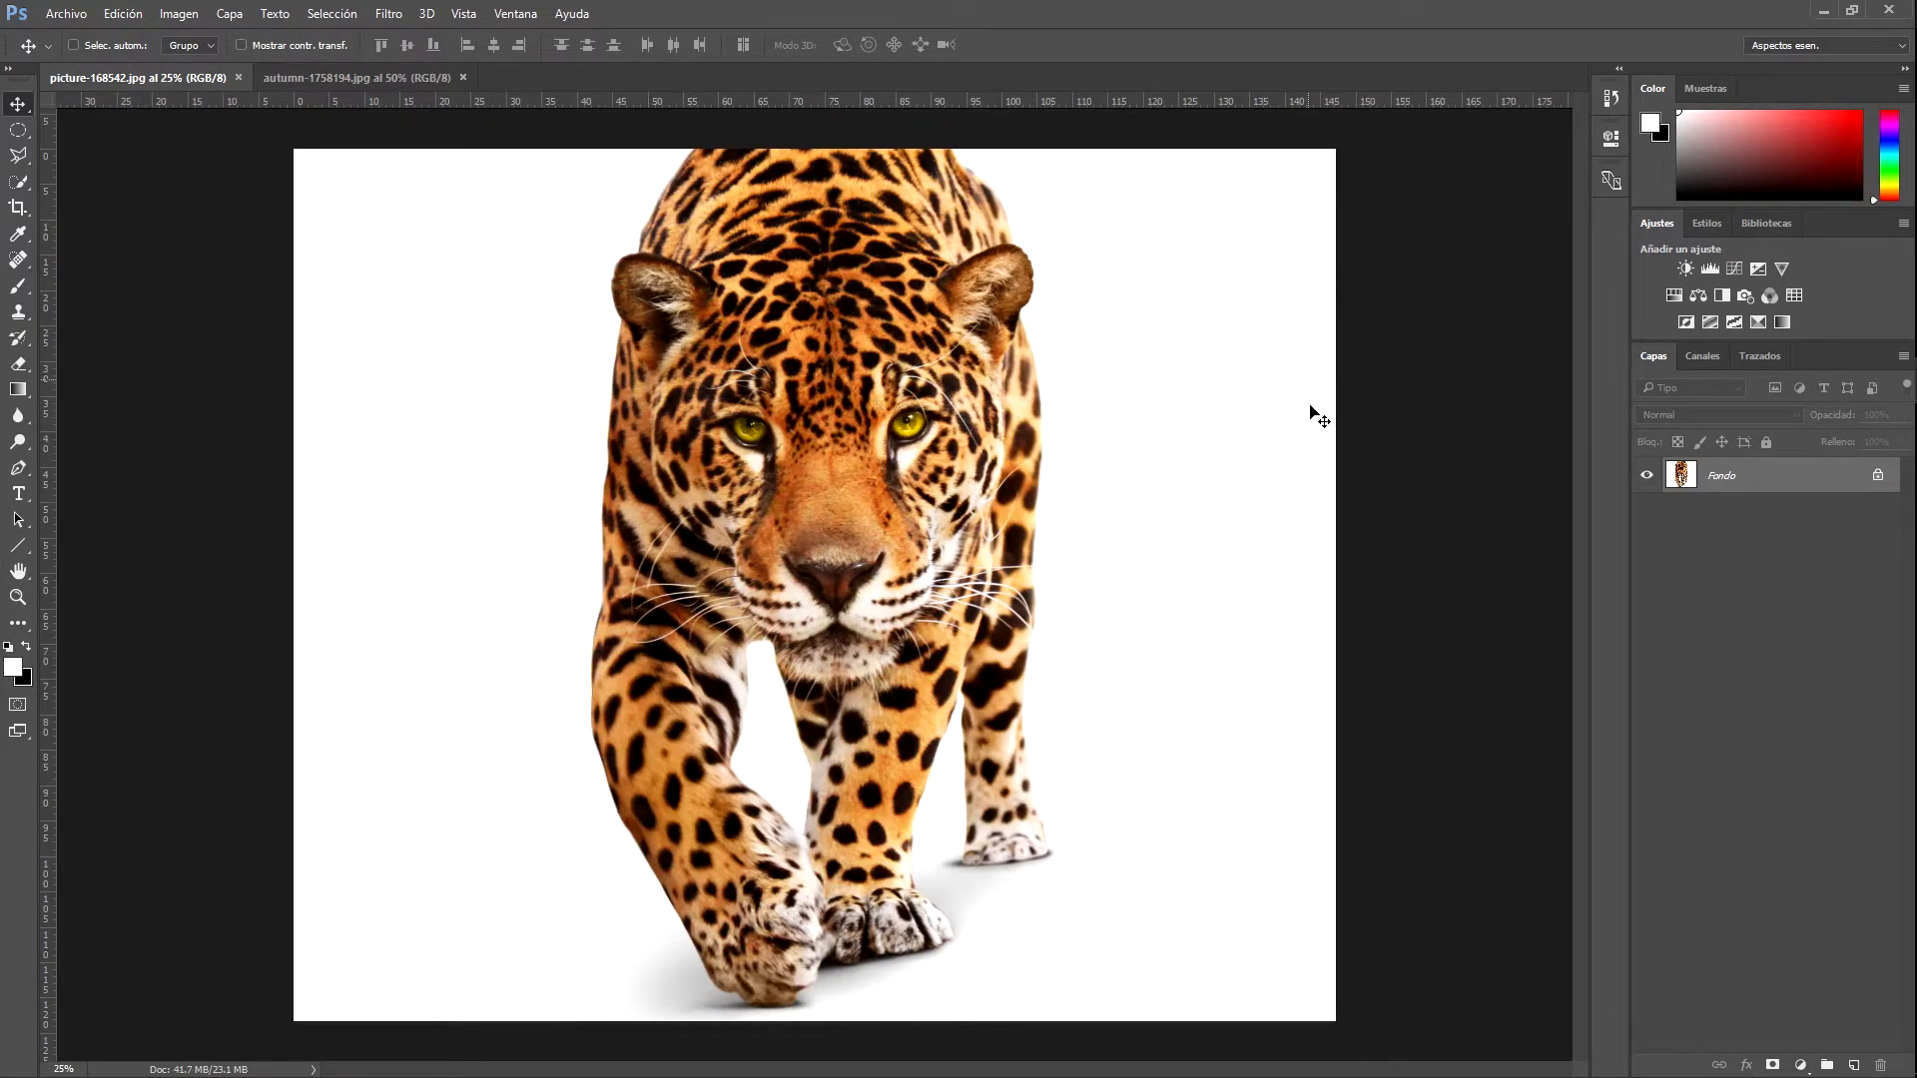
{"action": "left_click", "coordinate": [339, 79]}
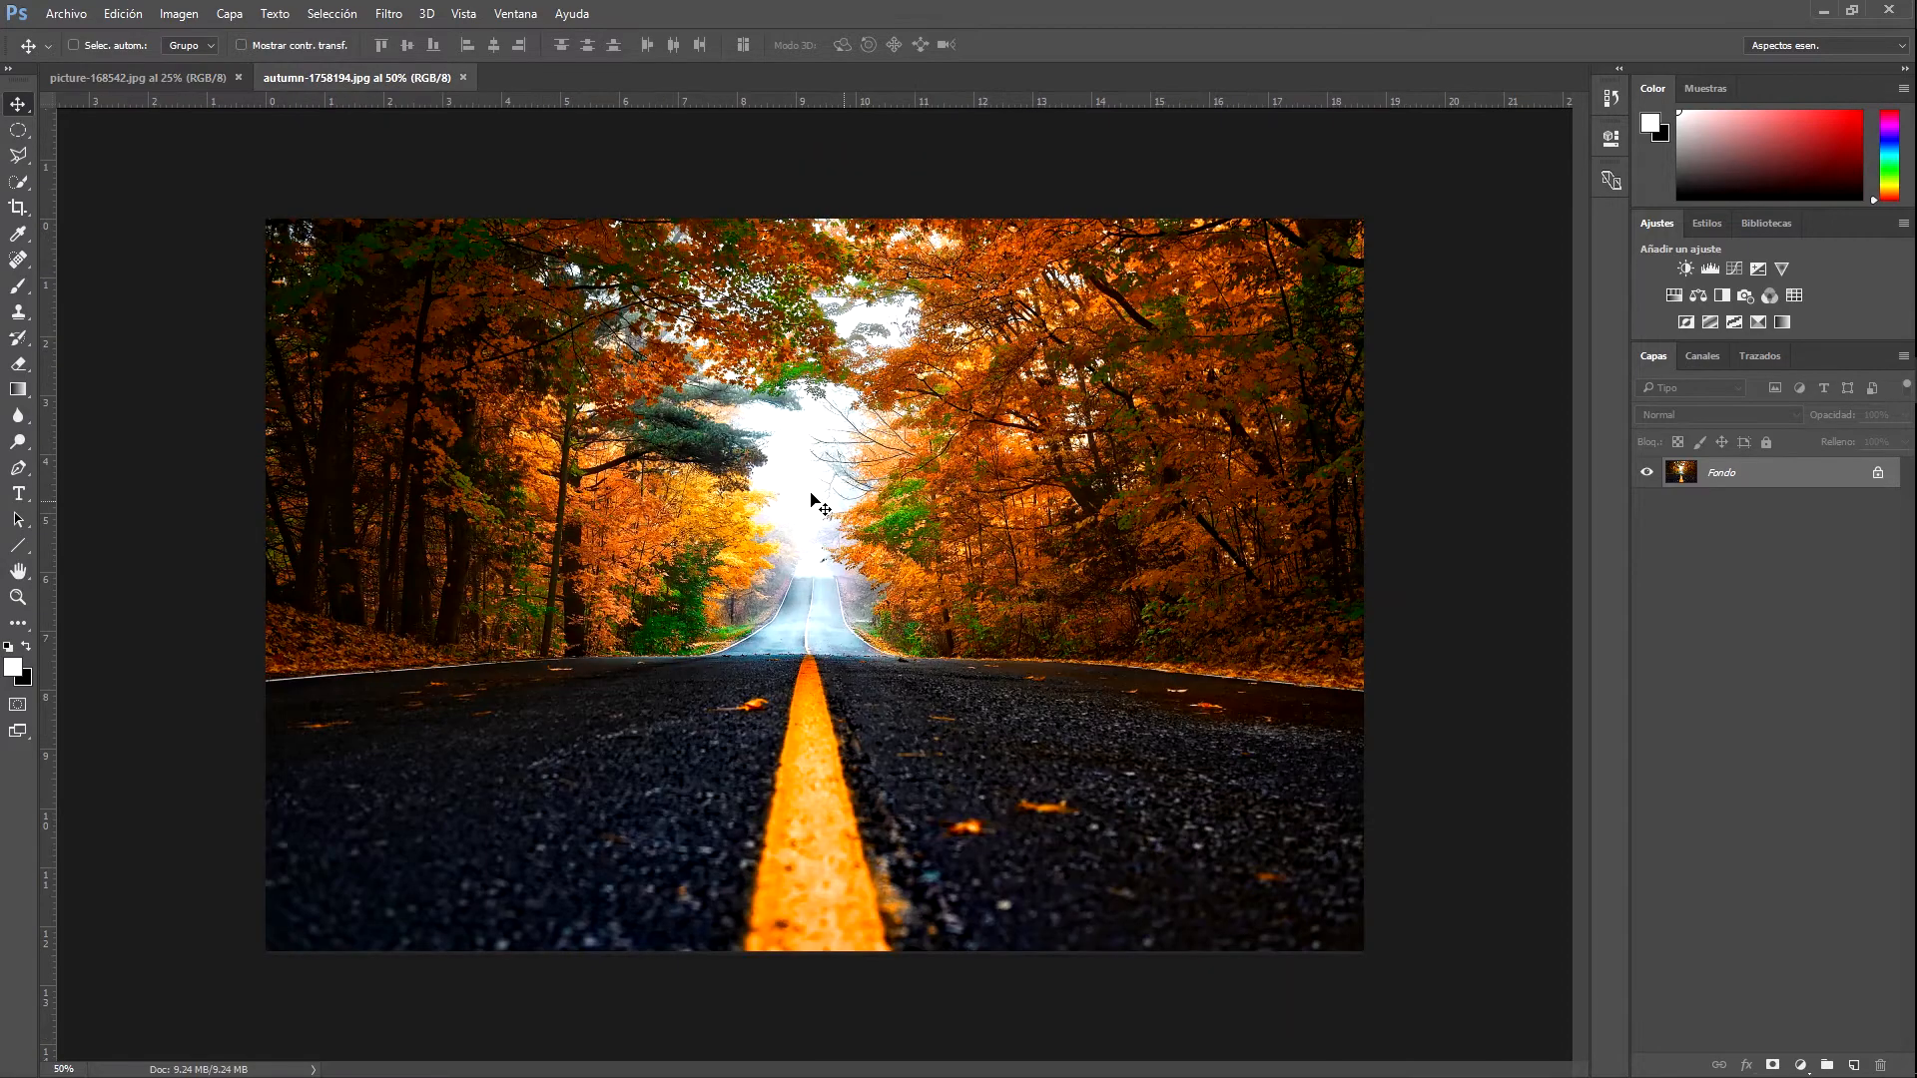
{"action": "left_click", "coordinate": [116, 79]}
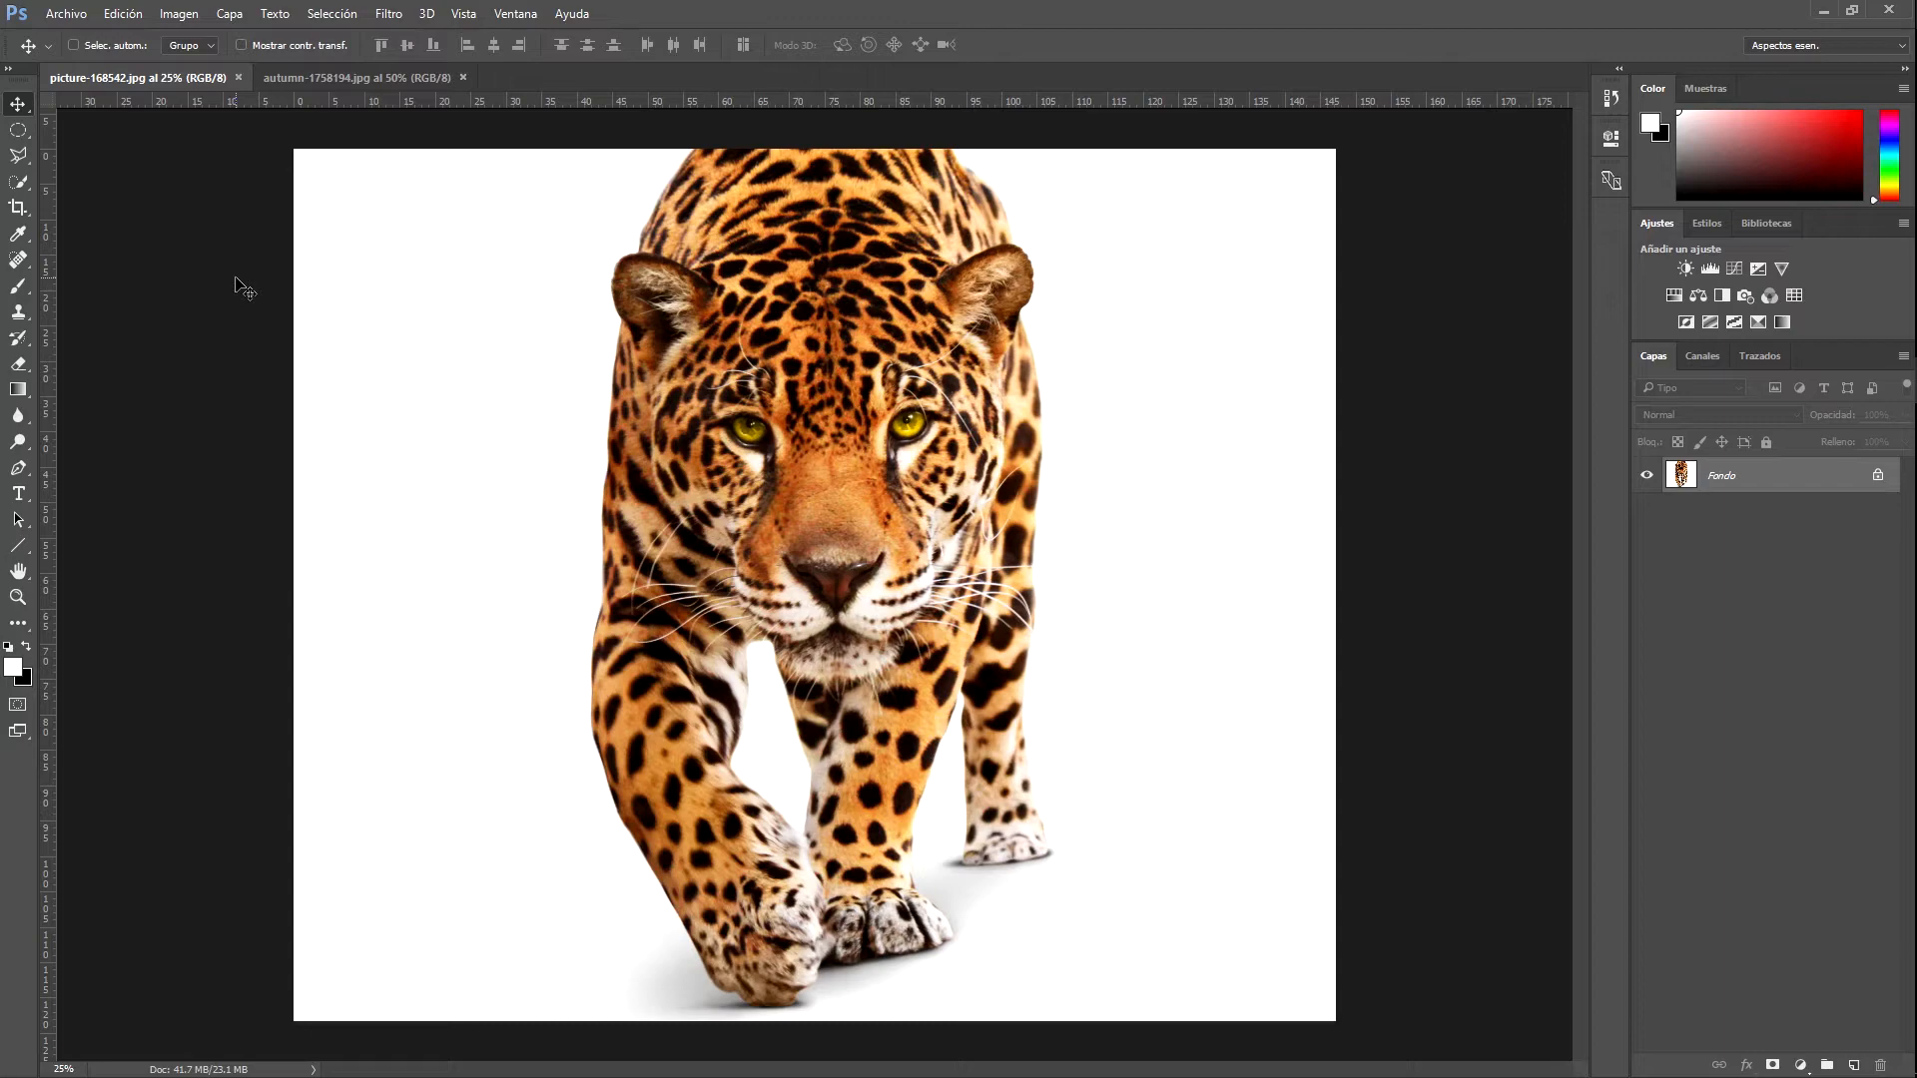
Close both open documents, autumn-1758194.jpg and picture-168542.jpg
{"action": "left_click", "coordinate": [374, 84]}
{"action": "left_click", "coordinate": [463, 78]}
{"action": "left_click", "coordinate": [239, 78]}
Open autumn-1758194 and picture-168542 together from the Practica 1 folder
{"action": "left_click", "coordinate": [73, 10]}
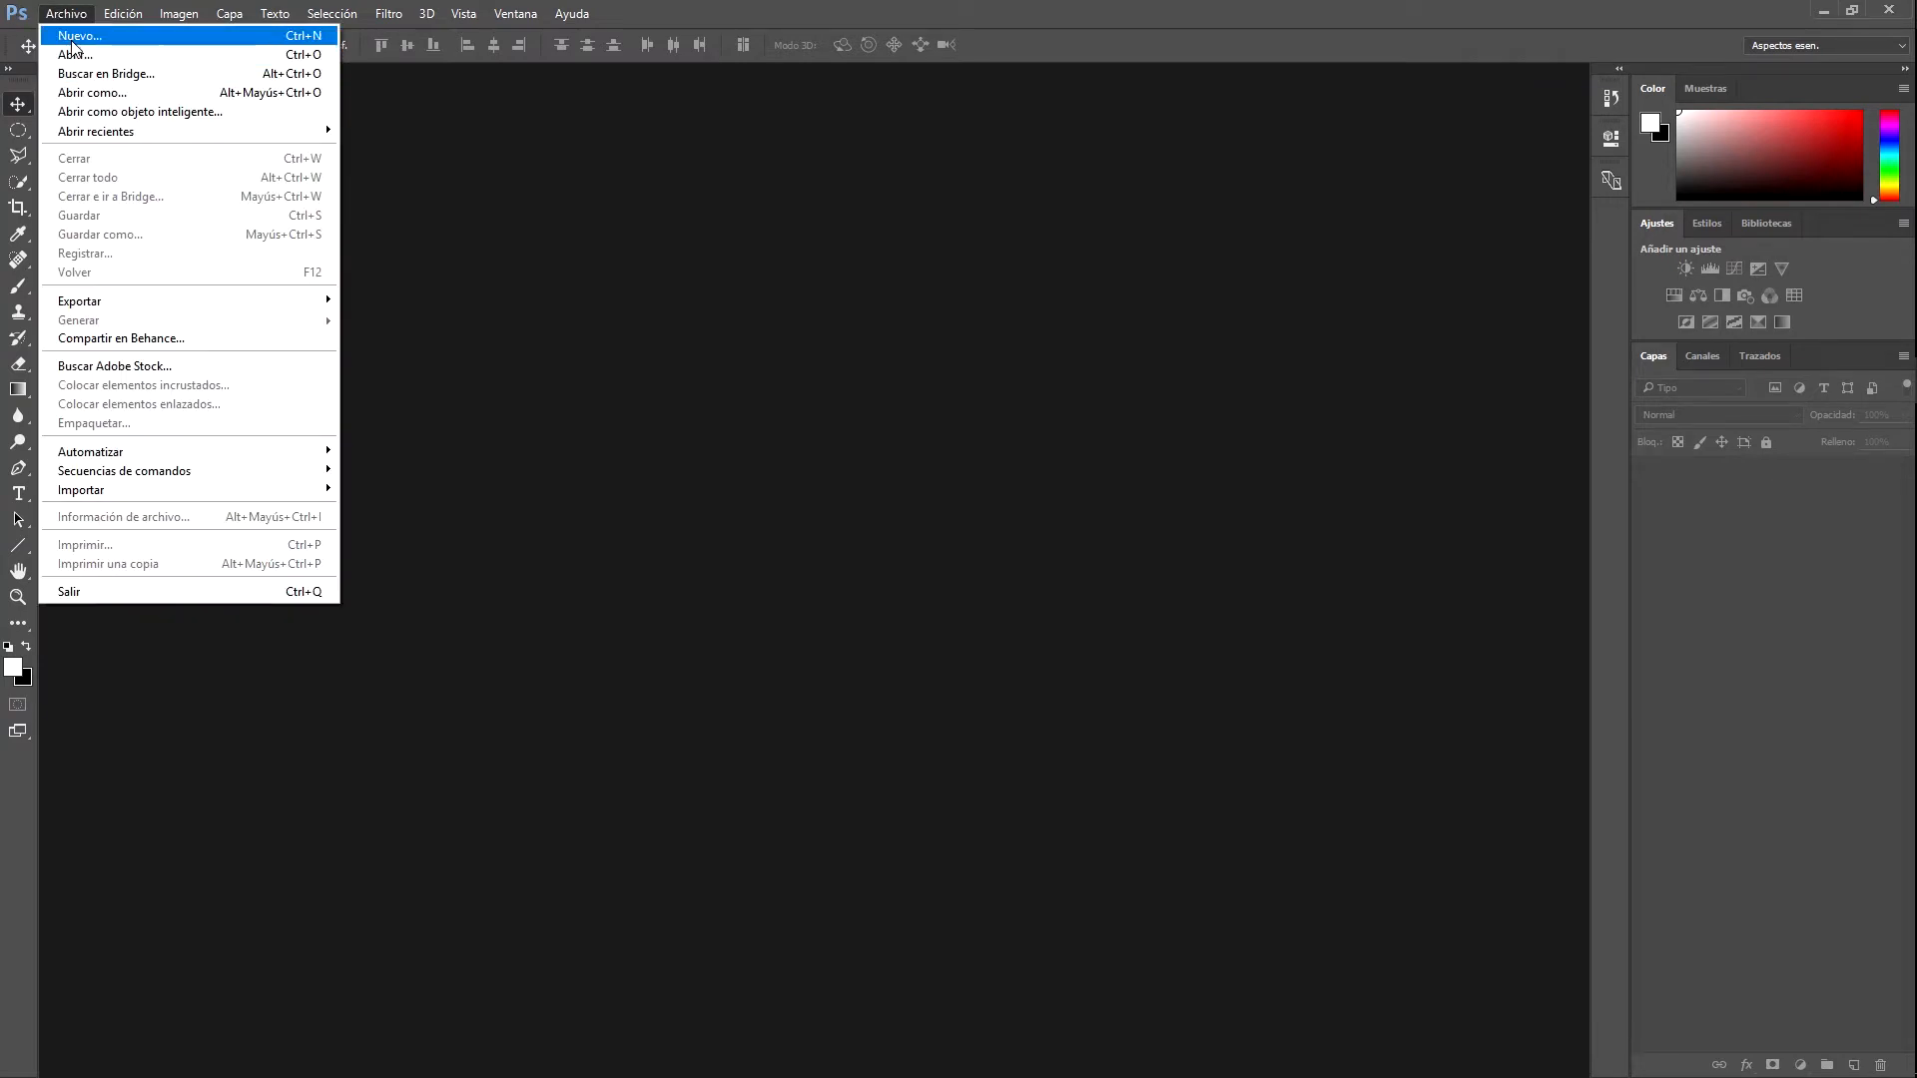
{"action": "left_click", "coordinate": [66, 13]}
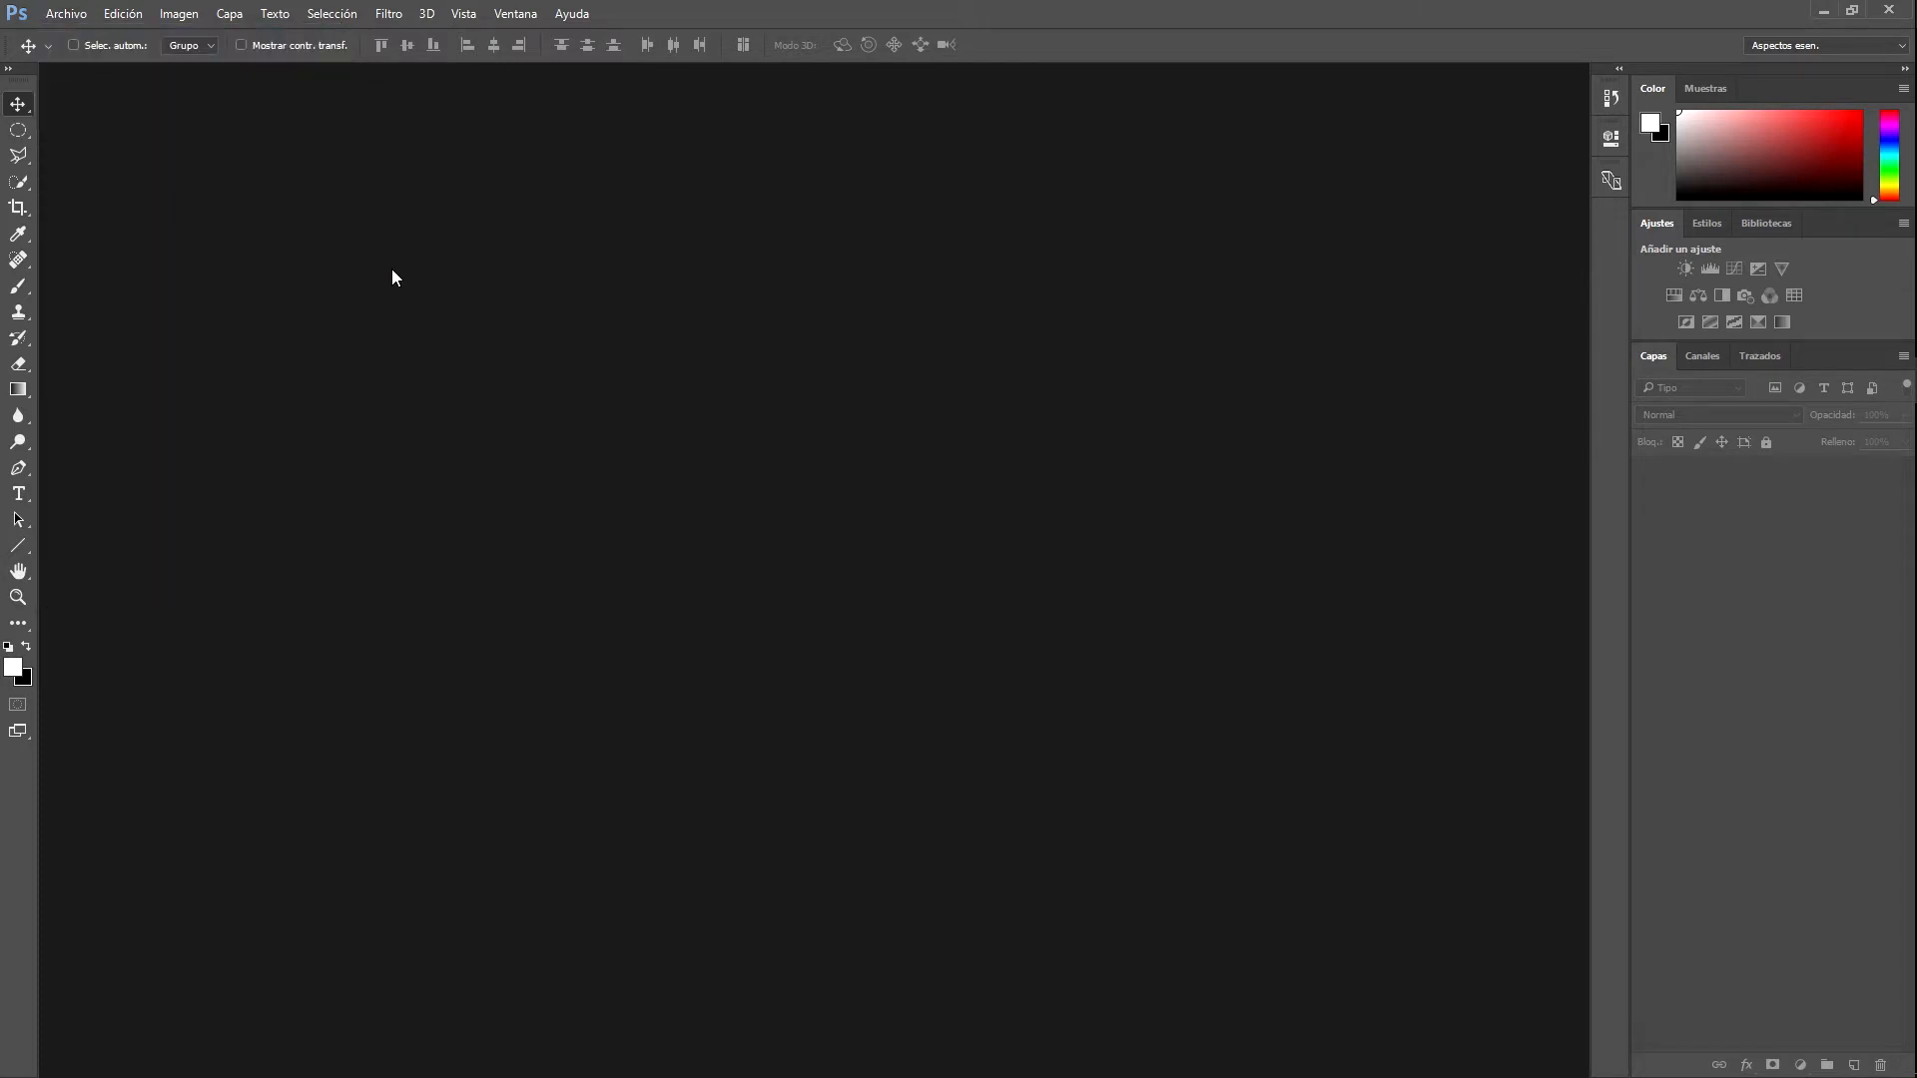
{"action": "key", "text": "ctrl+o"}
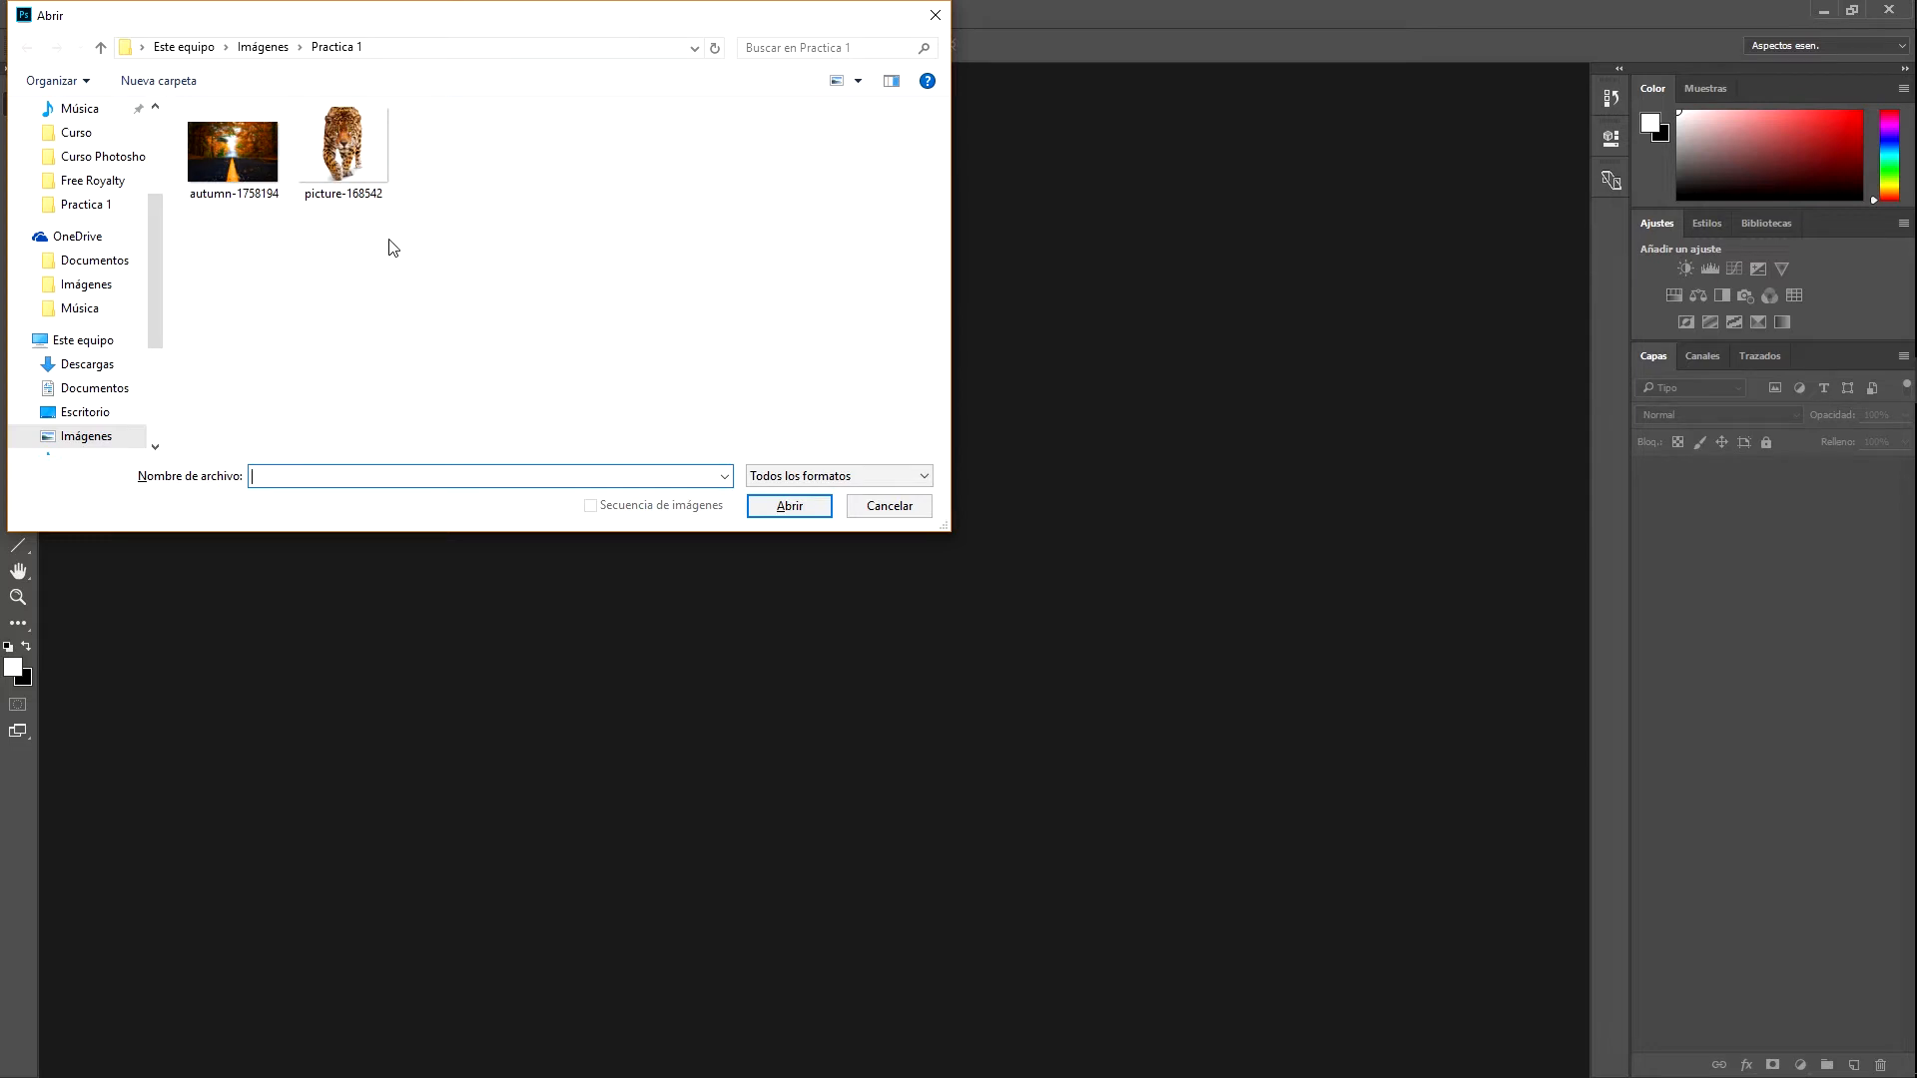
{"action": "left_click_drag", "start_coordinate": [510, 244], "coordinate": [227, 154]}
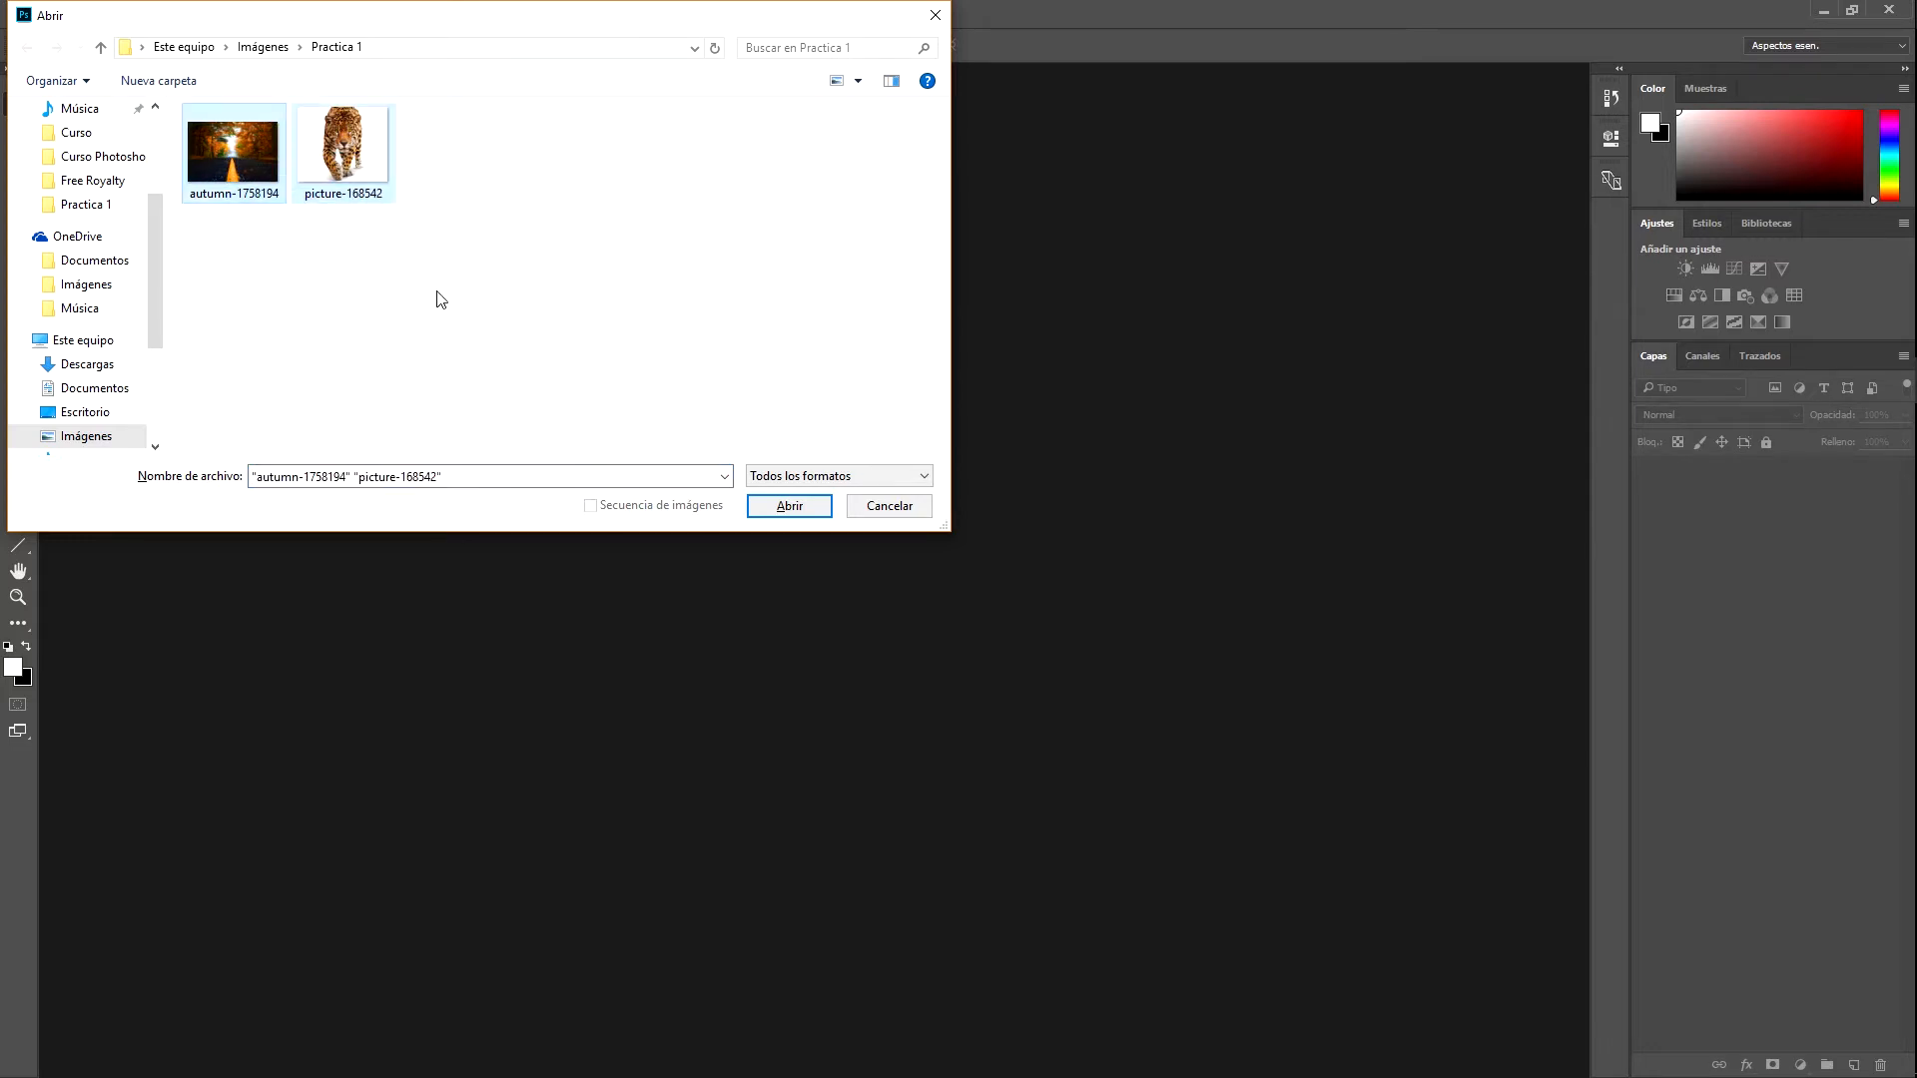
{"action": "left_click_drag", "start_coordinate": [573, 264], "coordinate": [186, 148]}
{"action": "left_click", "coordinate": [255, 193]}
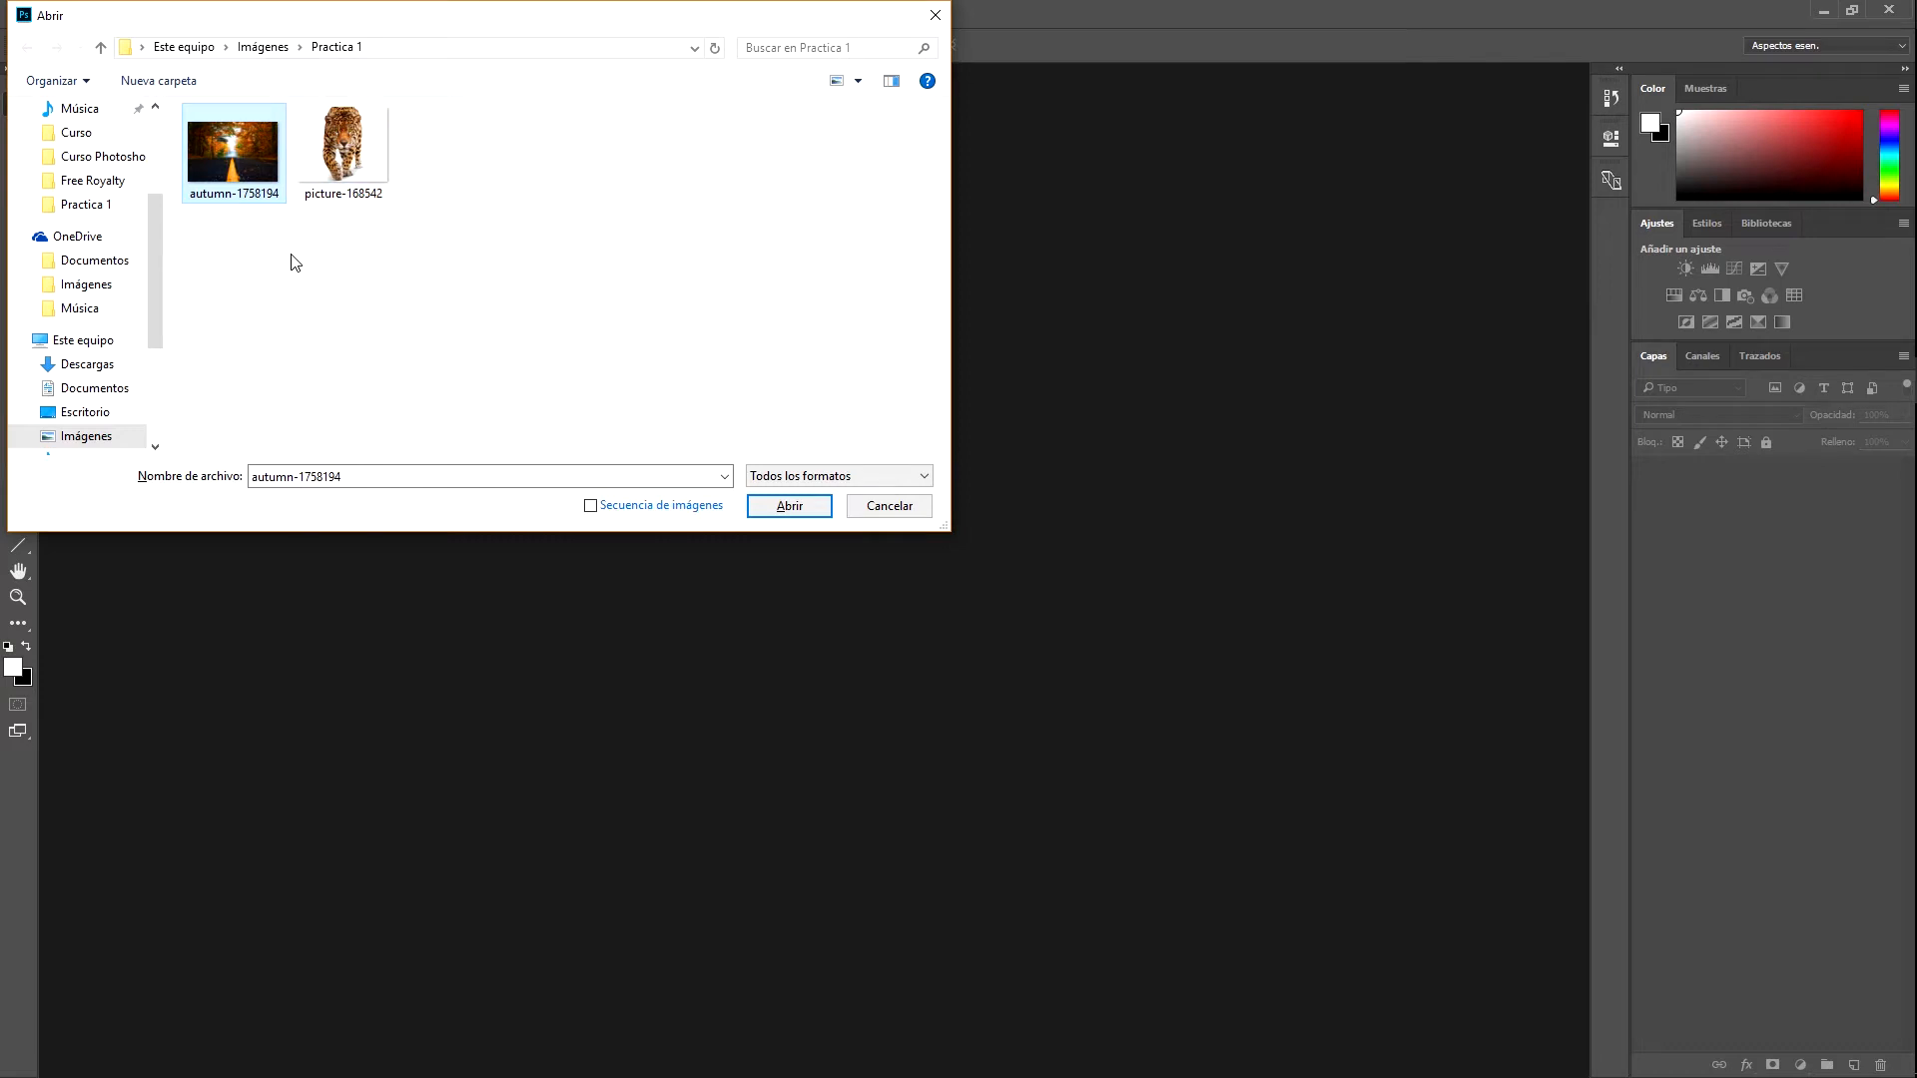
{"action": "key", "text": "shift+Right"}
{"action": "left_click", "coordinate": [333, 195]}
{"action": "left_click", "coordinate": [221, 157], "text": "ctrl"}
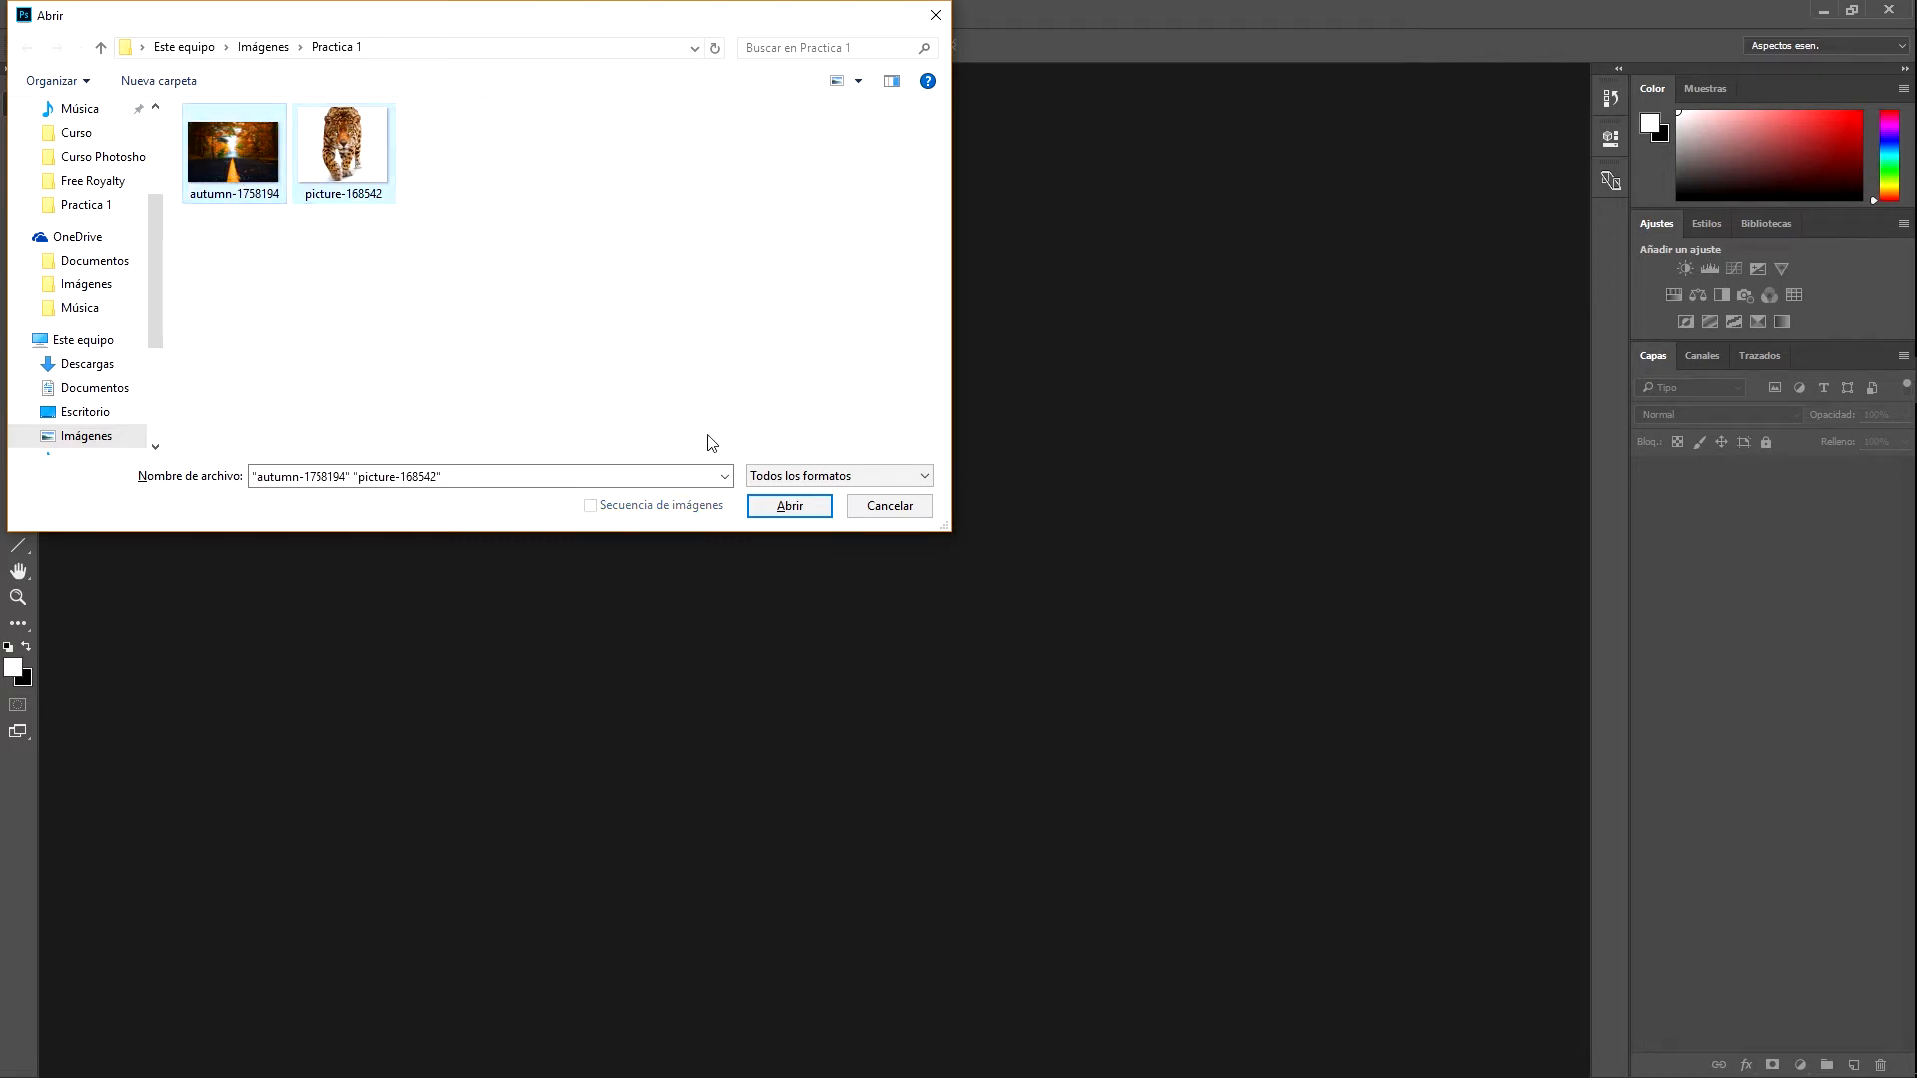
{"action": "left_click", "coordinate": [788, 506]}
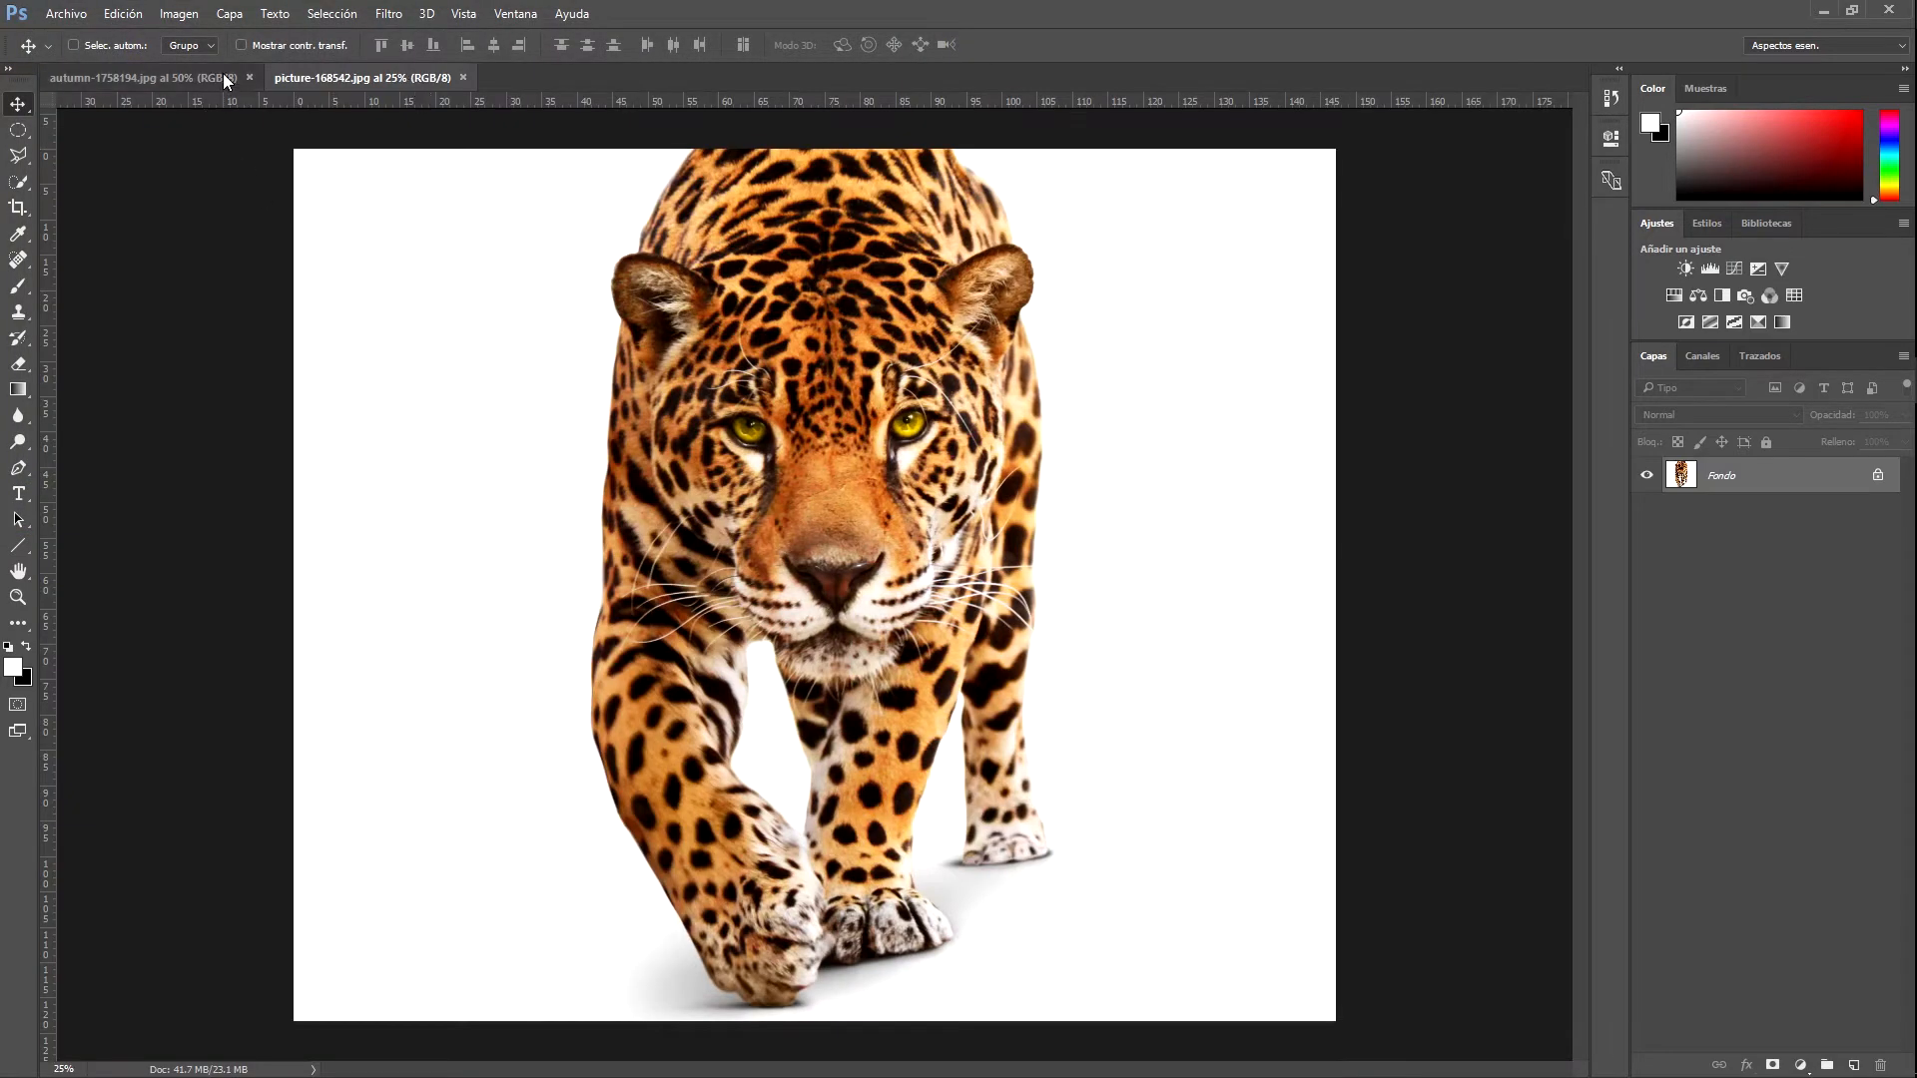
Look over the autumn road and jaguar images alternately, ending on picture-168542.jpg
{"action": "left_click", "coordinate": [198, 78]}
{"action": "left_click", "coordinate": [357, 78]}
{"action": "left_click", "coordinate": [184, 84]}
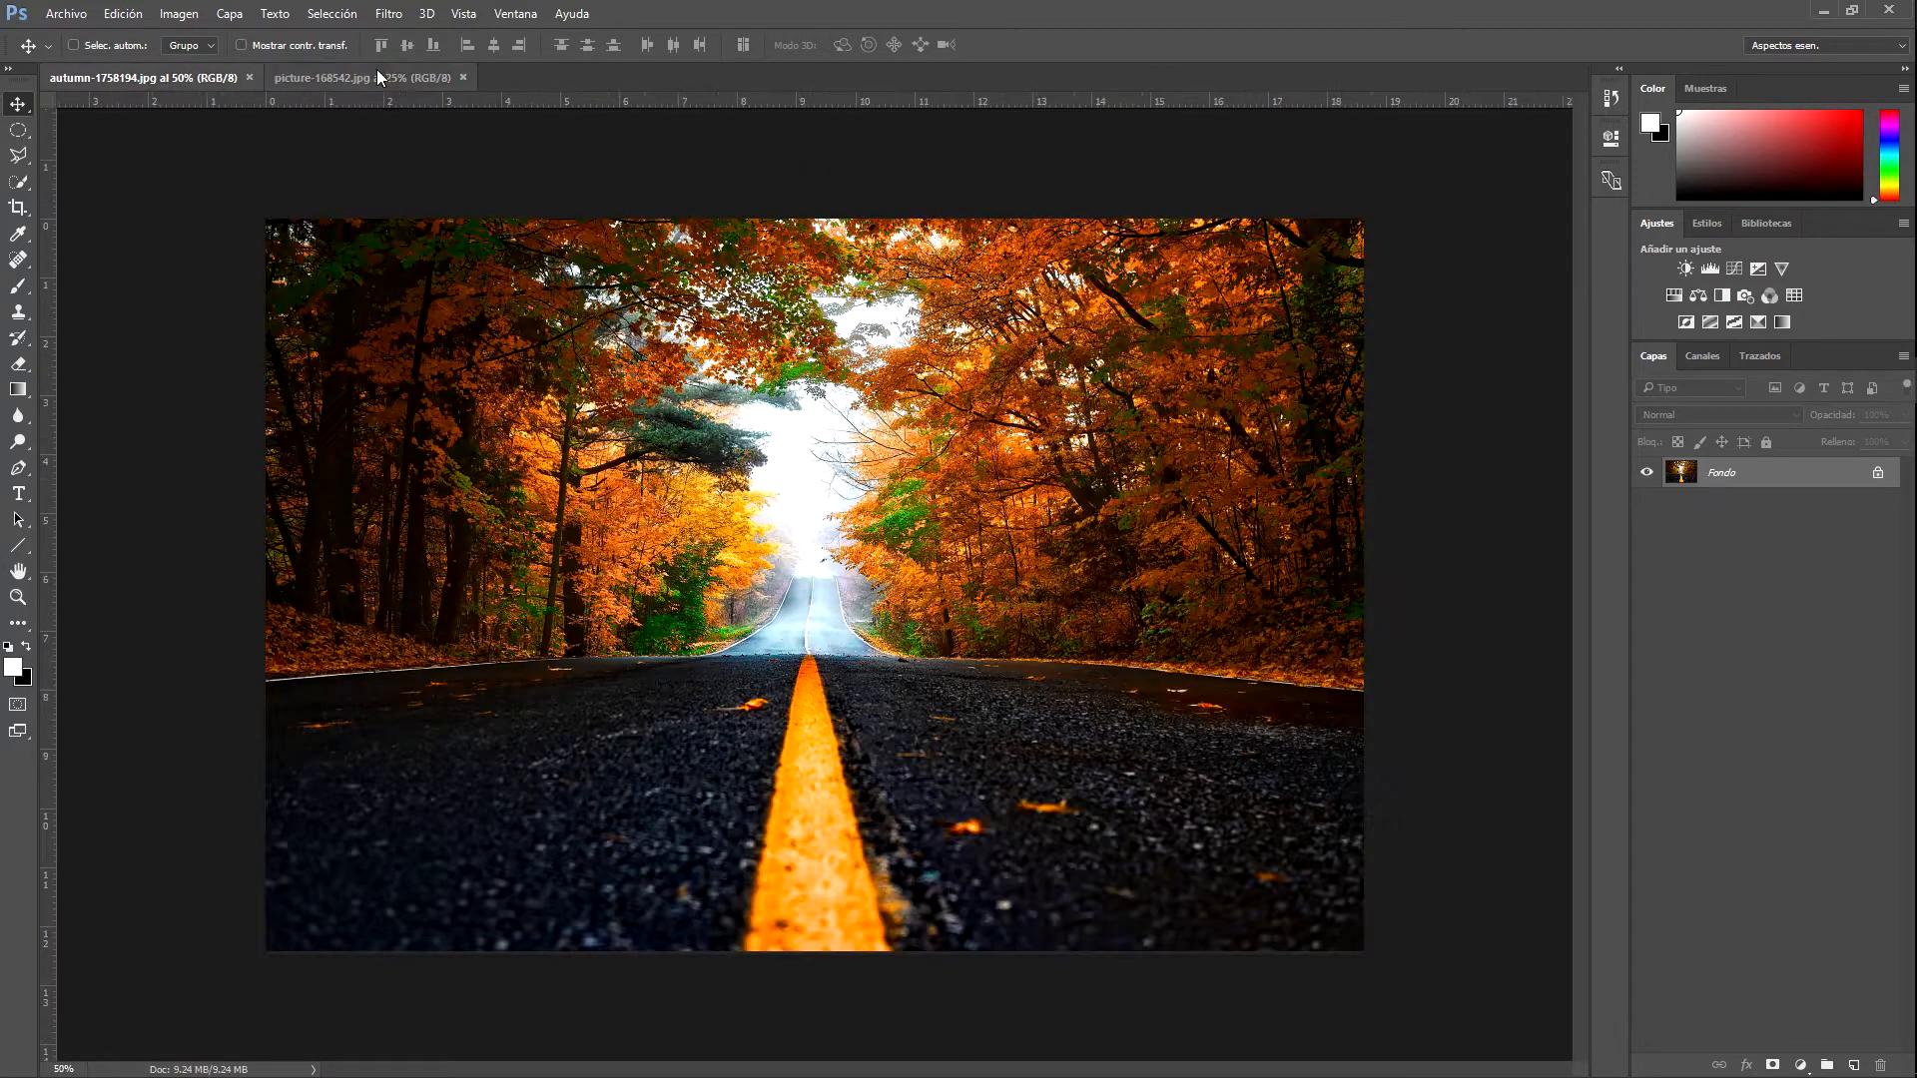
{"action": "left_click", "coordinate": [377, 74]}
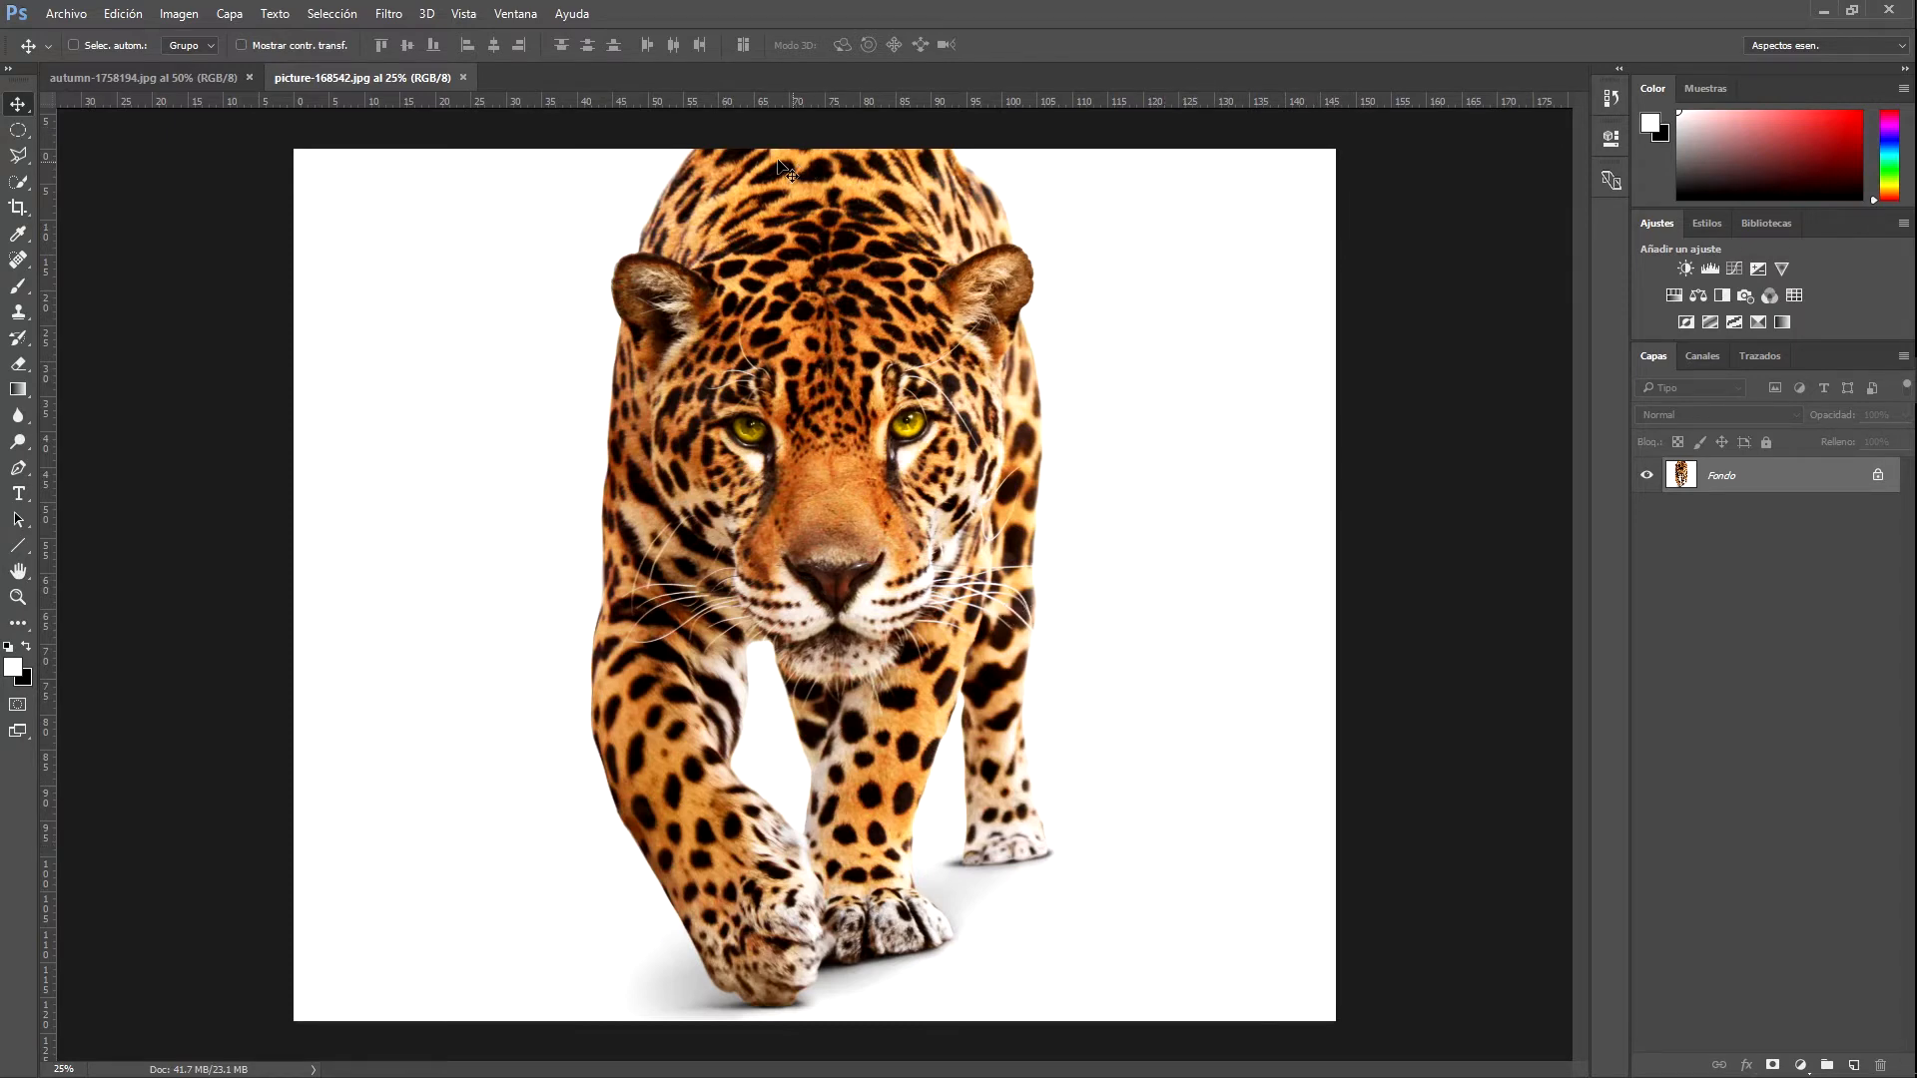
{"action": "left_click", "coordinate": [150, 78]}
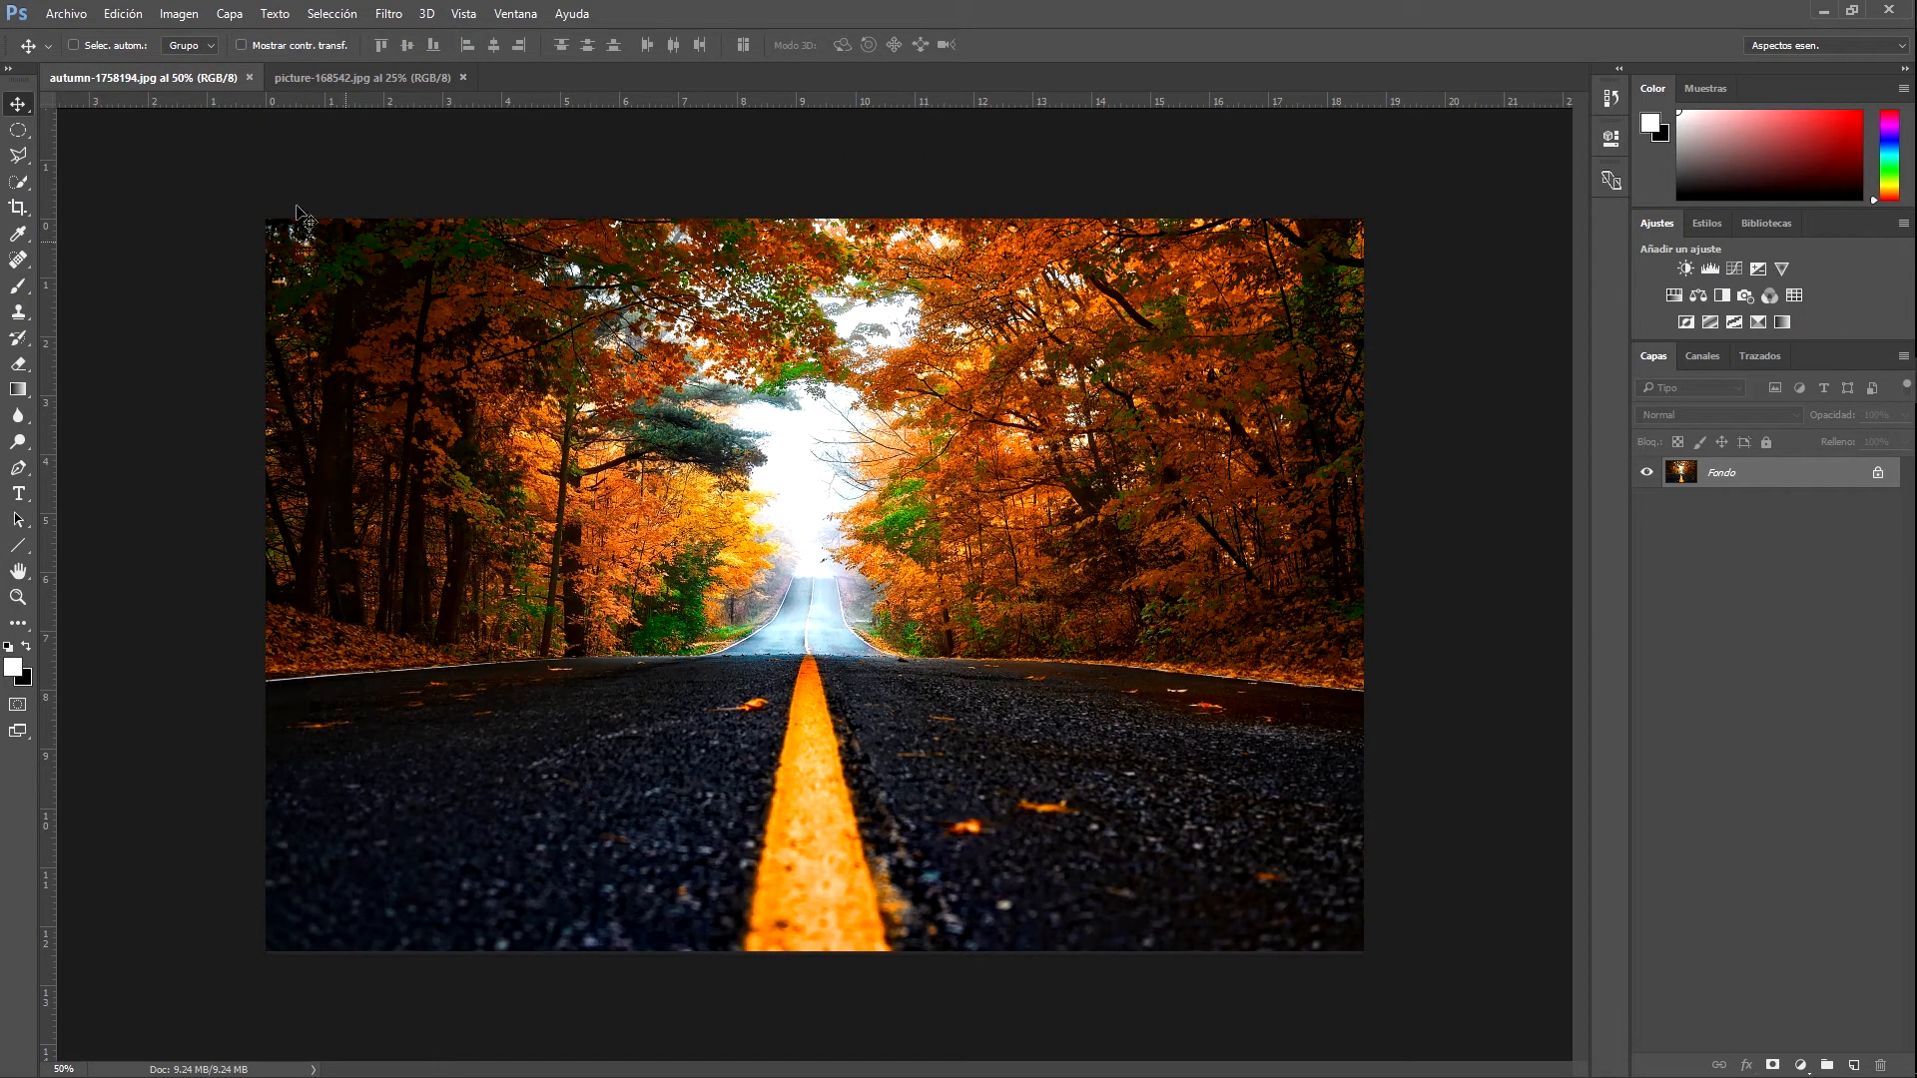
{"action": "left_click", "coordinate": [405, 80]}
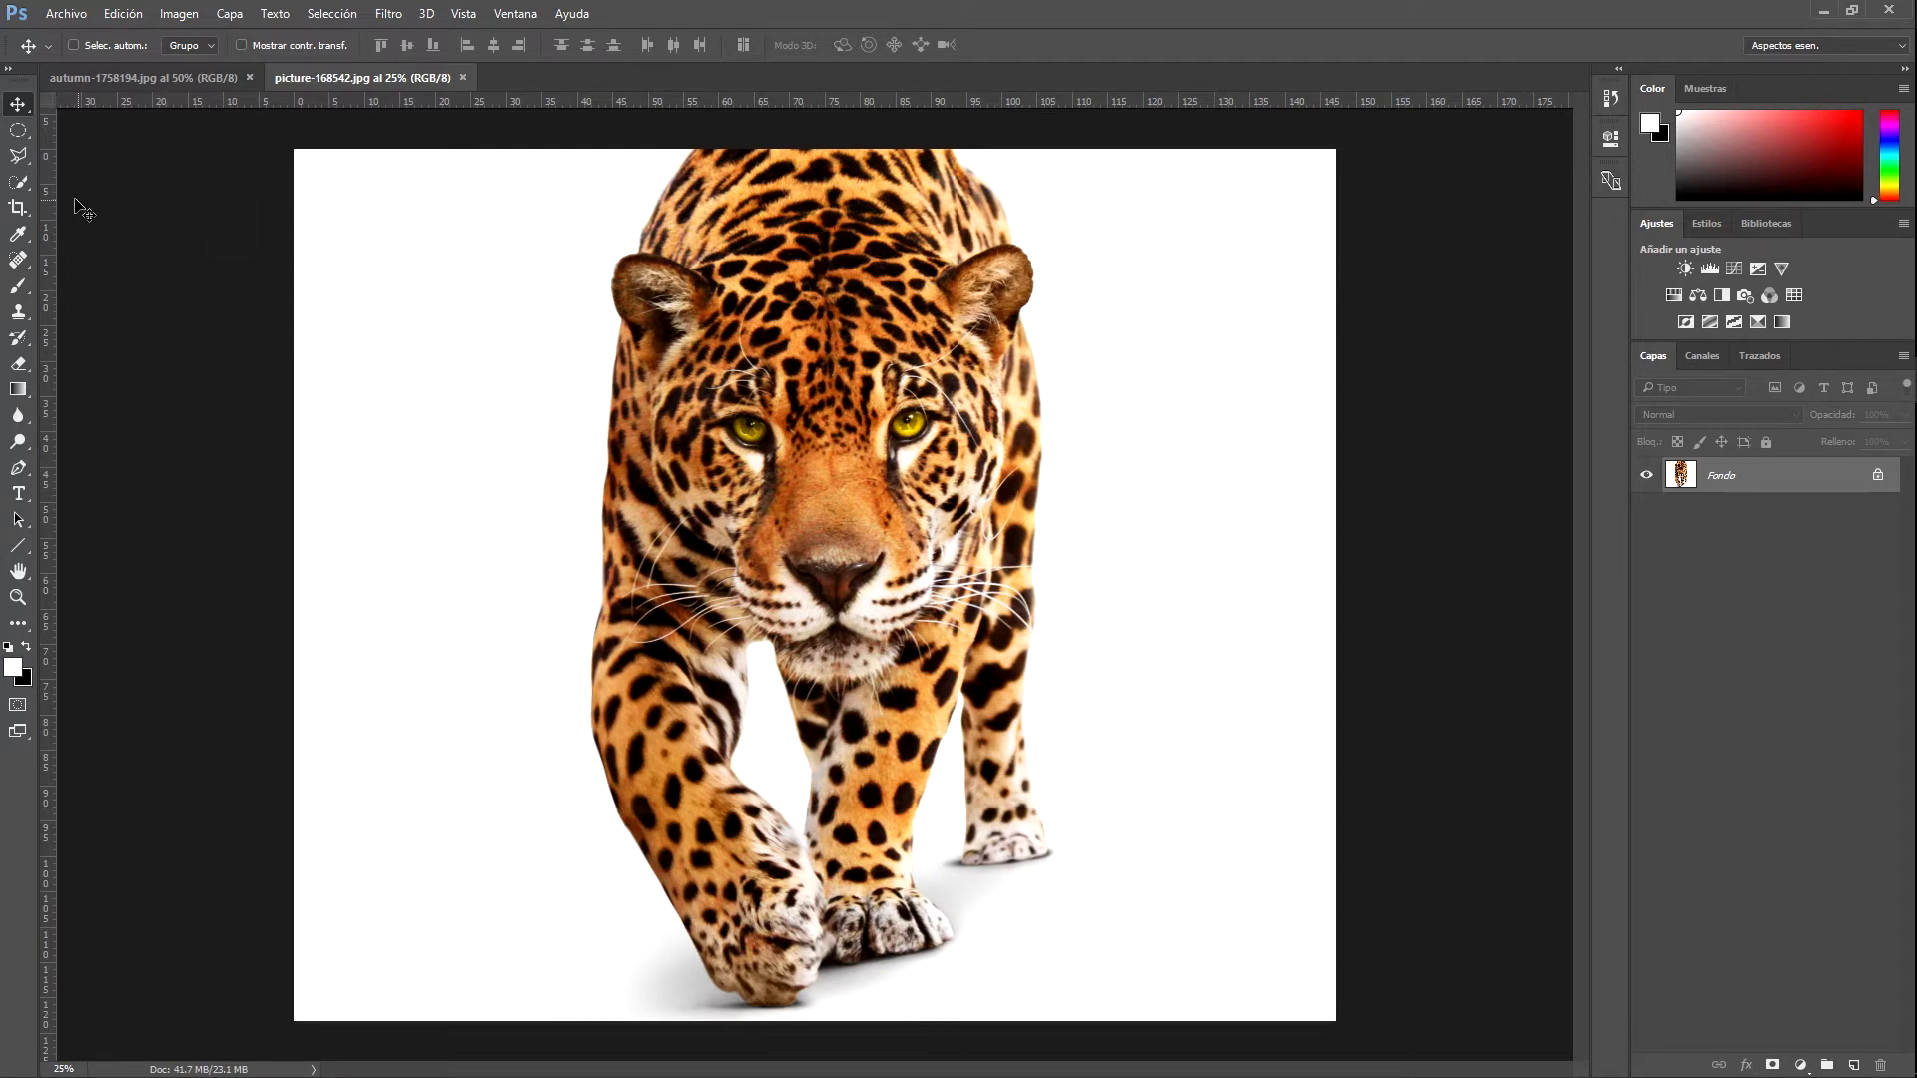
Activate the Quick Selection tool and set its brush size to 343 px
{"action": "left_click", "coordinate": [18, 182]}
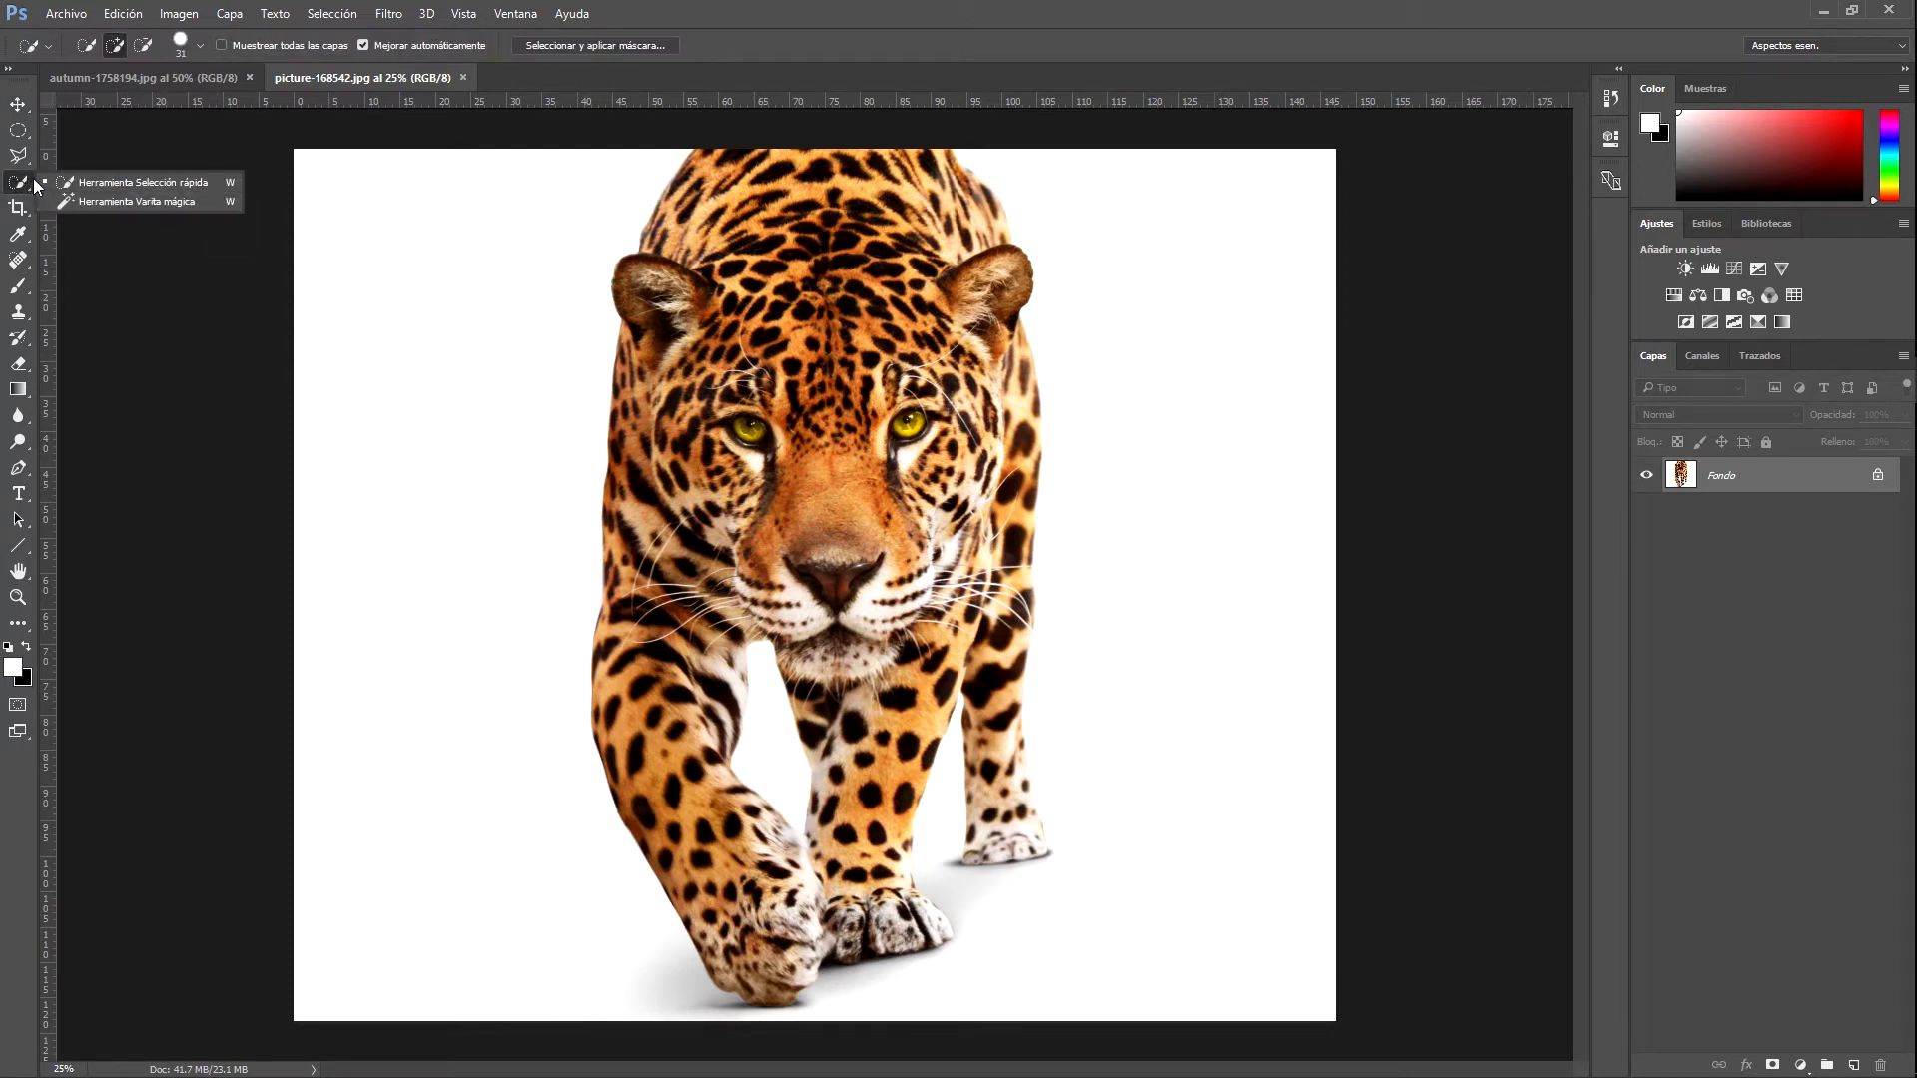
{"action": "left_click", "coordinate": [137, 202]}
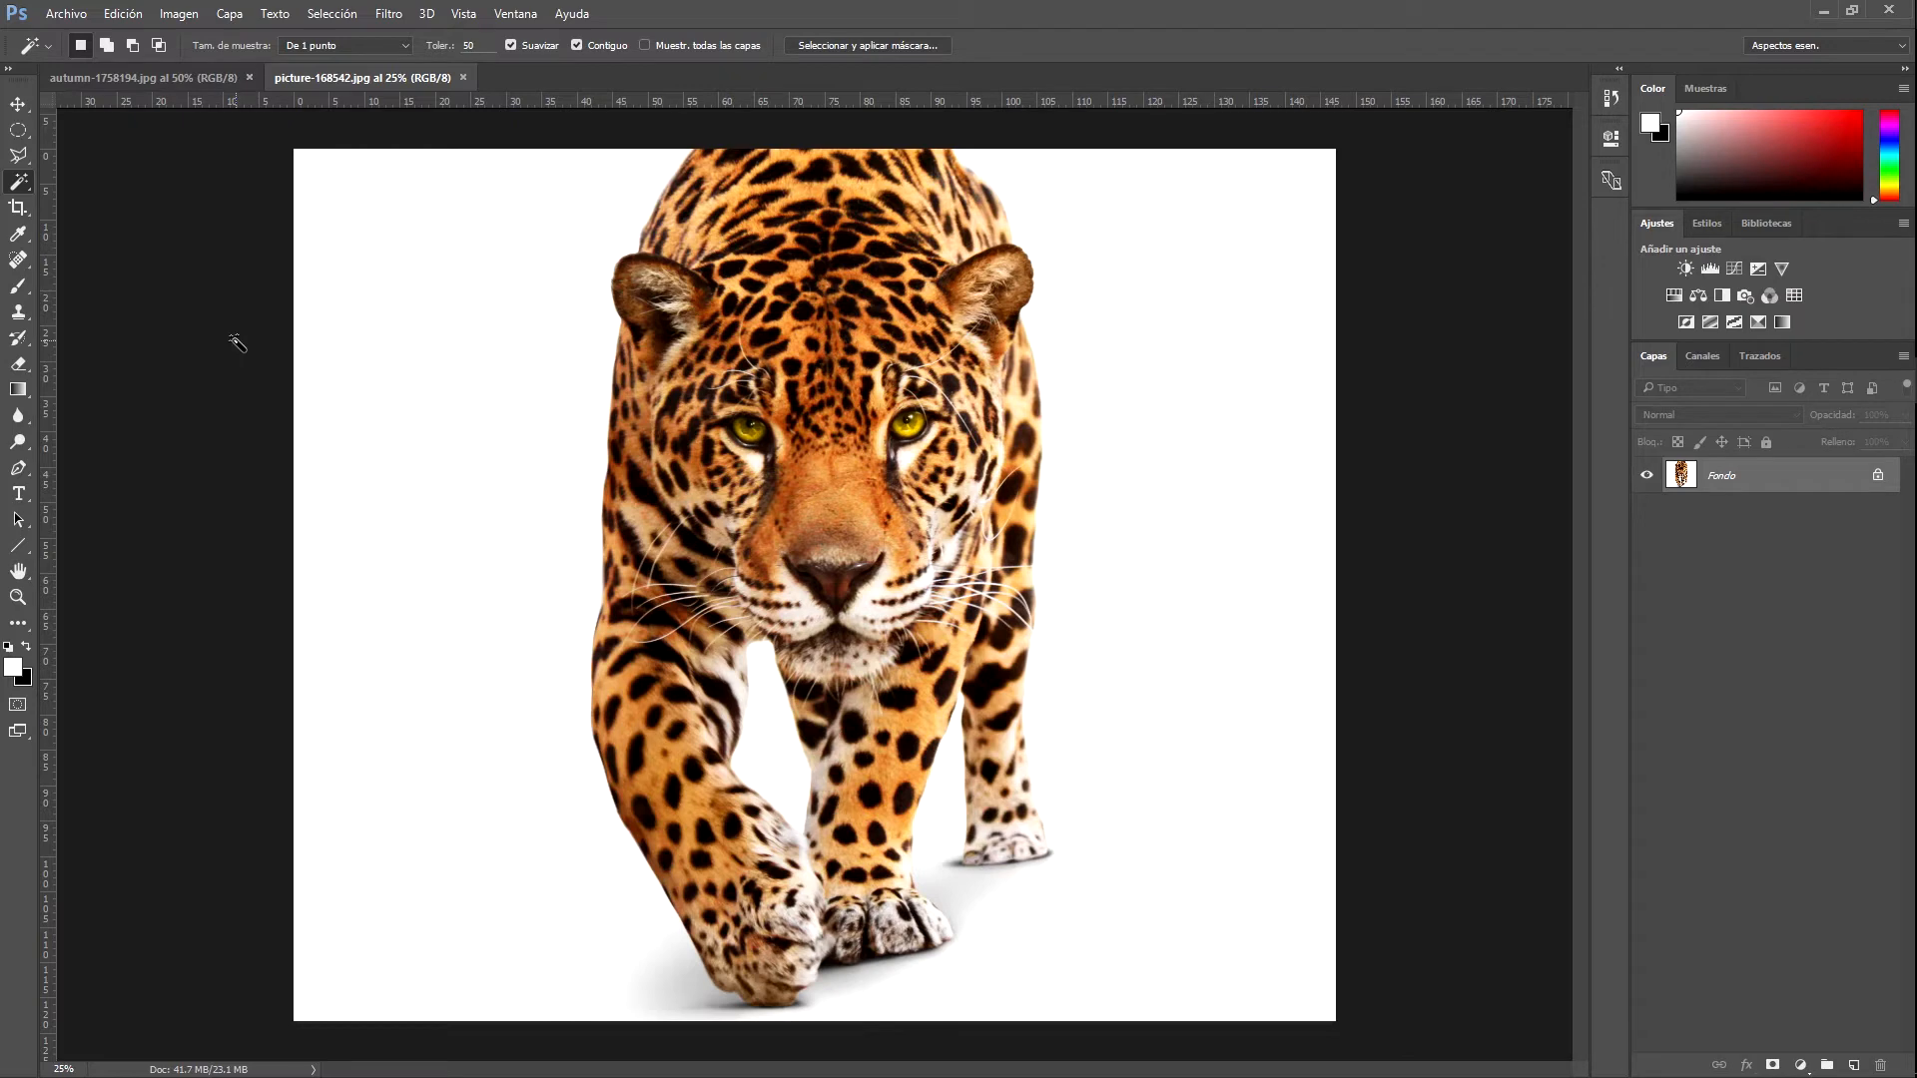
{"action": "key", "text": "shift+w"}
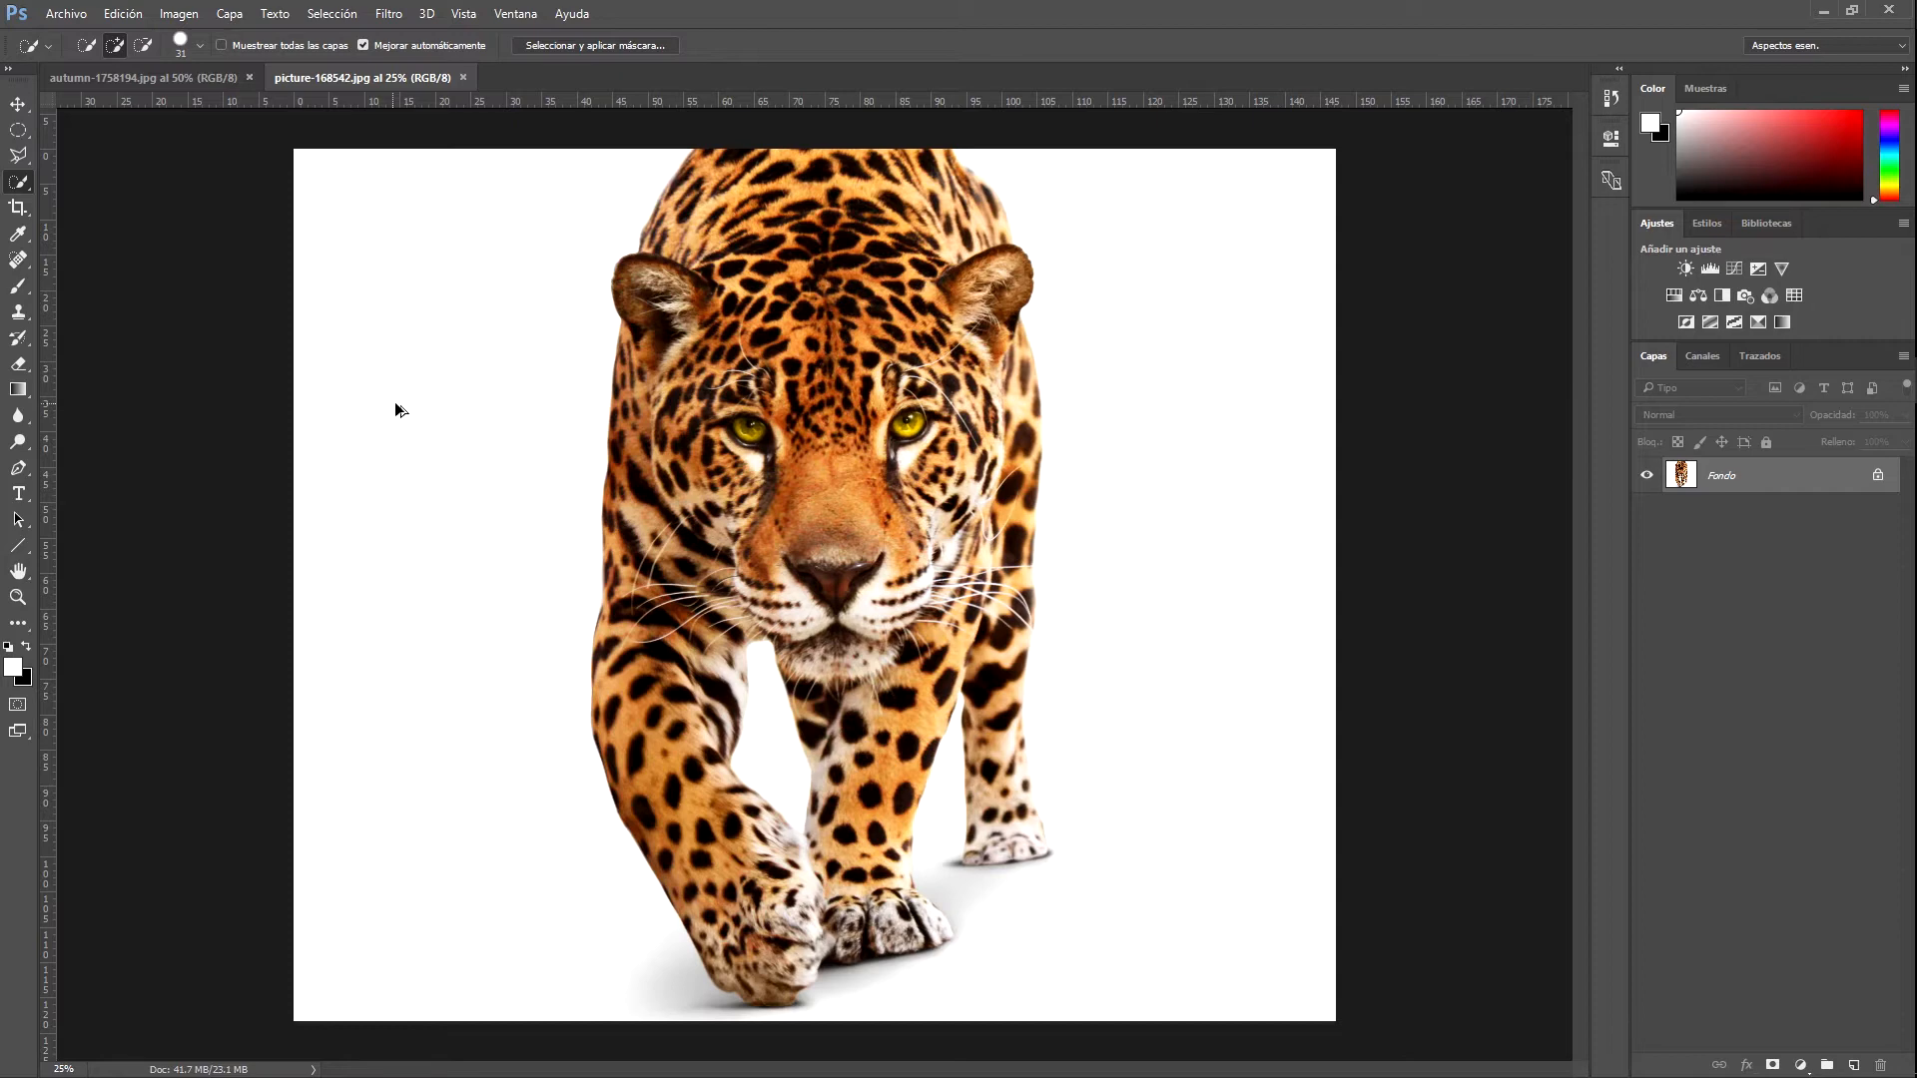
{"action": "left_click_drag", "start_coordinate": [393, 378], "coordinate": [429, 380]}
{"action": "left_click", "coordinate": [200, 45]}
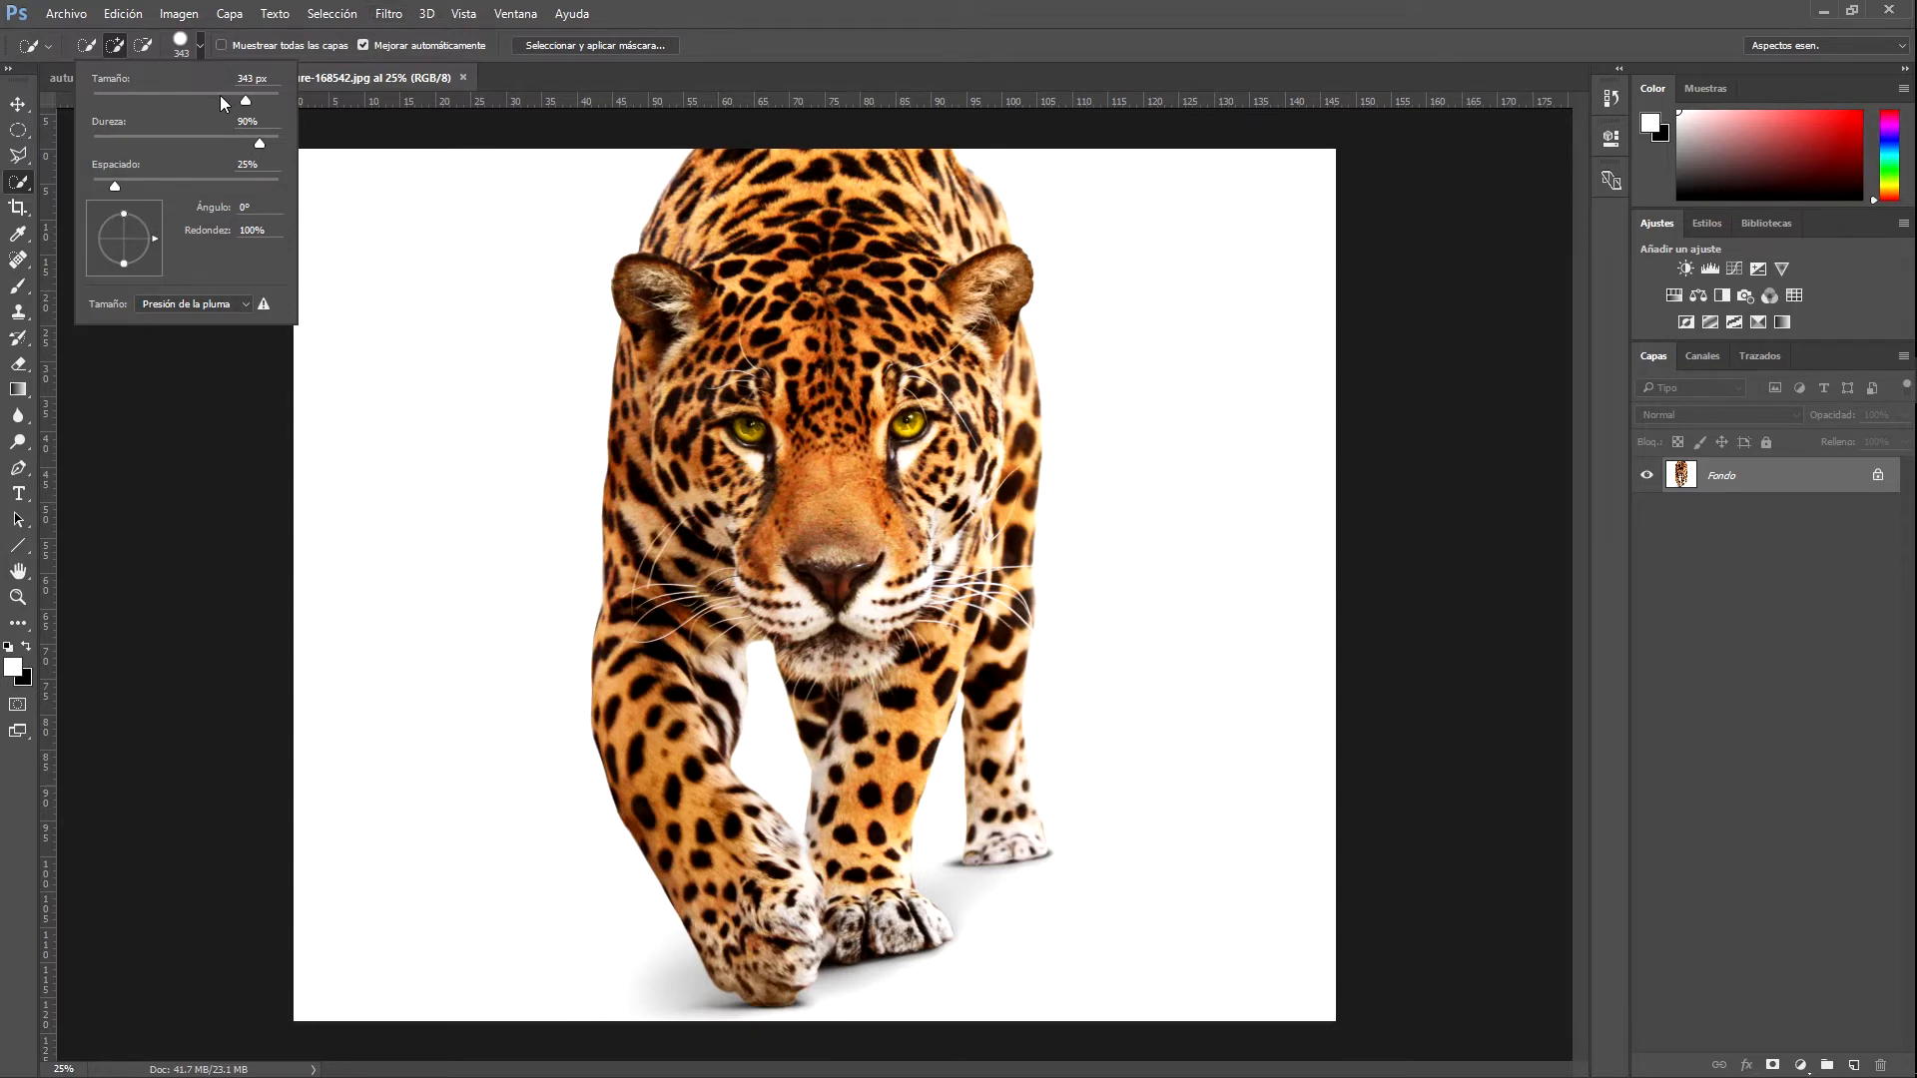
{"action": "left_click", "coordinate": [852, 8]}
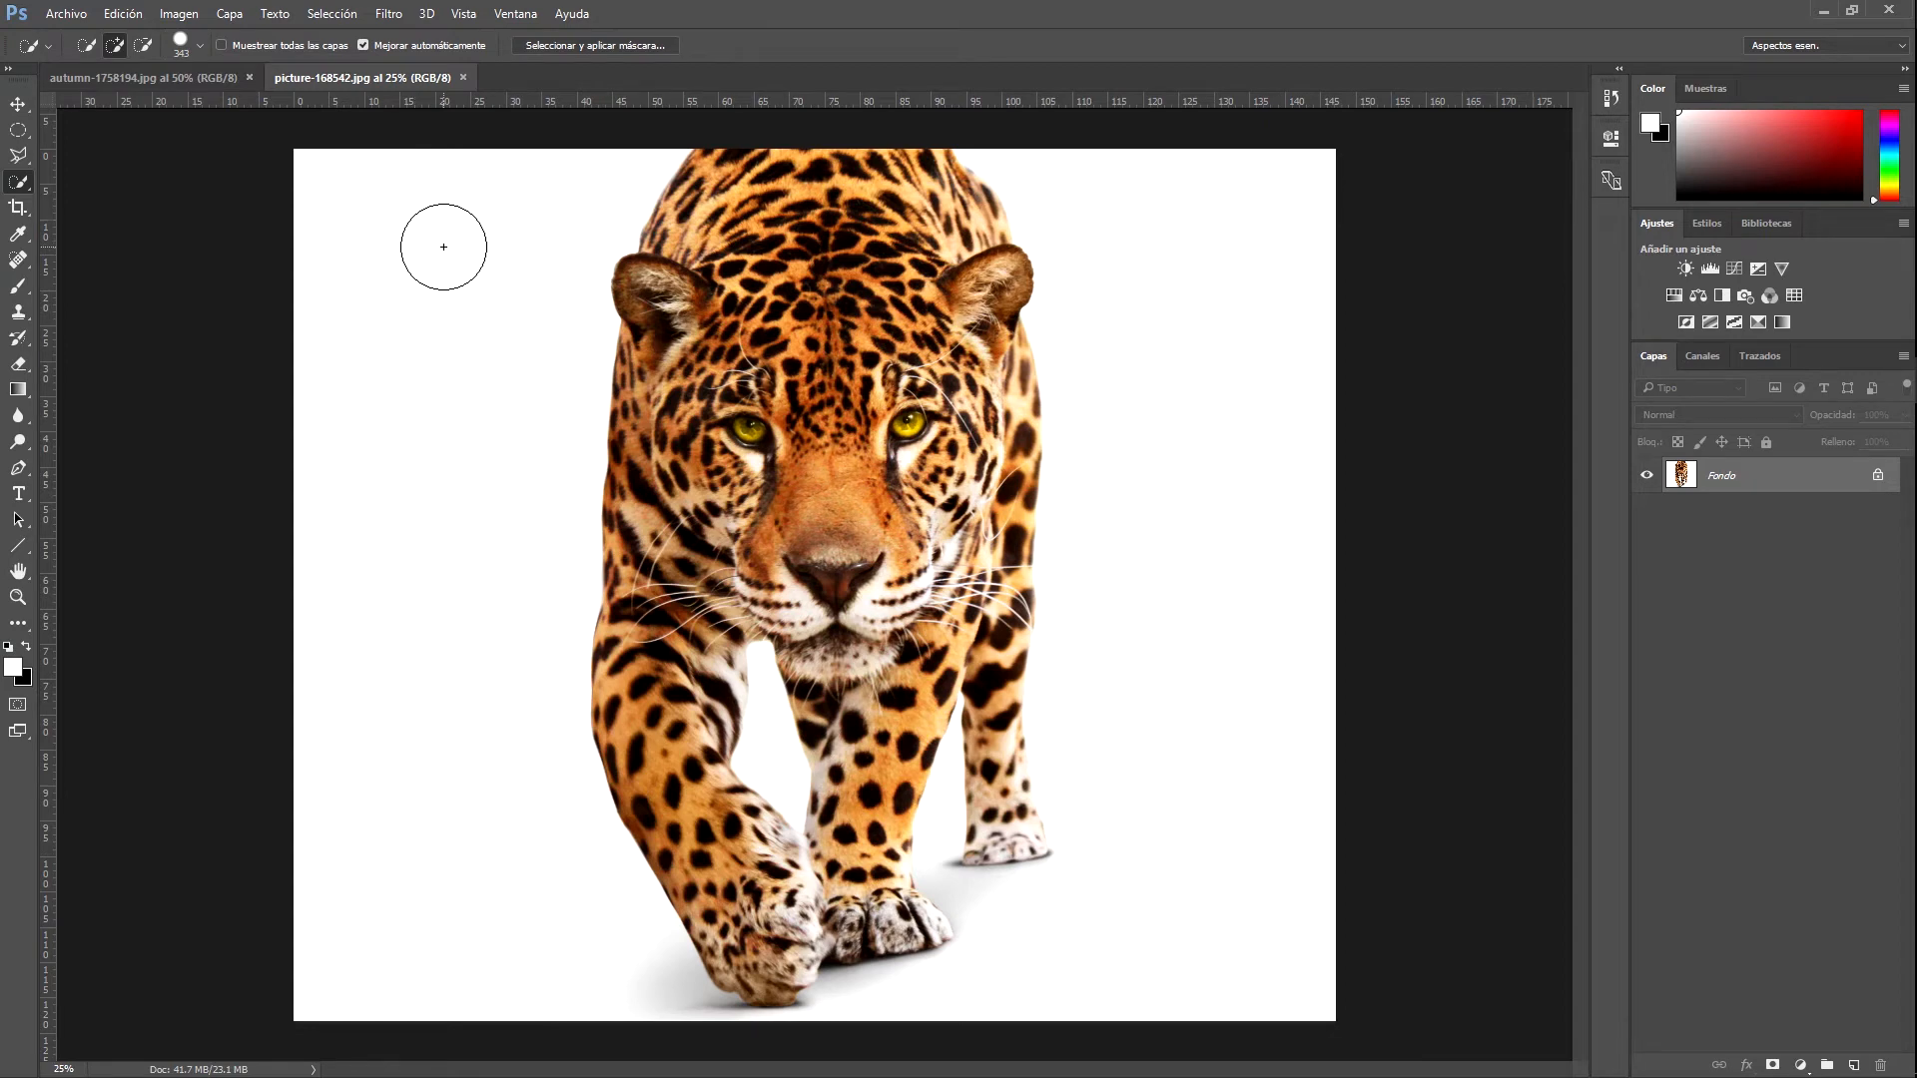
Select the white background on both sides of the jaguar, plus the gap between its front legs with a 160 px brush
{"action": "left_click_drag", "start_coordinate": [443, 246], "coordinate": [420, 503]}
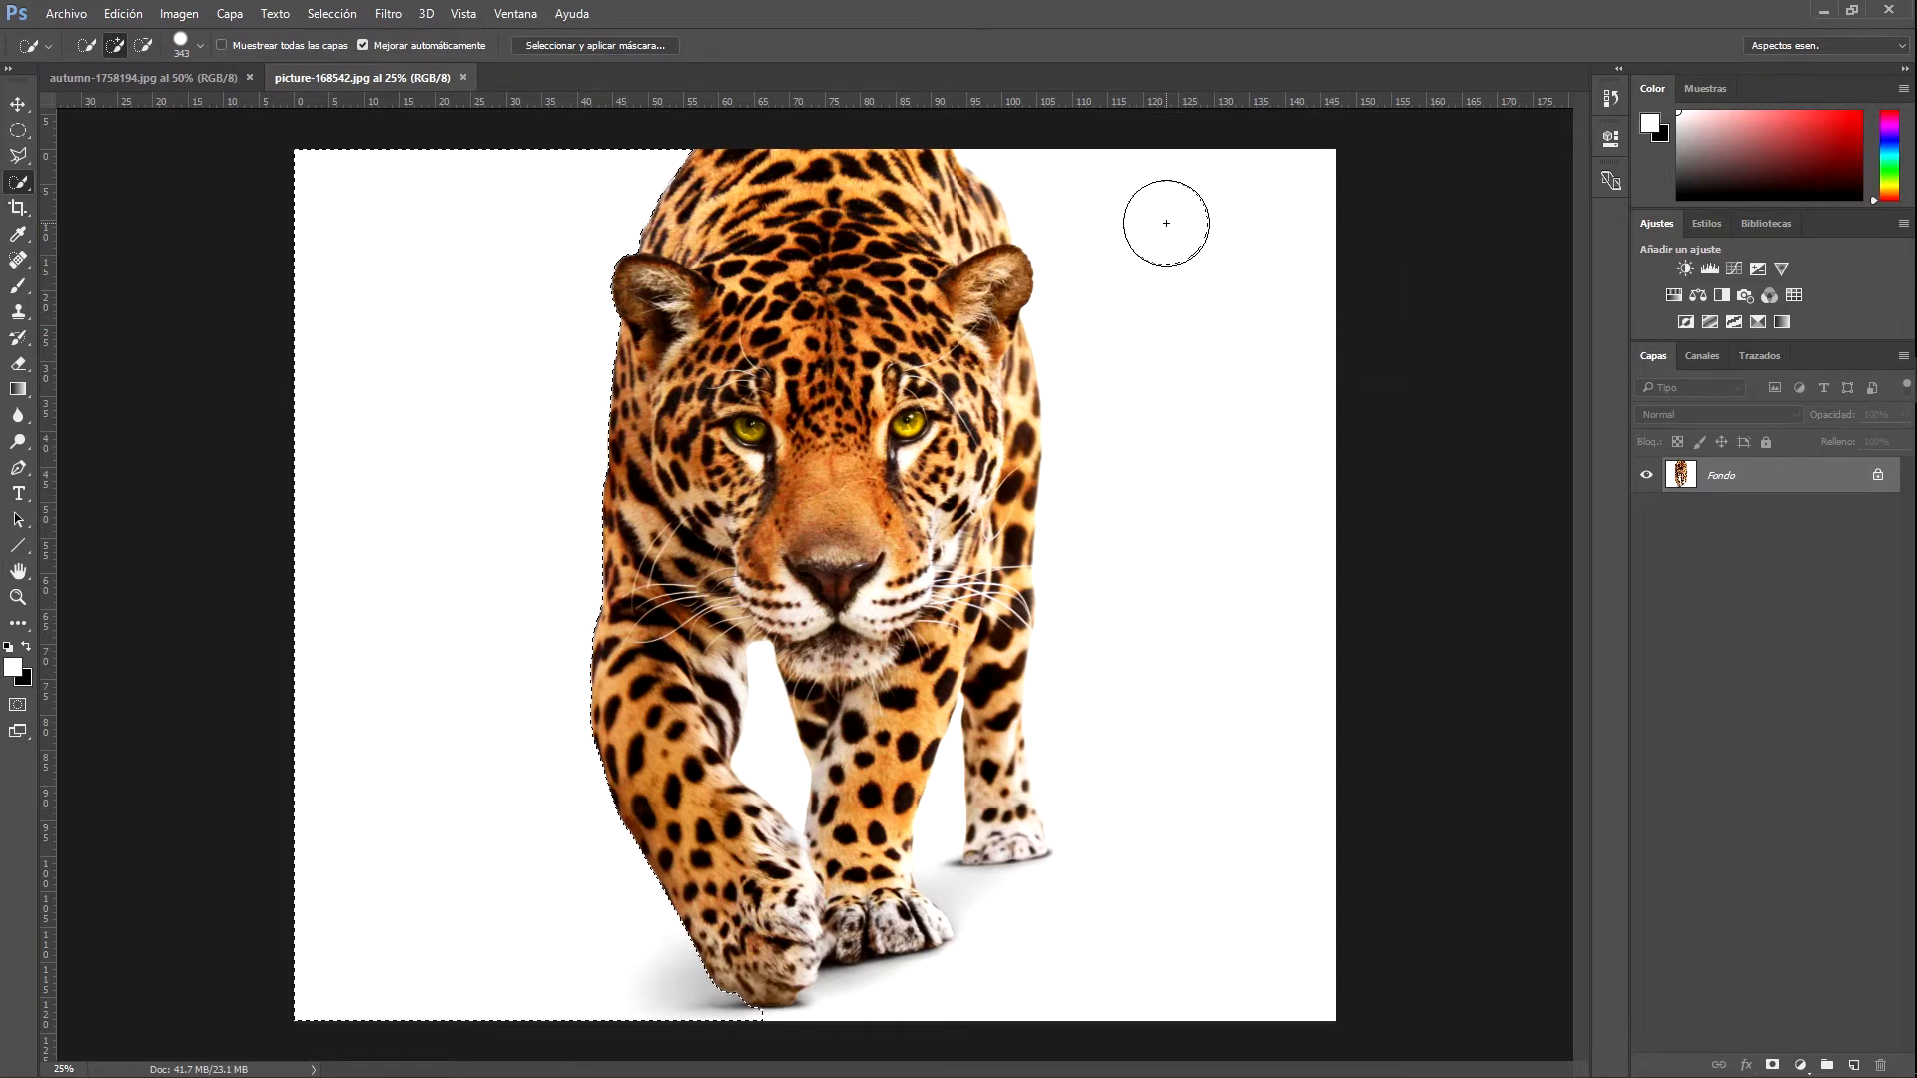
{"action": "left_click_drag", "start_coordinate": [1164, 218], "coordinate": [1245, 599]}
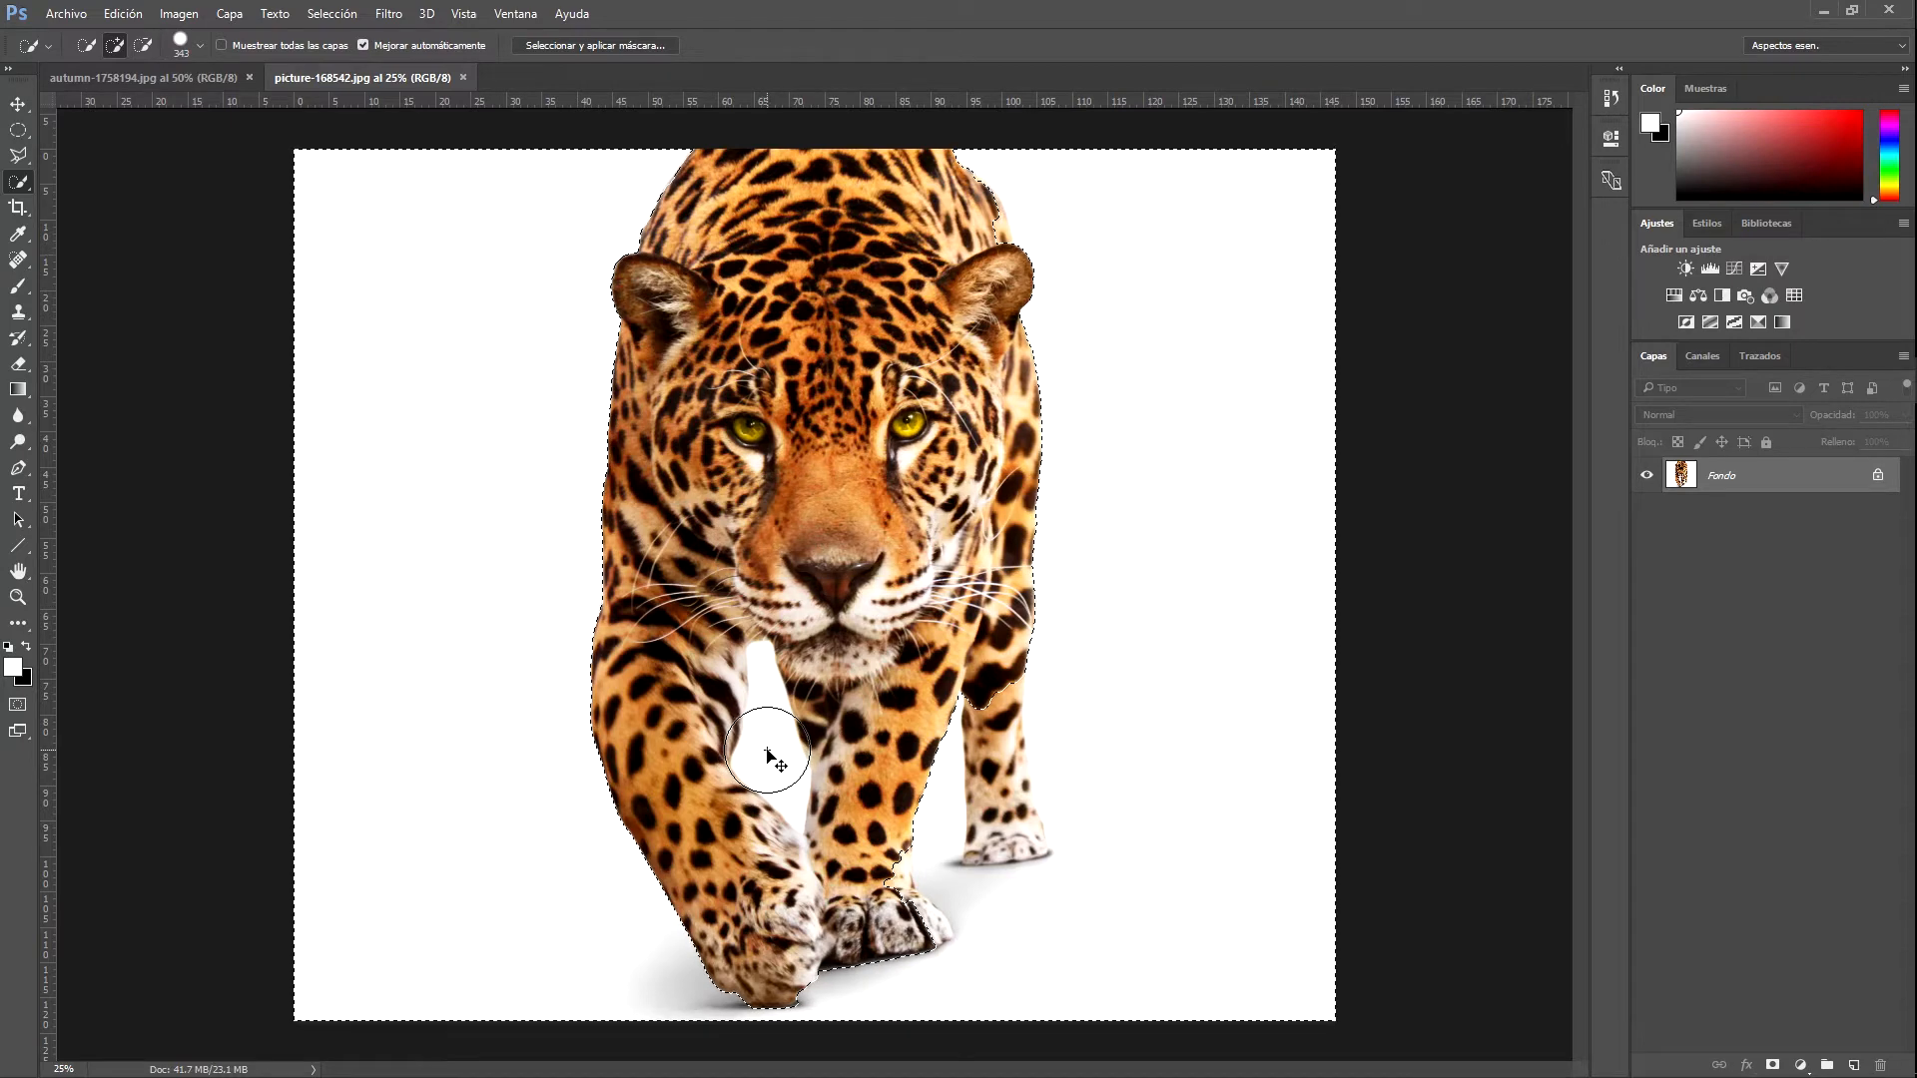
{"action": "mouse_move", "coordinate": [787, 754]}
{"action": "left_mouse_down", "text": "alt"}
{"action": "mouse_move", "coordinate": [743, 753]}
{"action": "mouse_move", "coordinate": [783, 749]}
{"action": "left_mouse_up", "text": "alt"}
{"action": "left_click", "coordinate": [770, 762], "text": "alt"}
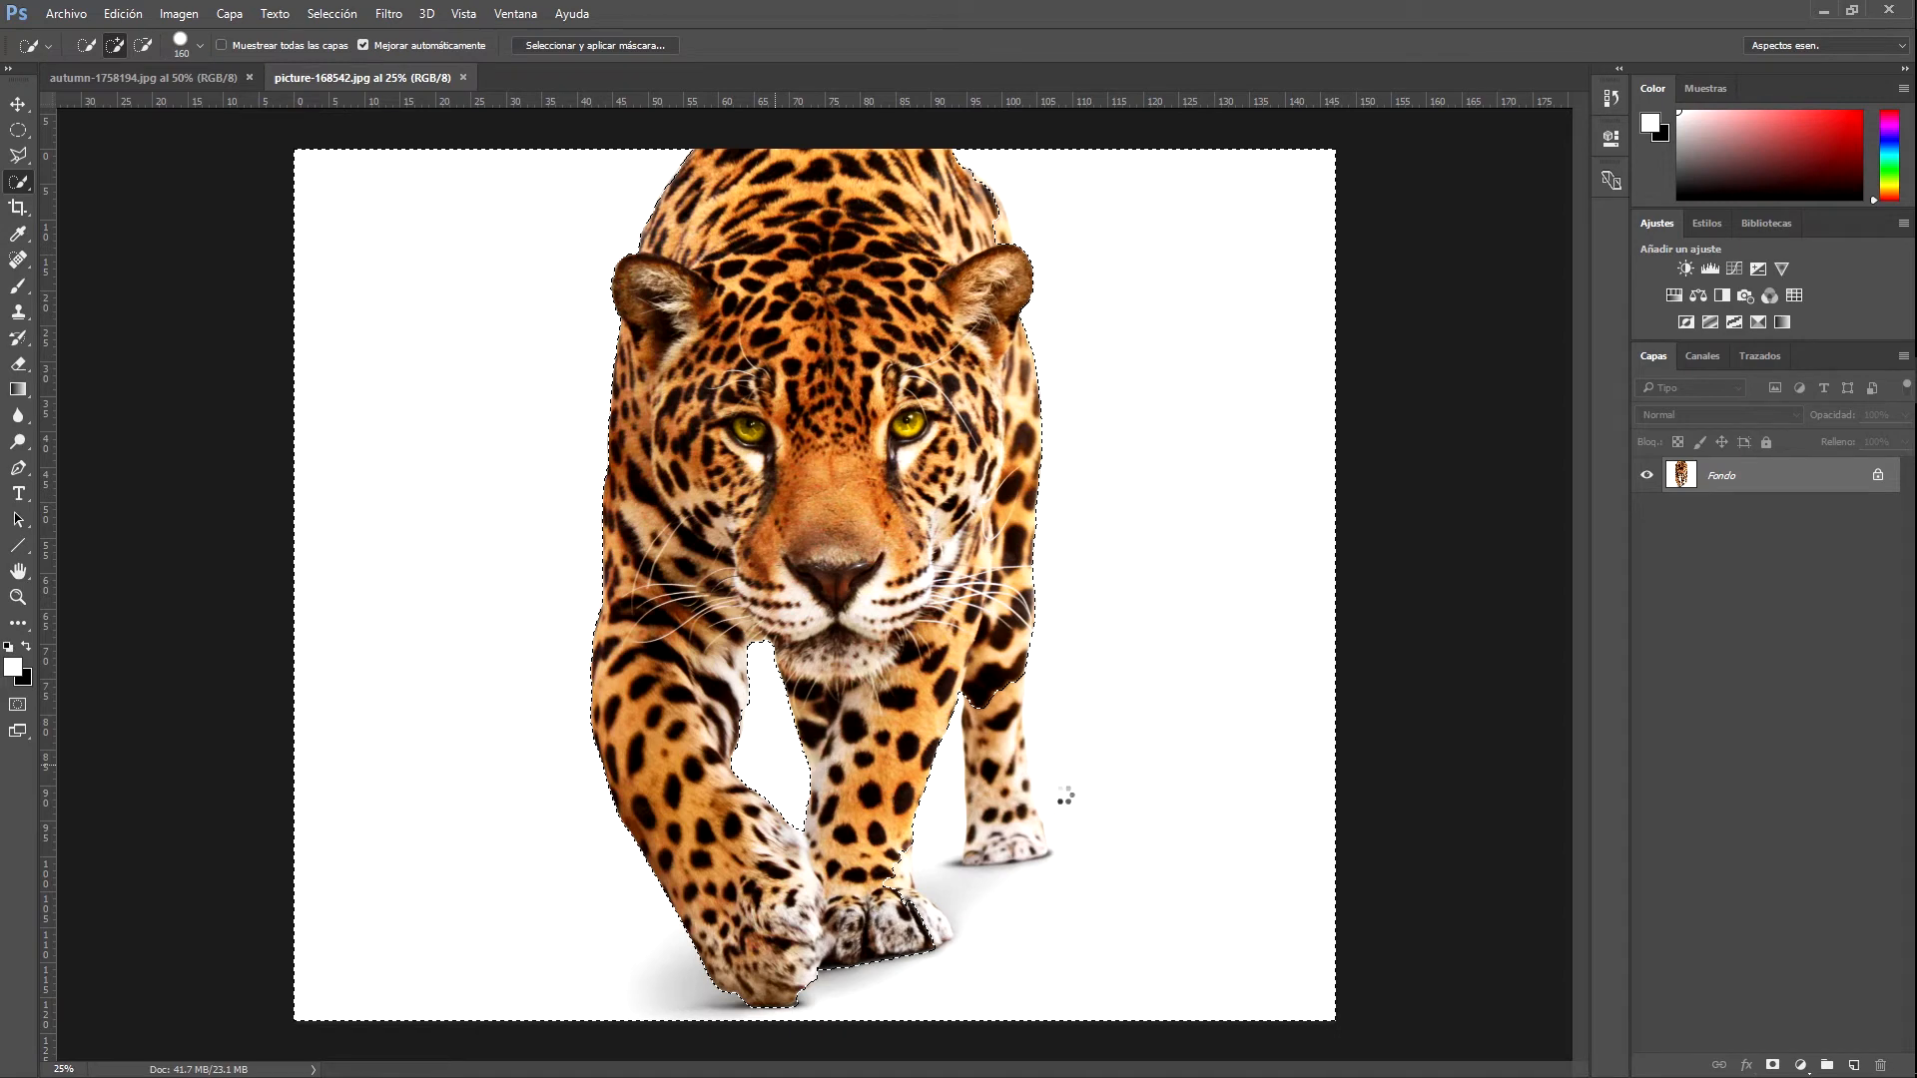
Reduce the brush to 133 px and paint over the jaguar's hind leg to add it to the selection
{"action": "scroll", "coordinate": [1116, 711], "scroll_direction": "up", "scroll_amount": 3}
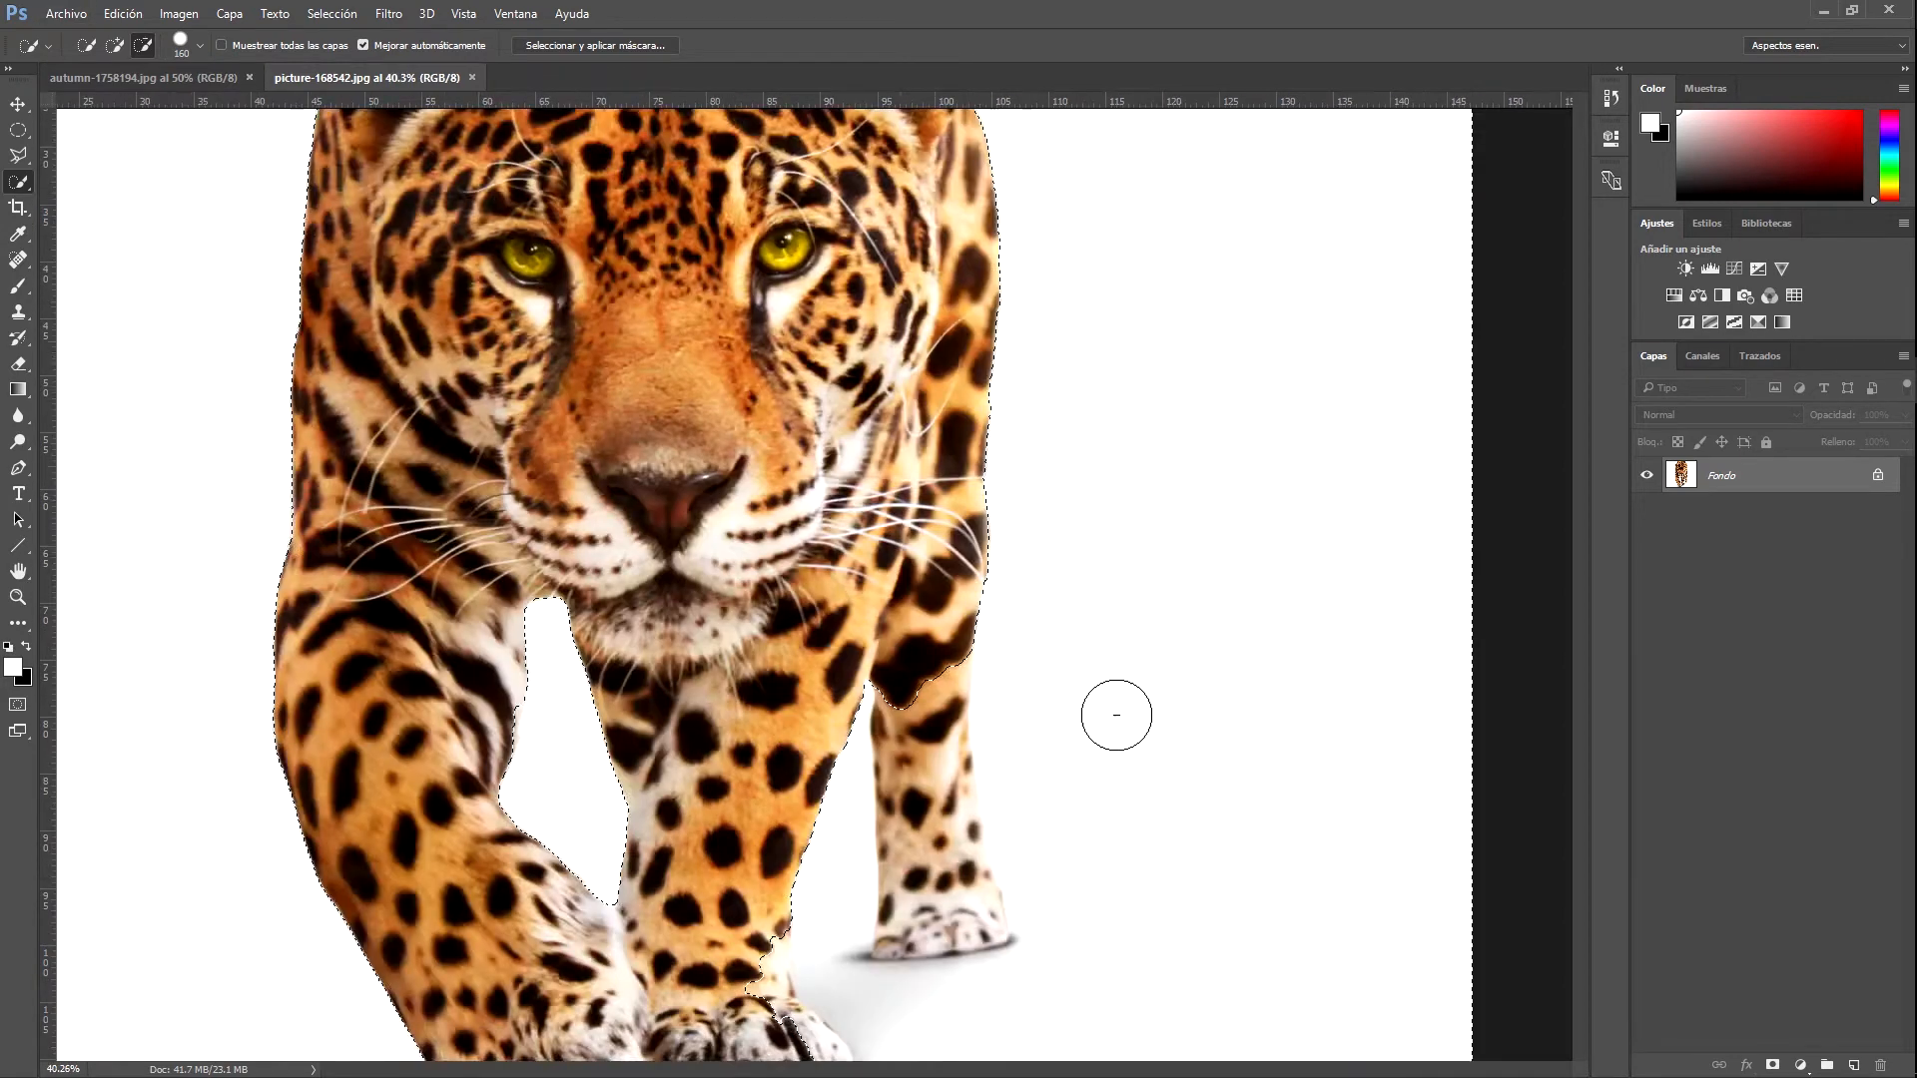
{"action": "scroll", "coordinate": [1058, 602], "scroll_direction": "up", "scroll_amount": 1}
{"action": "scroll", "coordinate": [1058, 602], "scroll_direction": "down", "scroll_amount": 3}
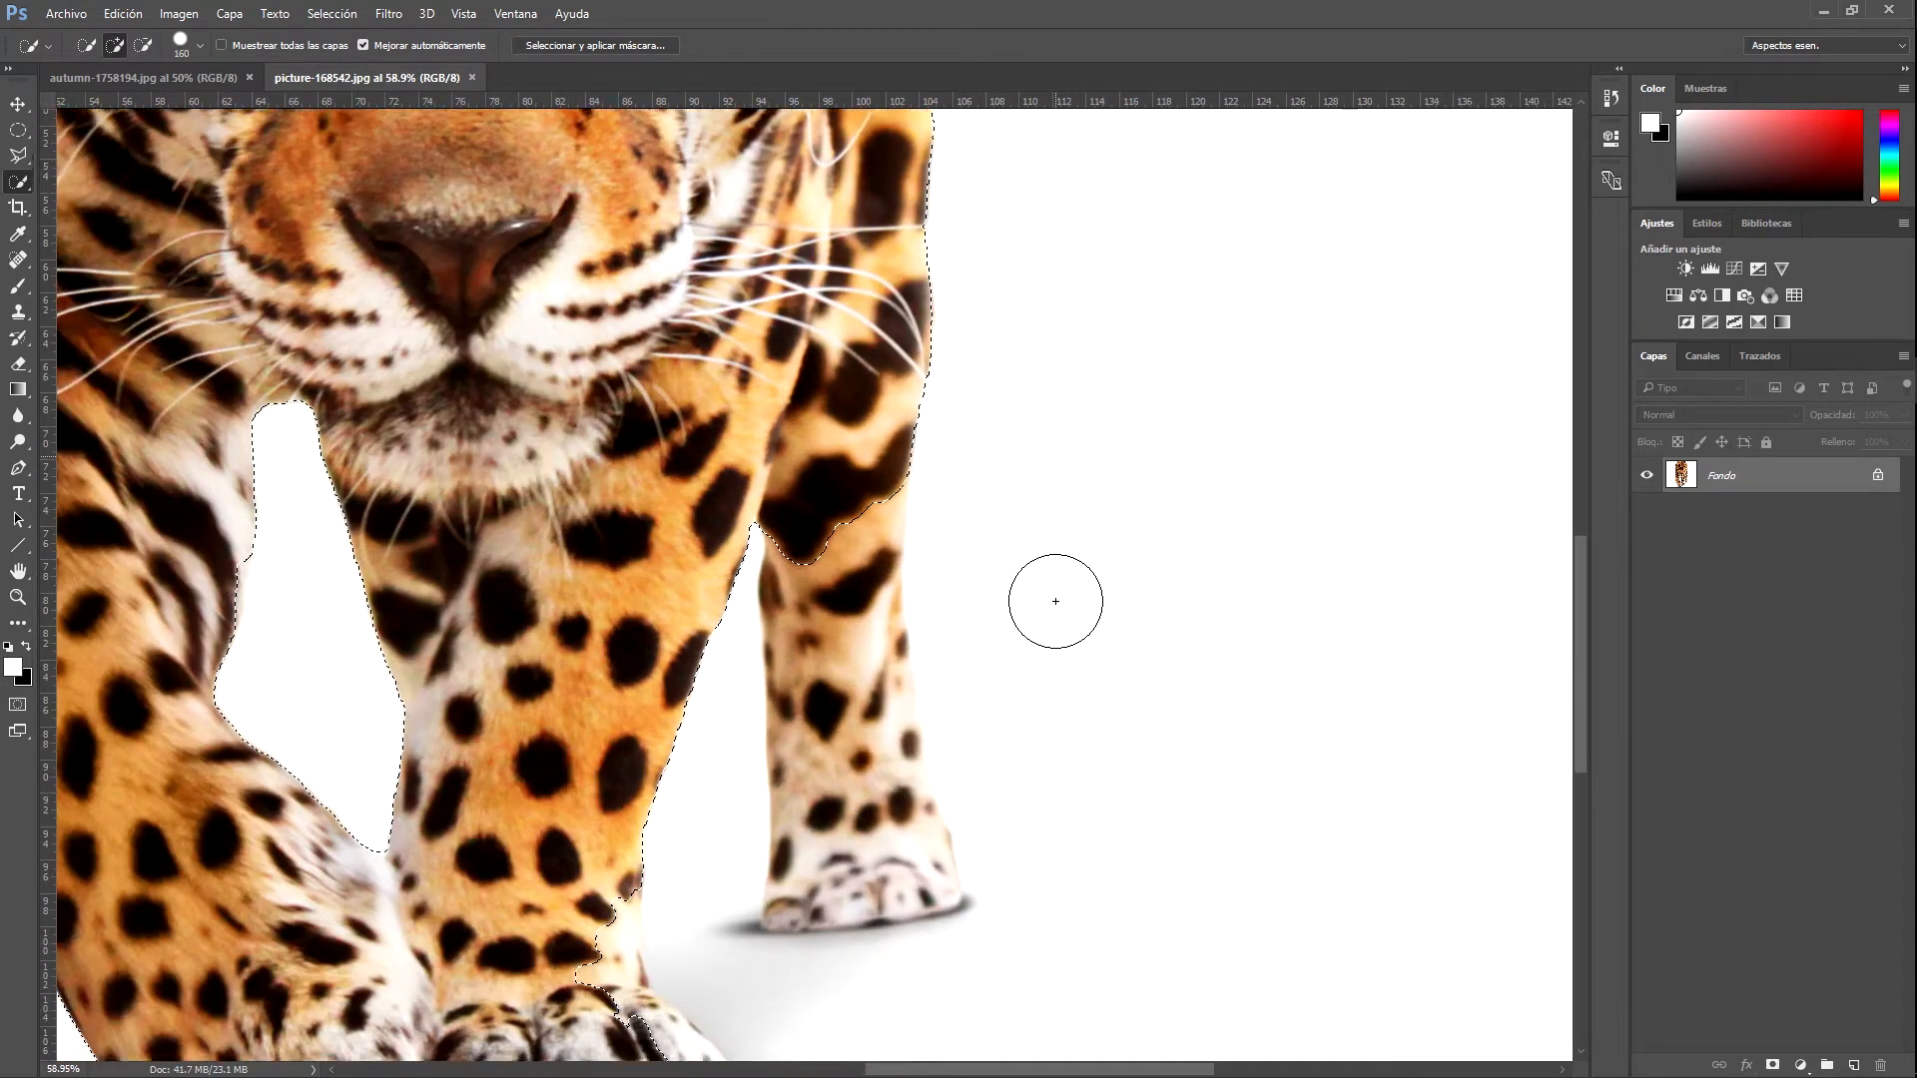
{"action": "scroll", "coordinate": [1058, 602], "scroll_direction": "down", "scroll_amount": 1}
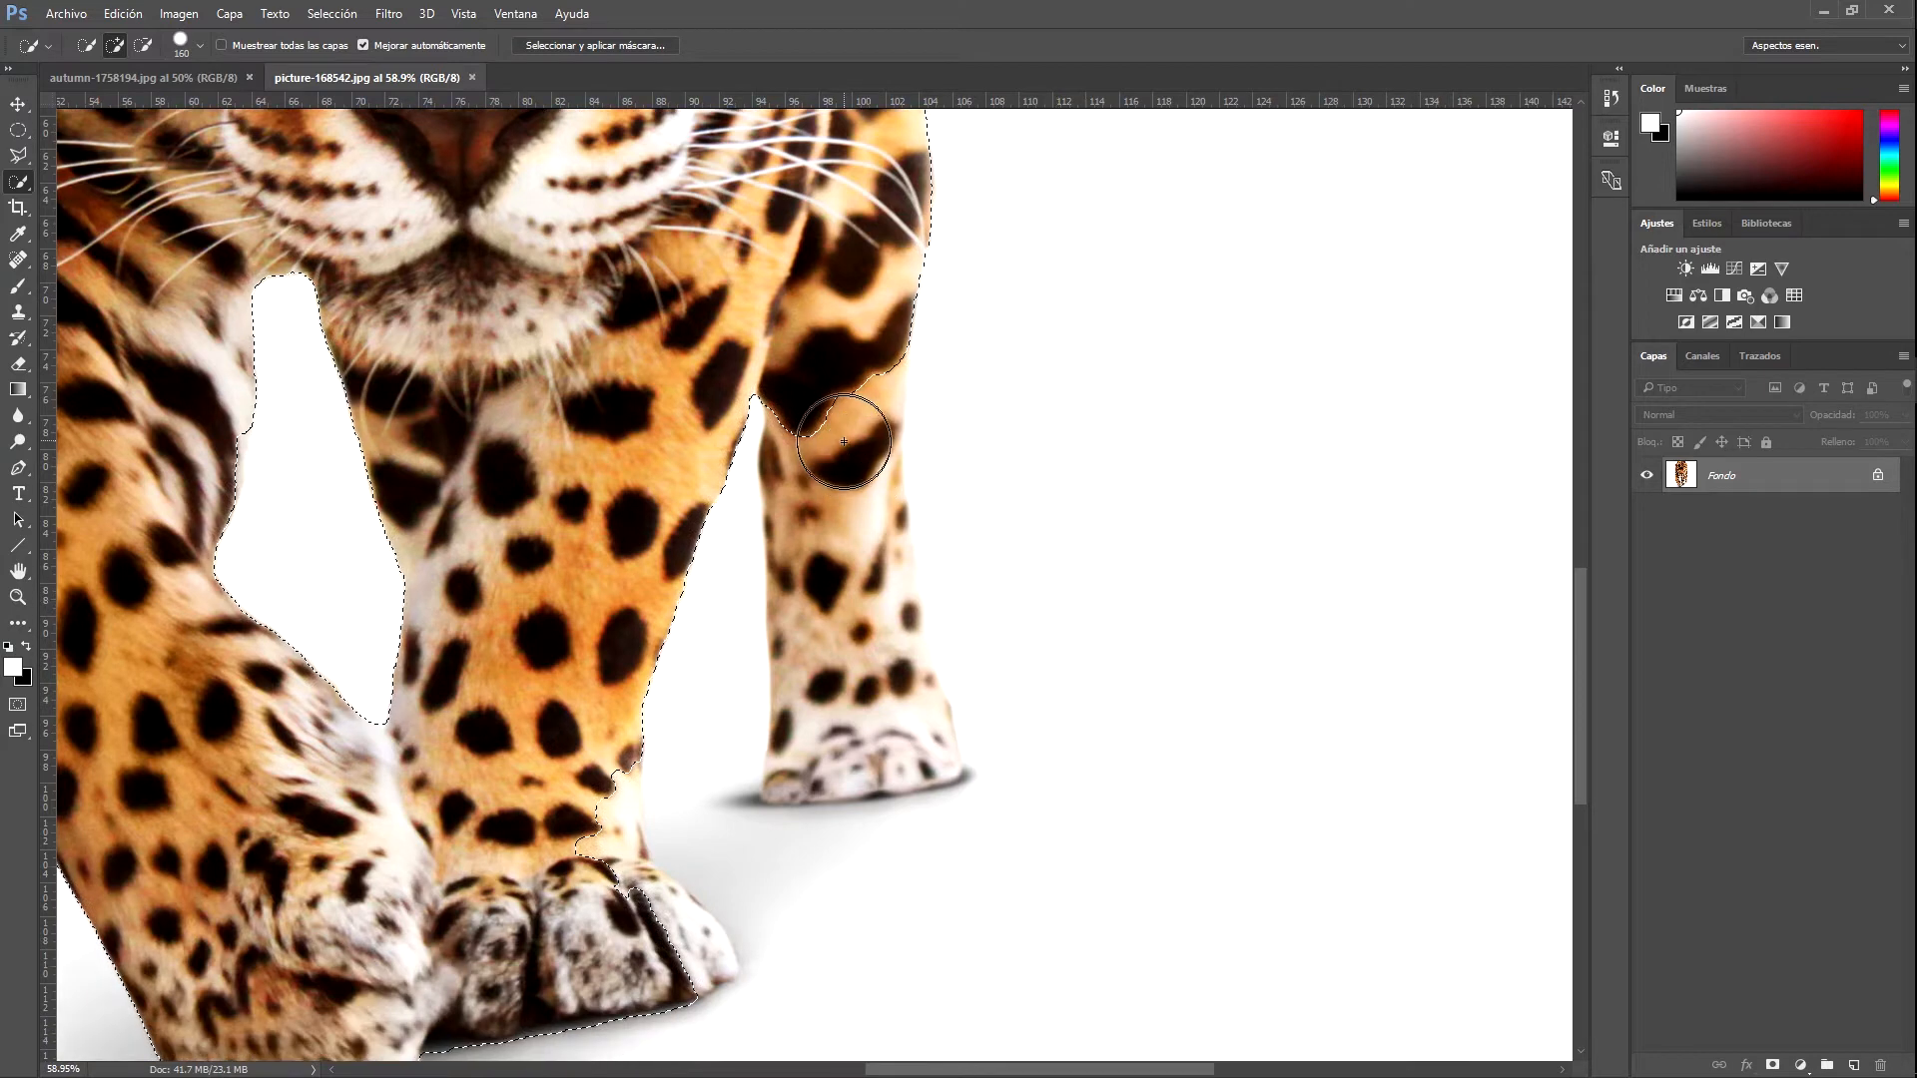
{"action": "right_click", "coordinate": [842, 536], "text": "alt"}
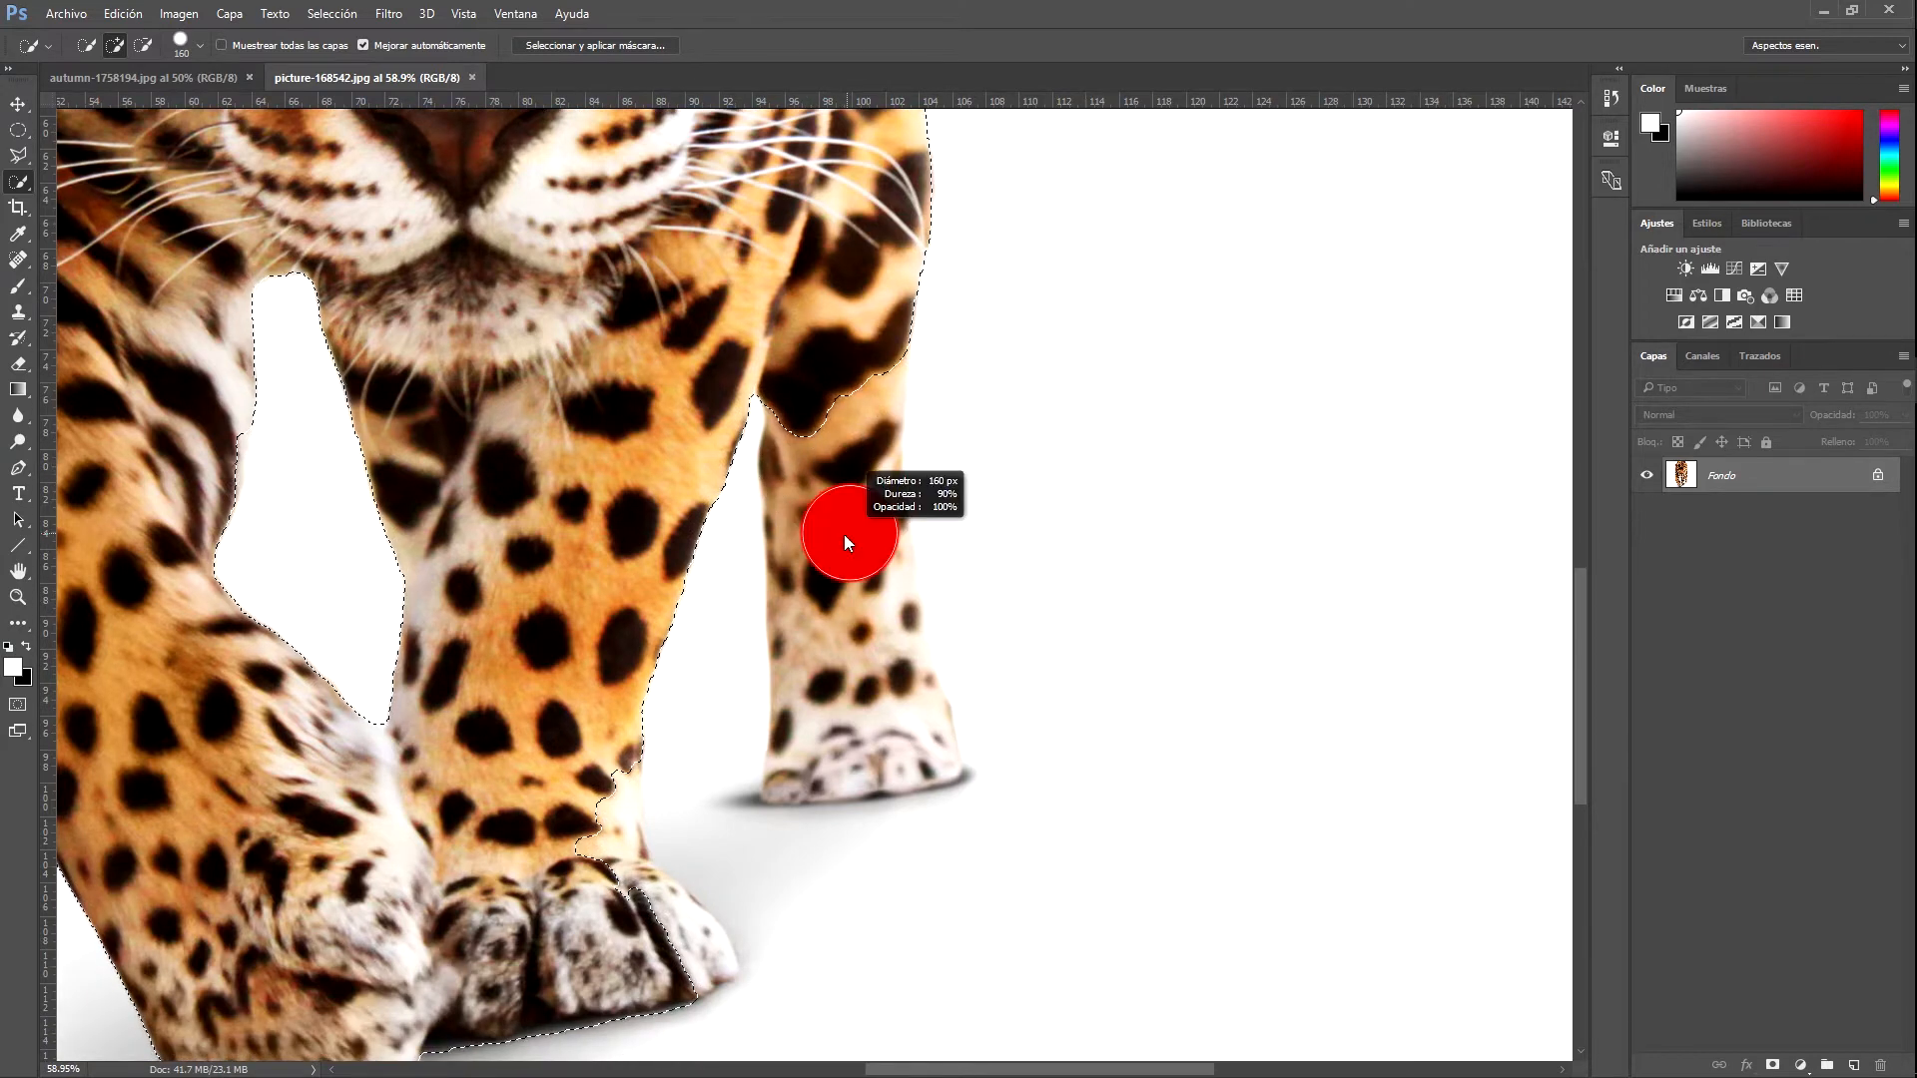
{"action": "left_click_drag", "start_coordinate": [818, 381], "coordinate": [835, 451]}
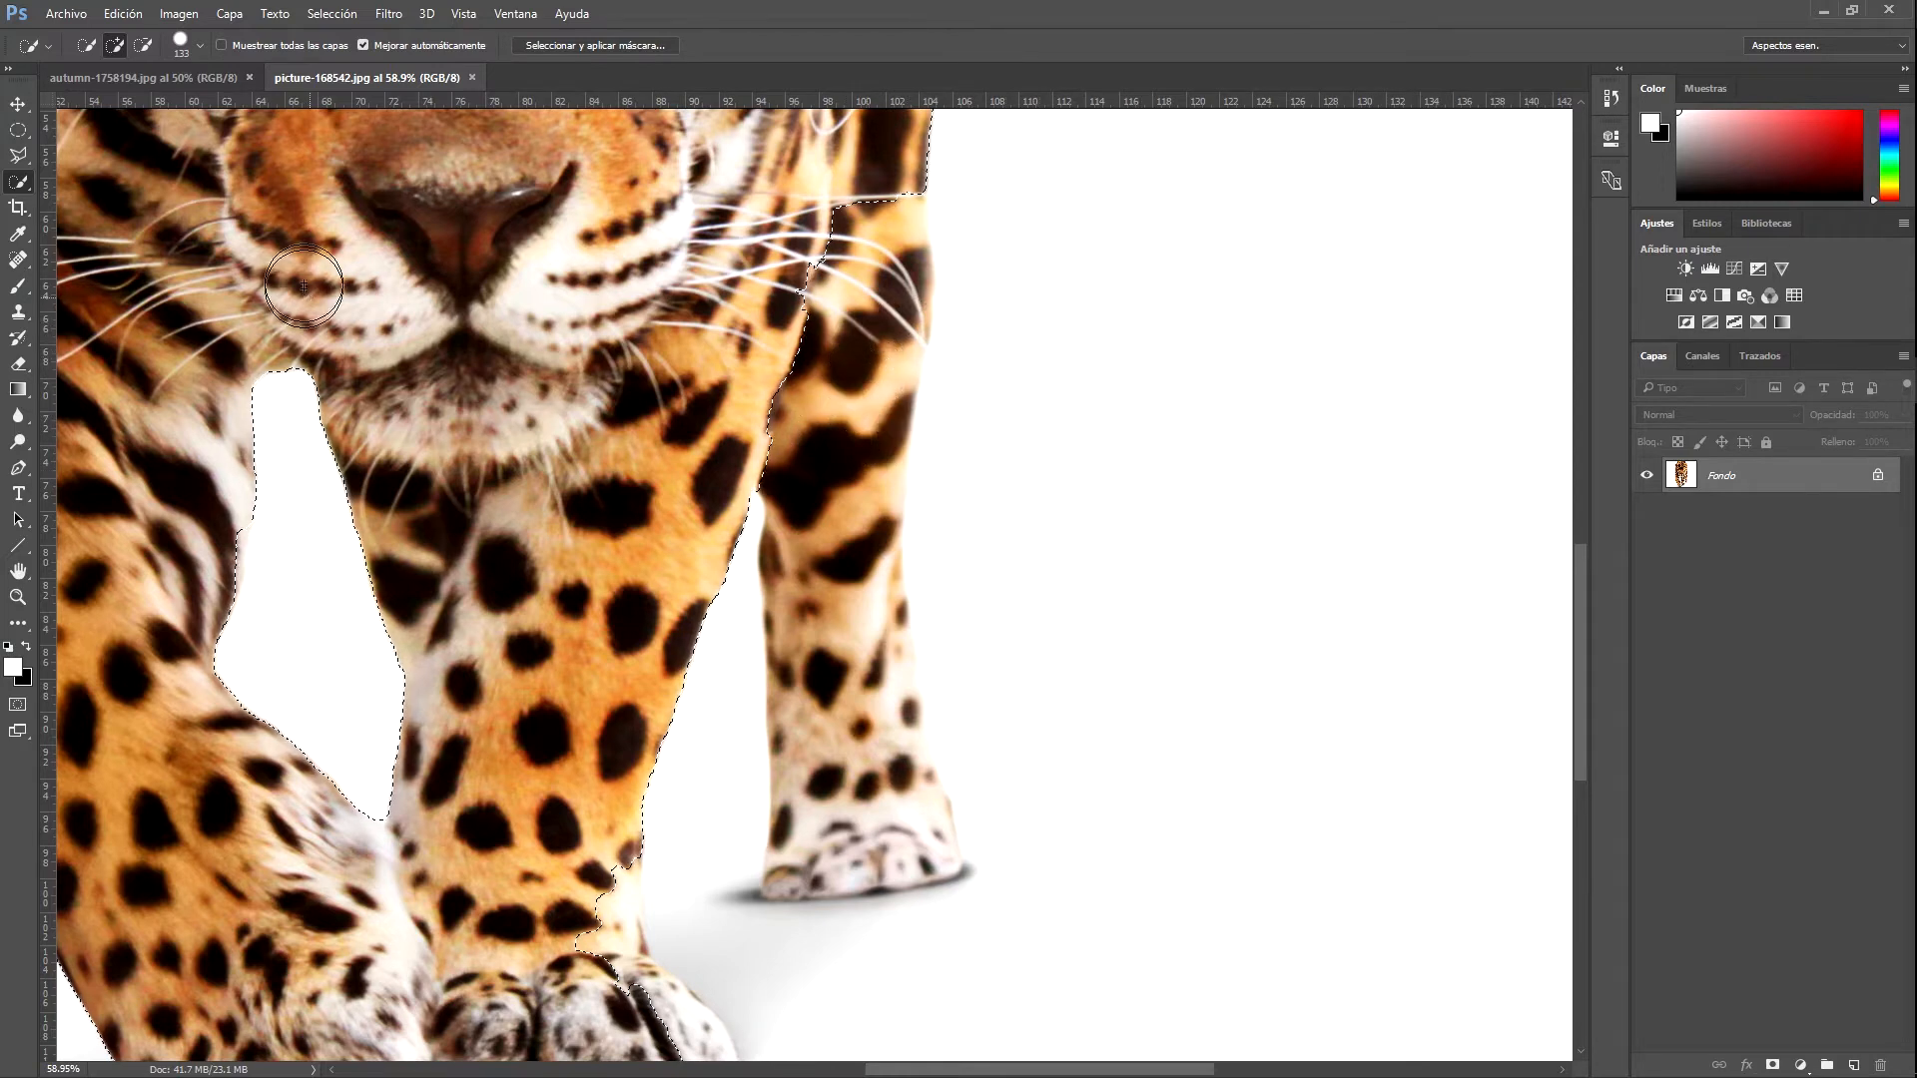
Subtract the jaguar's hind leg and paw from the background selection, refining the leftover areas with a 55 px brush
{"action": "left_click", "coordinate": [143, 45]}
{"action": "mouse_move", "coordinate": [850, 309]}
{"action": "left_mouse_down"}
{"action": "mouse_move", "coordinate": [859, 219]}
{"action": "mouse_move", "coordinate": [832, 385]}
{"action": "mouse_move", "coordinate": [862, 773]}
{"action": "mouse_move", "coordinate": [828, 848]}
{"action": "left_mouse_up"}
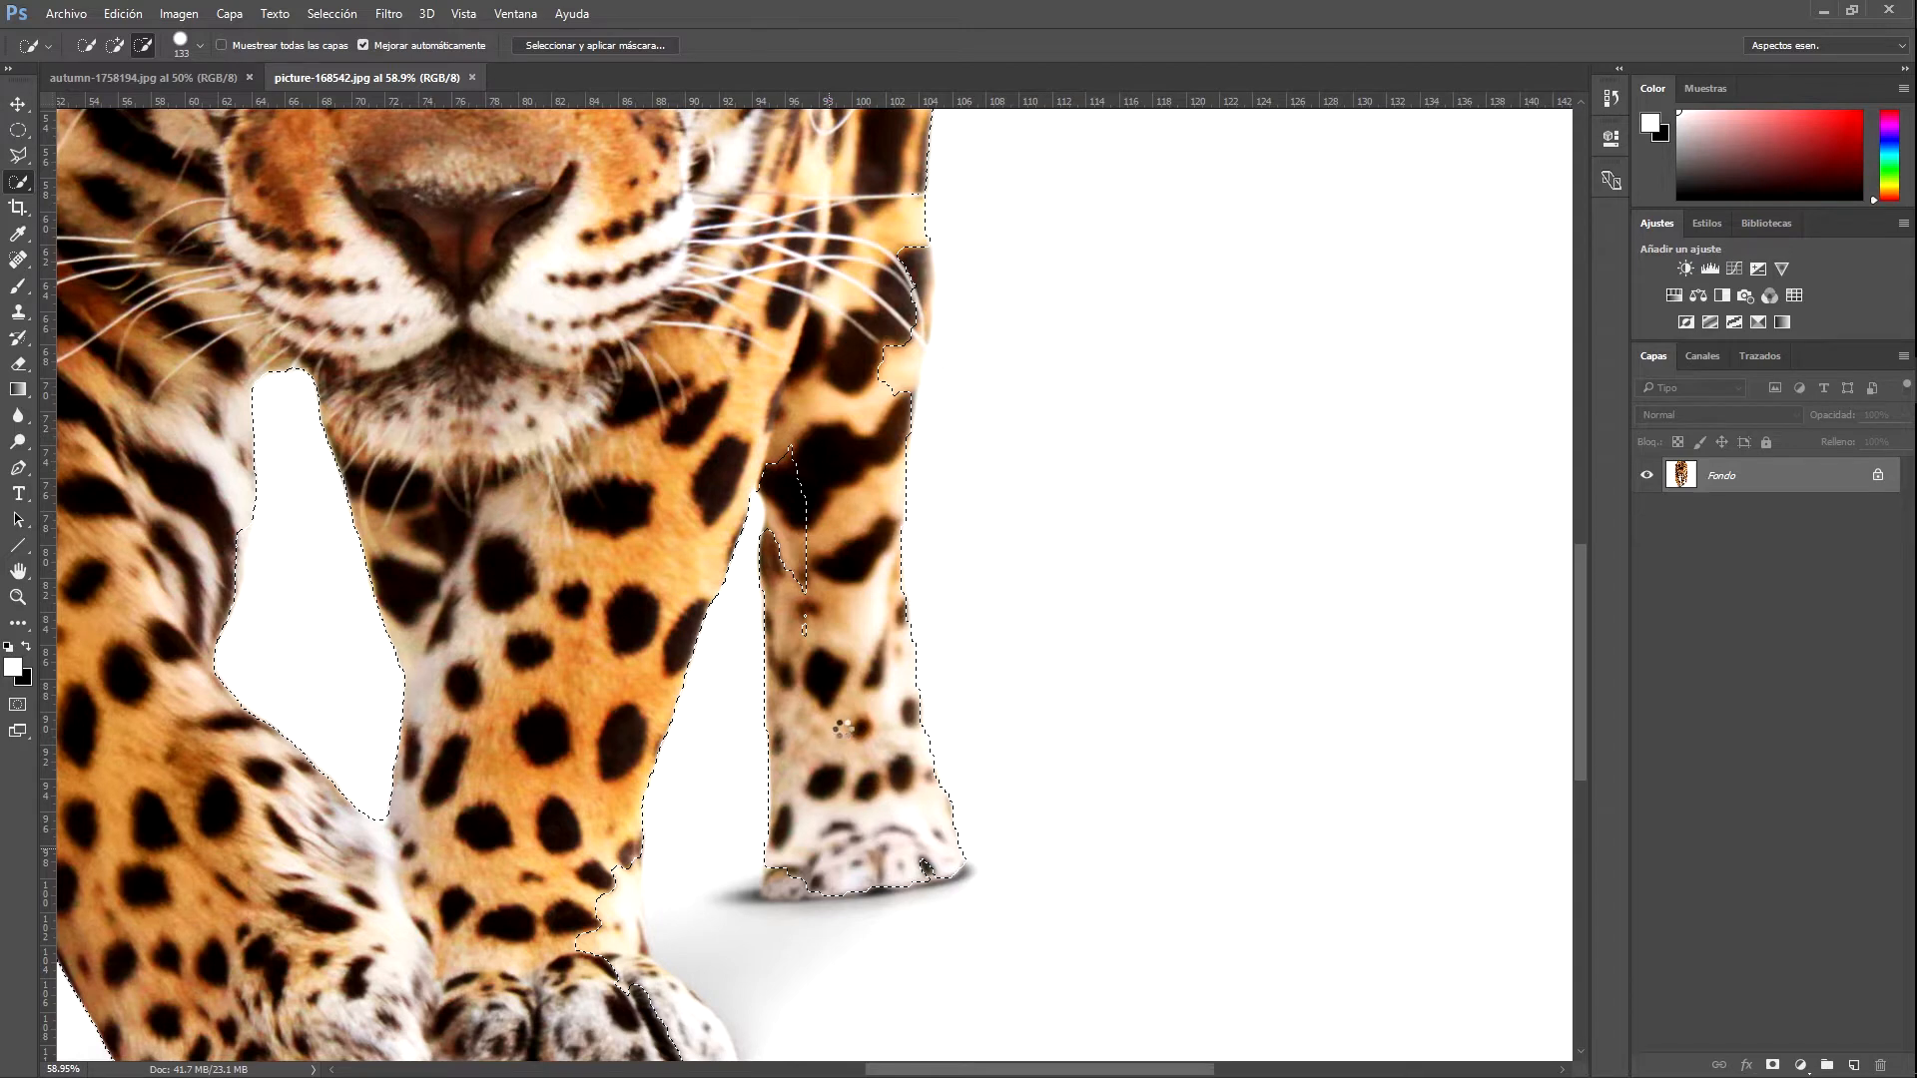
{"action": "right_click", "coordinate": [847, 721], "text": "alt"}
{"action": "left_click_drag", "start_coordinate": [847, 721], "coordinate": [824, 721]}
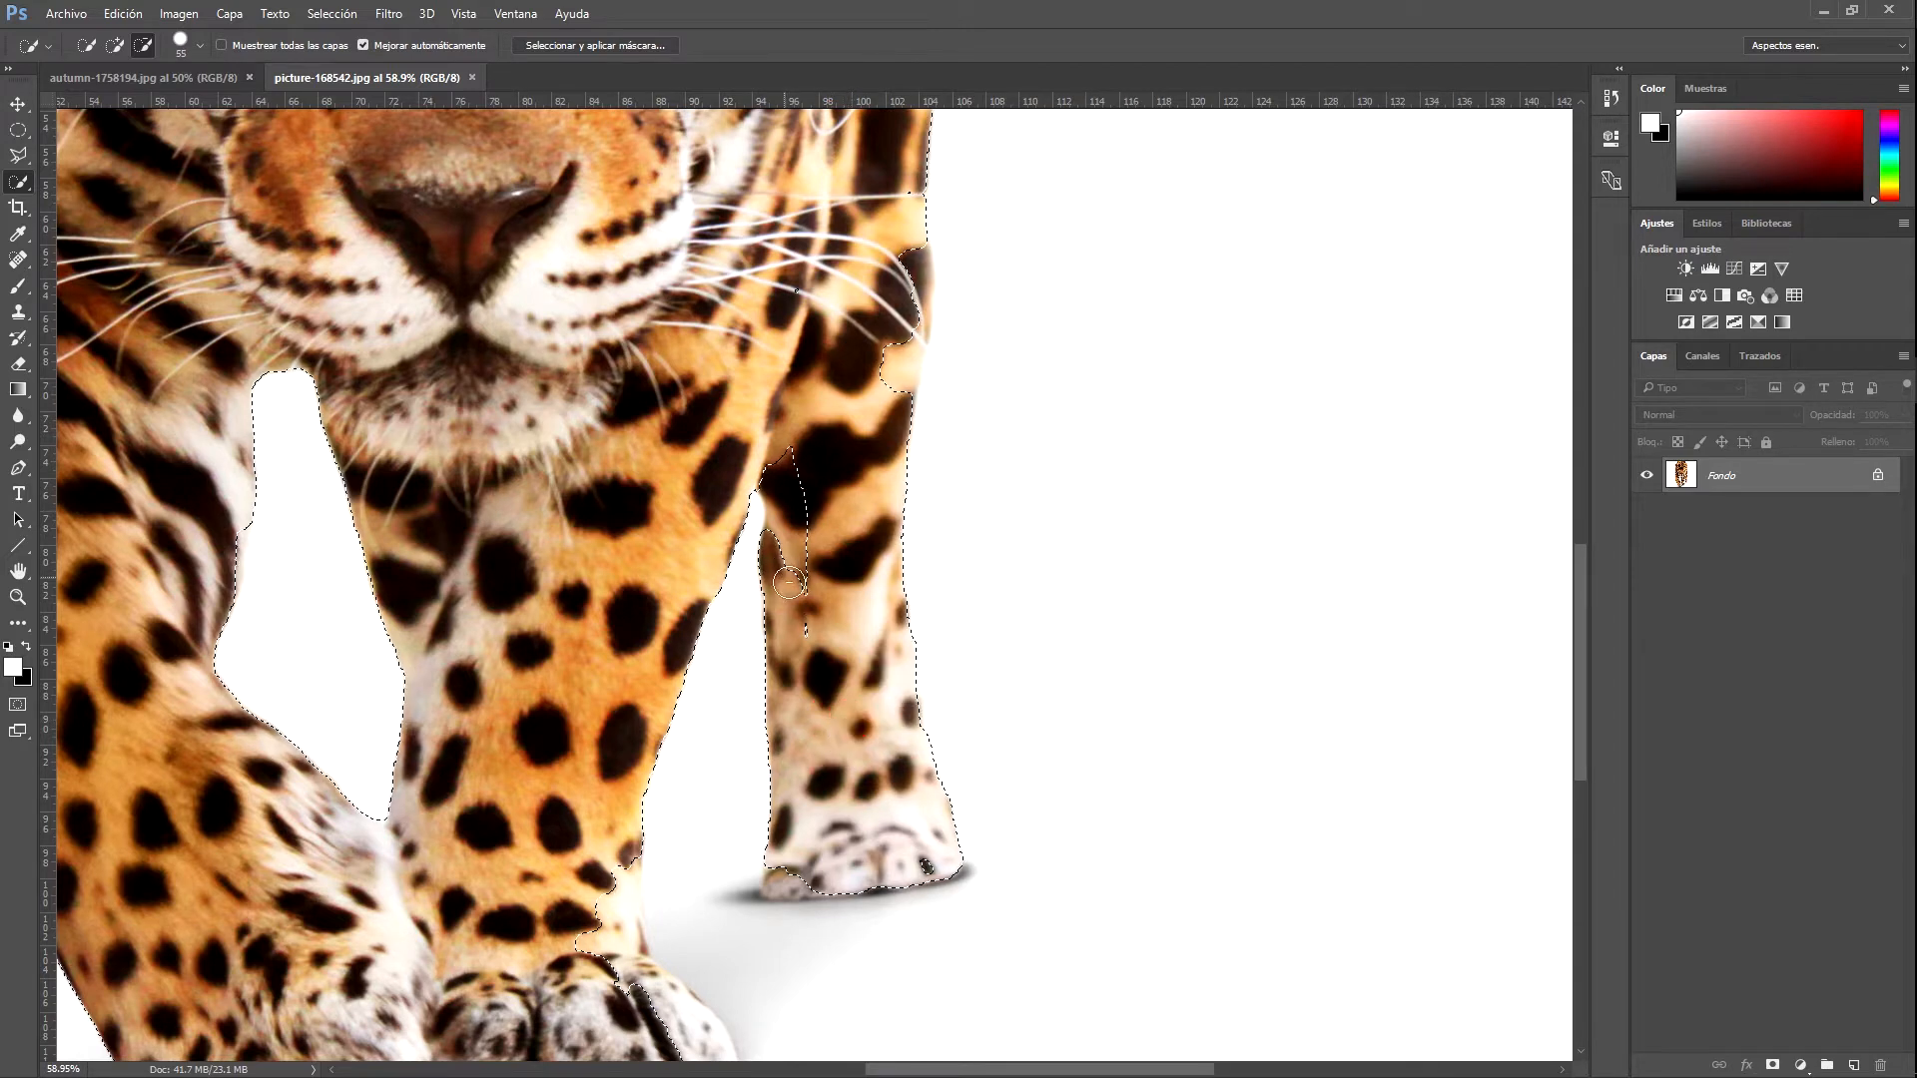
{"action": "left_click_drag", "start_coordinate": [799, 593], "coordinate": [794, 432]}
{"action": "left_click", "coordinate": [795, 869]}
Subtract the wrongly selected part of the jaguar's front paw and ankle from the background selection
{"action": "left_click_drag", "start_coordinate": [1090, 1070], "coordinate": [1020, 1070]}
{"action": "scroll", "coordinate": [851, 711], "scroll_direction": "down", "scroll_amount": 4}
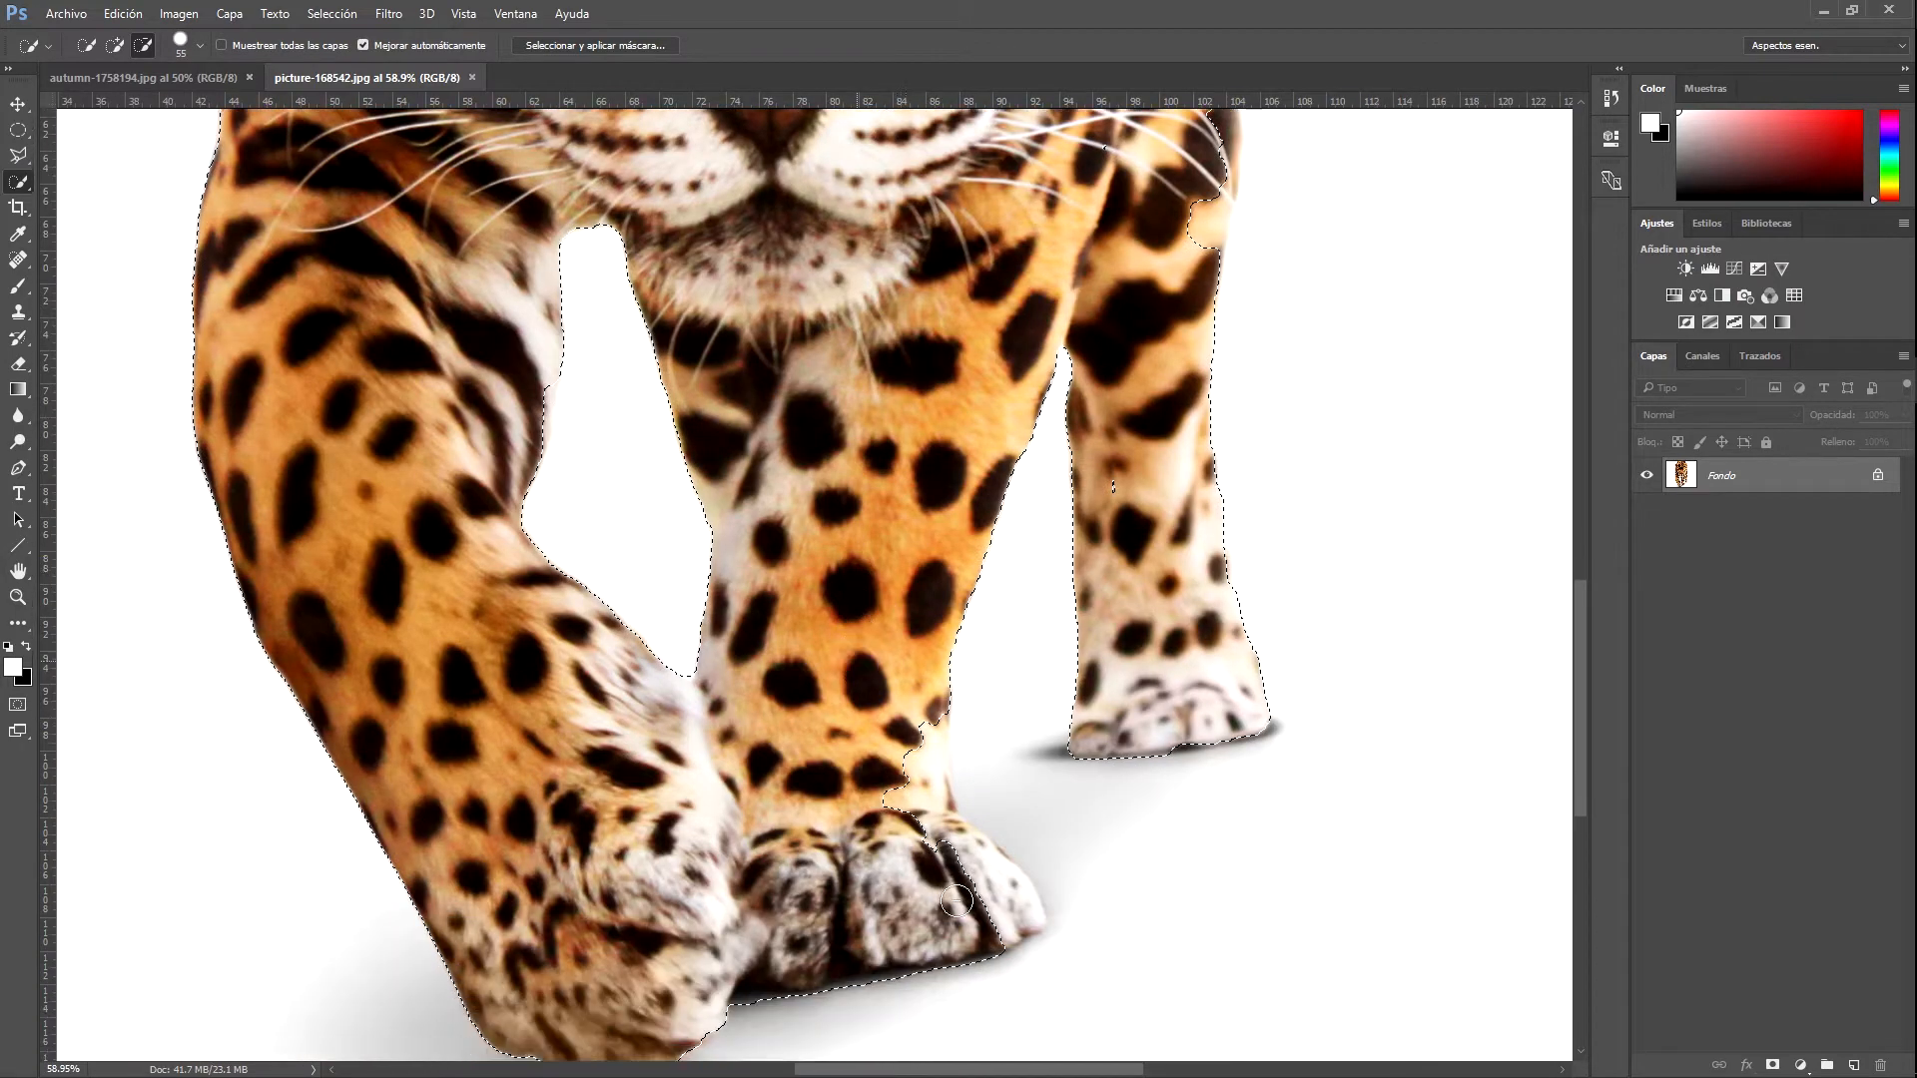
{"action": "left_click_drag", "start_coordinate": [924, 834], "coordinate": [920, 731]}
Invert the background selection so that the jaguar itself is selected
{"action": "key", "text": "ctrl+0"}
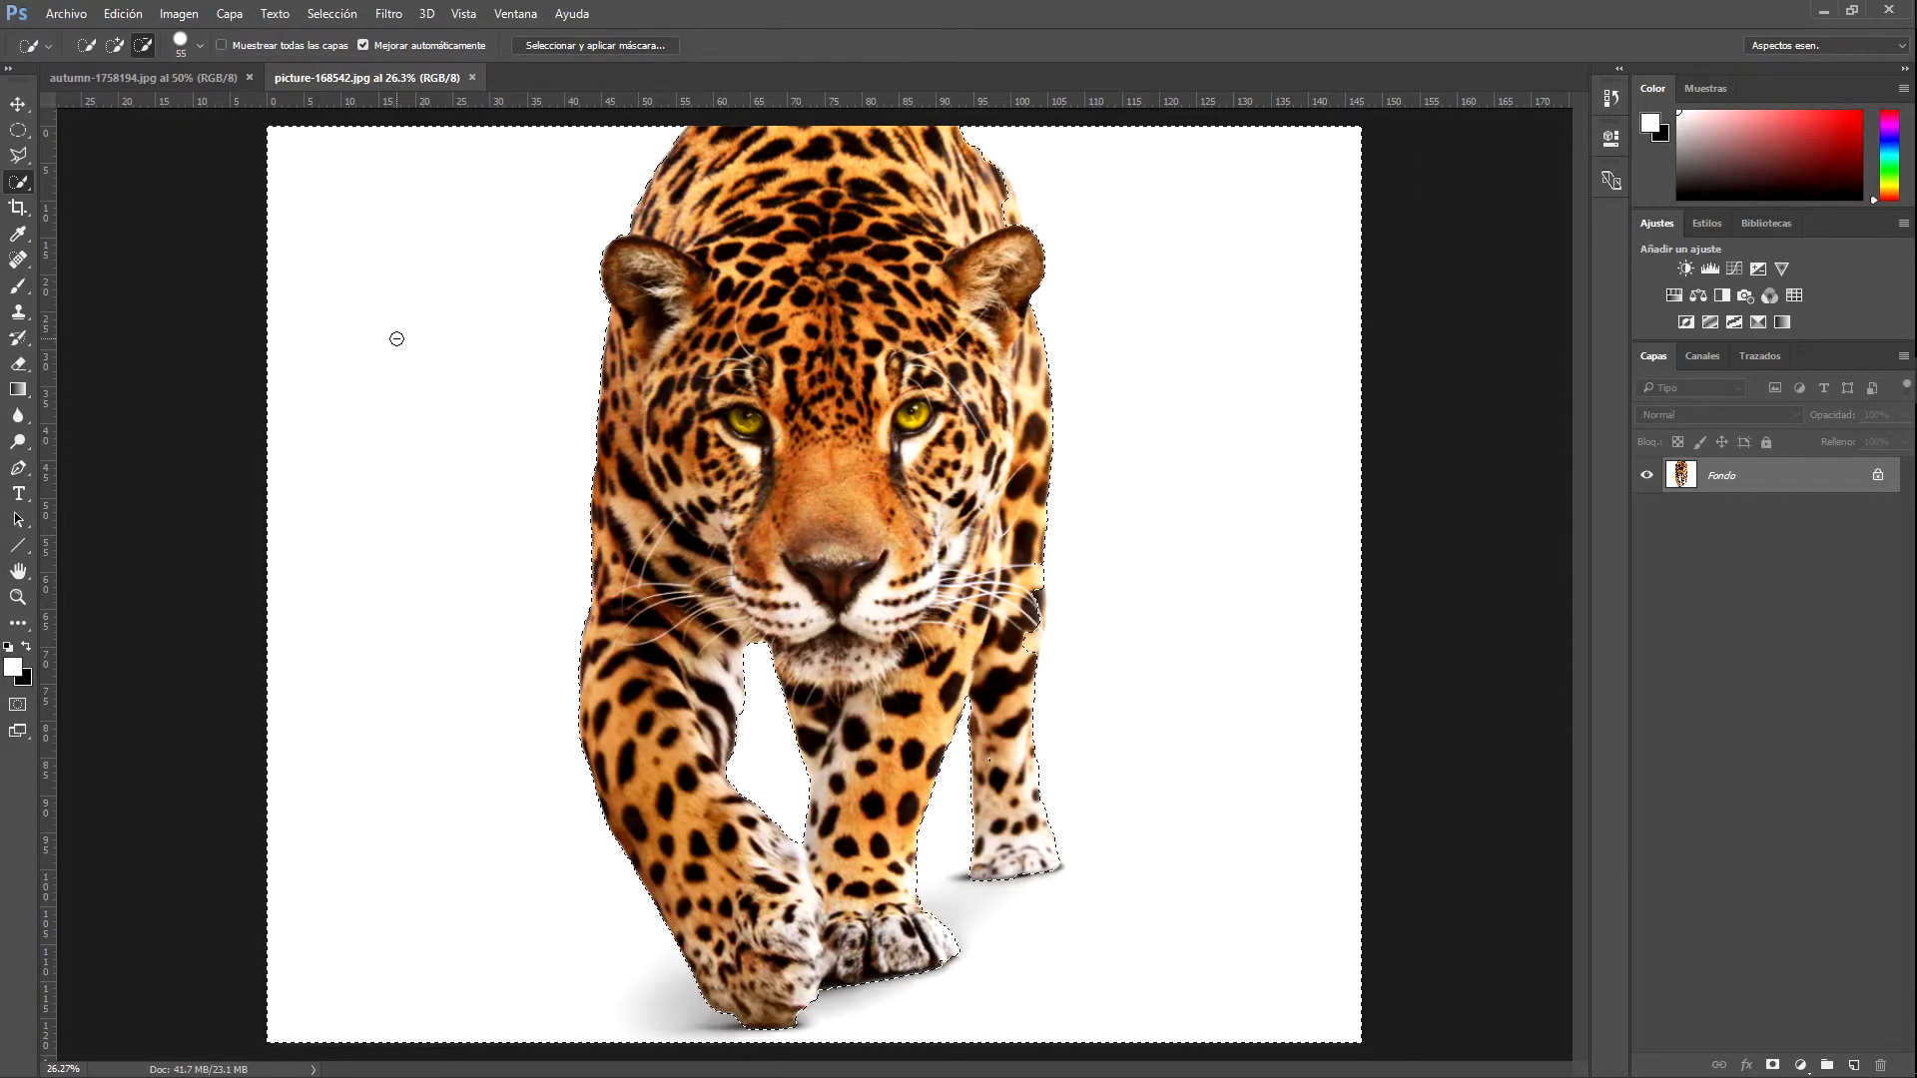
{"action": "scroll", "coordinate": [407, 338], "scroll_direction": "down", "scroll_amount": 2}
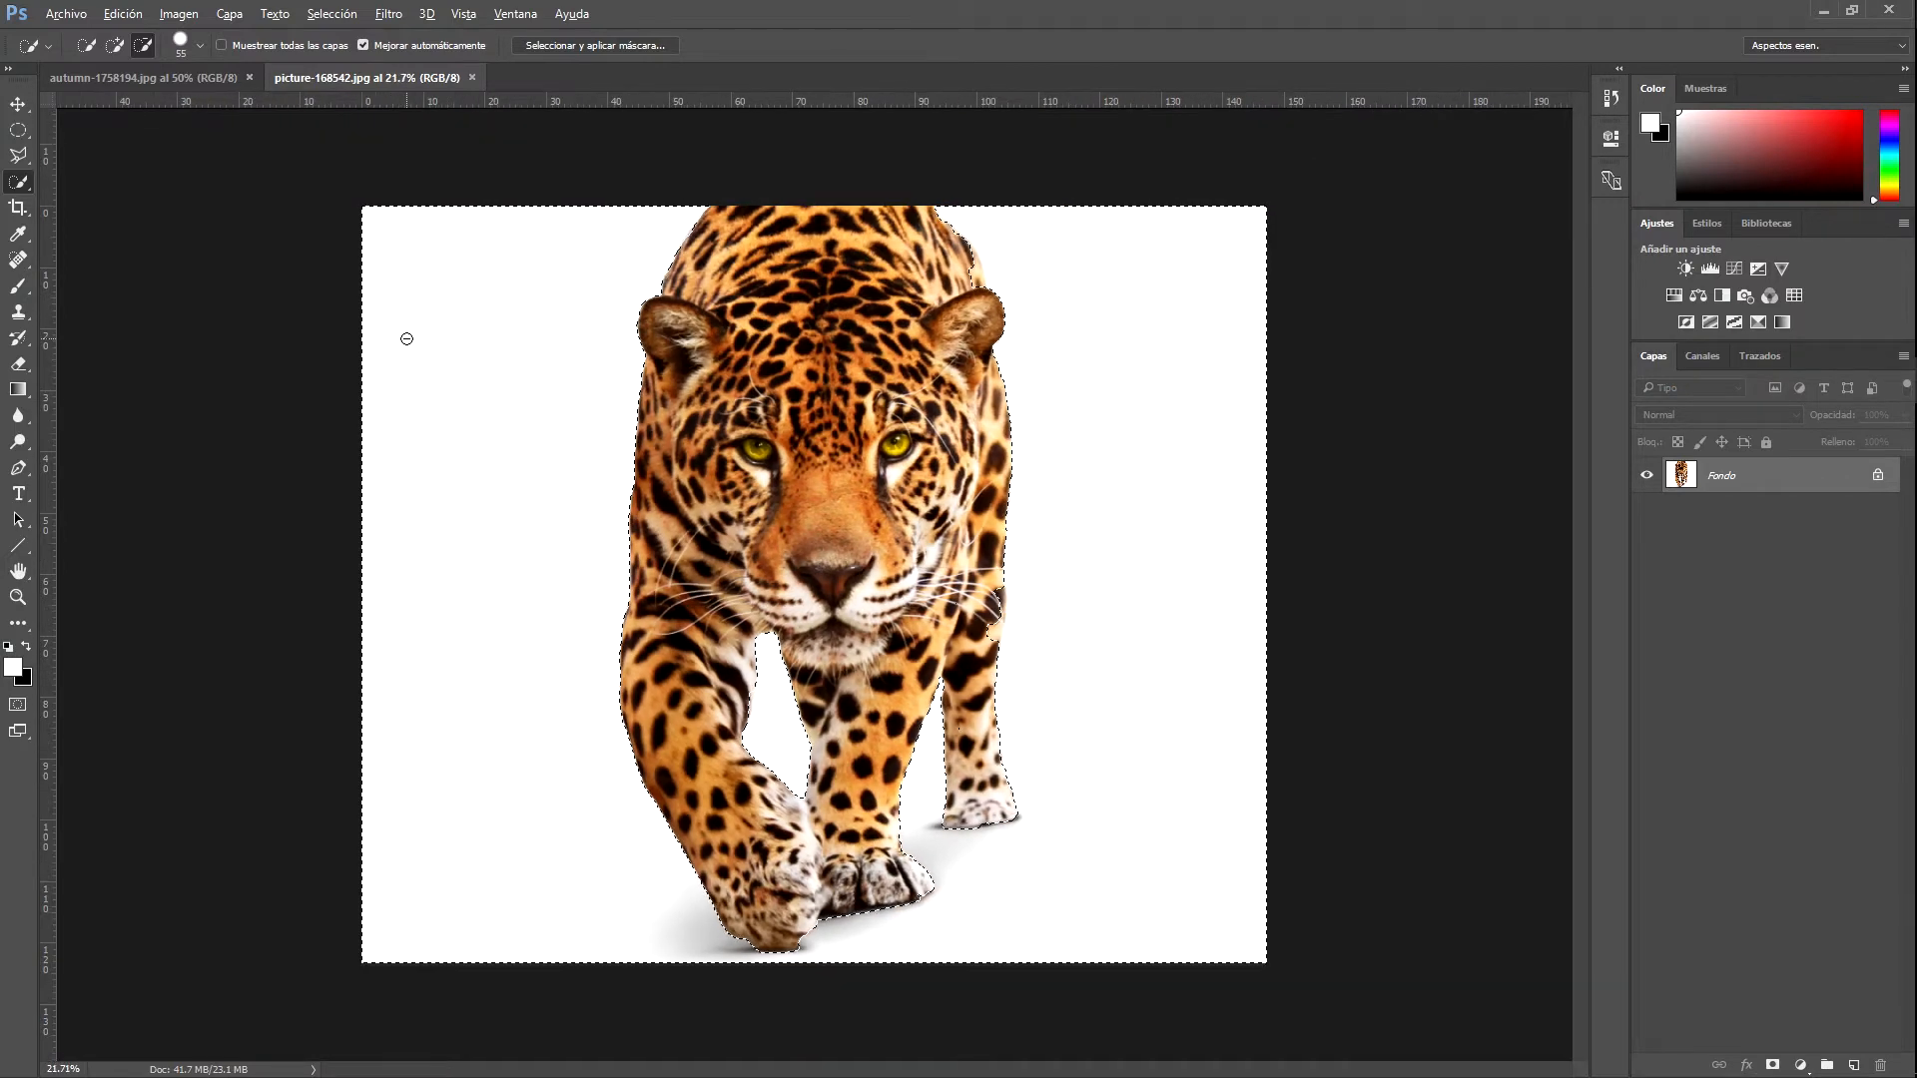
{"action": "scroll", "coordinate": [406, 339], "scroll_direction": "up", "scroll_amount": 2}
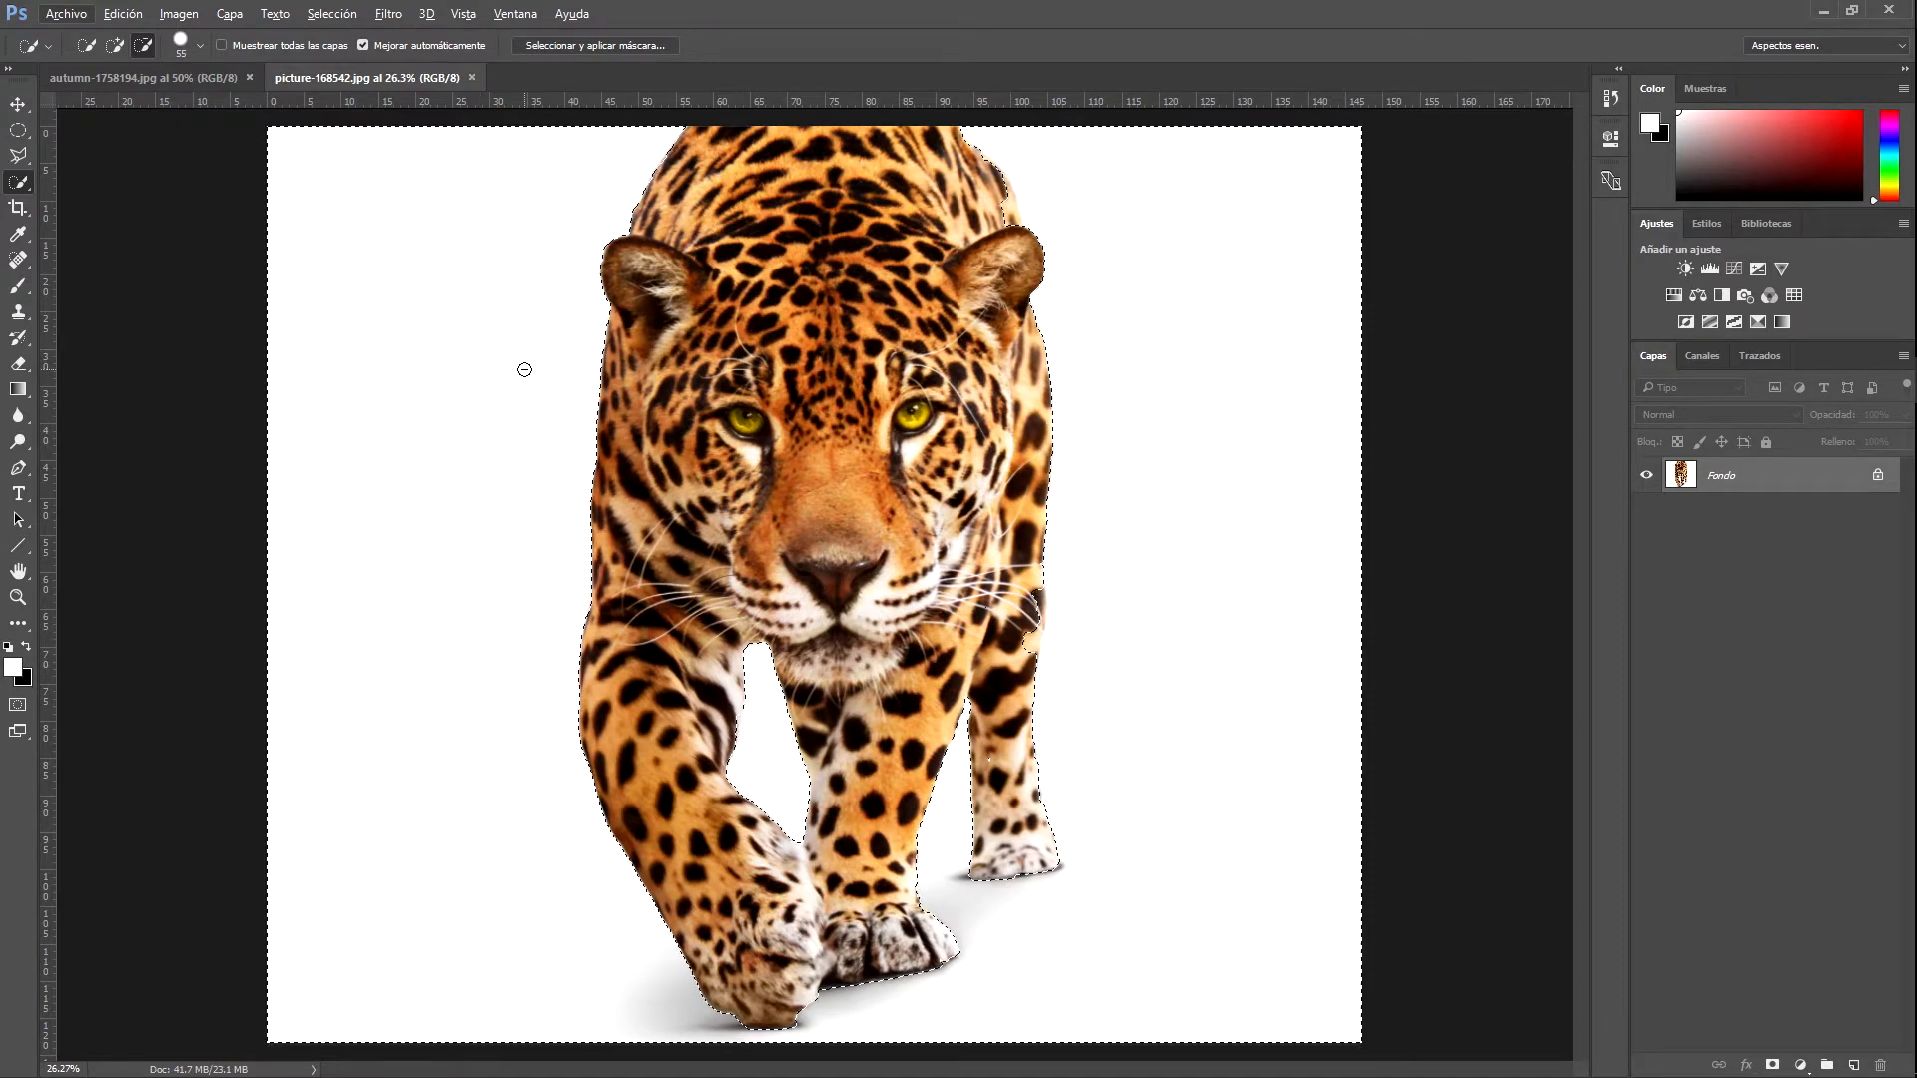
{"action": "left_click", "coordinate": [333, 16]}
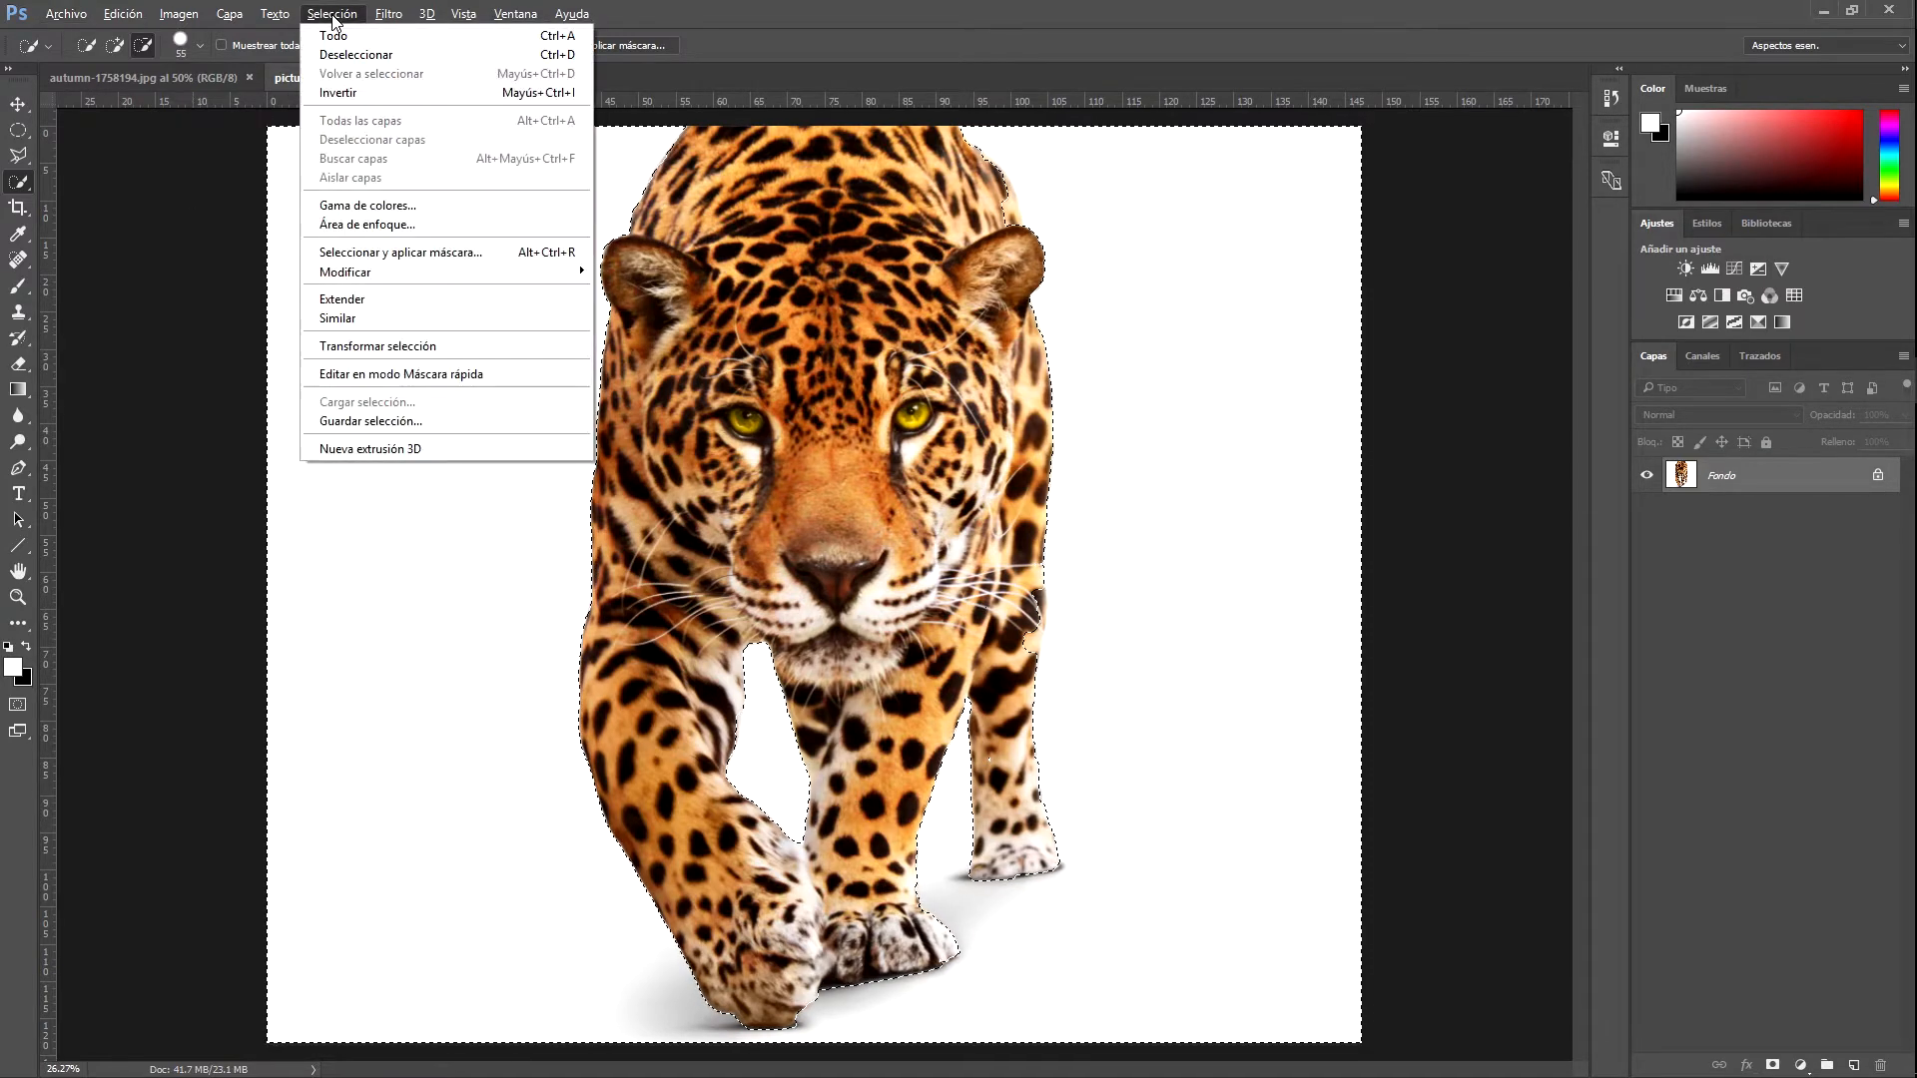
{"action": "left_click", "coordinate": [366, 93]}
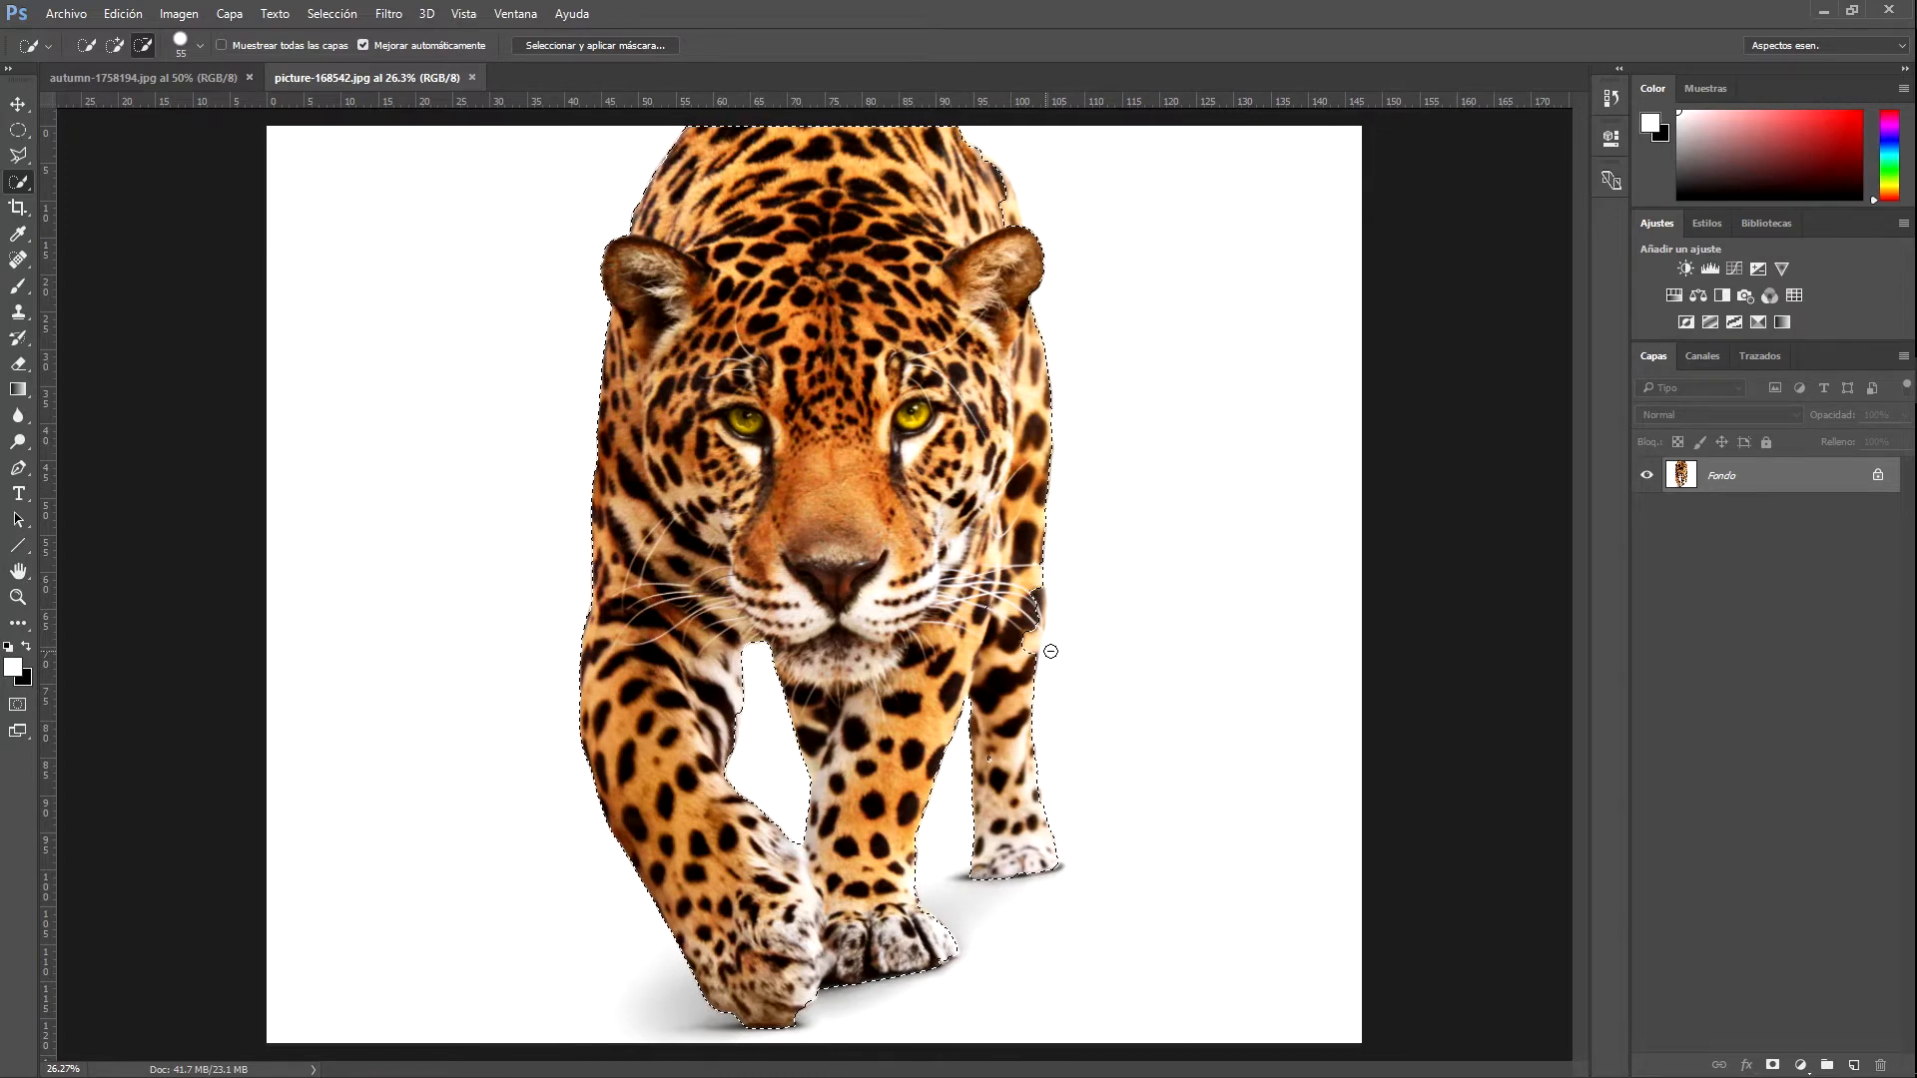
Add the missed spots beside the whiskers and on the jaguar's hind leg to the selection
{"action": "scroll", "coordinate": [1050, 651], "scroll_direction": "up", "scroll_amount": 4}
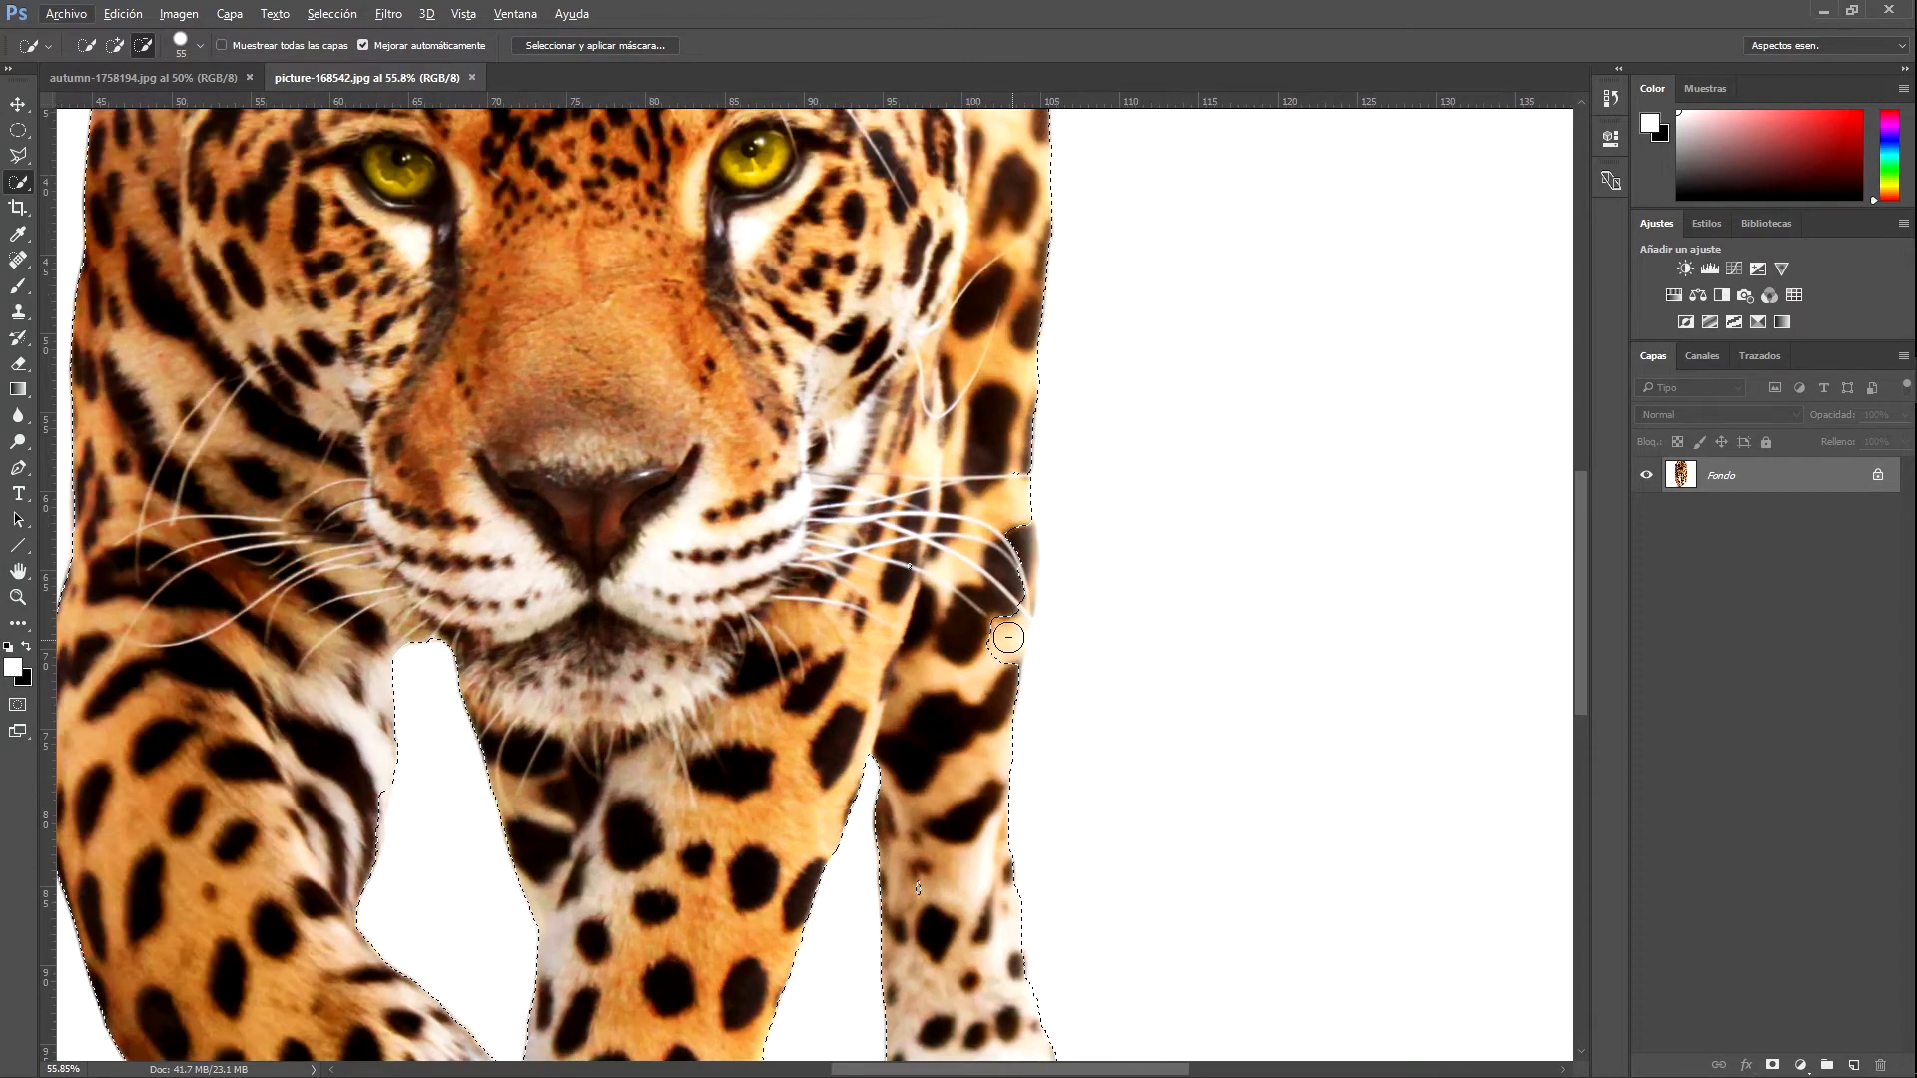
{"action": "scroll", "coordinate": [1010, 612], "scroll_direction": "down", "scroll_amount": 3}
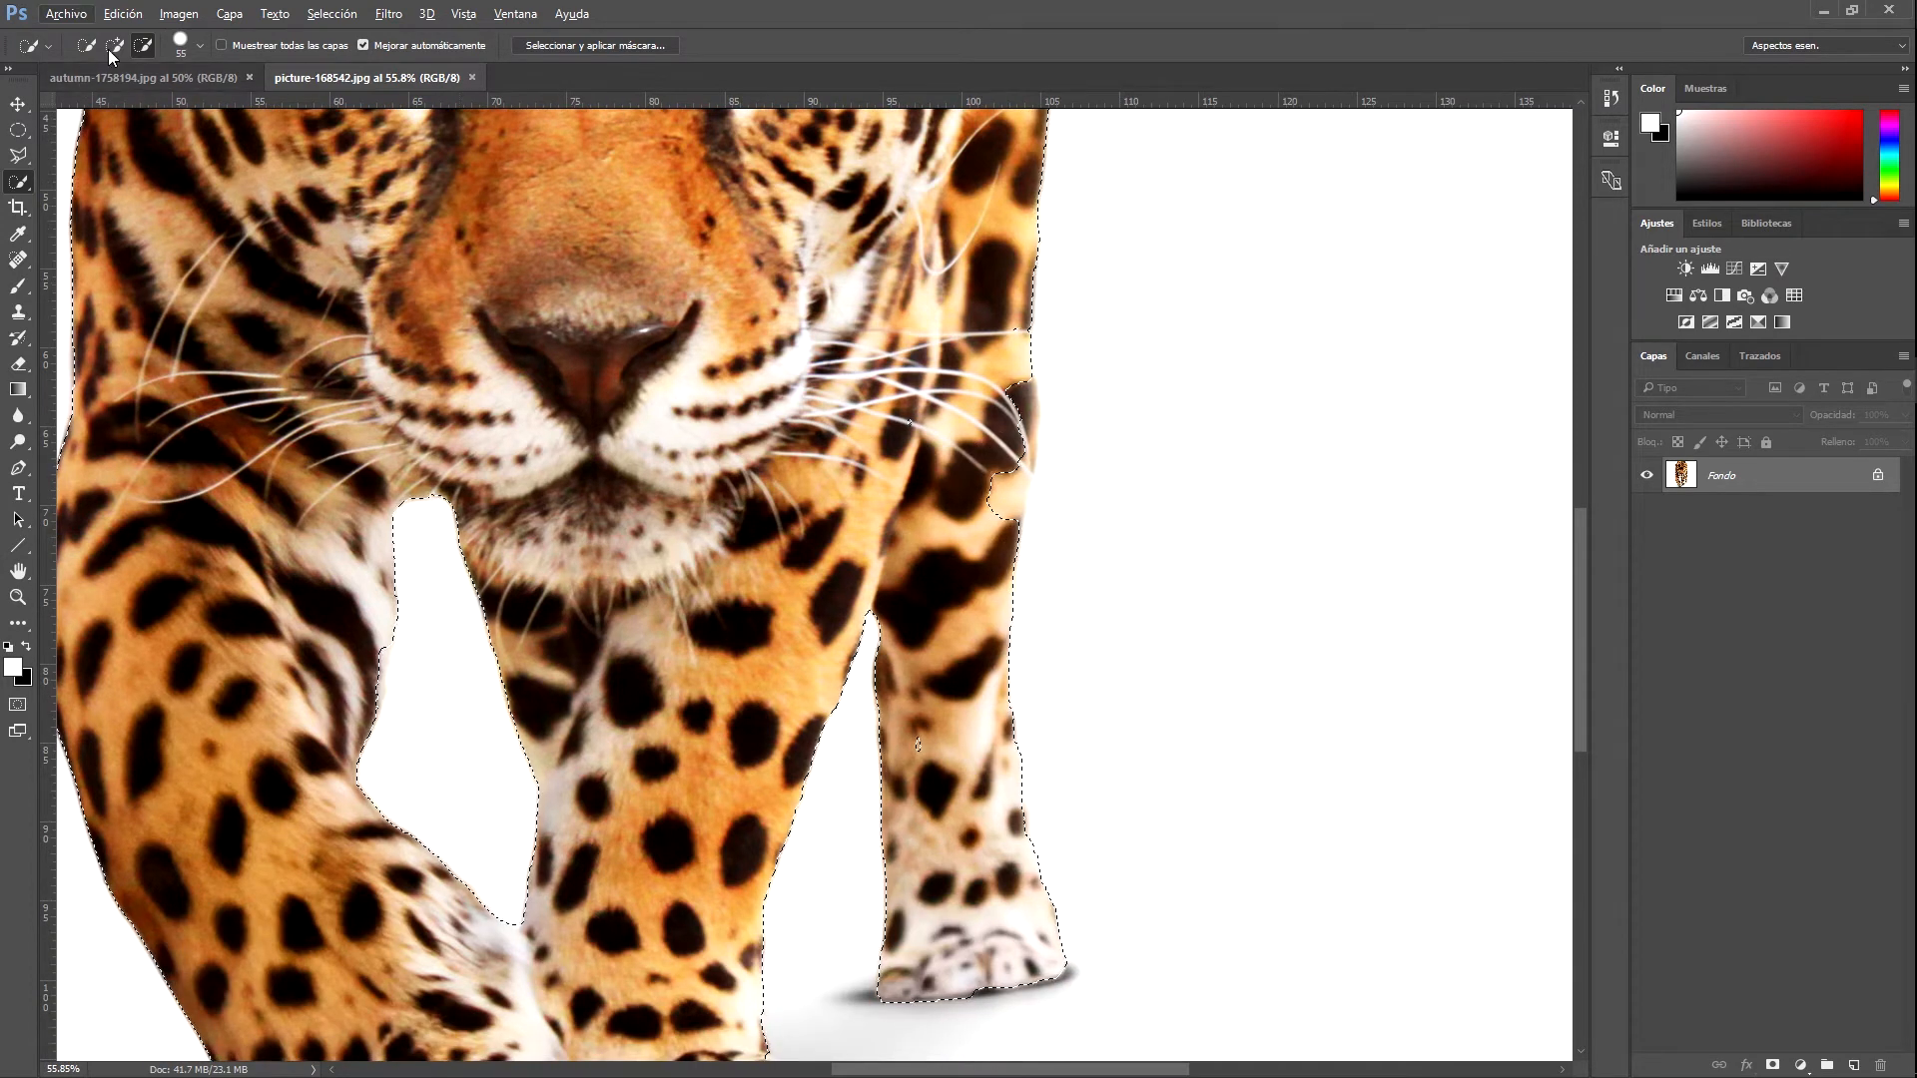
{"action": "left_click", "coordinate": [115, 45]}
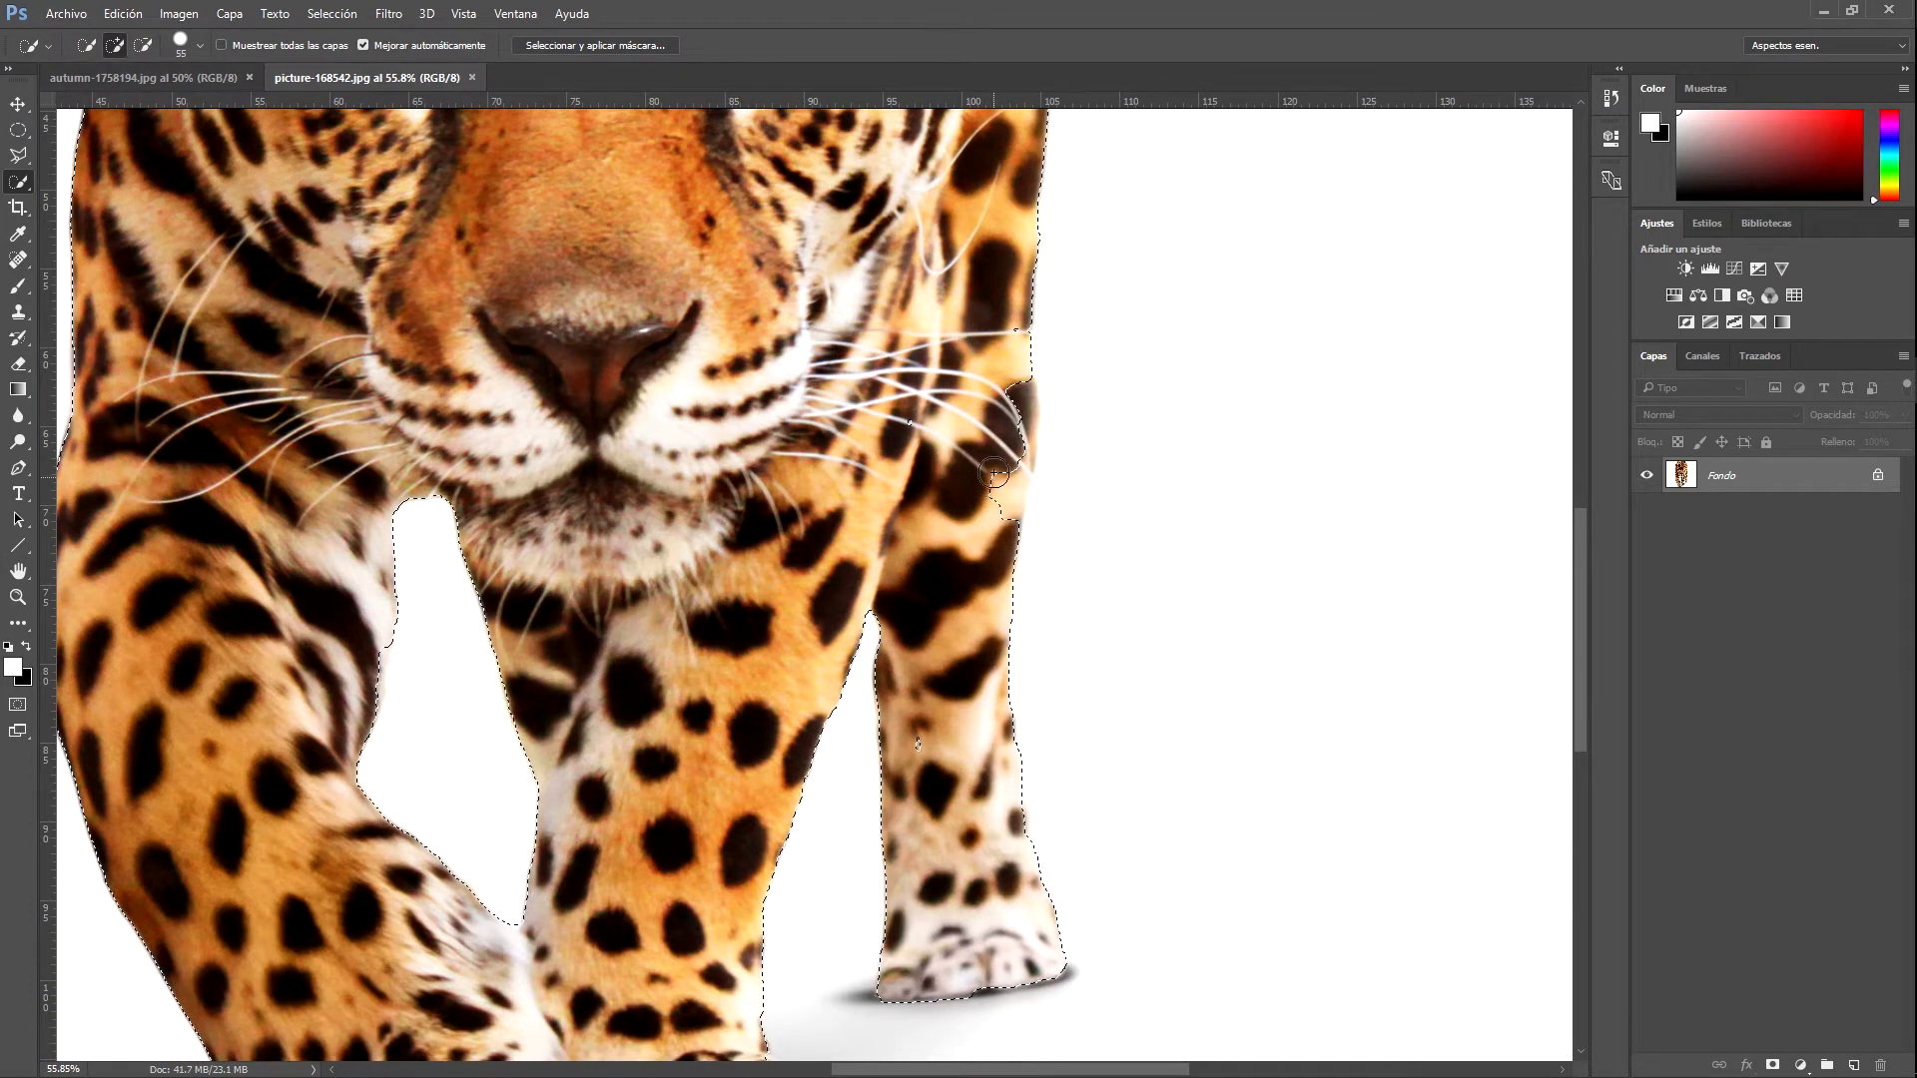
{"action": "scroll", "coordinate": [976, 459], "scroll_direction": "down", "scroll_amount": 3}
{"action": "left_click", "coordinate": [924, 647]}
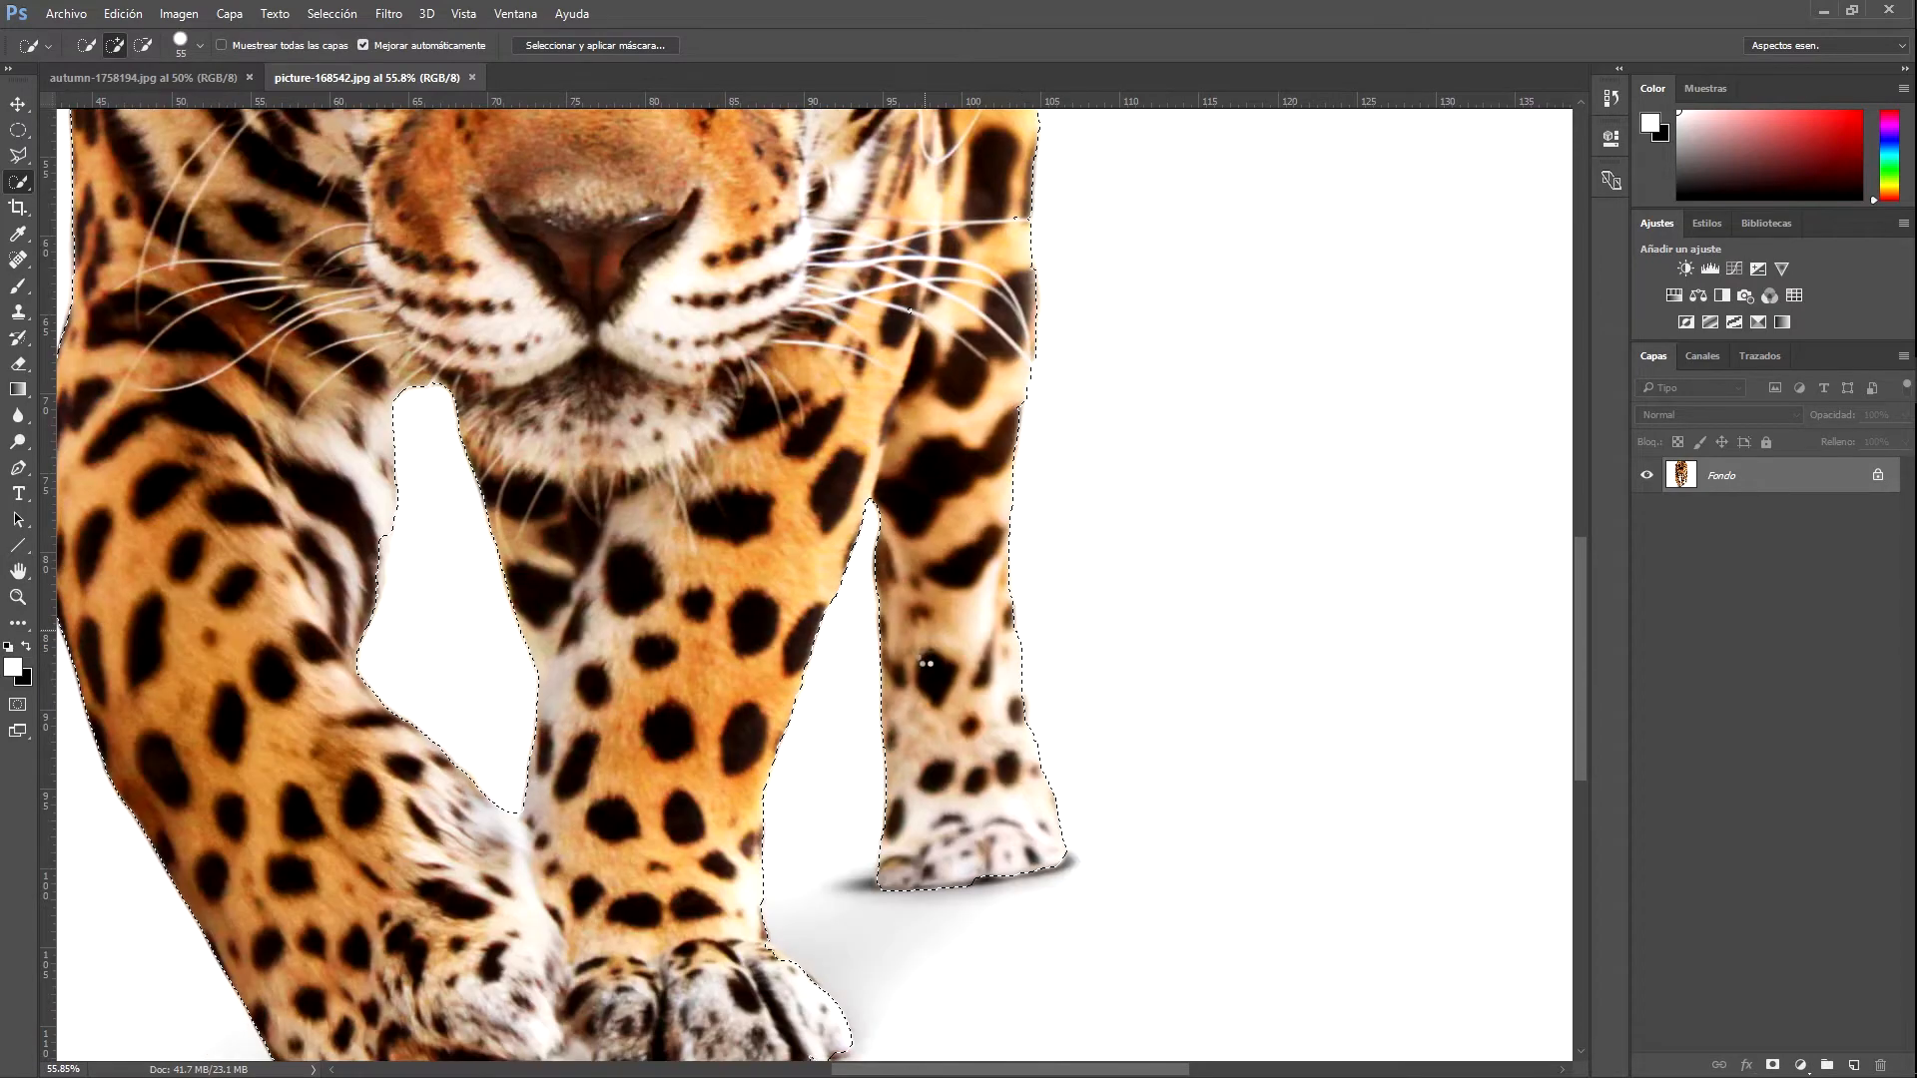
{"action": "scroll", "coordinate": [924, 659], "scroll_direction": "down", "scroll_amount": 3}
{"action": "scroll", "coordinate": [607, 579], "scroll_direction": "down", "scroll_amount": 3}
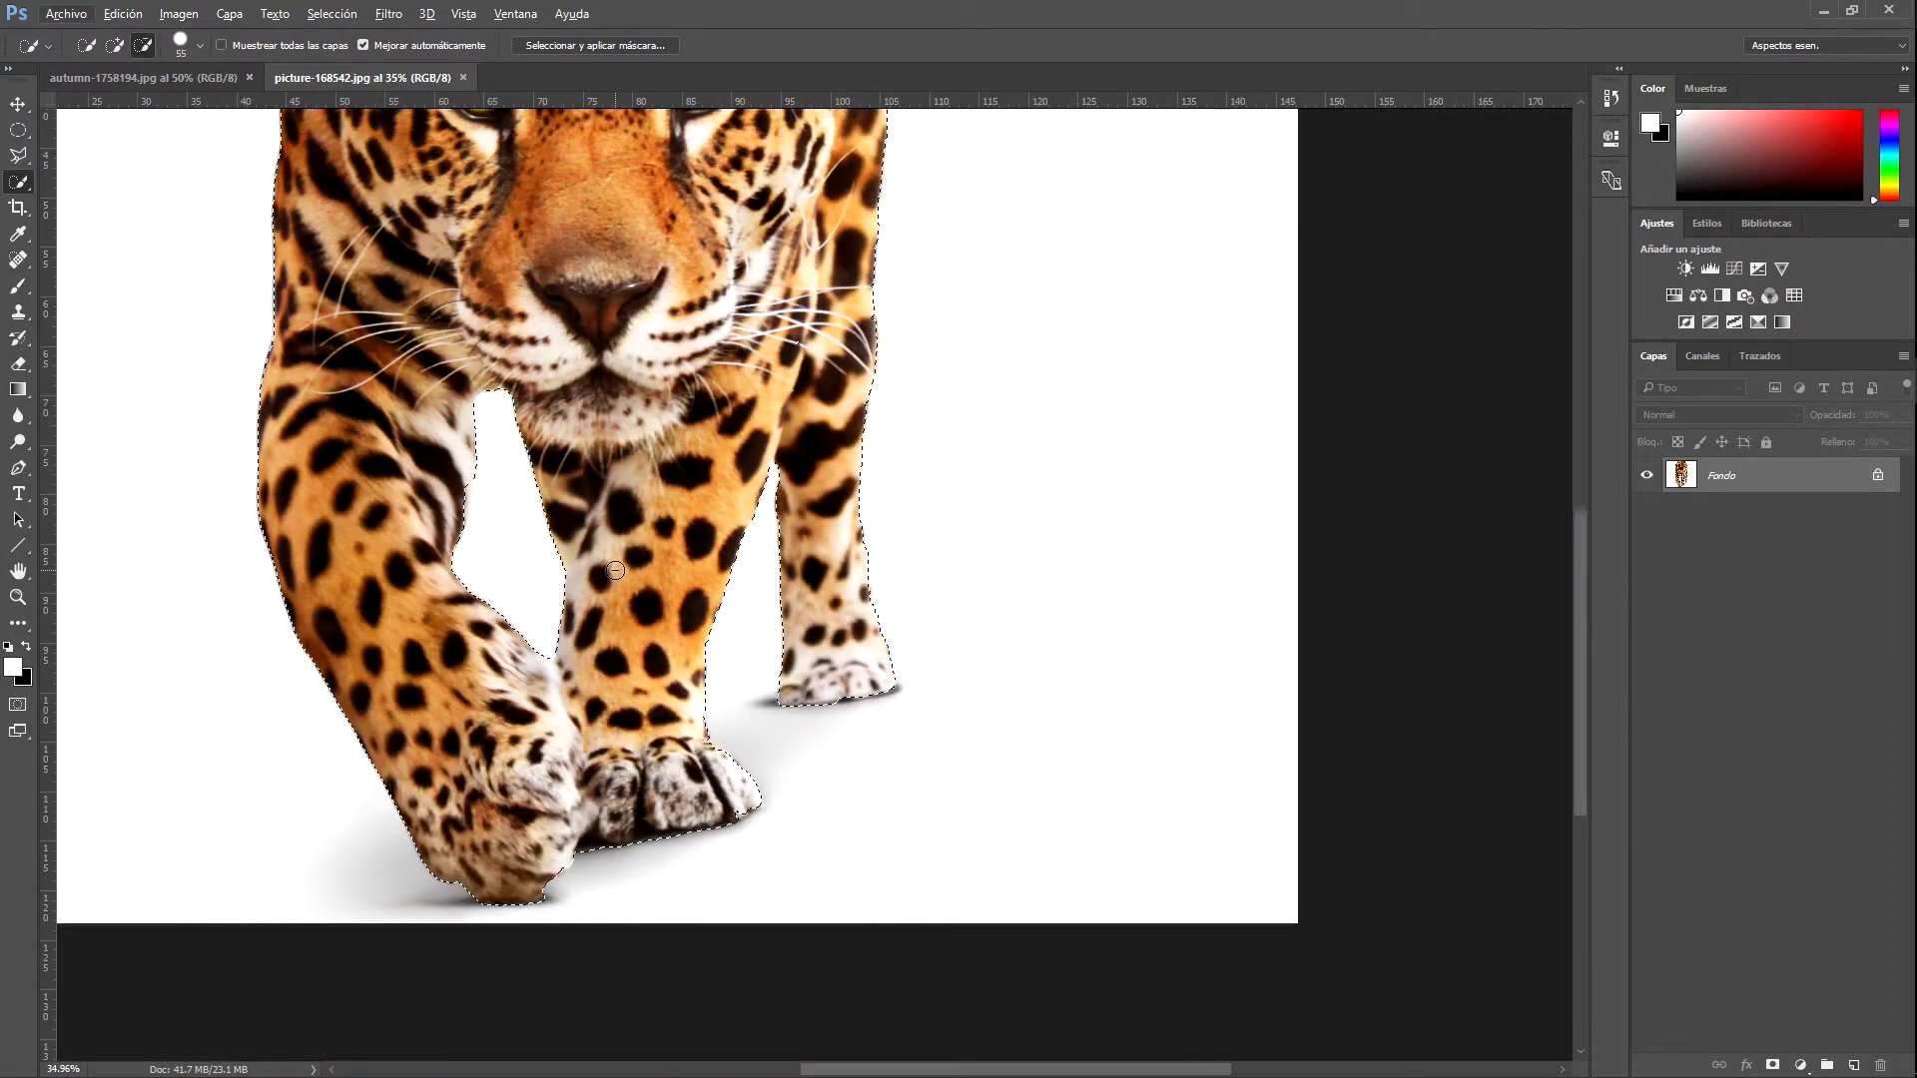
Examine the selection outline around the jaguar's head, ear and back for inaccuracies
{"action": "scroll", "coordinate": [606, 579], "scroll_direction": "up", "scroll_amount": 5}
{"action": "scroll", "coordinate": [646, 530], "scroll_direction": "up", "scroll_amount": 8}
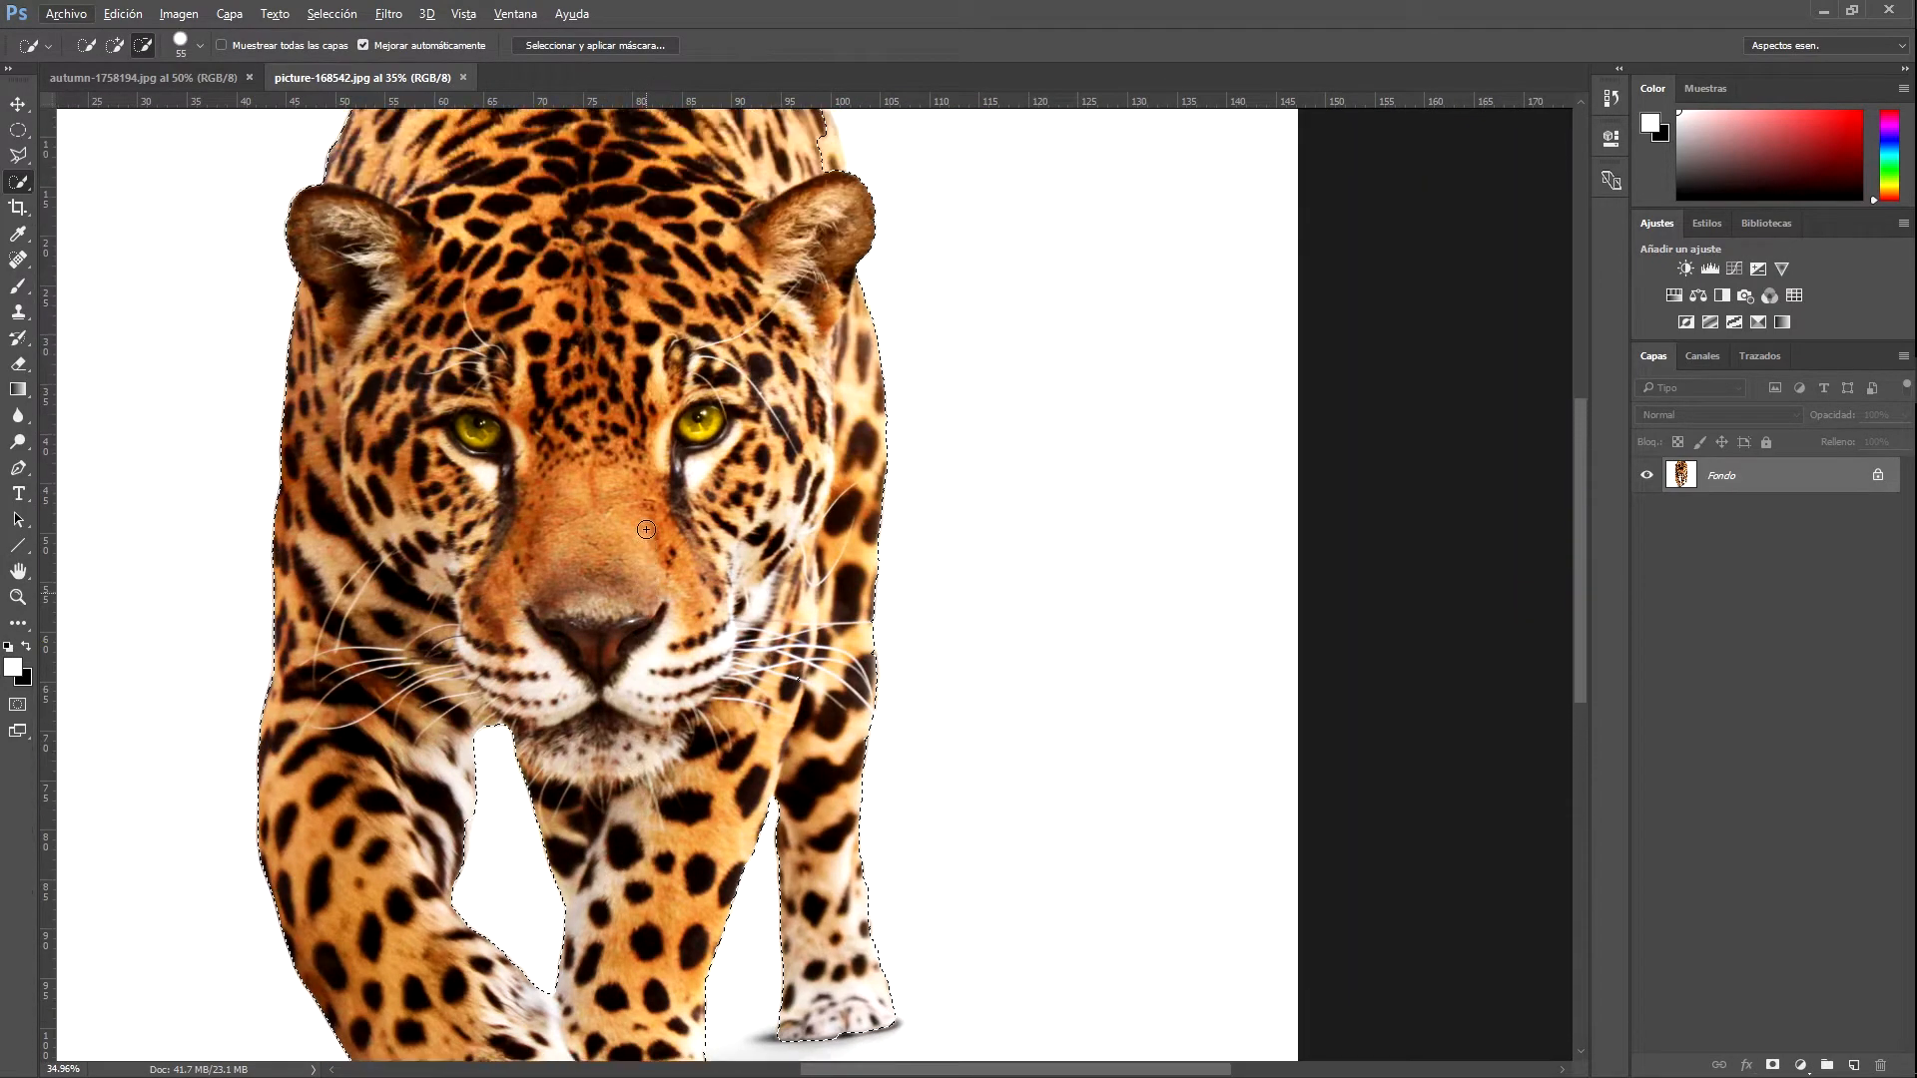
{"action": "scroll", "coordinate": [711, 357], "scroll_direction": "up", "scroll_amount": 6}
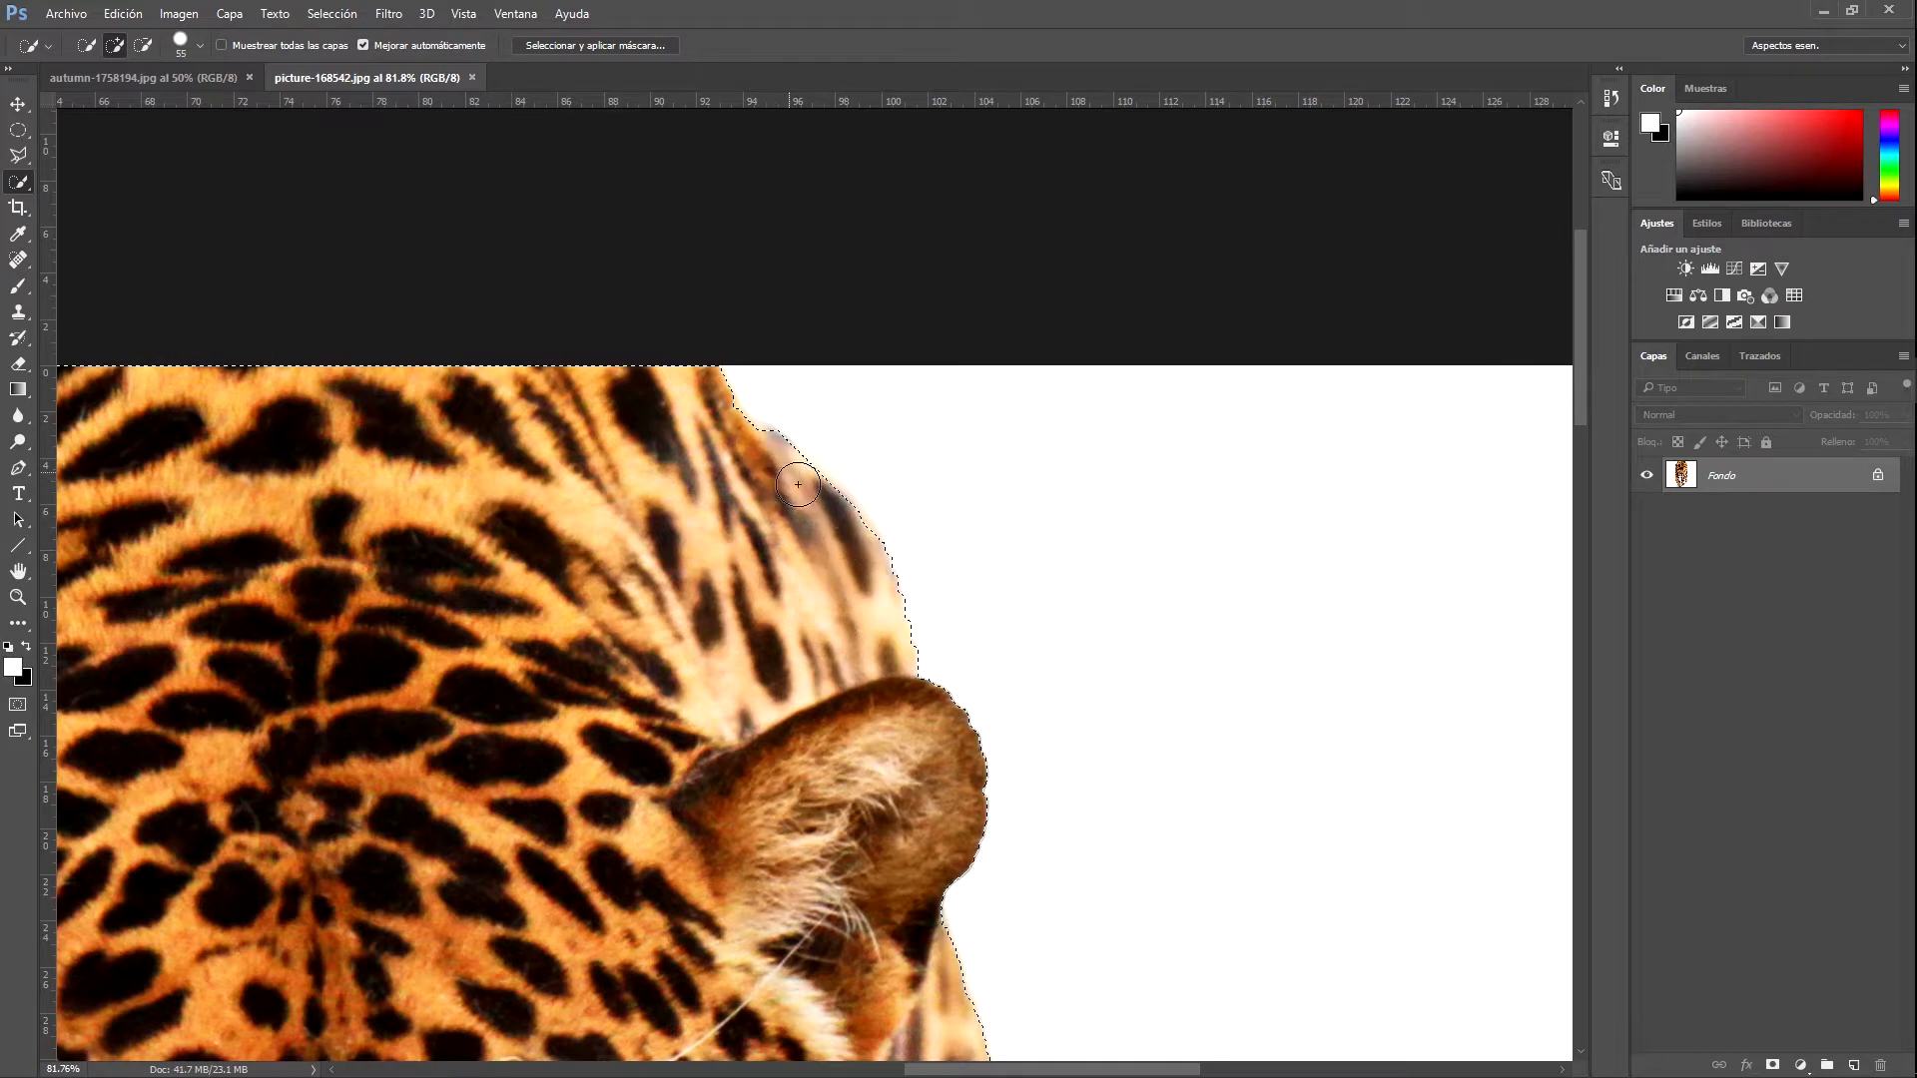
{"action": "scroll", "coordinate": [654, 585], "scroll_direction": "down", "scroll_amount": 3}
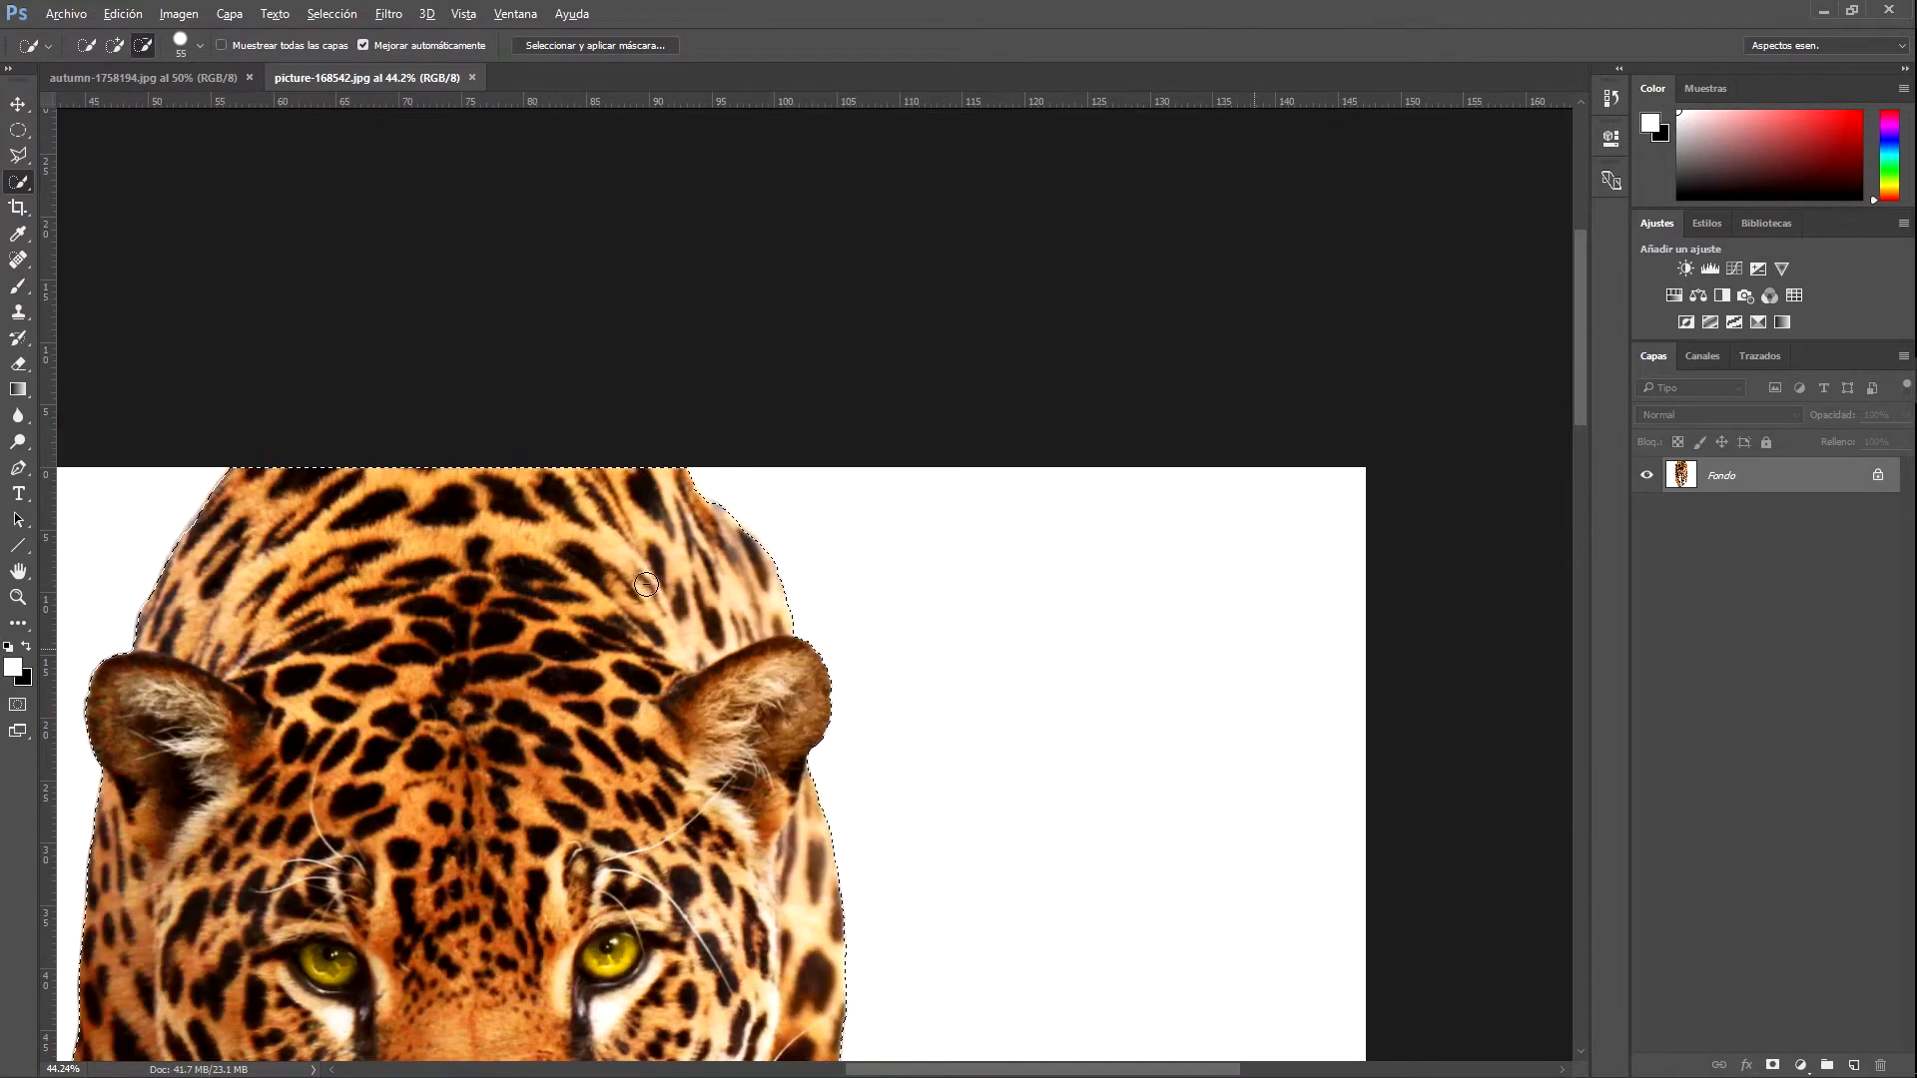
{"action": "scroll", "coordinate": [654, 587], "scroll_direction": "down", "scroll_amount": 3}
{"action": "key", "text": "alt"}
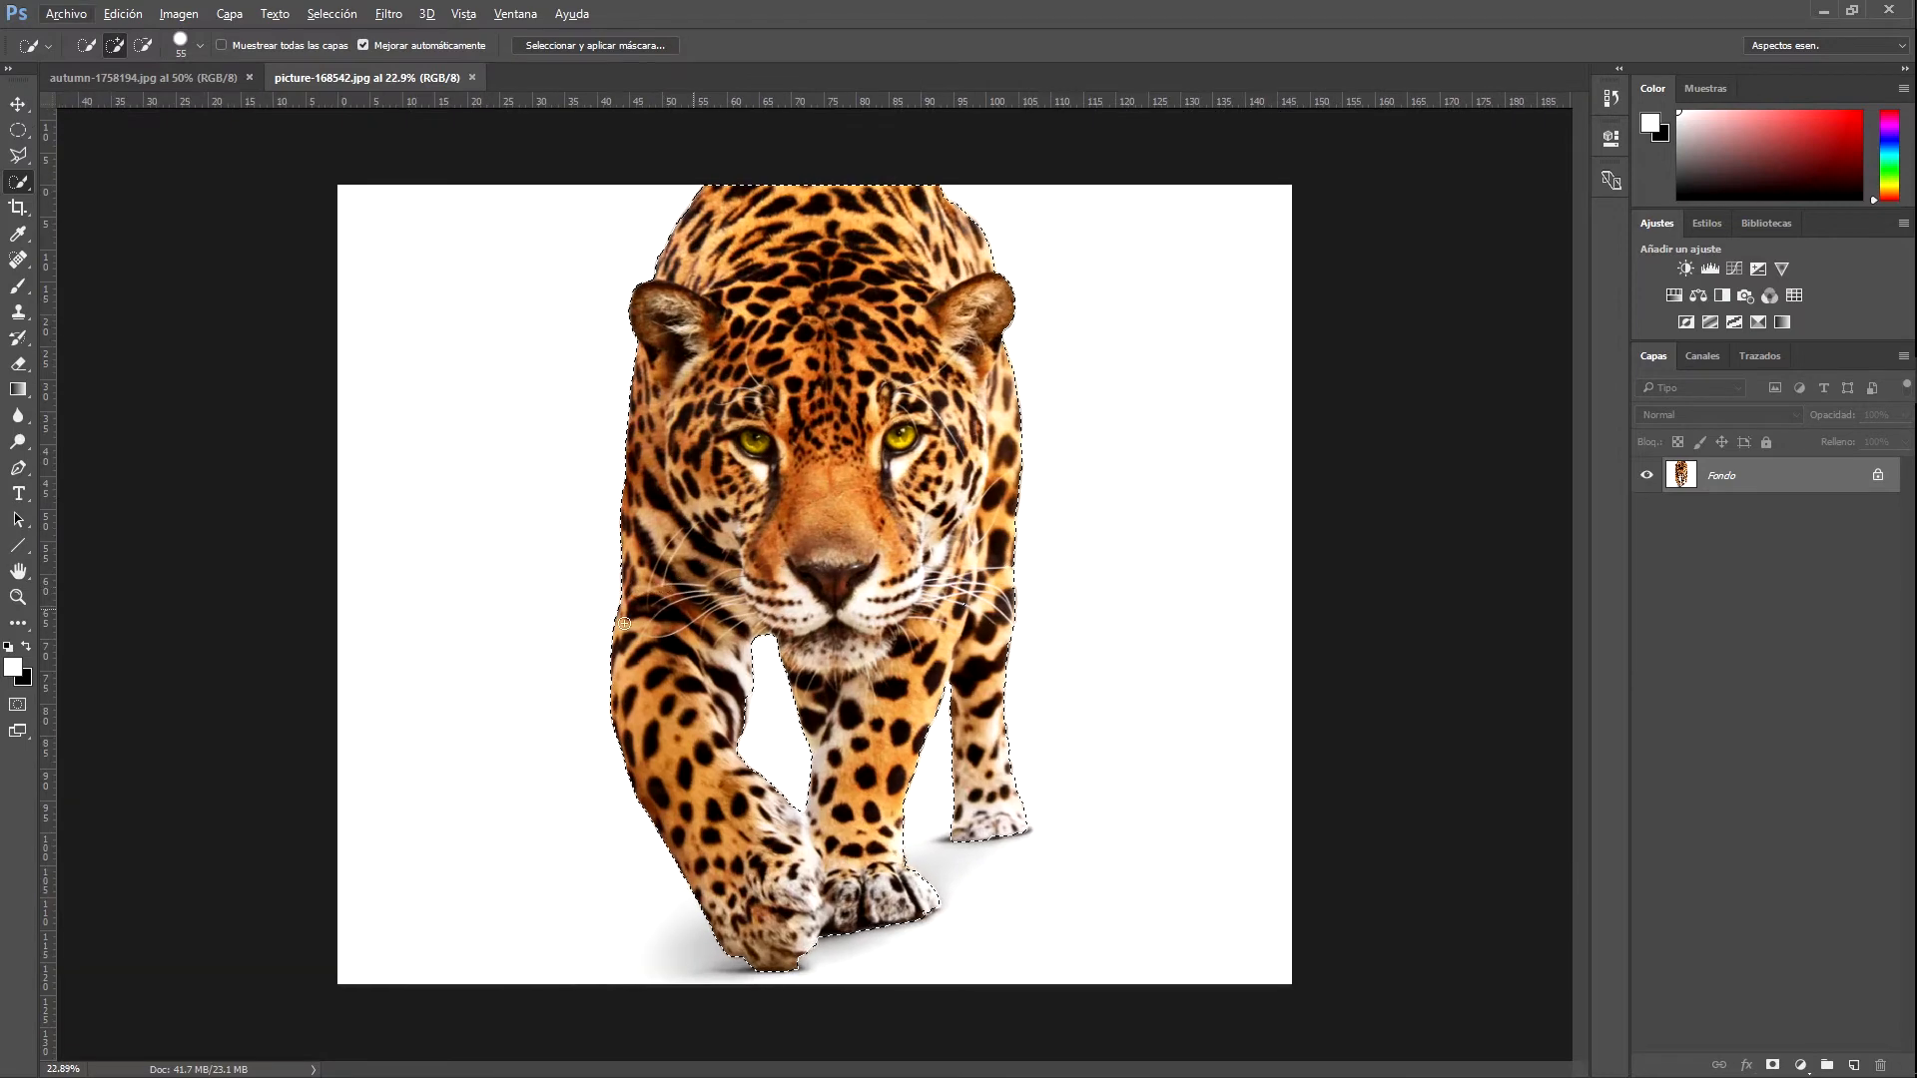
{"action": "scroll", "coordinate": [873, 414], "scroll_direction": "up", "scroll_amount": 5}
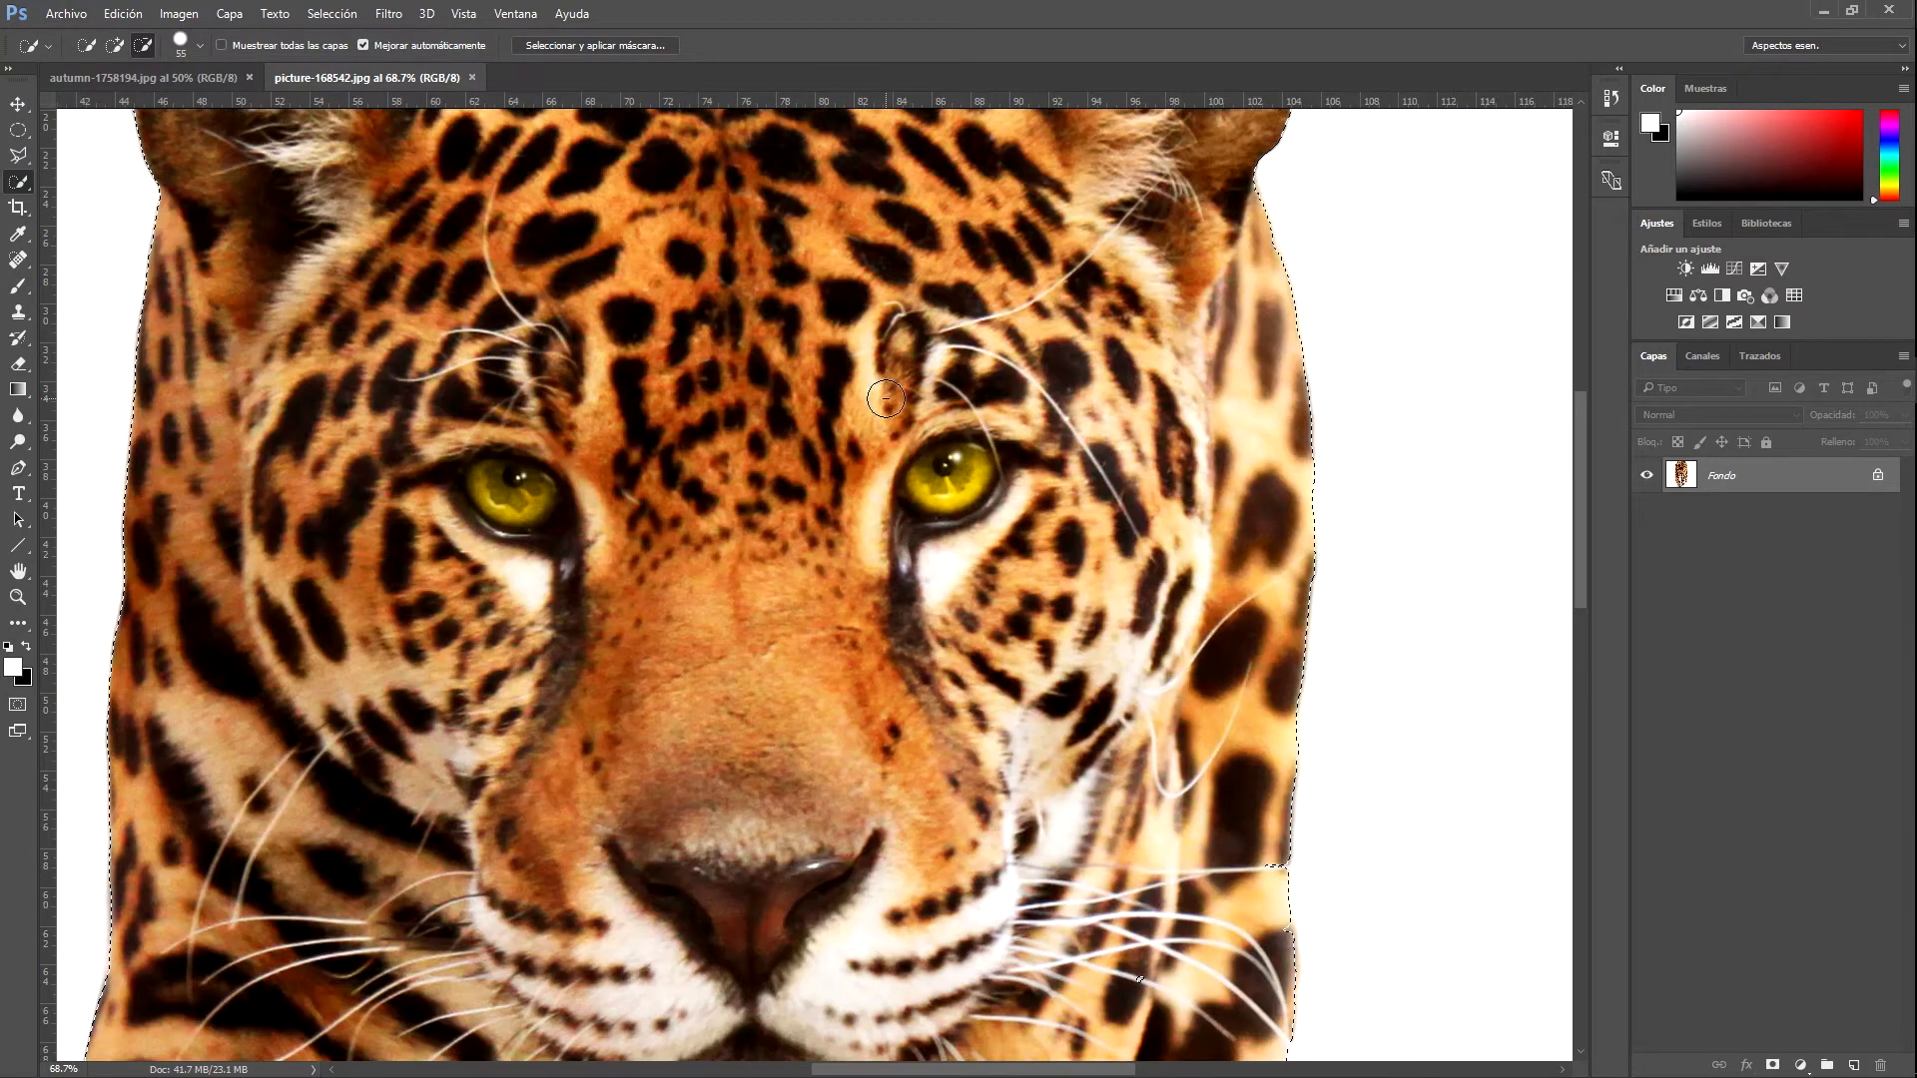
{"action": "scroll", "coordinate": [1017, 763], "scroll_direction": "right", "scroll_amount": 5}
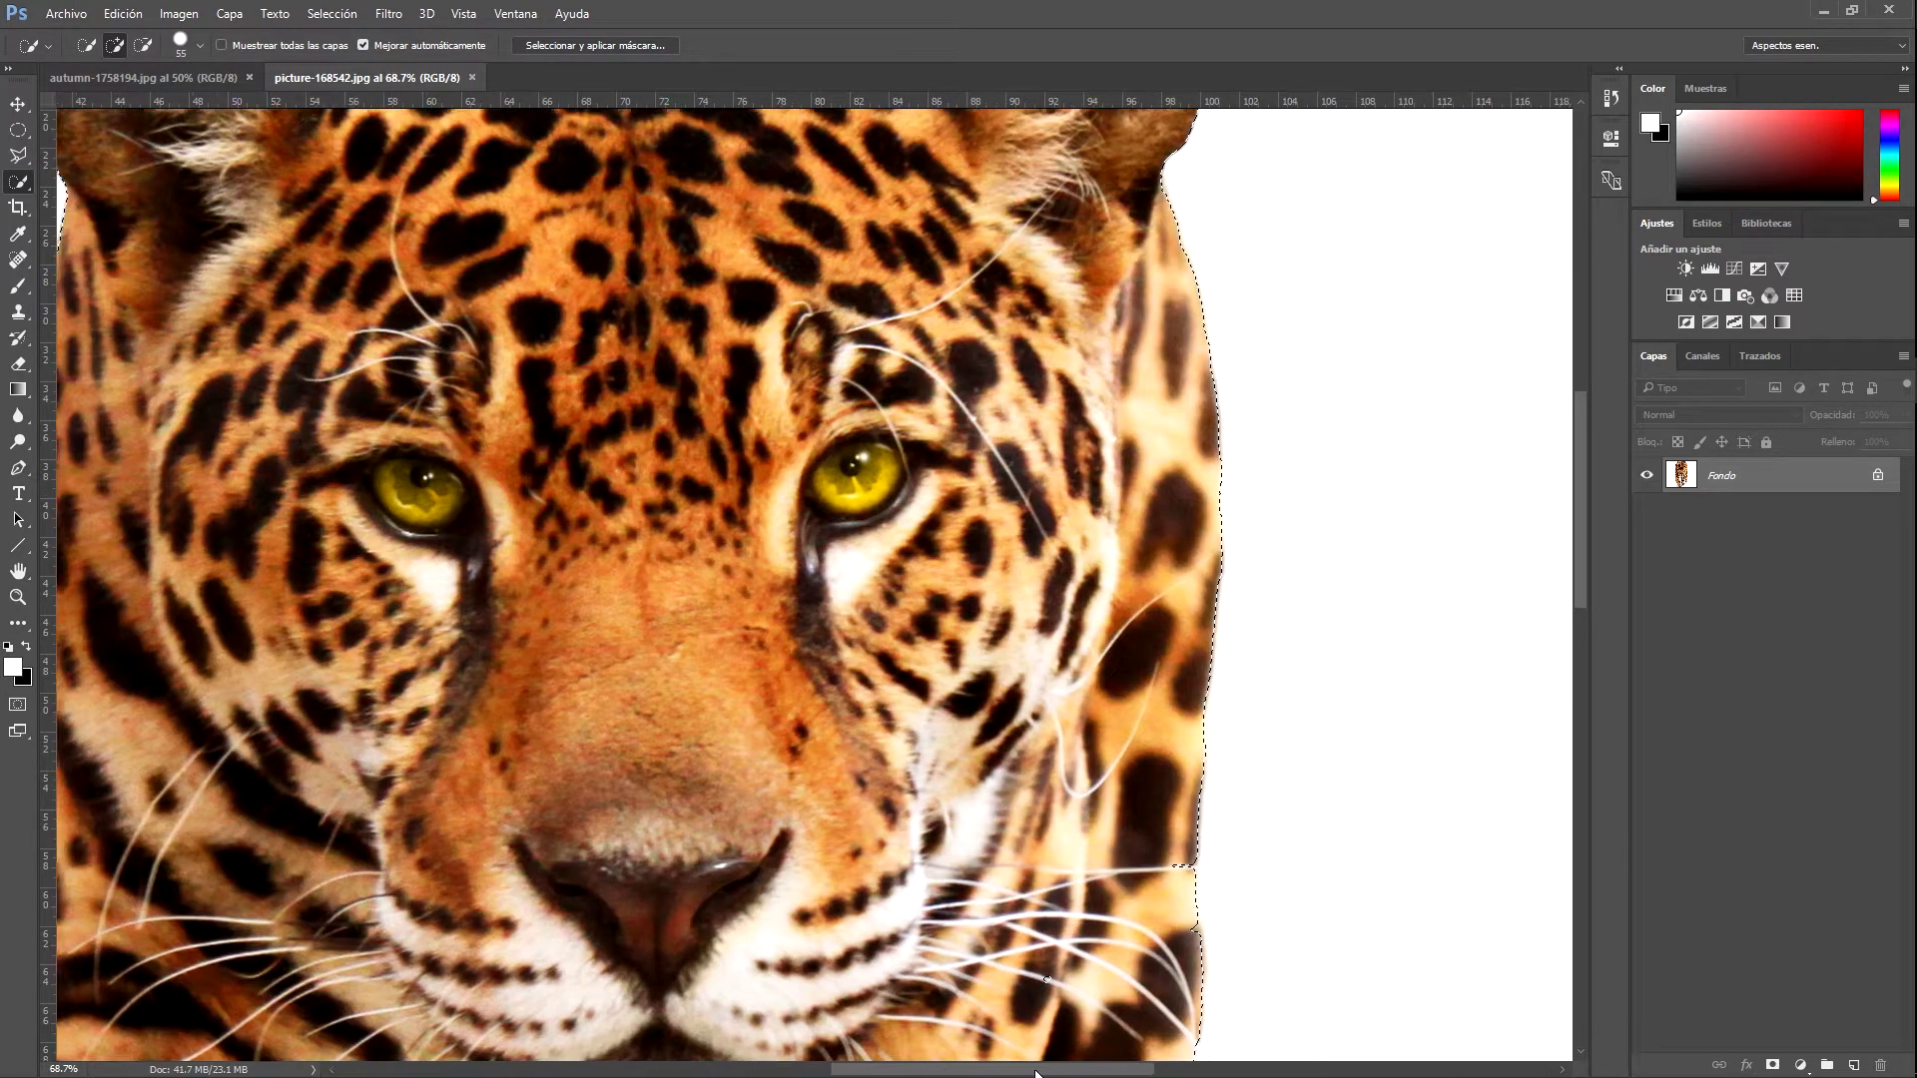
{"action": "scroll", "coordinate": [1017, 763], "scroll_direction": "up", "scroll_amount": 5}
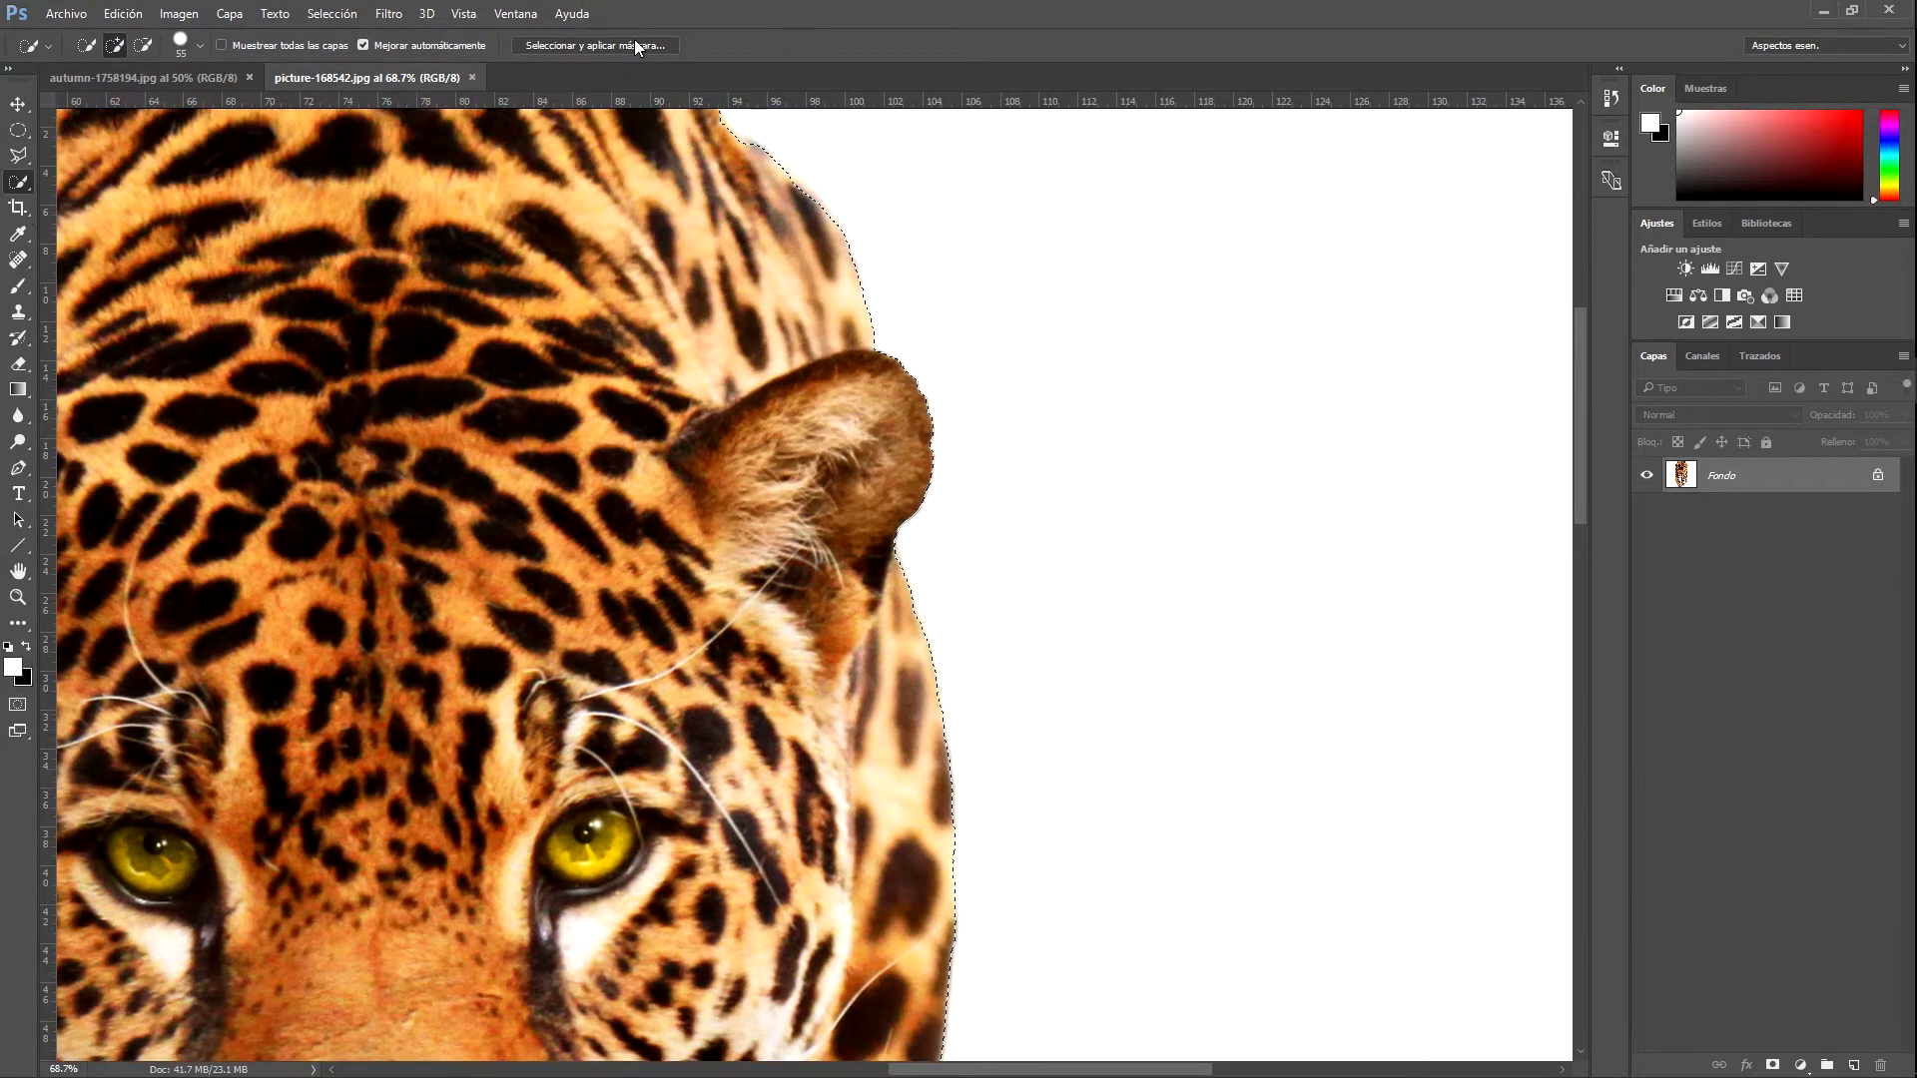
Start Select and Mask for the jaguar selection and preview it in the En negro (on black) view mode
{"action": "left_click", "coordinate": [636, 47]}
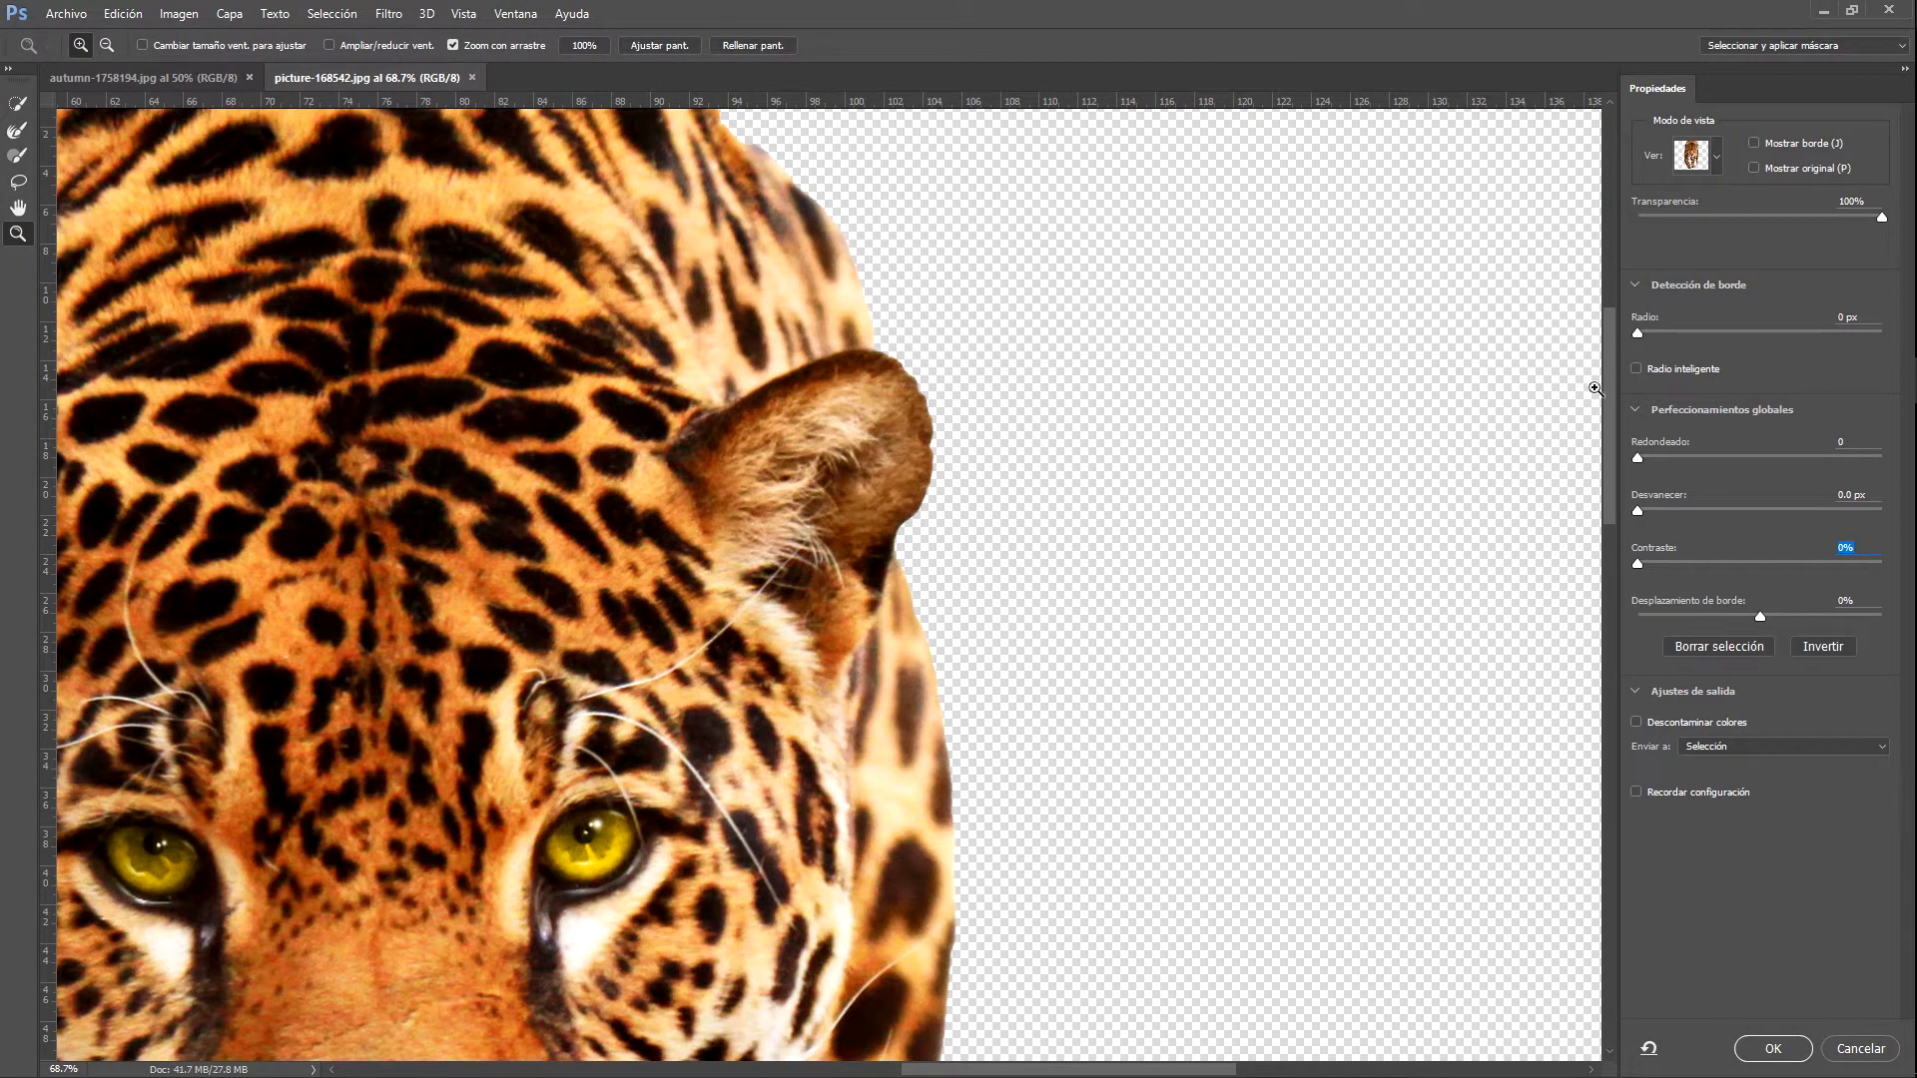
{"action": "mouse_move", "coordinate": [1607, 375]}
{"action": "left_mouse_down"}
{"action": "mouse_move", "coordinate": [1608, 318]}
{"action": "mouse_move", "coordinate": [1610, 361]}
{"action": "left_mouse_up"}
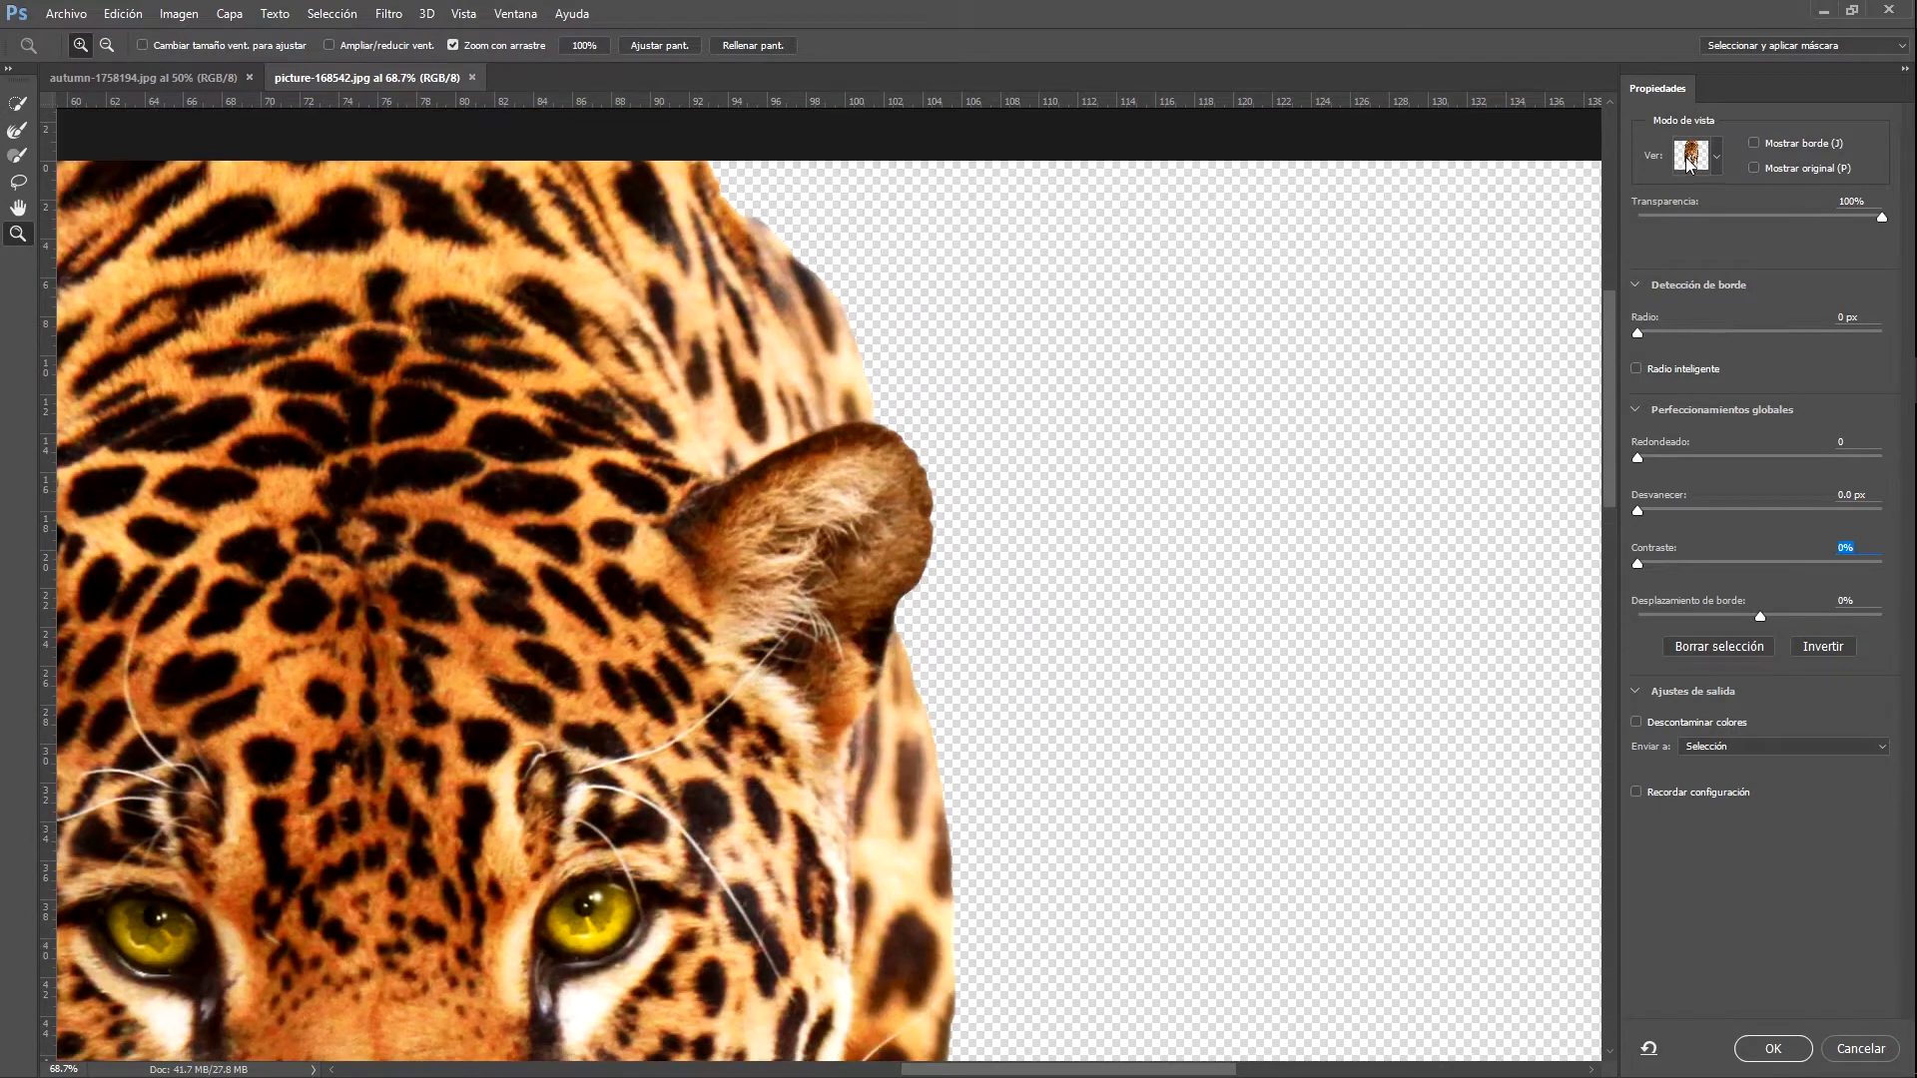
{"action": "left_click", "coordinate": [1718, 162]}
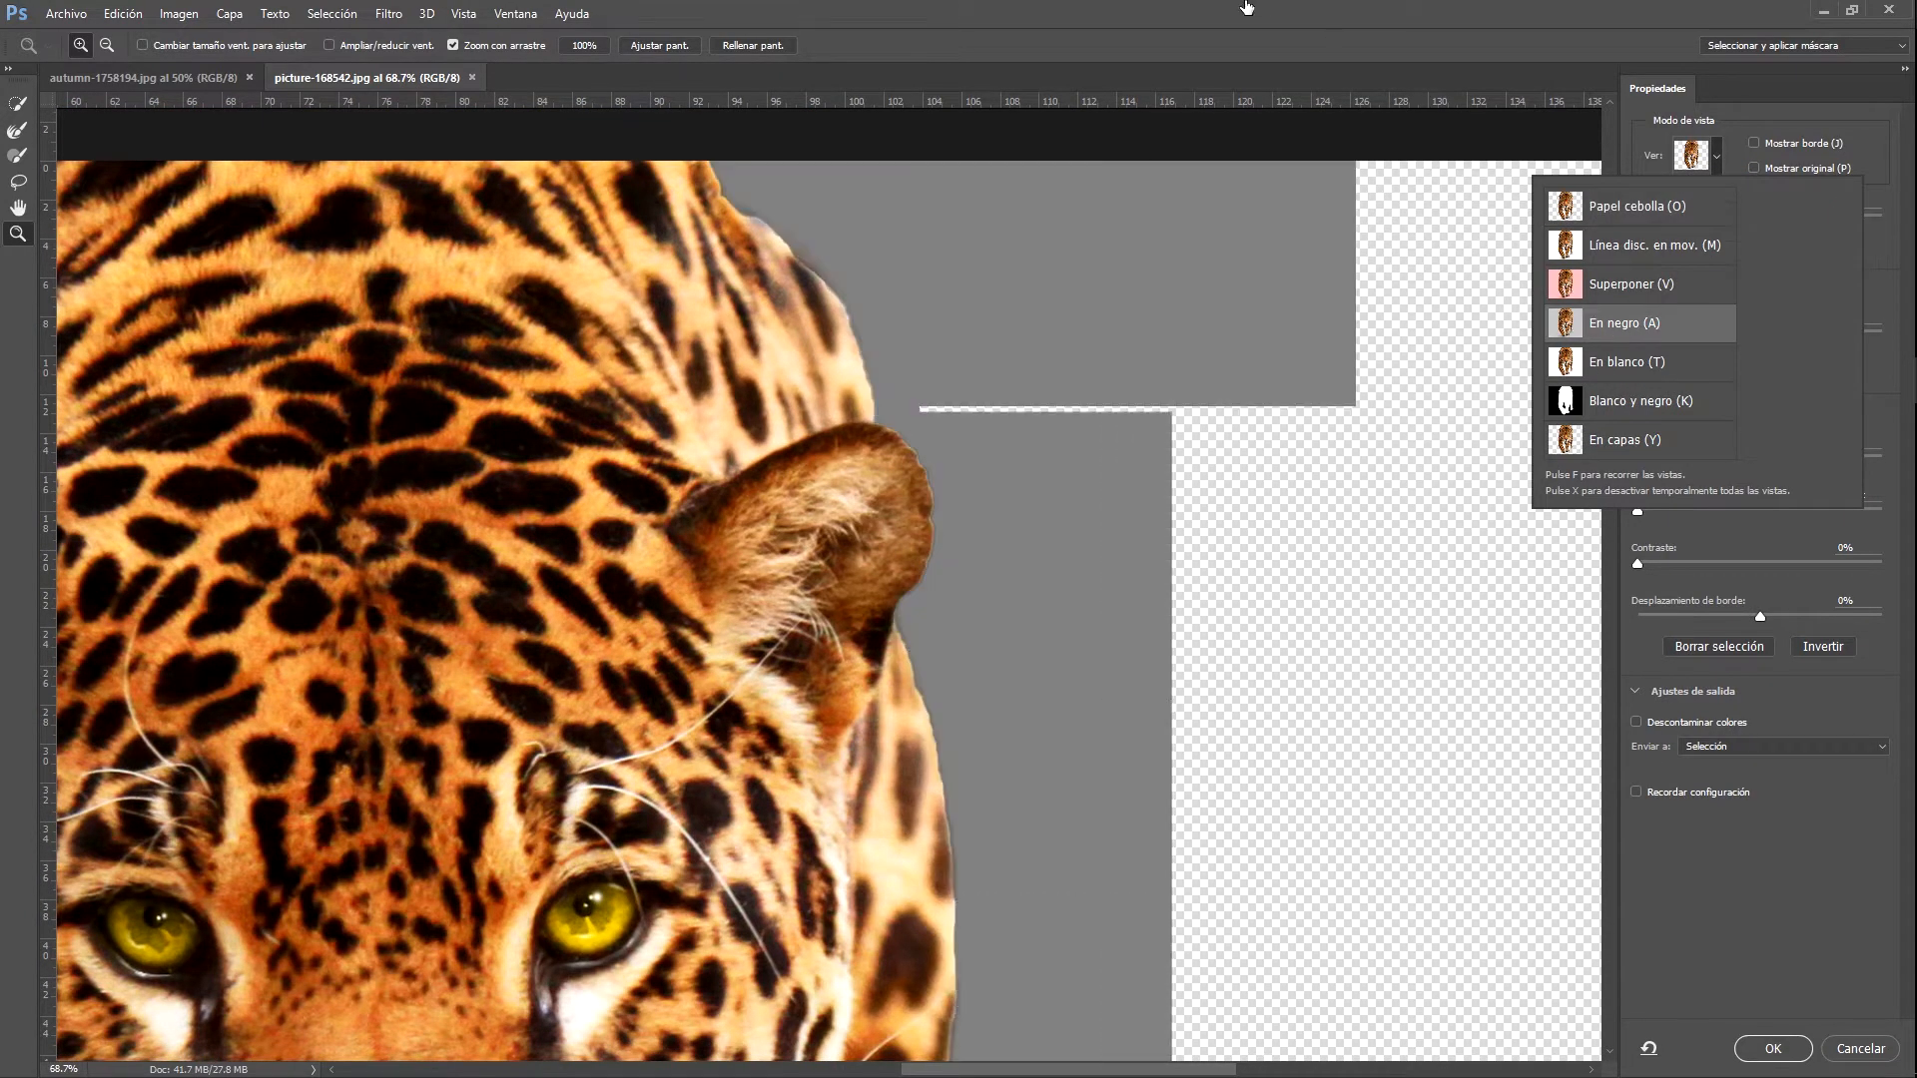
{"action": "left_click", "coordinate": [1623, 322]}
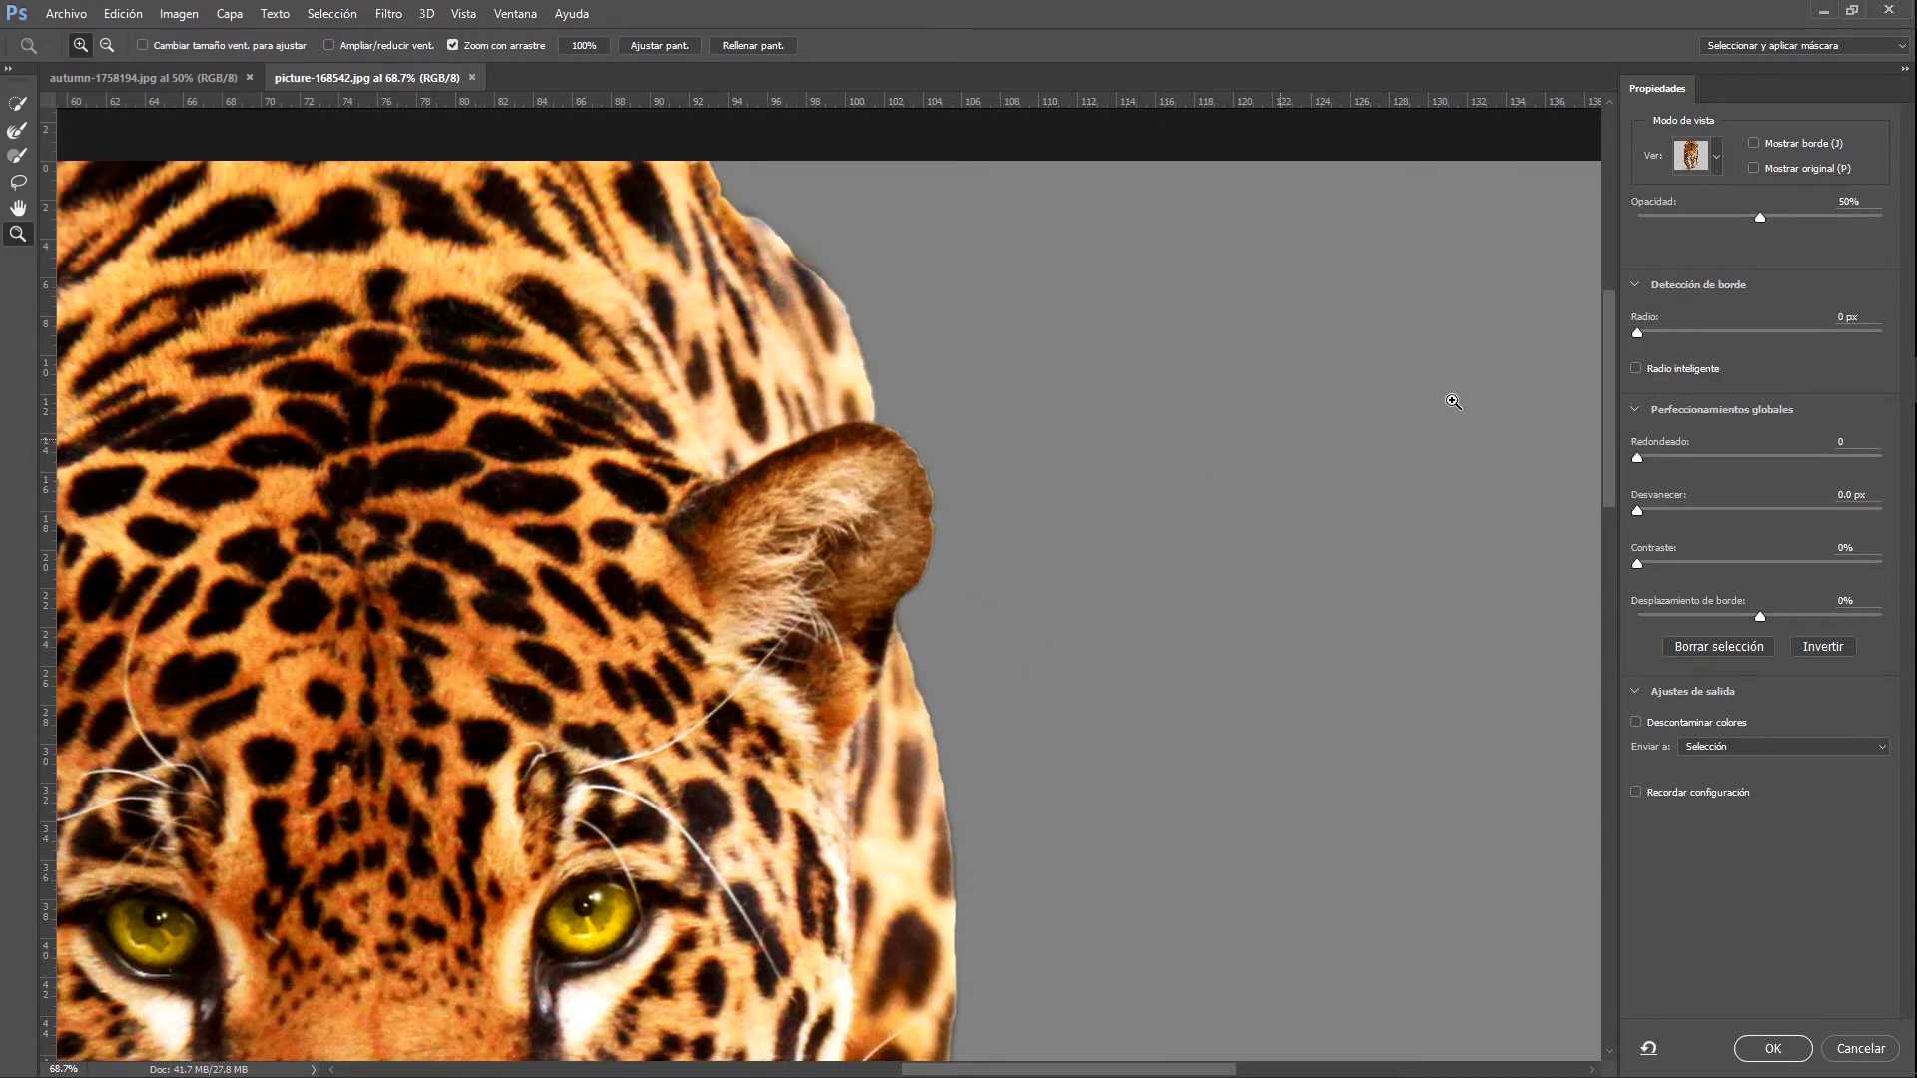
Set the selection edge's smoothing (Redondeado) to 50 and its feather (Desvanecer) to 2 px
{"action": "left_click_drag", "start_coordinate": [1609, 459], "coordinate": [1620, 674]}
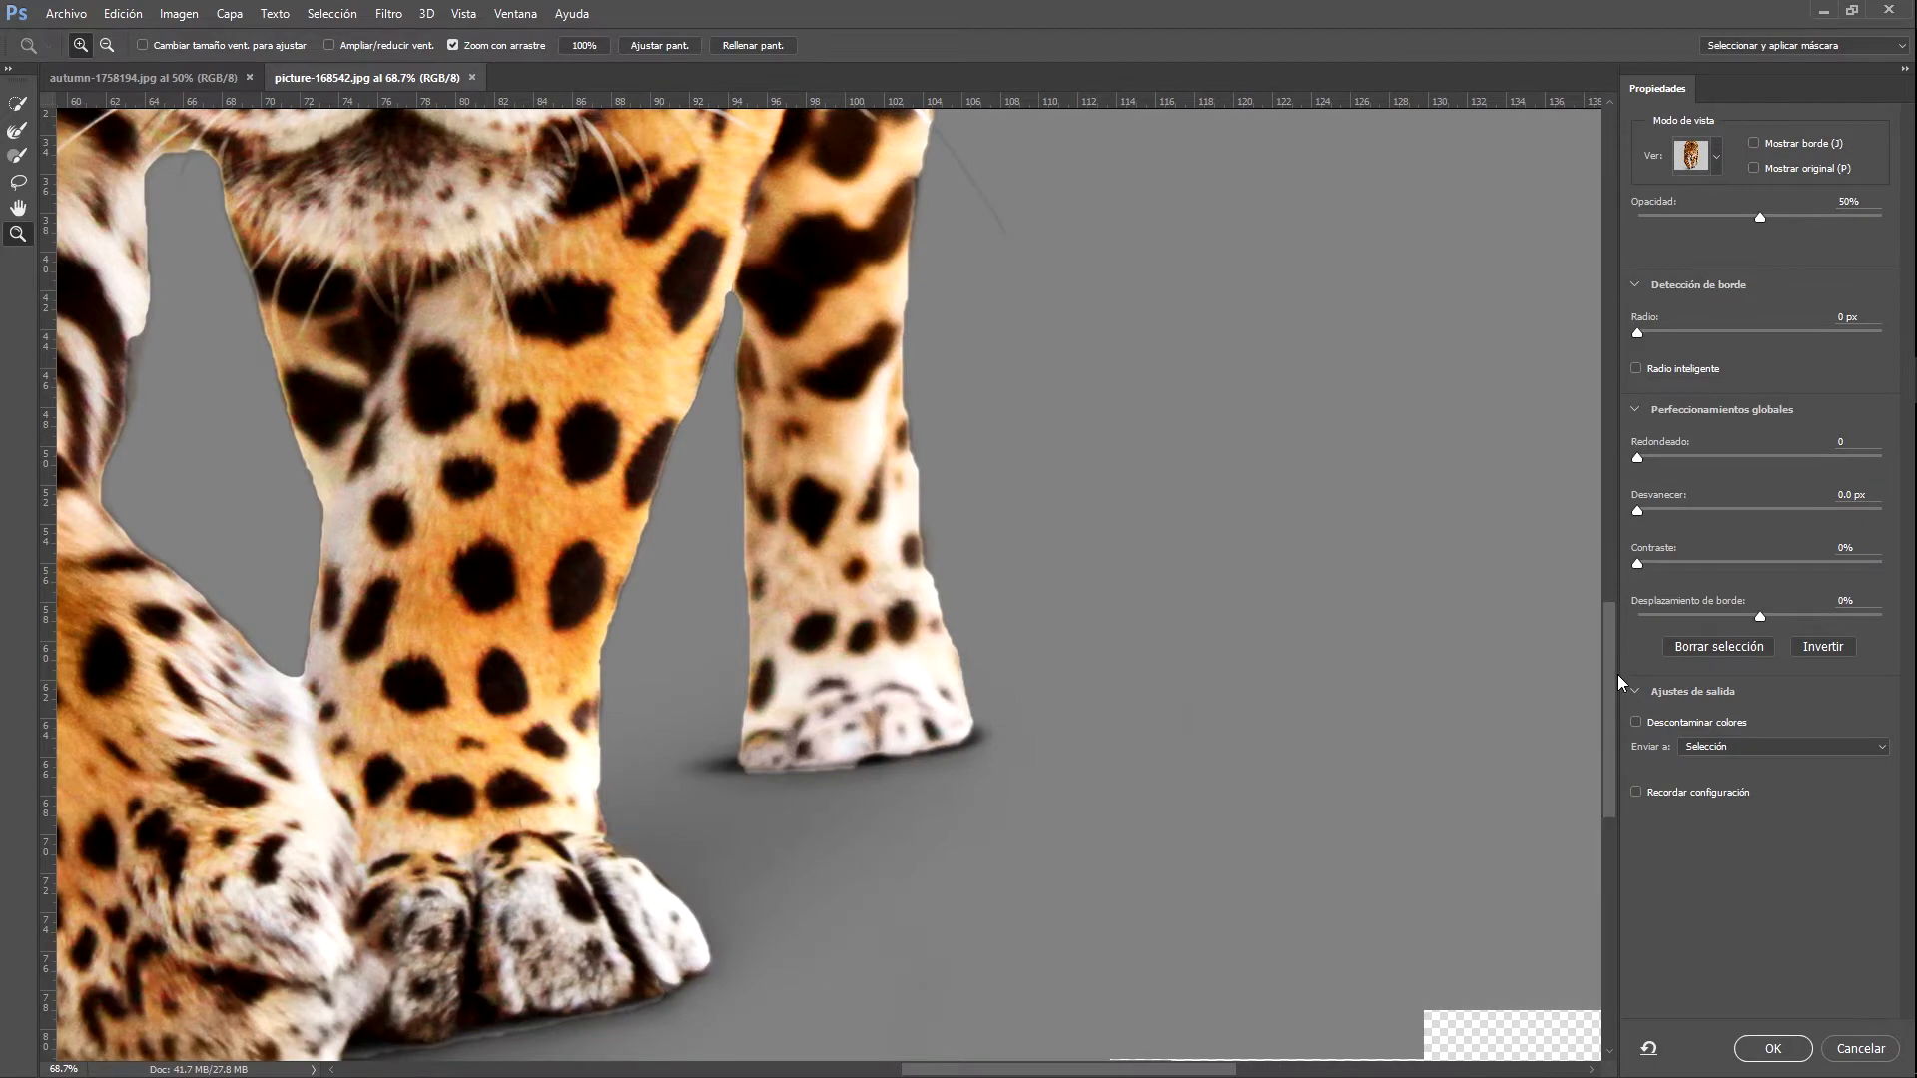
{"action": "scroll", "coordinate": [1609, 643], "scroll_direction": "up", "scroll_amount": 5}
{"action": "scroll", "coordinate": [1607, 621], "scroll_direction": "up", "scroll_amount": 8}
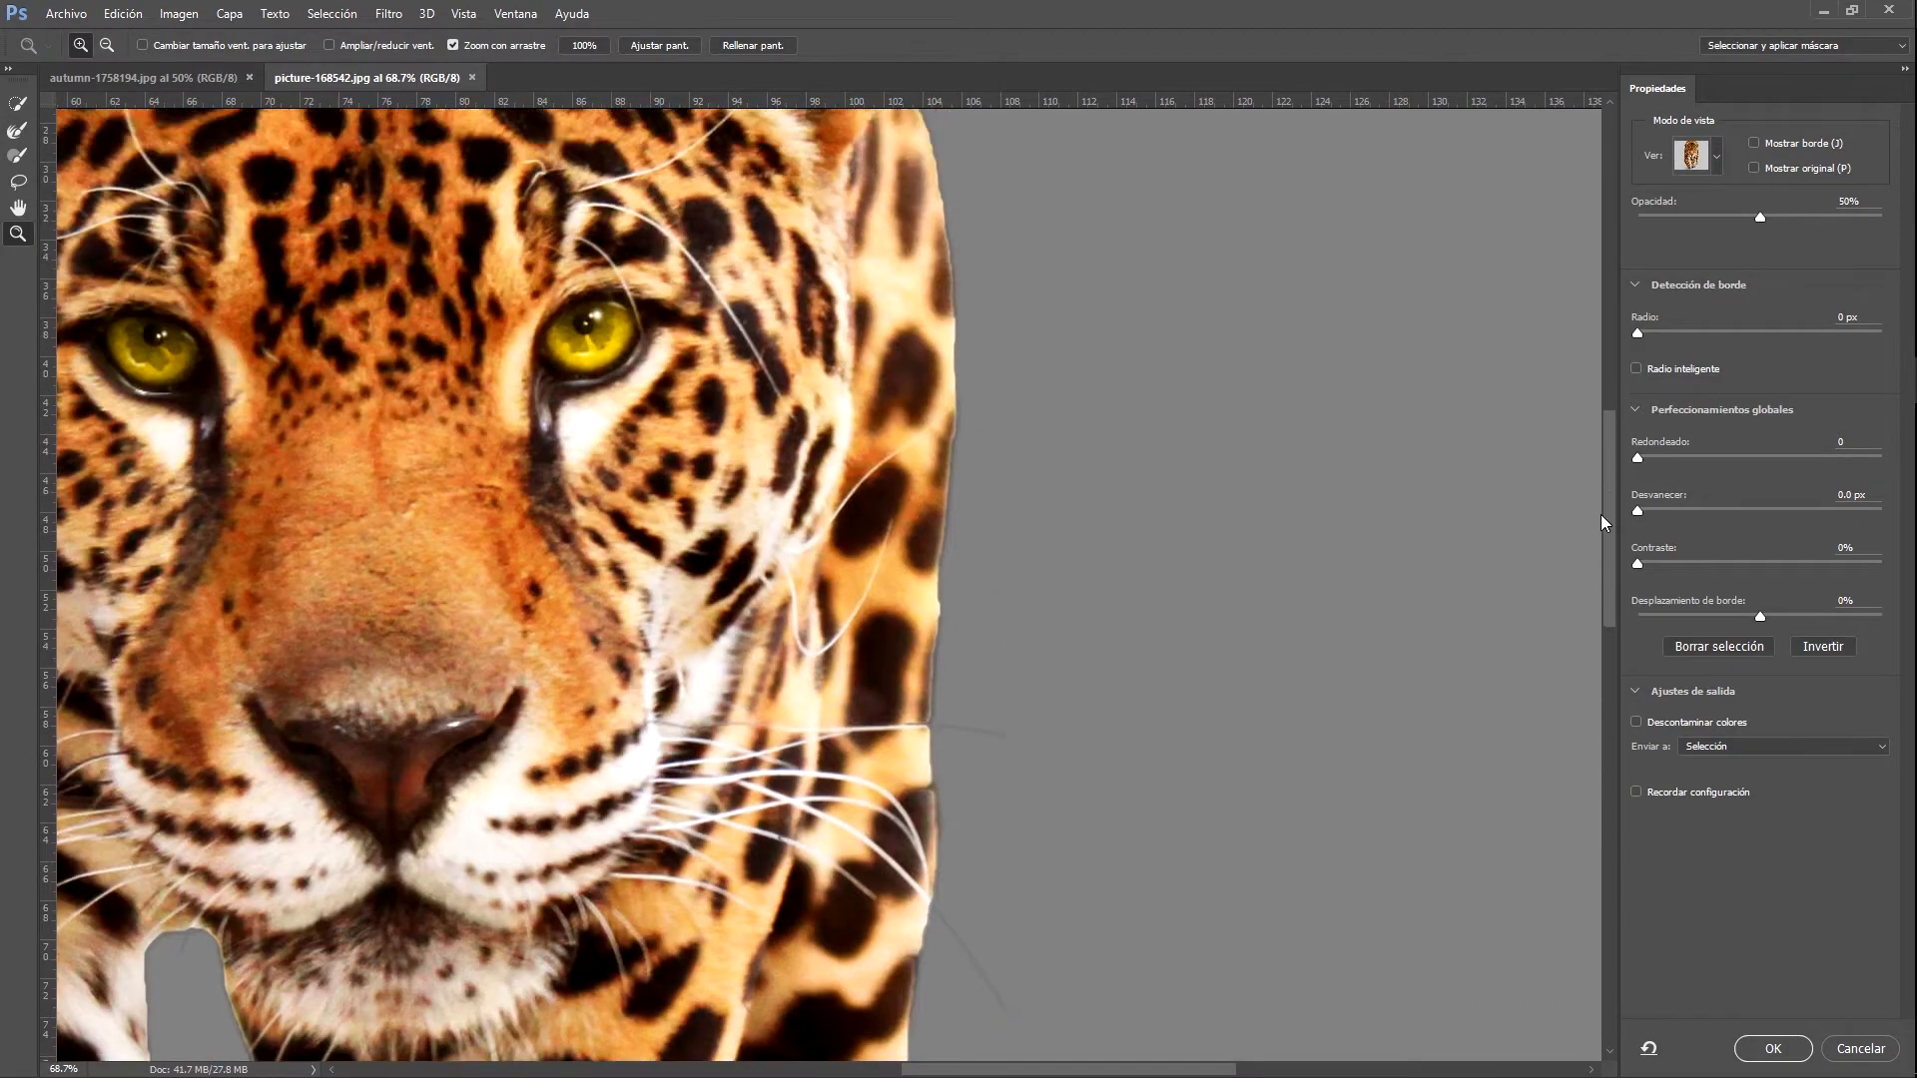
{"action": "scroll", "coordinate": [1597, 451], "scroll_direction": "down", "scroll_amount": 3}
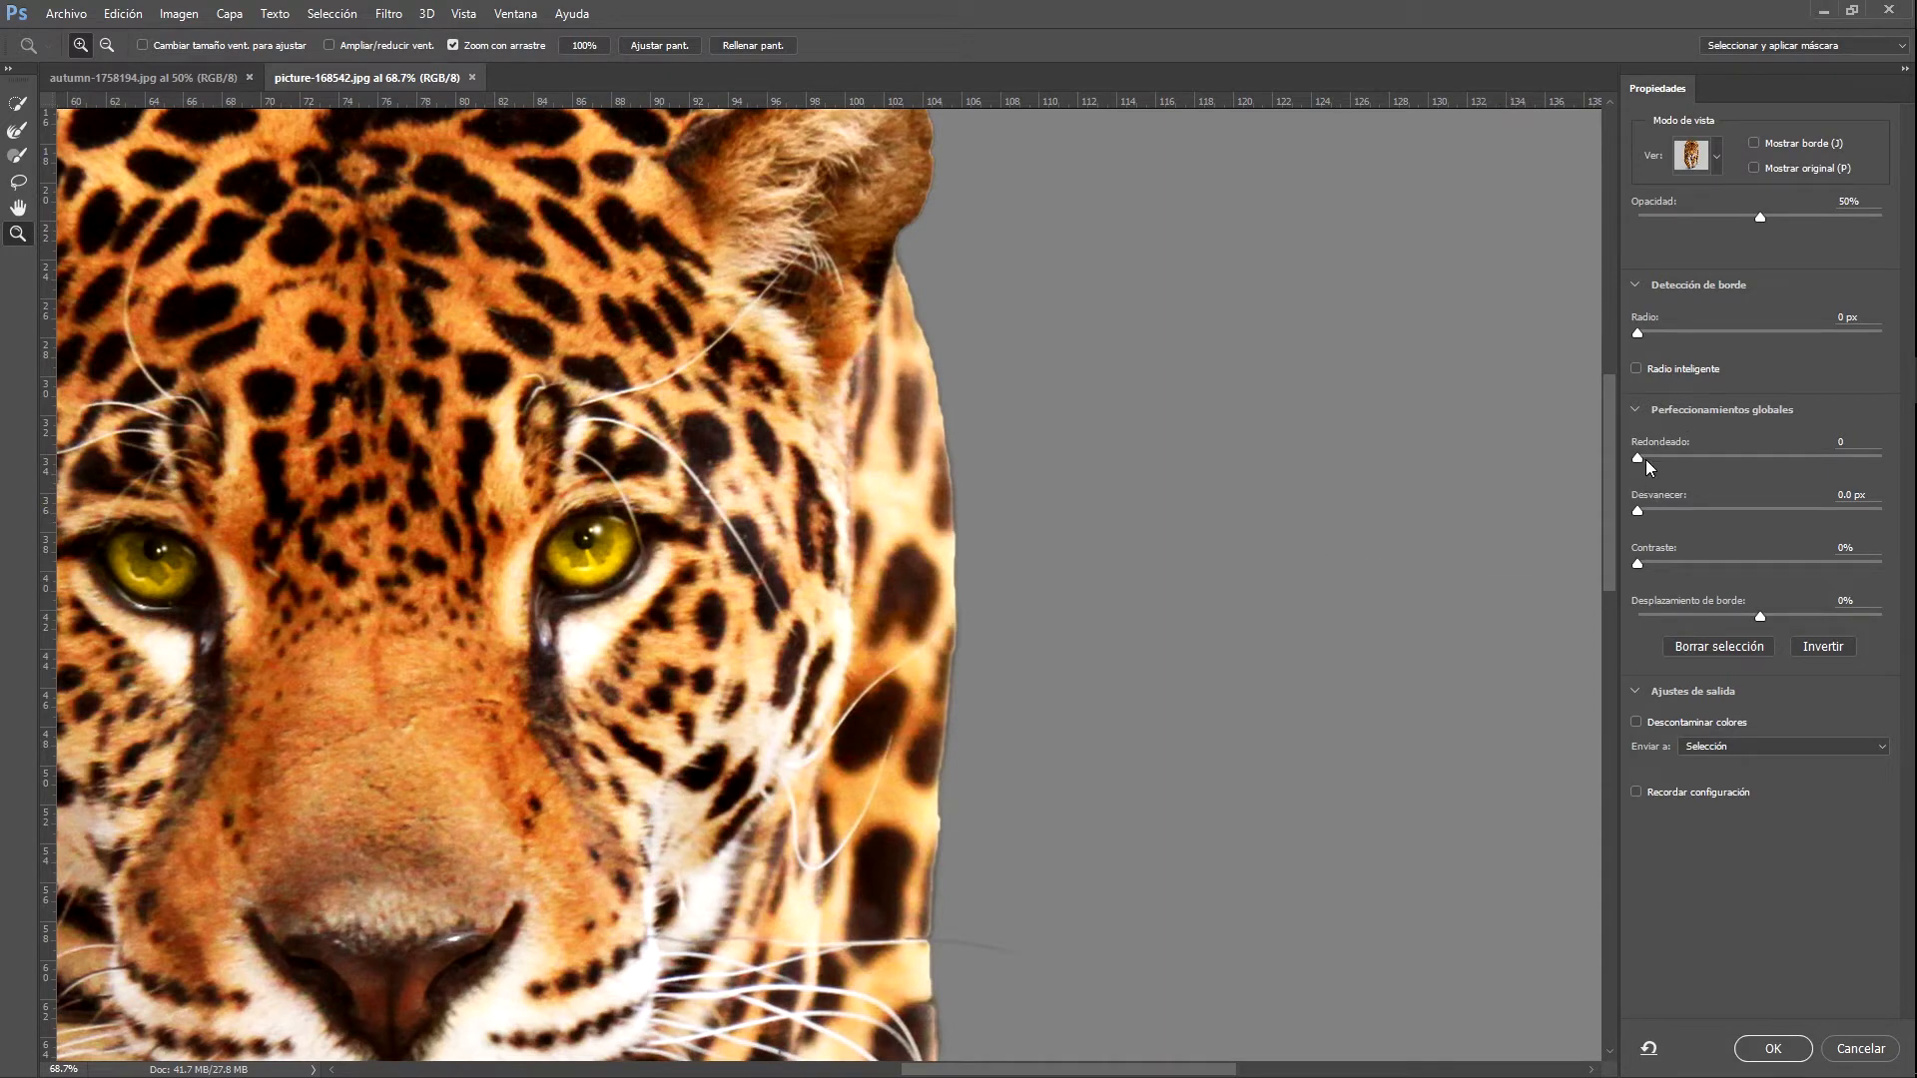
{"action": "left_click_drag", "start_coordinate": [1662, 457], "coordinate": [1682, 458]}
{"action": "type", "text": "50"}
{"action": "left_click_drag", "start_coordinate": [1612, 469], "coordinate": [1611, 556]}
{"action": "left_click", "coordinate": [1863, 496]}
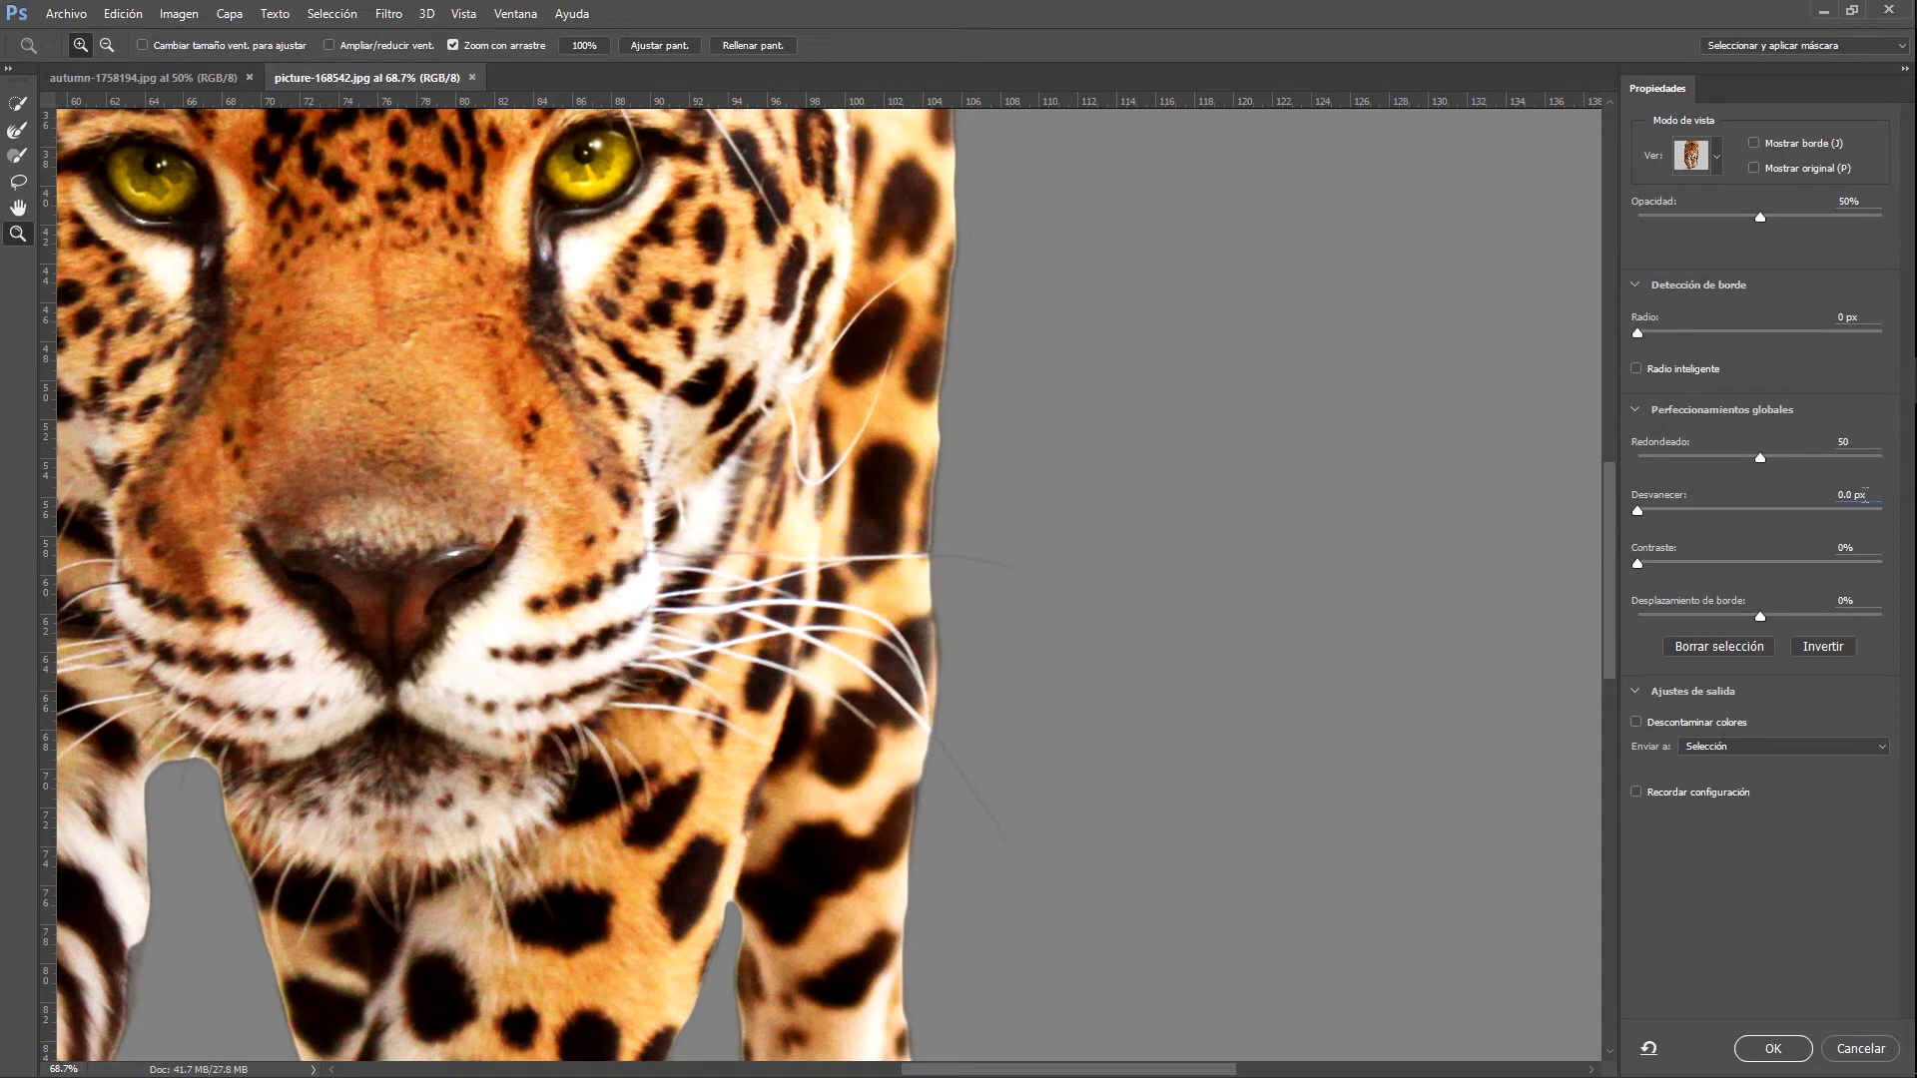
{"action": "type", "text": "1"}
{"action": "left_click_drag", "start_coordinate": [1611, 502], "coordinate": [1614, 590]}
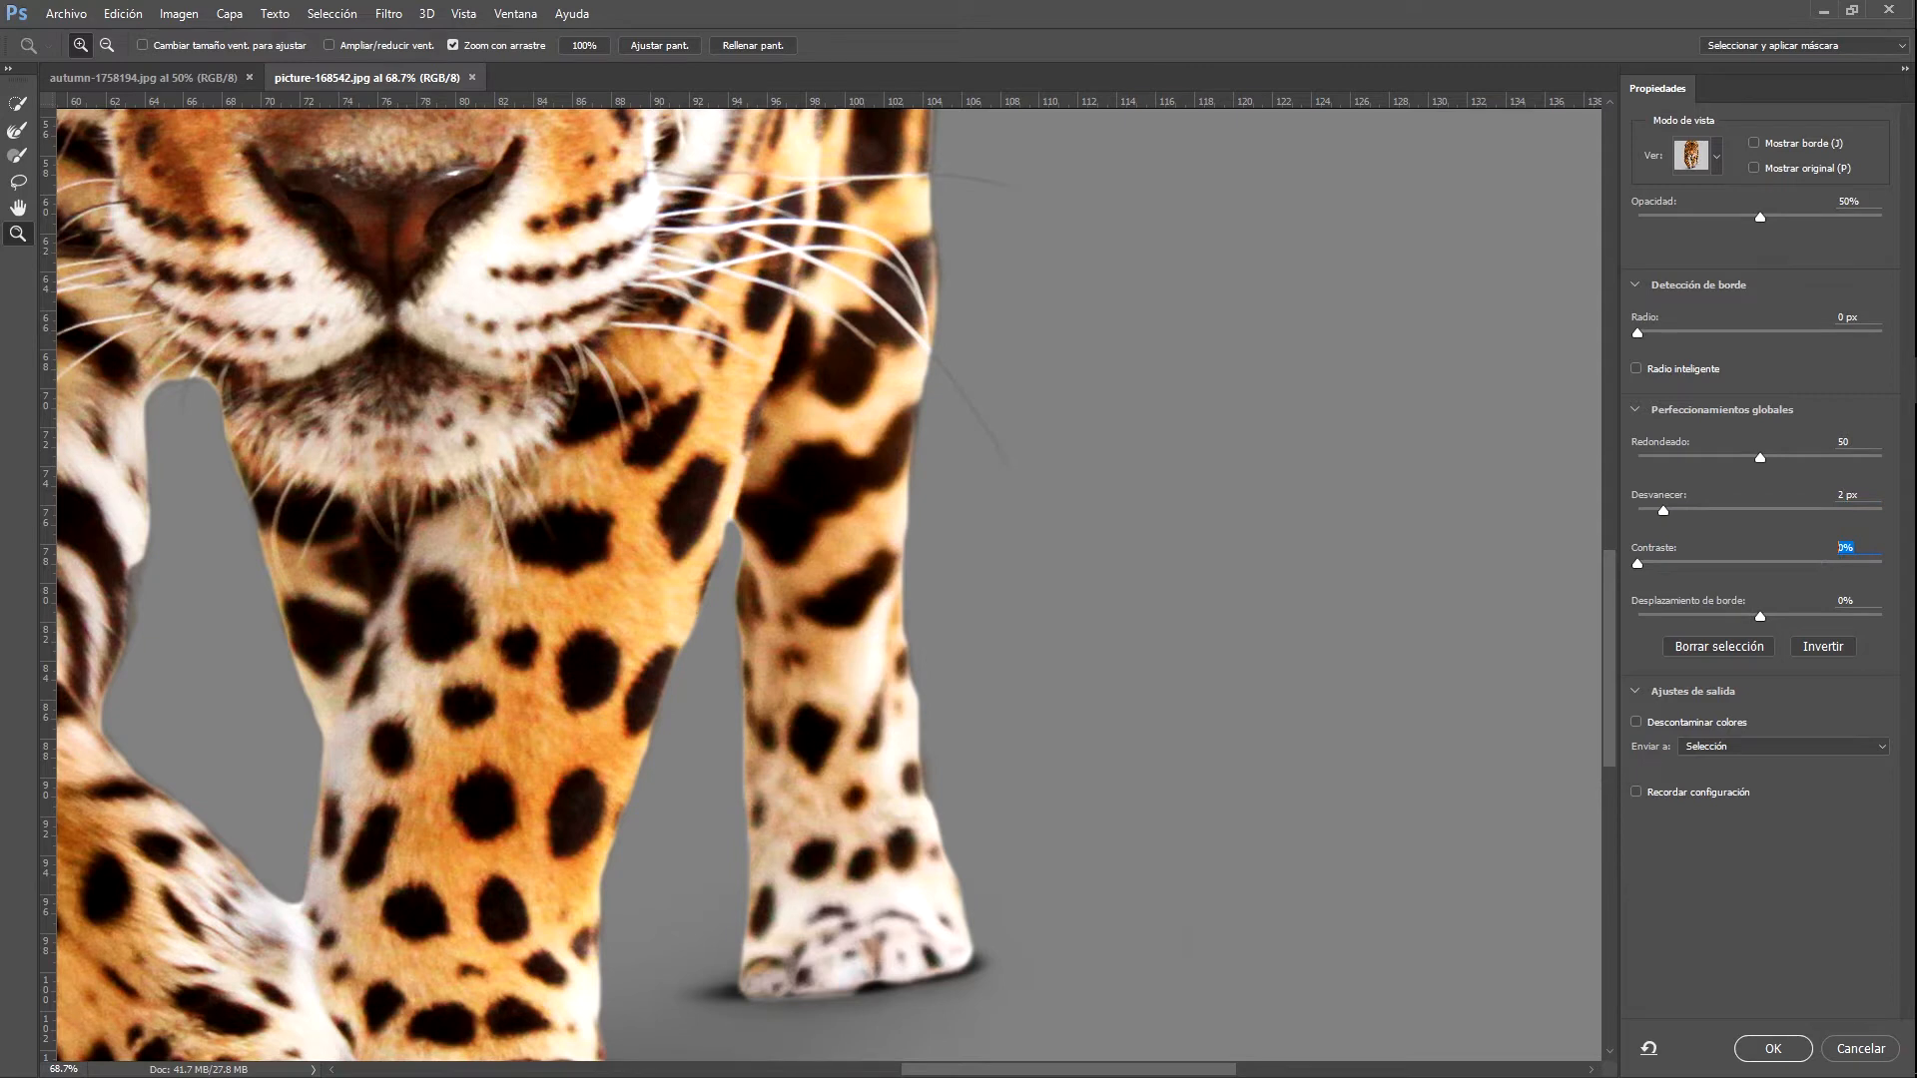
Set the edge contrast (Contraste) to 10% and shift the edge (Desplazamiento de borde) by -10%
{"action": "type", "text": "1"}
{"action": "left_click_drag", "start_coordinate": [1610, 627], "coordinate": [1622, 475]}
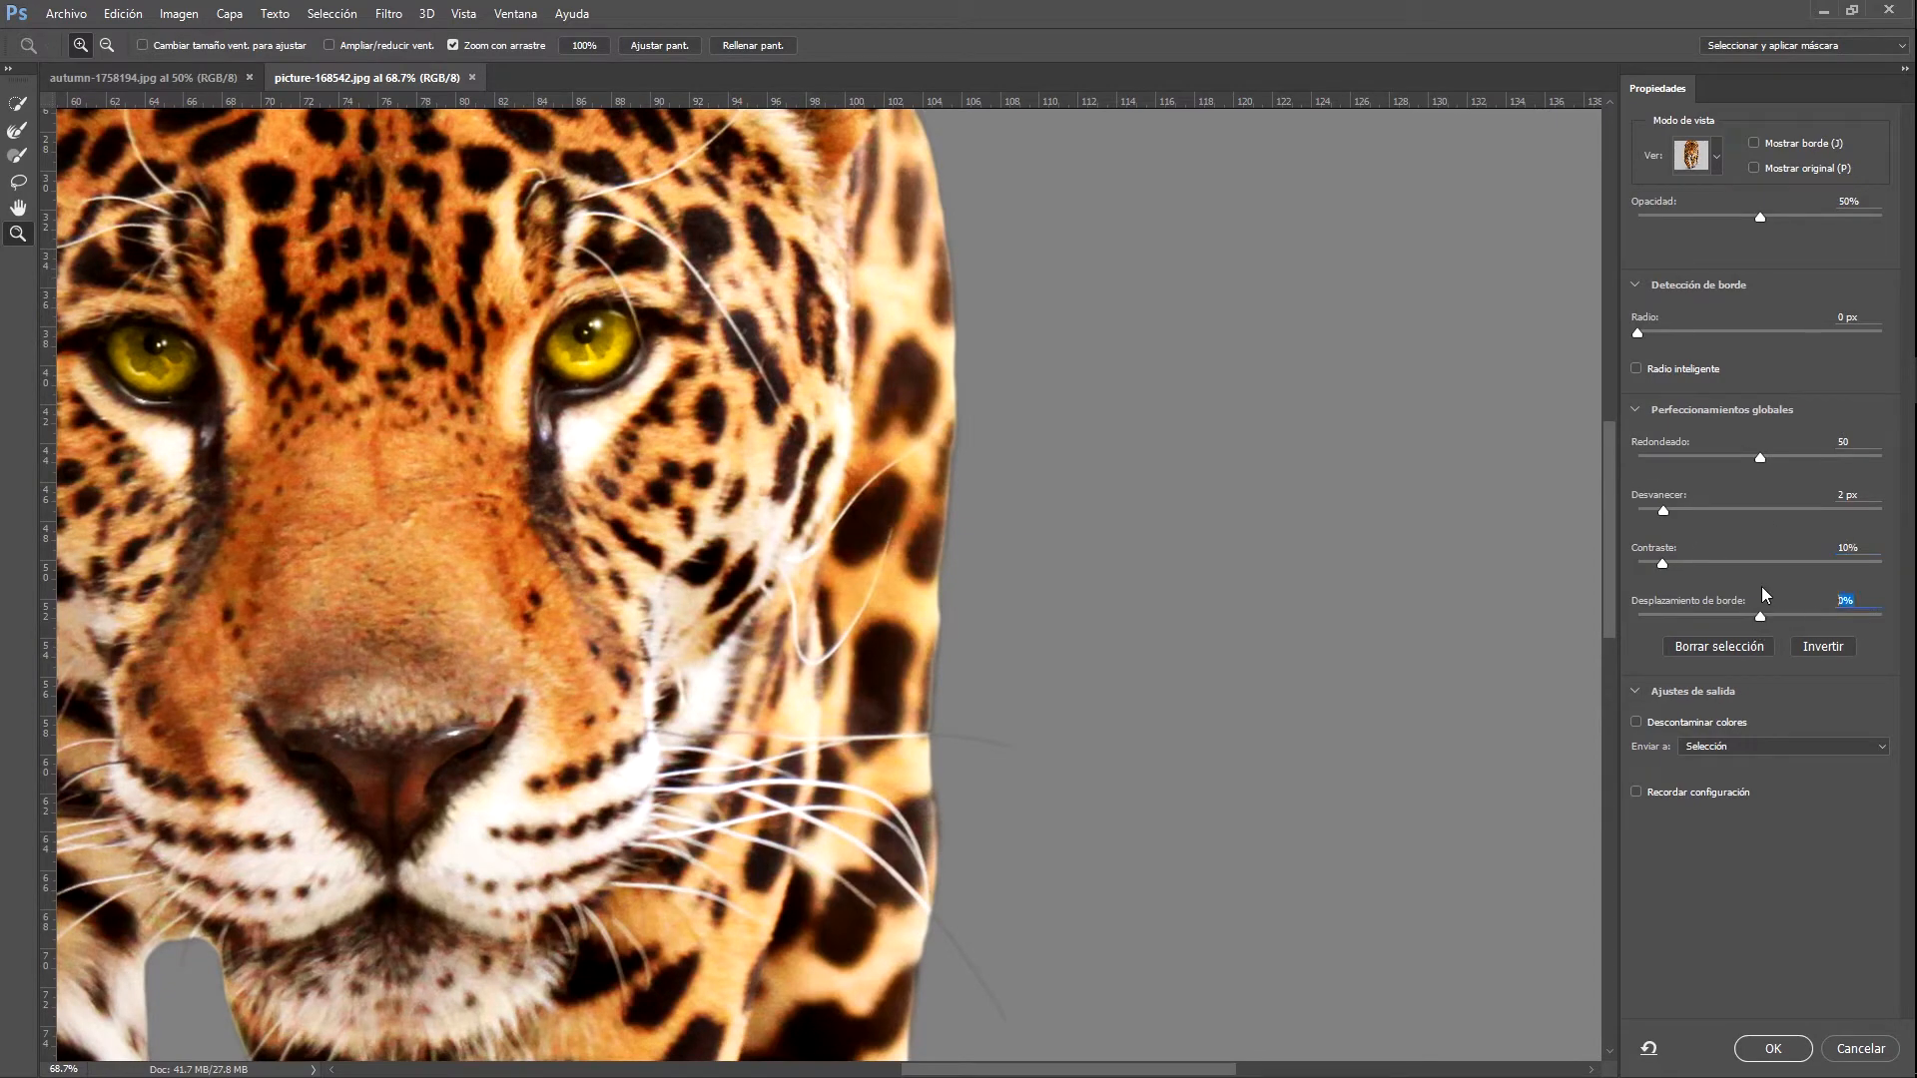
{"action": "type", "text": "-10"}
{"action": "left_click_drag", "start_coordinate": [1609, 554], "coordinate": [1628, 589]}
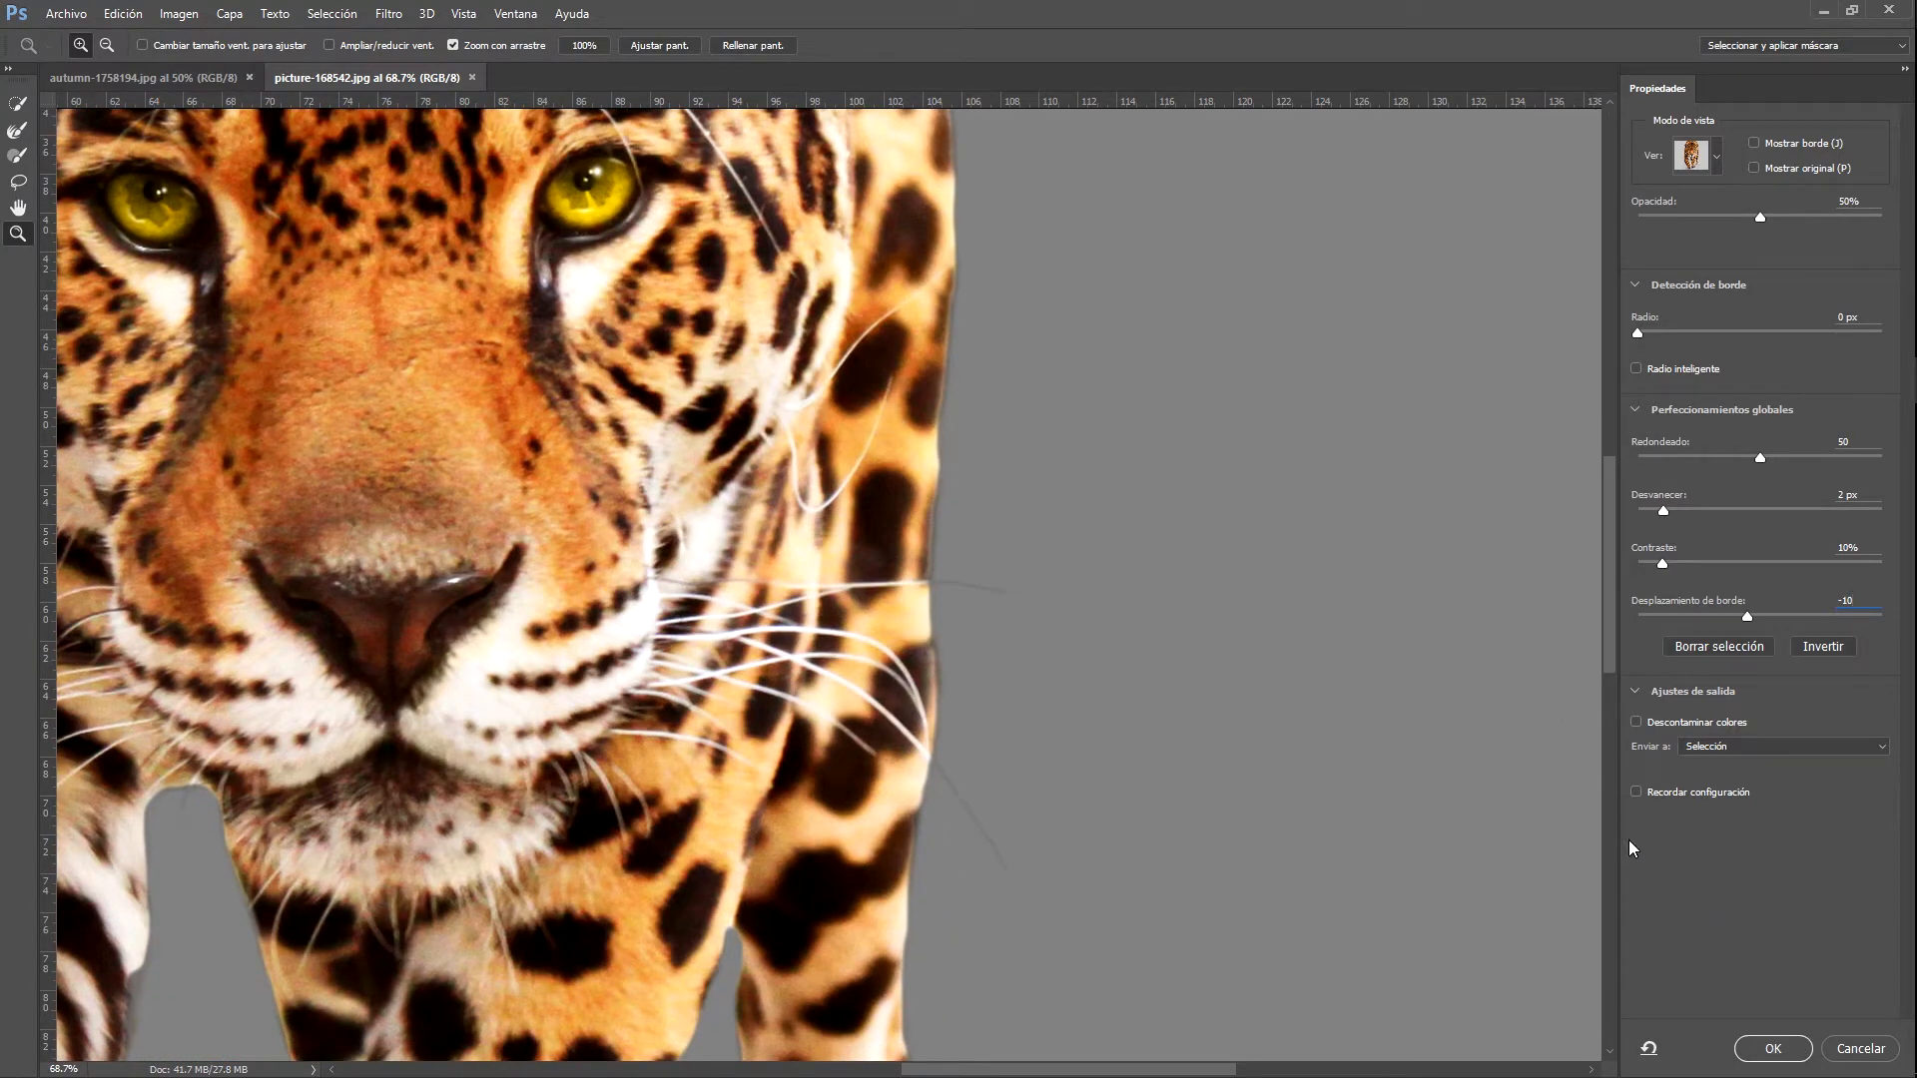
Decontaminate the edge colours and output the refined jaguar selection to a new layer with a layer mask
{"action": "key", "text": "alt"}
{"action": "left_click", "coordinate": [1058, 621], "text": "alt"}
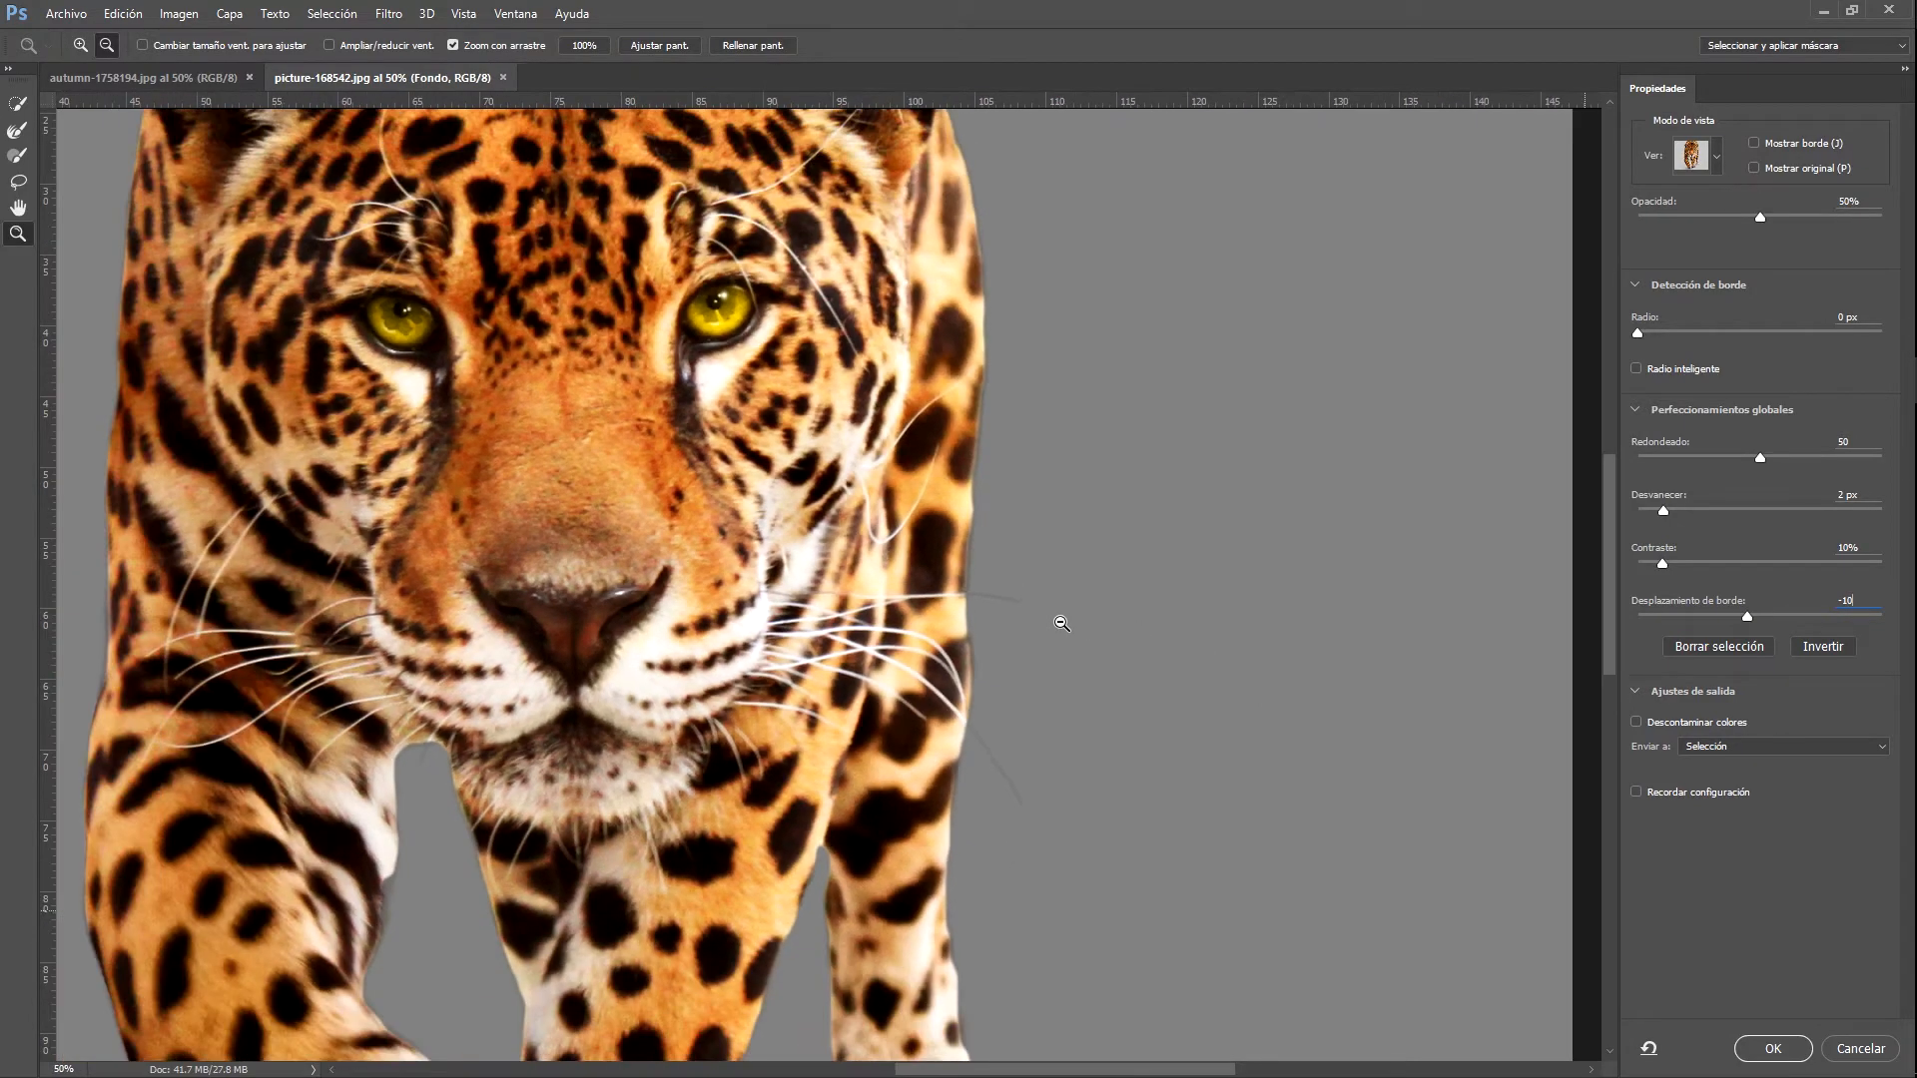
{"action": "left_click", "coordinate": [1060, 621], "text": "alt"}
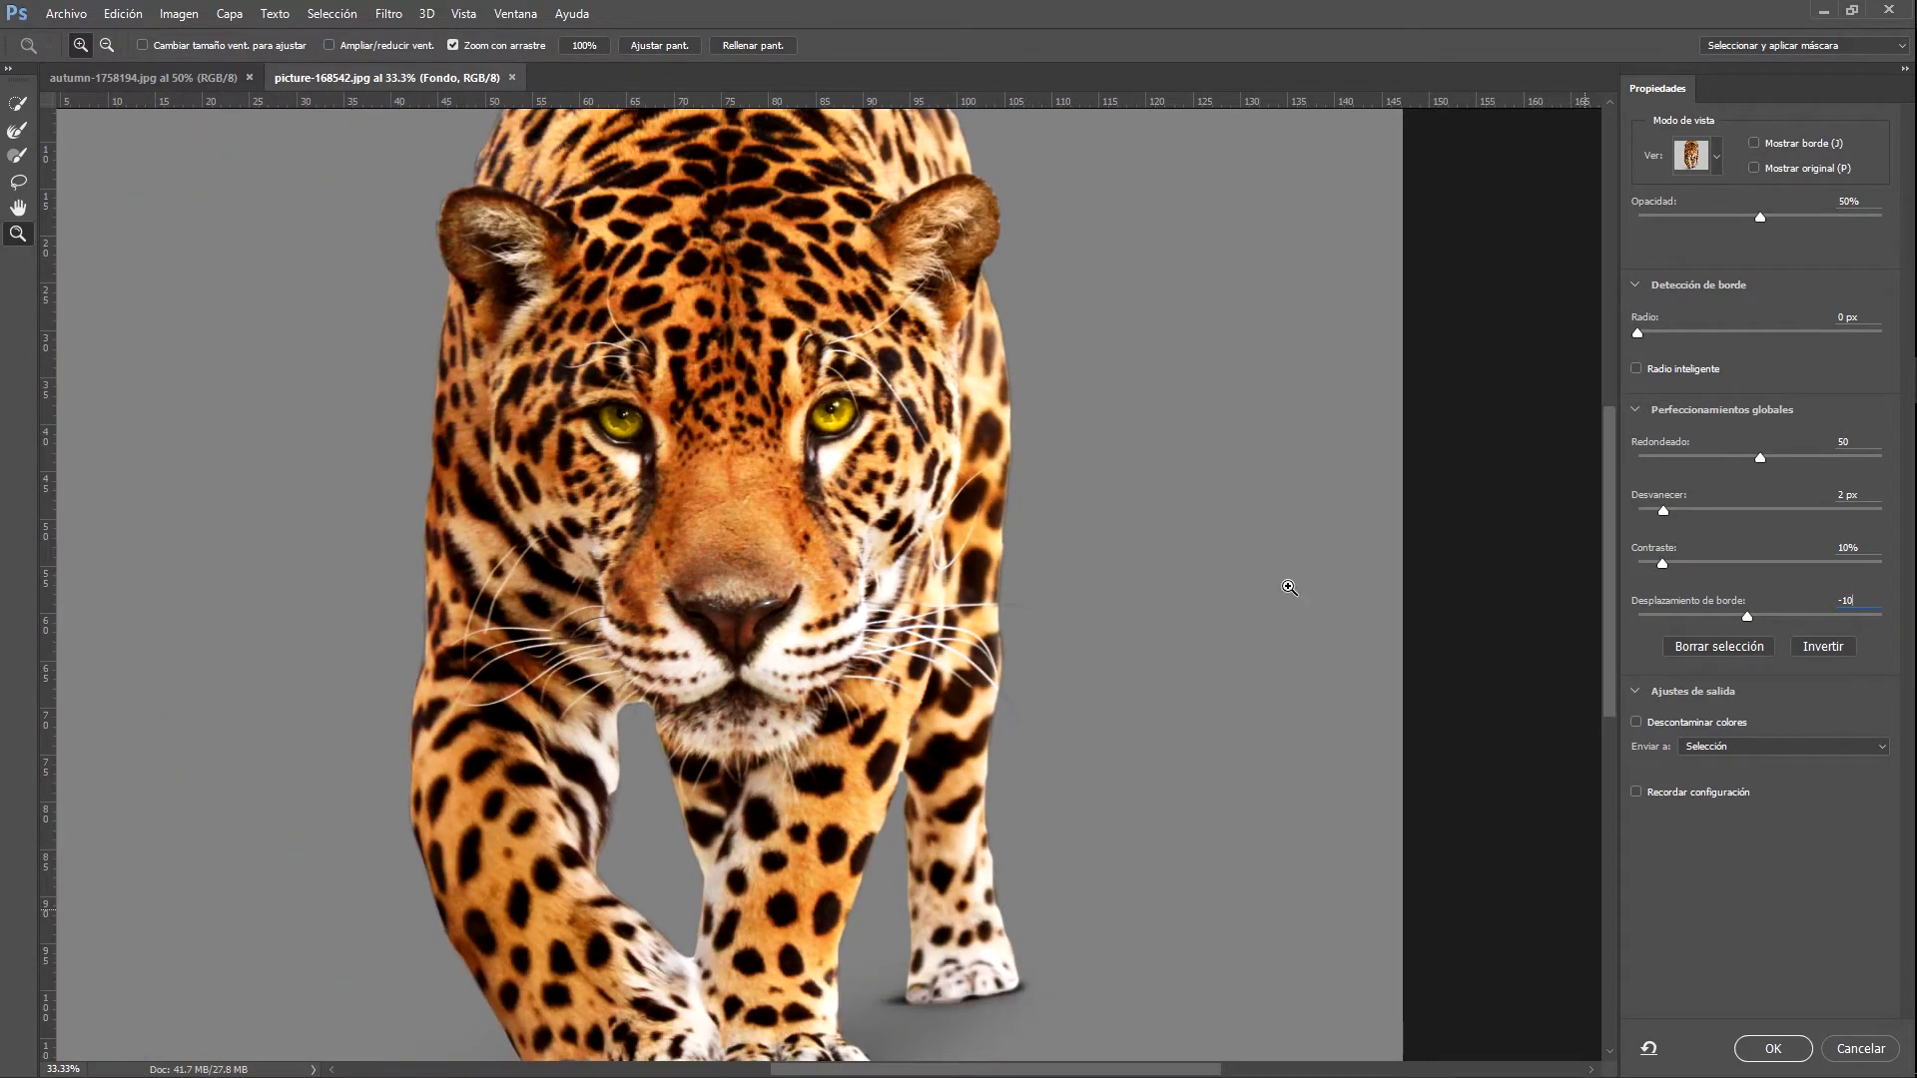
{"action": "left_click_drag", "start_coordinate": [1610, 553], "coordinate": [1604, 596]}
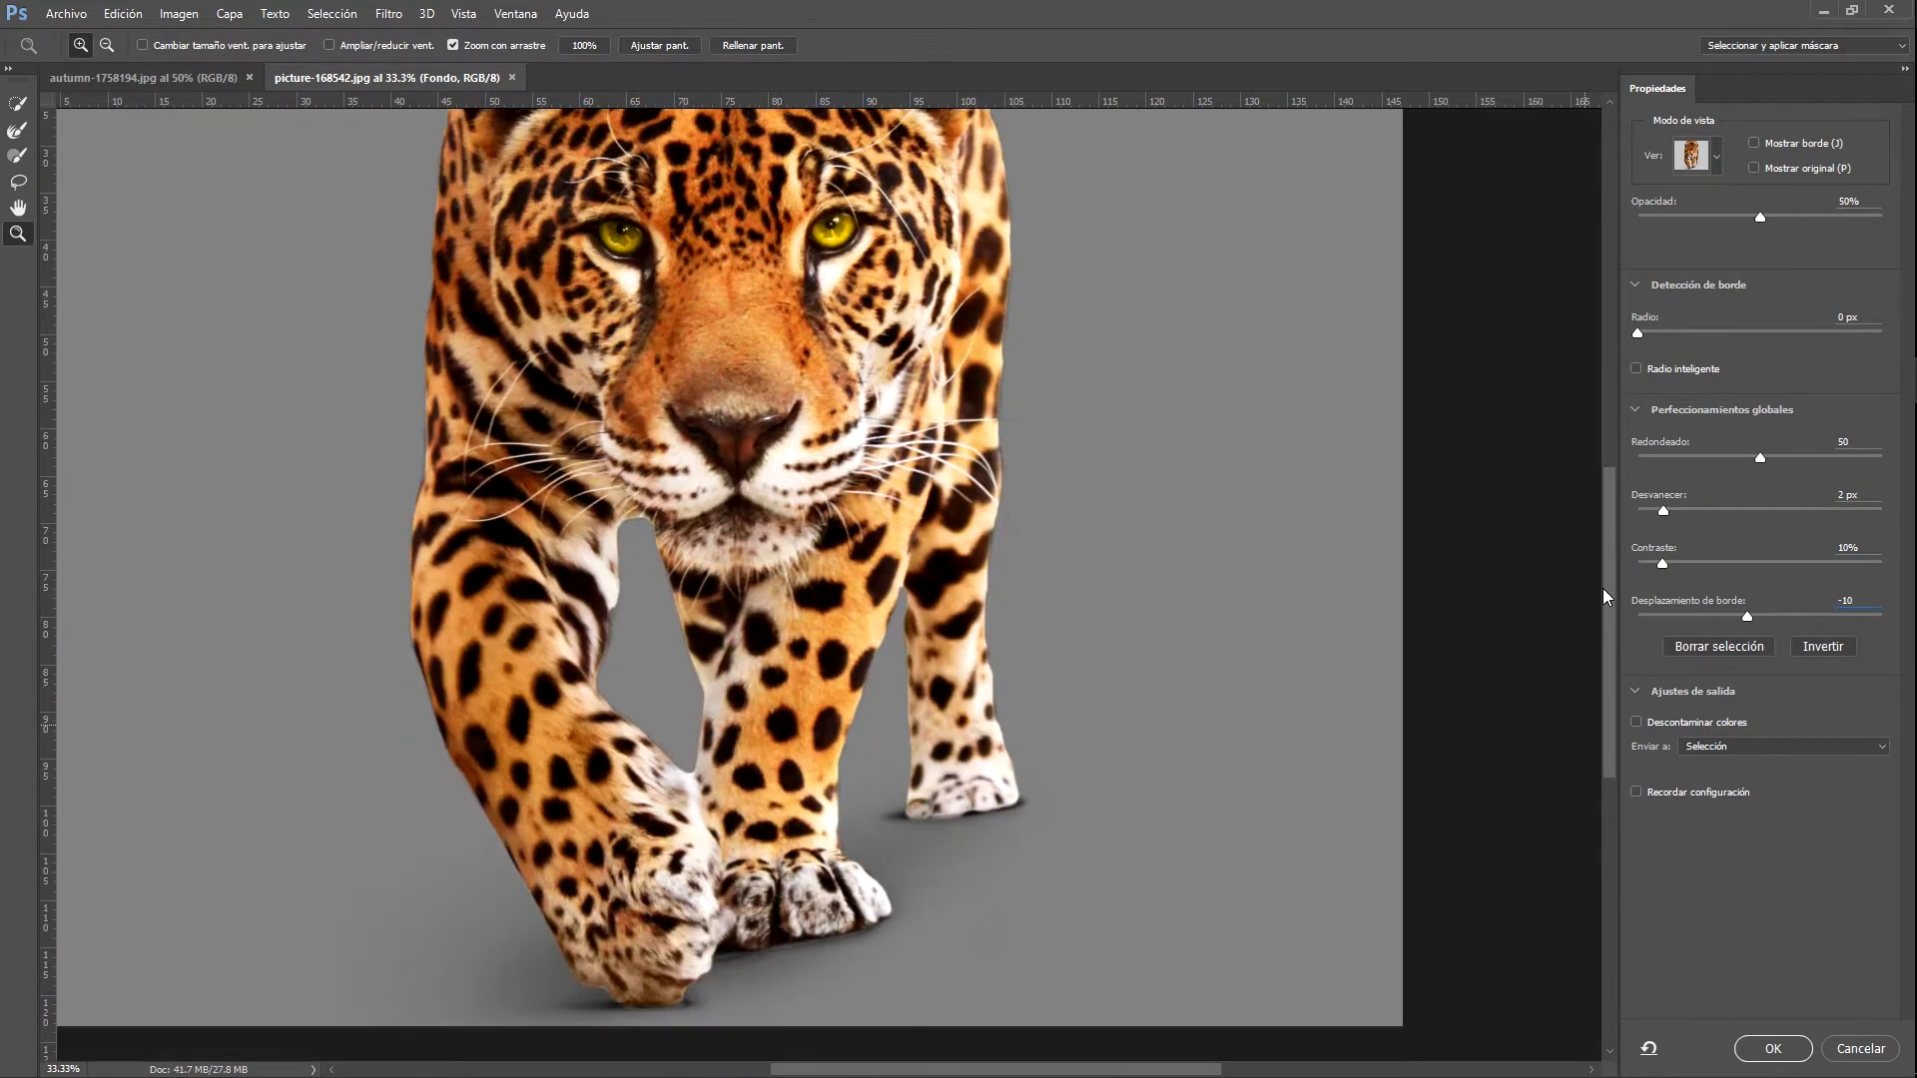
{"action": "left_click", "coordinate": [1637, 721]}
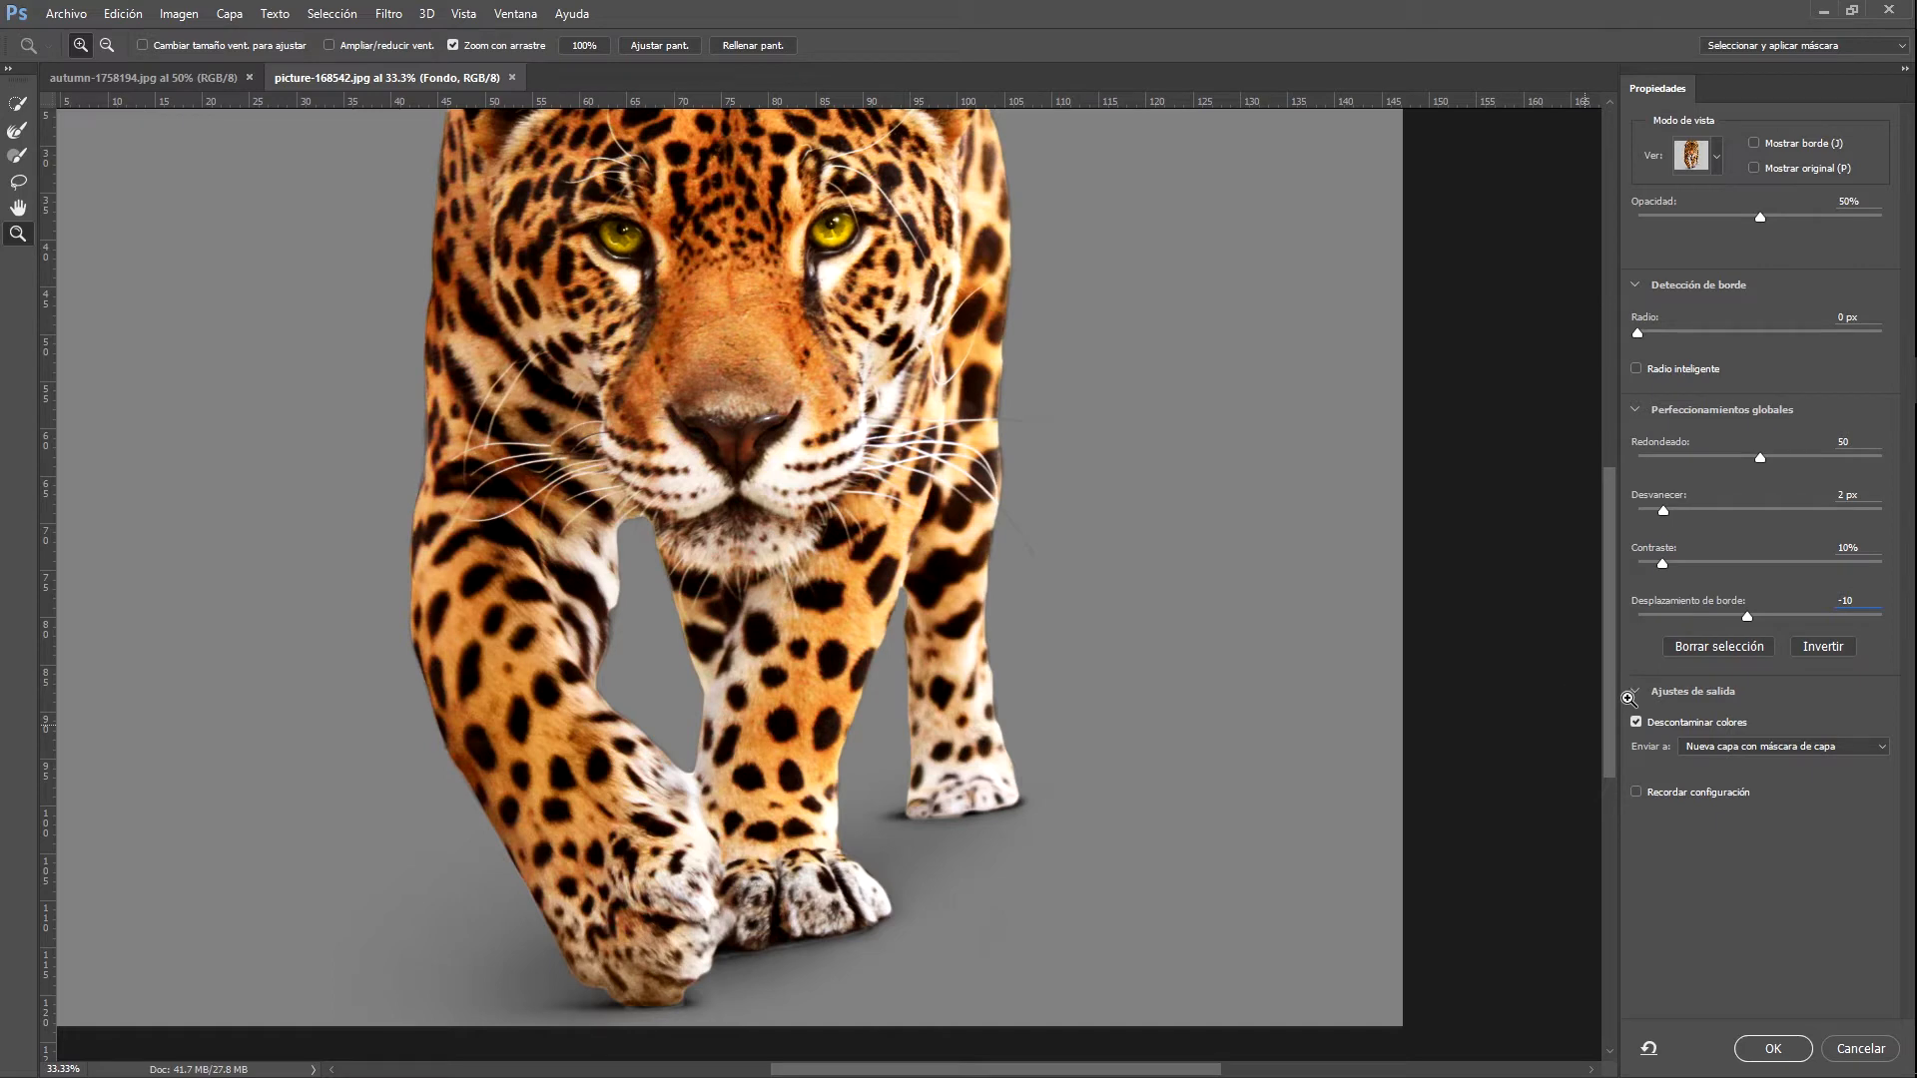
{"action": "left_click", "coordinate": [1743, 749]}
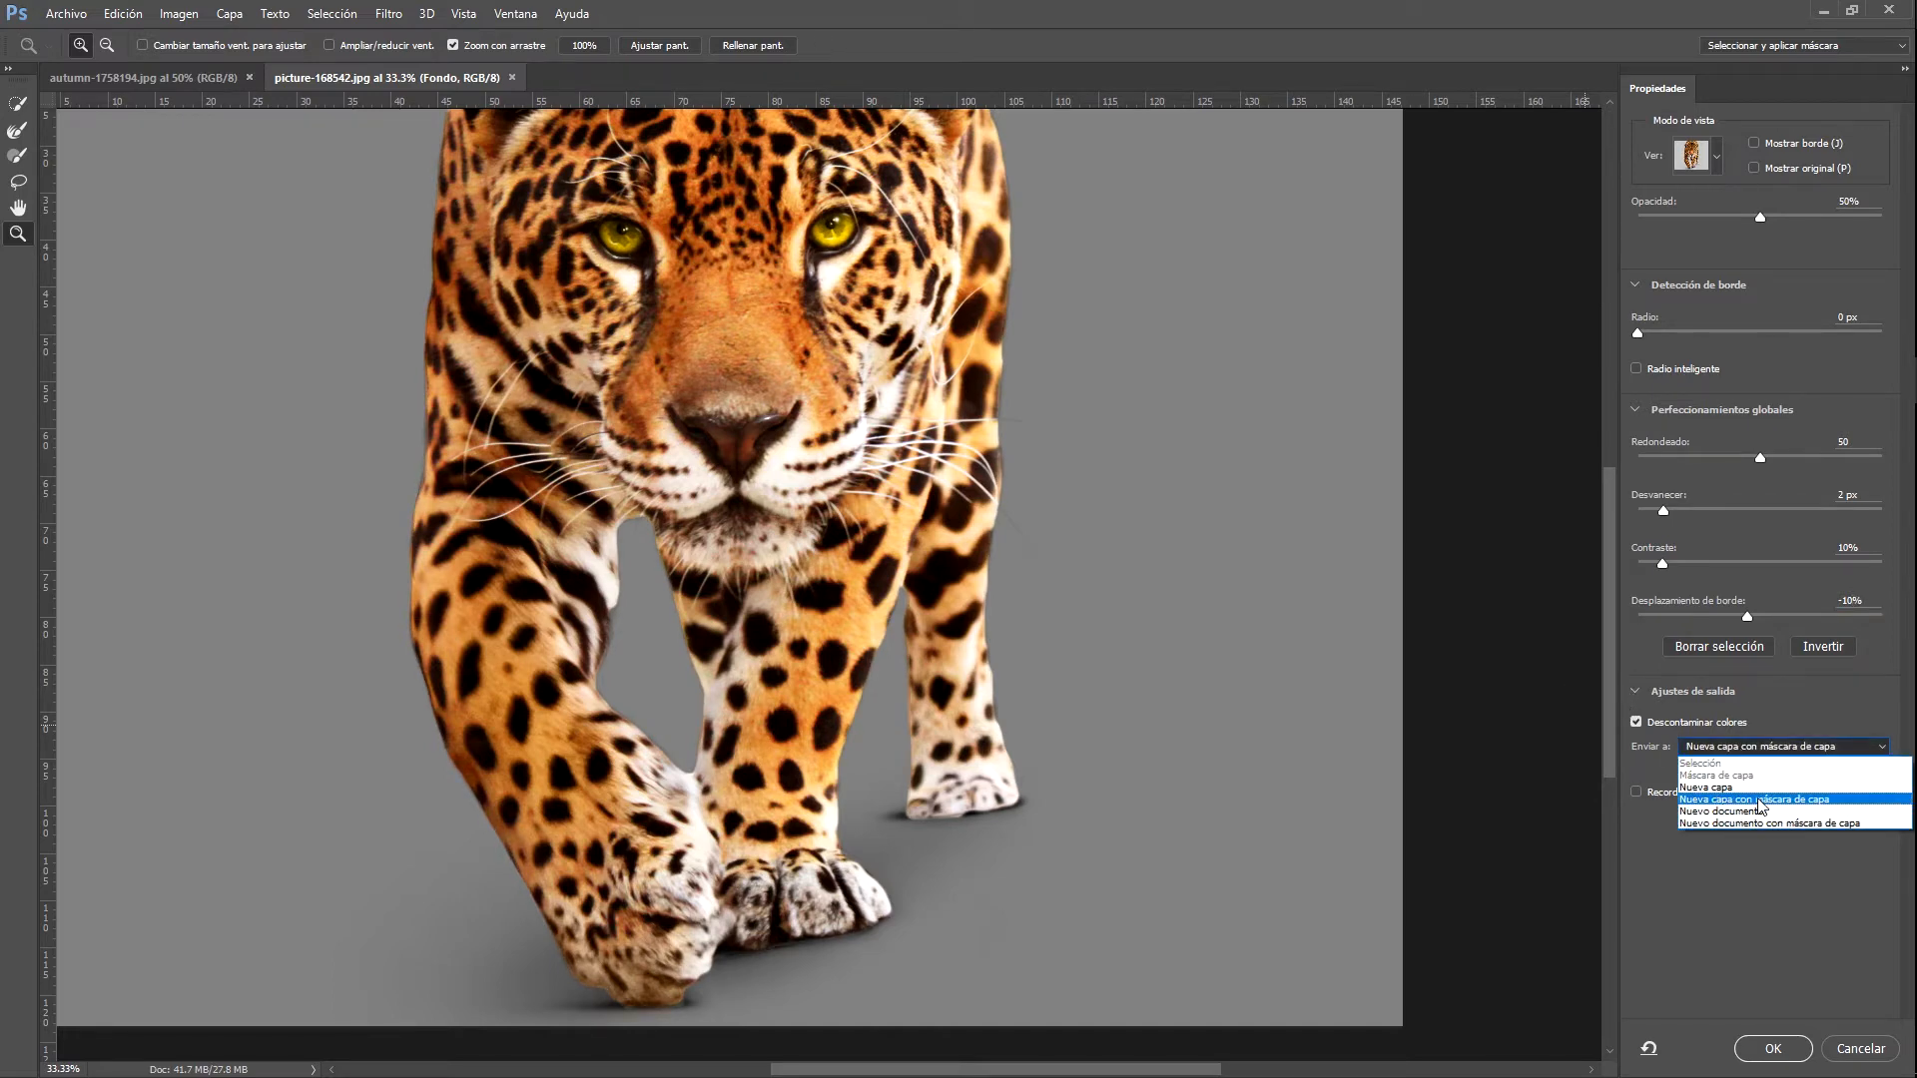
{"action": "left_click", "coordinate": [1745, 799]}
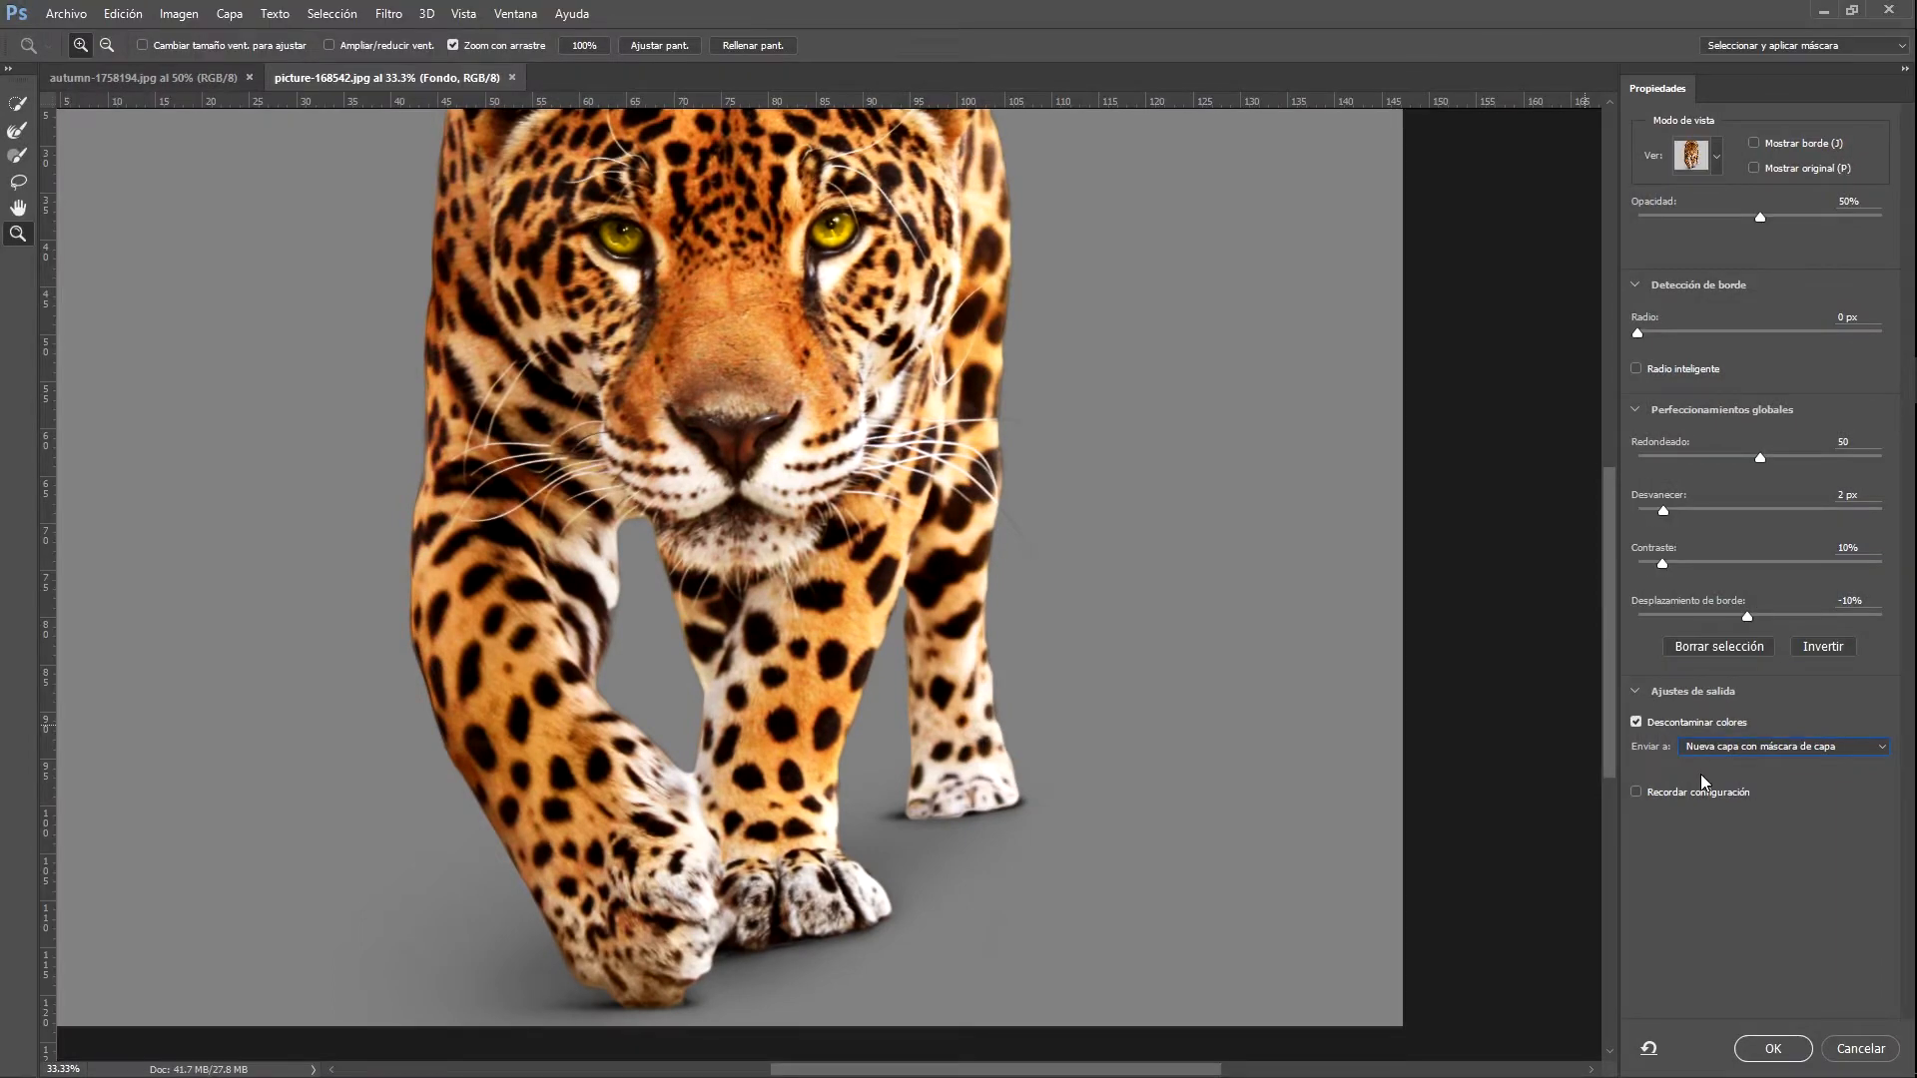
{"action": "left_click", "coordinate": [1770, 1049]}
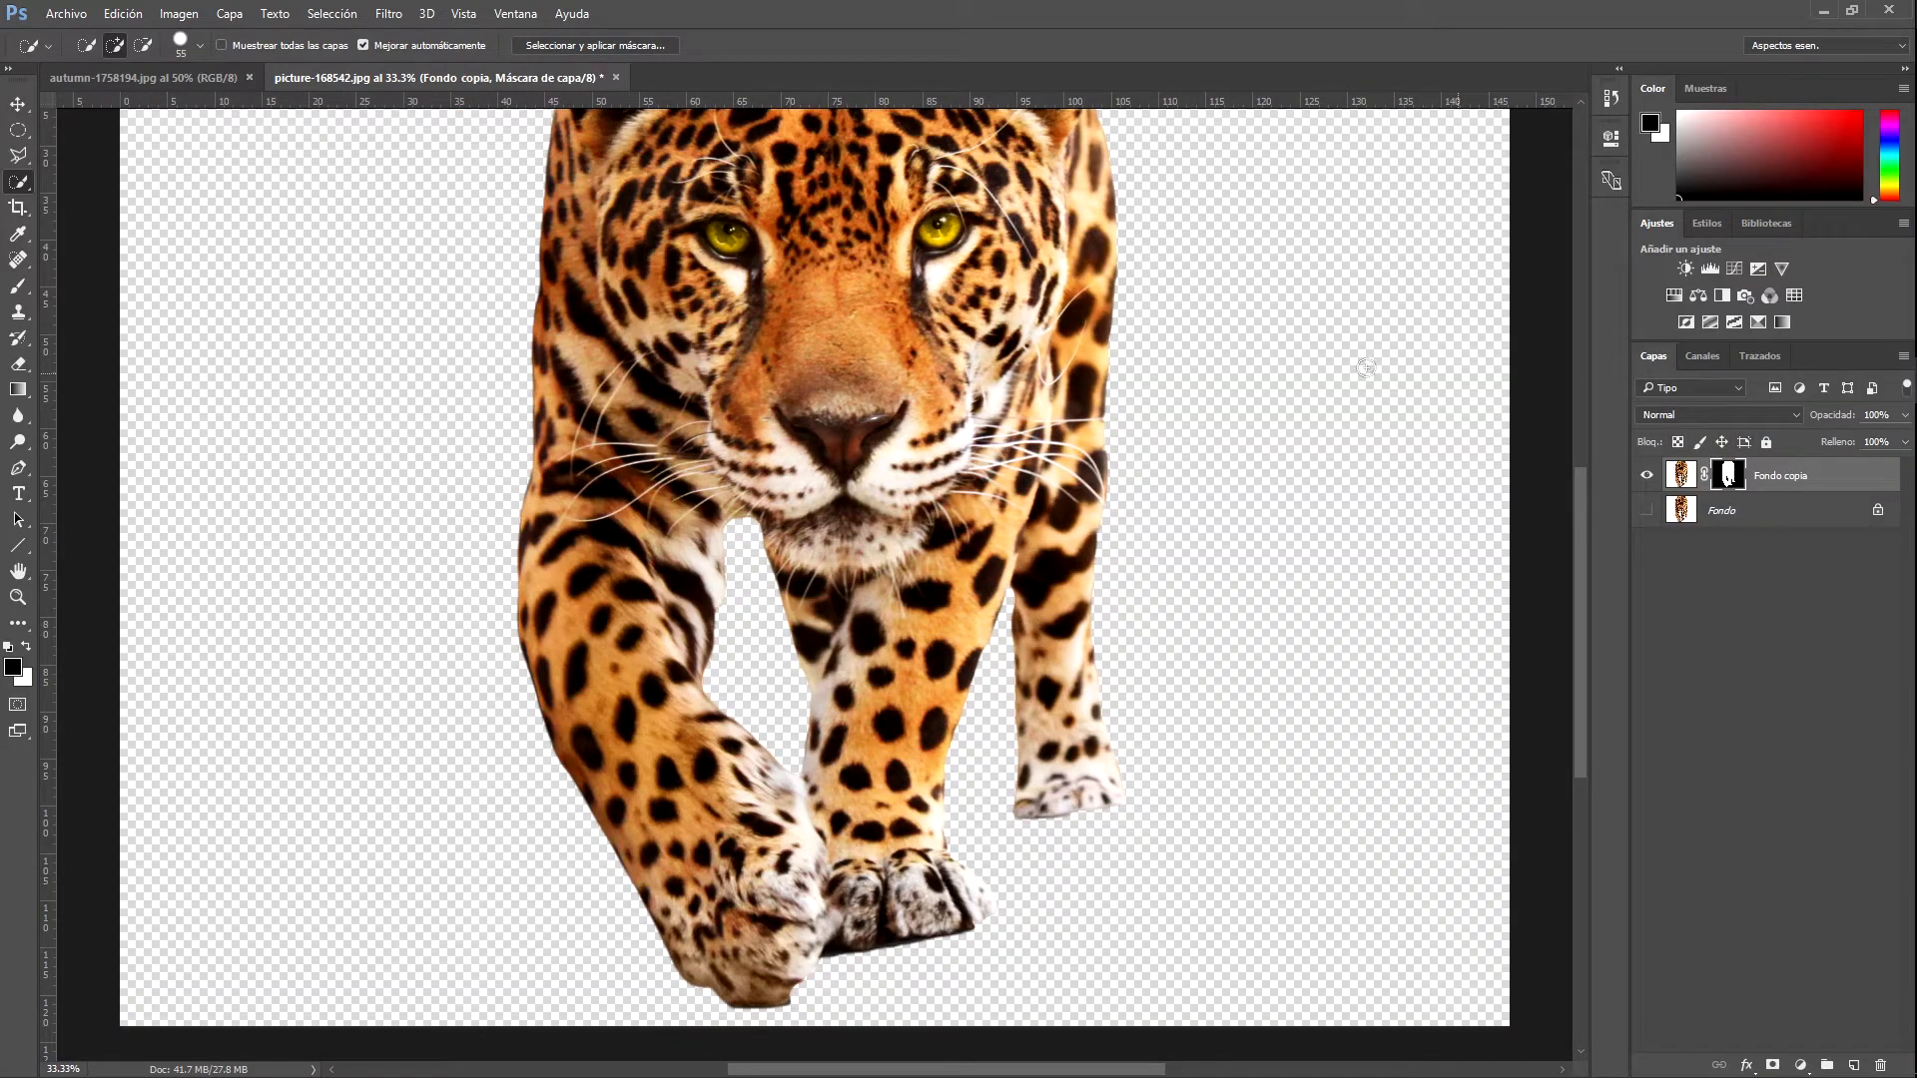
{"action": "left_click_drag", "start_coordinate": [1577, 550], "coordinate": [1582, 493]}
{"action": "scroll", "coordinate": [773, 412], "scroll_direction": "down", "scroll_amount": 1}
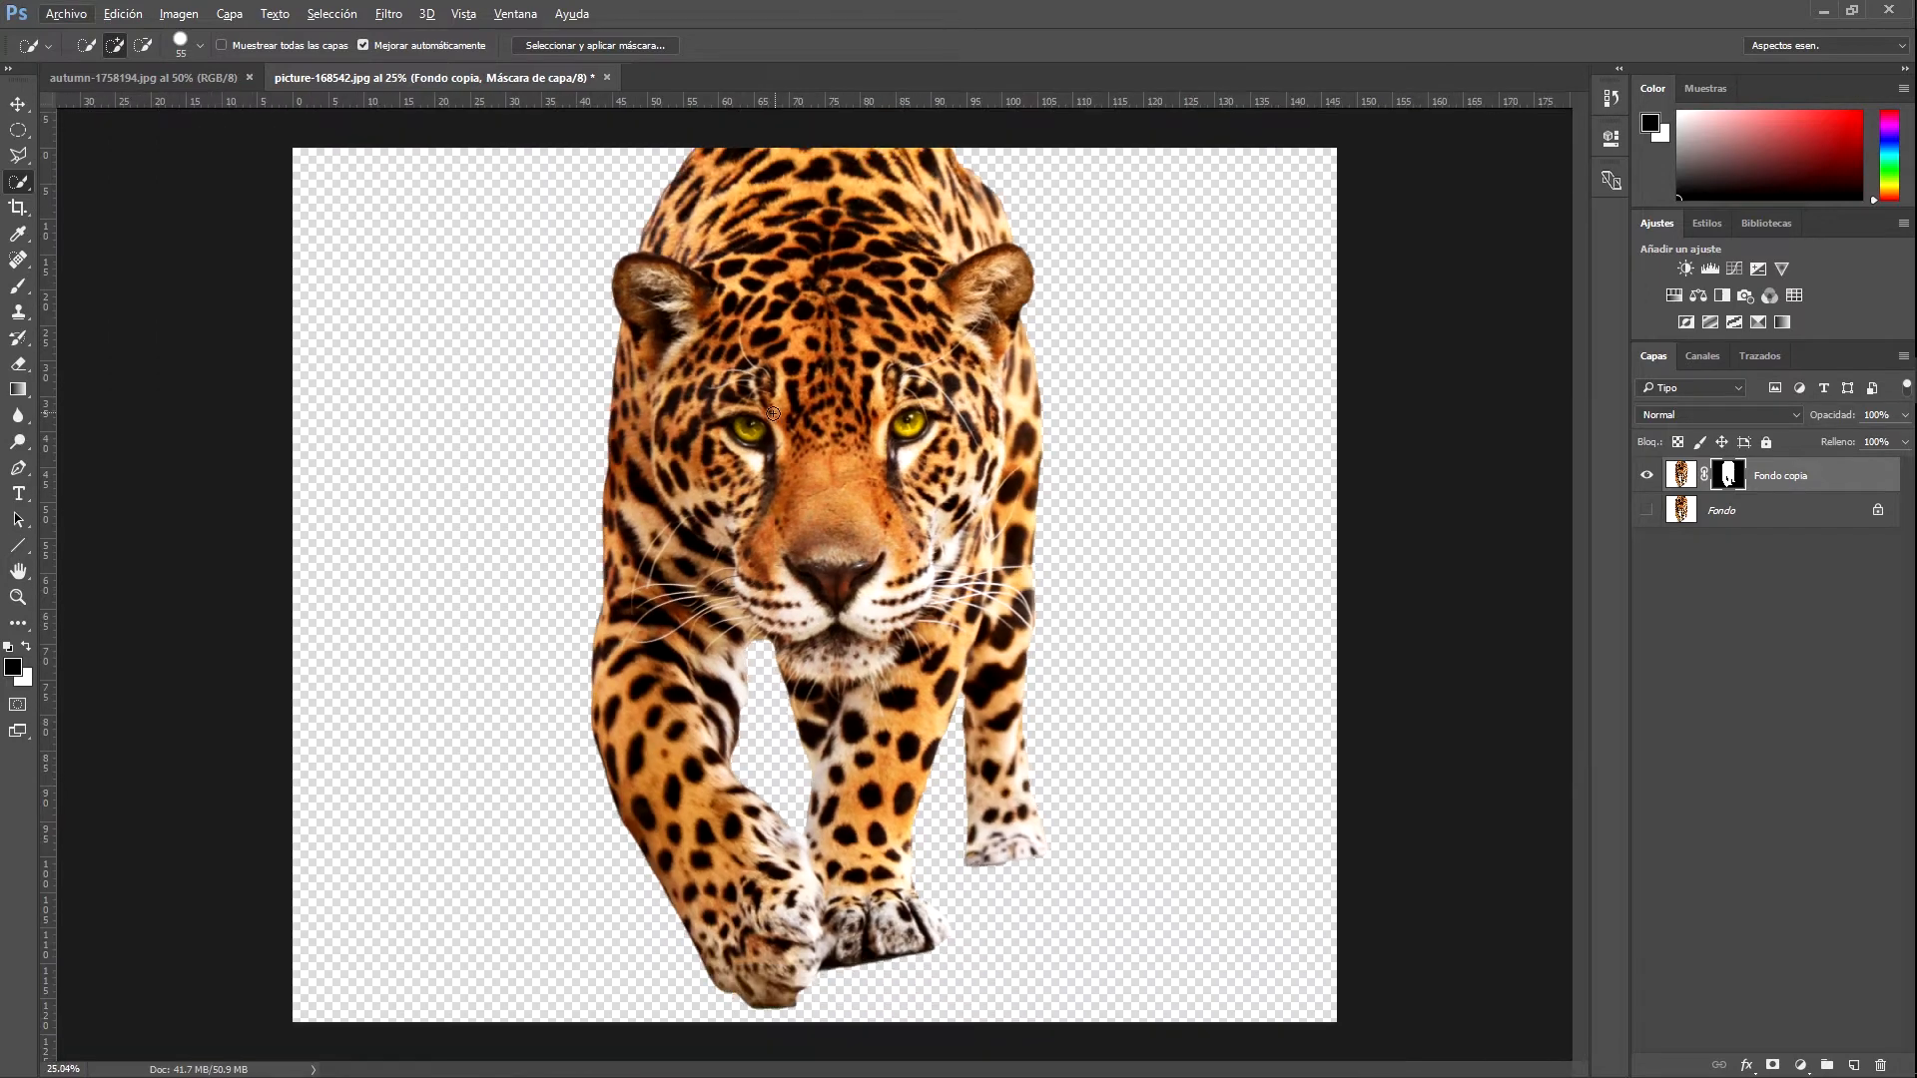
{"action": "left_click", "coordinate": [184, 79]}
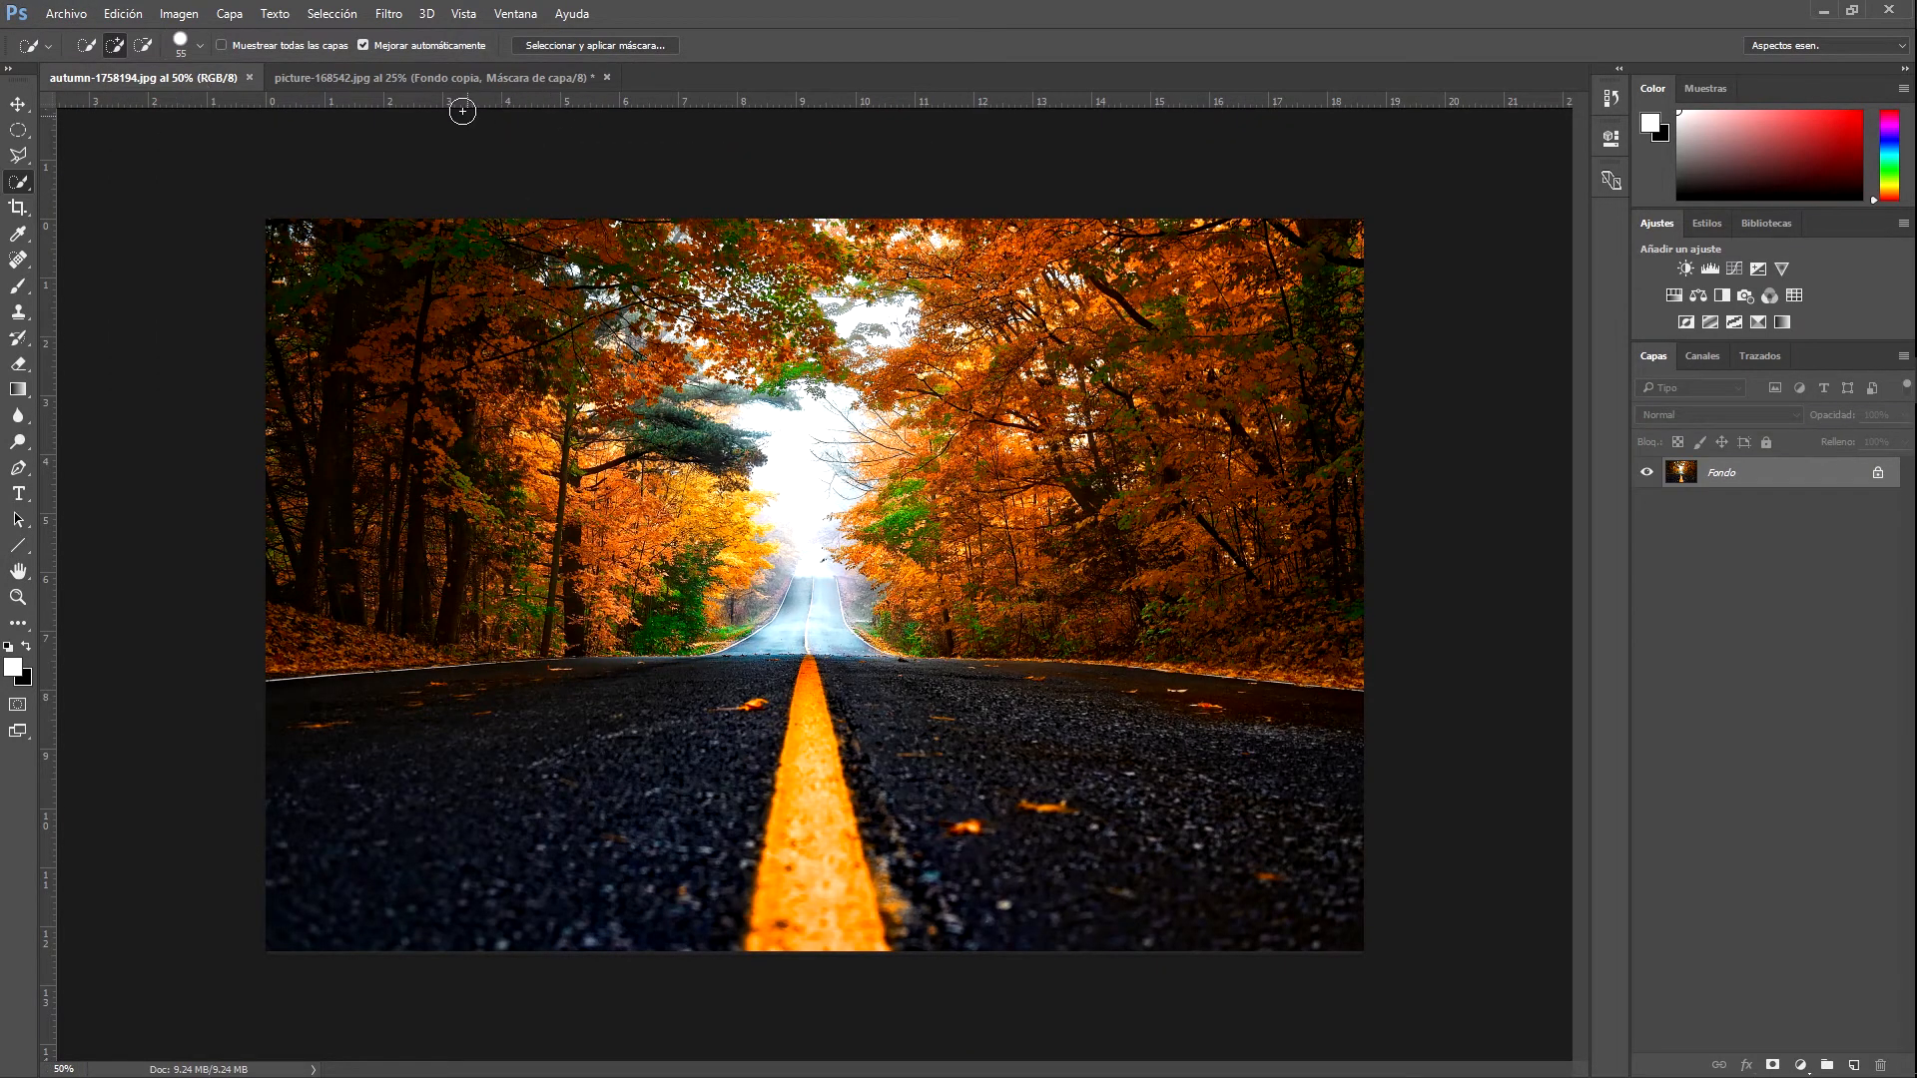
{"action": "left_click", "coordinate": [433, 80]}
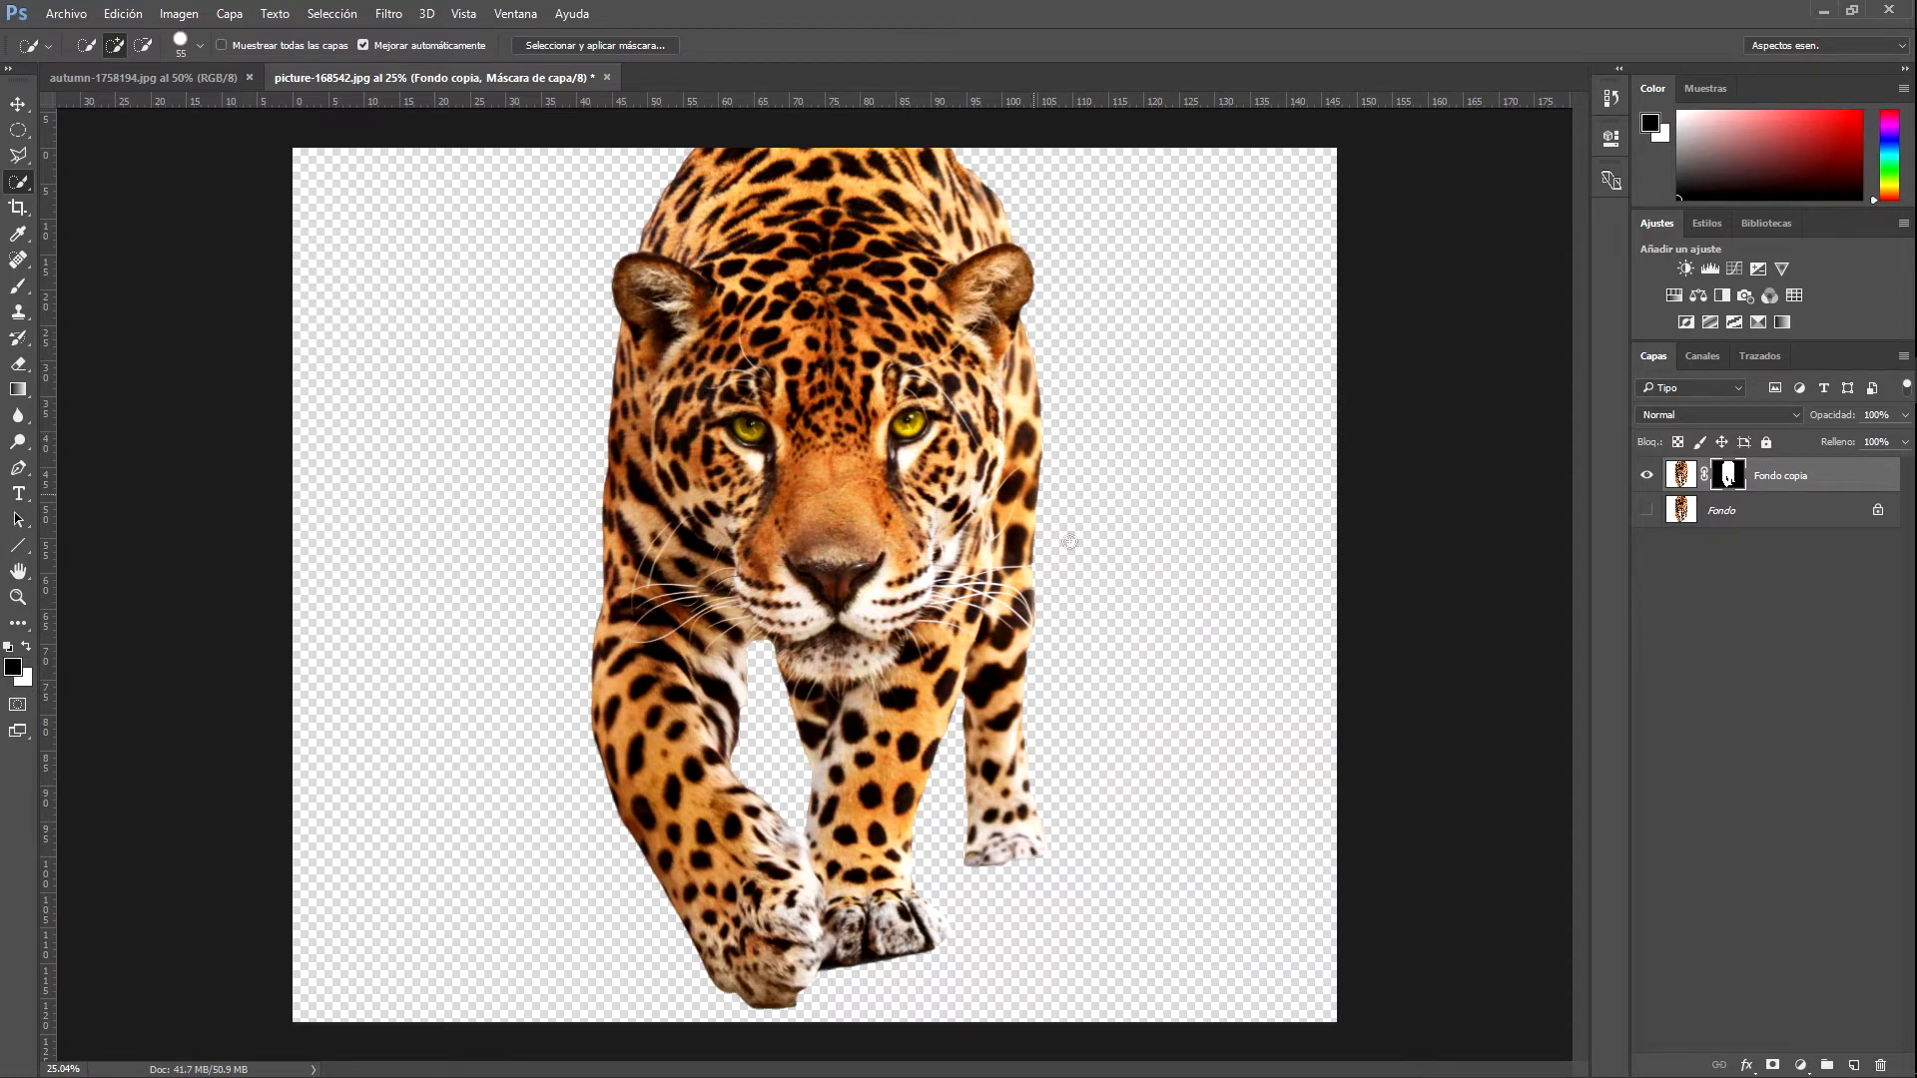
Save the autumn road image as a Photoshop (PSD) file named "Pratica 1" in the Practica 1 folder
{"action": "key", "text": "ctrl+Tab"}
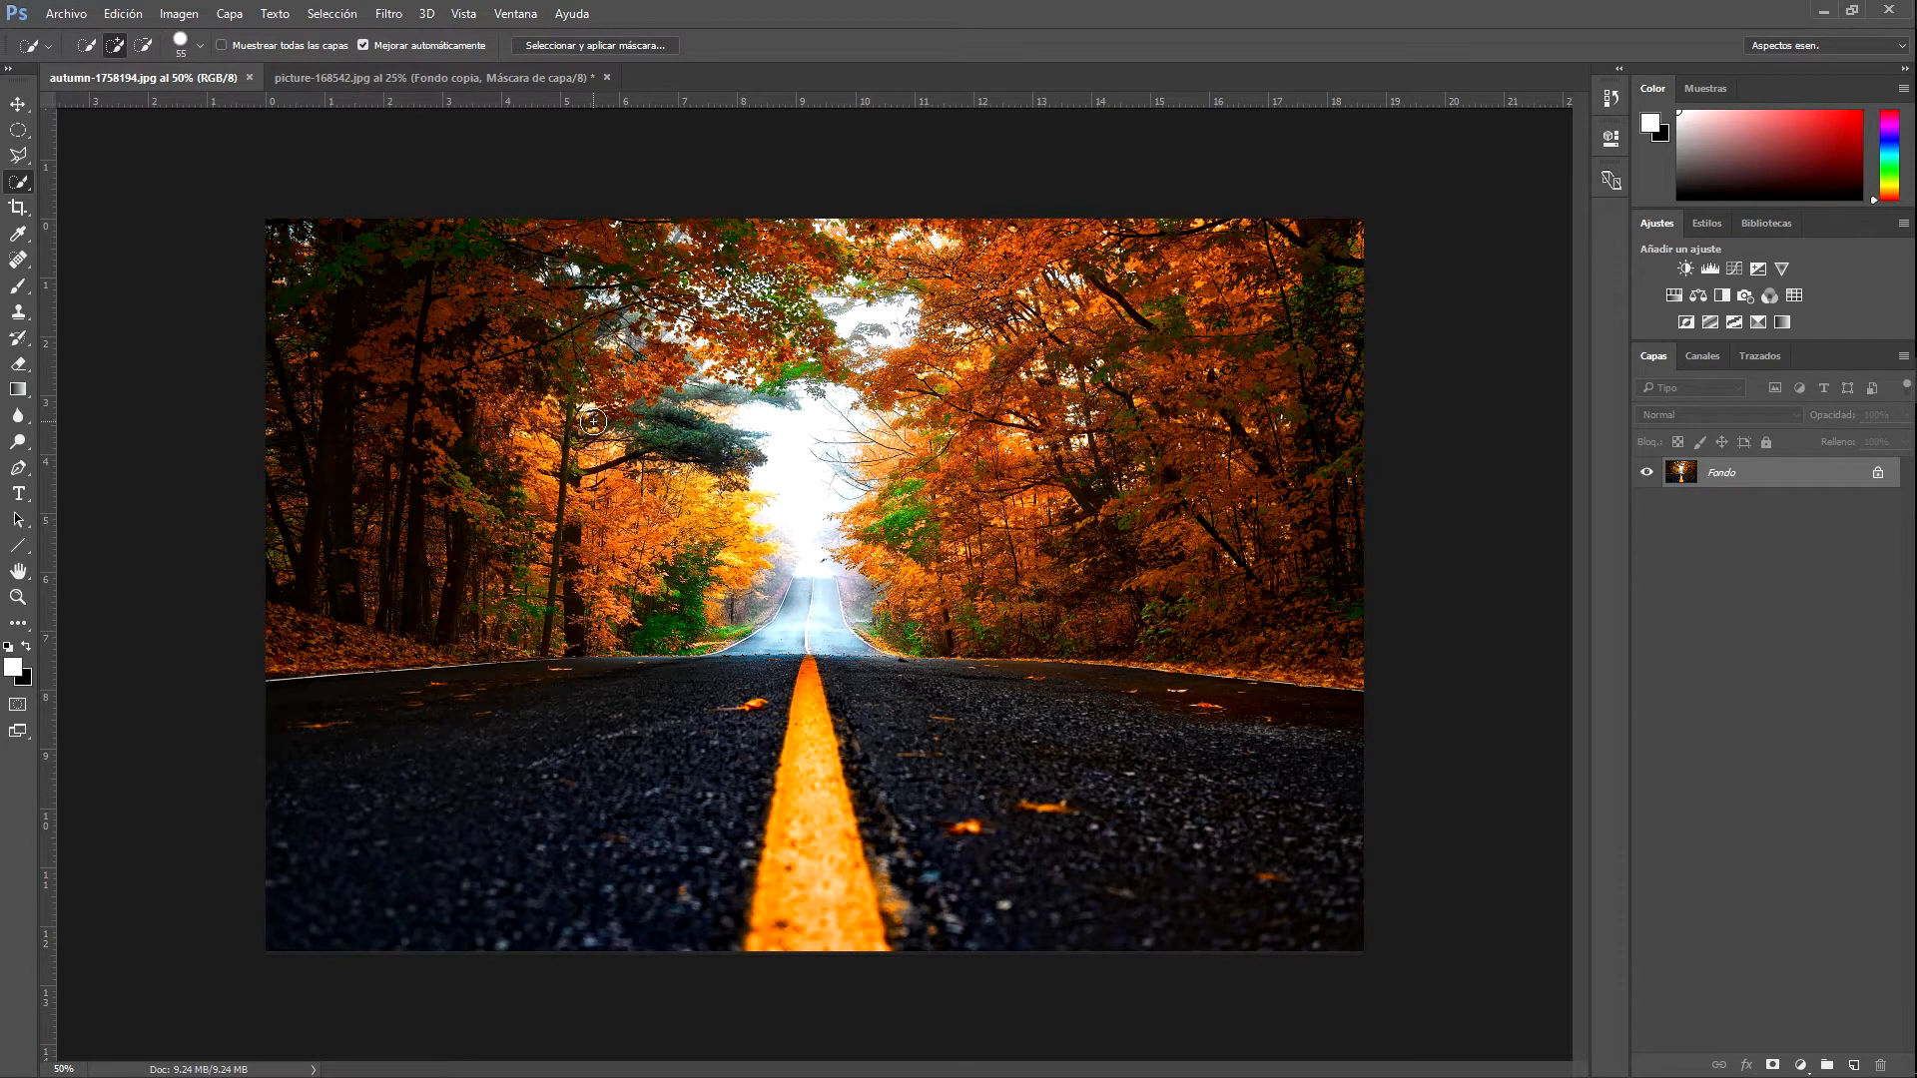
{"action": "left_click", "coordinate": [70, 14]}
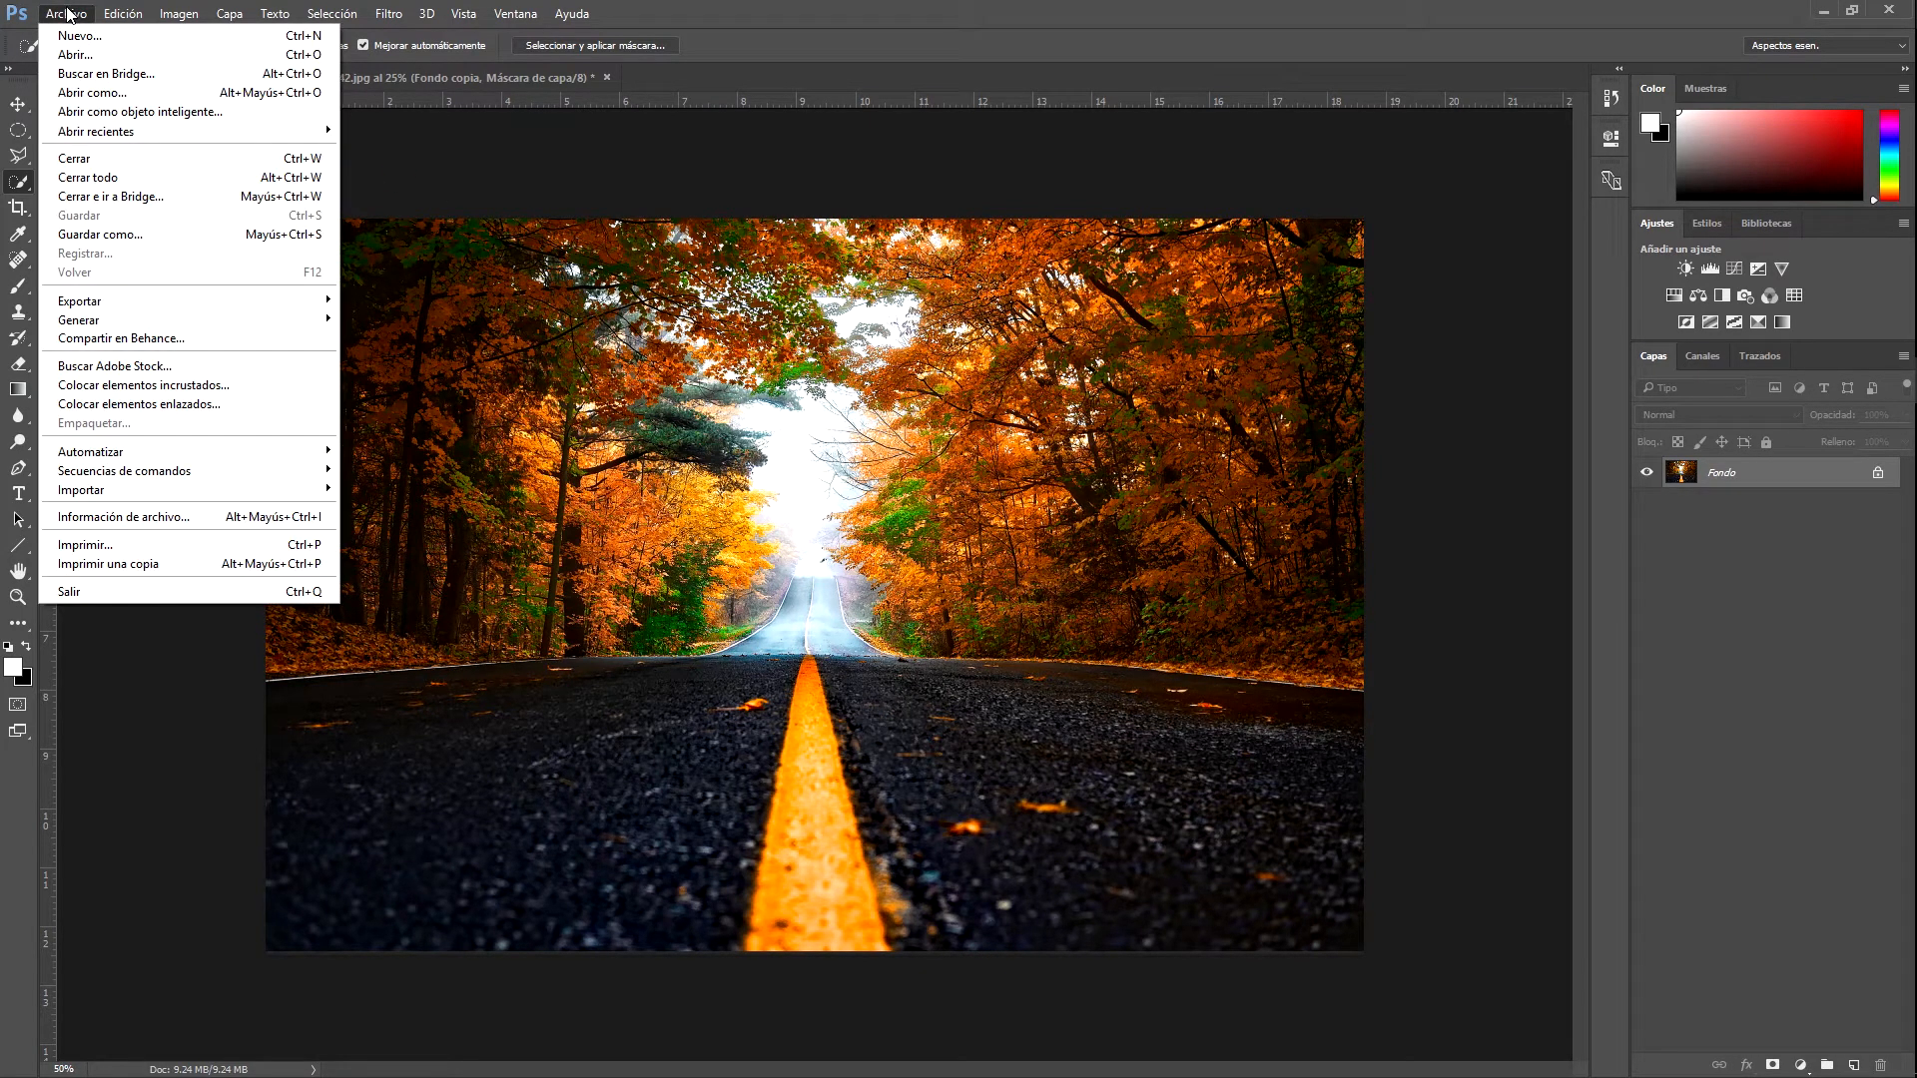
{"action": "left_click", "coordinate": [144, 235]}
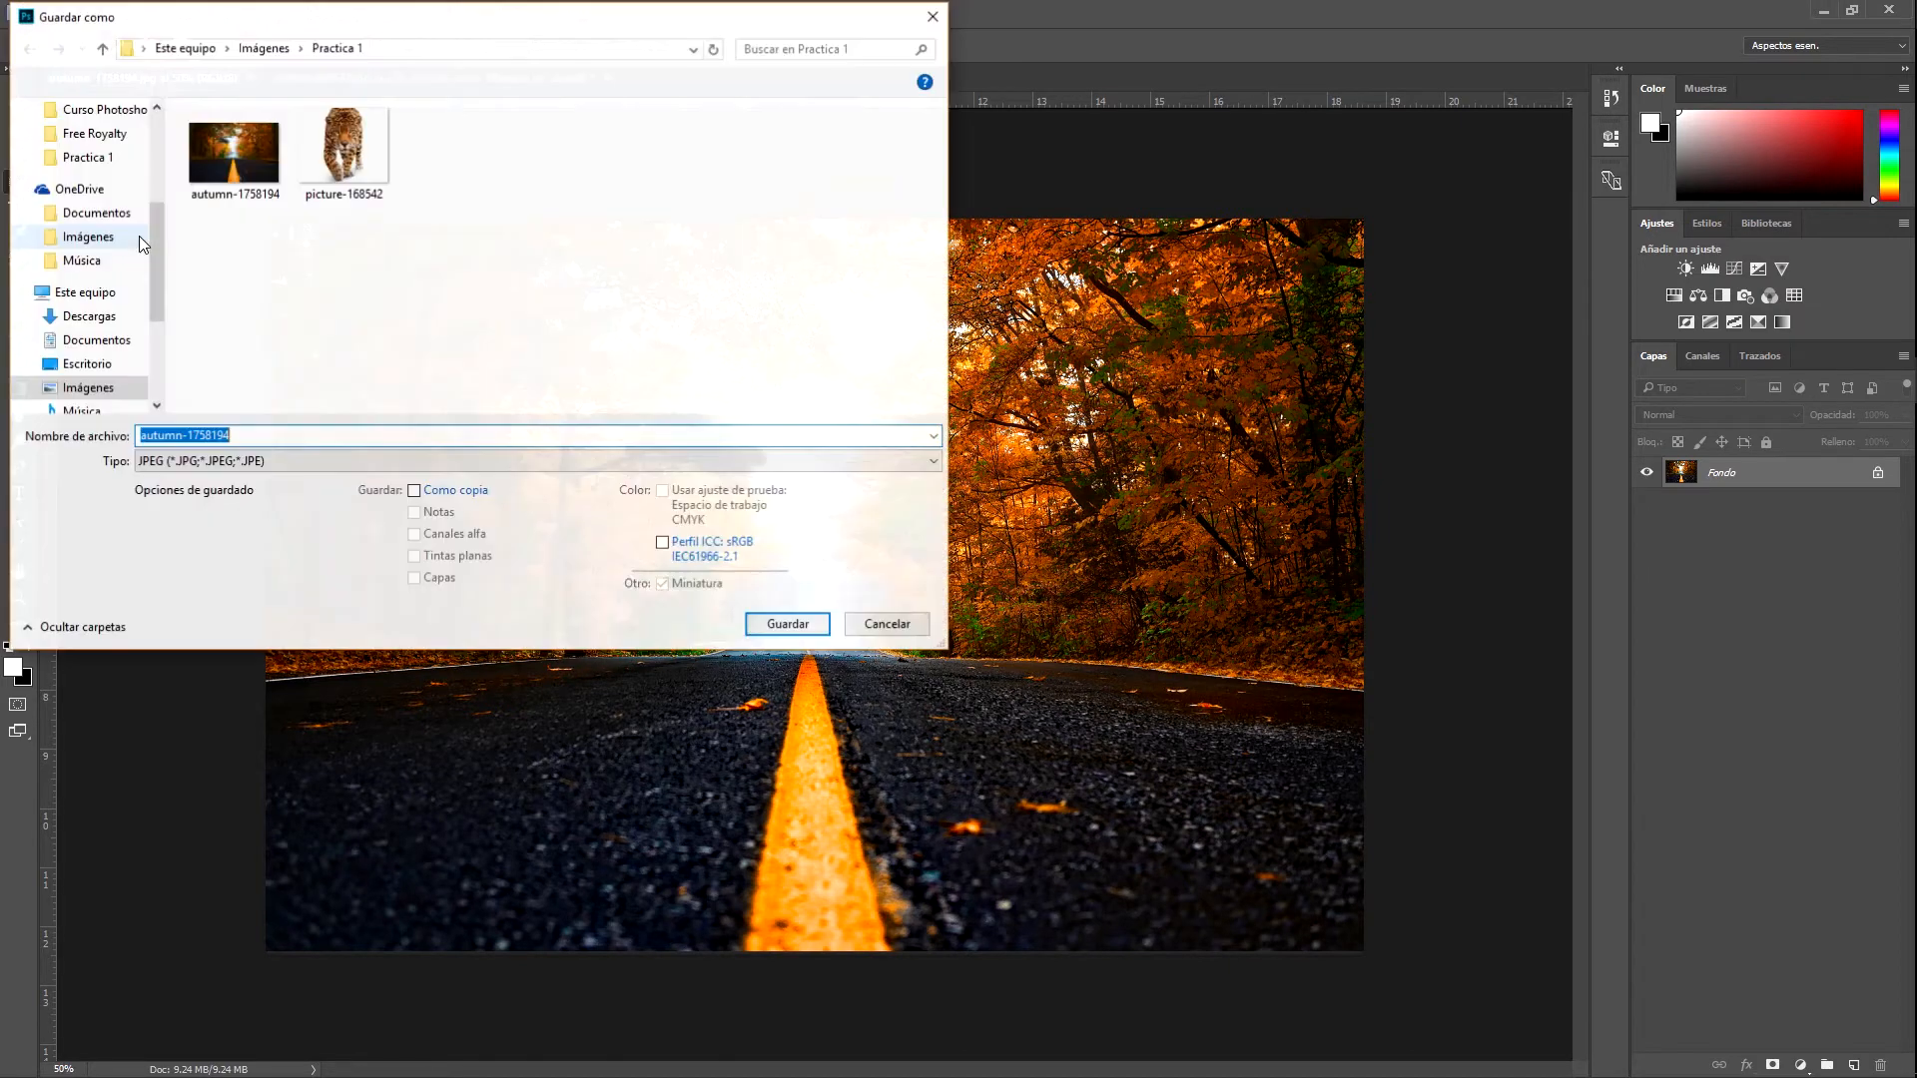
{"action": "left_click", "coordinate": [220, 463]}
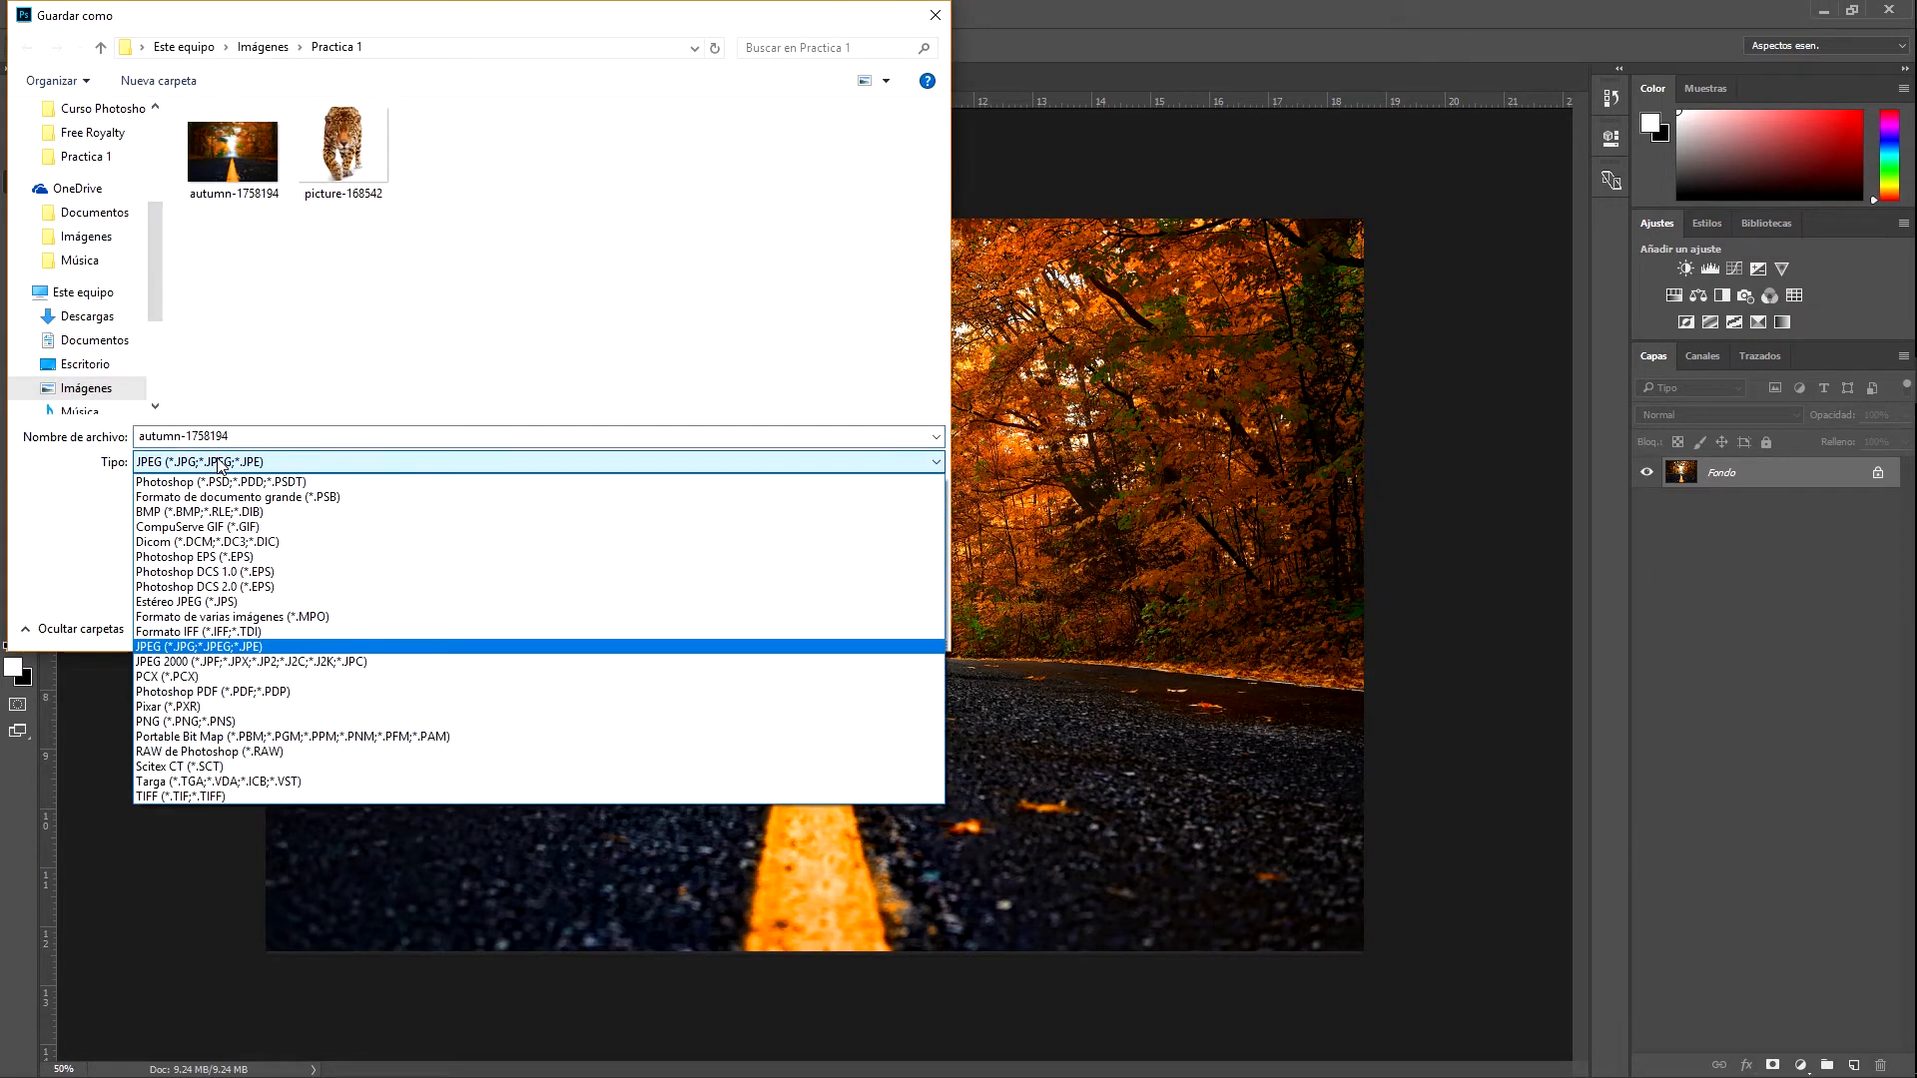
{"action": "left_click", "coordinate": [244, 483]}
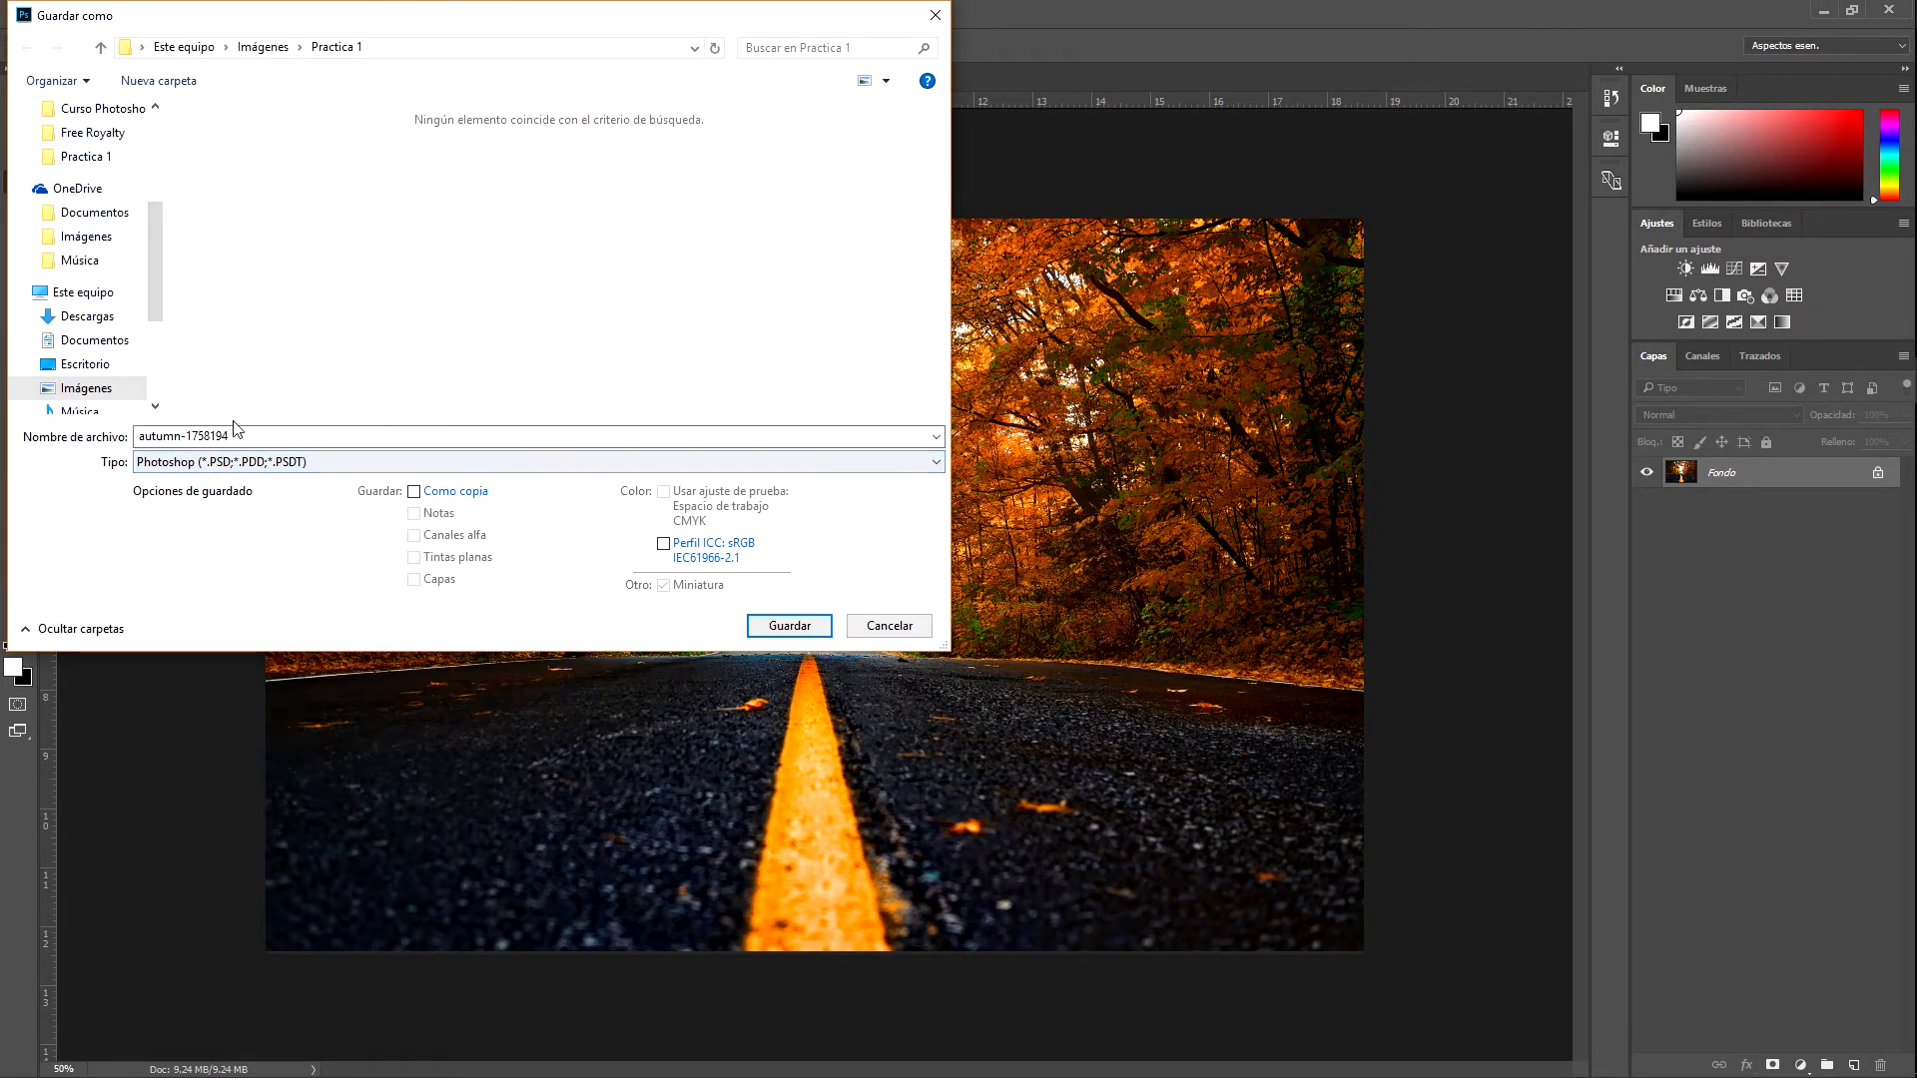
{"action": "type", "text": "Practica 1"}
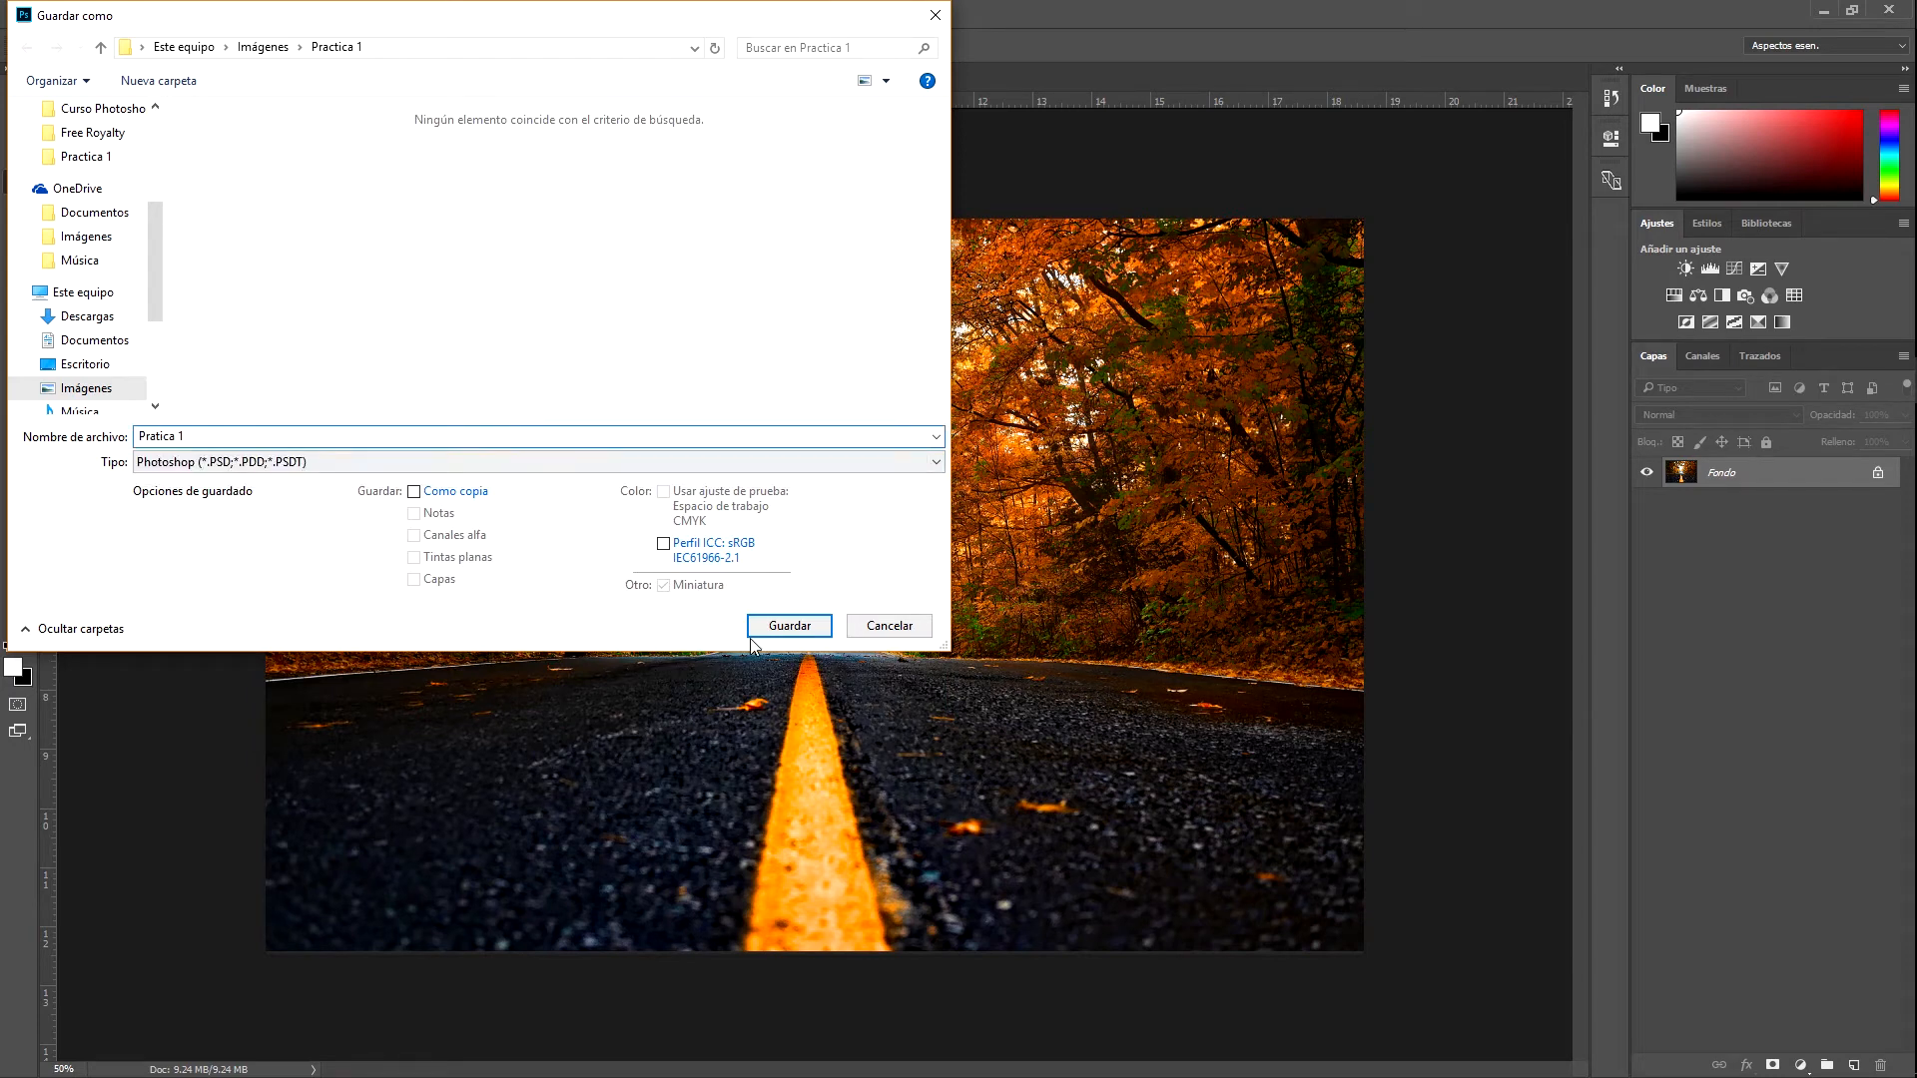
{"action": "left_click", "coordinate": [796, 625]}
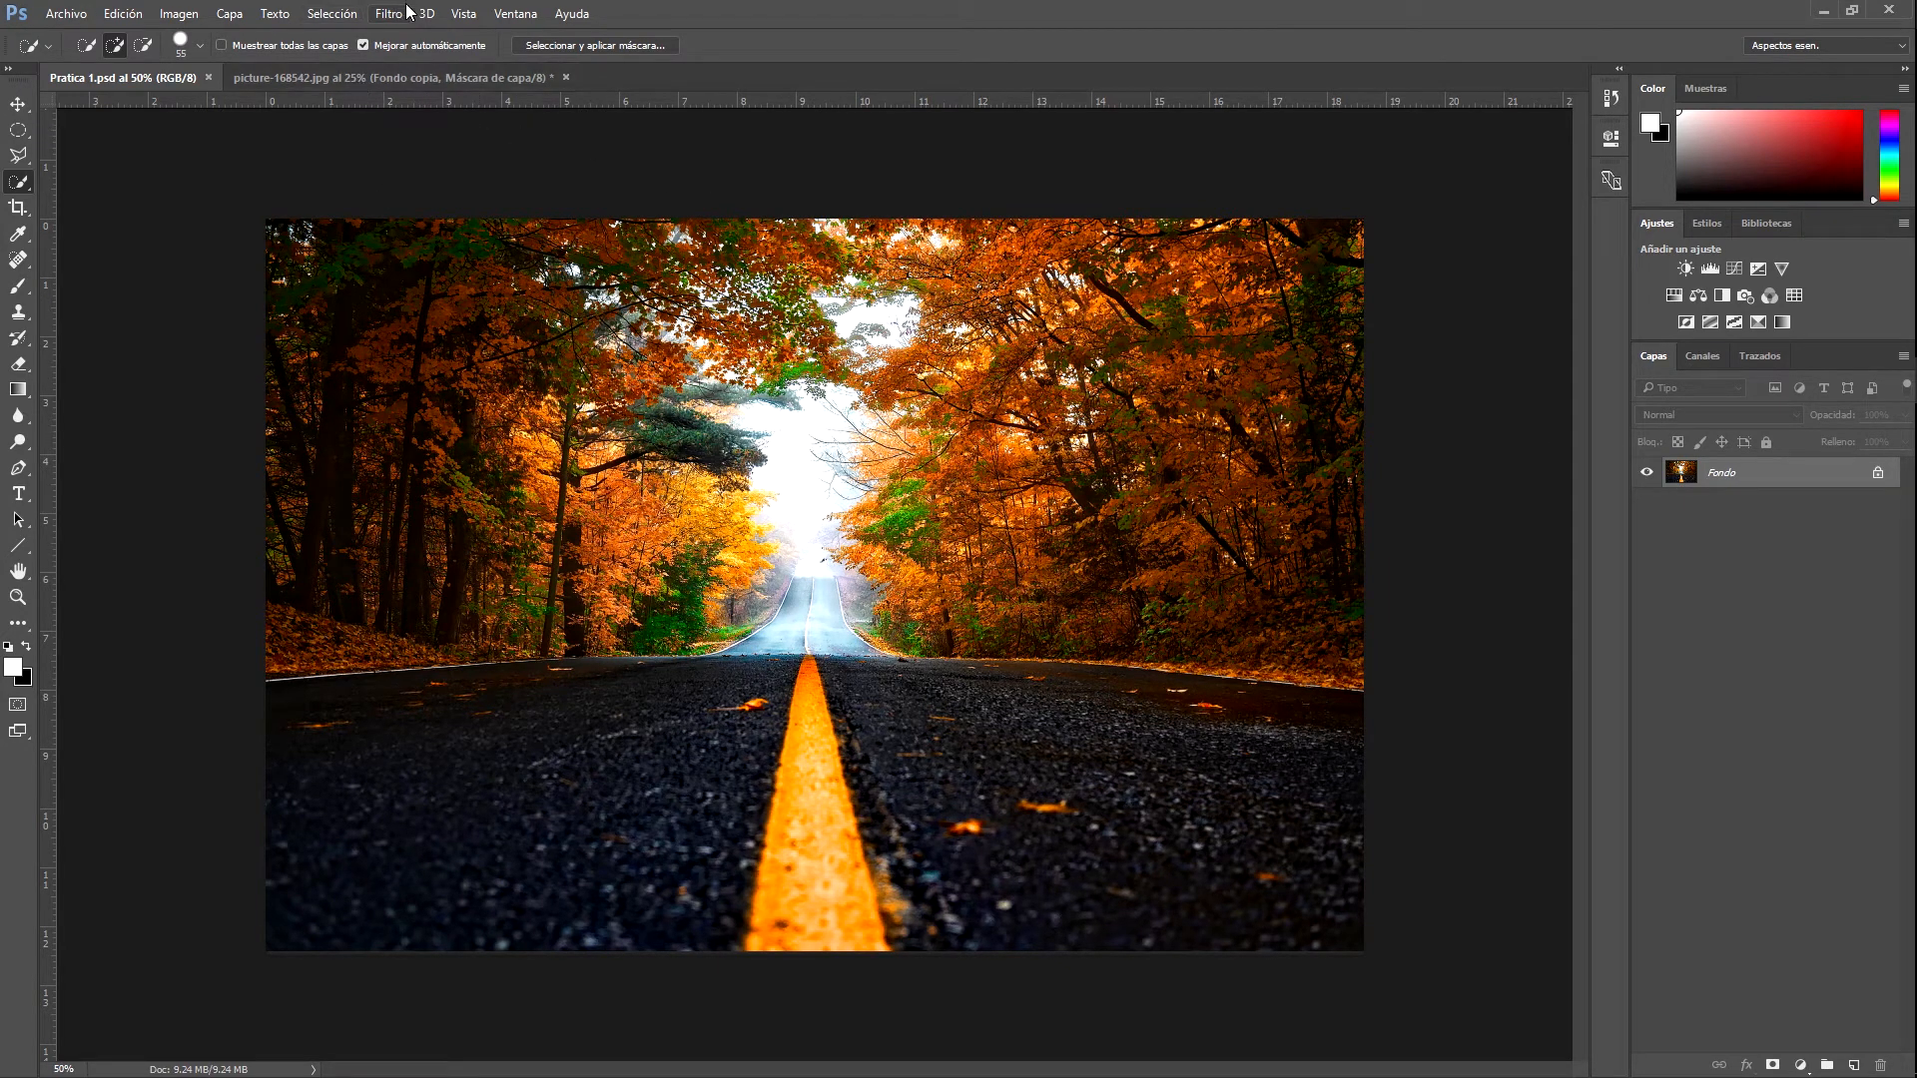
Arrange the road and jaguar documents side by side with the two-up vertical layout (Vertical de 2 hojas)
{"action": "left_click", "coordinate": [515, 13]}
{"action": "left_click", "coordinate": [515, 13]}
{"action": "left_click", "coordinate": [515, 13]}
{"action": "mouse_move", "coordinate": [557, 40]}
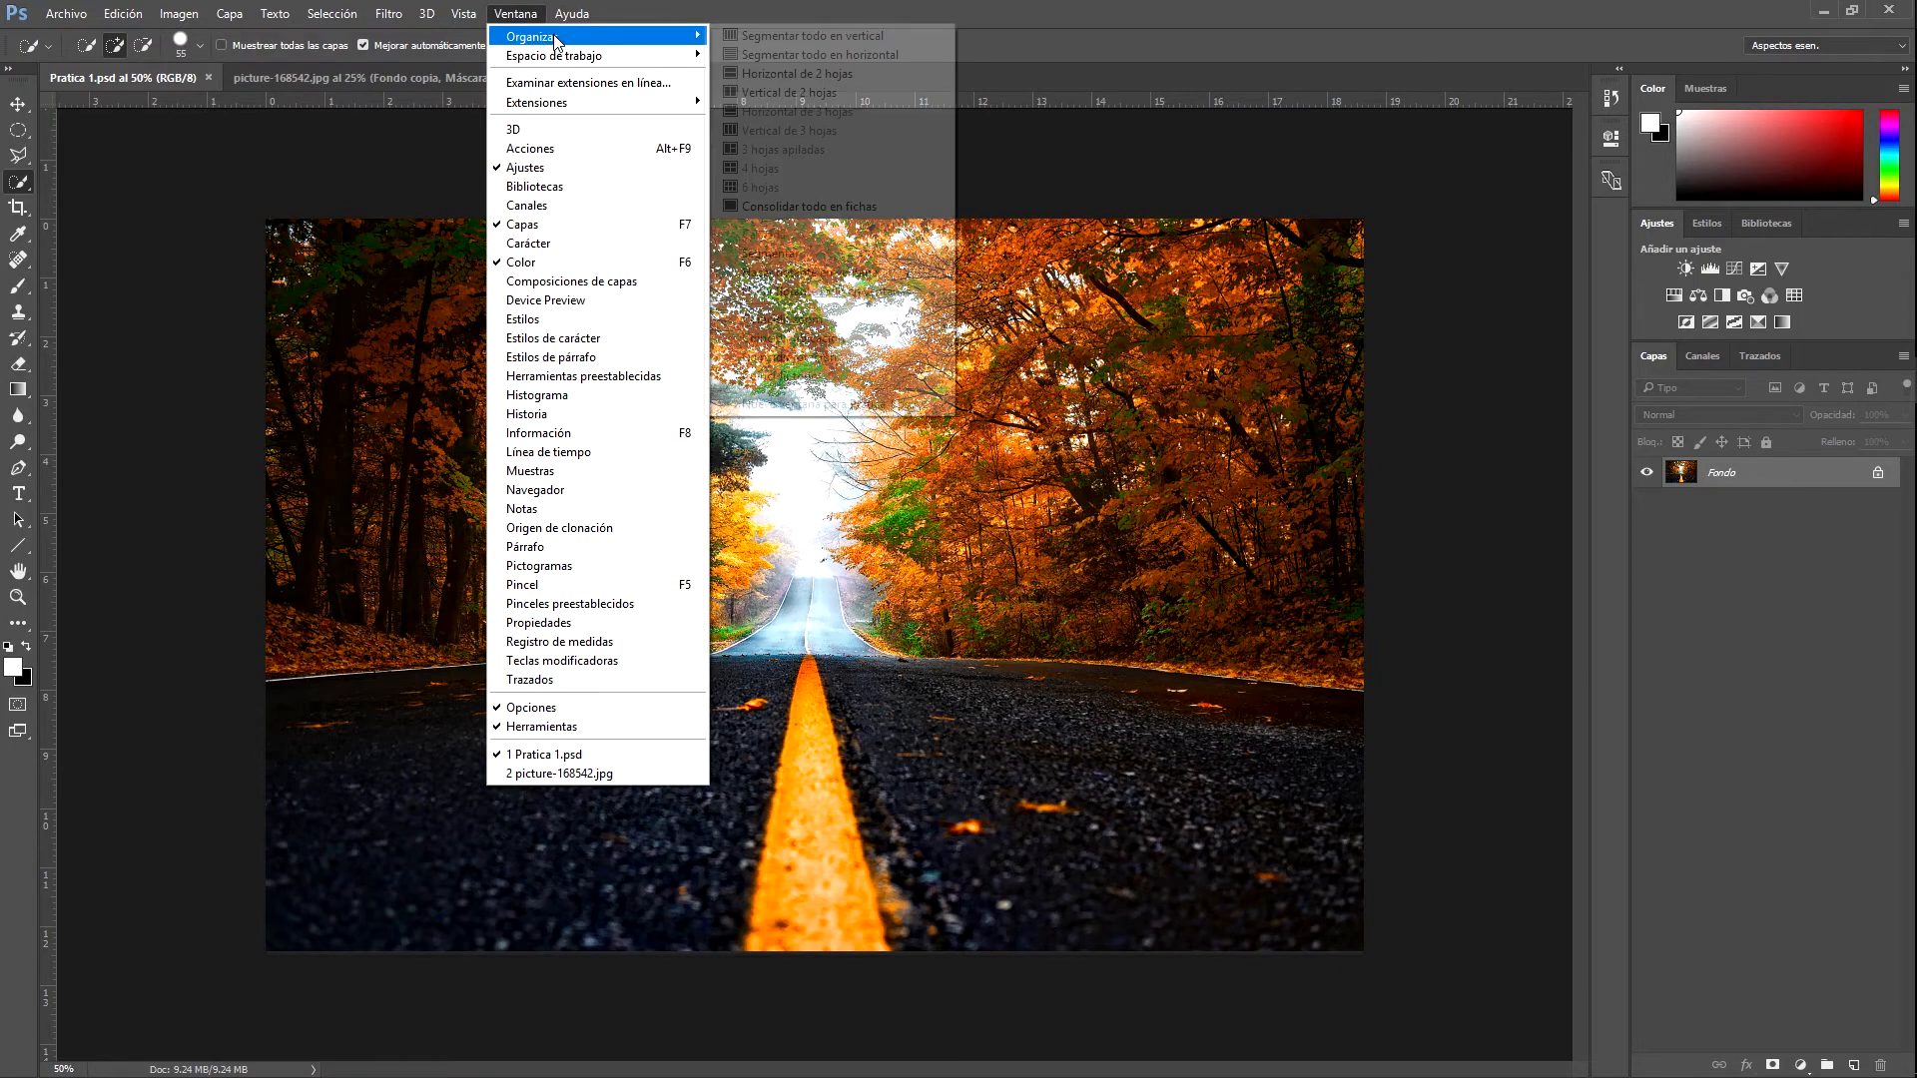
{"action": "left_click", "coordinate": [788, 92]}
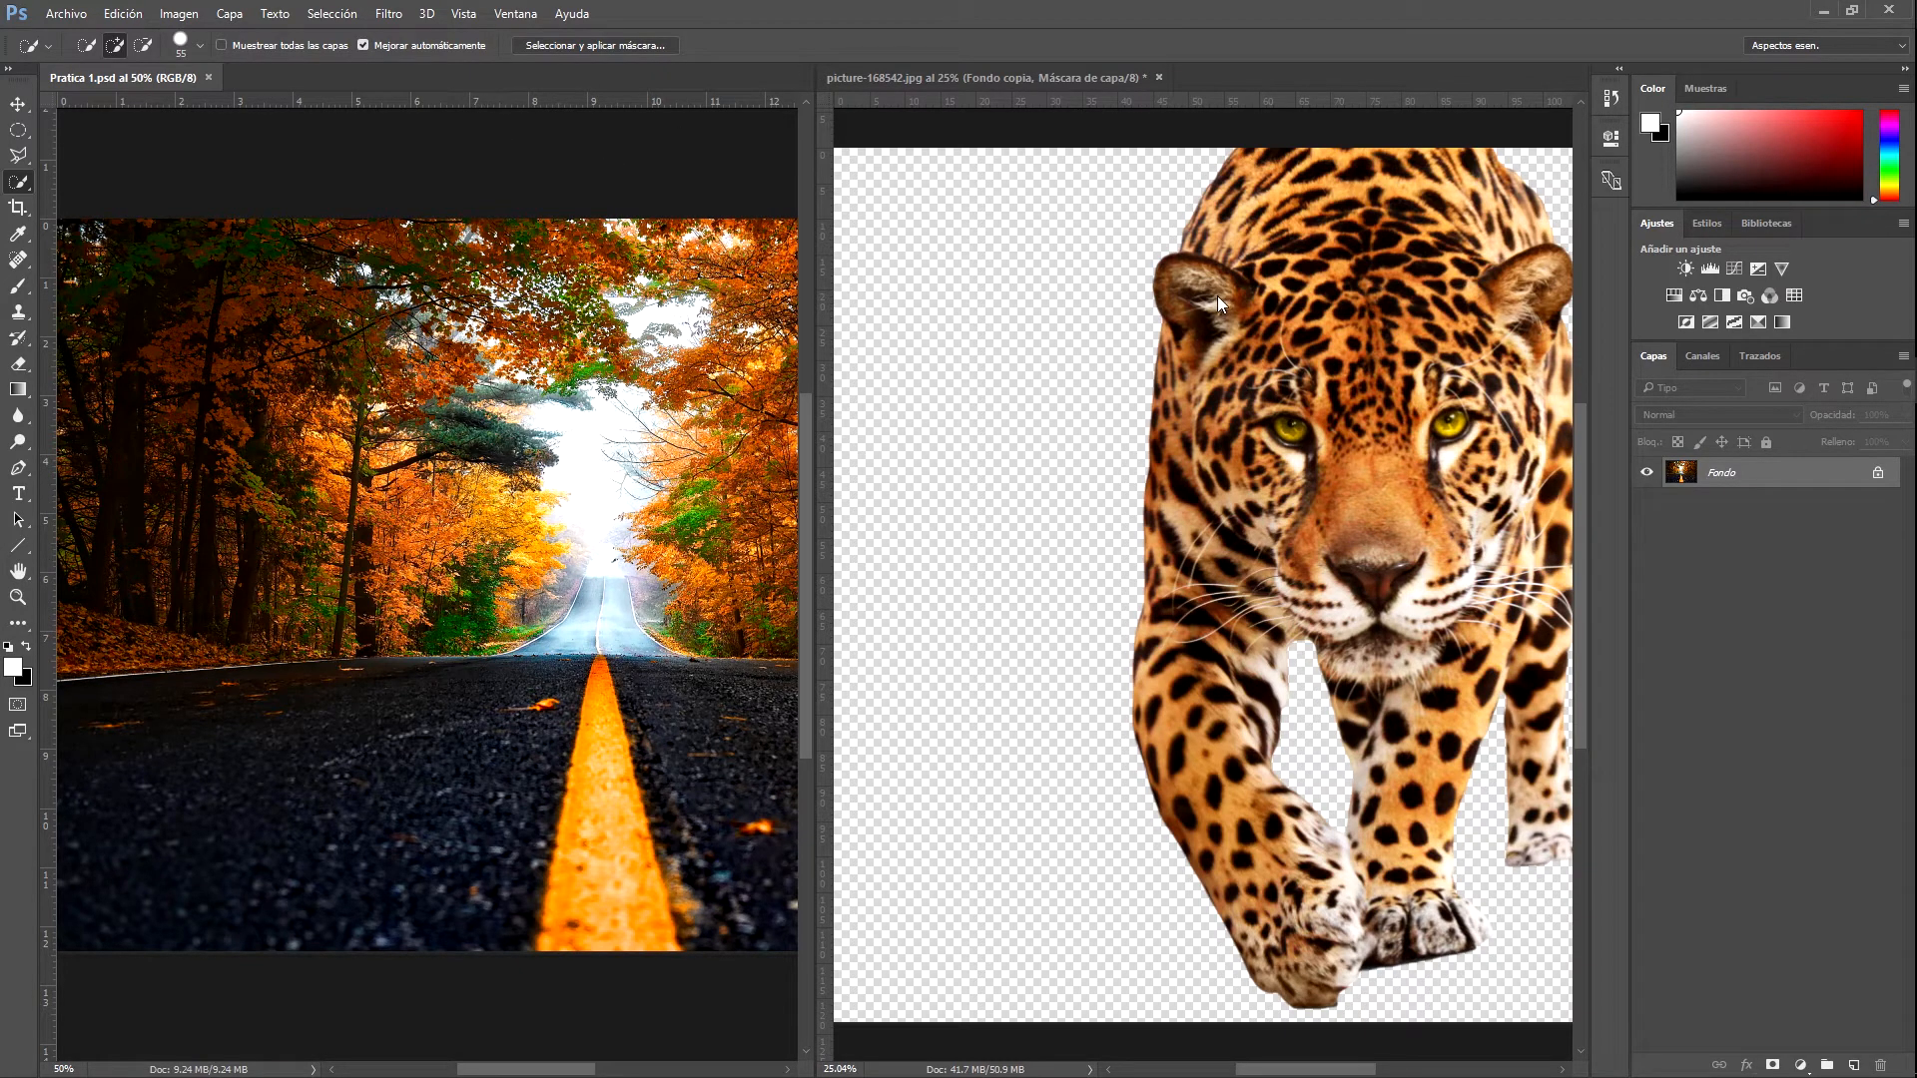
Load the jaguar layer's mask as a selection and move the selected cut-out into the Pratica 1 road document
{"action": "left_click", "coordinate": [1056, 80]}
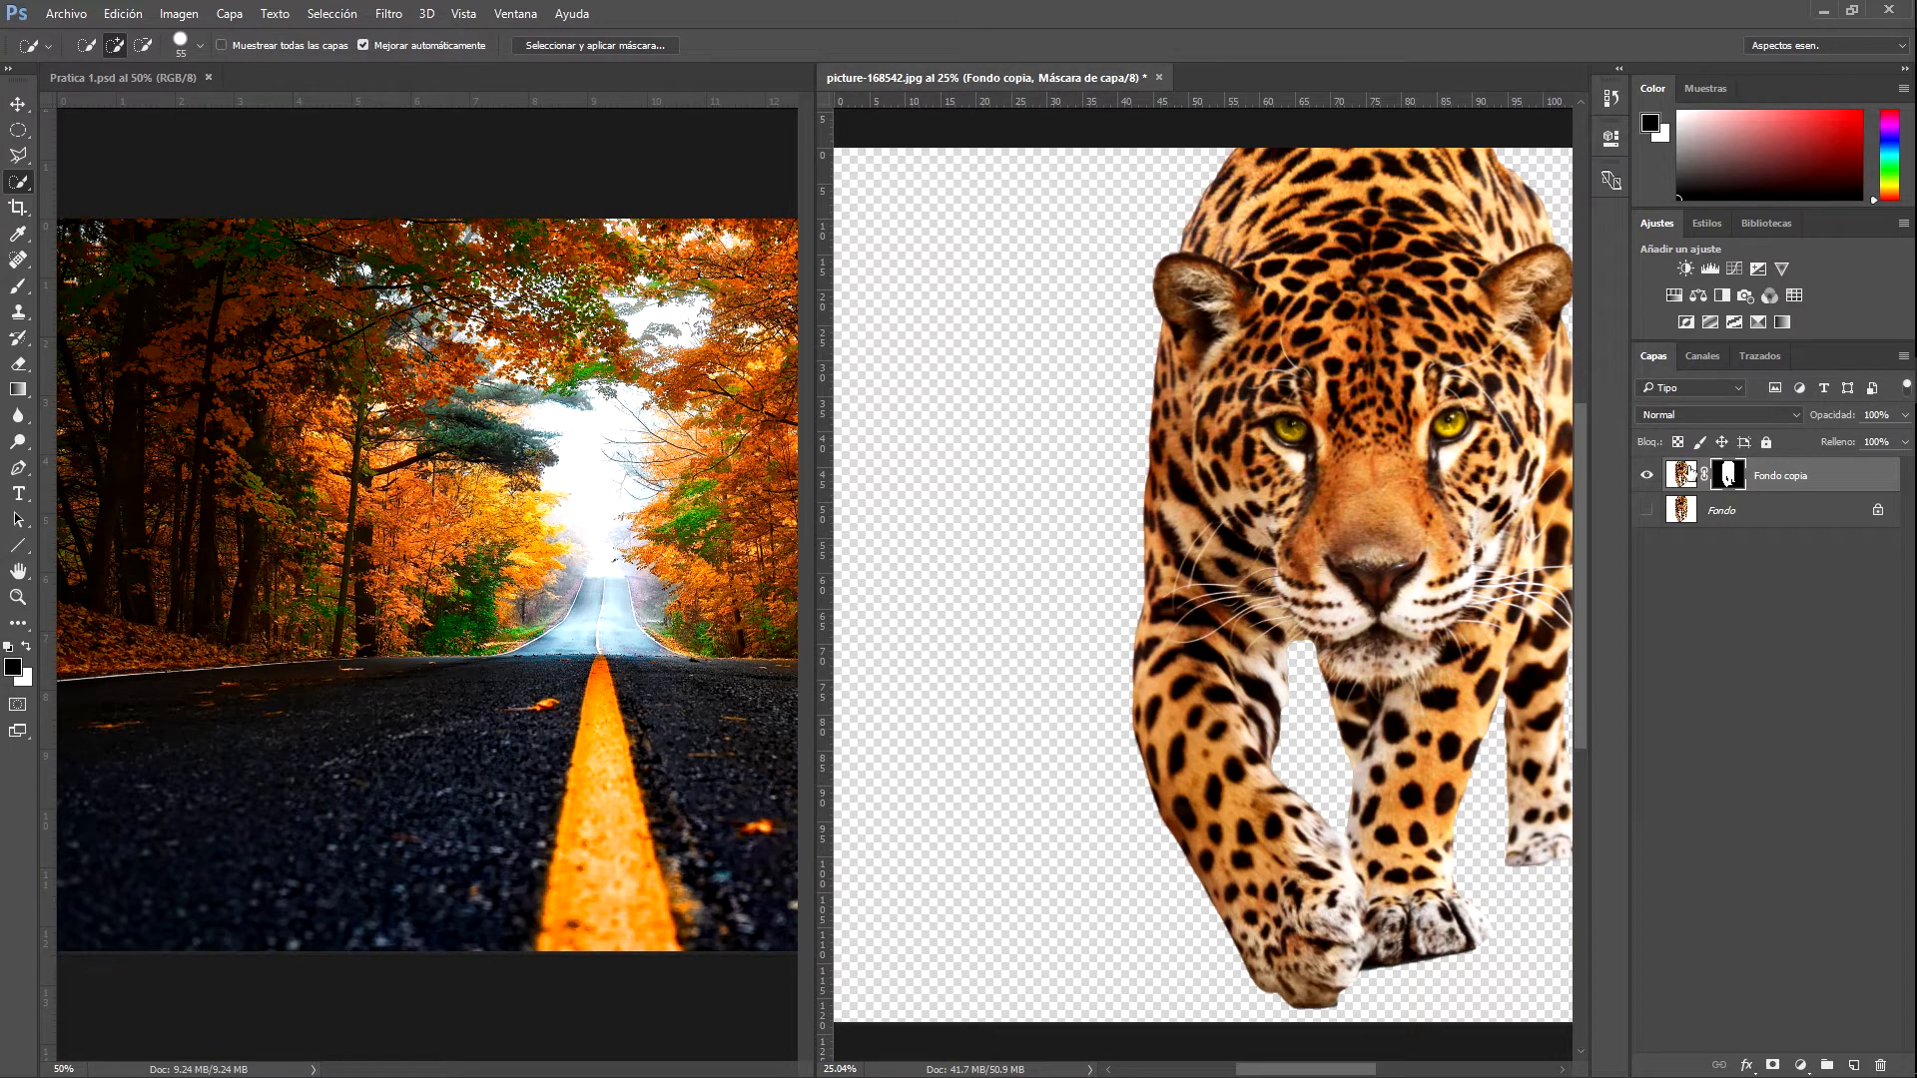
{"action": "left_click", "coordinate": [1687, 474]}
{"action": "left_click", "coordinate": [1727, 476], "text": "ctrl"}
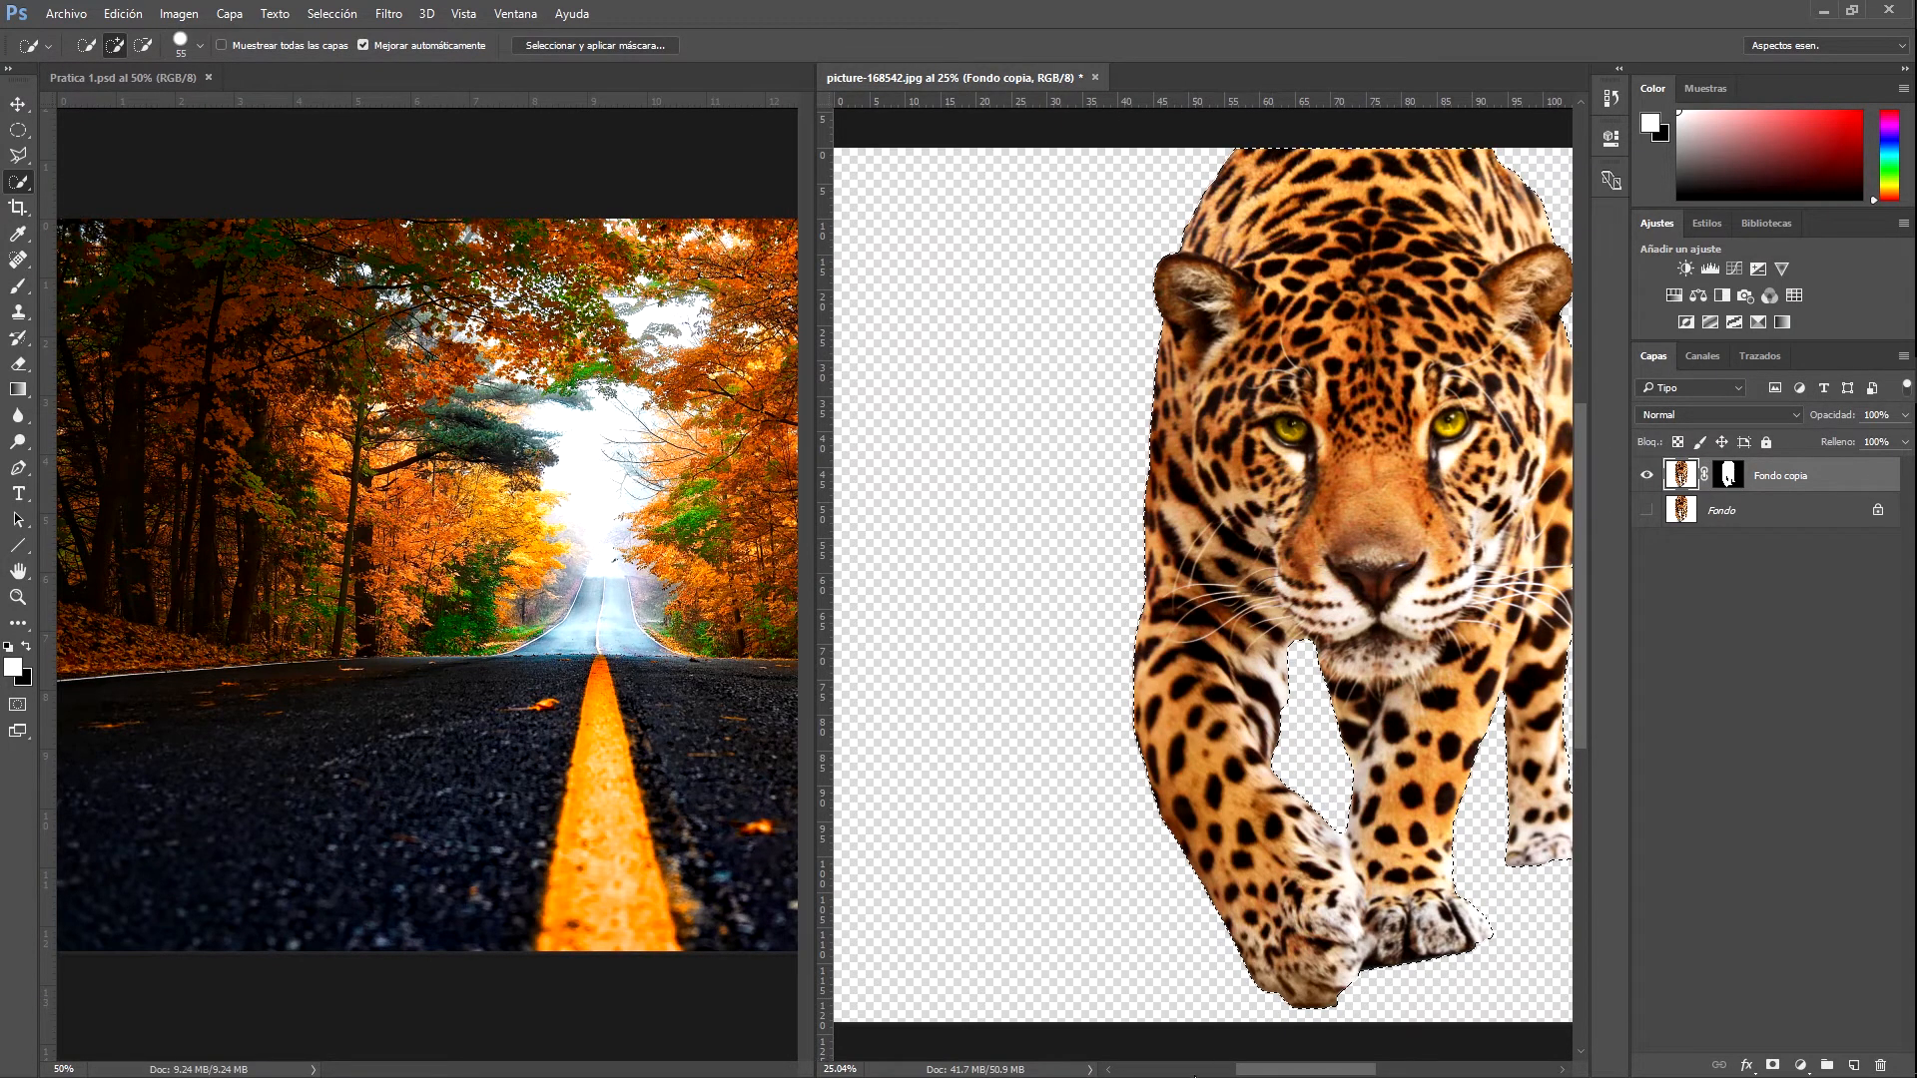
{"action": "left_click_drag", "start_coordinate": [1291, 1070], "coordinate": [1310, 1069]}
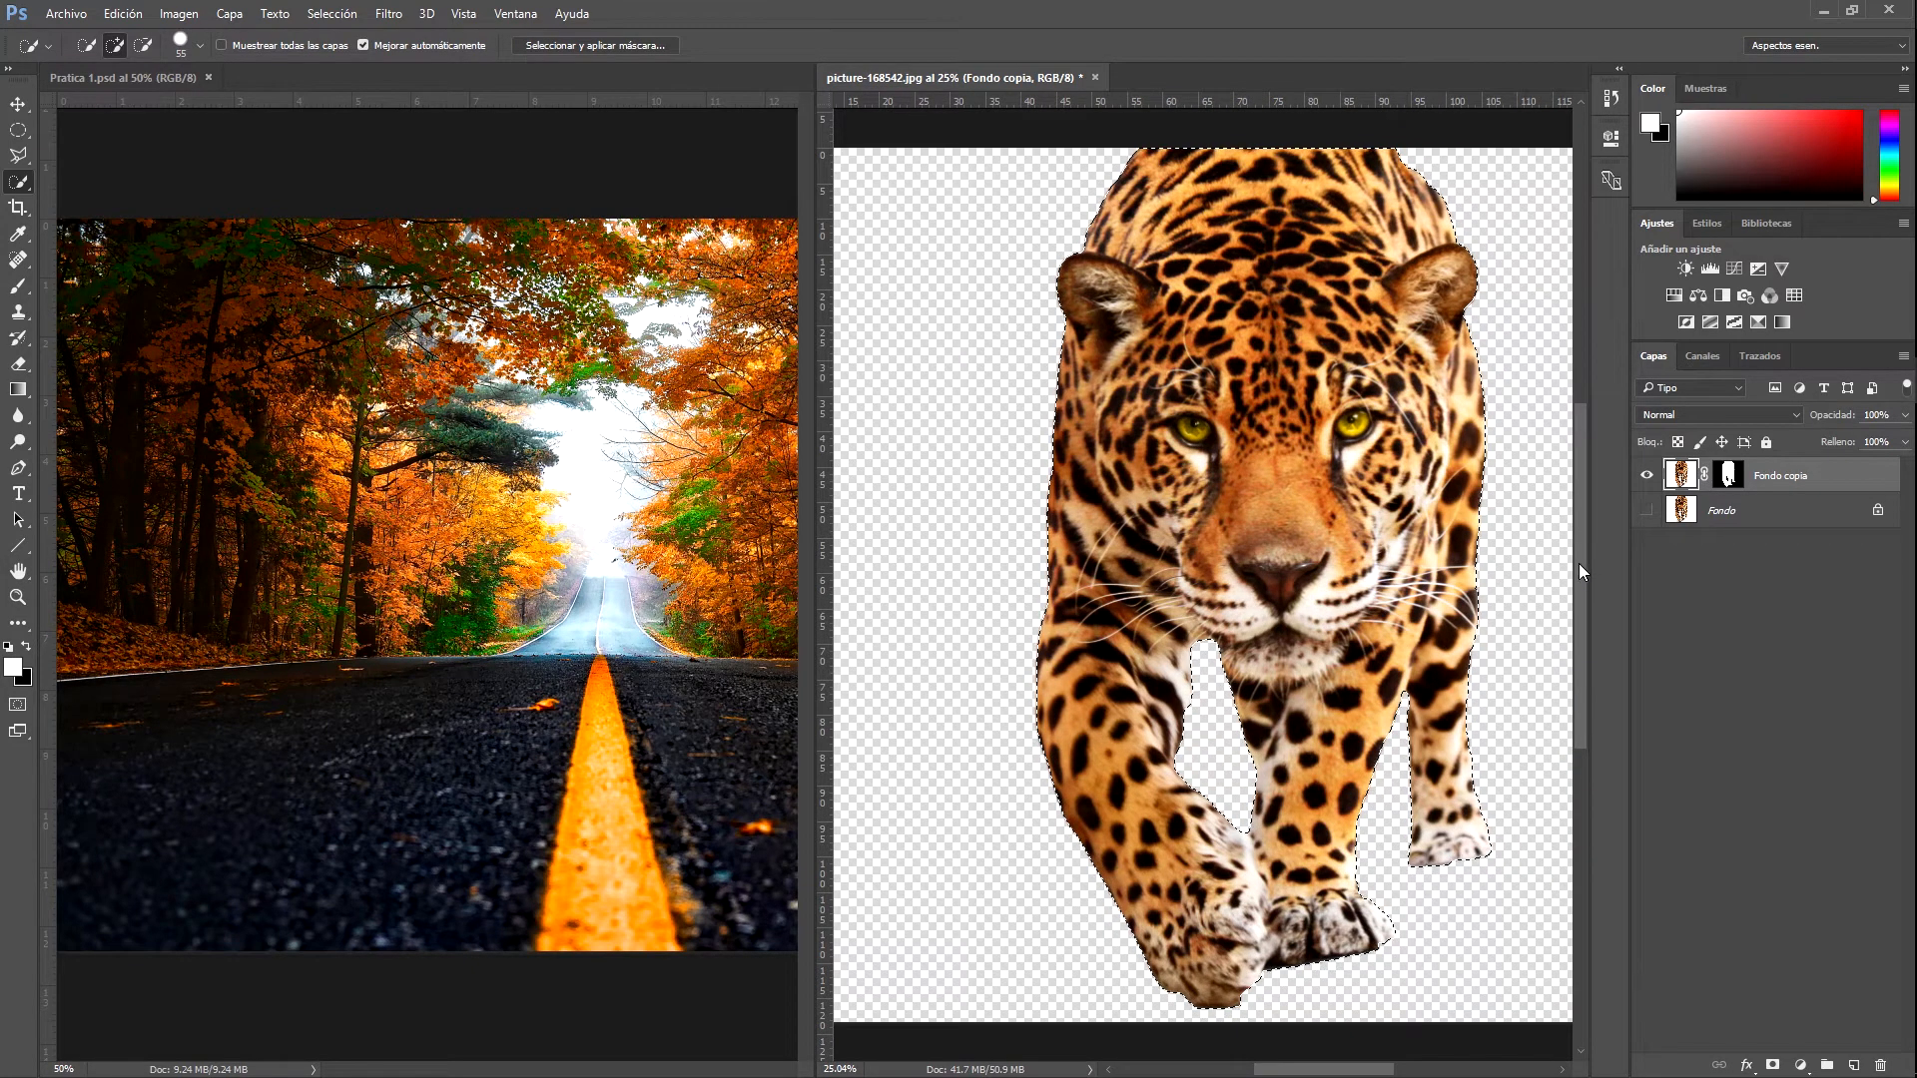
{"action": "mouse_move", "coordinate": [1580, 566]}
{"action": "left_mouse_down"}
{"action": "mouse_move", "coordinate": [1583, 533]}
{"action": "mouse_move", "coordinate": [1579, 568]}
{"action": "left_mouse_up"}
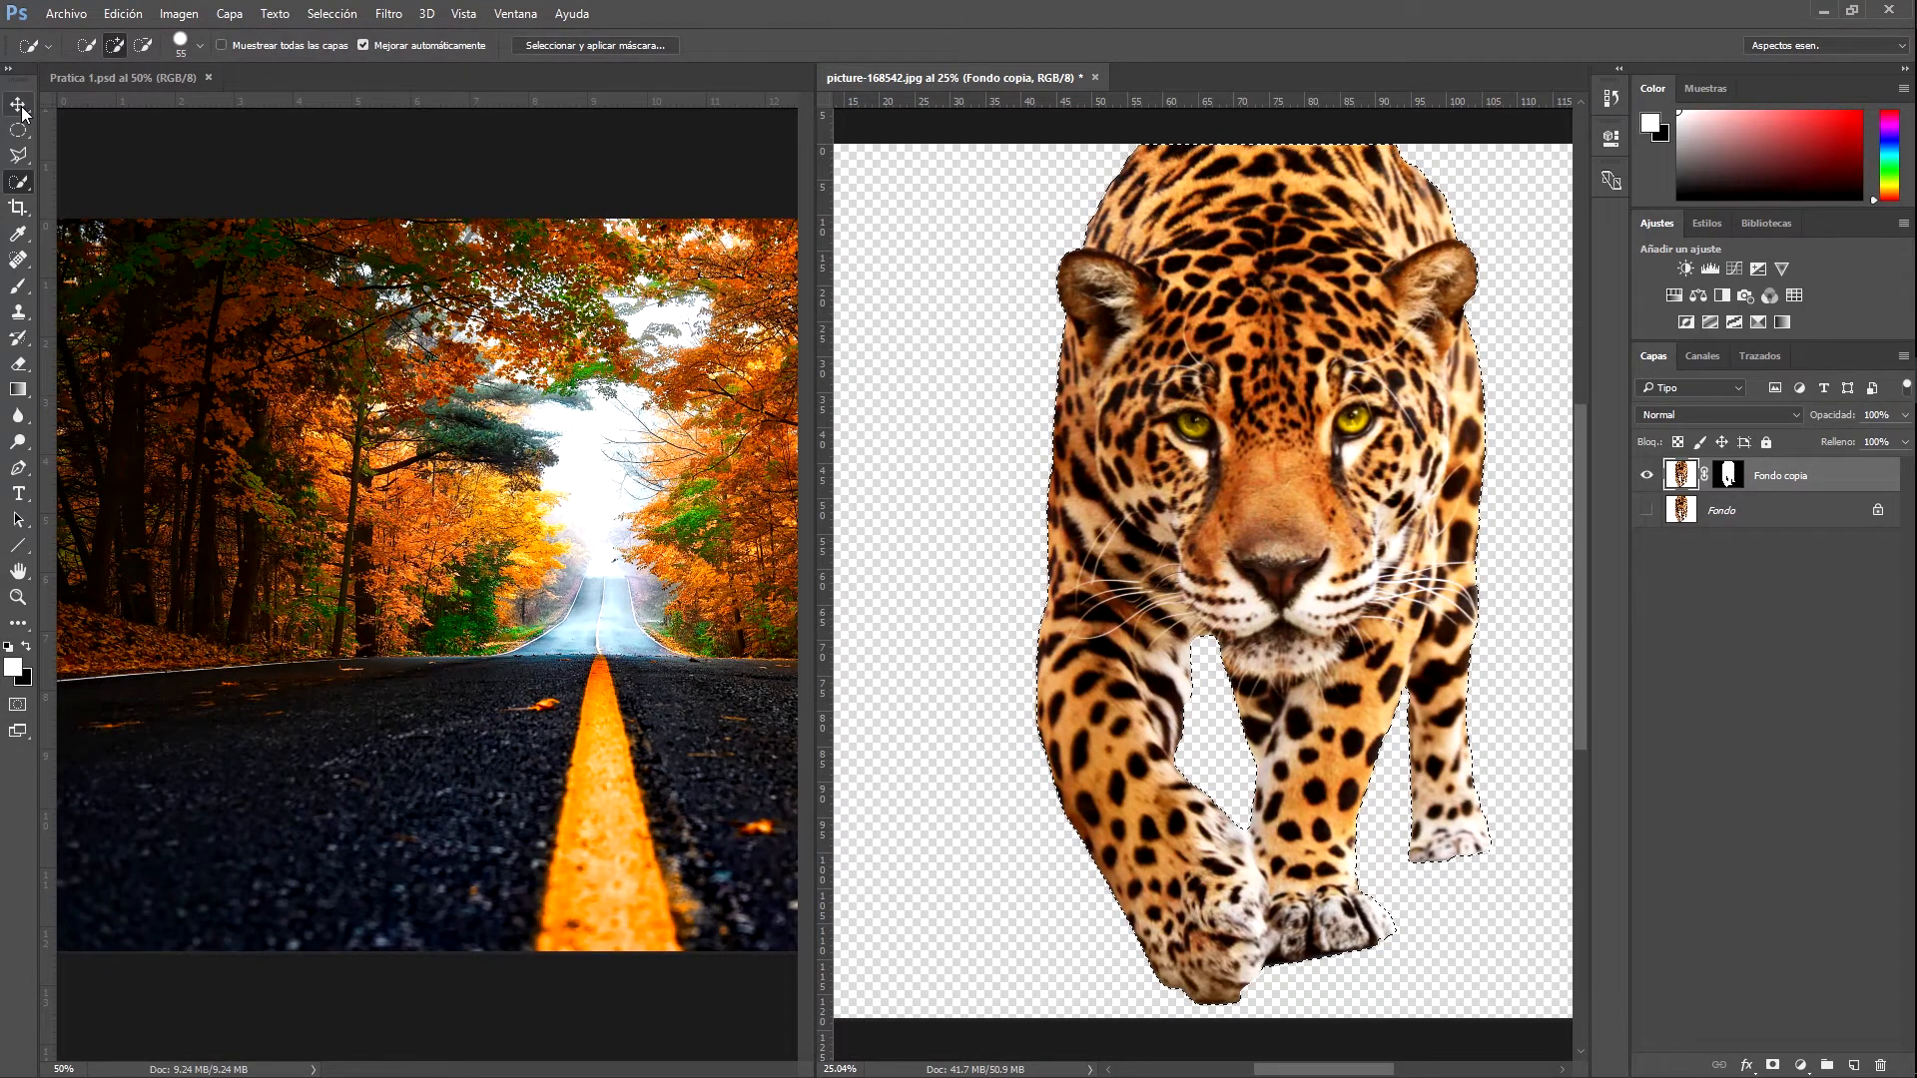
{"action": "left_click", "coordinate": [20, 106]}
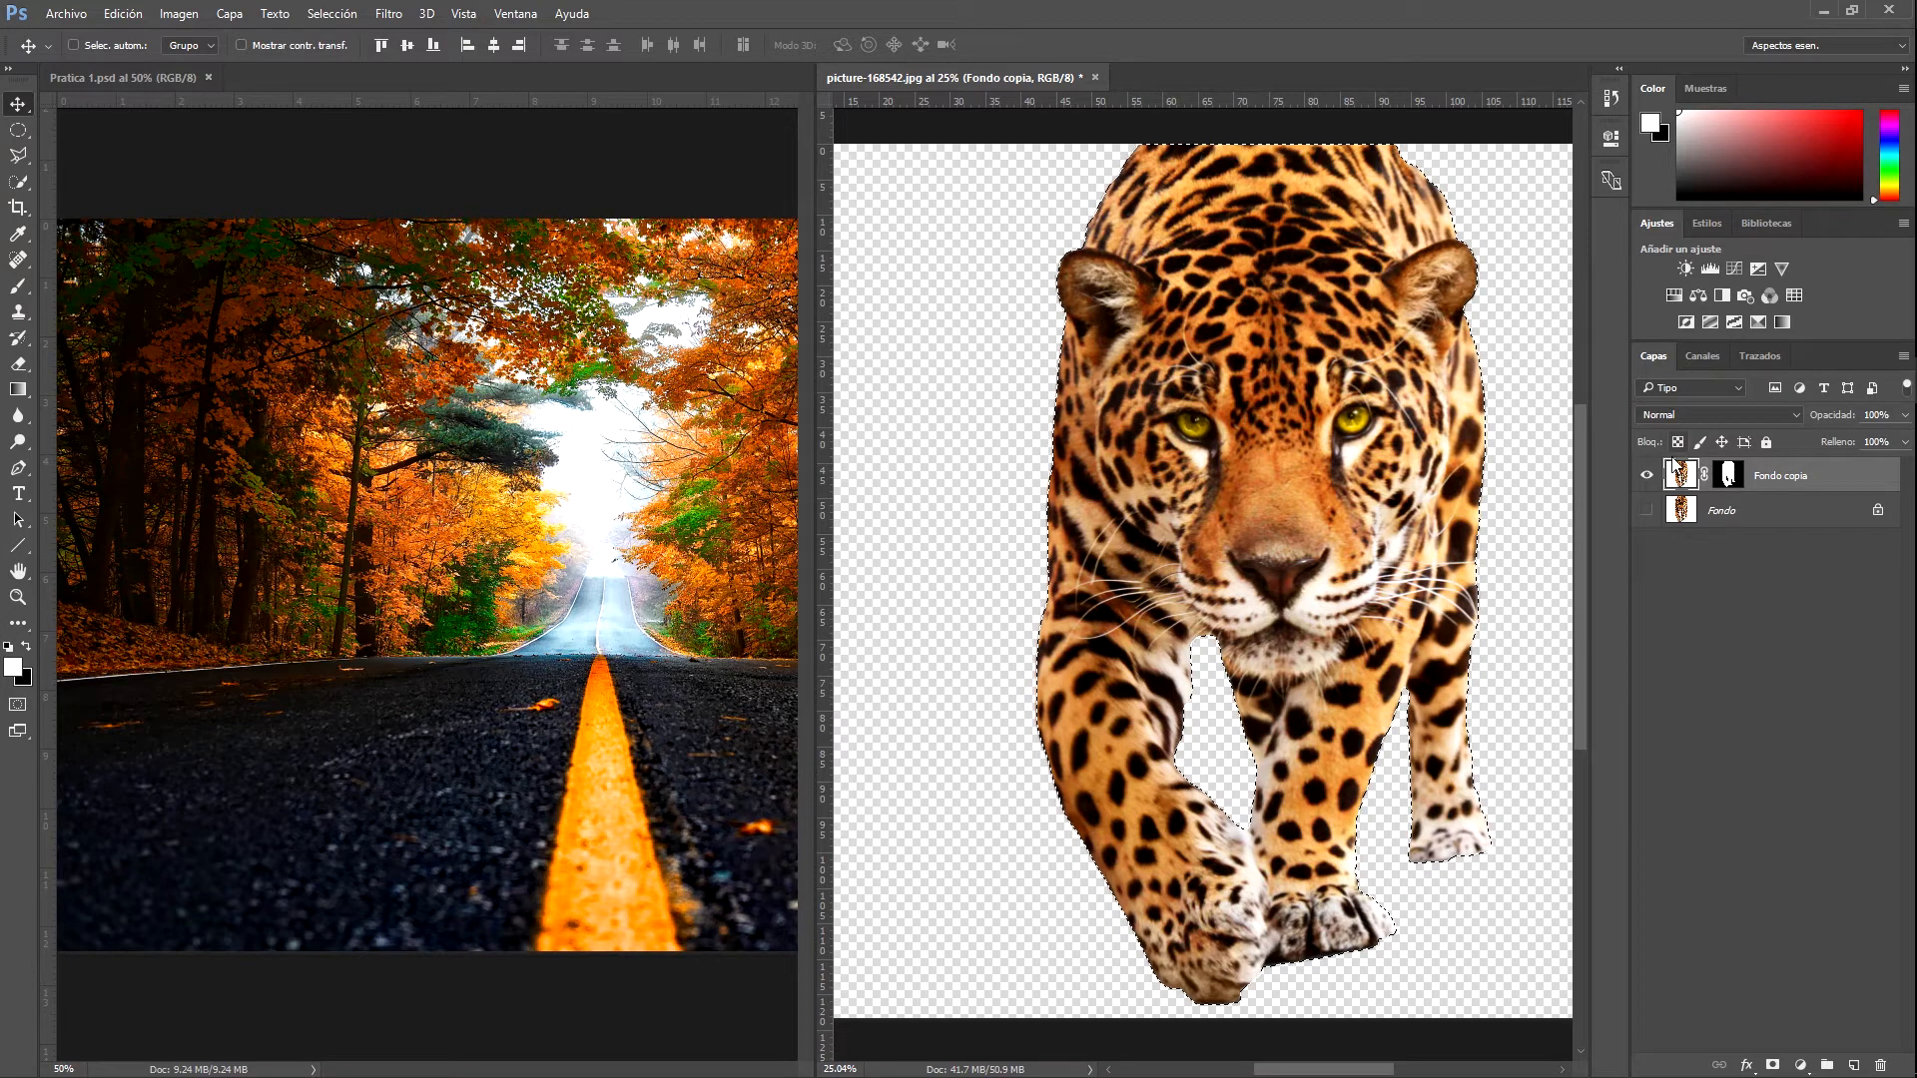
{"action": "left_click_drag", "start_coordinate": [1187, 477], "coordinate": [492, 422]}
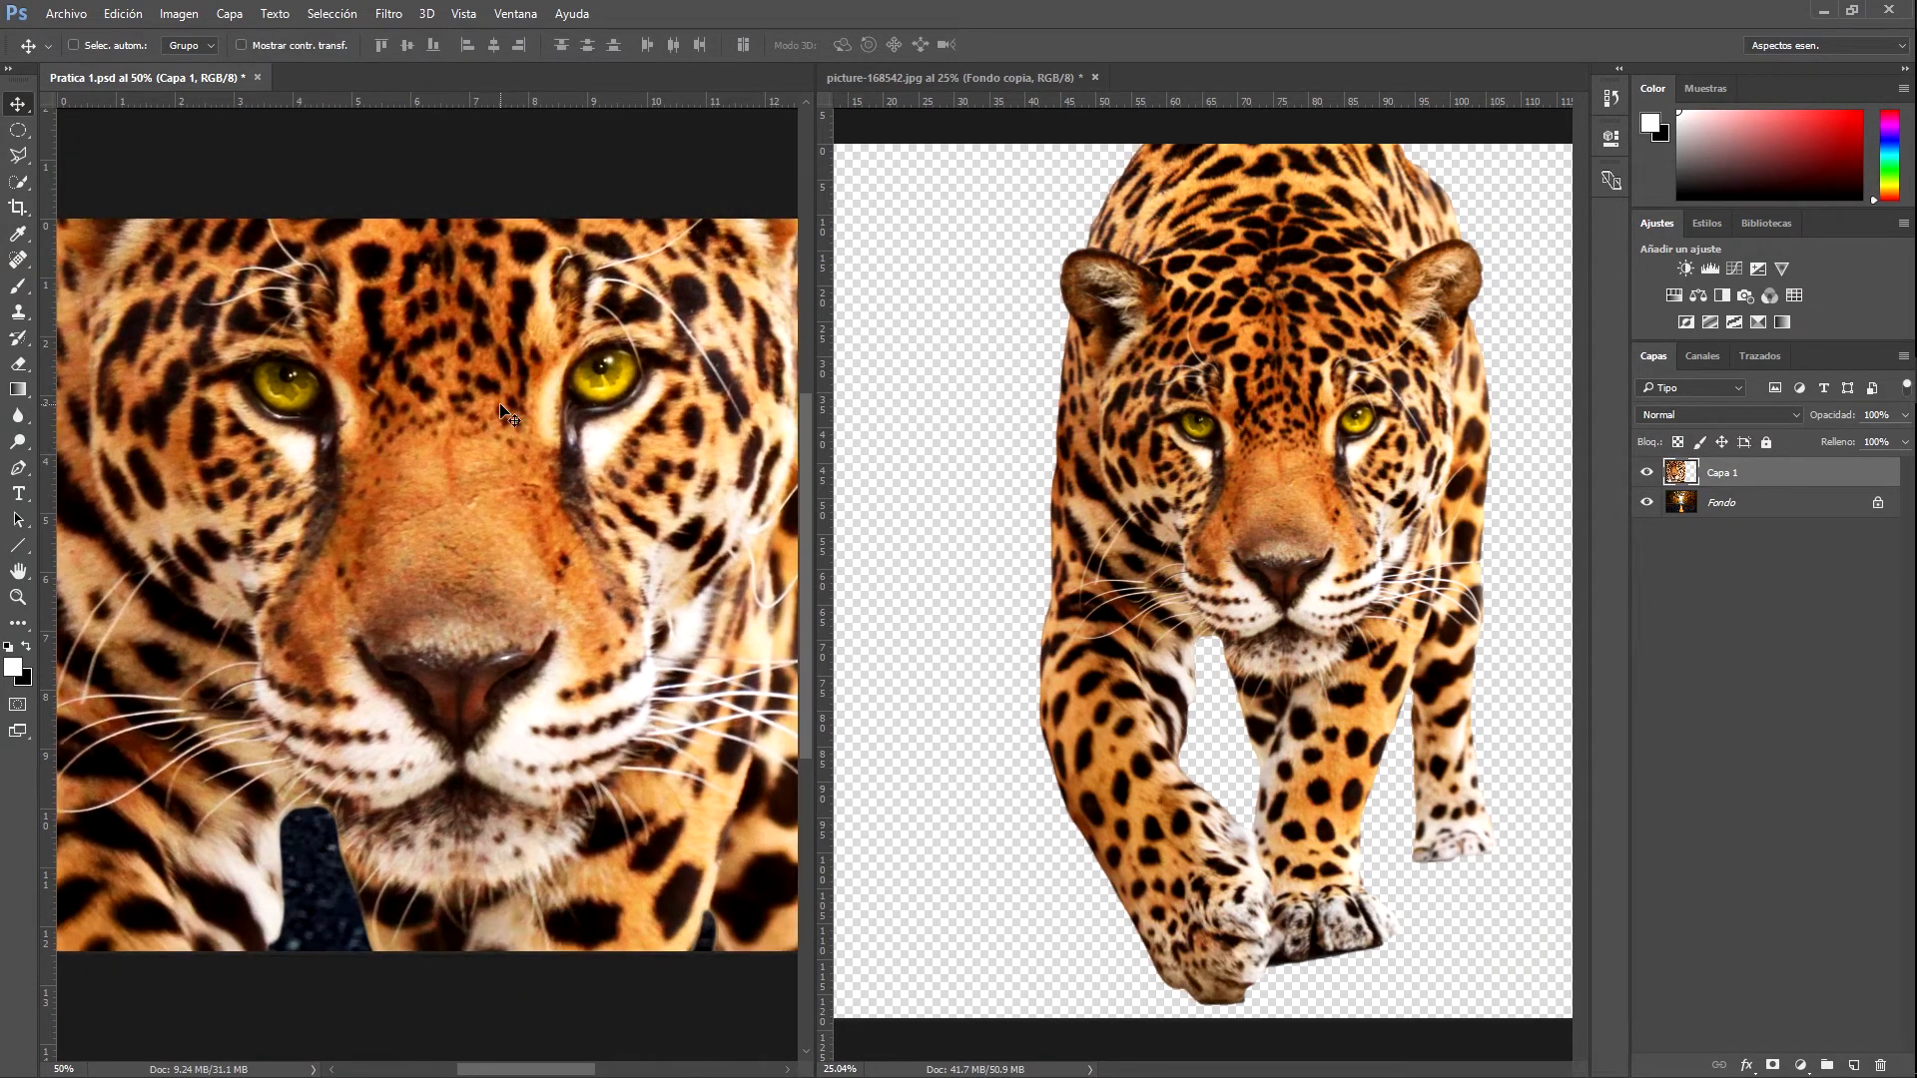
Consolidate all documents into tabs and move the jaguar layer toward the horizontal centre of the road image
{"action": "left_click", "coordinate": [510, 22]}
{"action": "mouse_move", "coordinate": [695, 38]}
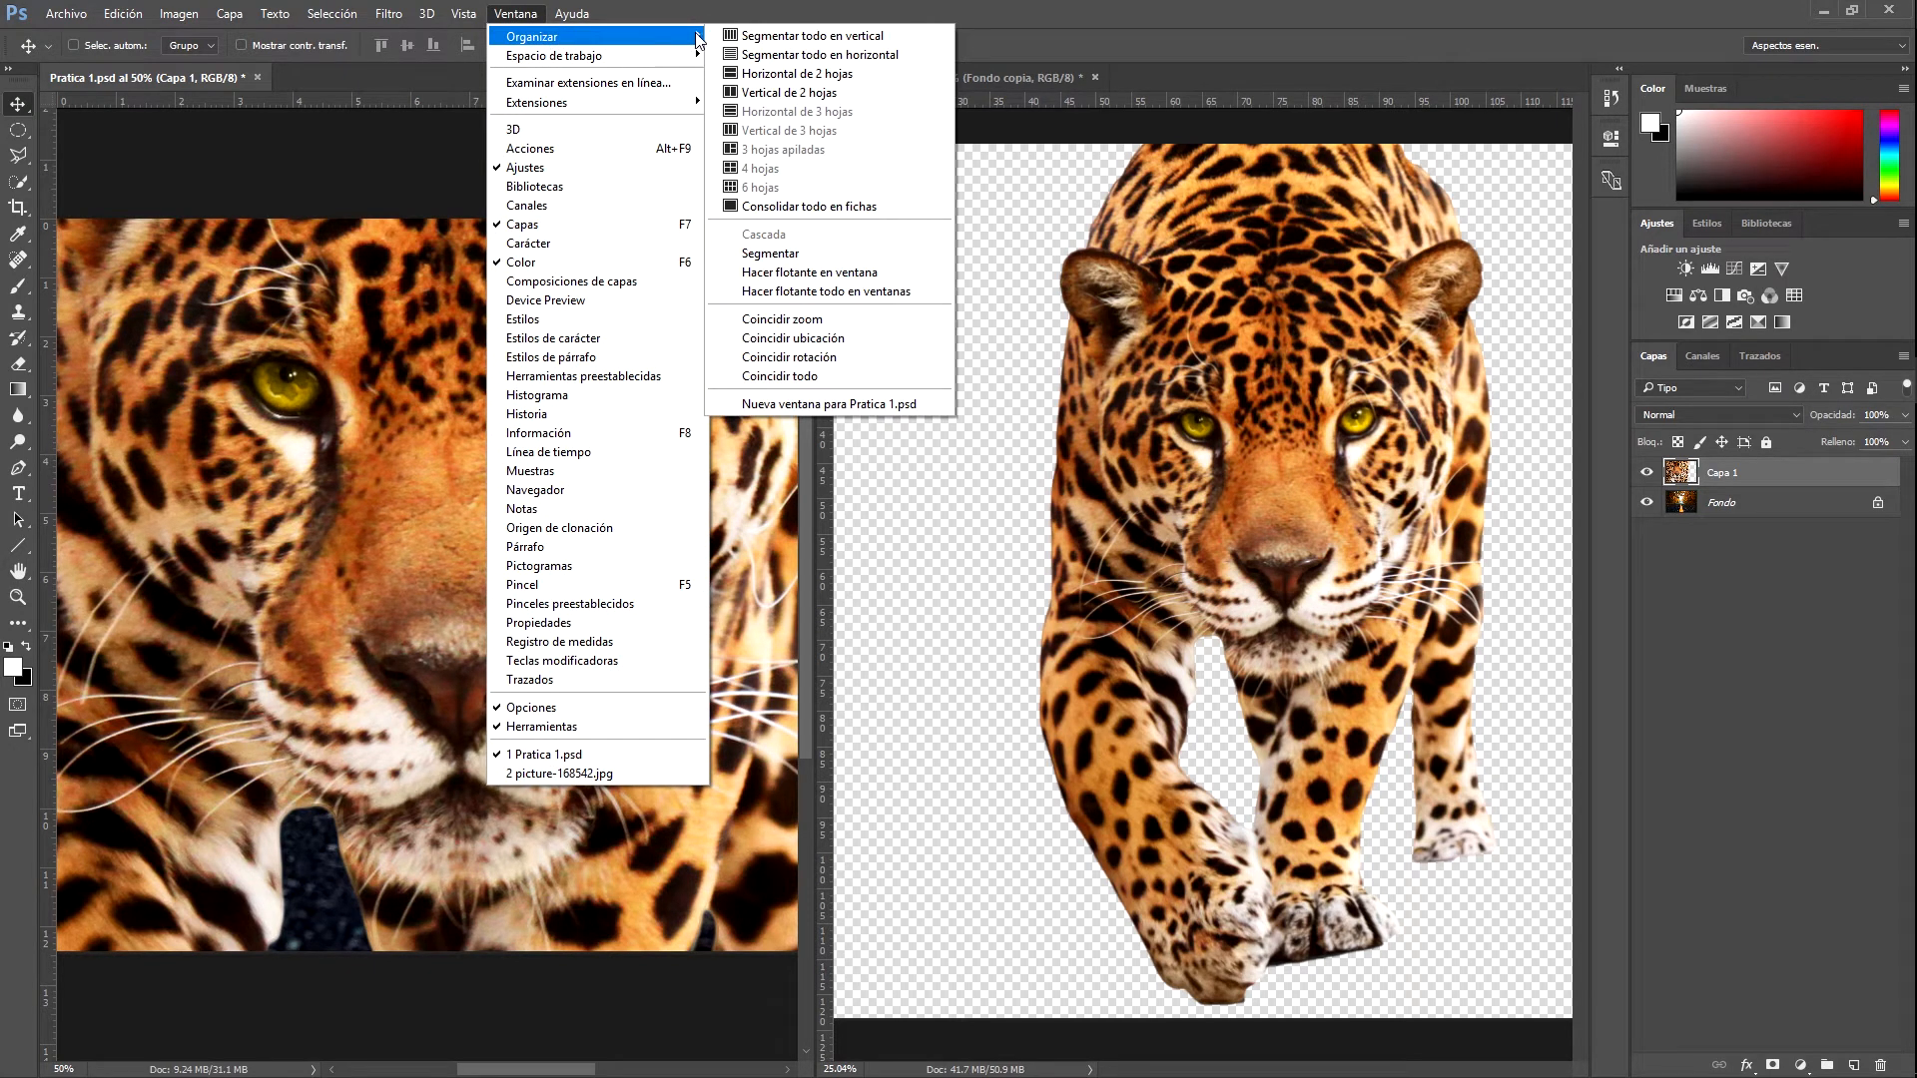
{"action": "left_click", "coordinate": [823, 206]}
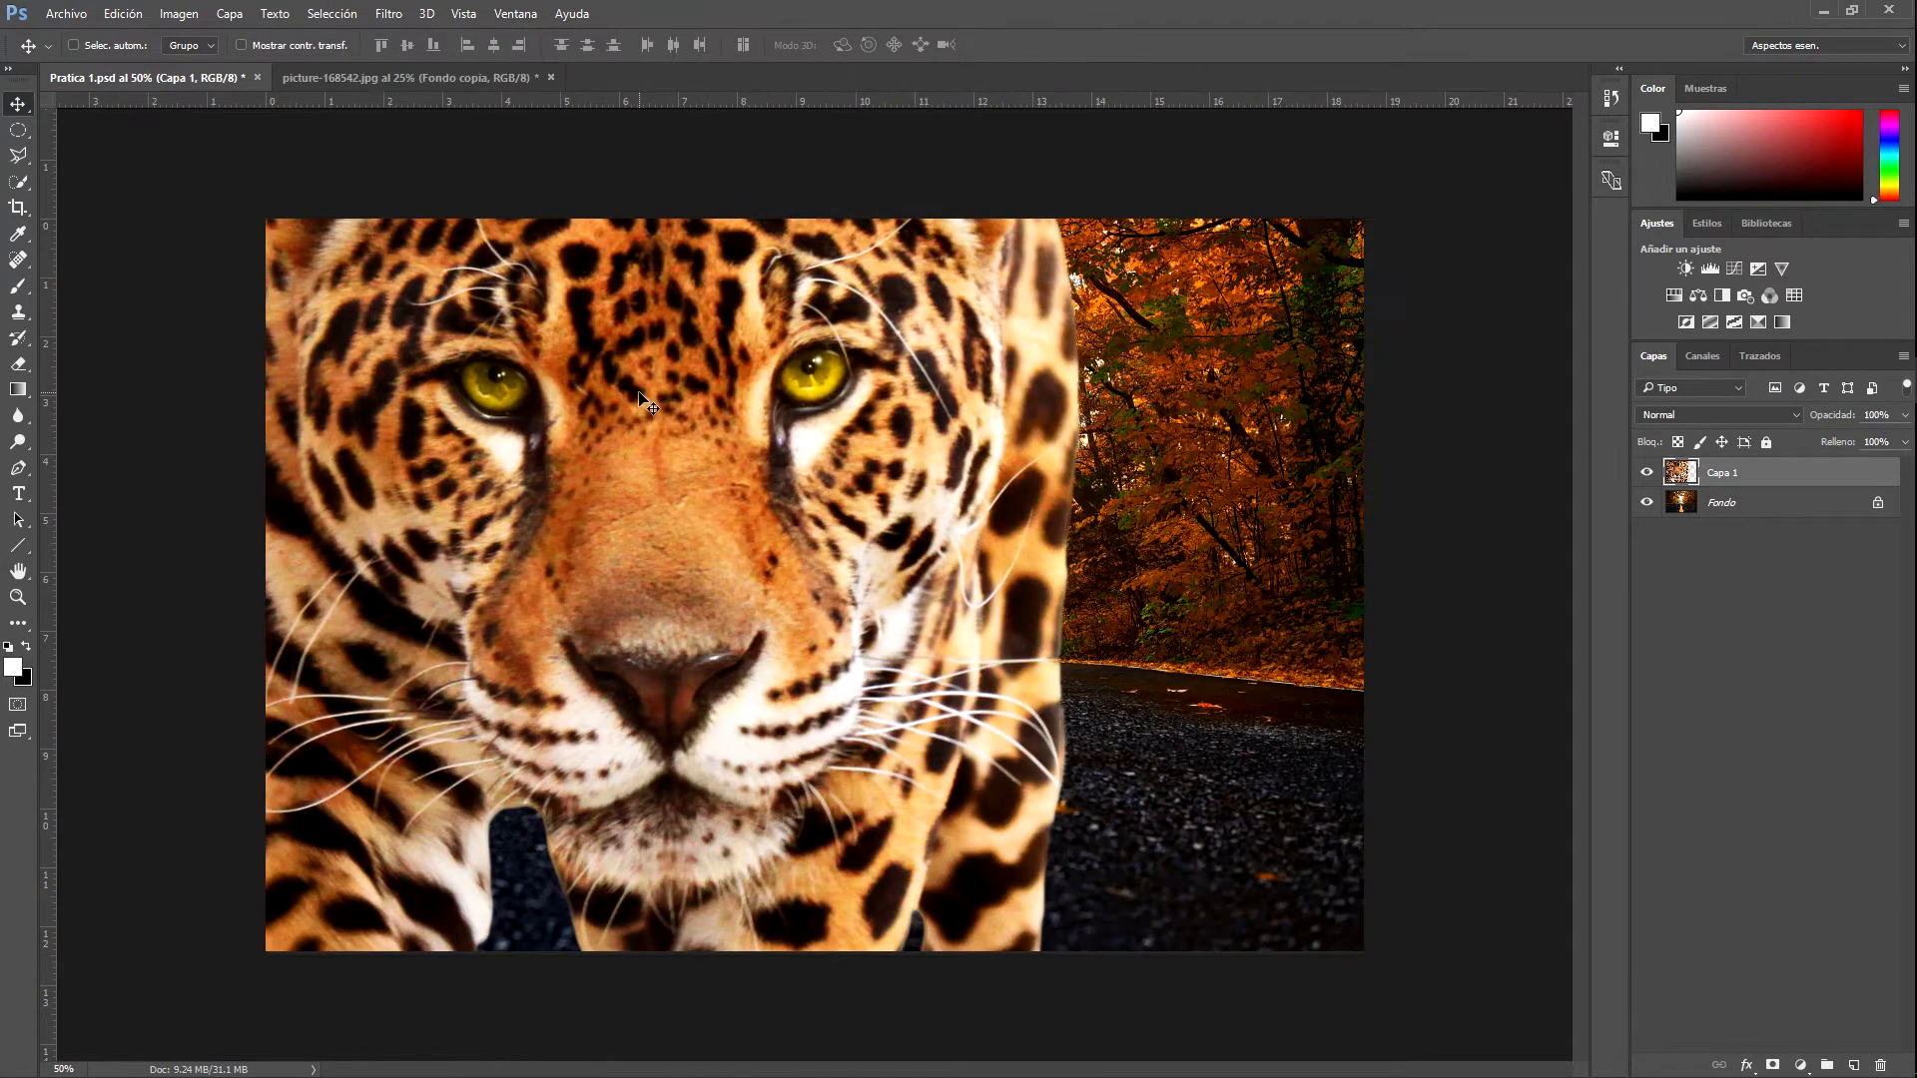
{"action": "left_click_drag", "start_coordinate": [656, 439], "coordinate": [825, 442]}
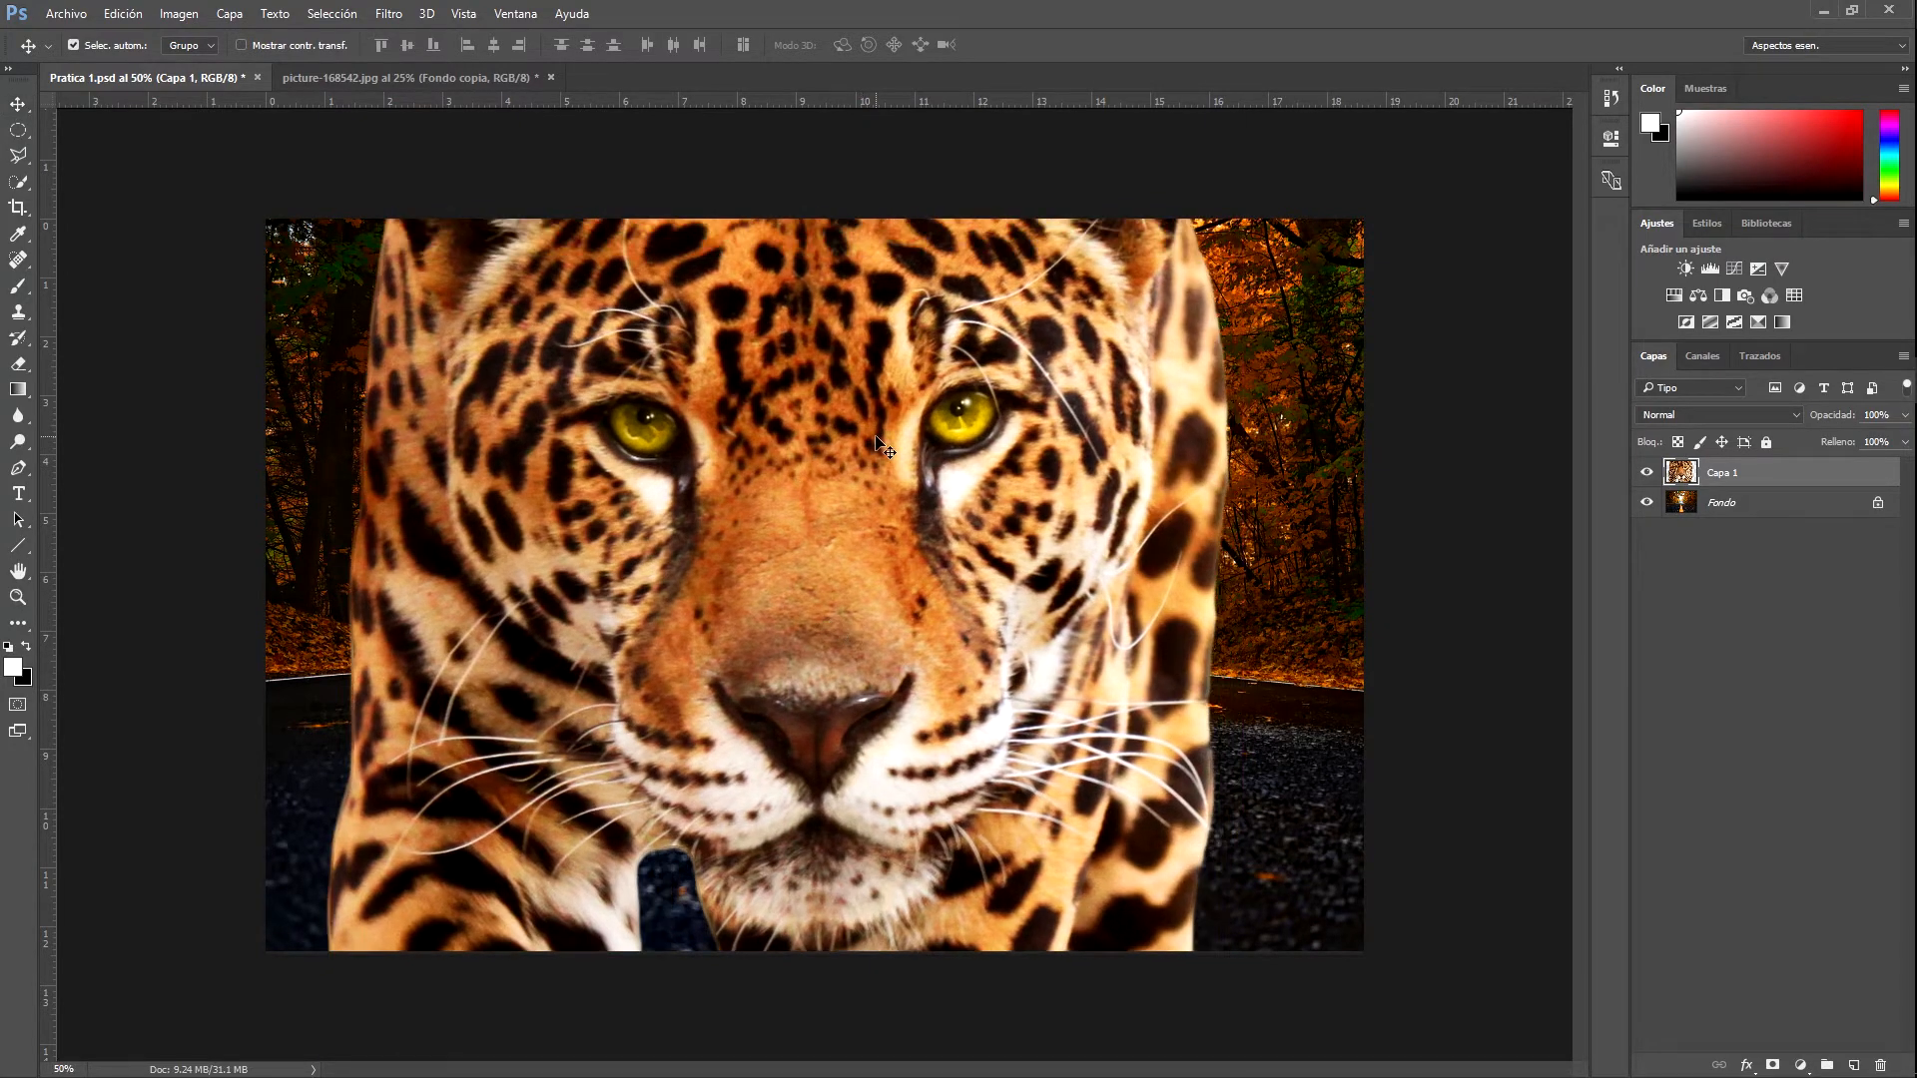
Free-transform the jaguar to about 52.5% scale, place it slightly higher over the road centre, and apply the transformation
{"action": "key", "text": "ctrl+t"}
{"action": "key", "text": "ctrl+minus"}
{"action": "key", "text": "ctrl+minus"}
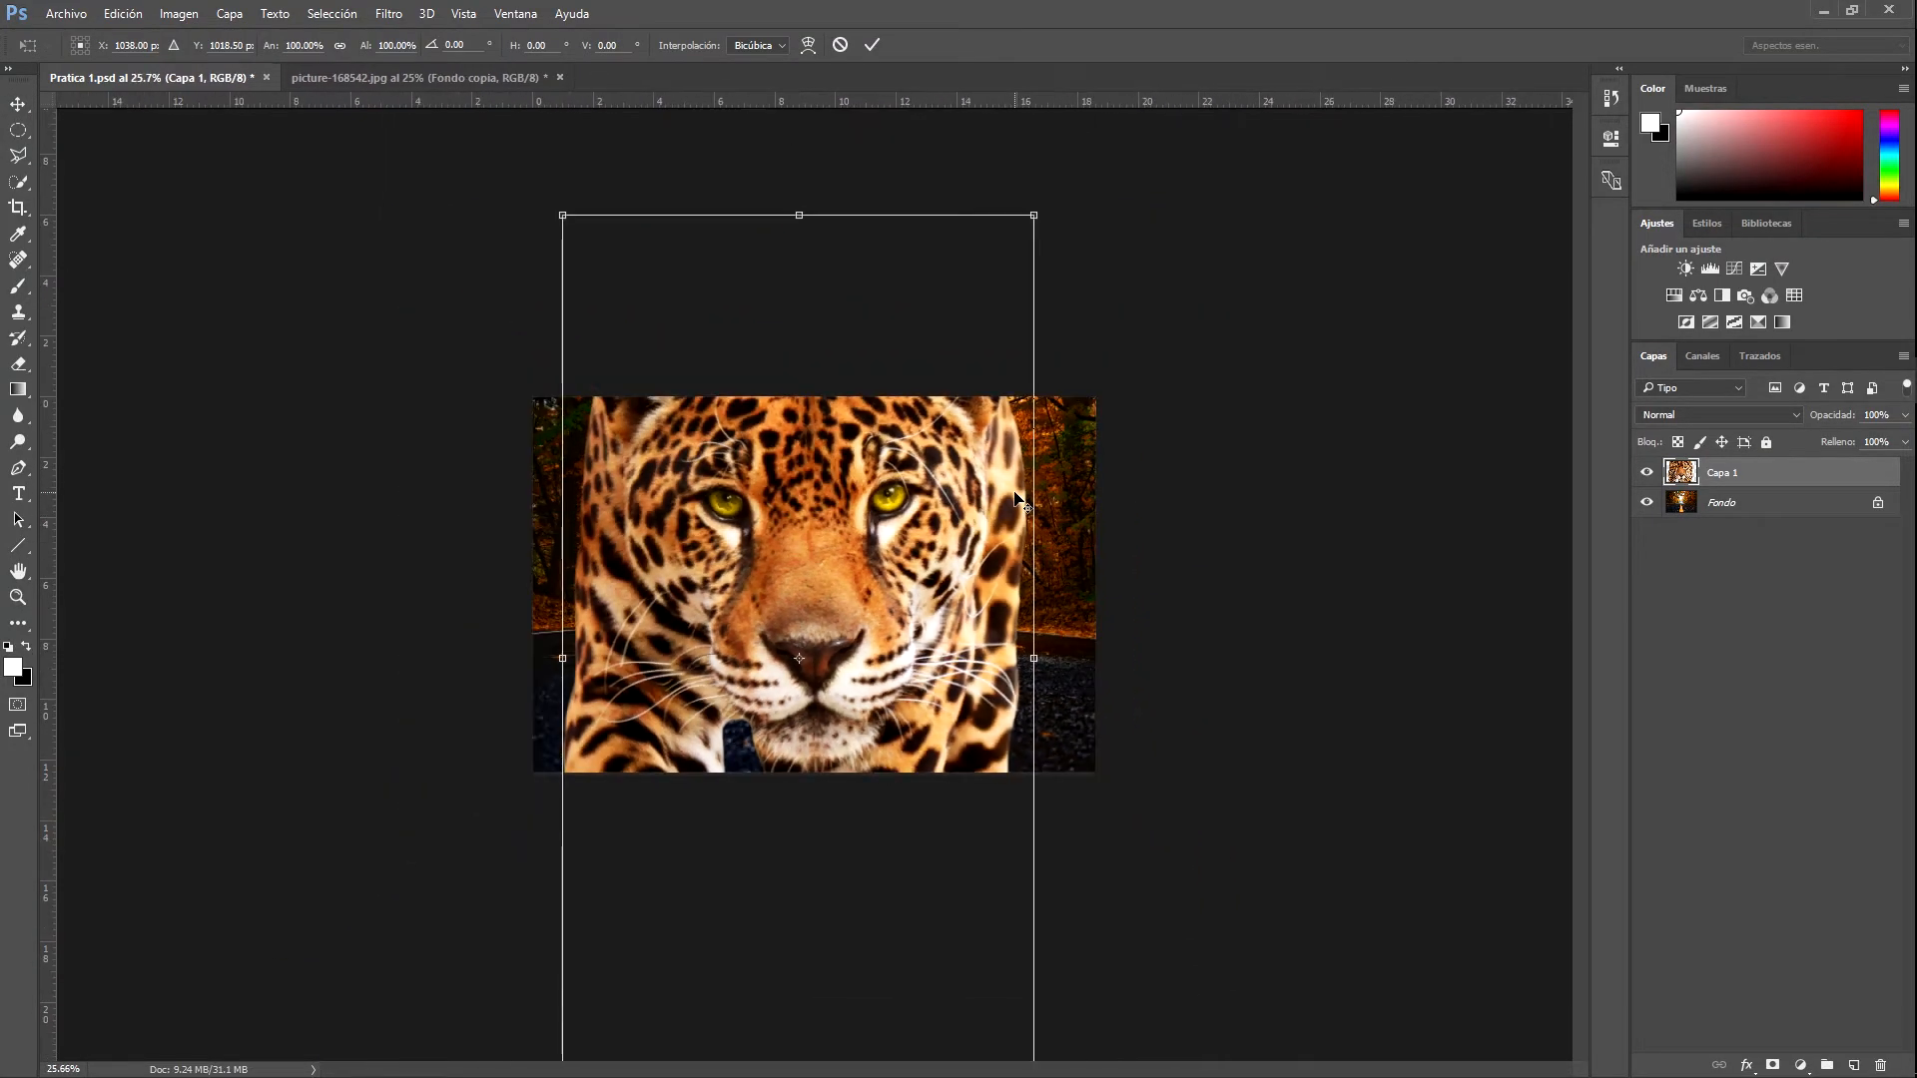
{"action": "key", "text": "ctrl+minus"}
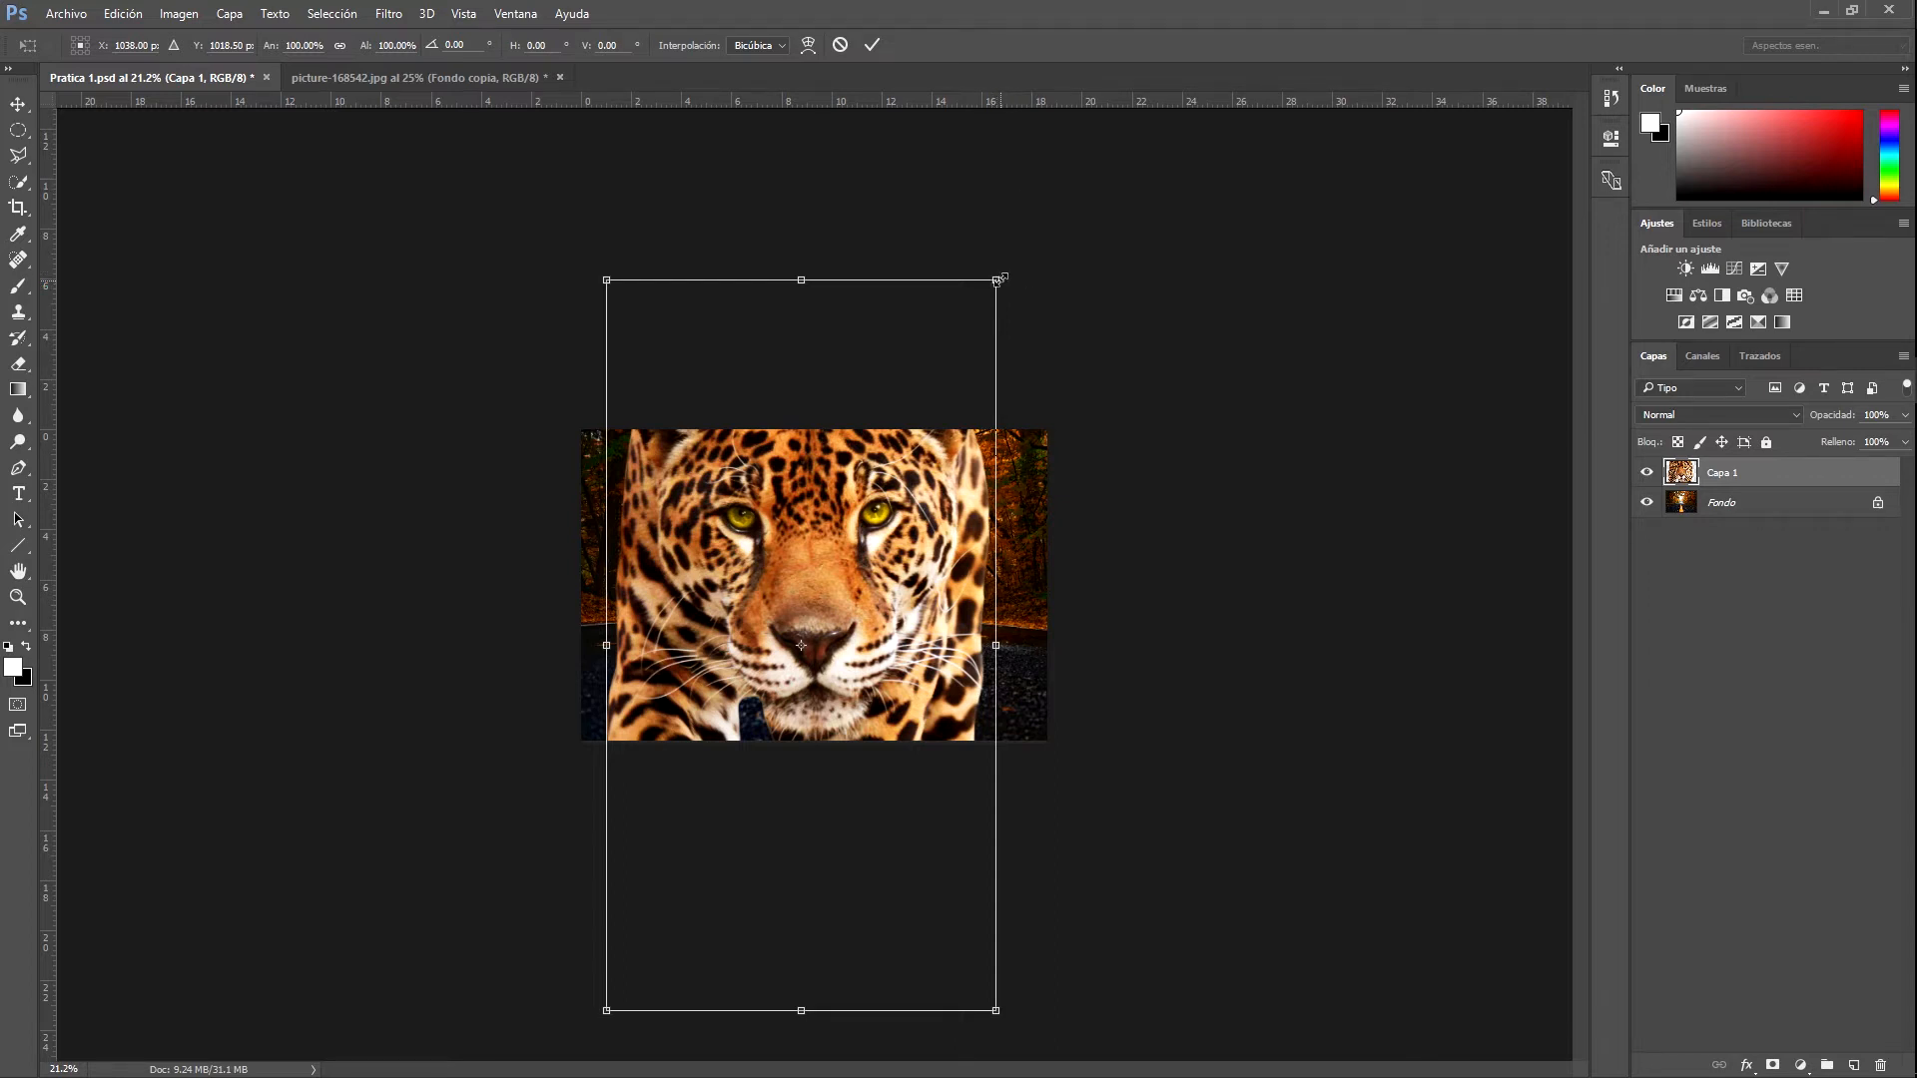
{"action": "left_click_drag", "start_coordinate": [994, 283], "coordinate": [917, 428]}
{"action": "scroll", "coordinate": [902, 603], "scroll_direction": "up", "scroll_amount": 3}
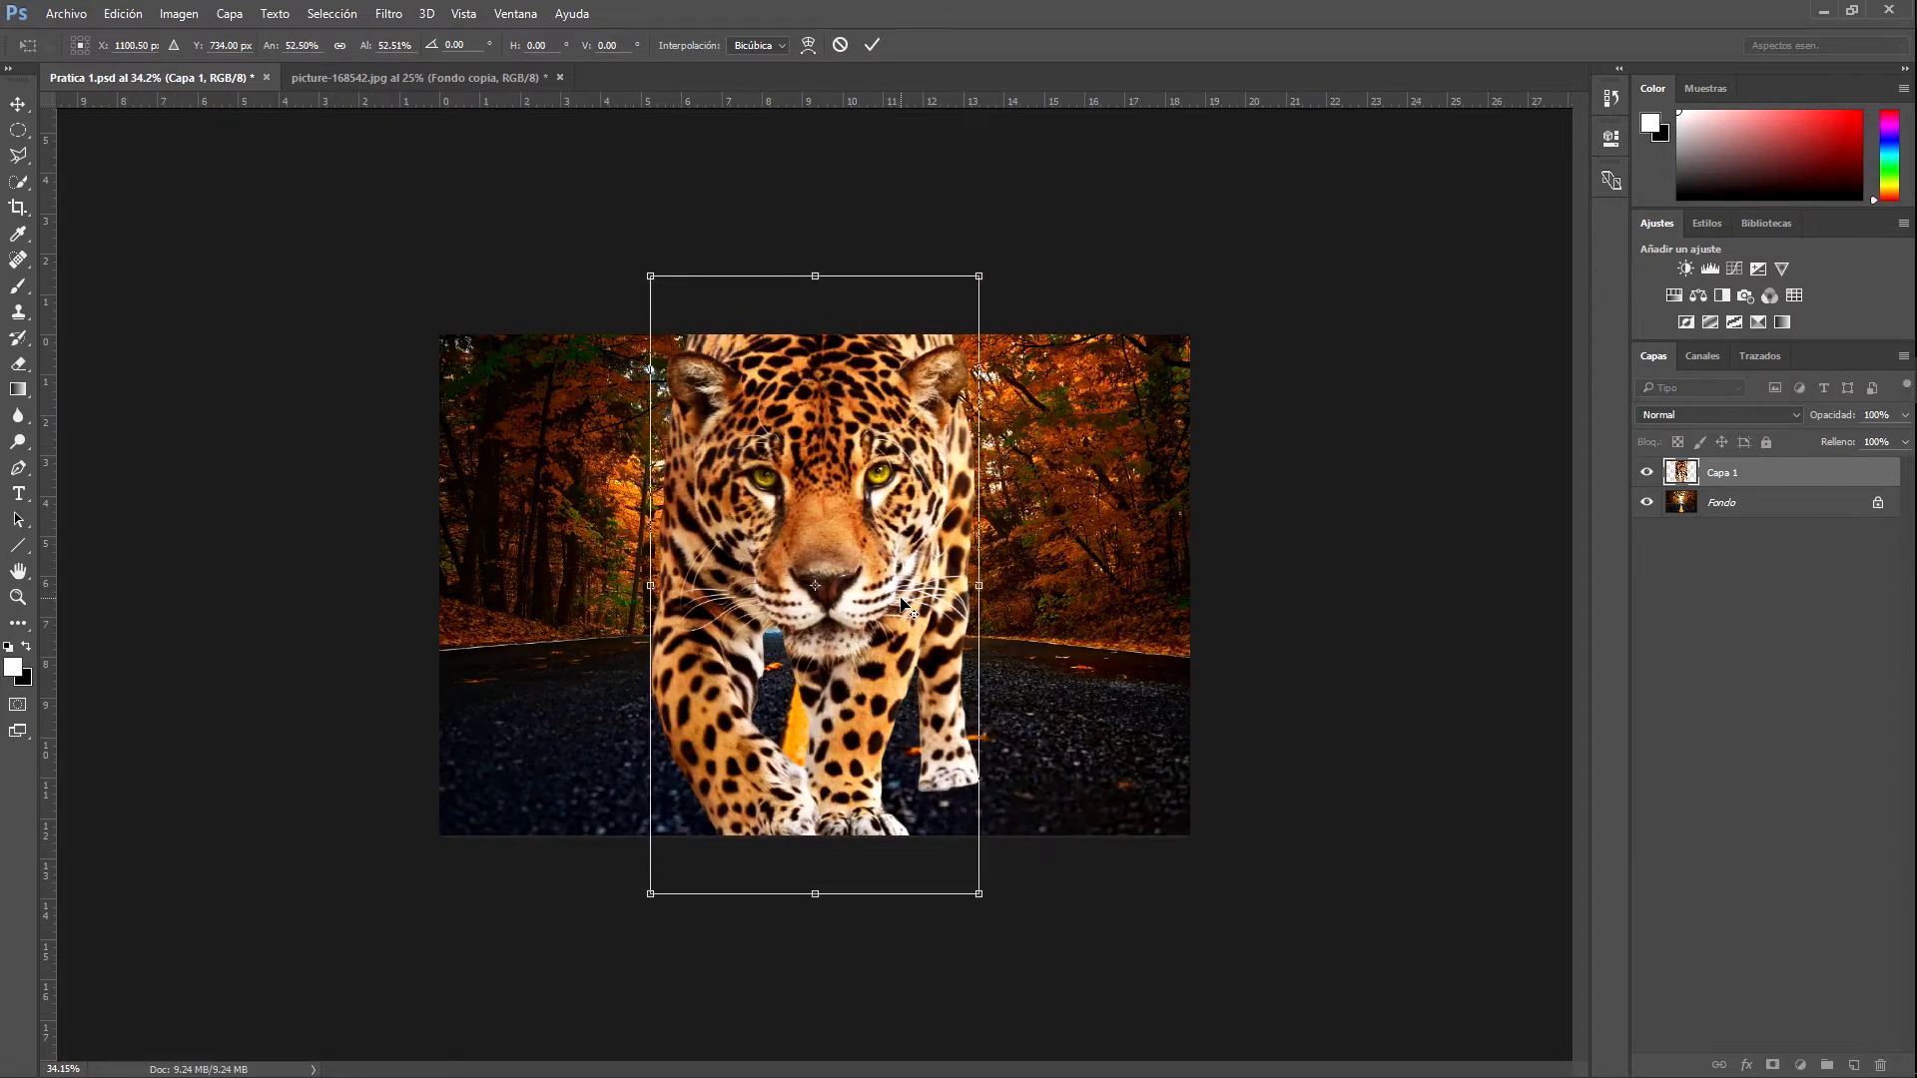
{"action": "scroll", "coordinate": [902, 602], "scroll_direction": "up", "scroll_amount": 1}
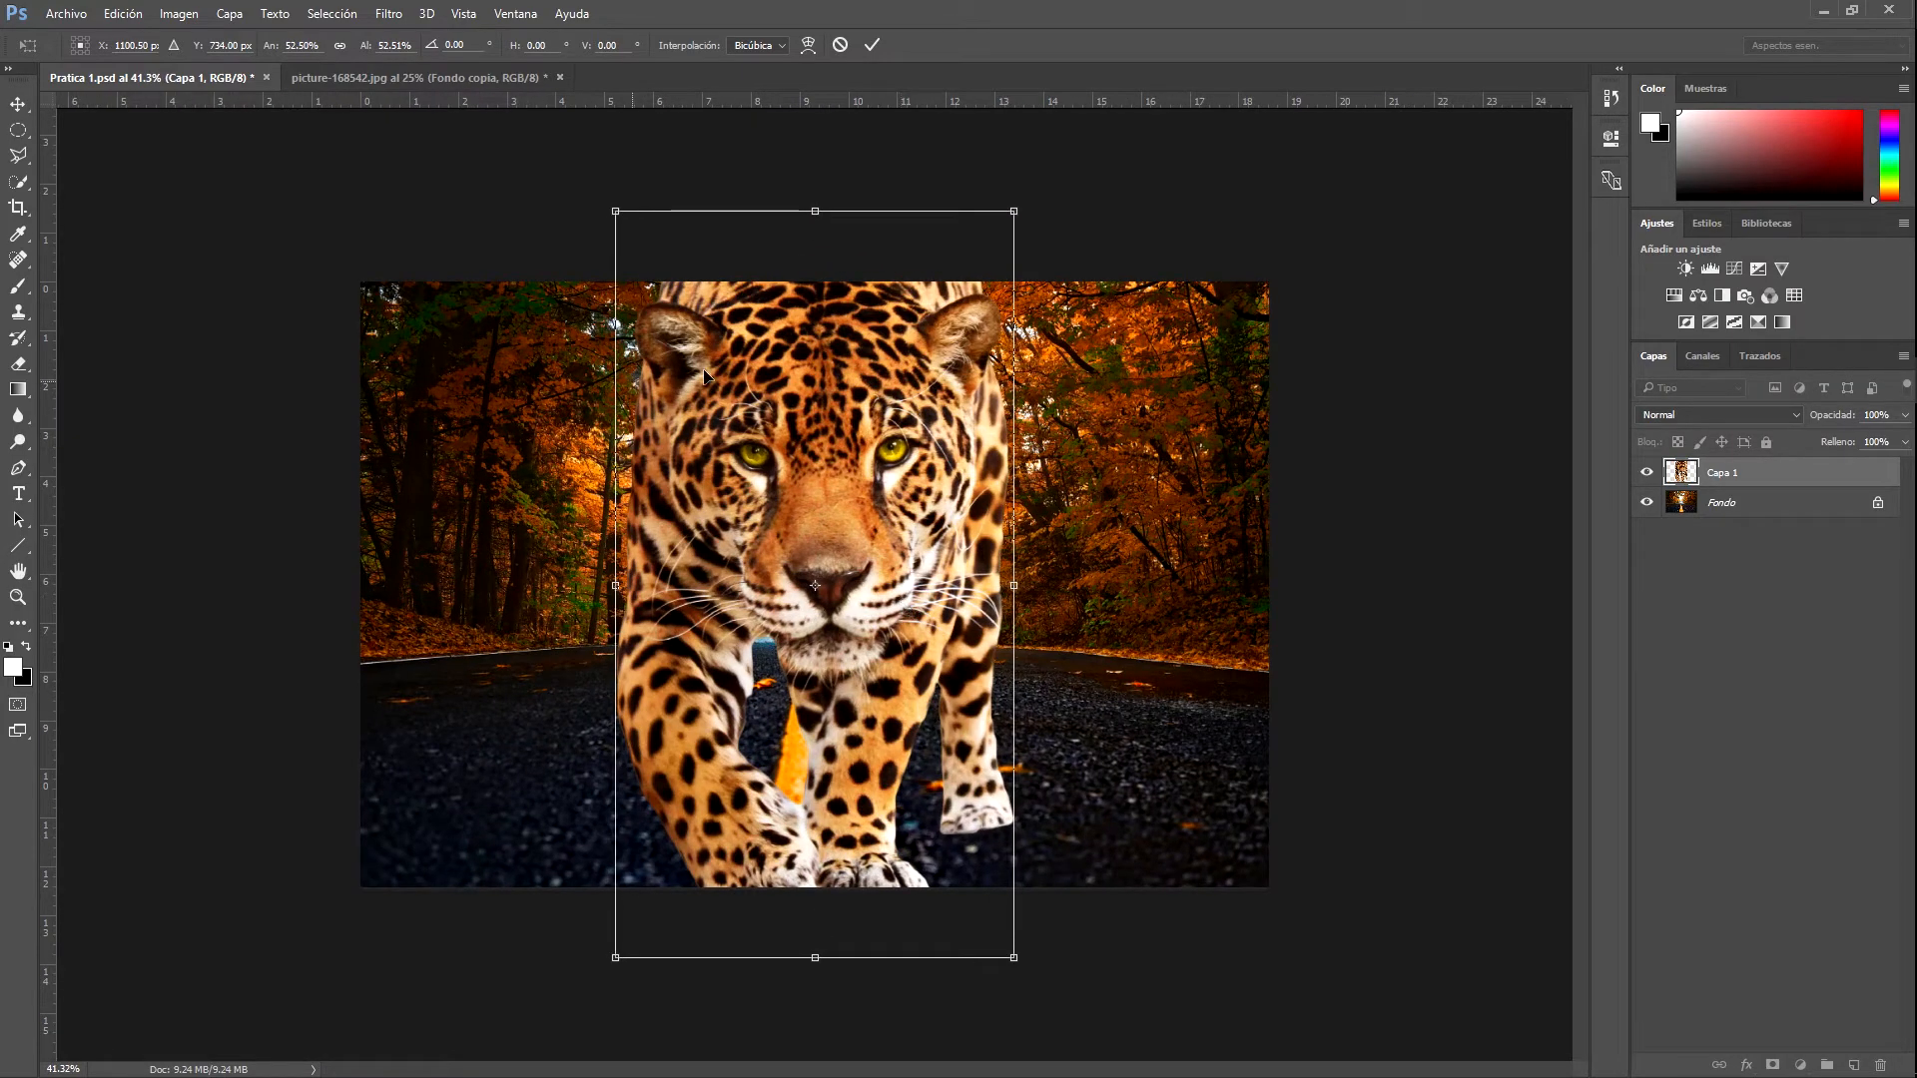
{"action": "left_click_drag", "start_coordinate": [885, 518], "coordinate": [877, 488]}
{"action": "left_click", "coordinate": [10, 128]}
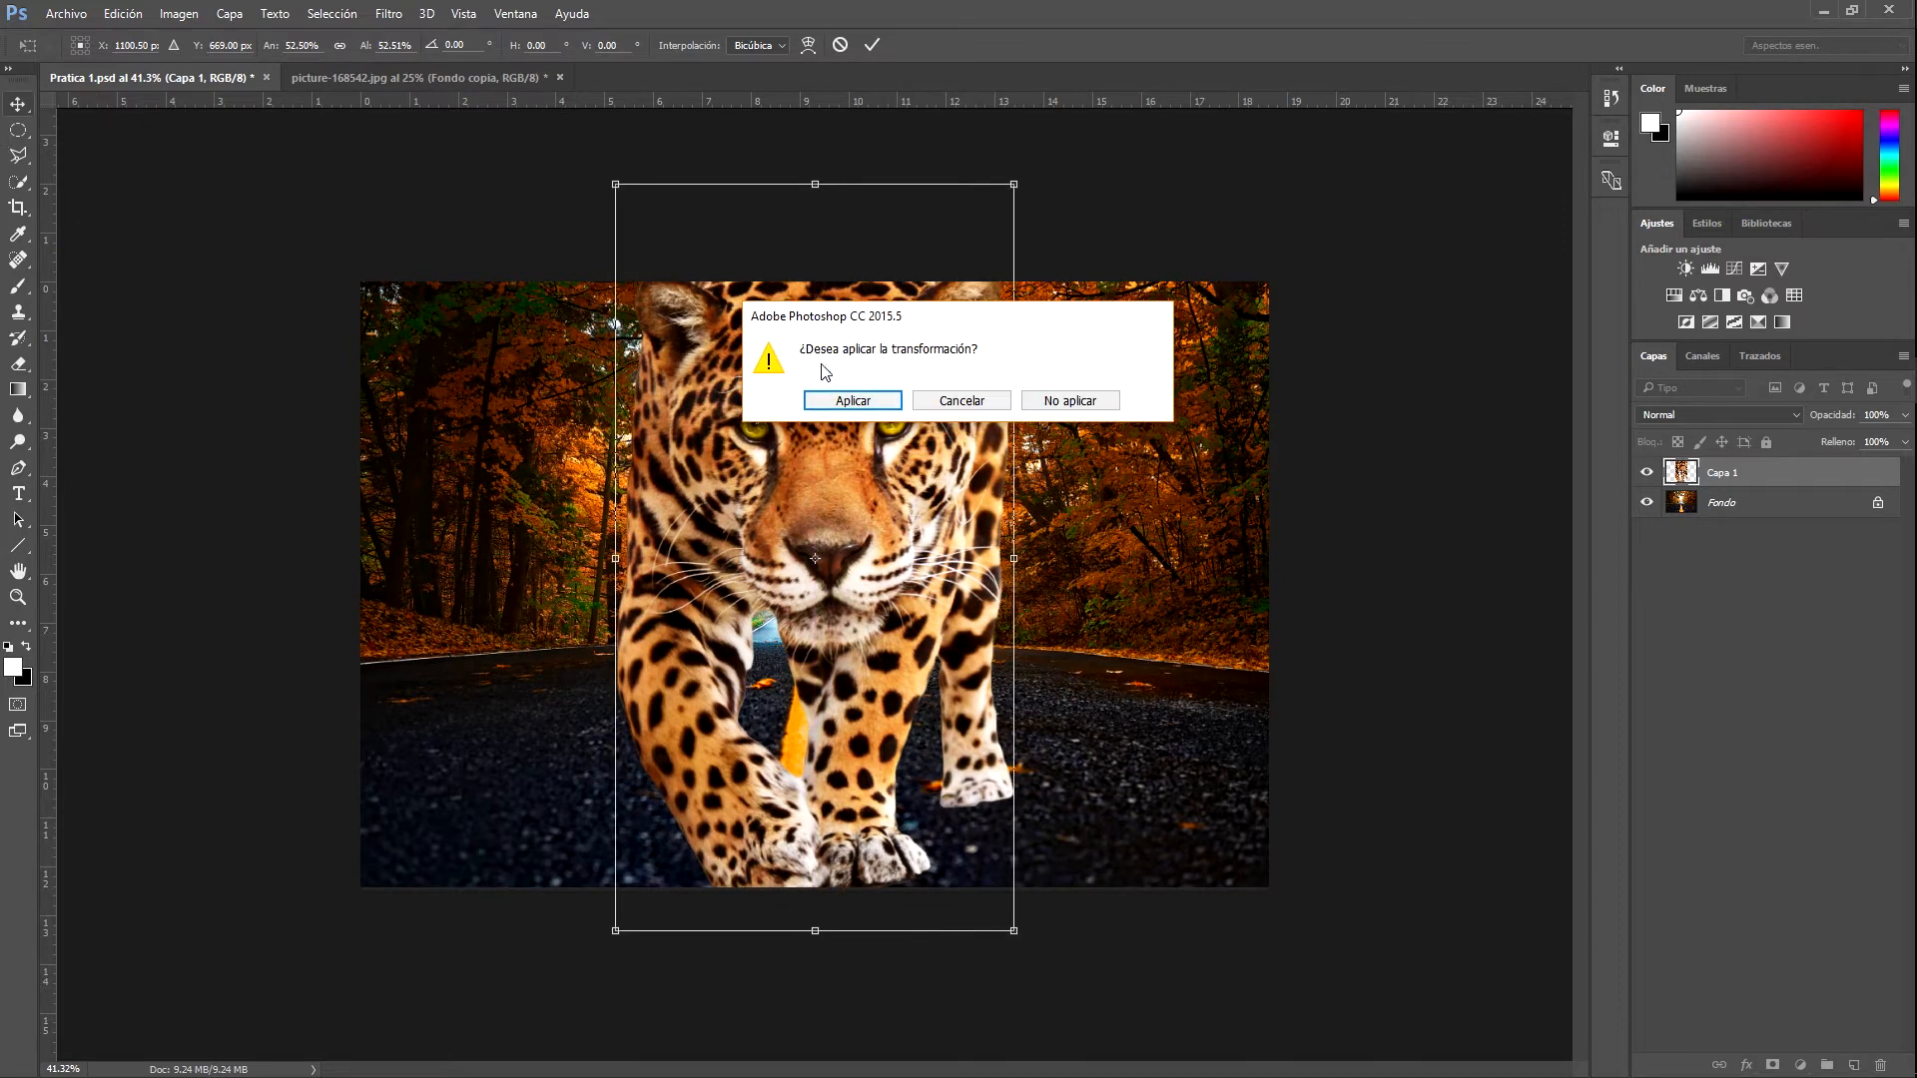
{"action": "left_click", "coordinate": [848, 399]}
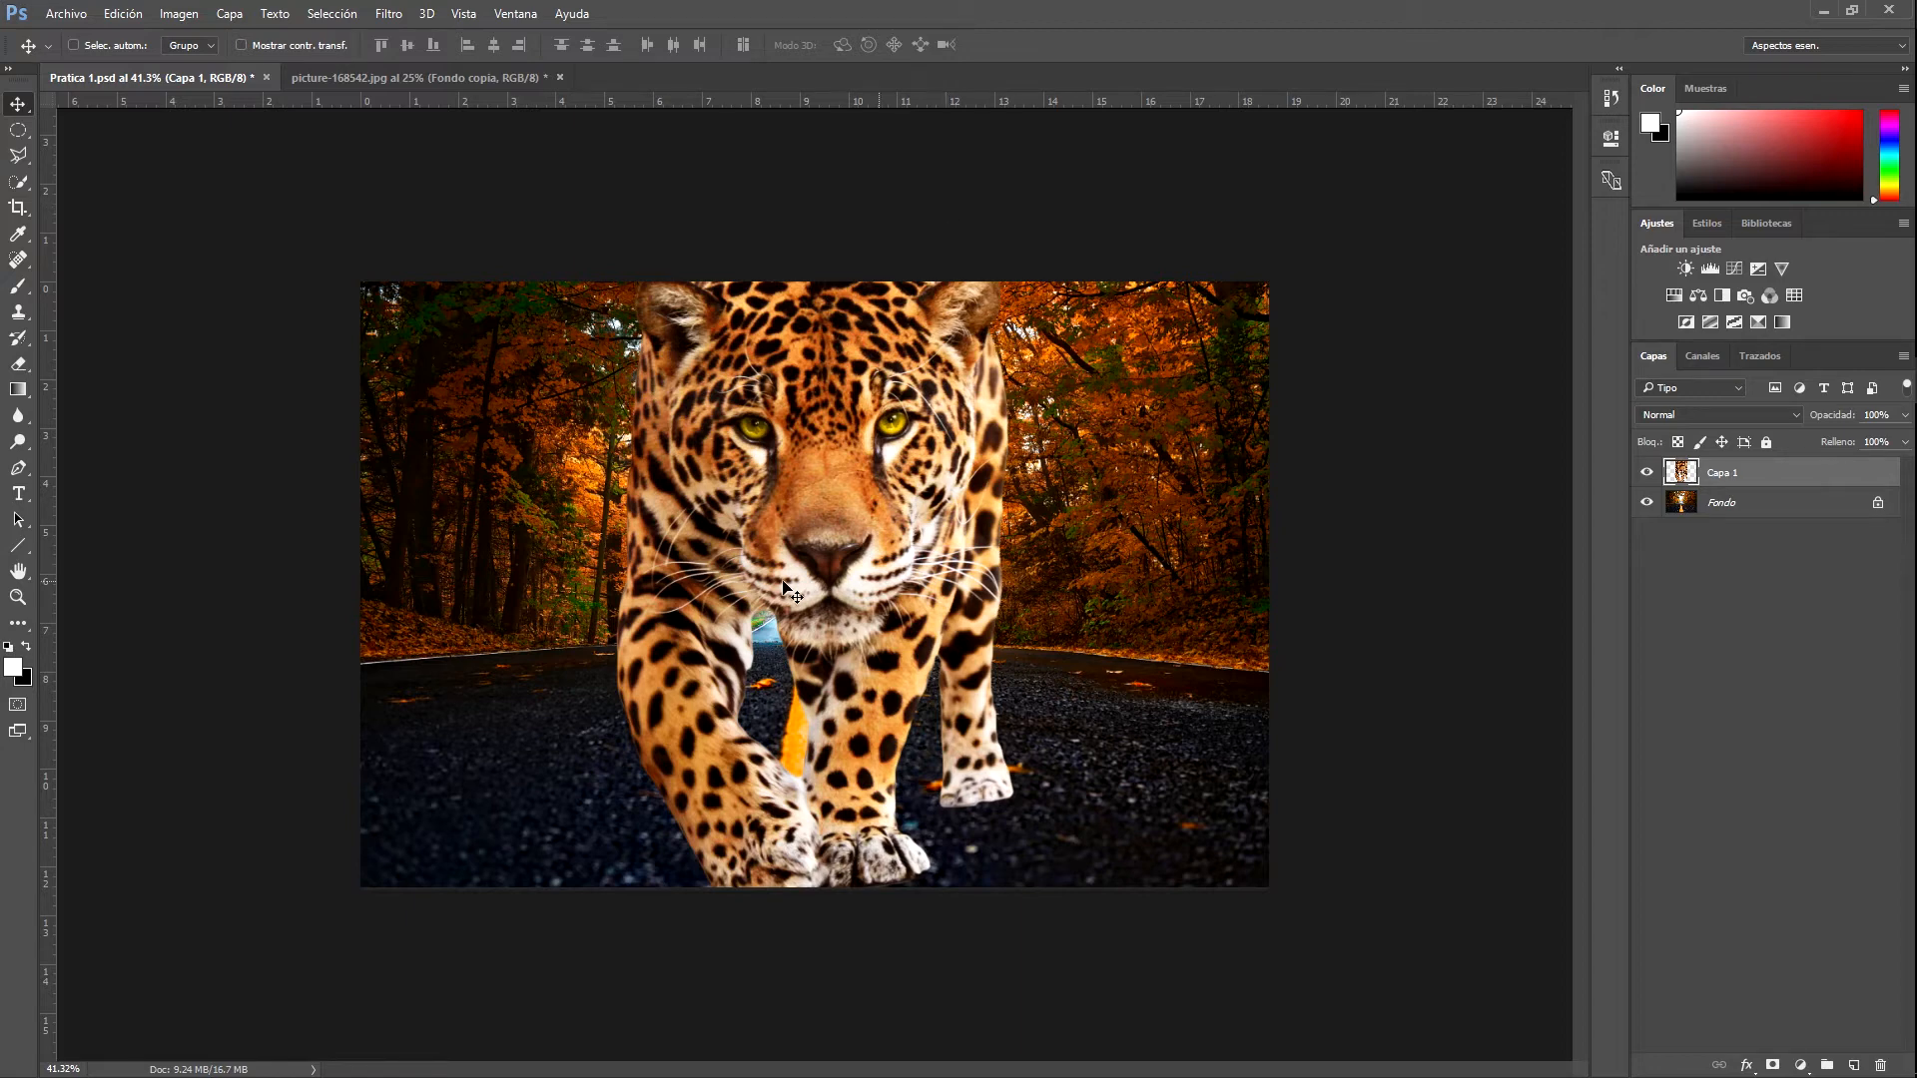
Examine the composite's blue, green and red channels one by one, ending on the RGB composite and the layer list
{"action": "left_click", "coordinate": [1701, 356]}
{"action": "left_click", "coordinate": [1716, 471]}
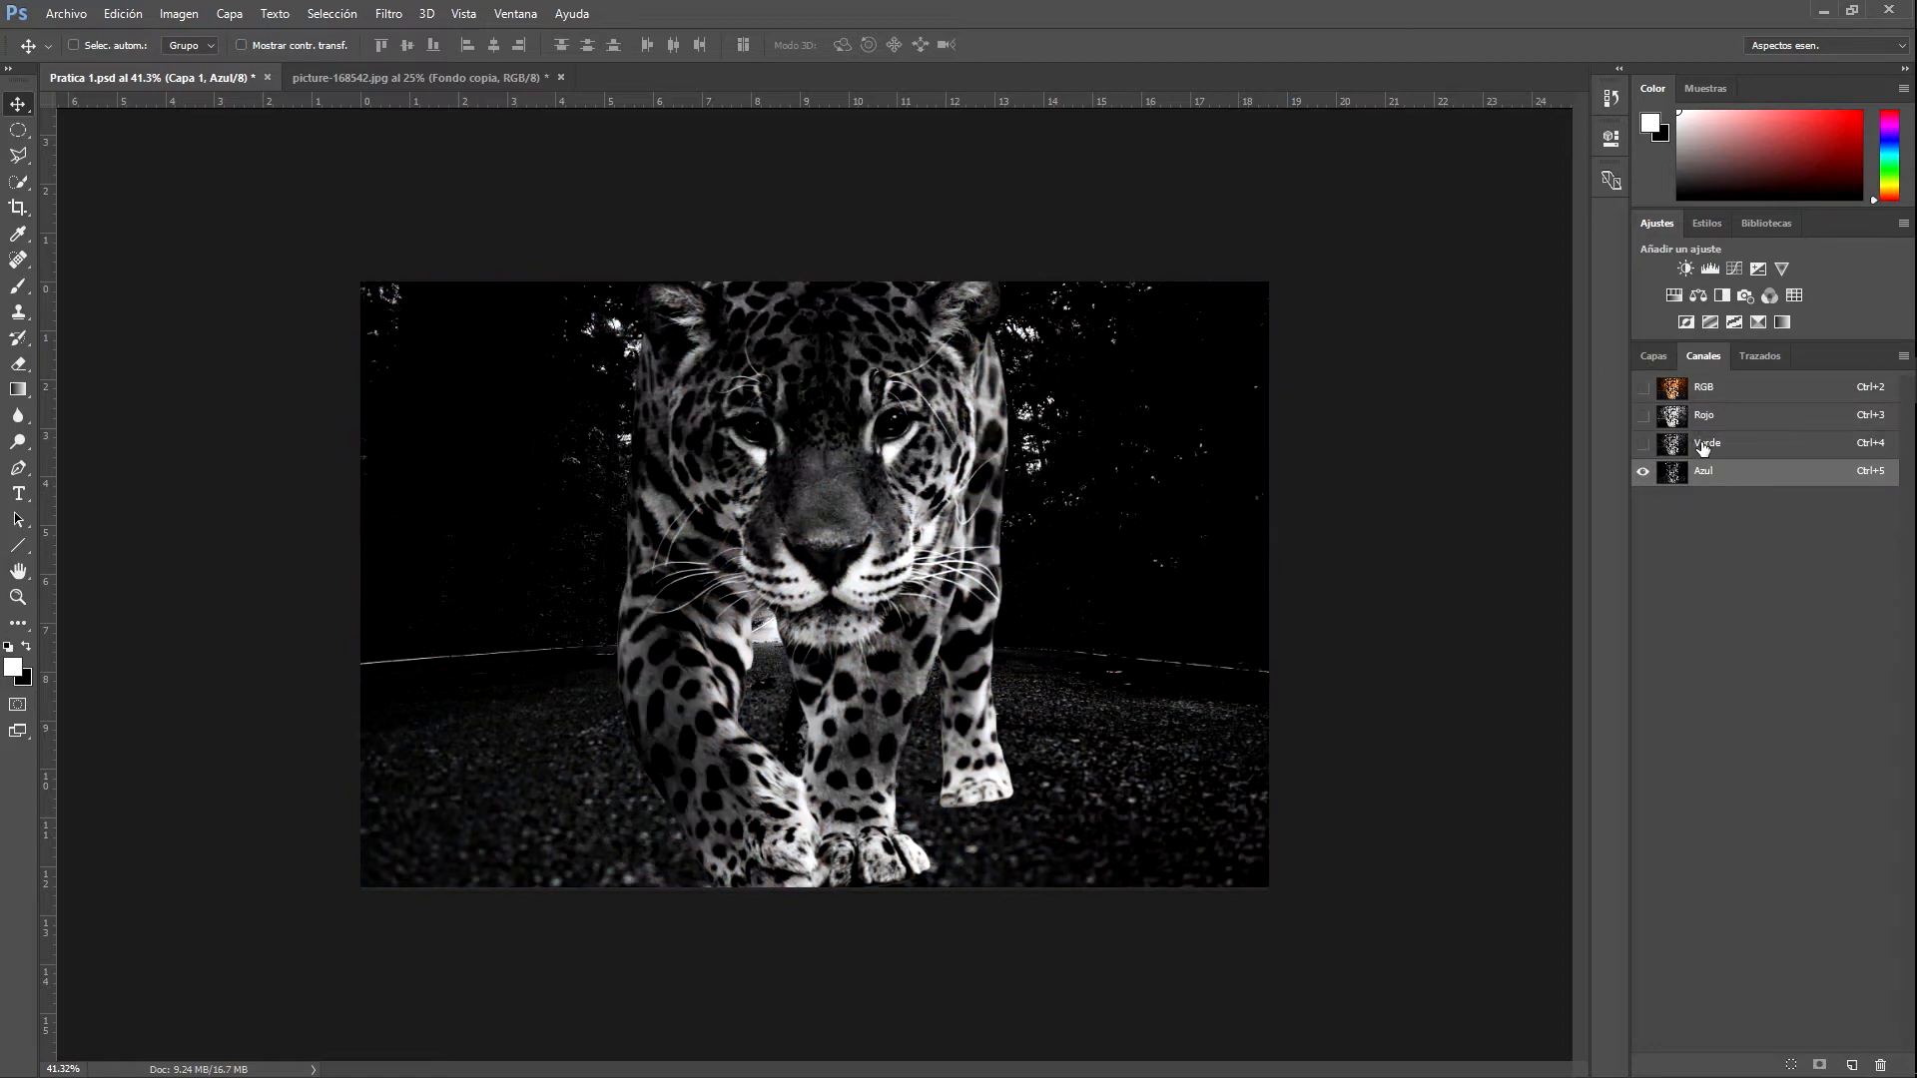
{"action": "left_click", "coordinate": [1705, 442]}
{"action": "left_click", "coordinate": [1704, 414]}
{"action": "left_click", "coordinate": [1704, 387]}
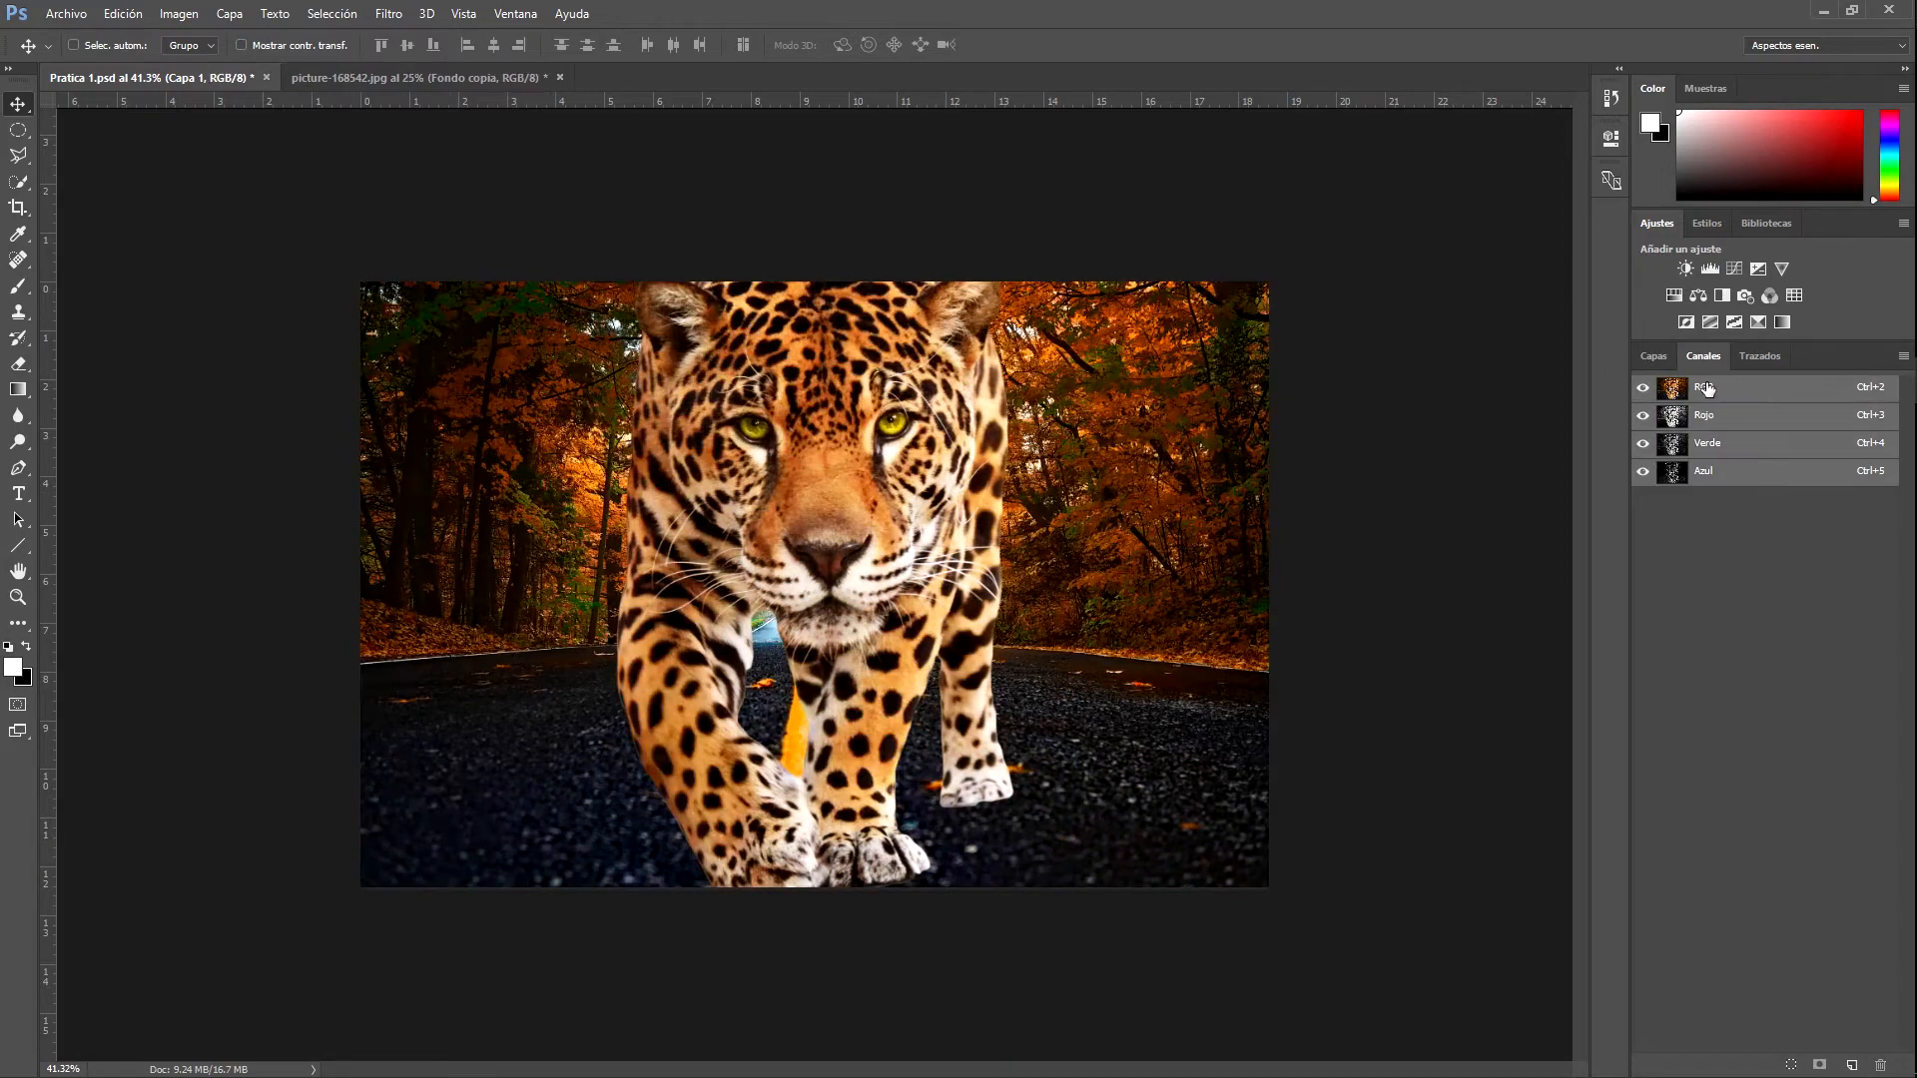
{"action": "left_click", "coordinate": [1715, 472]}
{"action": "left_click", "coordinate": [1704, 387]}
{"action": "left_click", "coordinate": [1653, 356]}
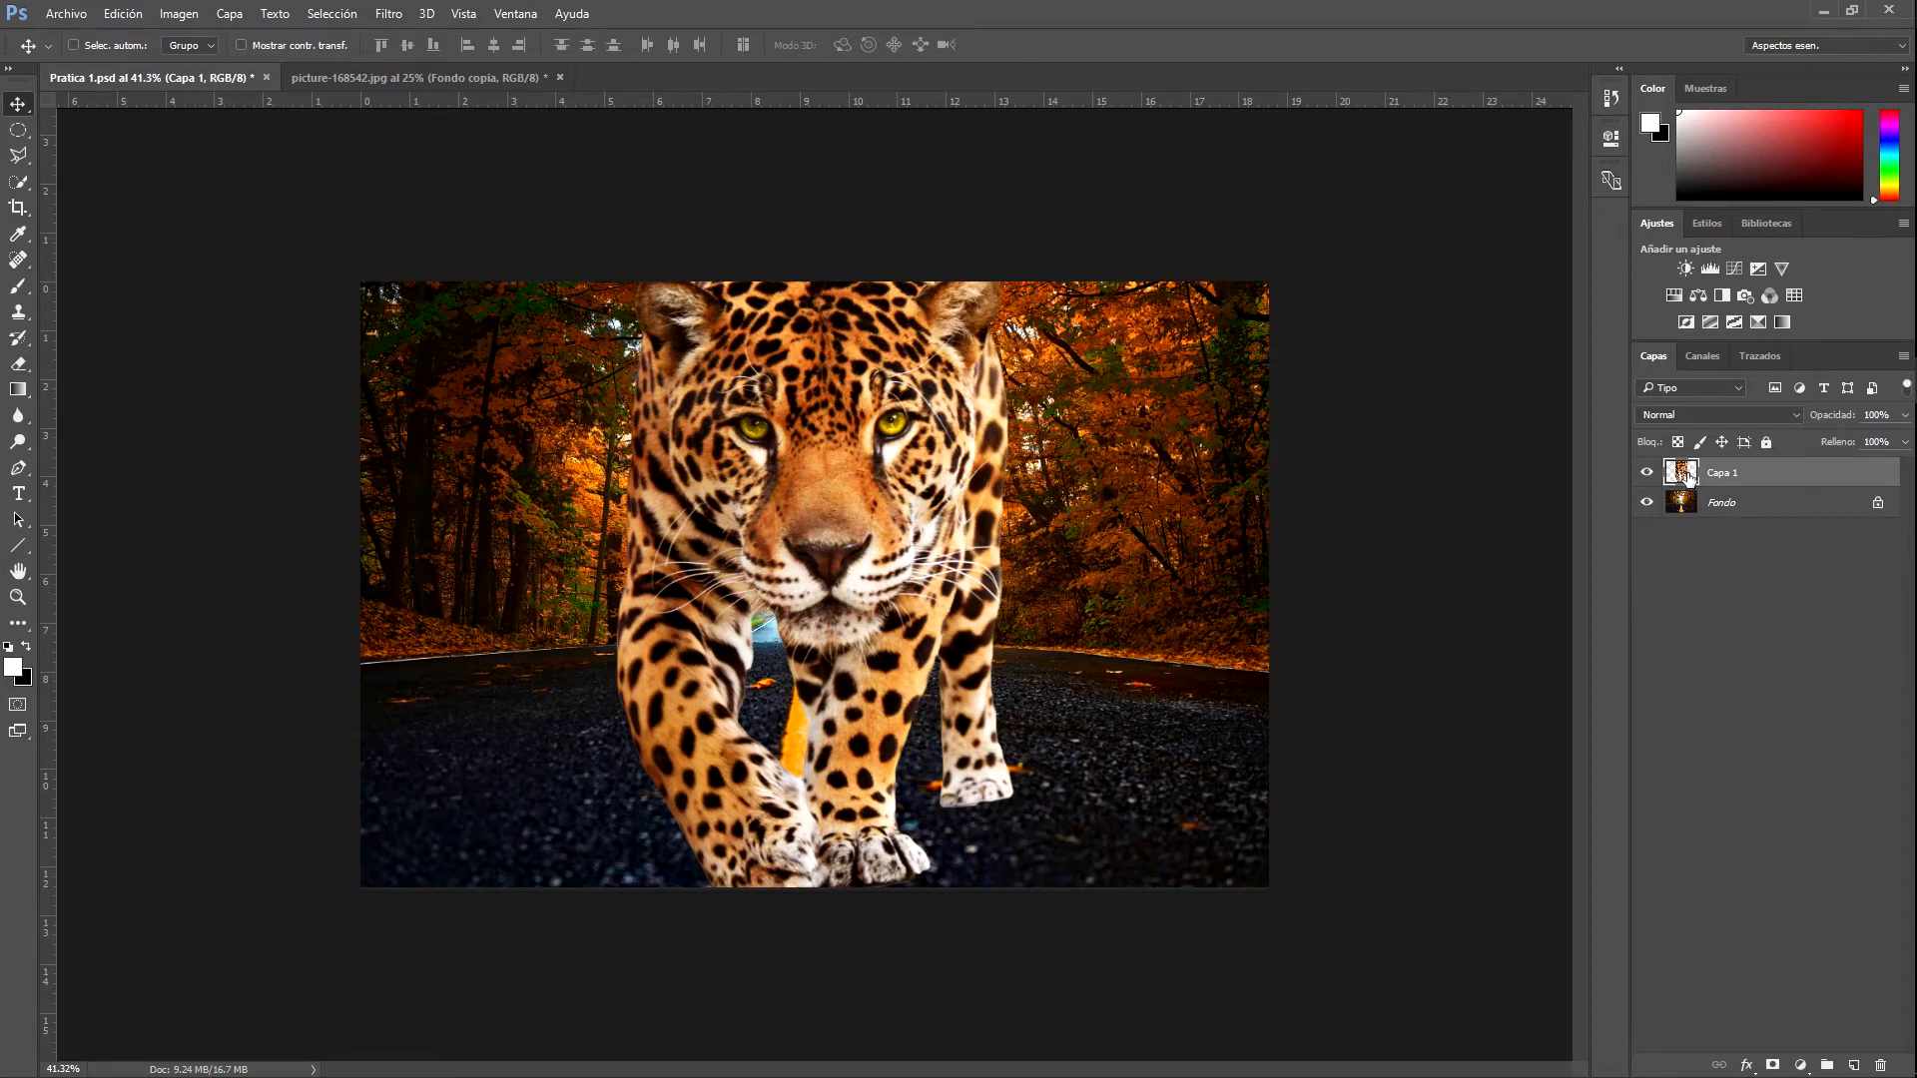
Load the jaguar layer's outline (Capa 1) as a selection and start Select and Mask on it
{"action": "key", "text": "ctrl"}
{"action": "left_click", "coordinate": [1688, 476], "text": "ctrl"}
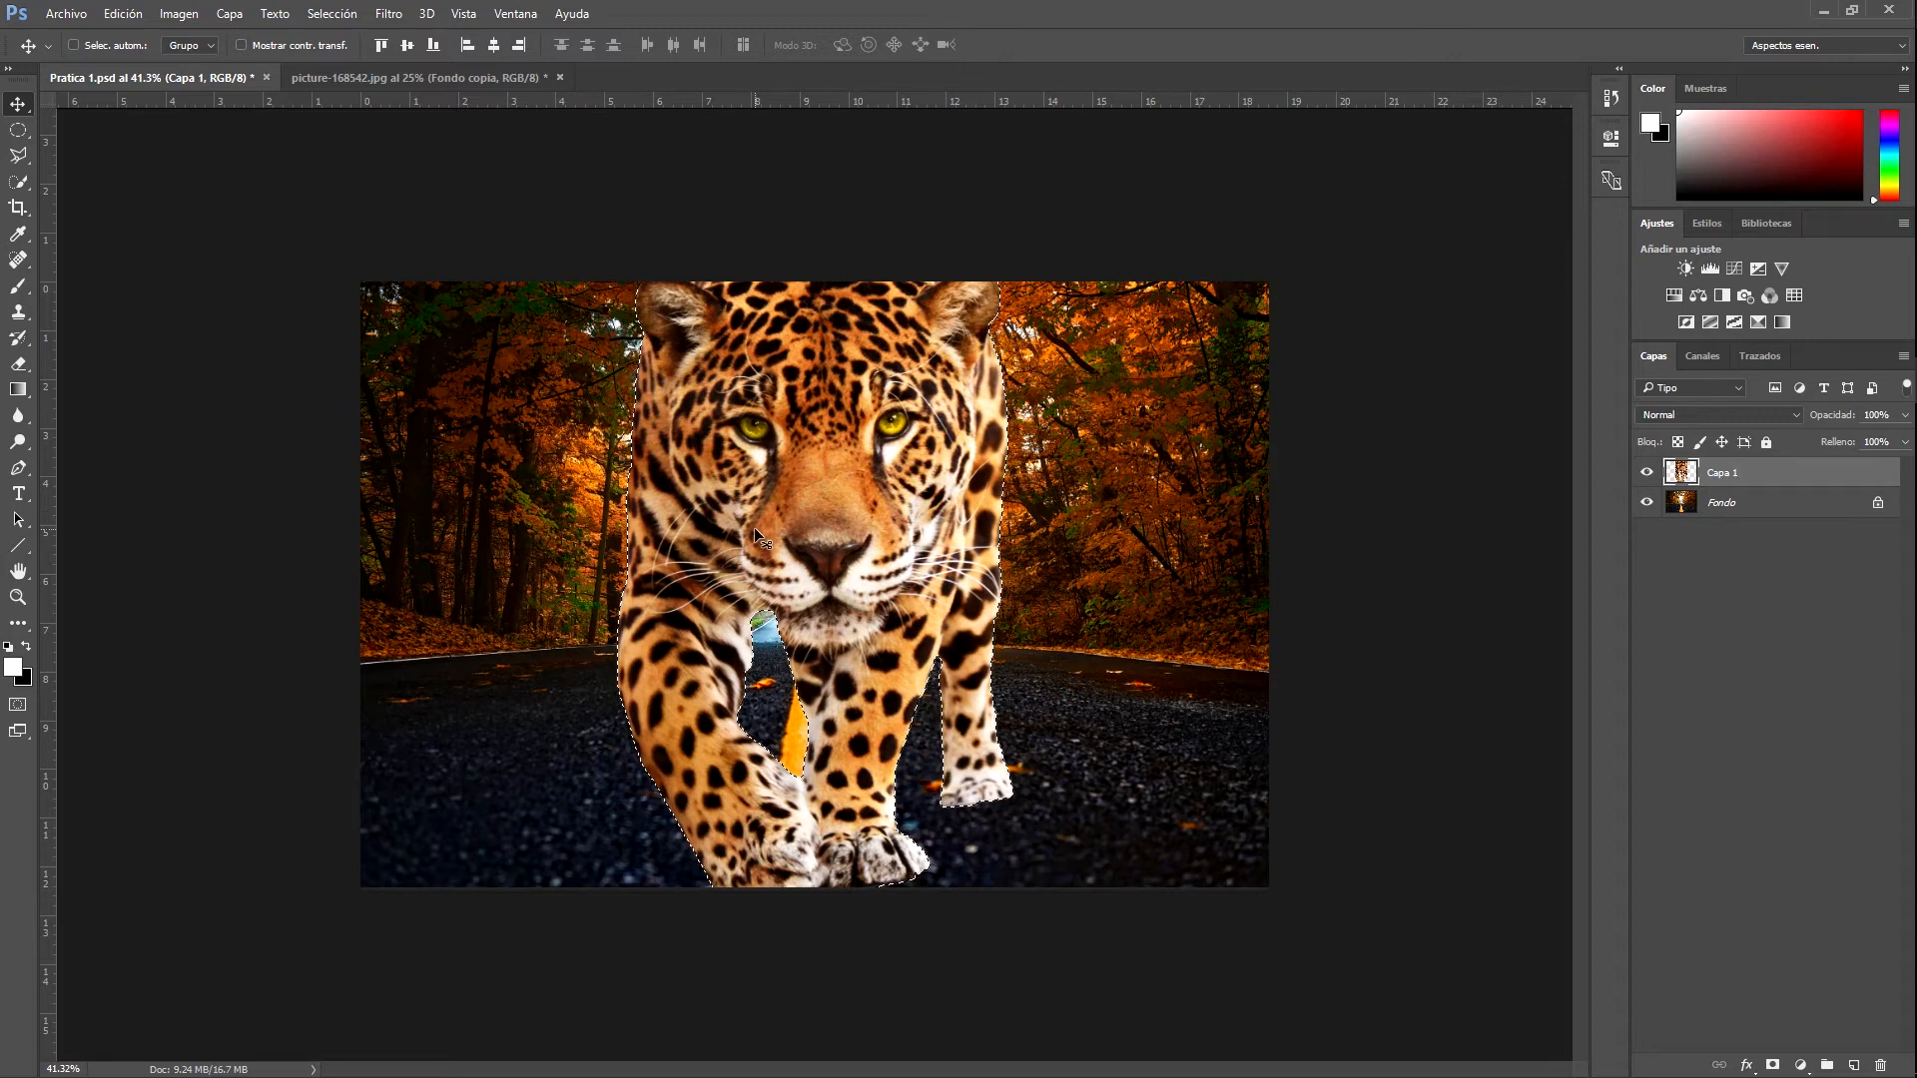
{"action": "left_click", "coordinate": [340, 15]}
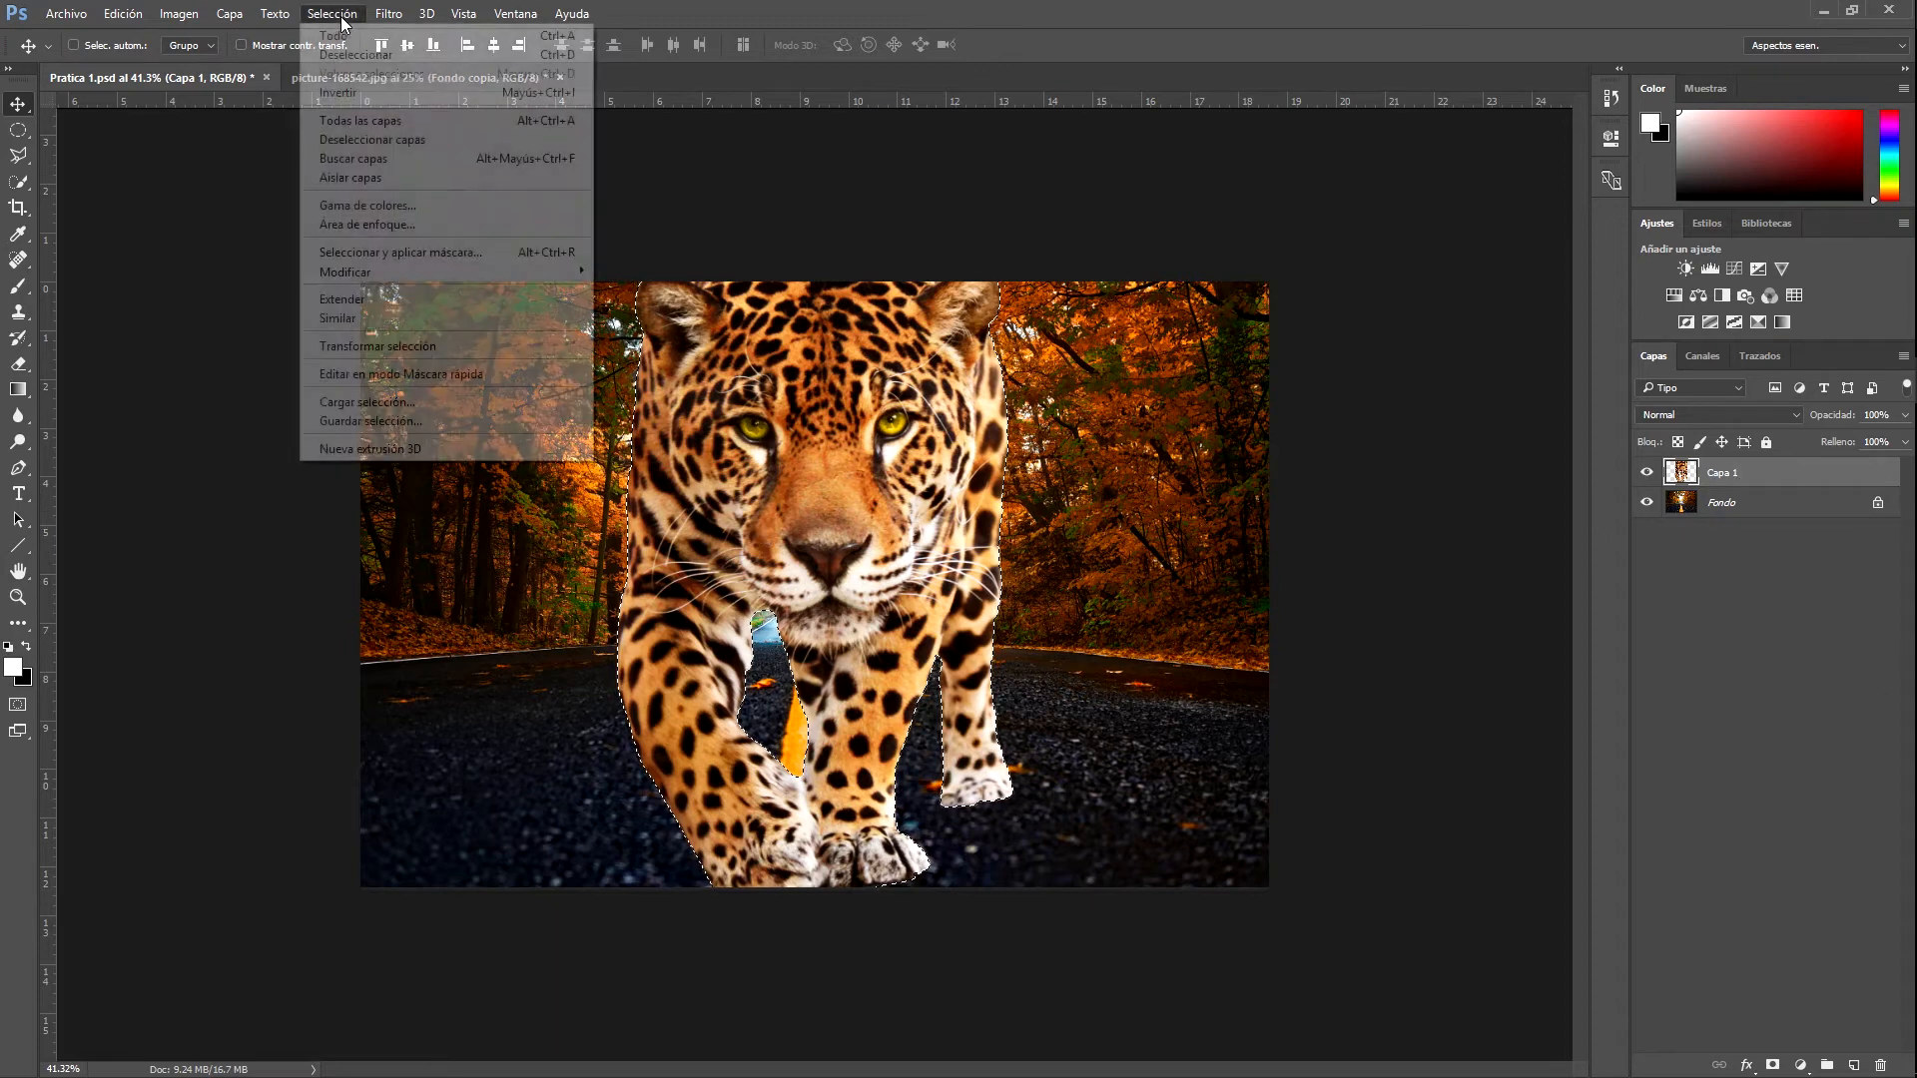
{"action": "left_click", "coordinate": [399, 253]}
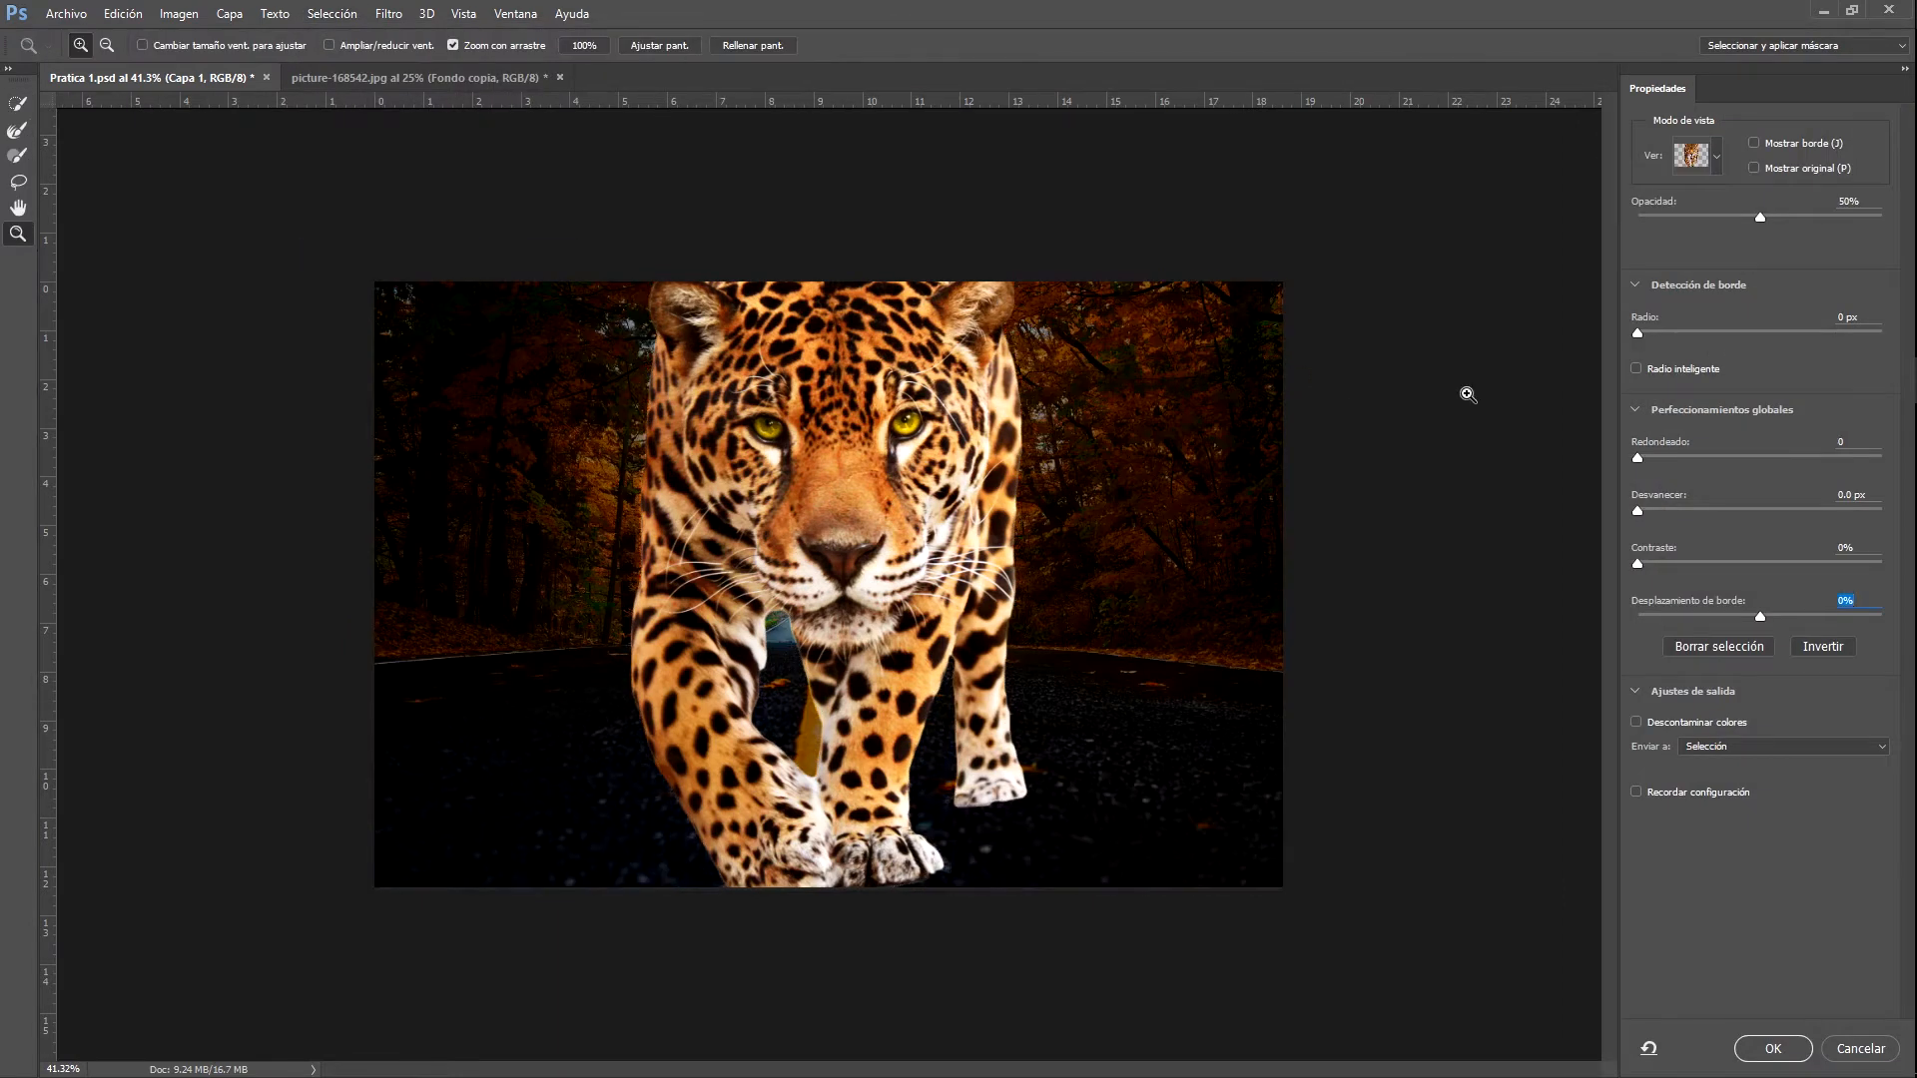
Feather the jaguar selection by 5 px and output the refinement to a new layer with a layer mask
{"action": "left_click", "coordinate": [1647, 510]}
{"action": "left_click", "coordinate": [1657, 510]}
{"action": "type", "text": "5"}
{"action": "left_click", "coordinate": [1720, 758]}
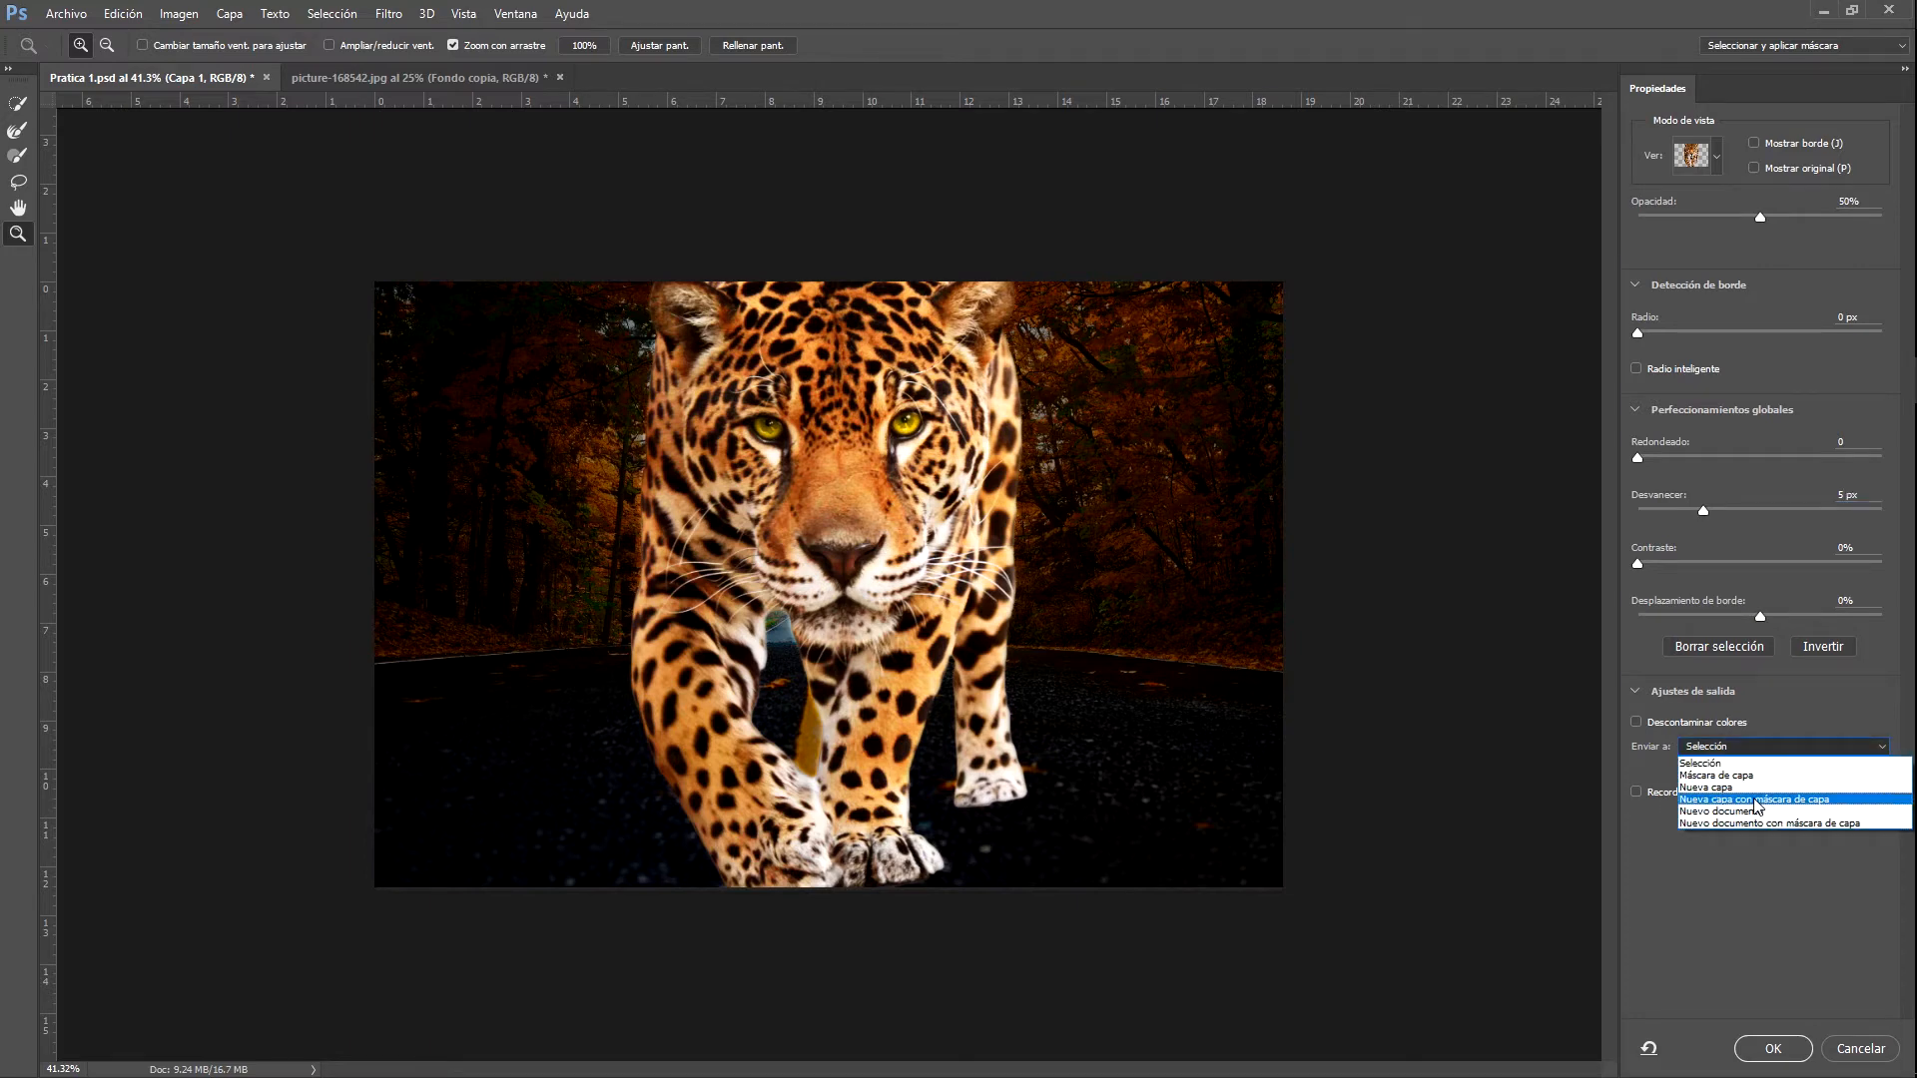
{"action": "left_click", "coordinate": [1756, 800]}
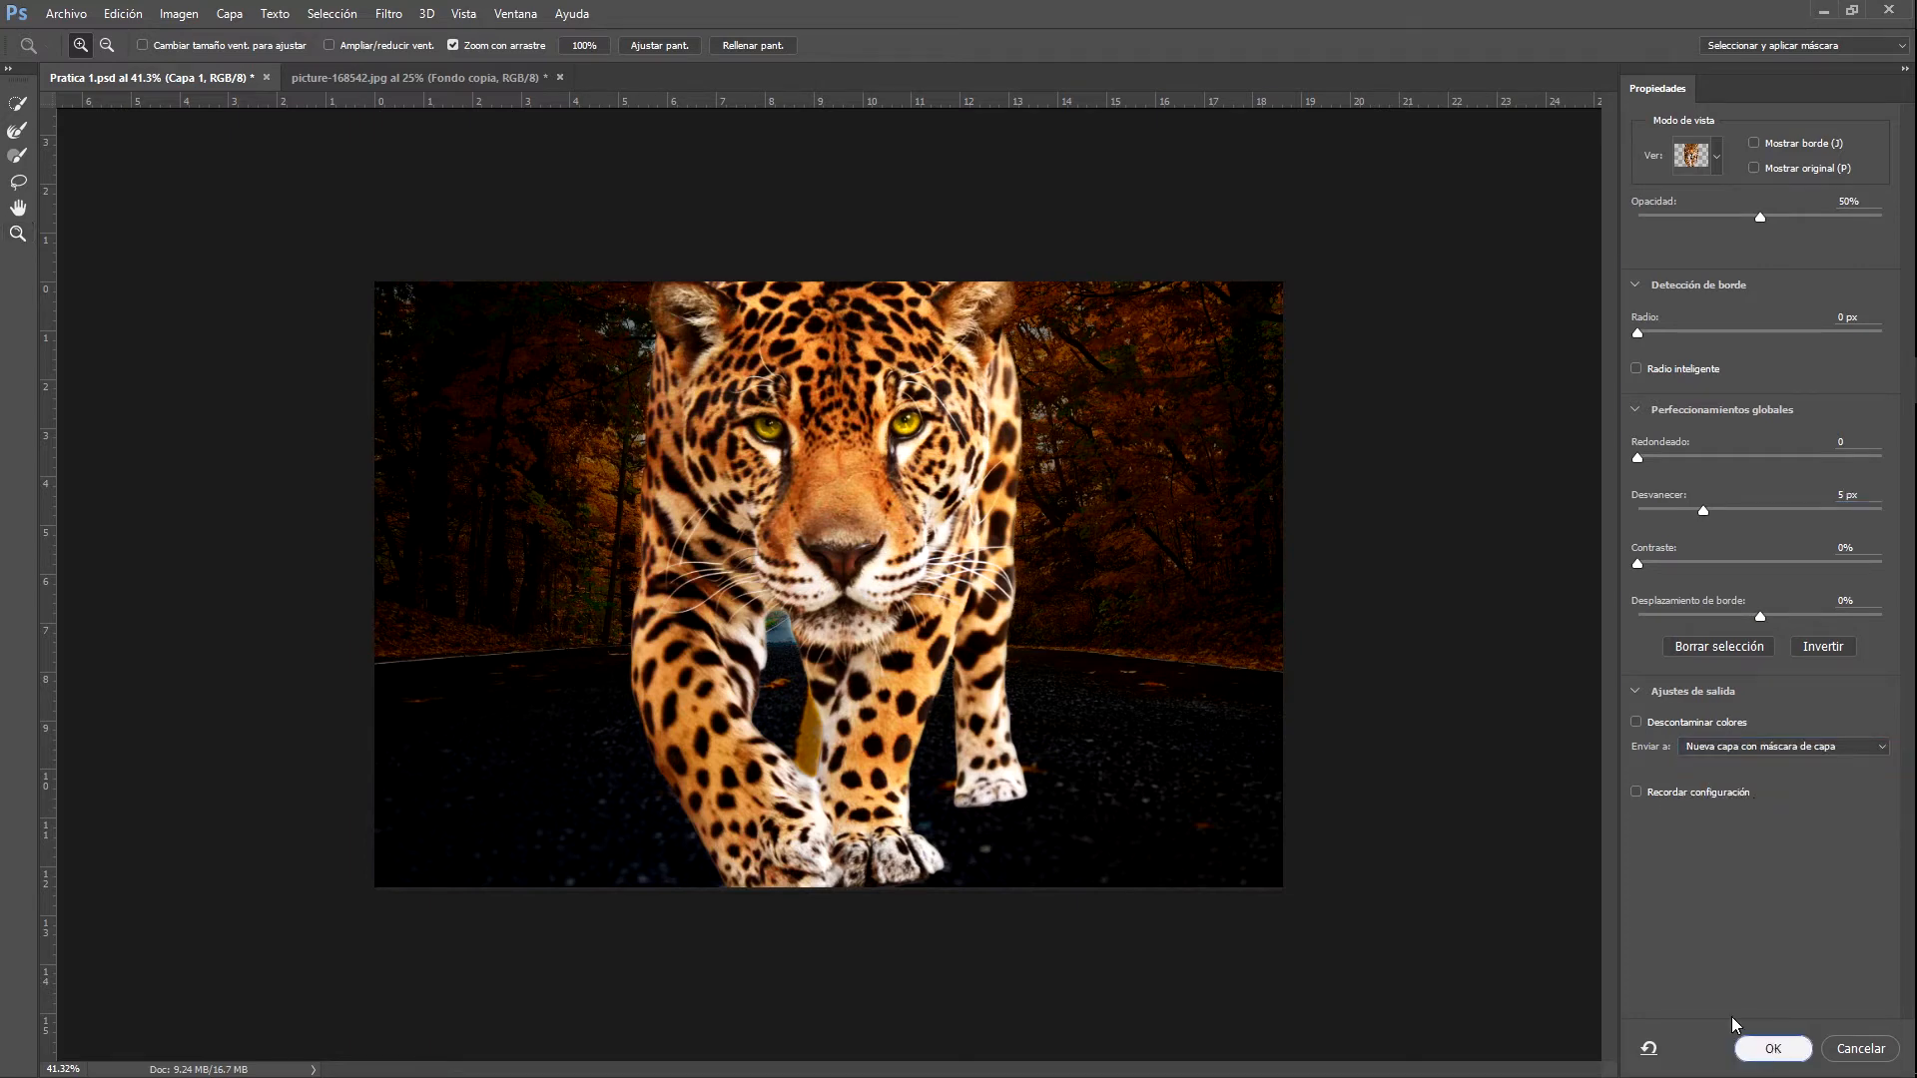
{"action": "left_click", "coordinate": [1772, 1048]}
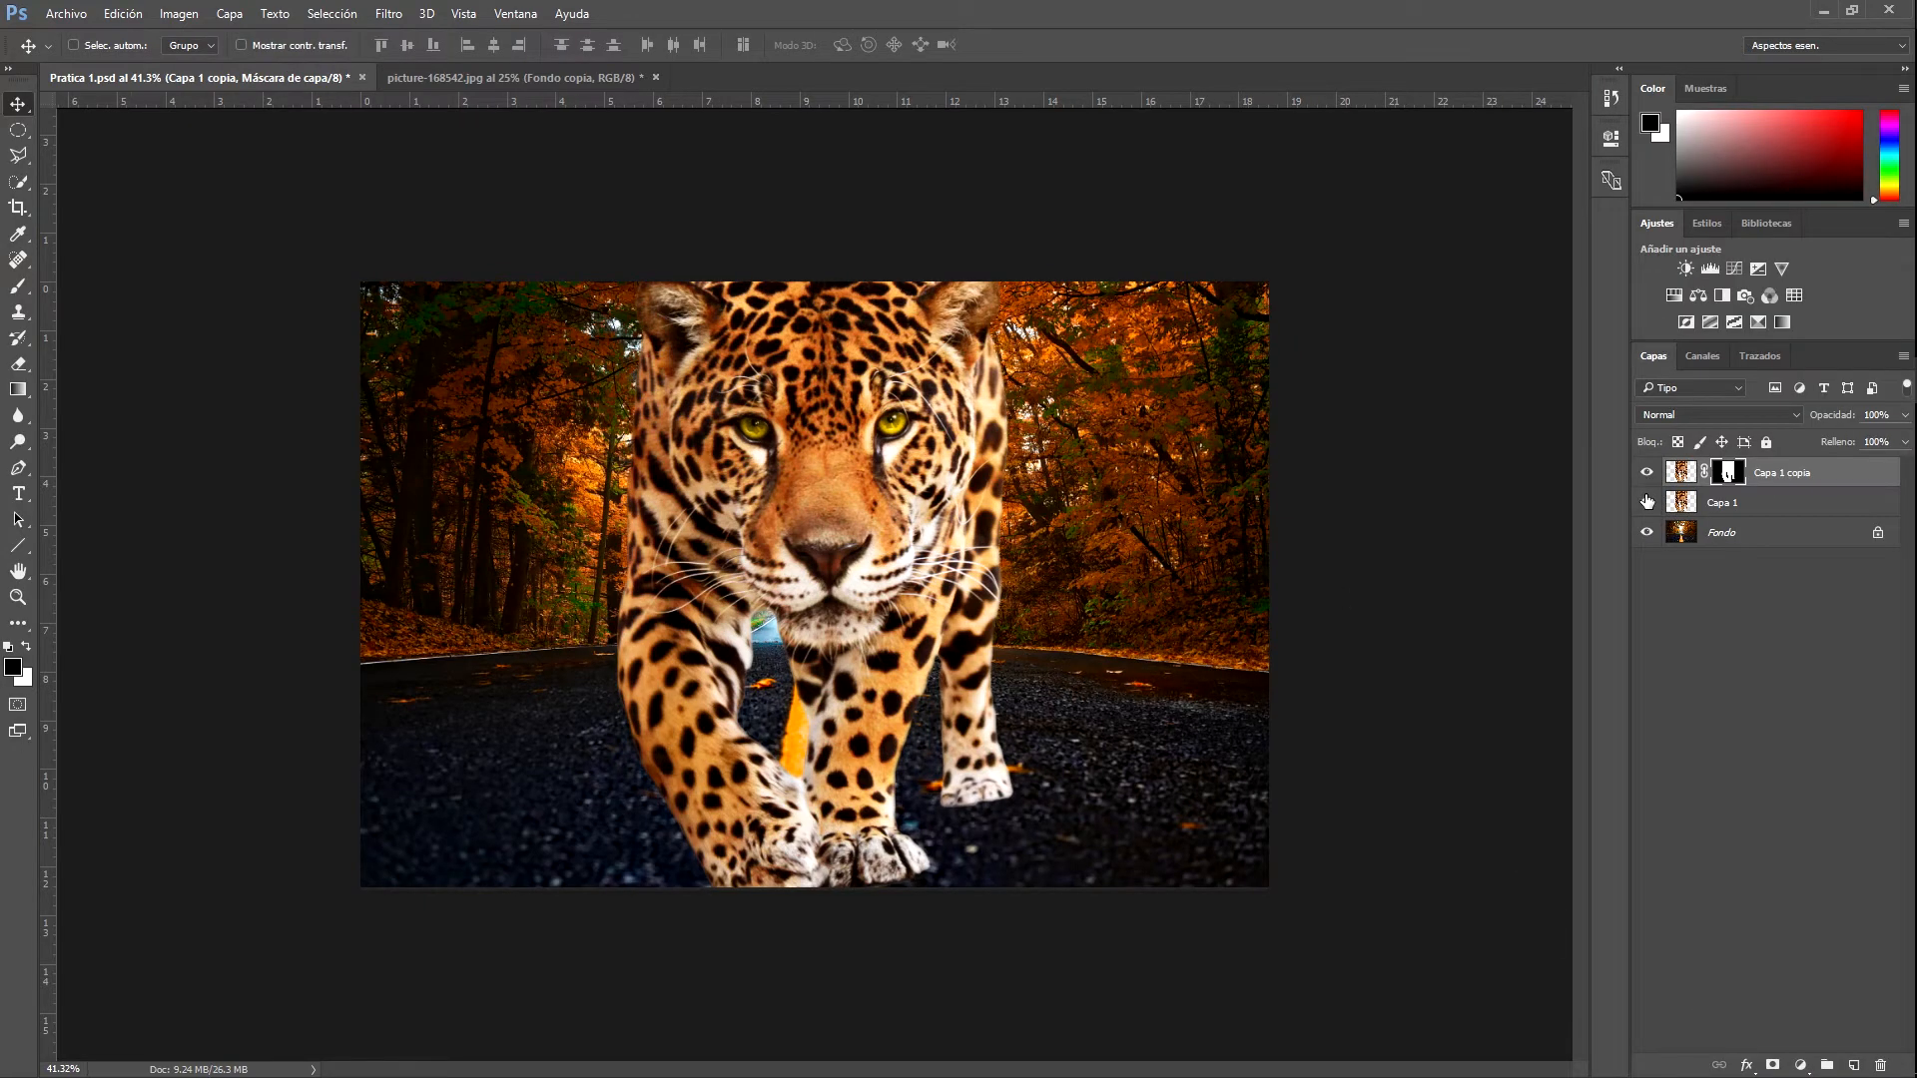
Compare the masked jaguar copy with the original by toggling their visibility, leaving Capa 1 hidden
{"action": "left_click", "coordinate": [1646, 502]}
{"action": "left_click", "coordinate": [1647, 474]}
{"action": "left_click", "coordinate": [1646, 474]}
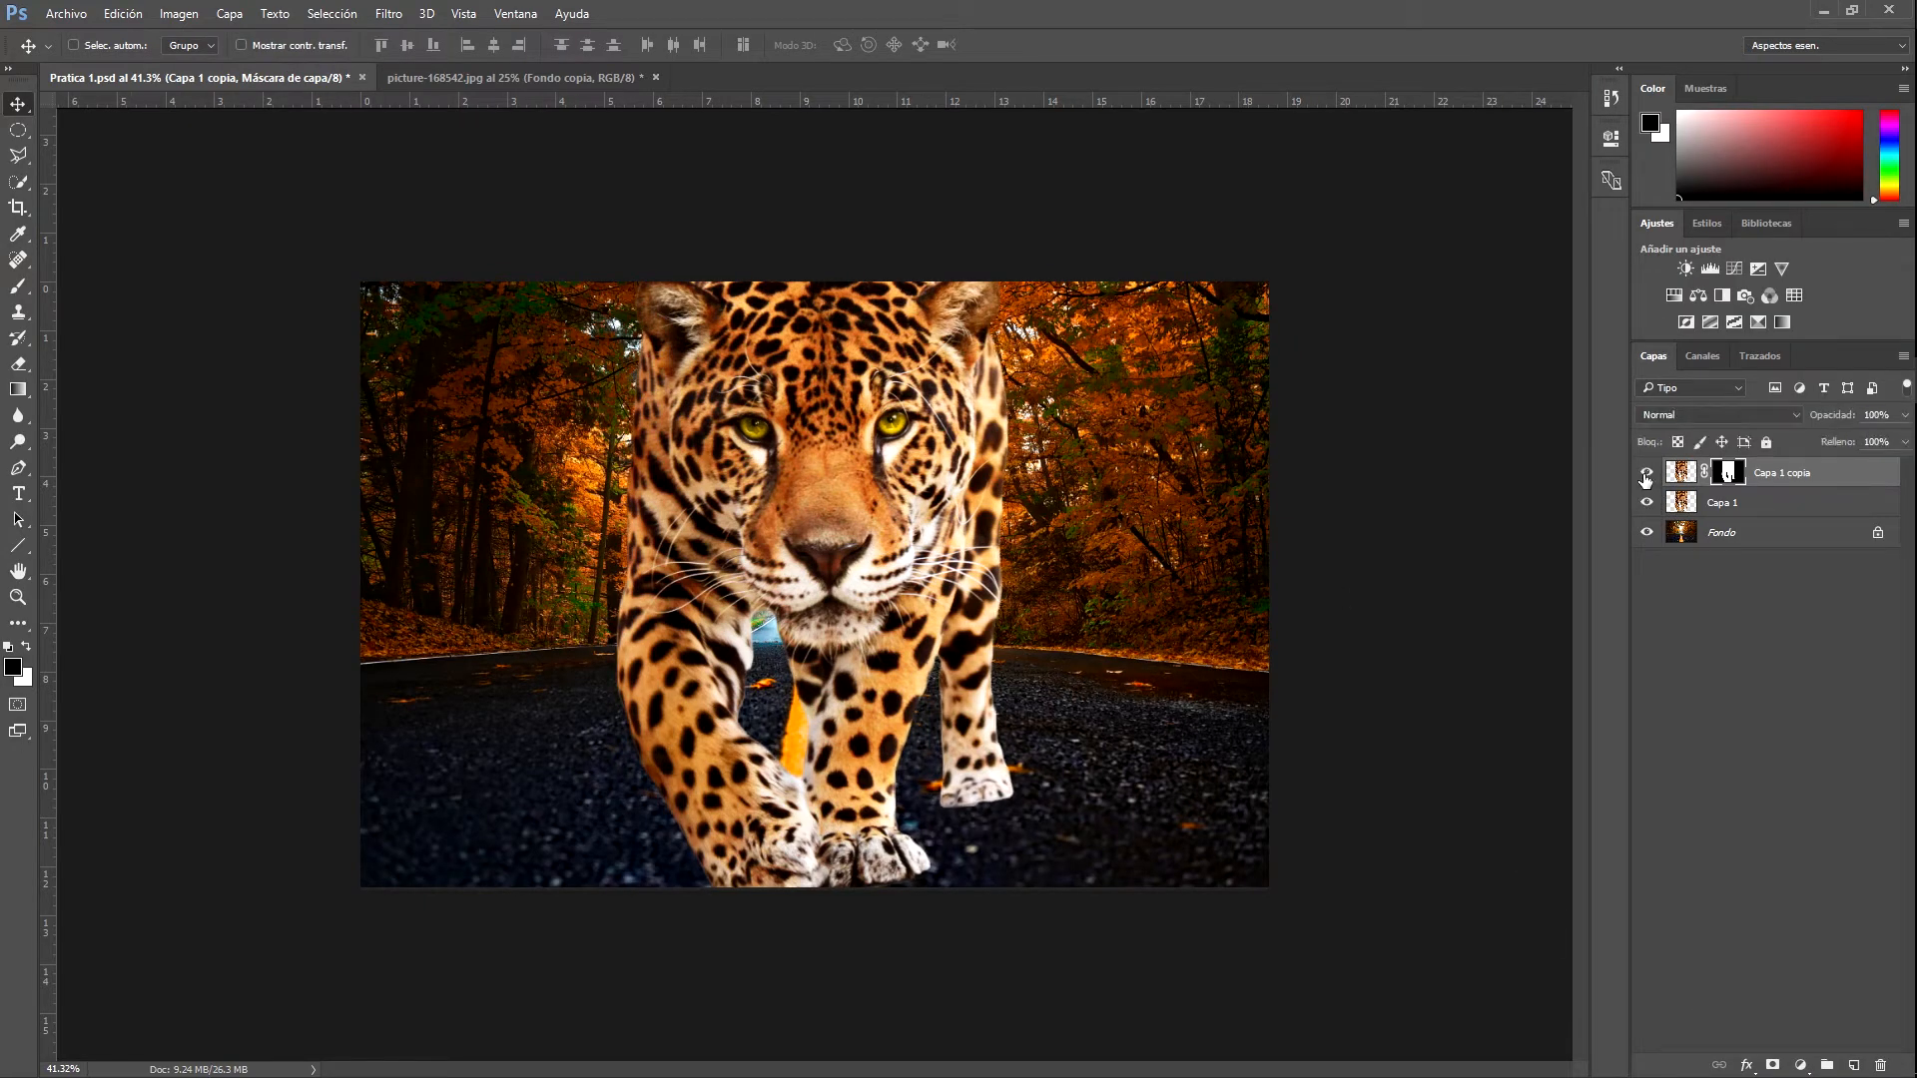
{"action": "left_click", "coordinate": [1647, 503]}
{"action": "left_click", "coordinate": [1647, 503]}
{"action": "left_click", "coordinate": [1647, 502]}
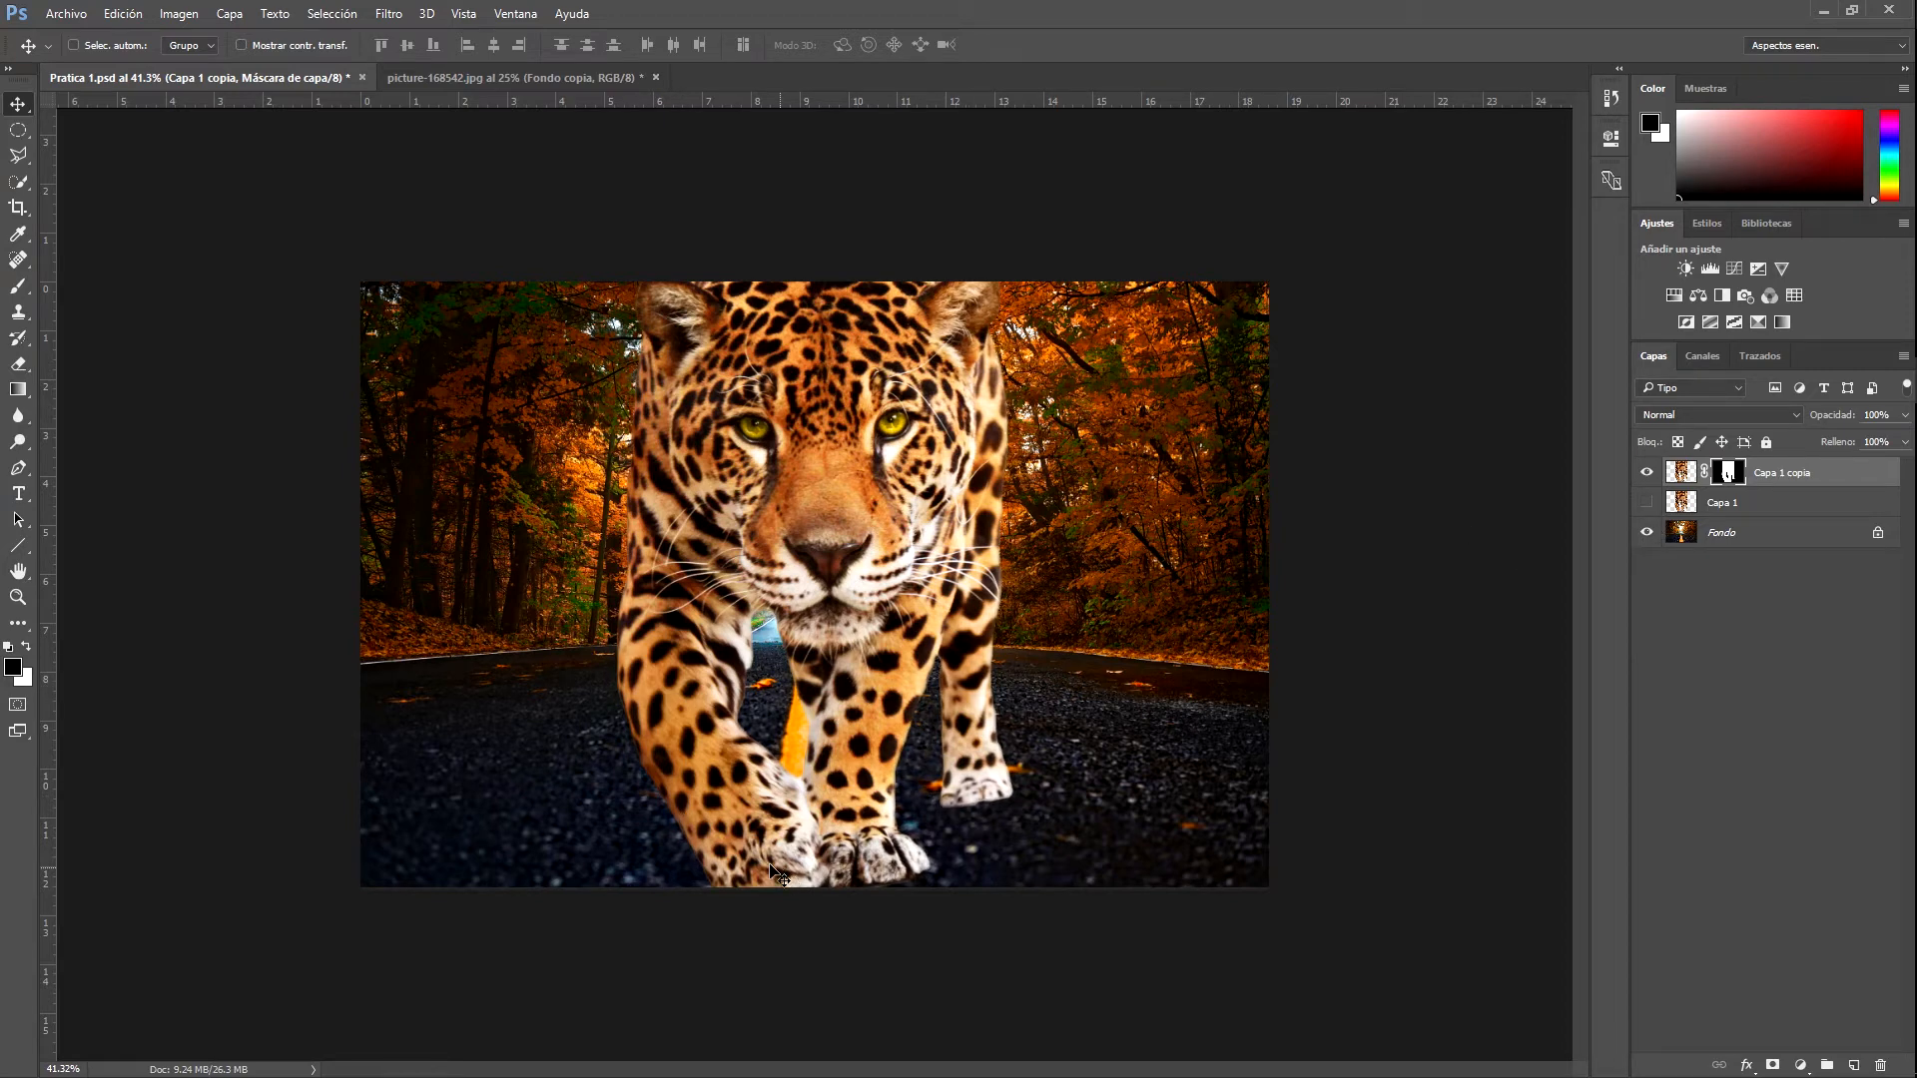
Add a Black & White adjustment layer above the masked jaguar copy and compare the image with and without it
{"action": "left_click", "coordinate": [1804, 1066]}
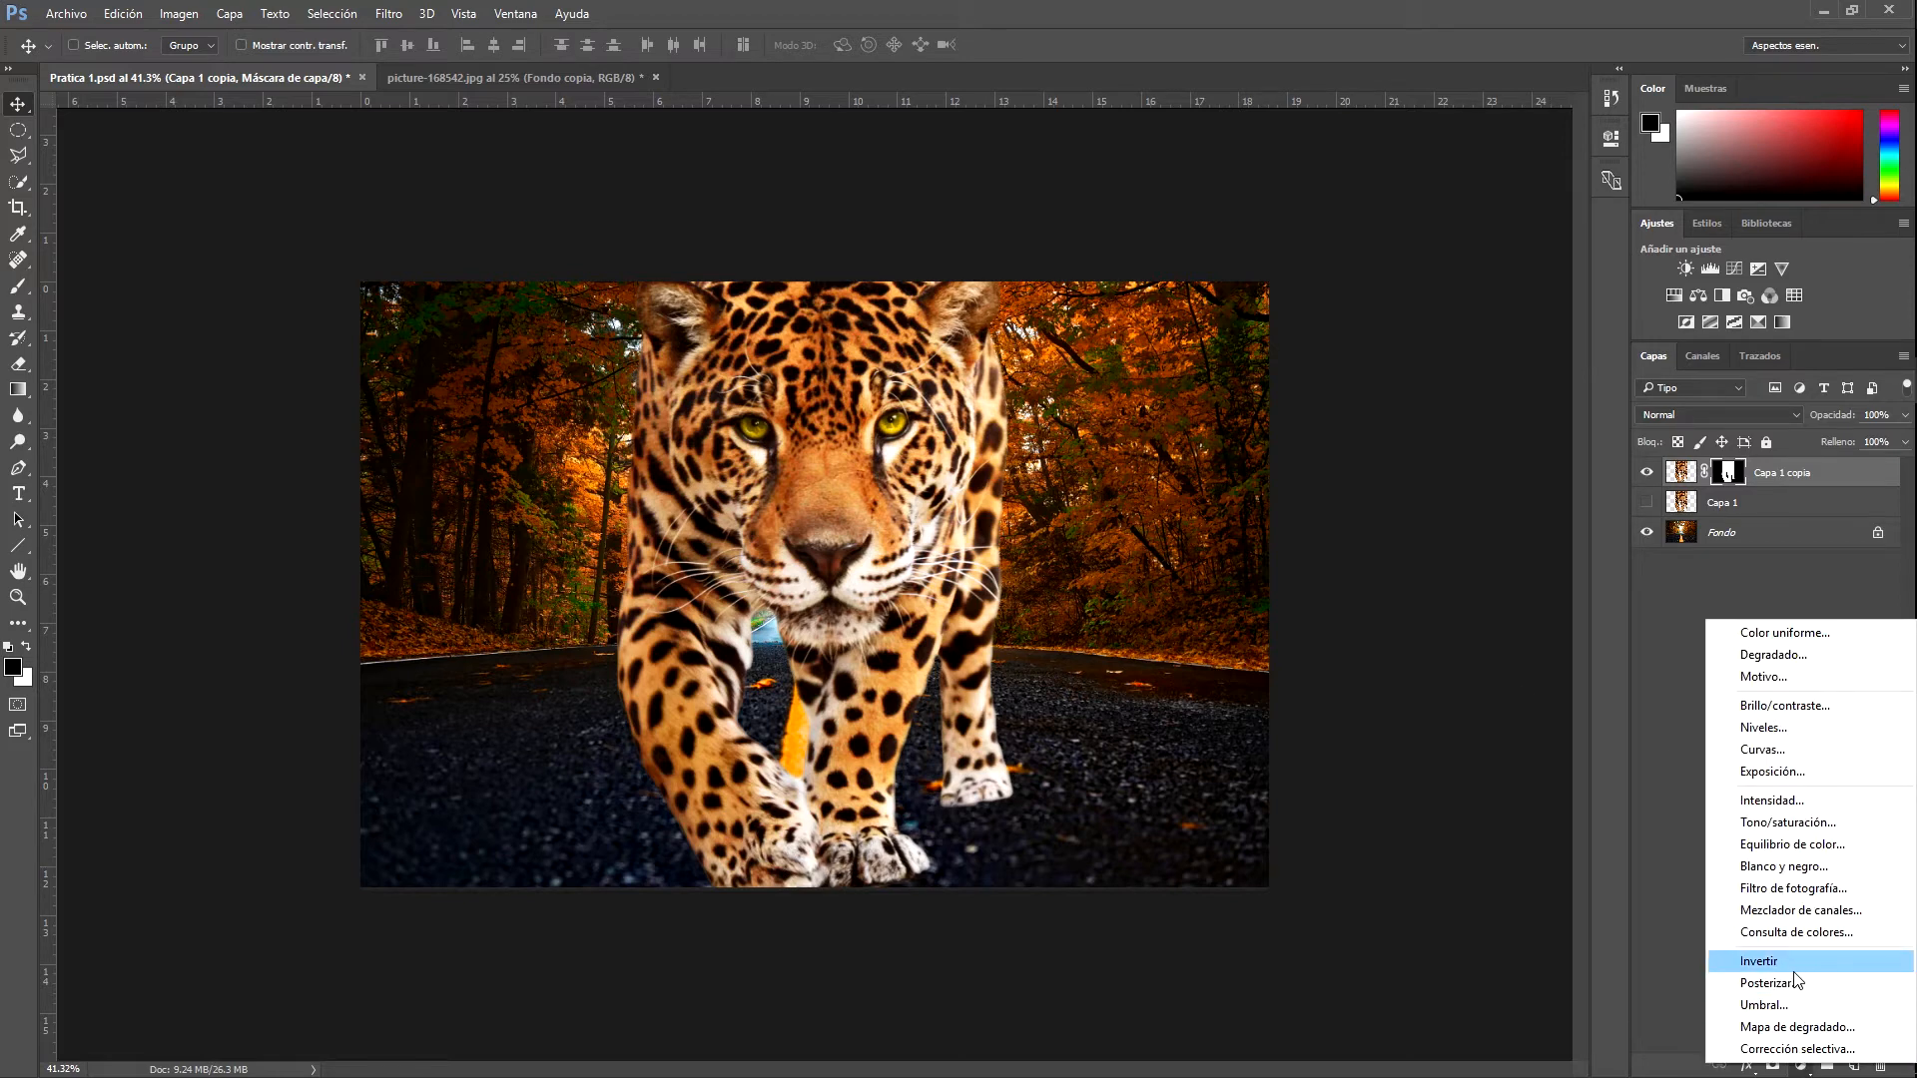
{"action": "left_click", "coordinate": [1795, 867]}
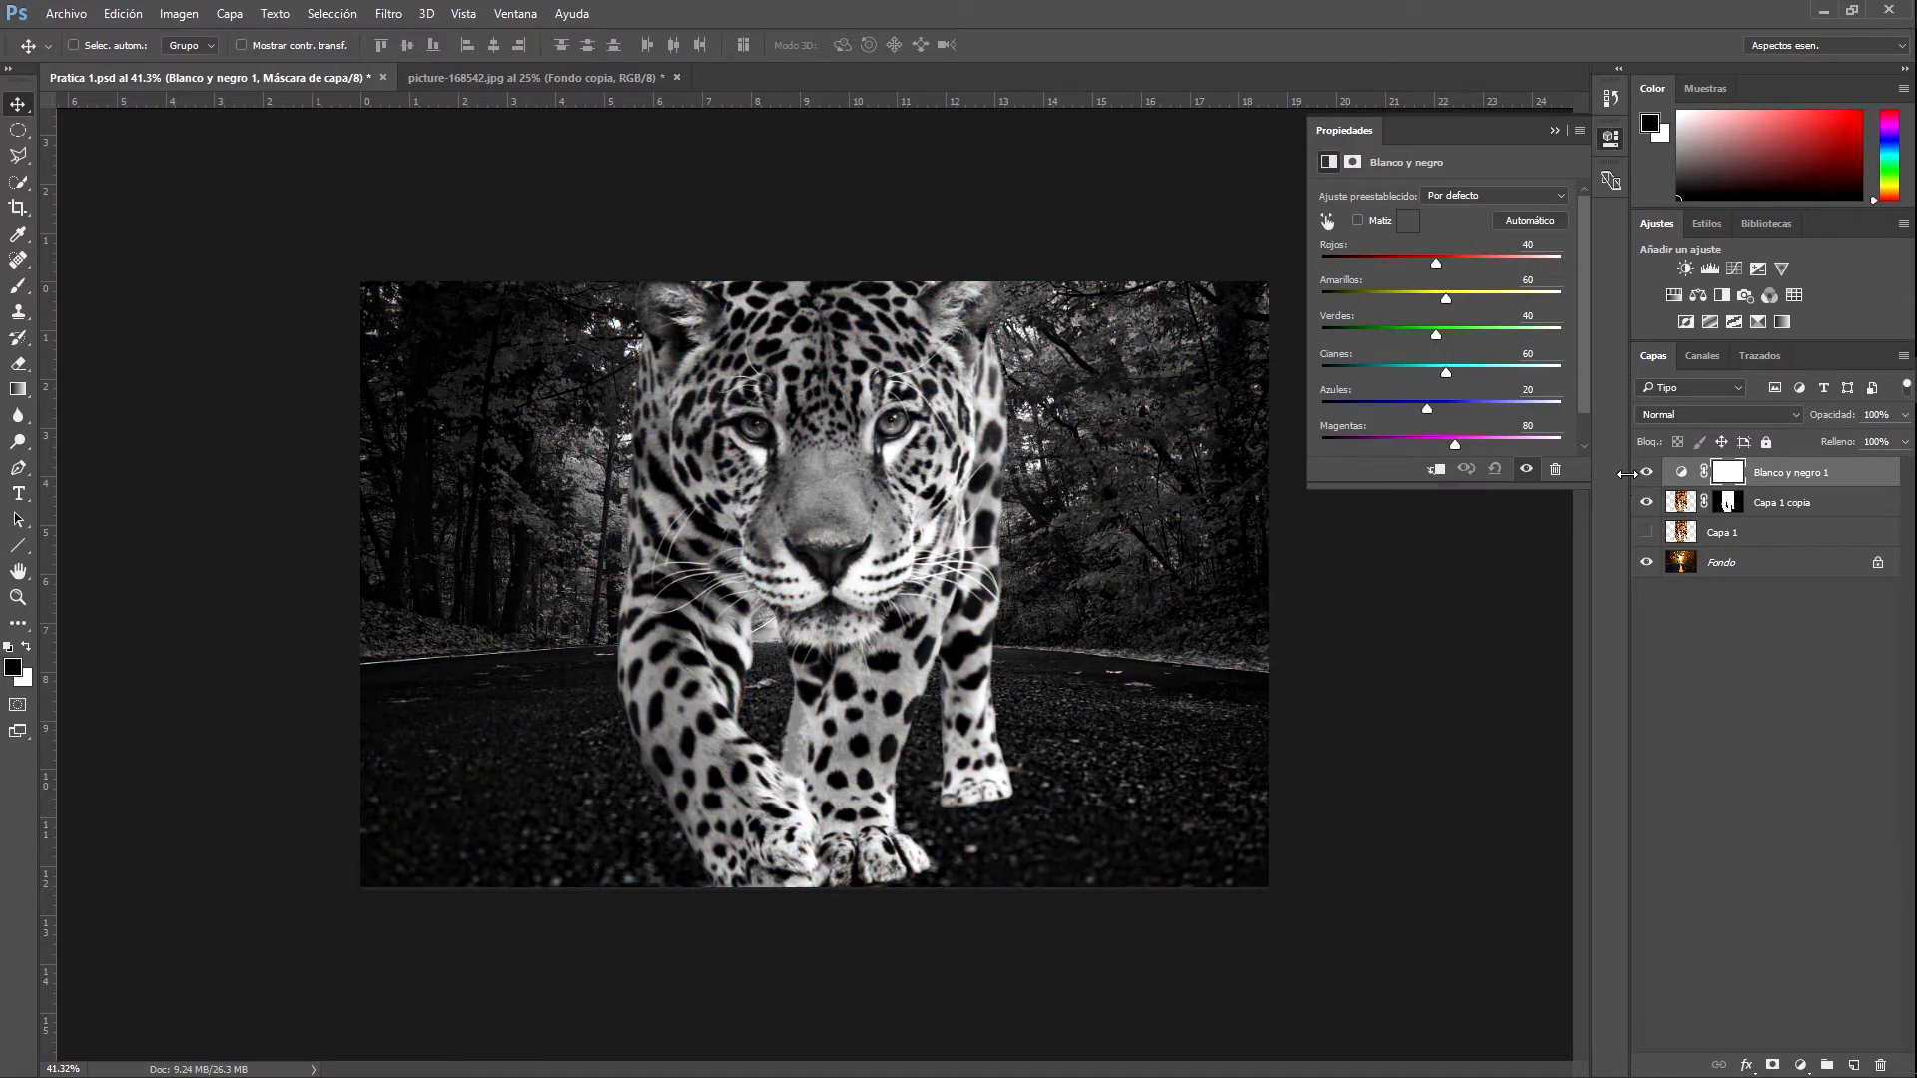
{"action": "left_click", "coordinate": [1646, 473]}
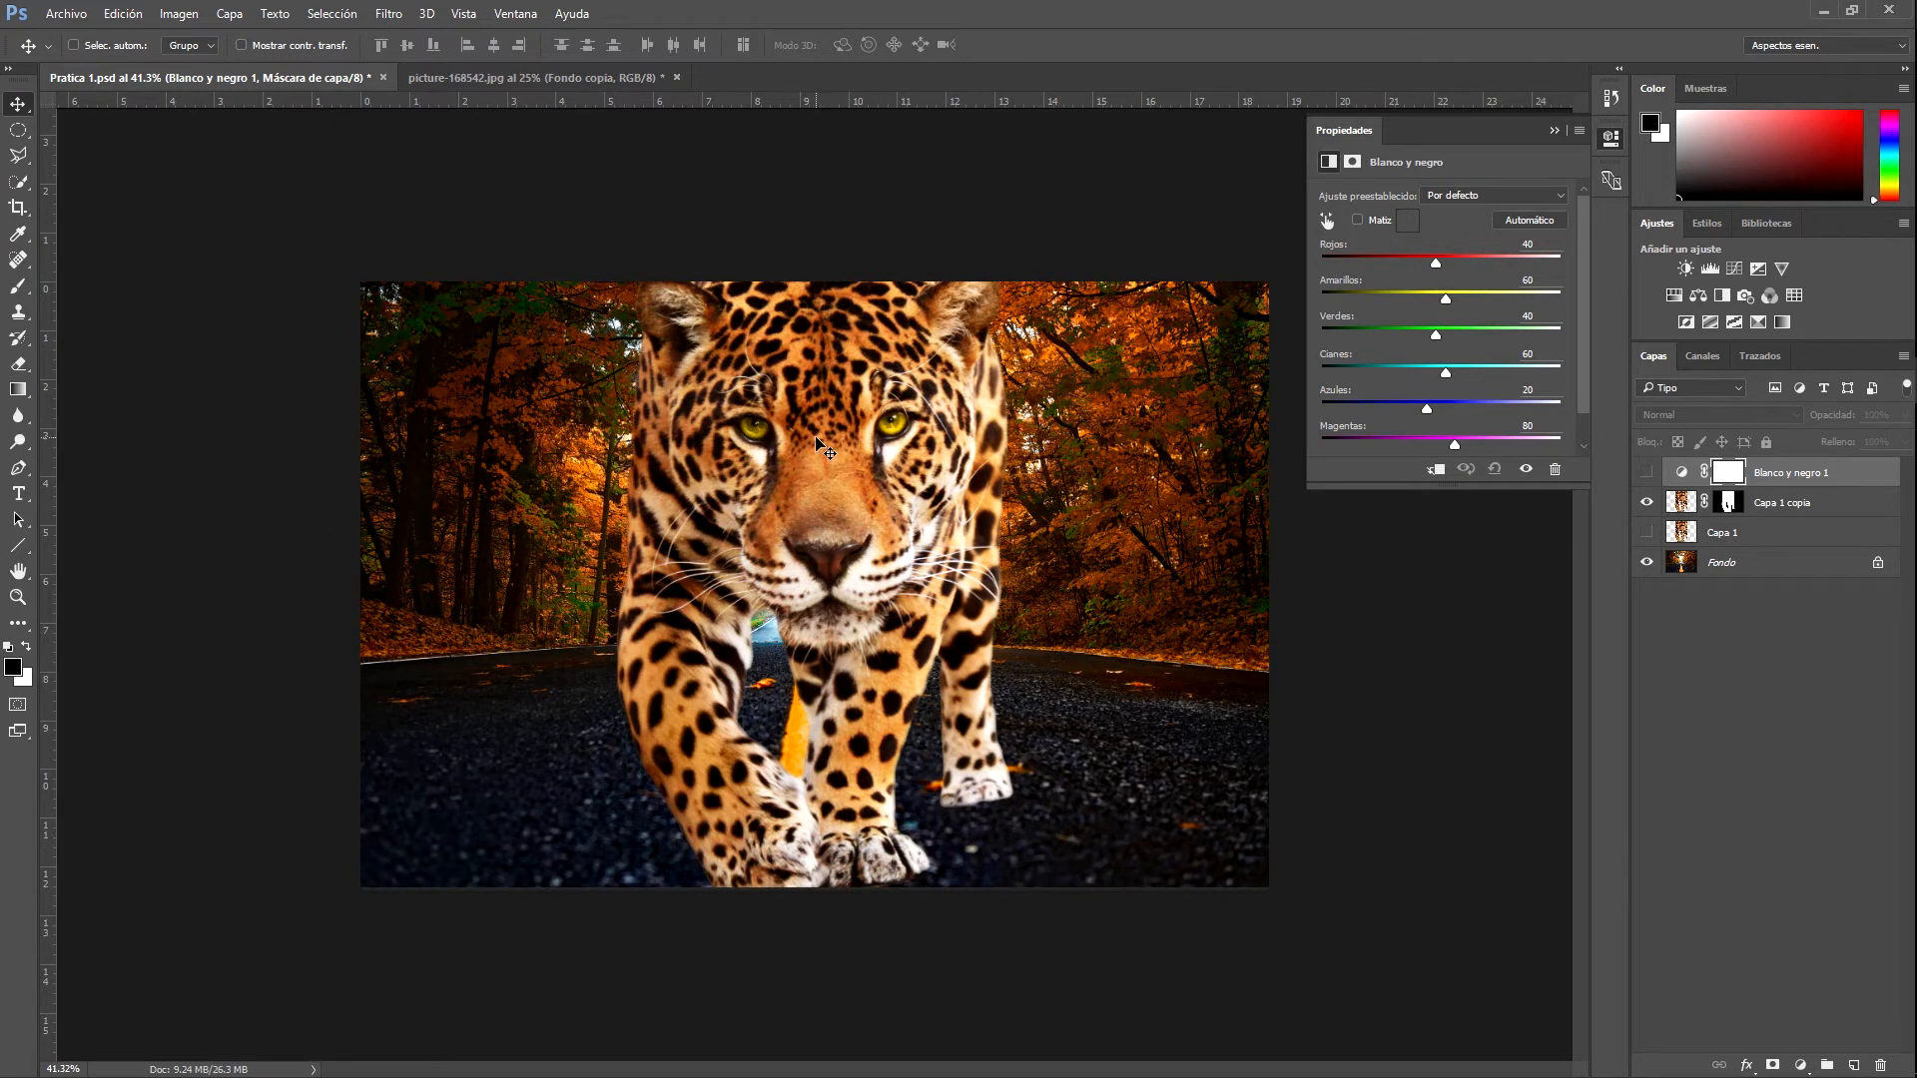
{"action": "left_click", "coordinate": [1647, 472]}
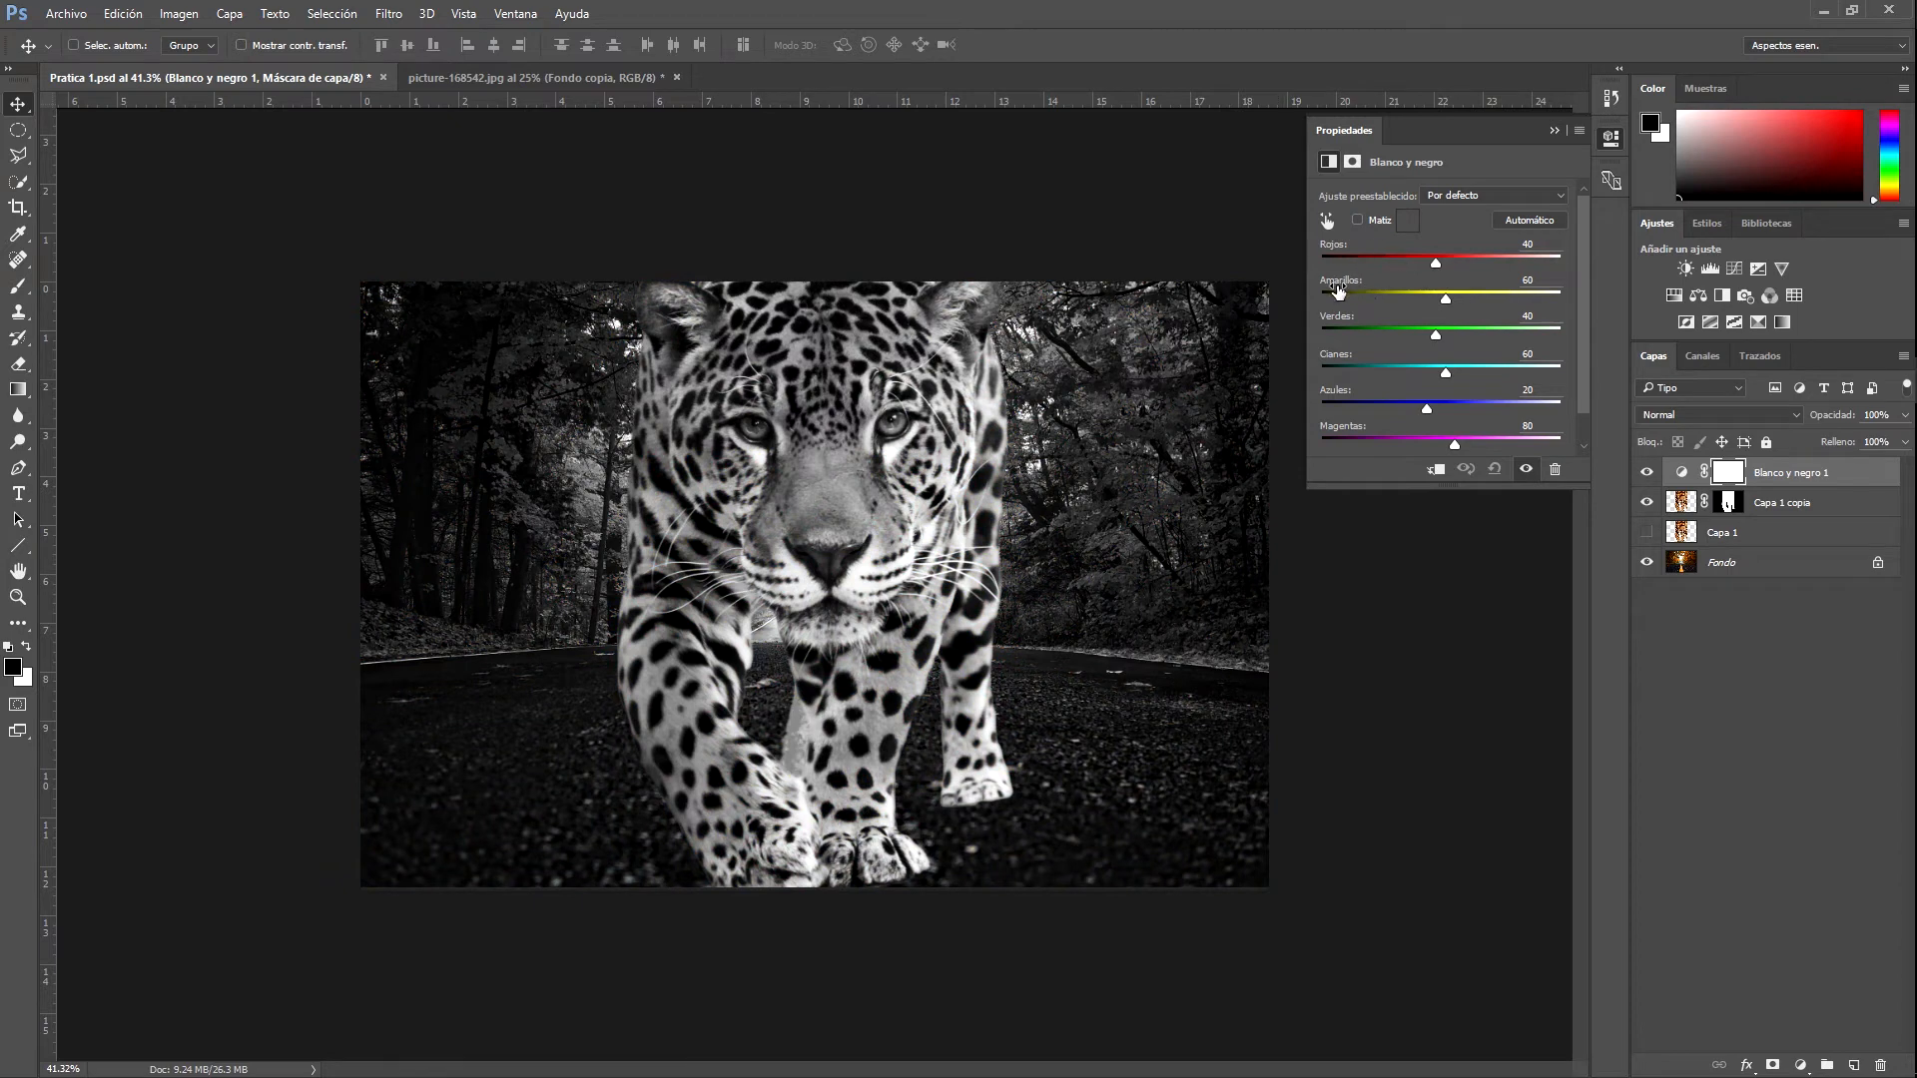
Set the Black & White adjustment's reds to -17 and yellows to 79, and compare with the colour original
{"action": "left_click", "coordinate": [1424, 260]}
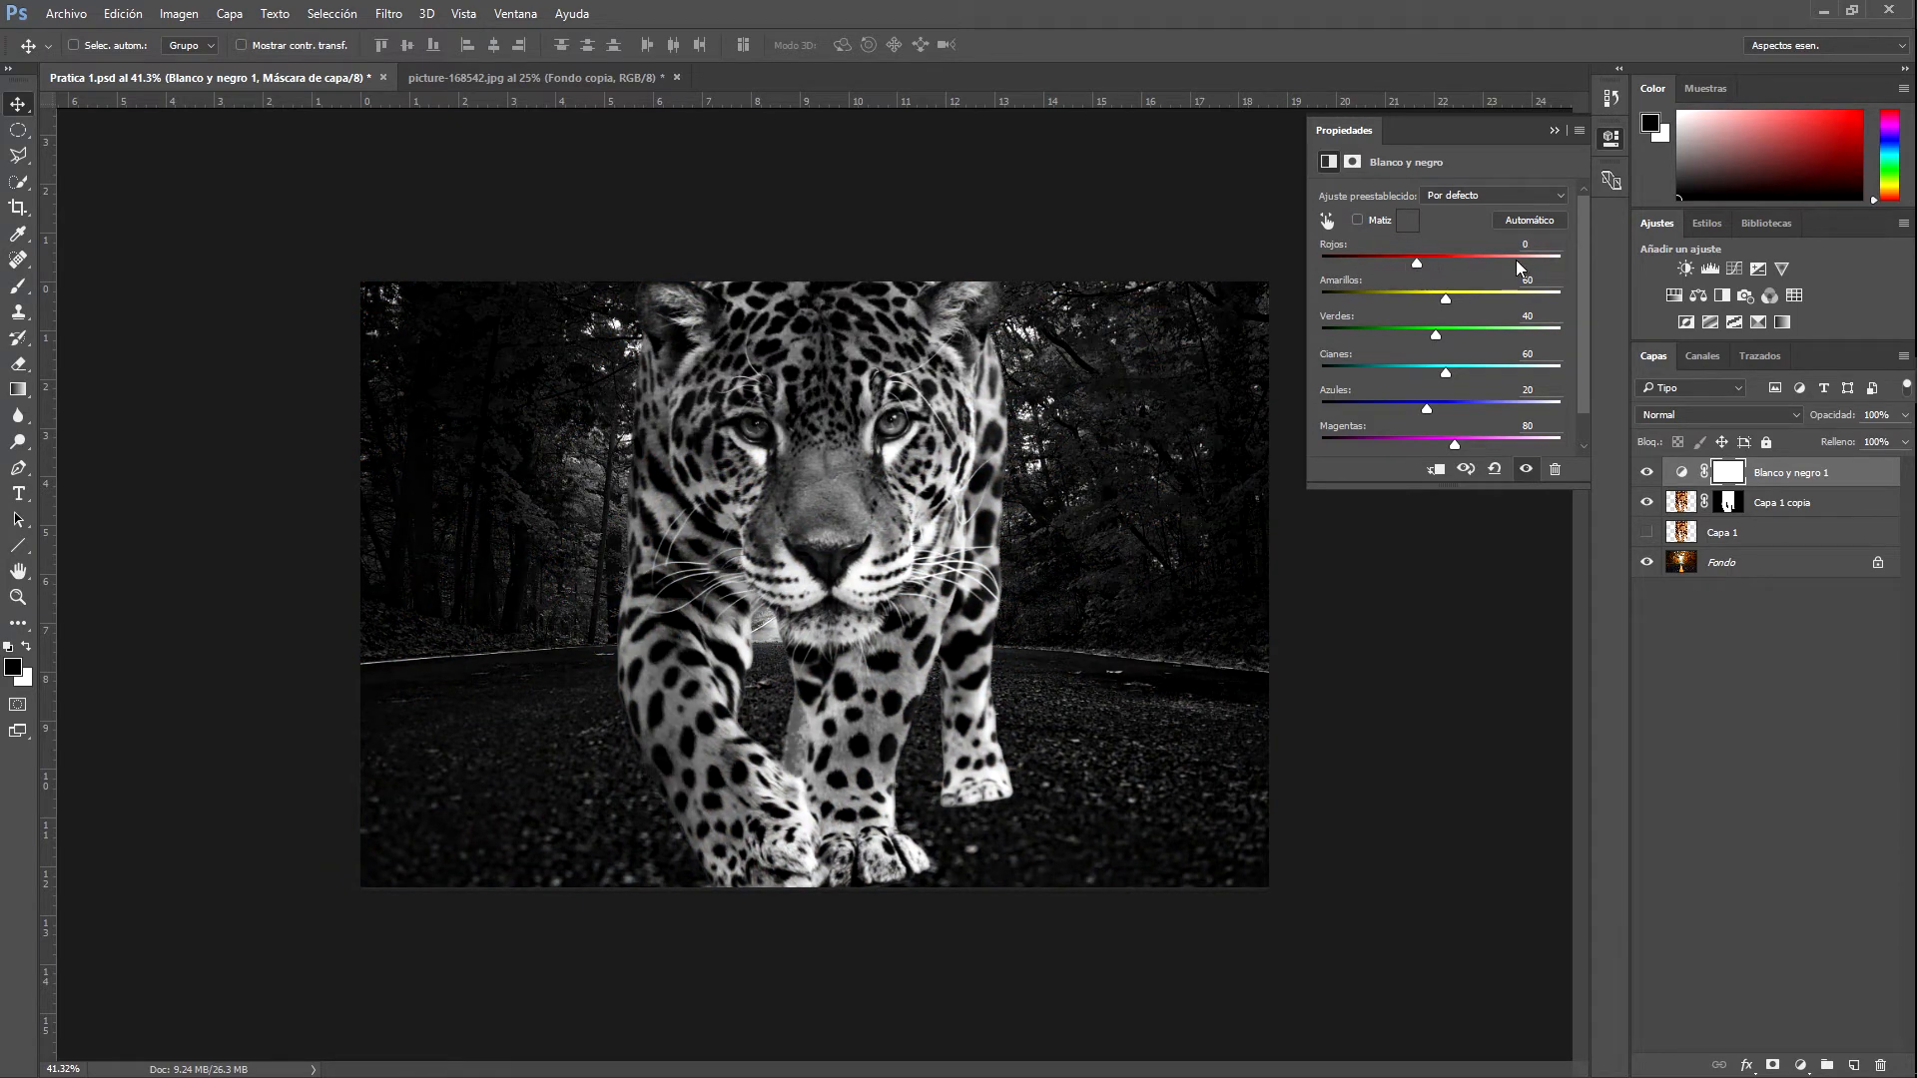
{"action": "left_click", "coordinate": [1411, 266]}
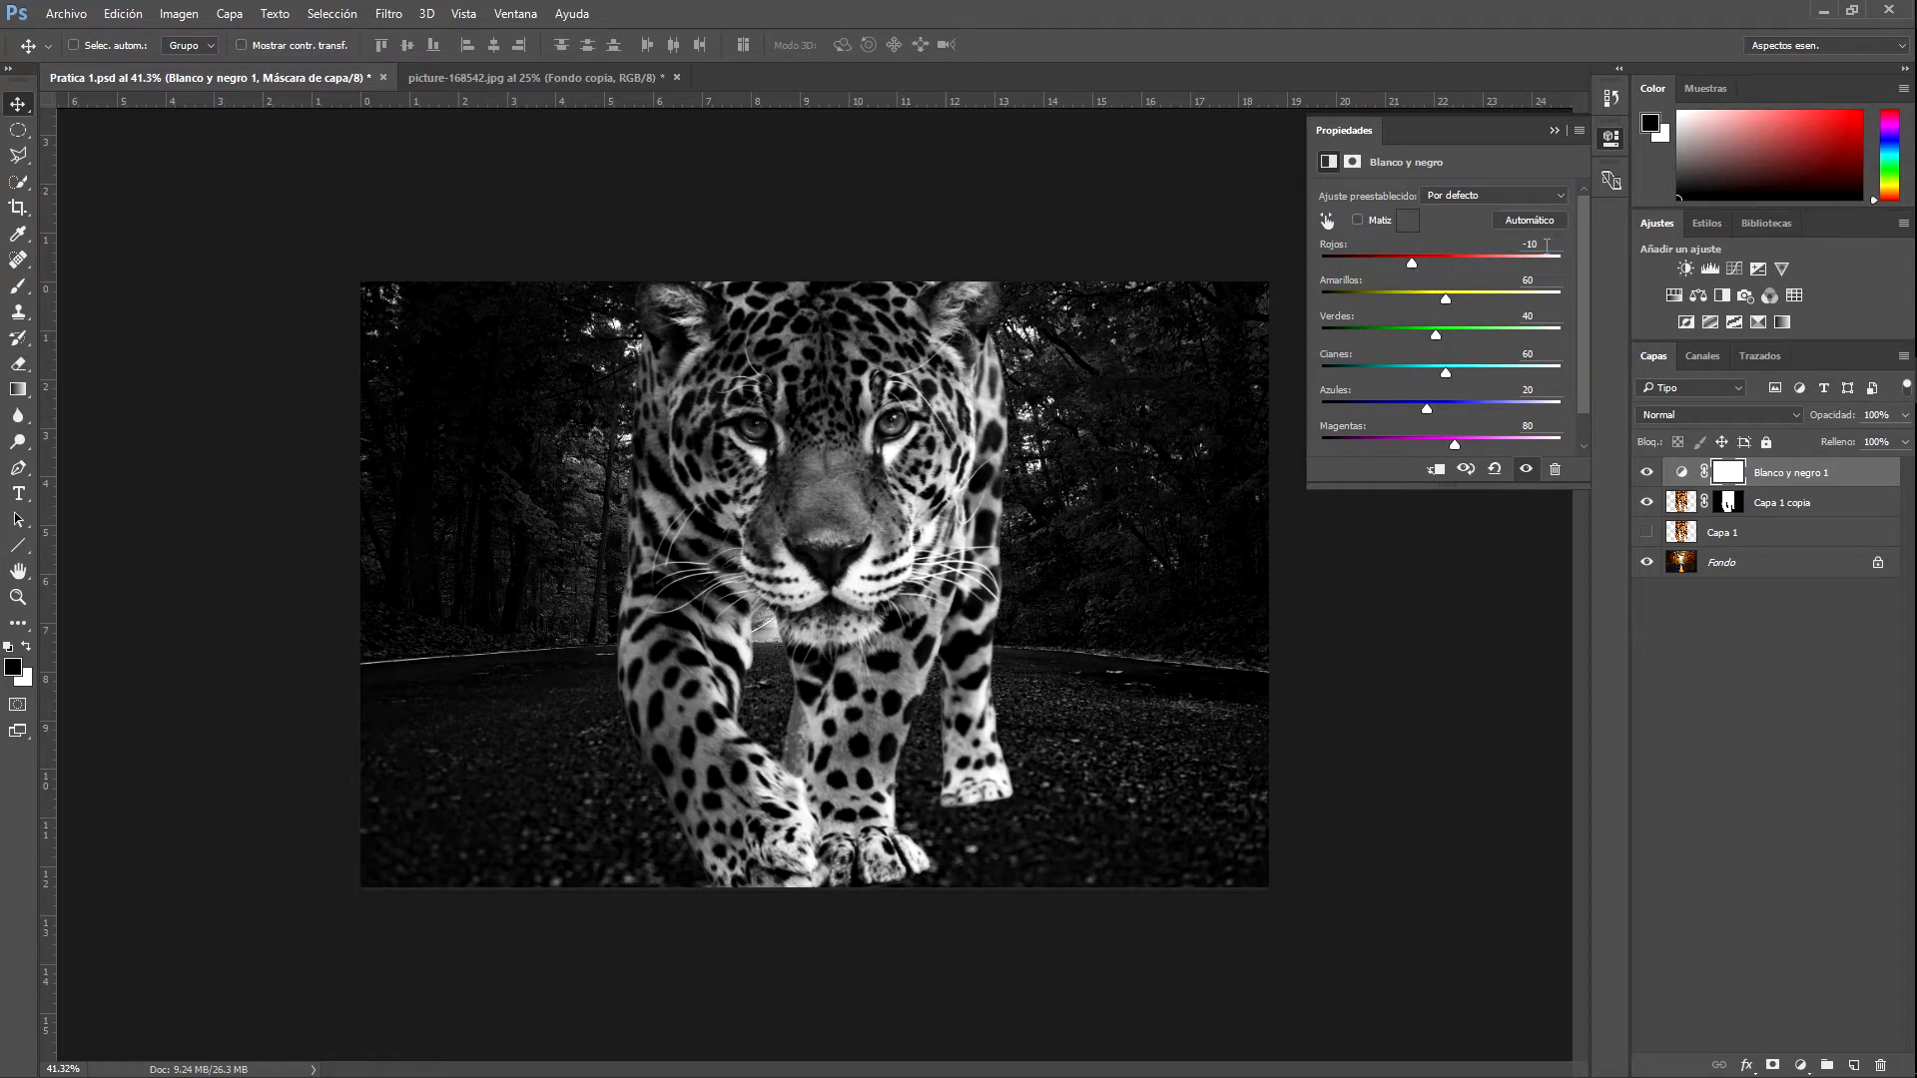
{"action": "left_click", "coordinate": [1546, 245]}
{"action": "type", "text": "-5"}
{"action": "left_click_drag", "start_coordinate": [1448, 297], "coordinate": [1409, 262]}
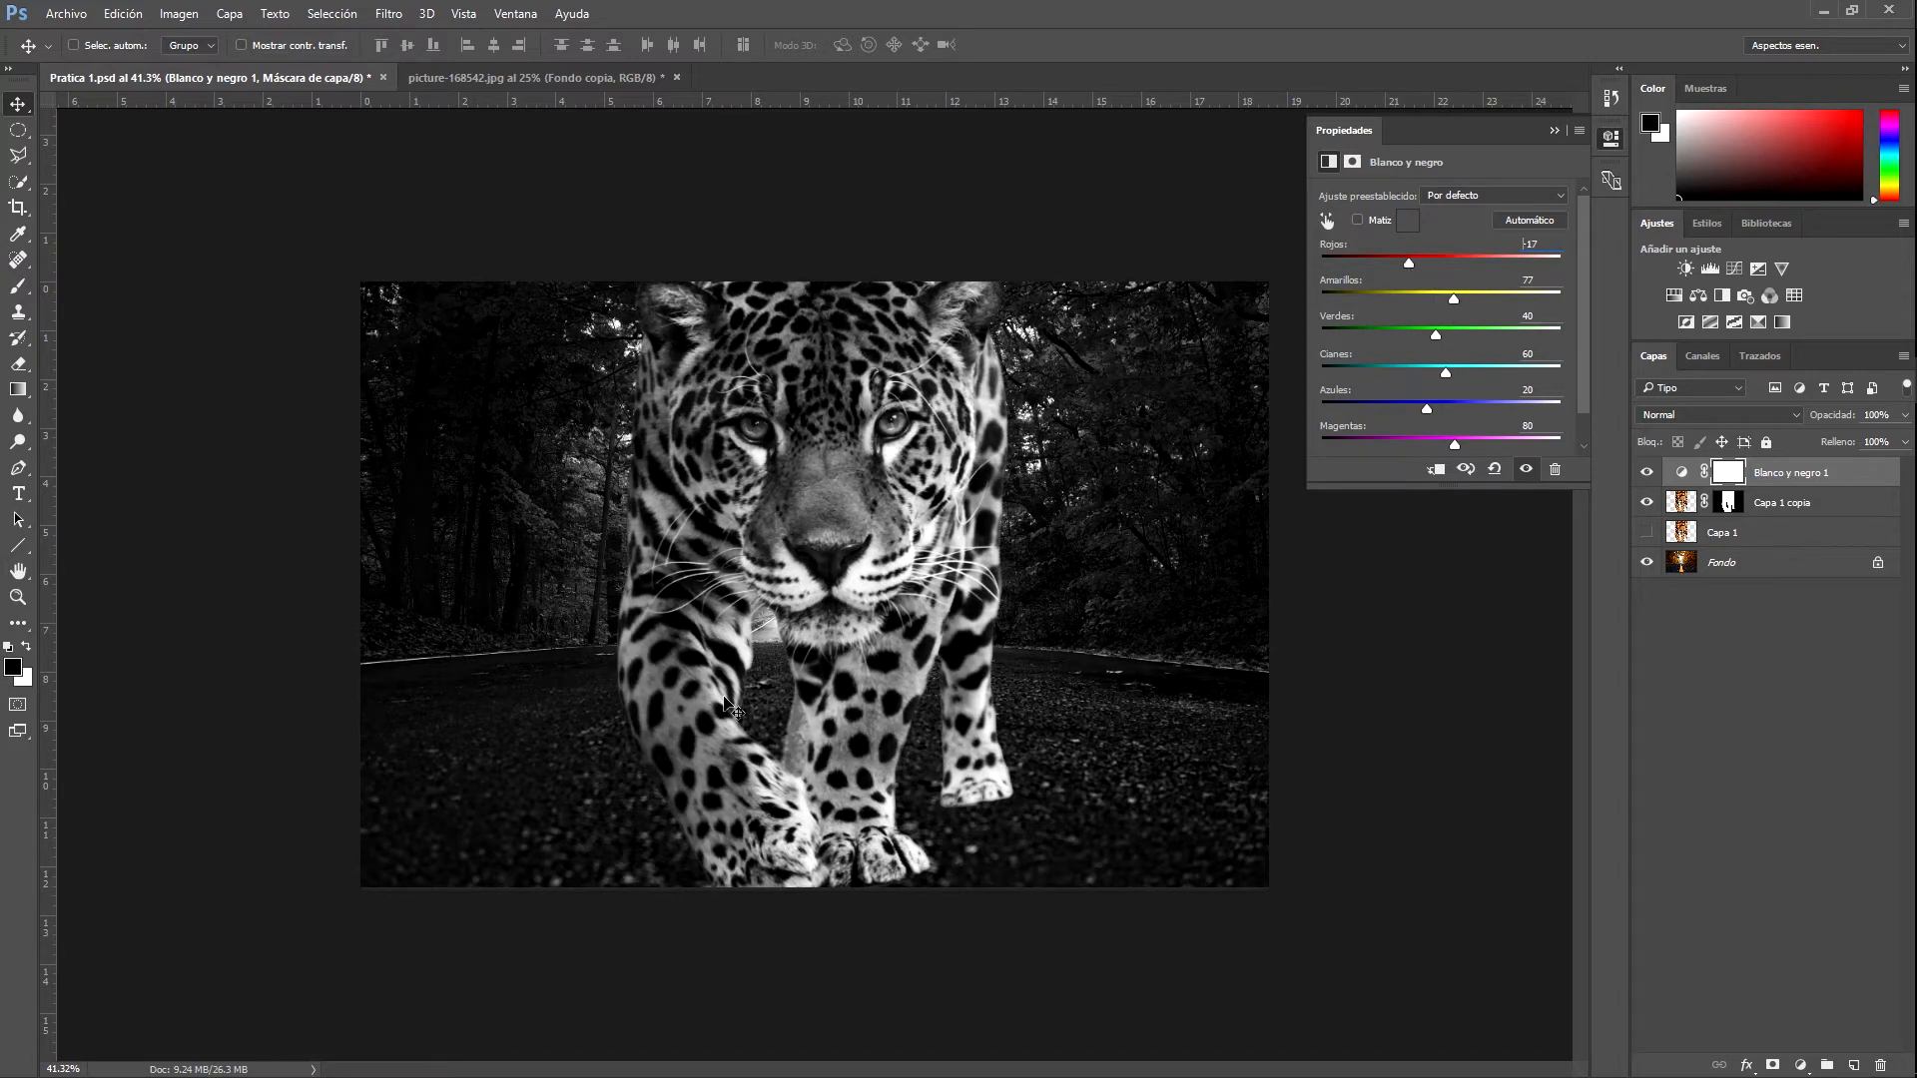
{"action": "left_click_drag", "start_coordinate": [1453, 299], "coordinate": [1463, 298]}
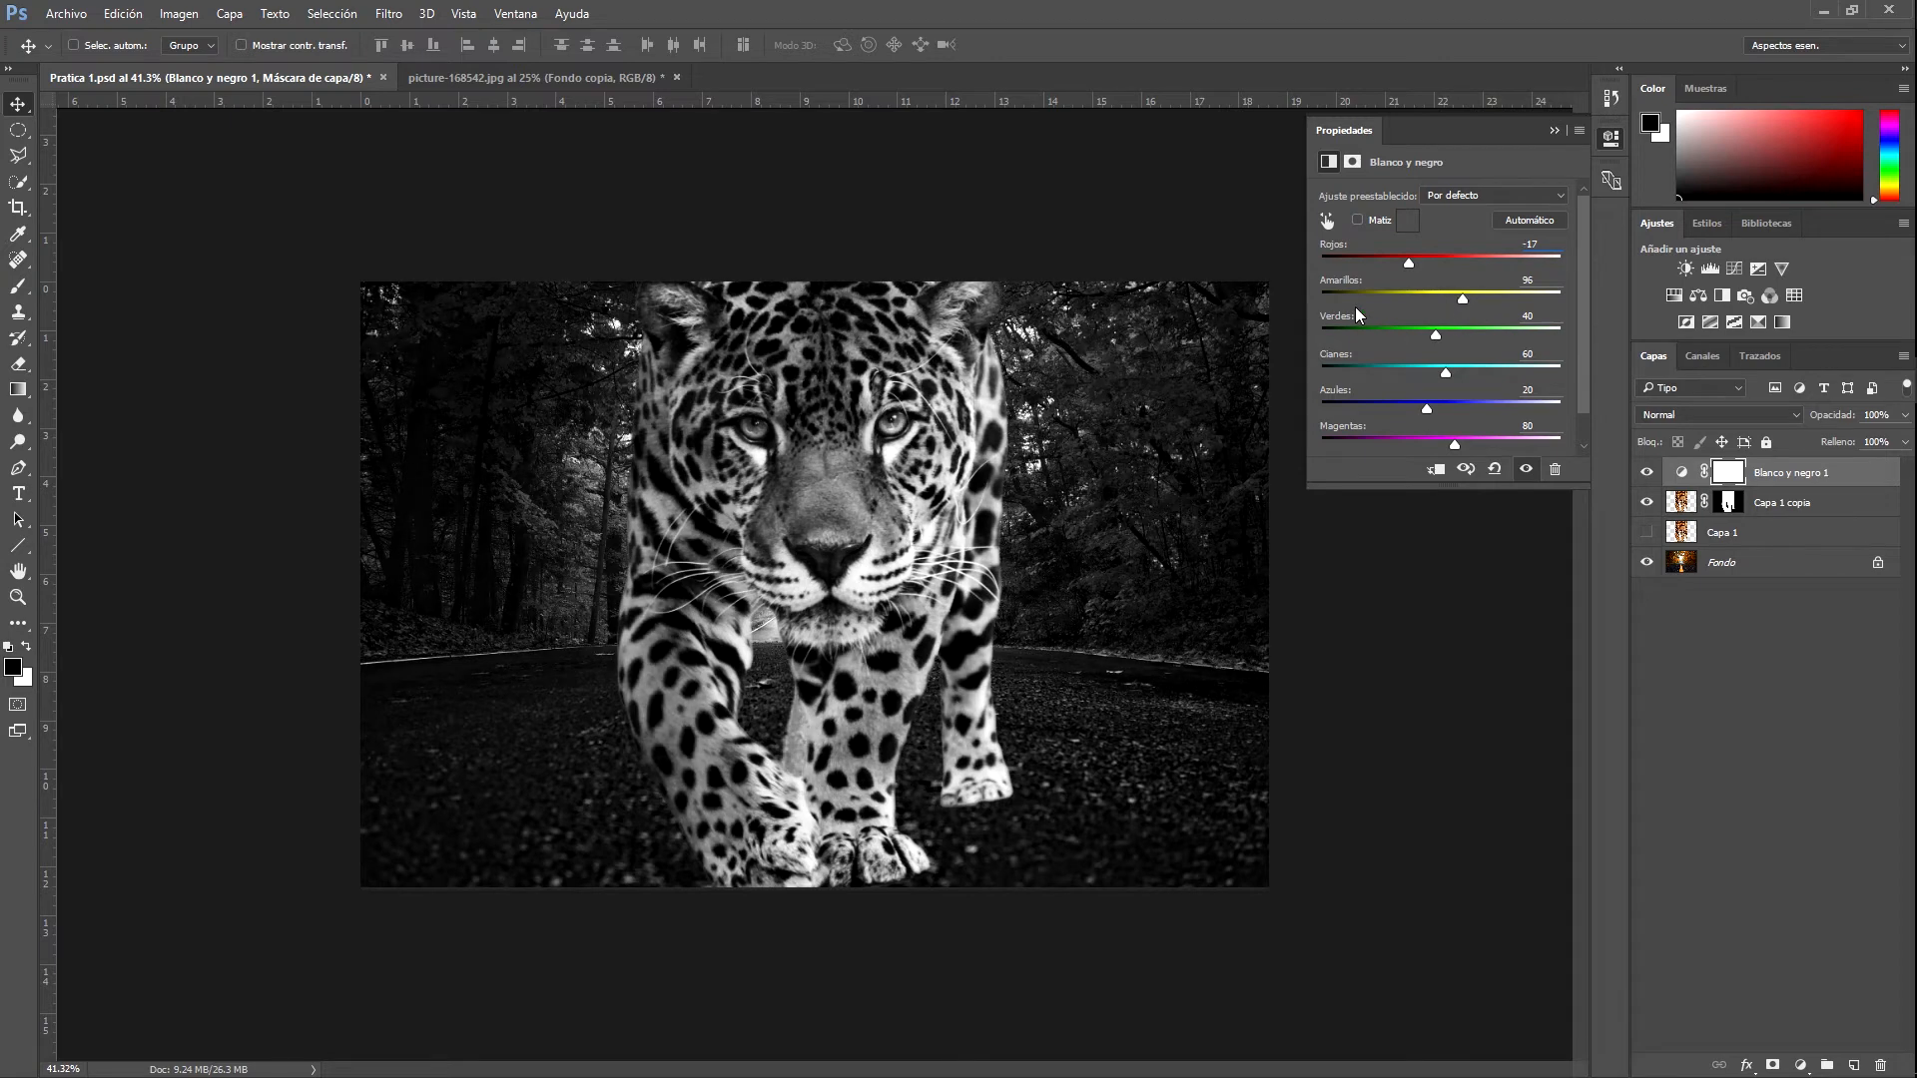
{"action": "left_click", "coordinate": [1454, 297]}
{"action": "left_click", "coordinate": [1648, 472]}
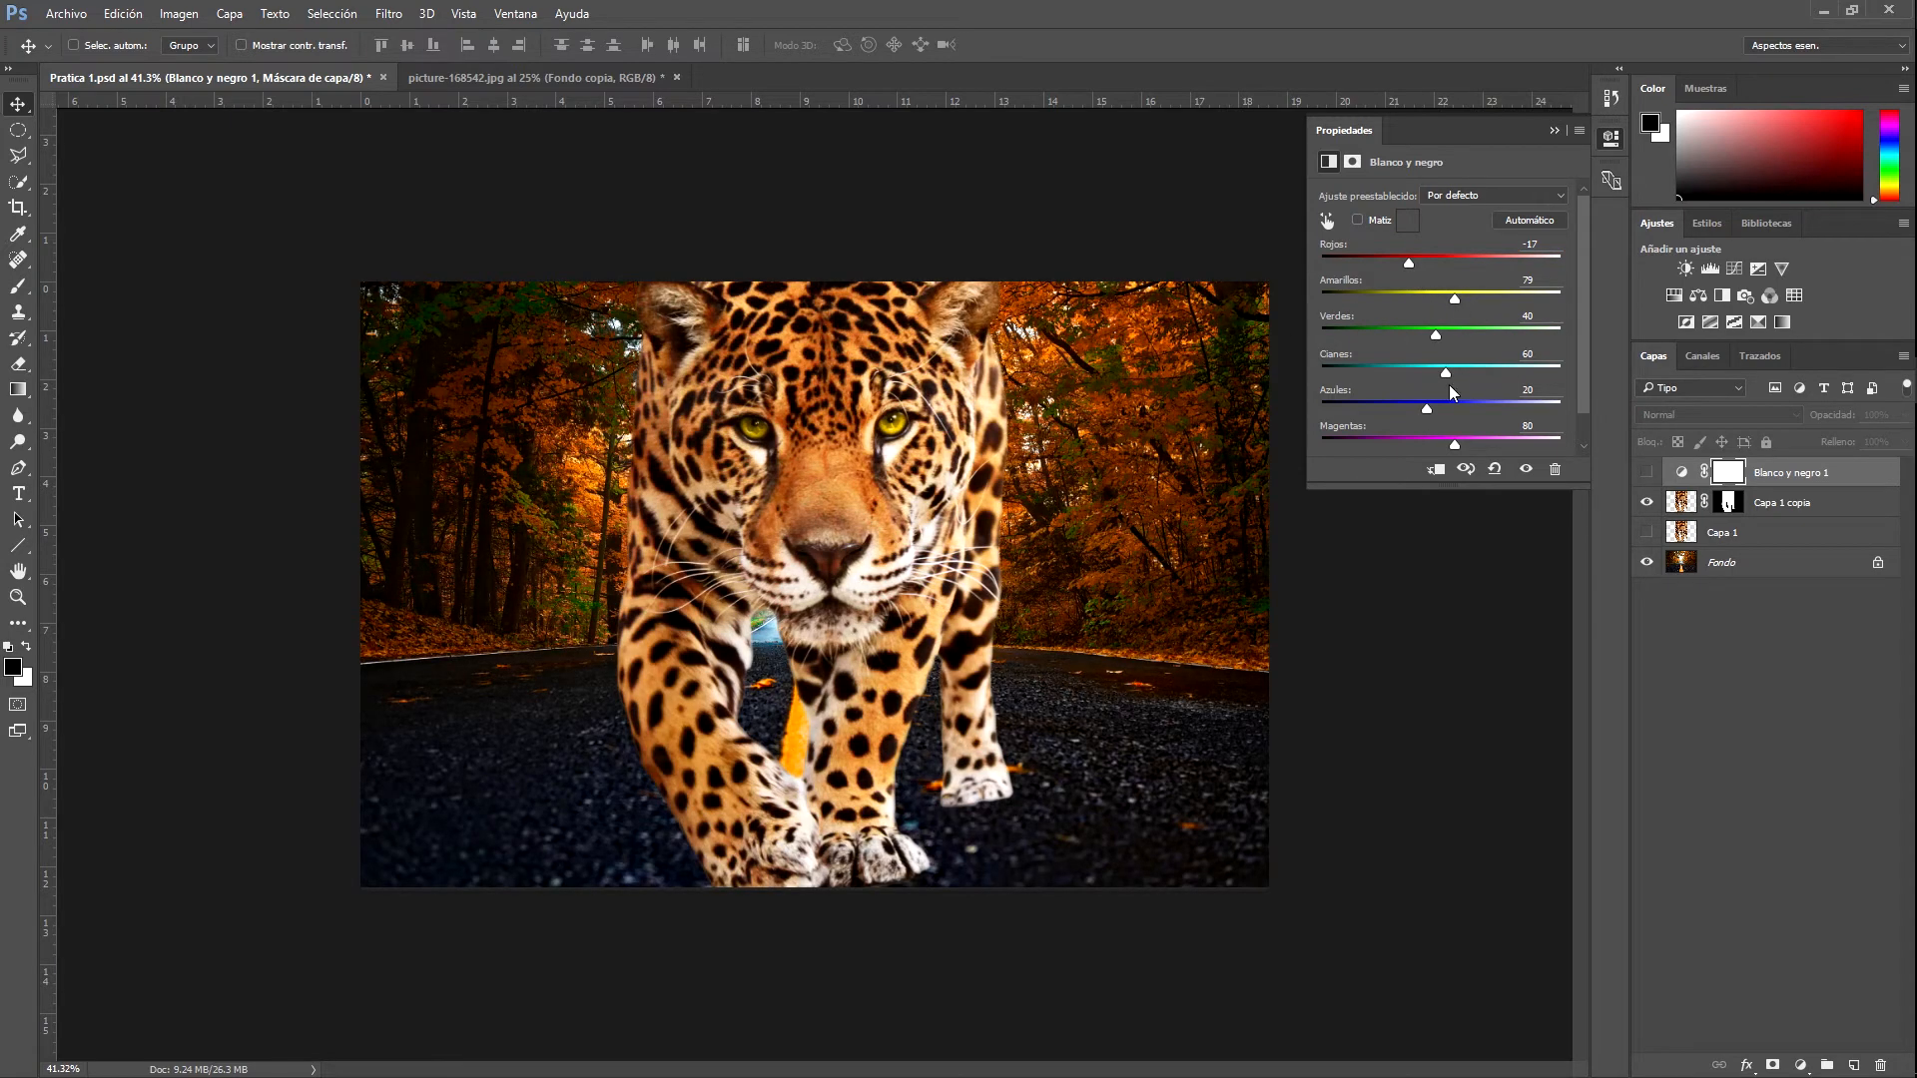
{"action": "left_click", "coordinate": [1647, 473]}
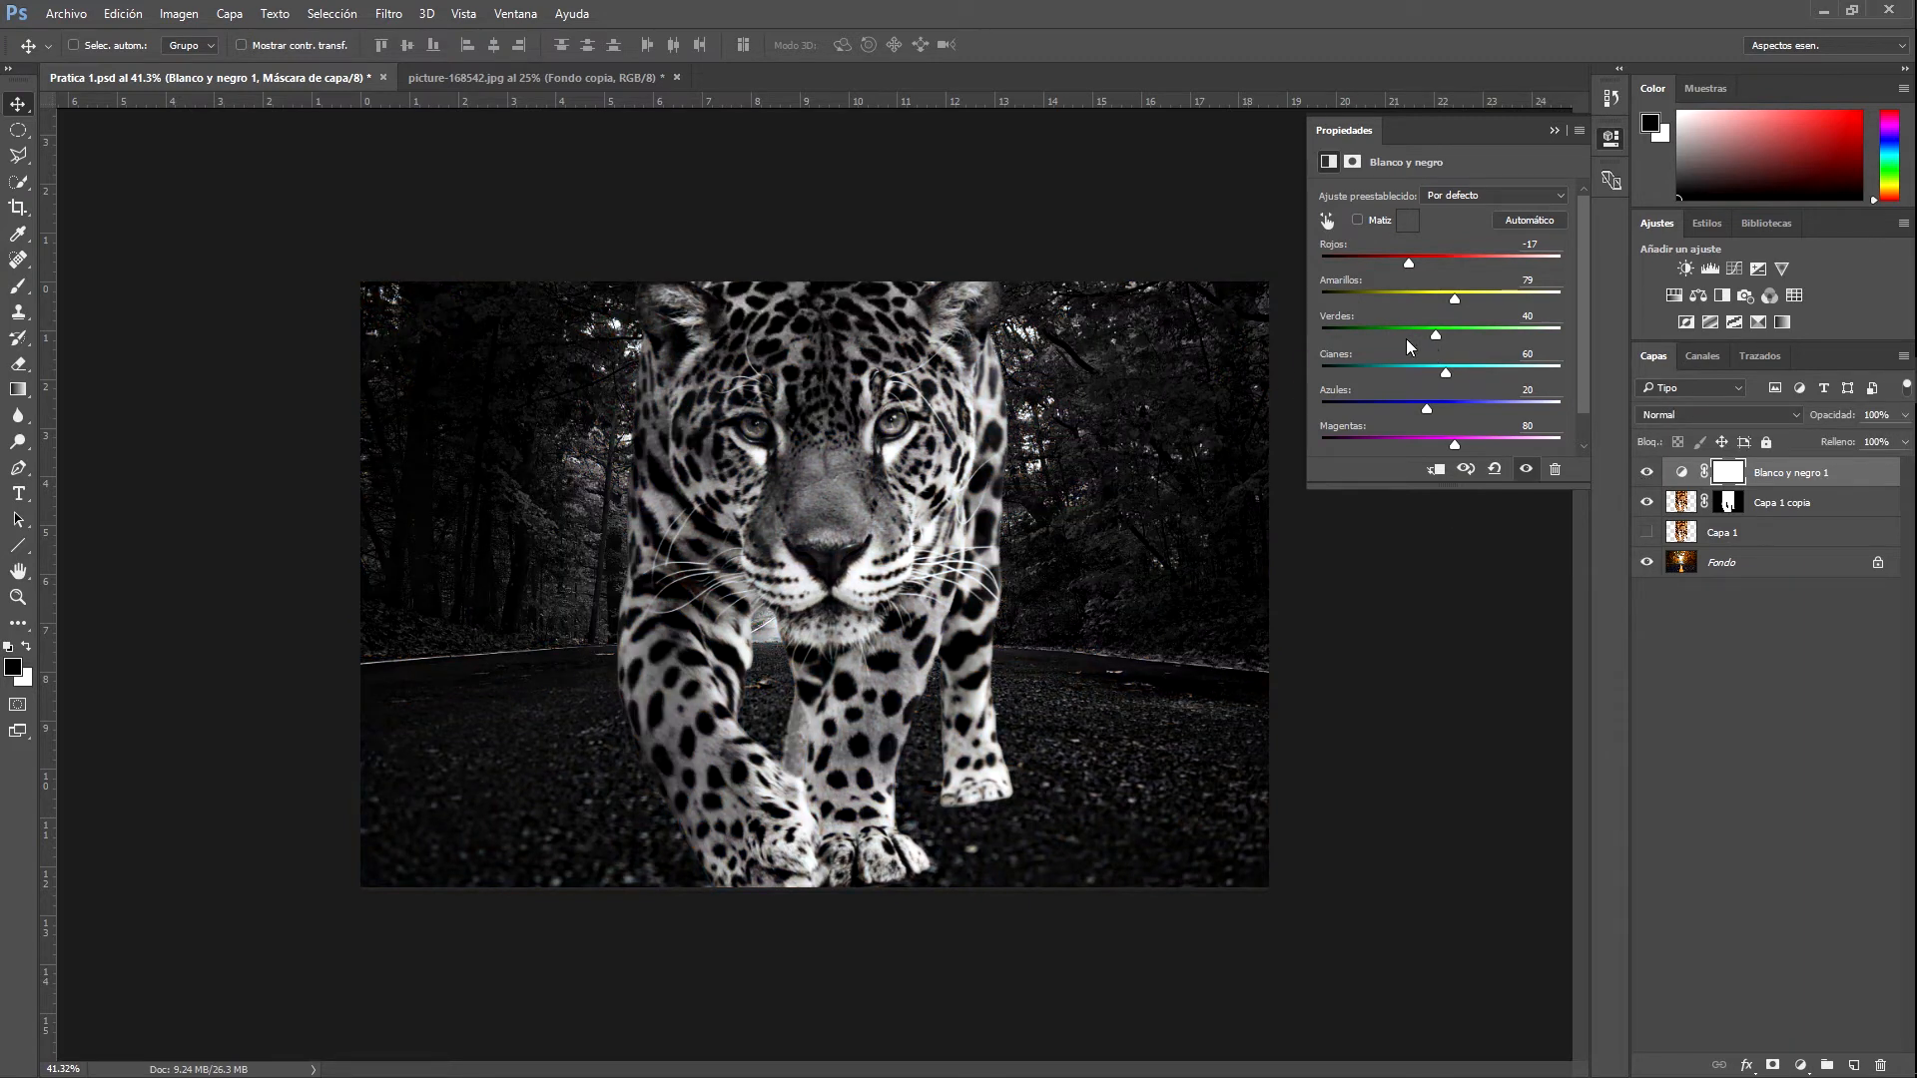
Set the Black & White greens to 115, cyans to -8, blues to 69 and magentas to 38, and compare before and after
{"action": "left_click_drag", "start_coordinate": [1442, 331], "coordinate": [1464, 333]}
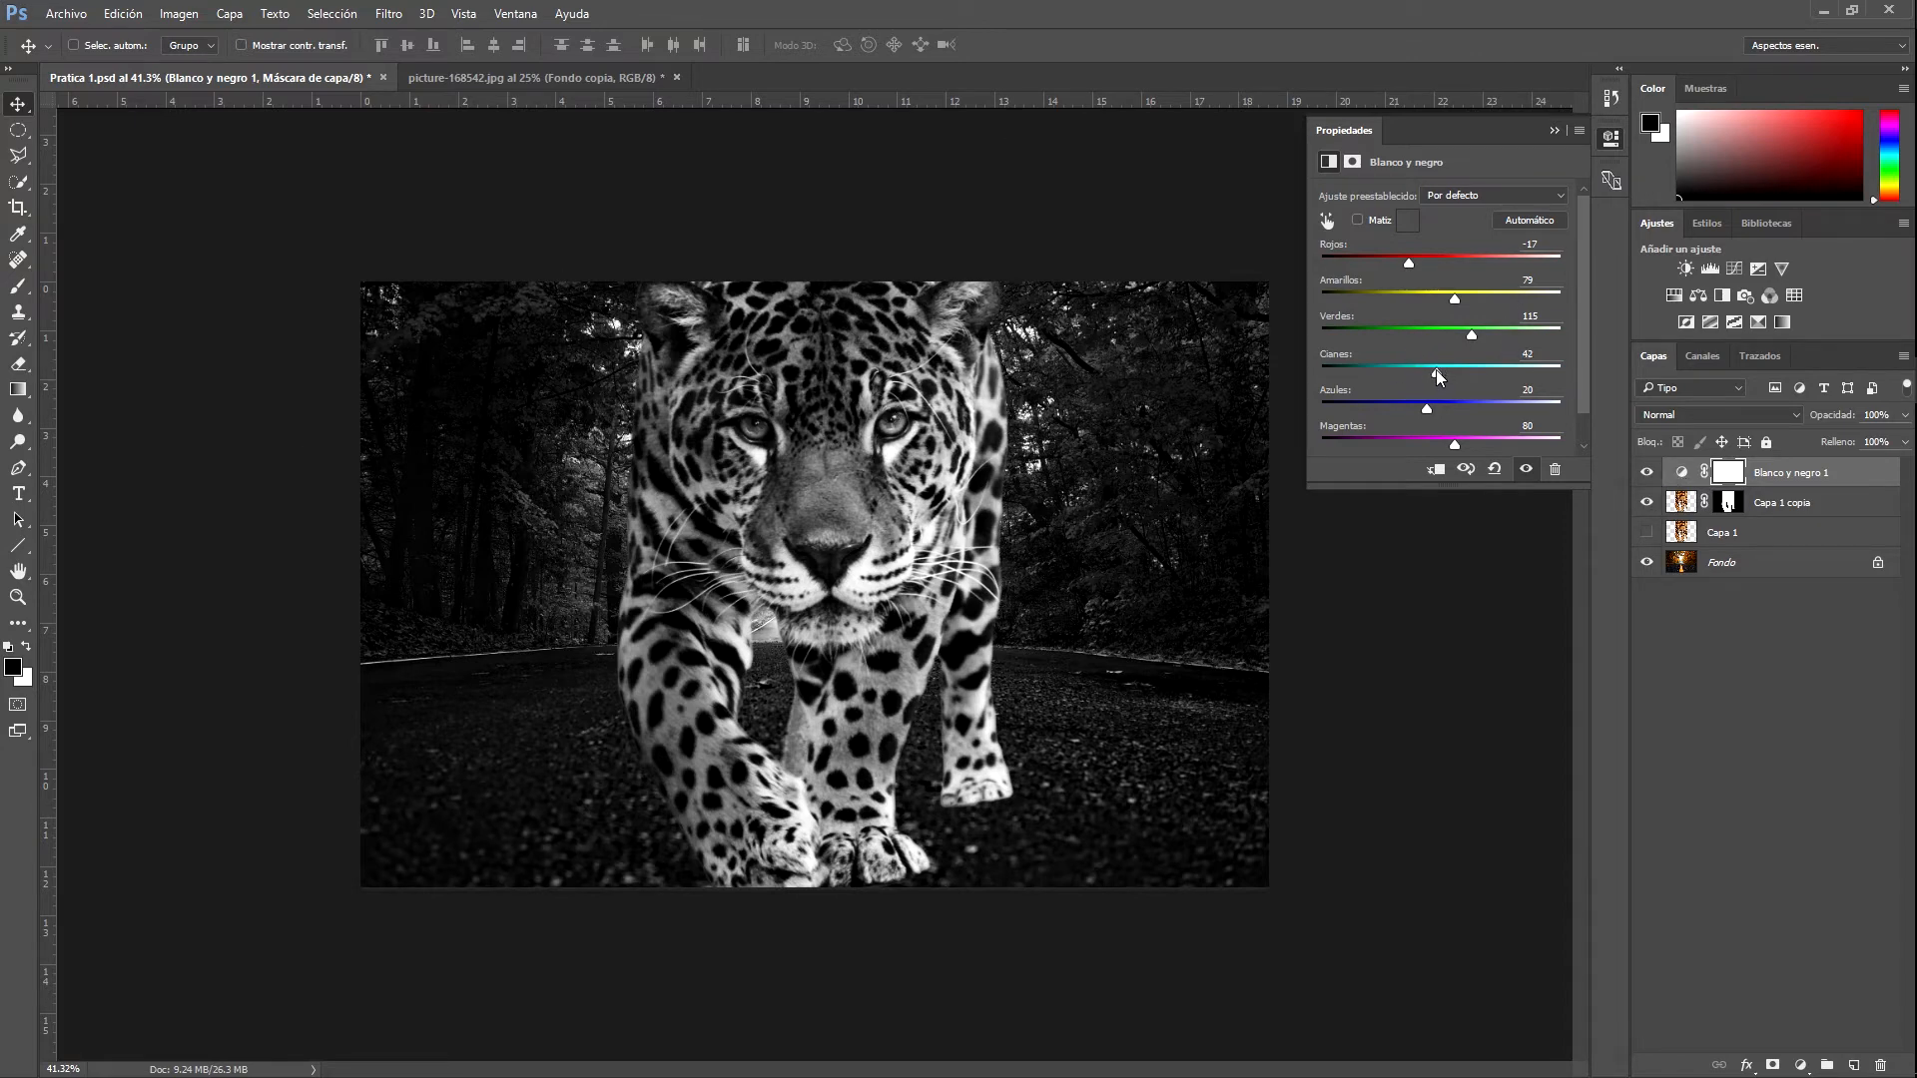
{"action": "left_click_drag", "start_coordinate": [1423, 373], "coordinate": [1414, 372]}
{"action": "left_click", "coordinate": [1449, 402]}
{"action": "left_click_drag", "start_coordinate": [1450, 452], "coordinate": [1447, 450]}
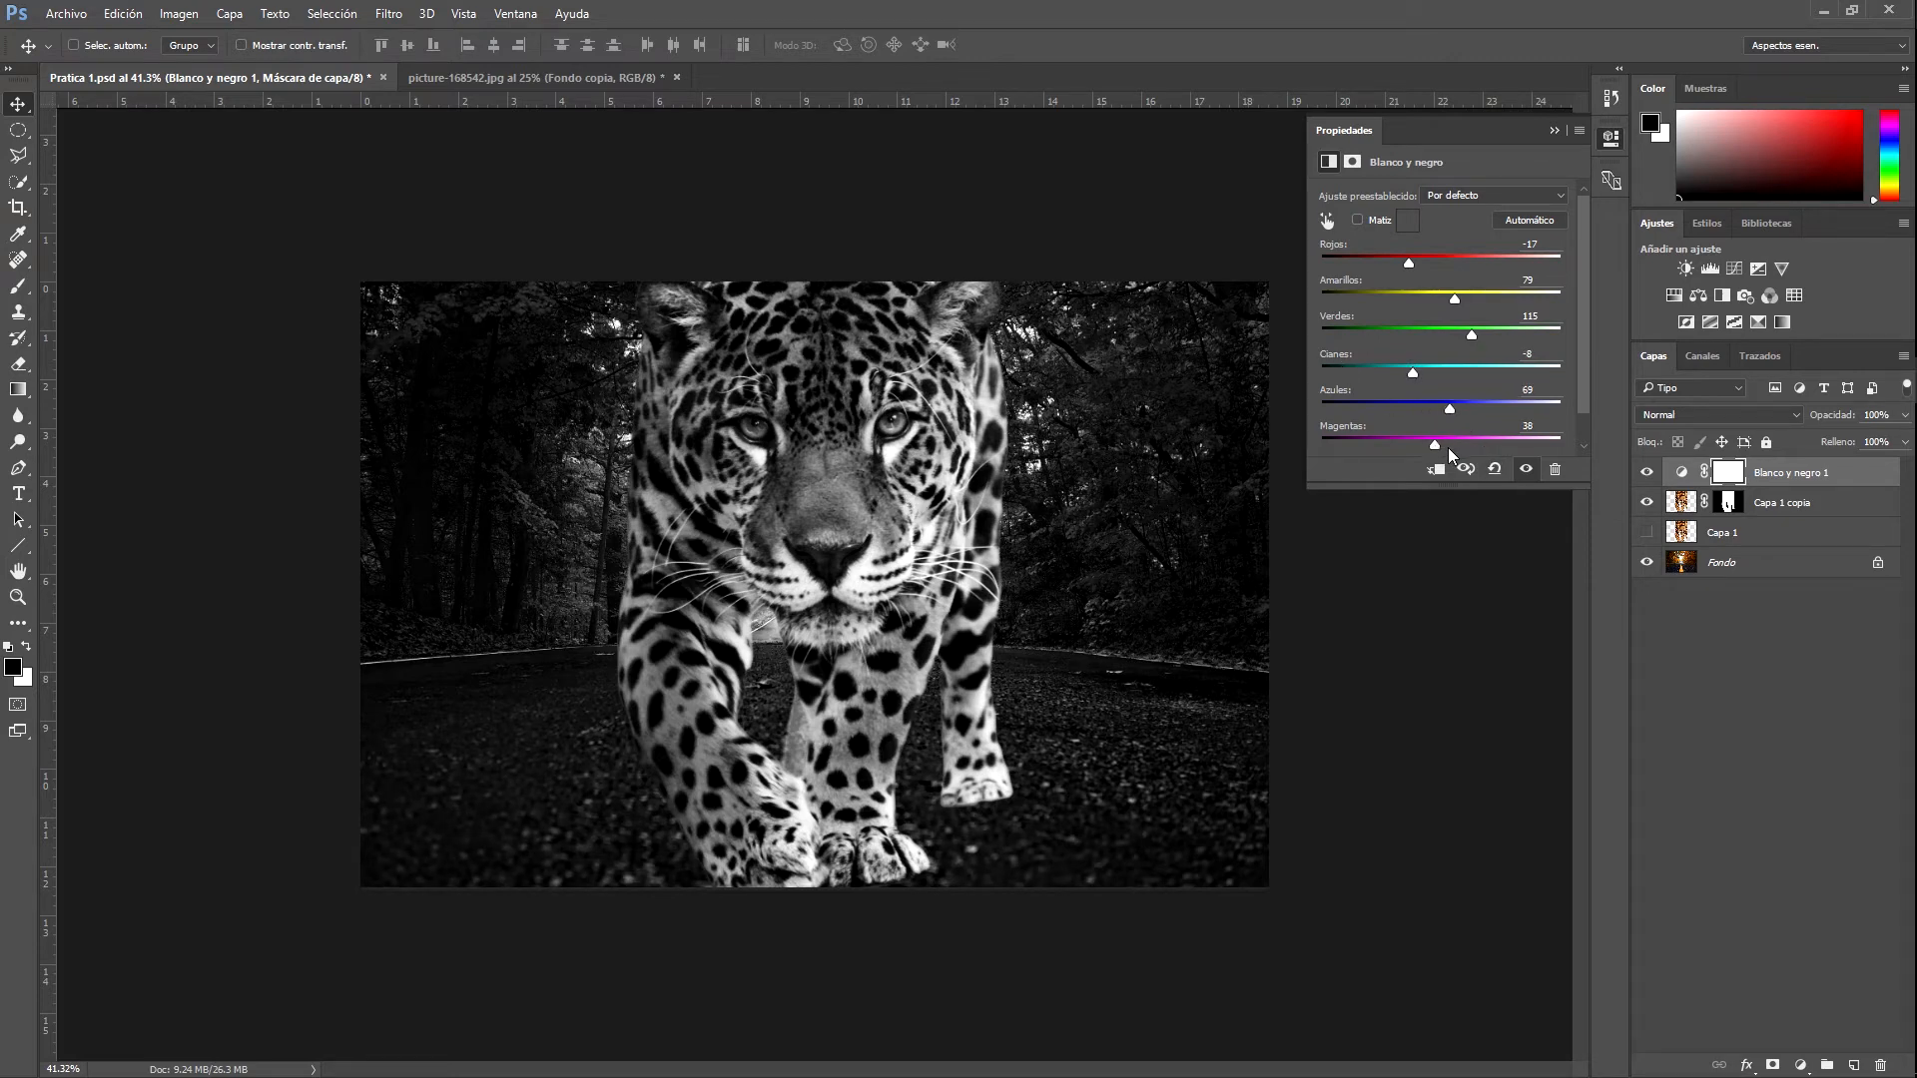
{"action": "left_click", "coordinate": [1554, 131]}
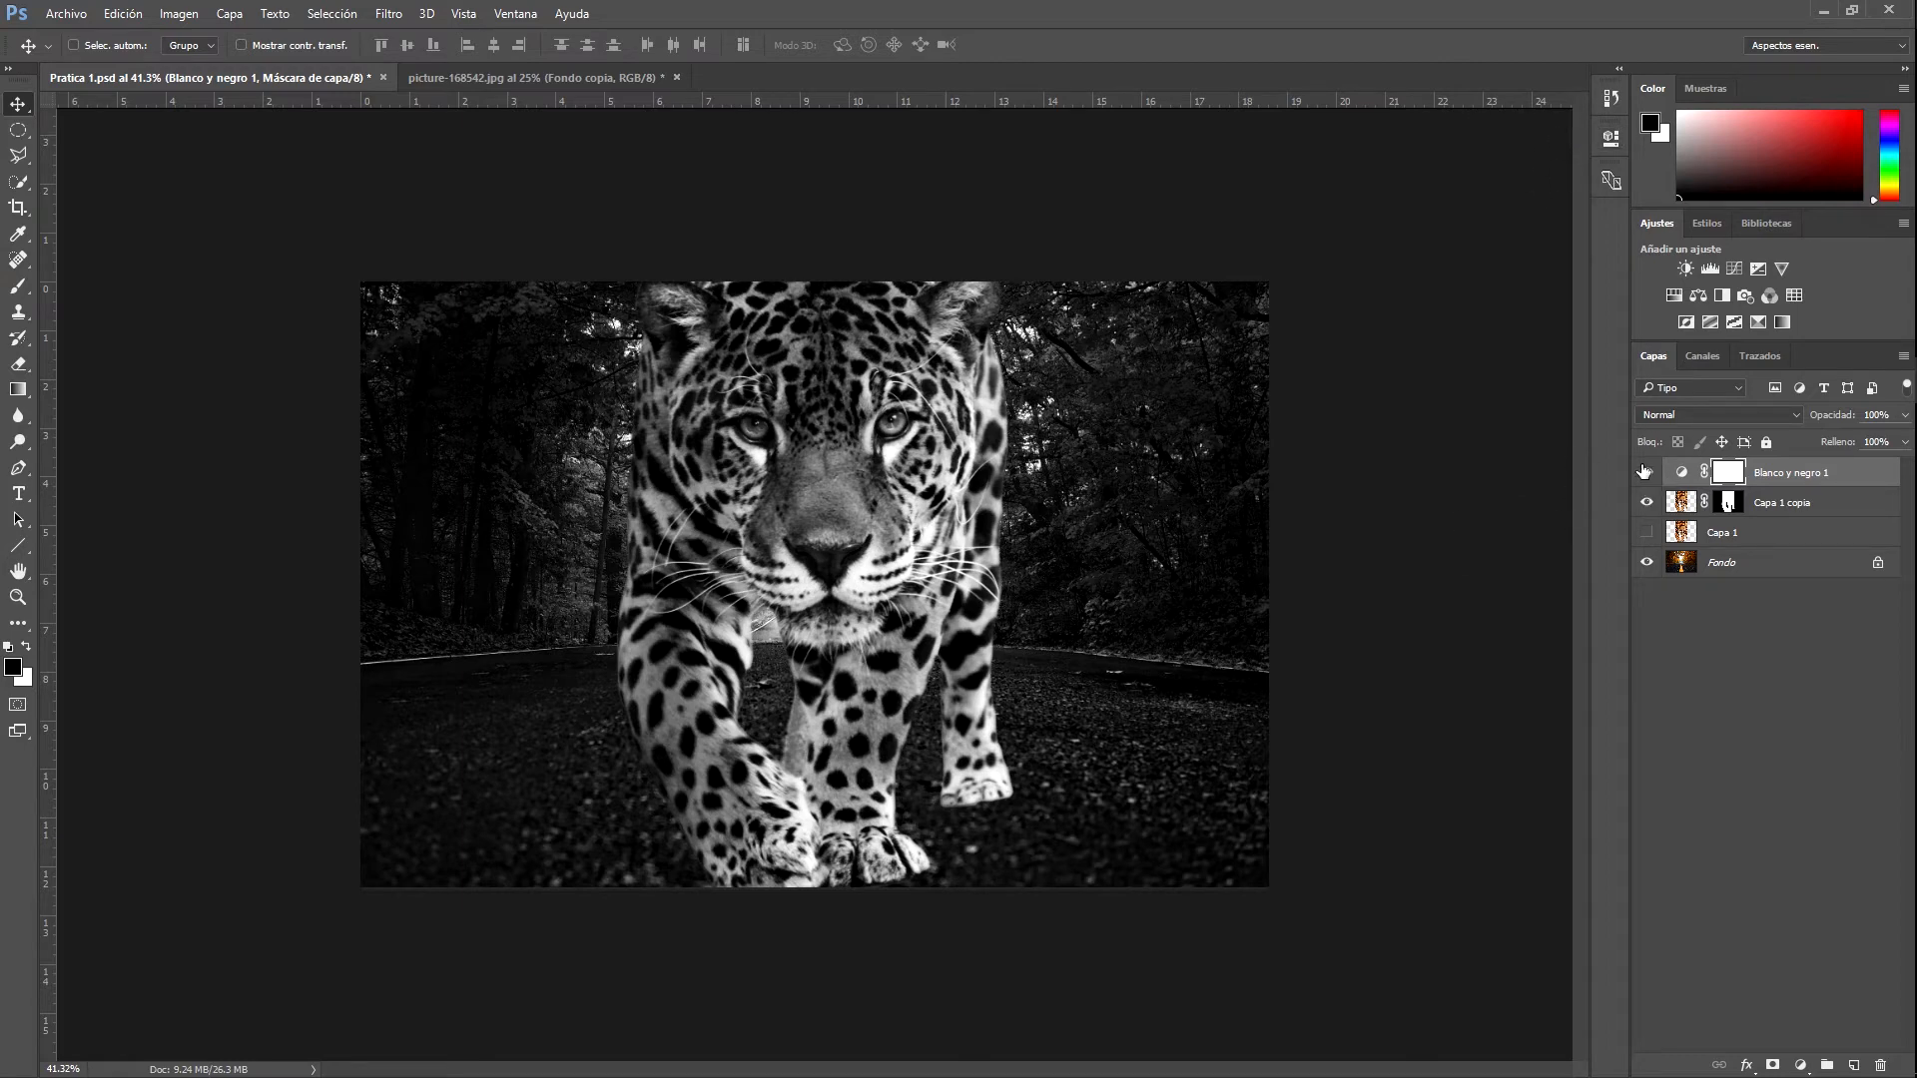
{"action": "left_click", "coordinate": [1646, 472]}
{"action": "left_click", "coordinate": [1645, 472]}
Add a Curves adjustment layer on top using the increased-contrast preset, Aumentar contraste (RGB)
{"action": "left_click", "coordinate": [1801, 1066]}
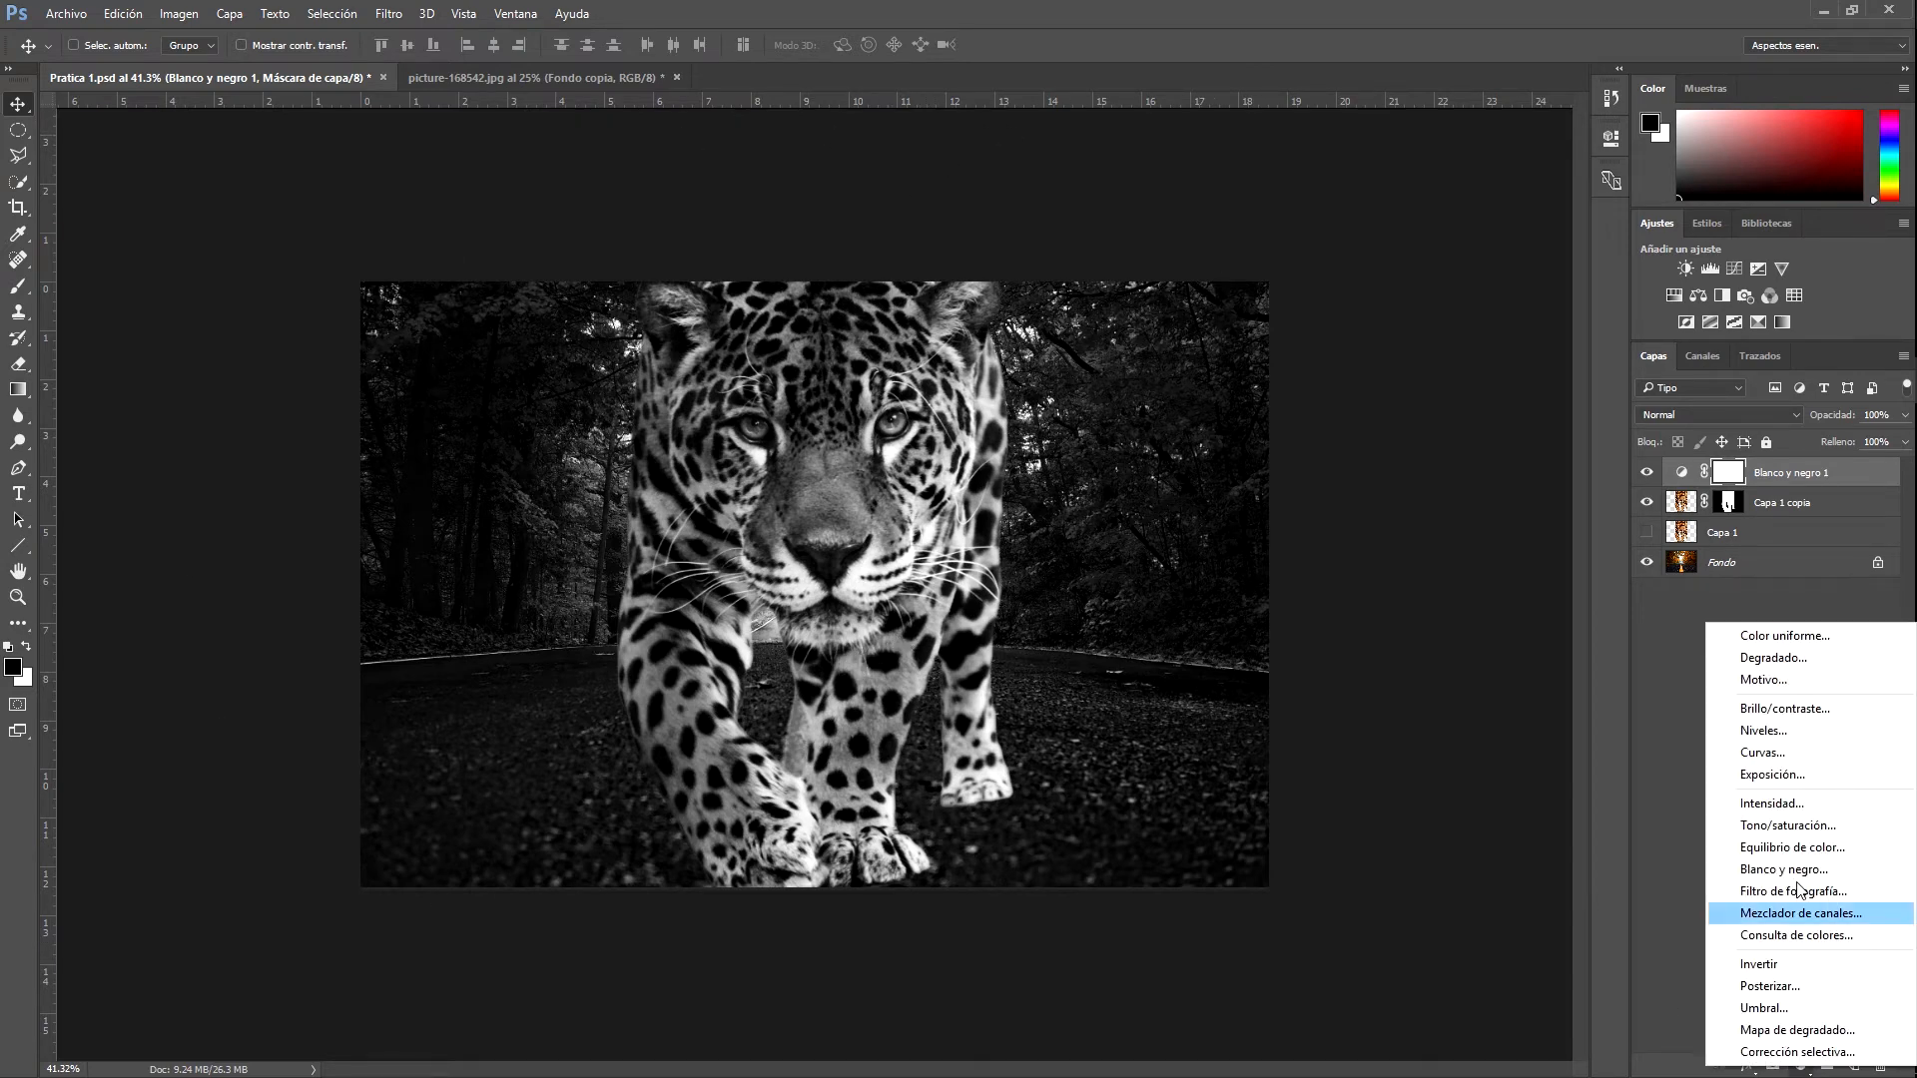
{"action": "left_click", "coordinate": [1754, 756]}
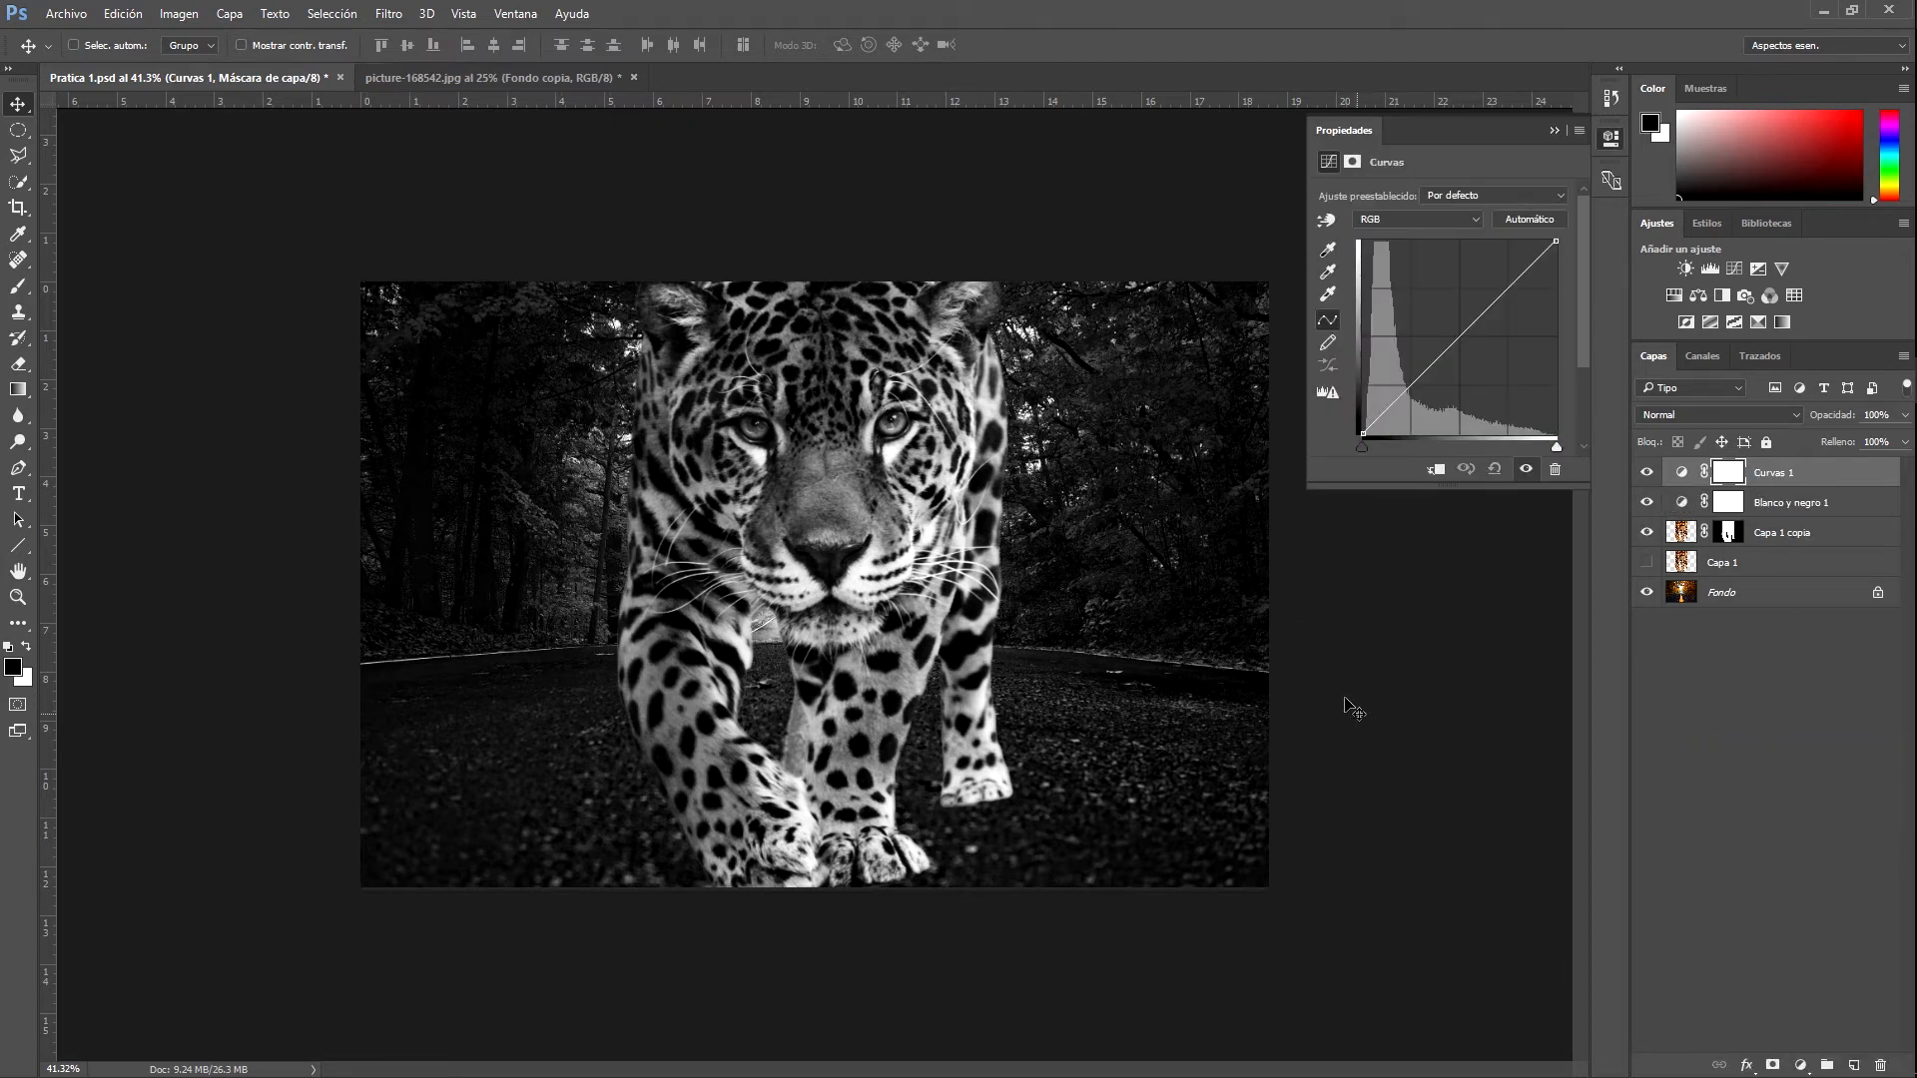
{"action": "left_click", "coordinate": [1470, 198]}
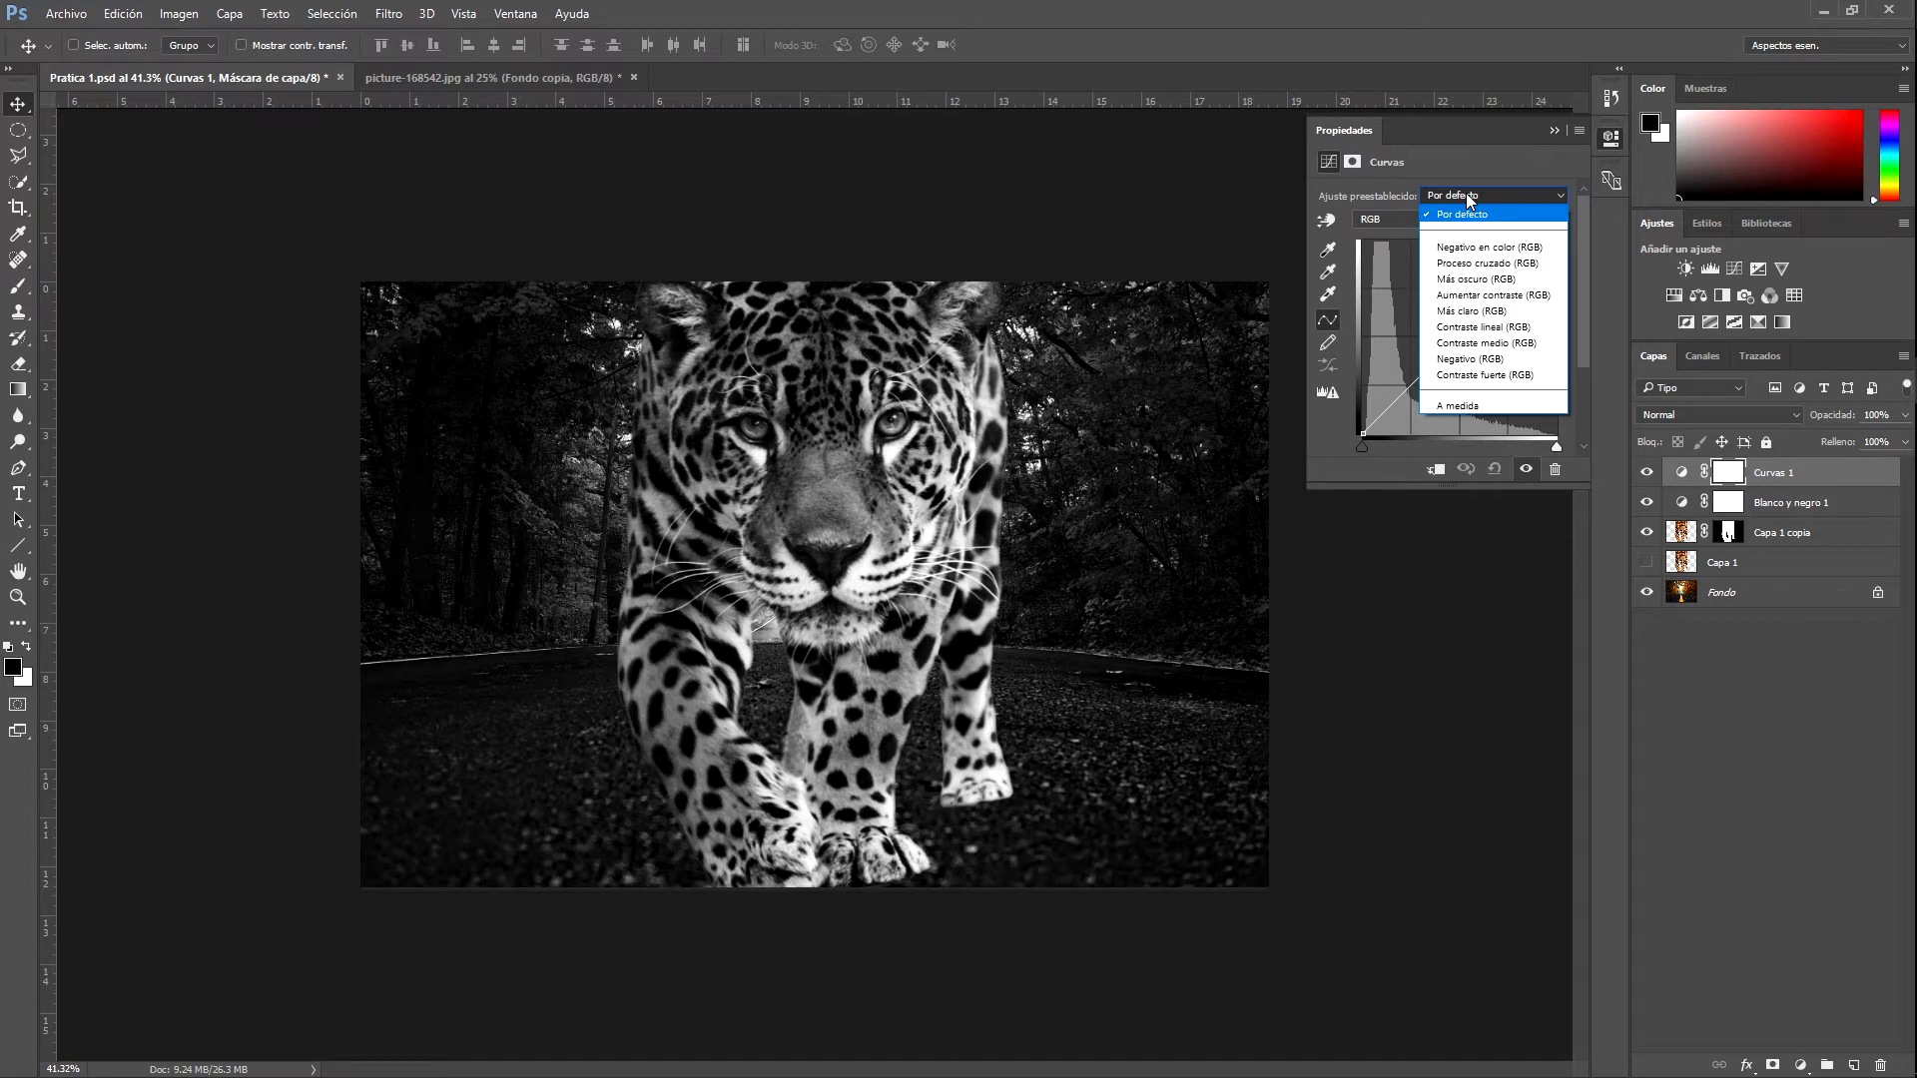
{"action": "left_click", "coordinate": [1479, 295]}
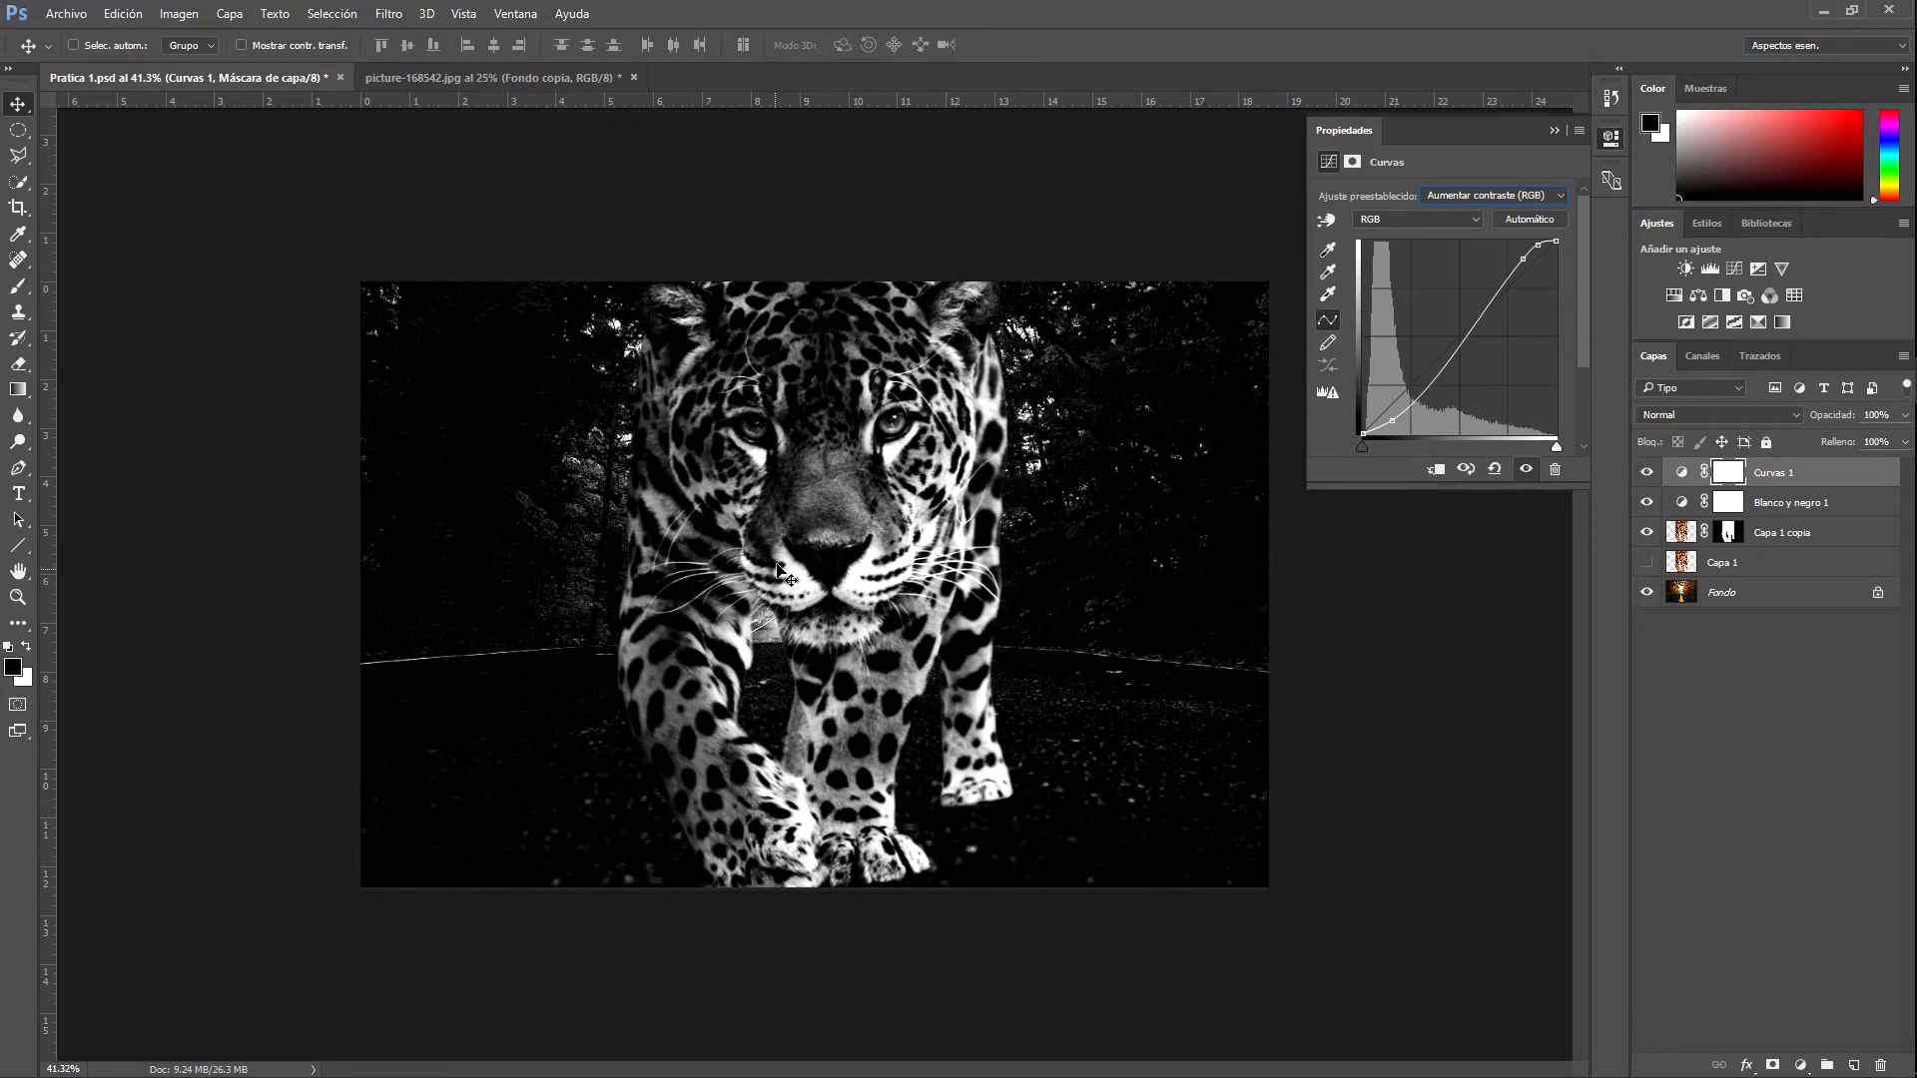
{"action": "left_click", "coordinate": [1554, 131]}
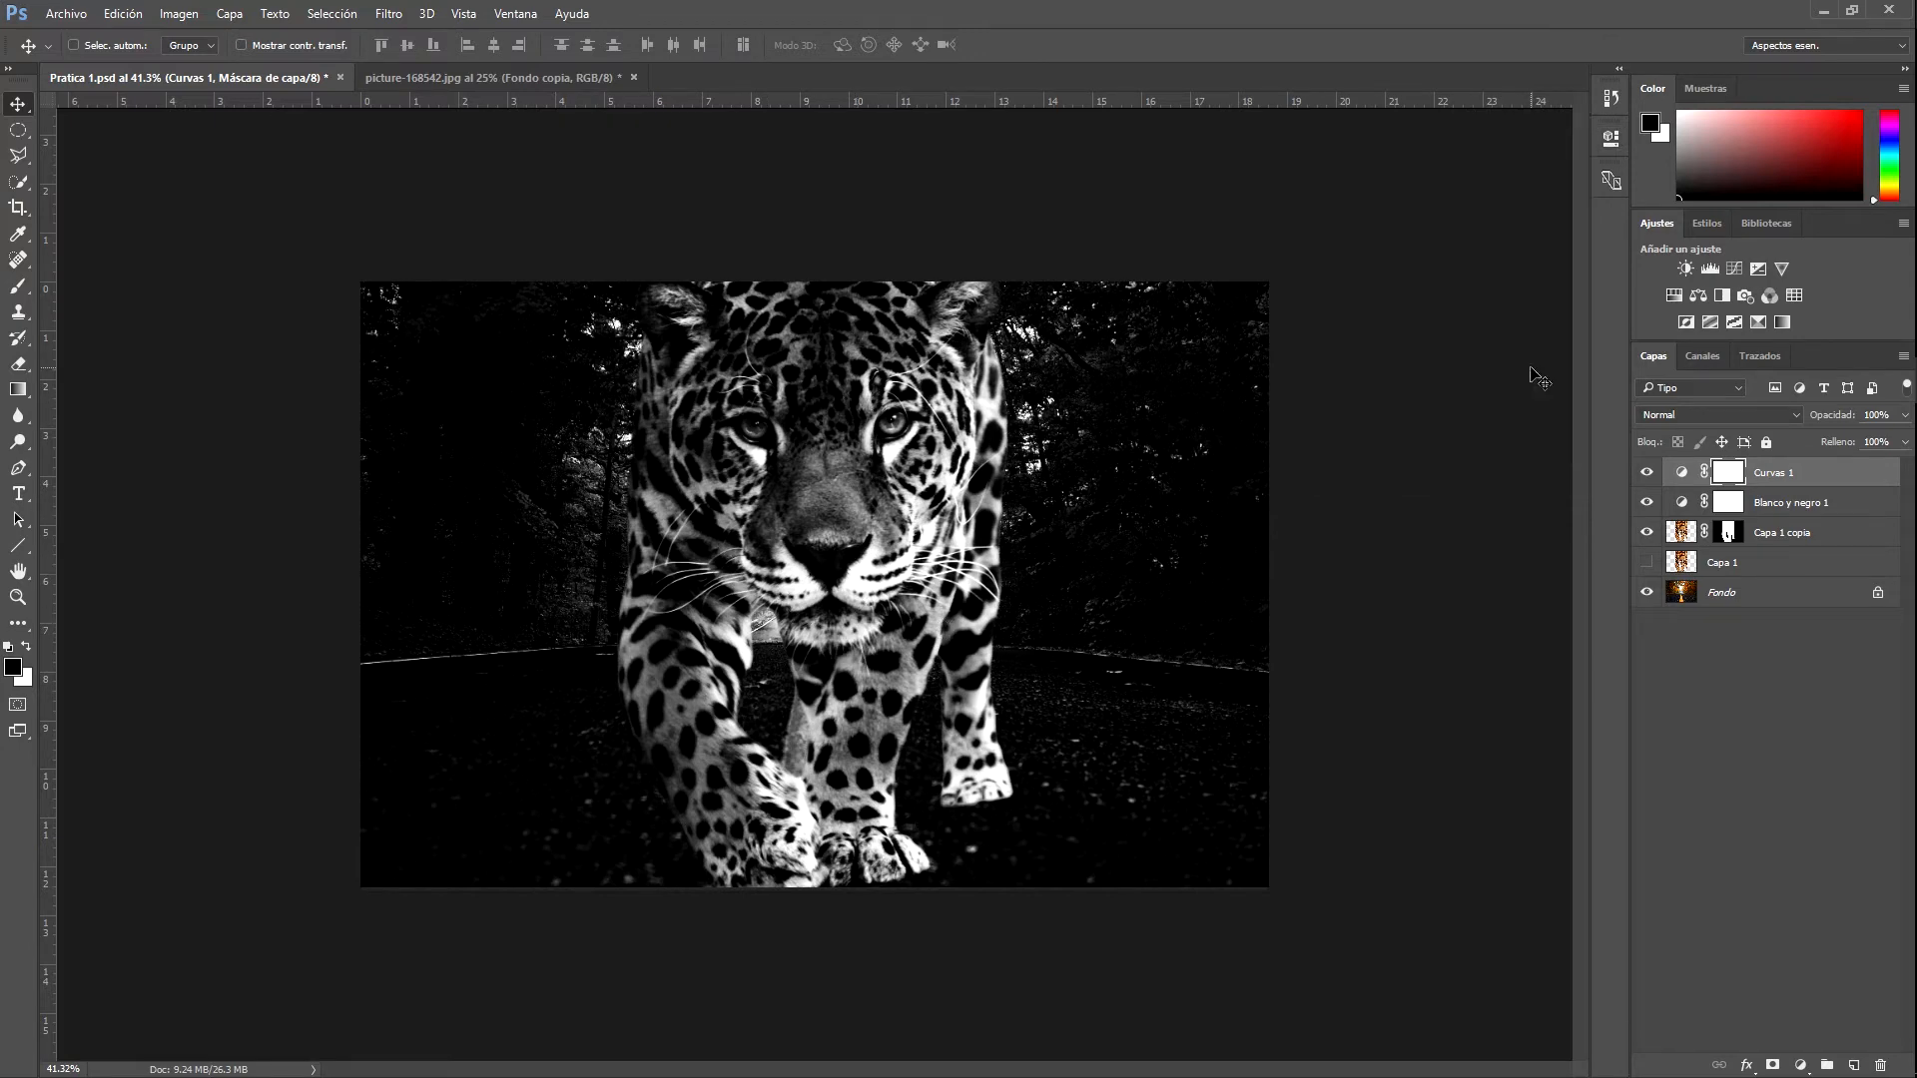
Reduce the Curves 1 layer's opacity to 50% and compare the image with and without the adjustment
{"action": "left_click", "coordinate": [1899, 417]}
{"action": "left_click", "coordinate": [1881, 441]}
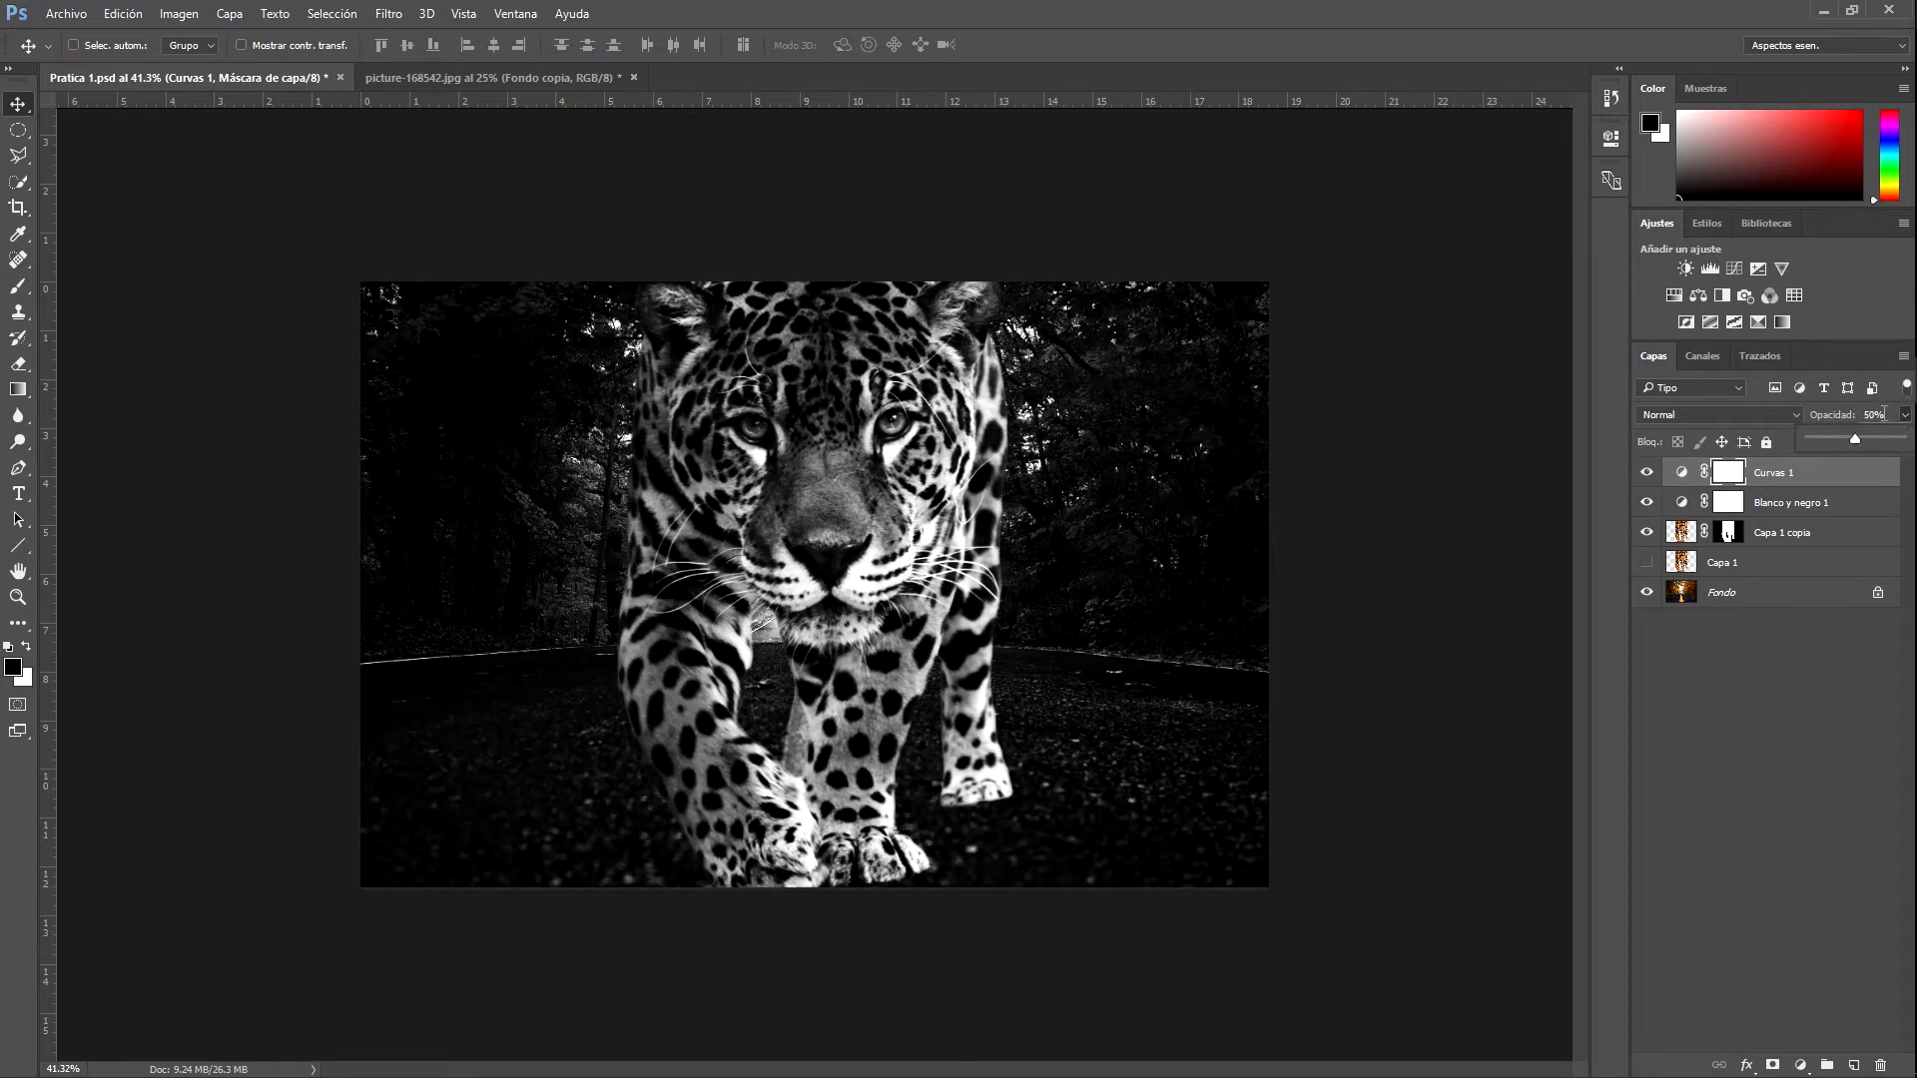
{"action": "left_click", "coordinate": [1710, 722]}
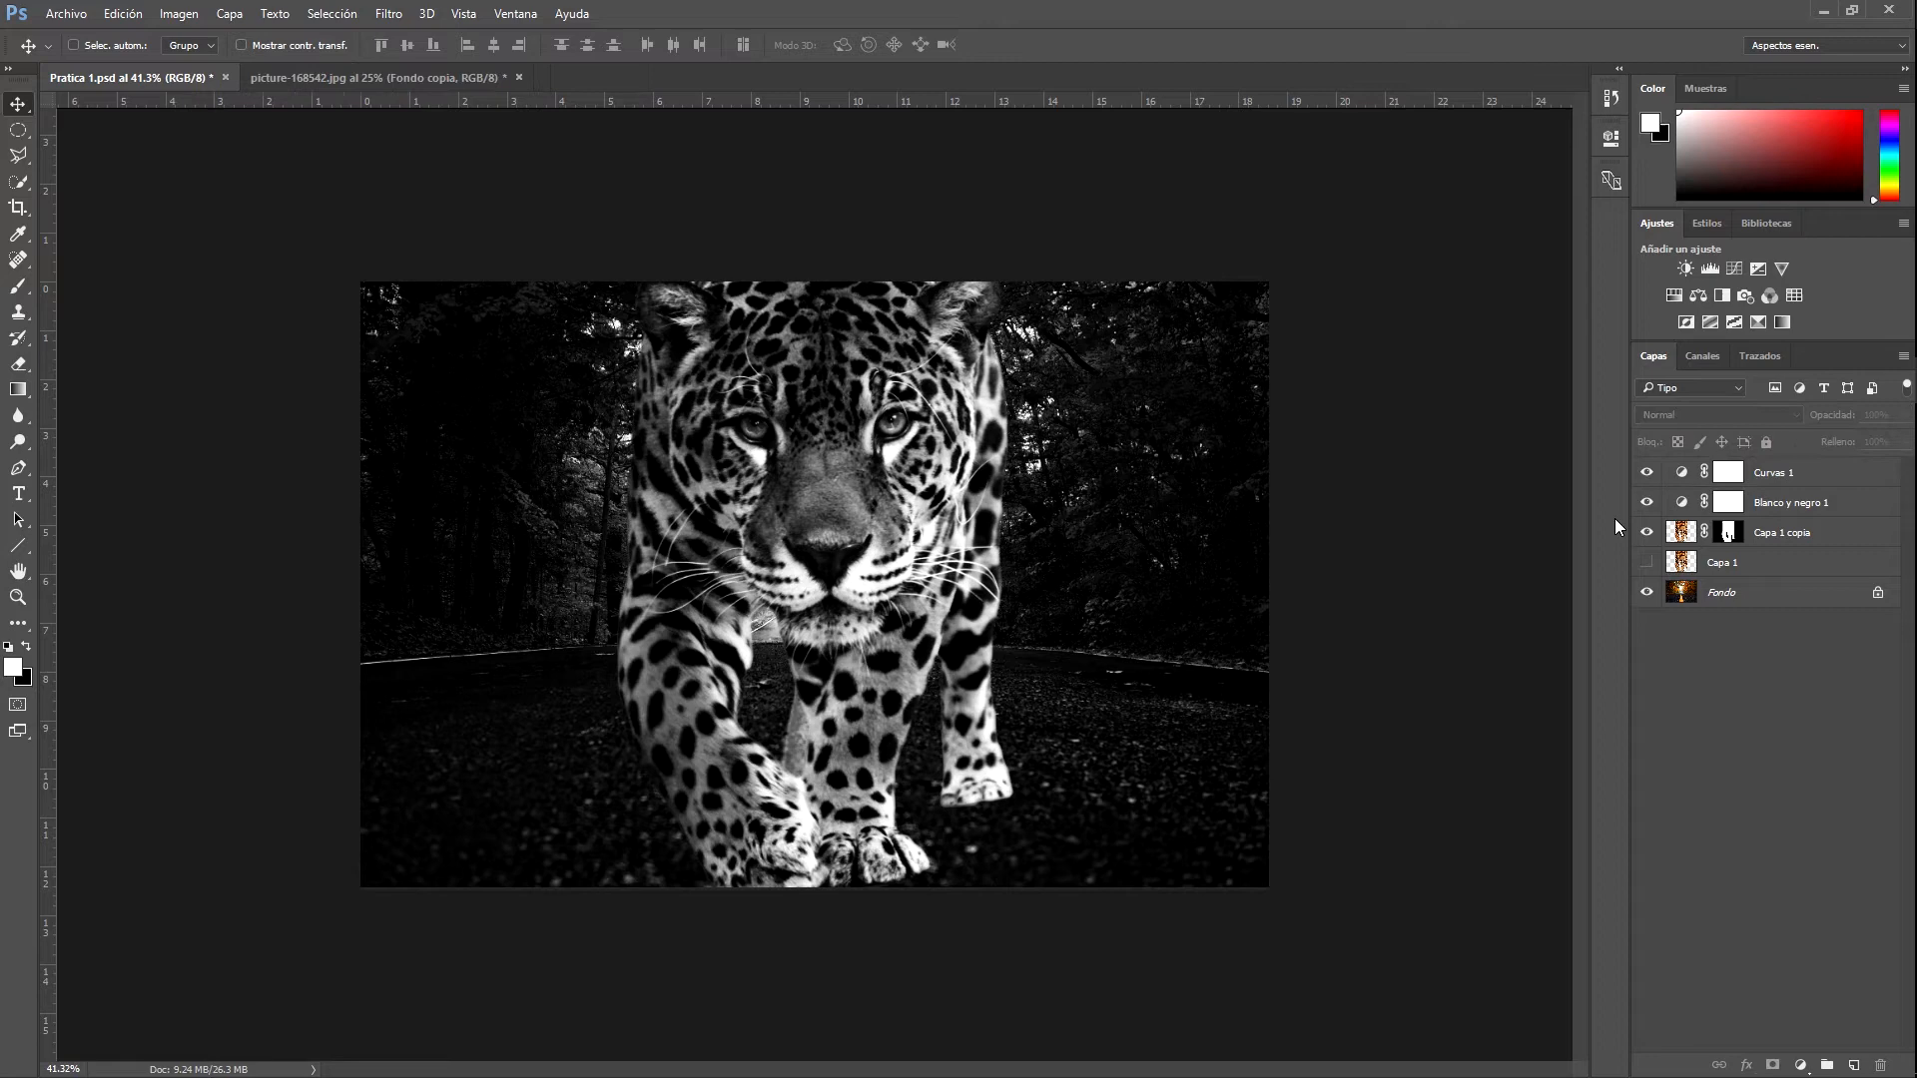
{"action": "left_click", "coordinate": [1648, 473]}
{"action": "left_click", "coordinate": [1647, 474]}
{"action": "left_click", "coordinate": [1647, 473]}
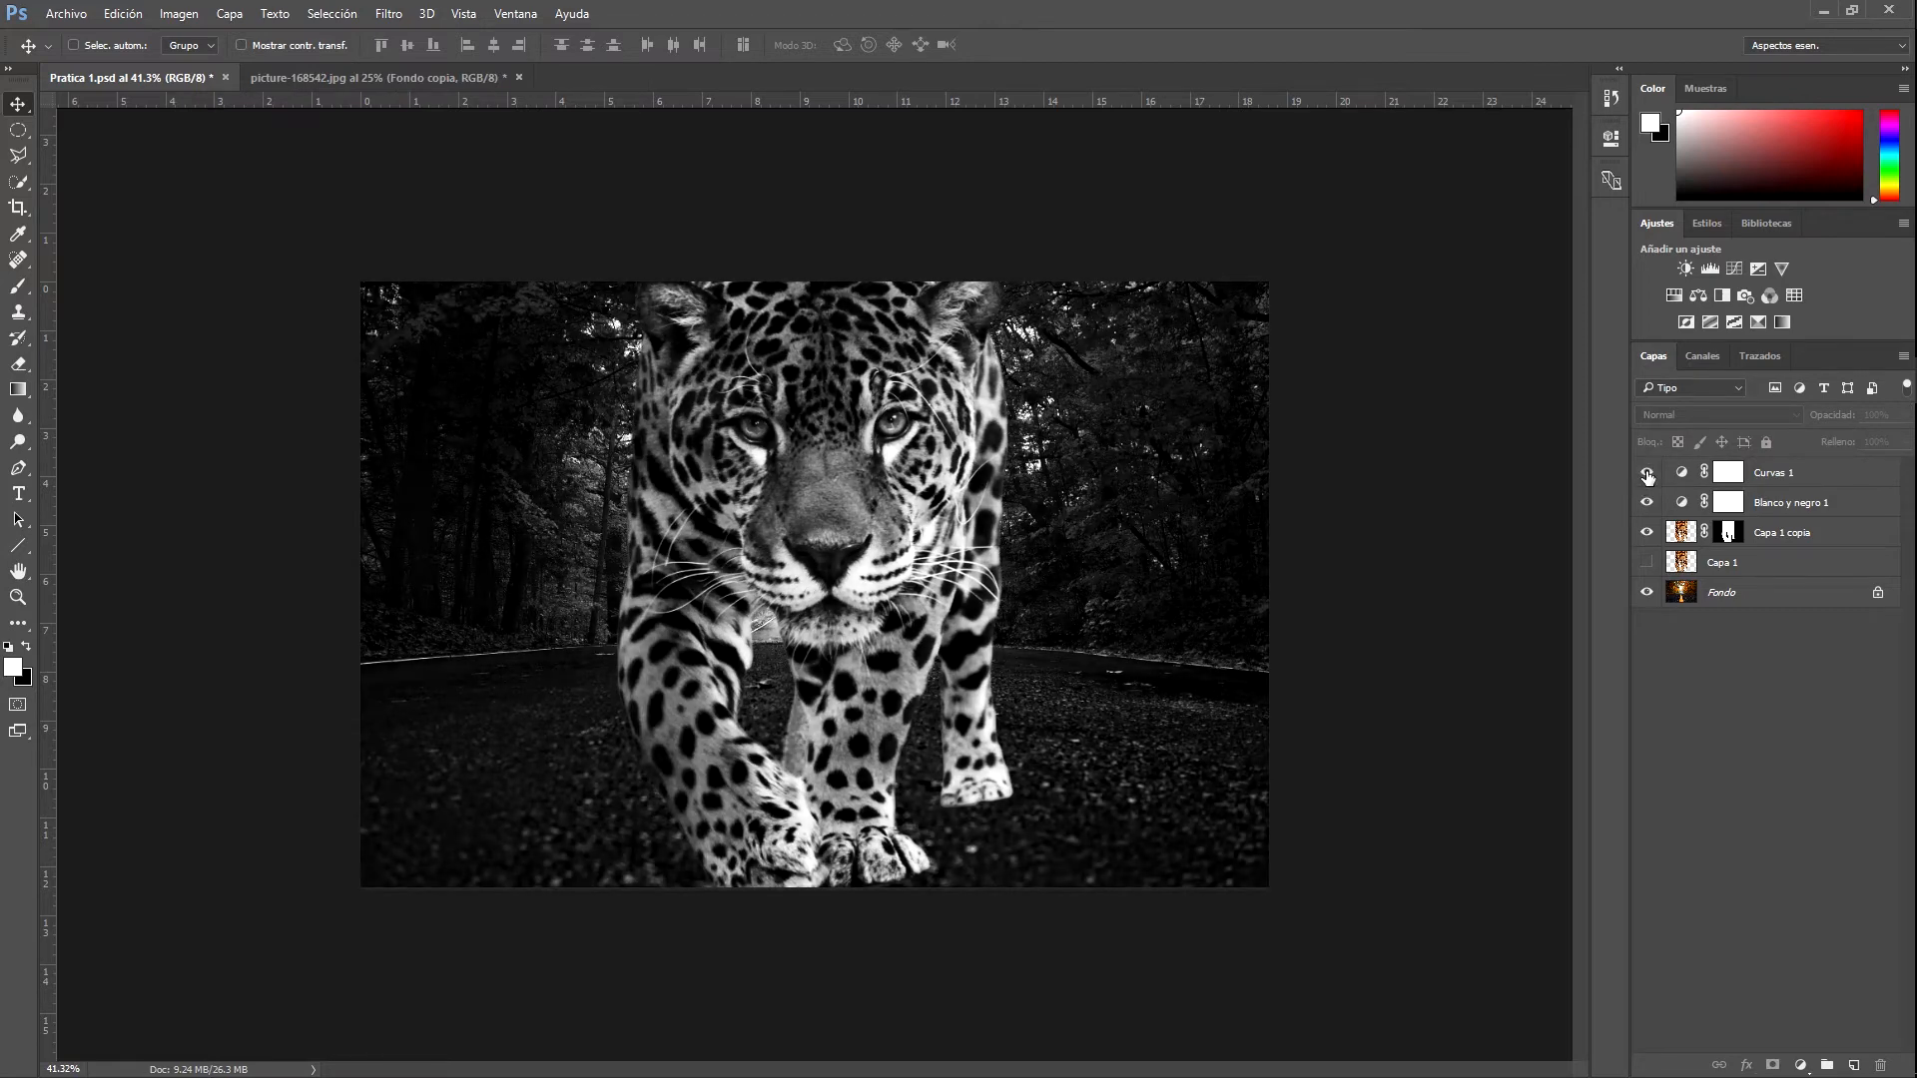
{"action": "left_click", "coordinate": [1648, 473]}
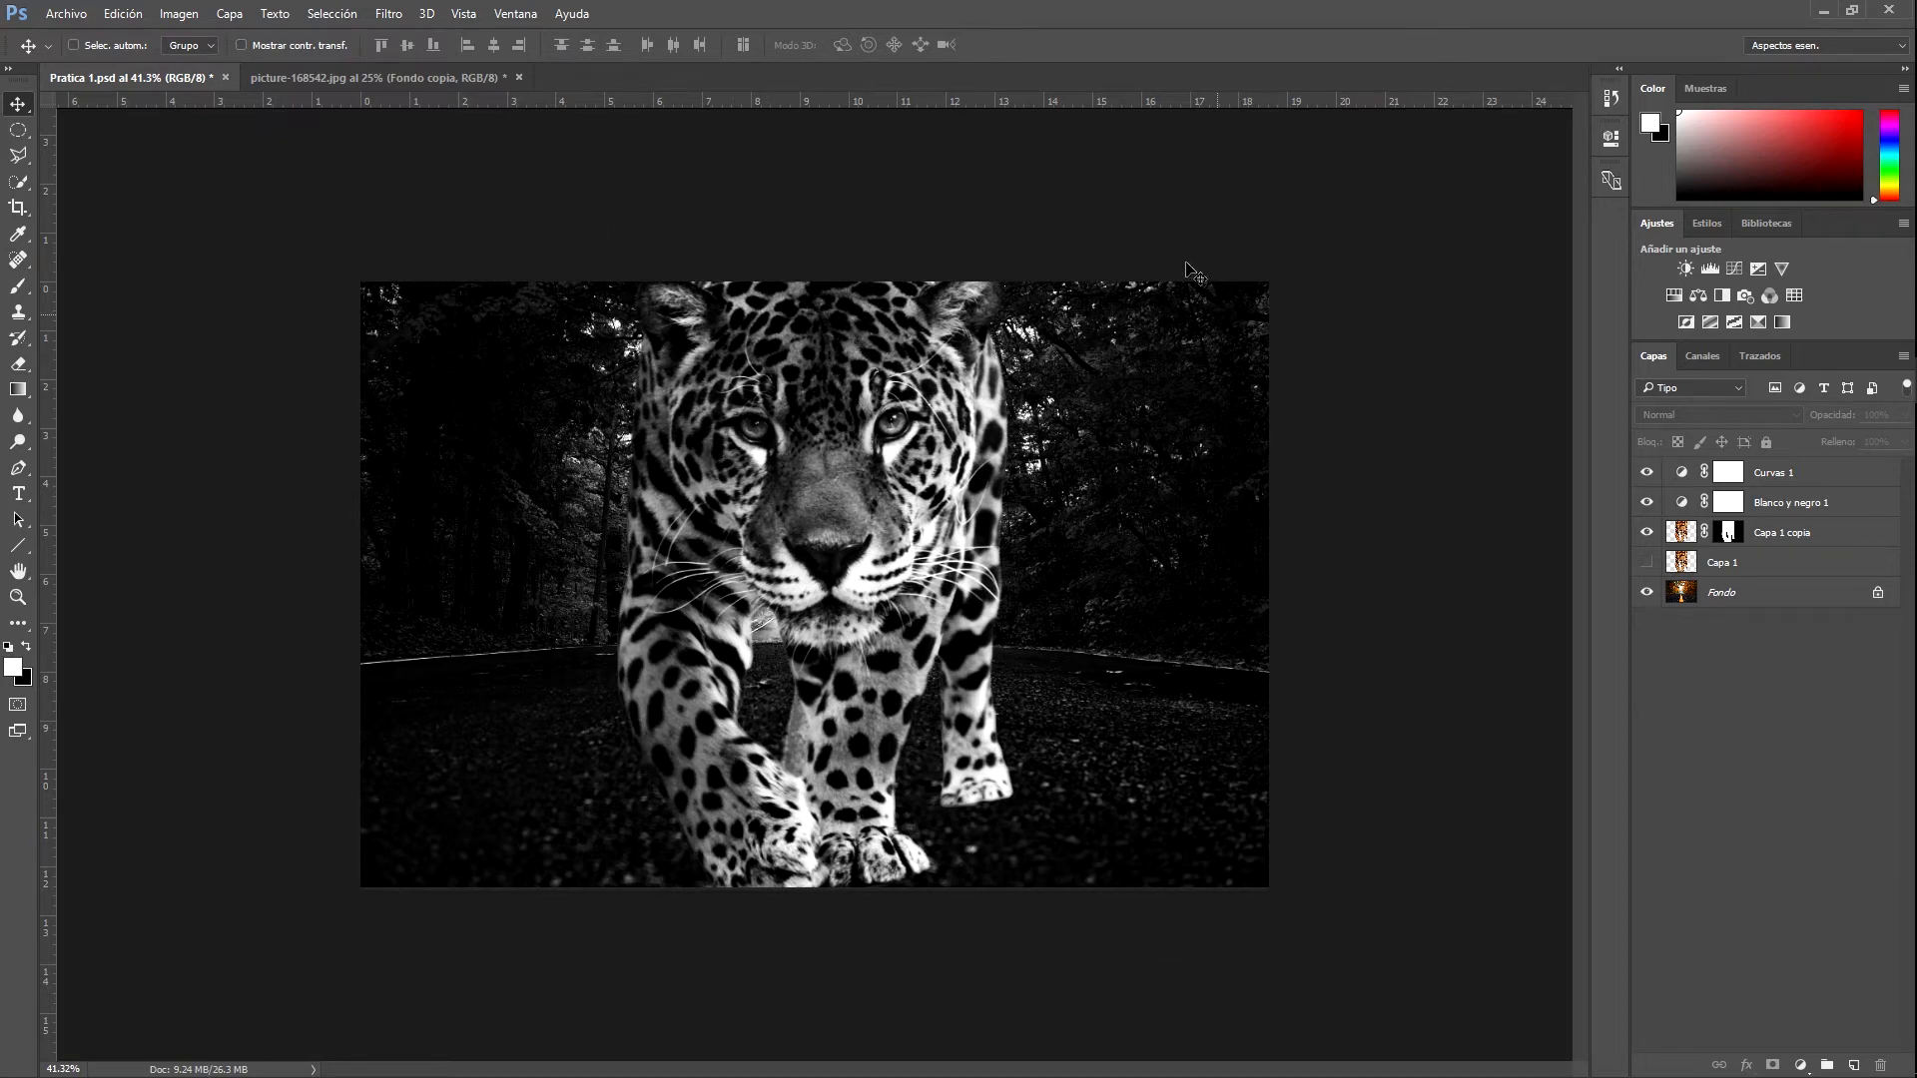
Show Capa 1 in place of its masked copy and blacken it with Hue/Saturation at a lightness of -100
{"action": "left_click", "coordinate": [1713, 563]}
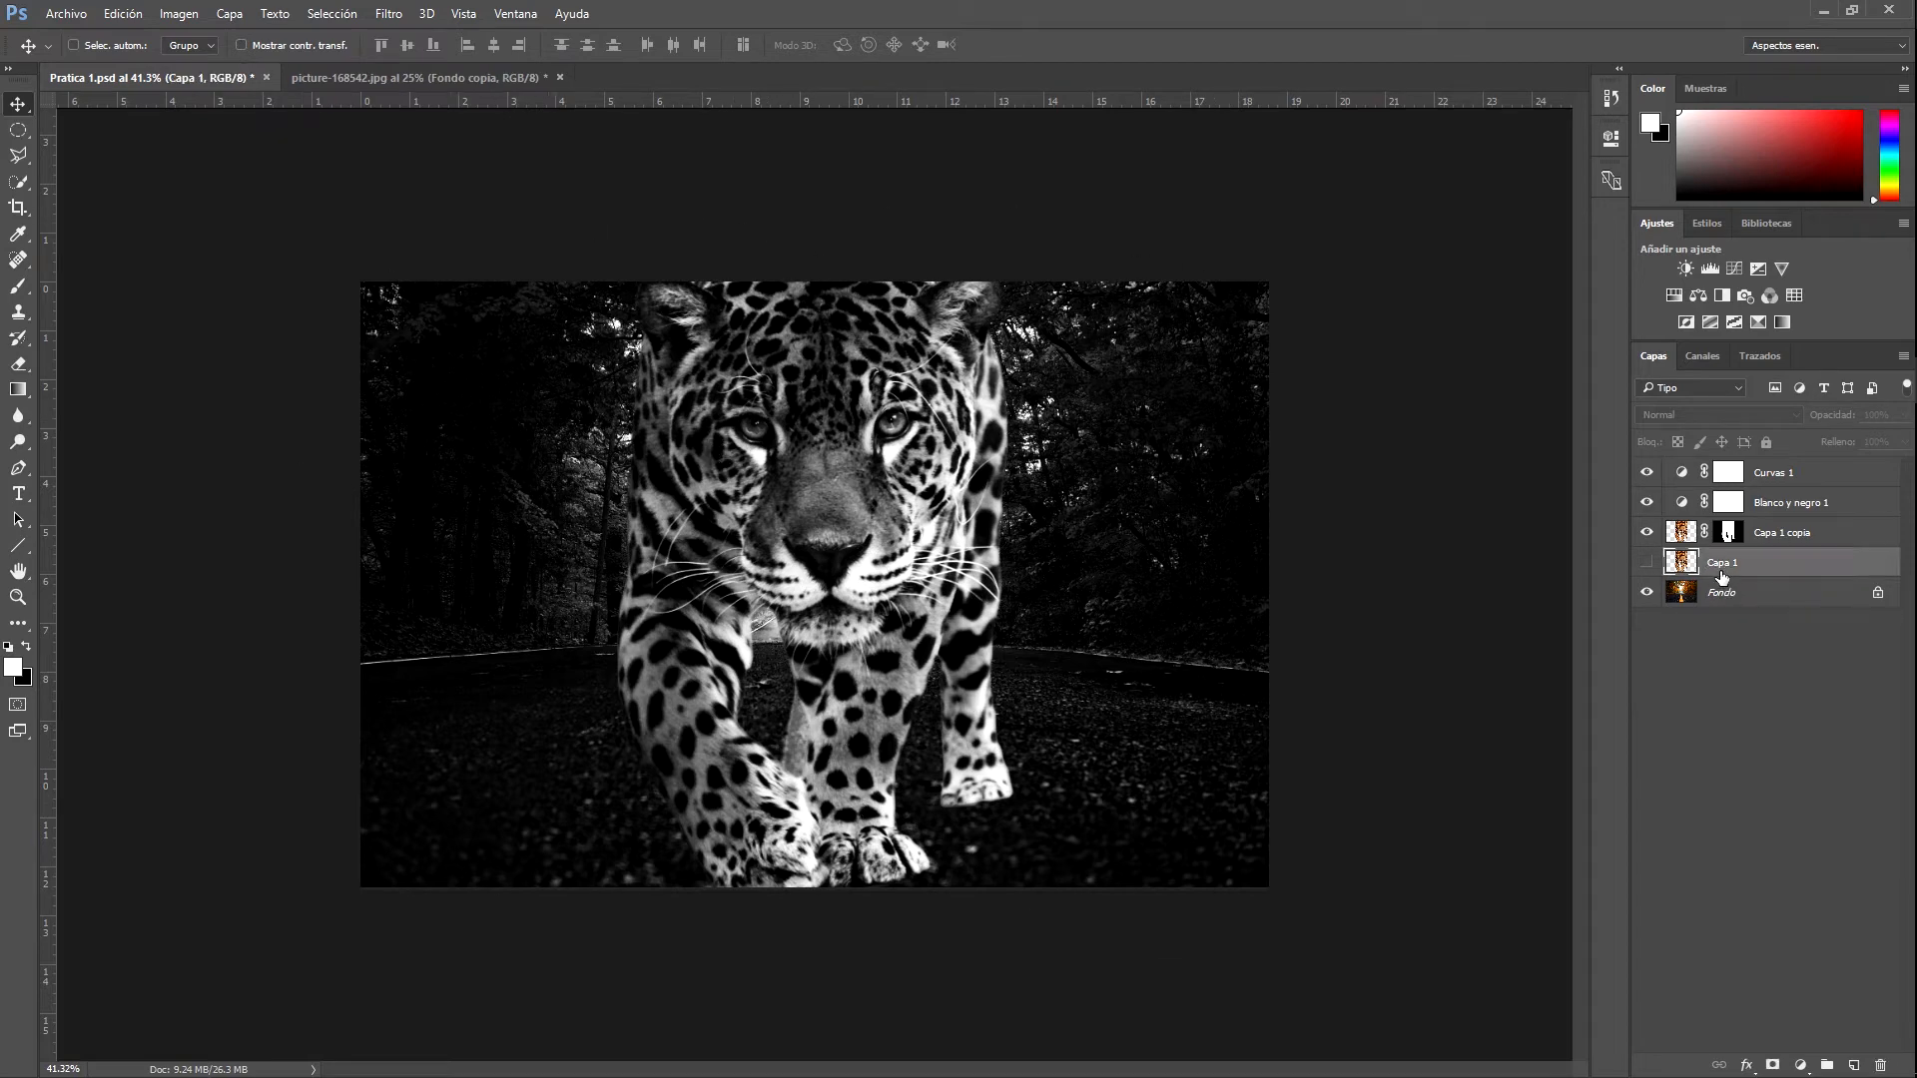
{"action": "left_click", "coordinate": [1647, 565]}
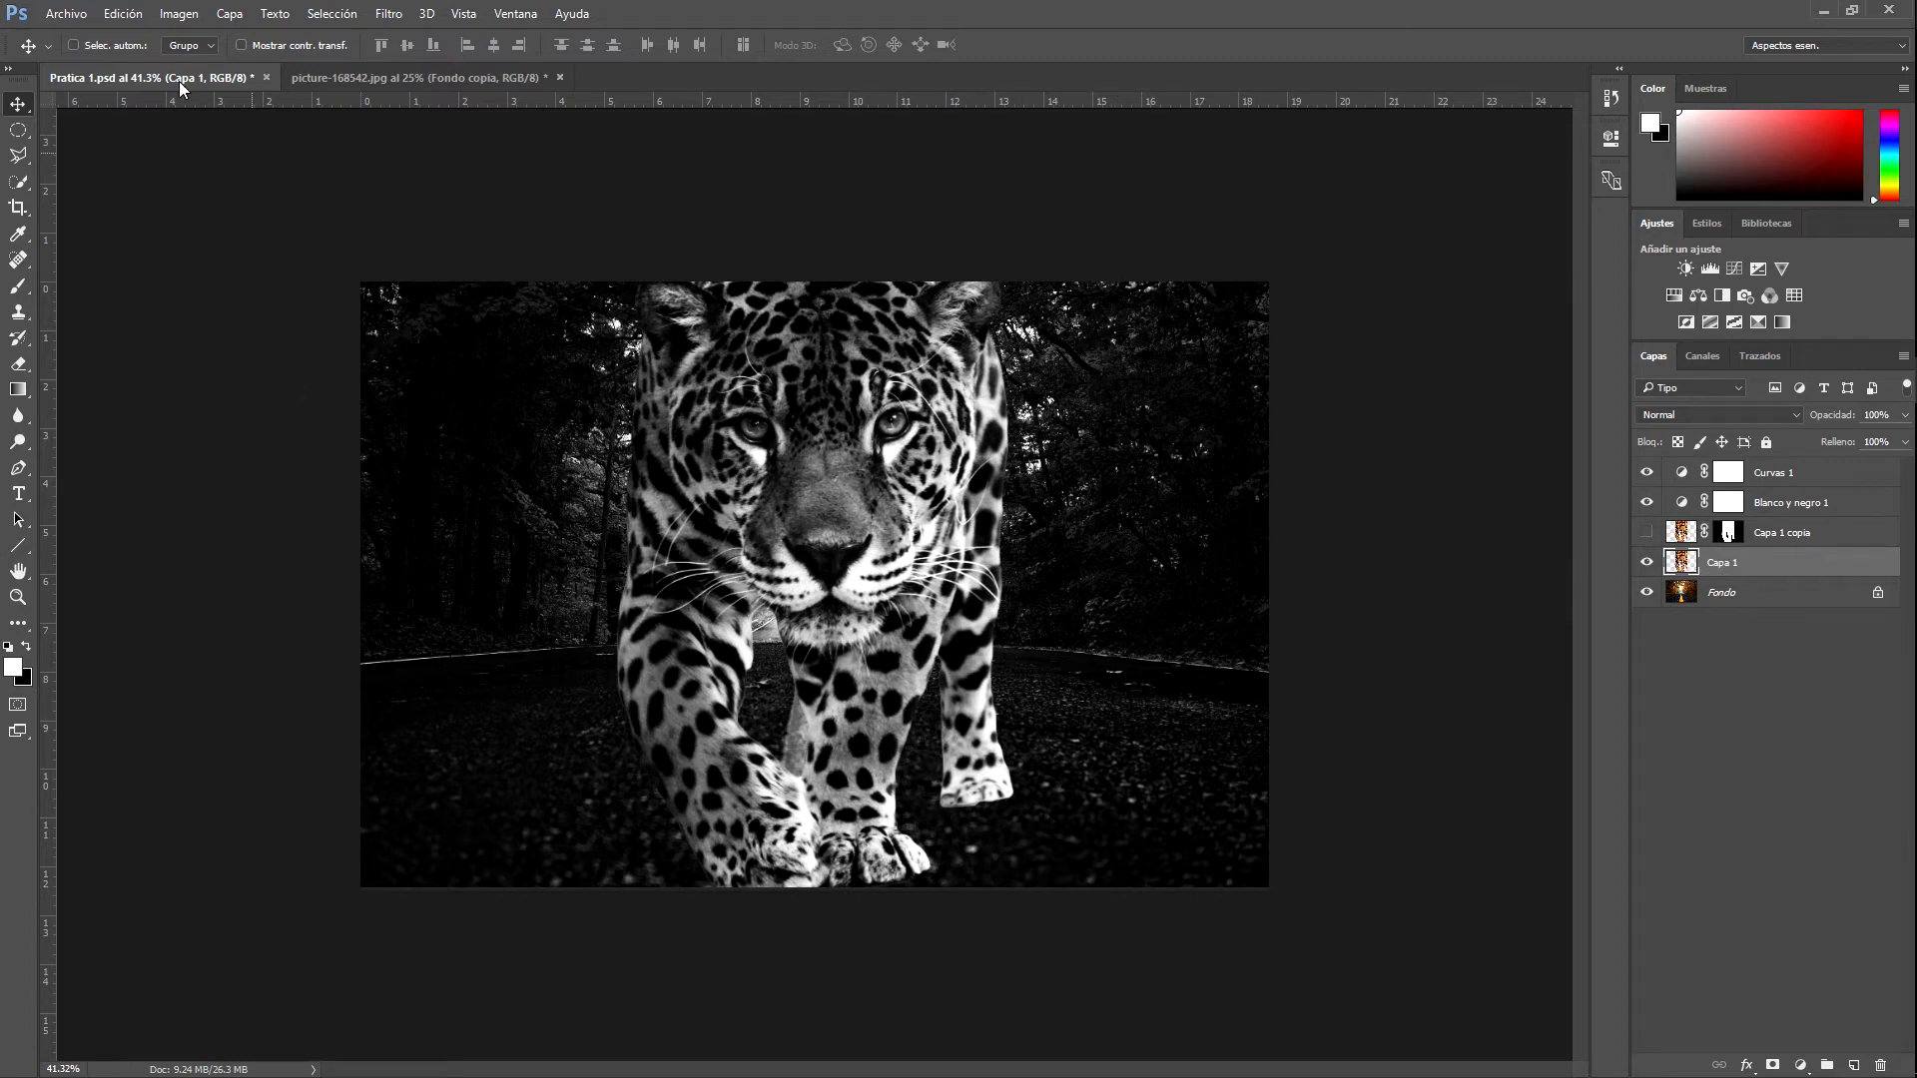
{"action": "left_click", "coordinate": [179, 13]}
{"action": "mouse_move", "coordinate": [240, 64]}
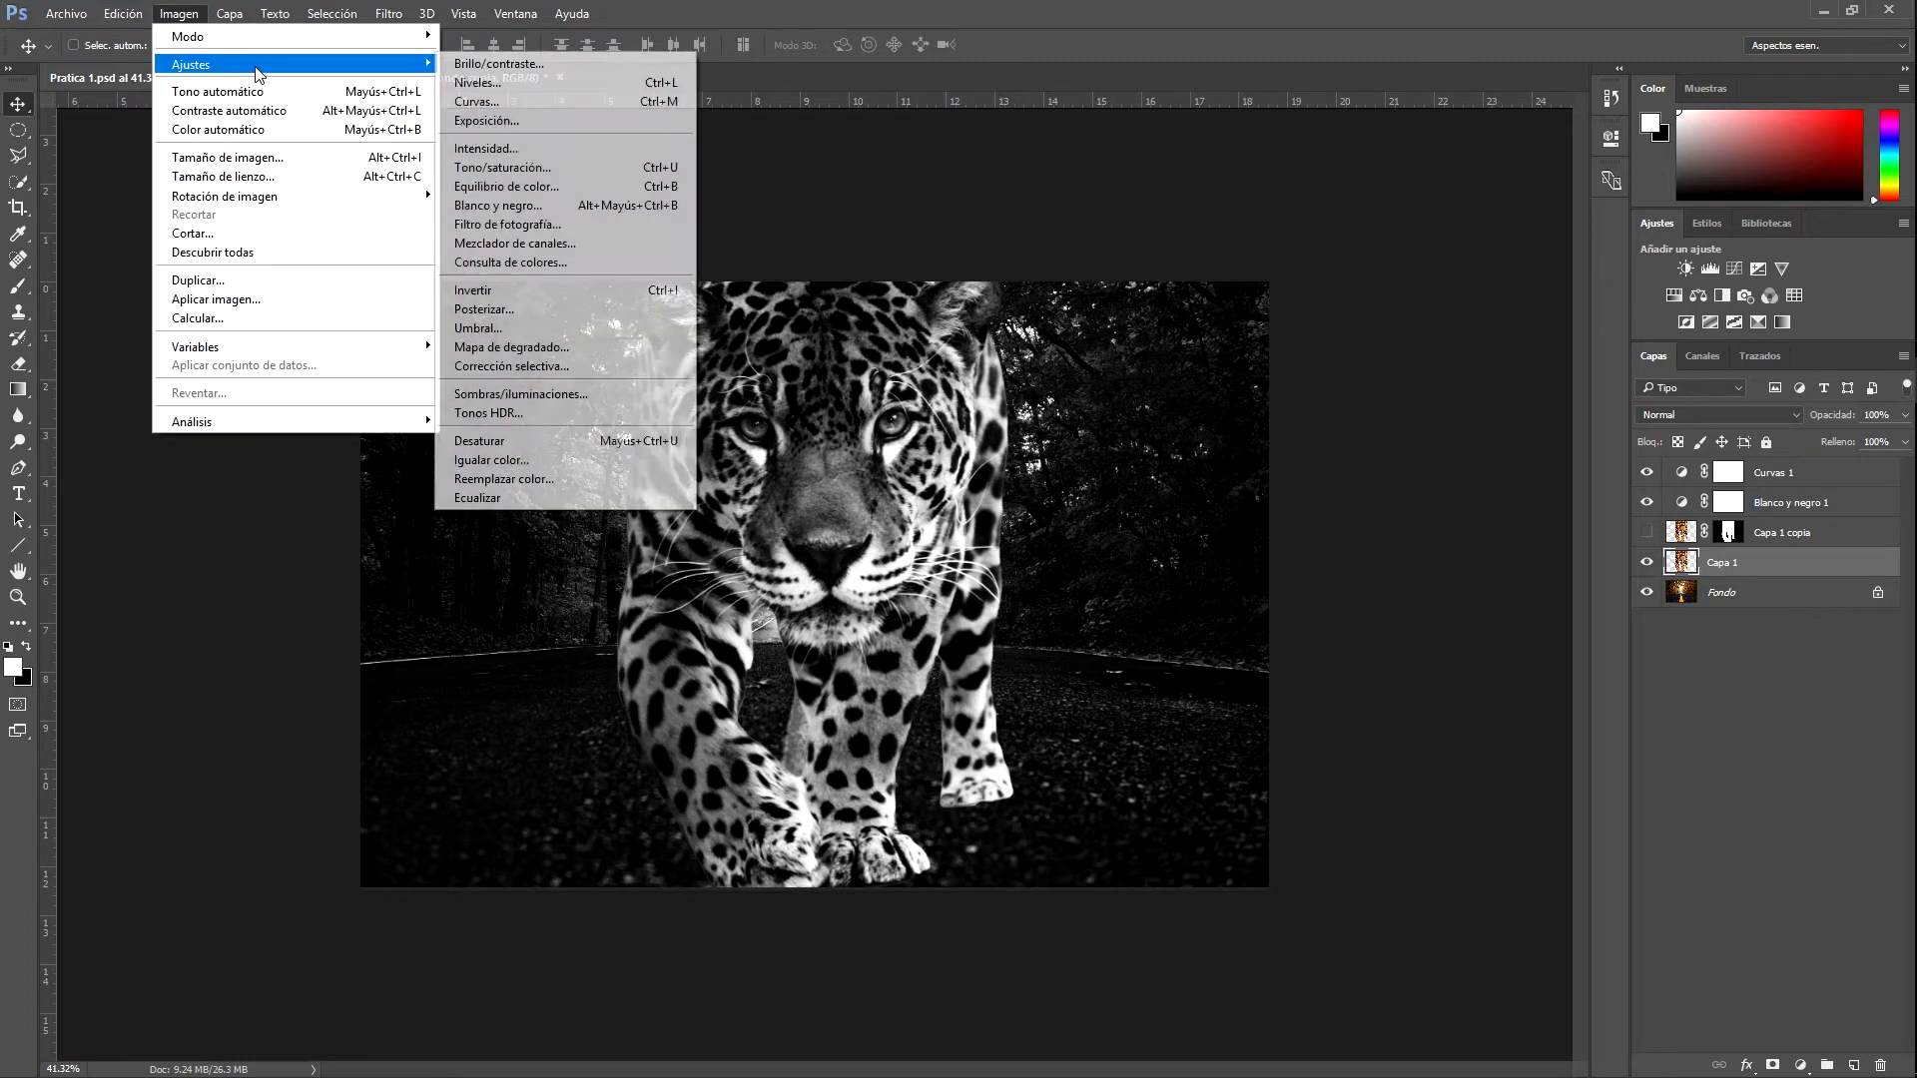
{"action": "left_click", "coordinate": [548, 164]}
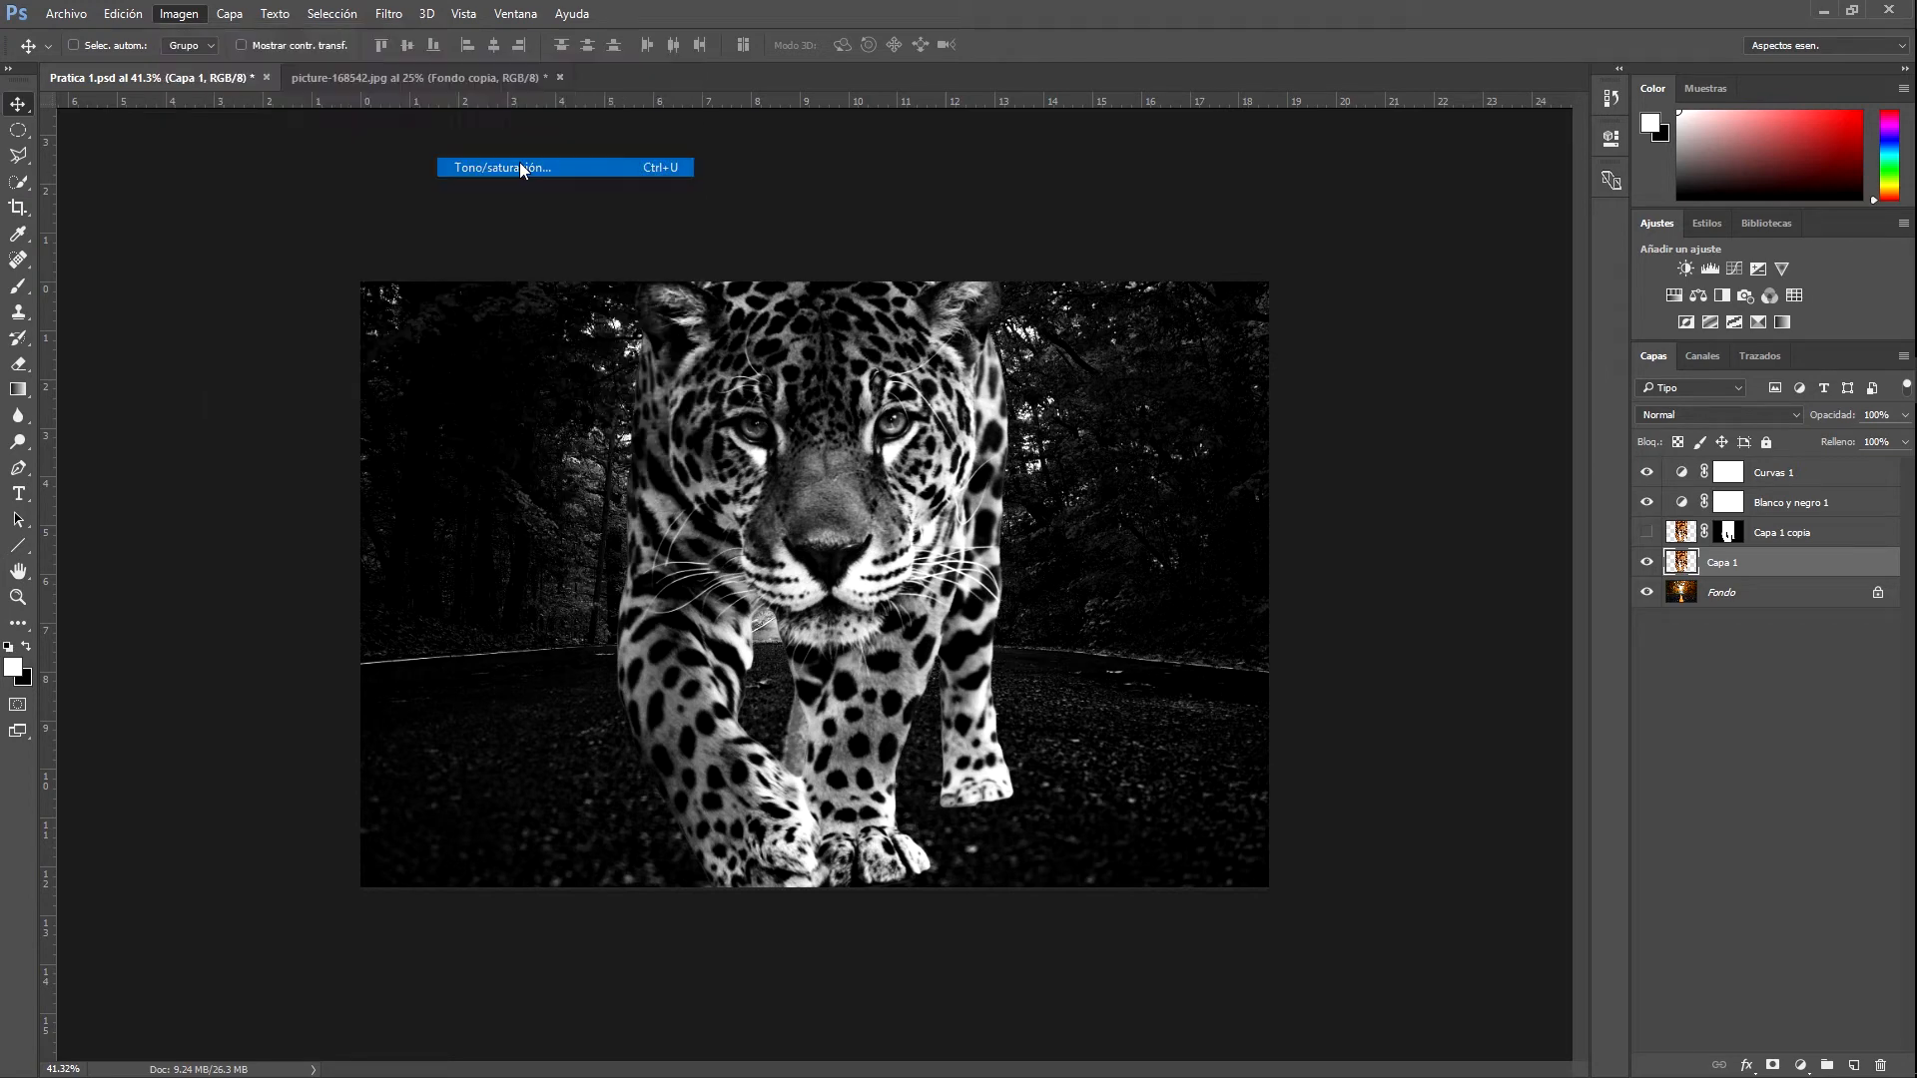
{"action": "left_click_drag", "start_coordinate": [1387, 452], "coordinate": [1214, 434]}
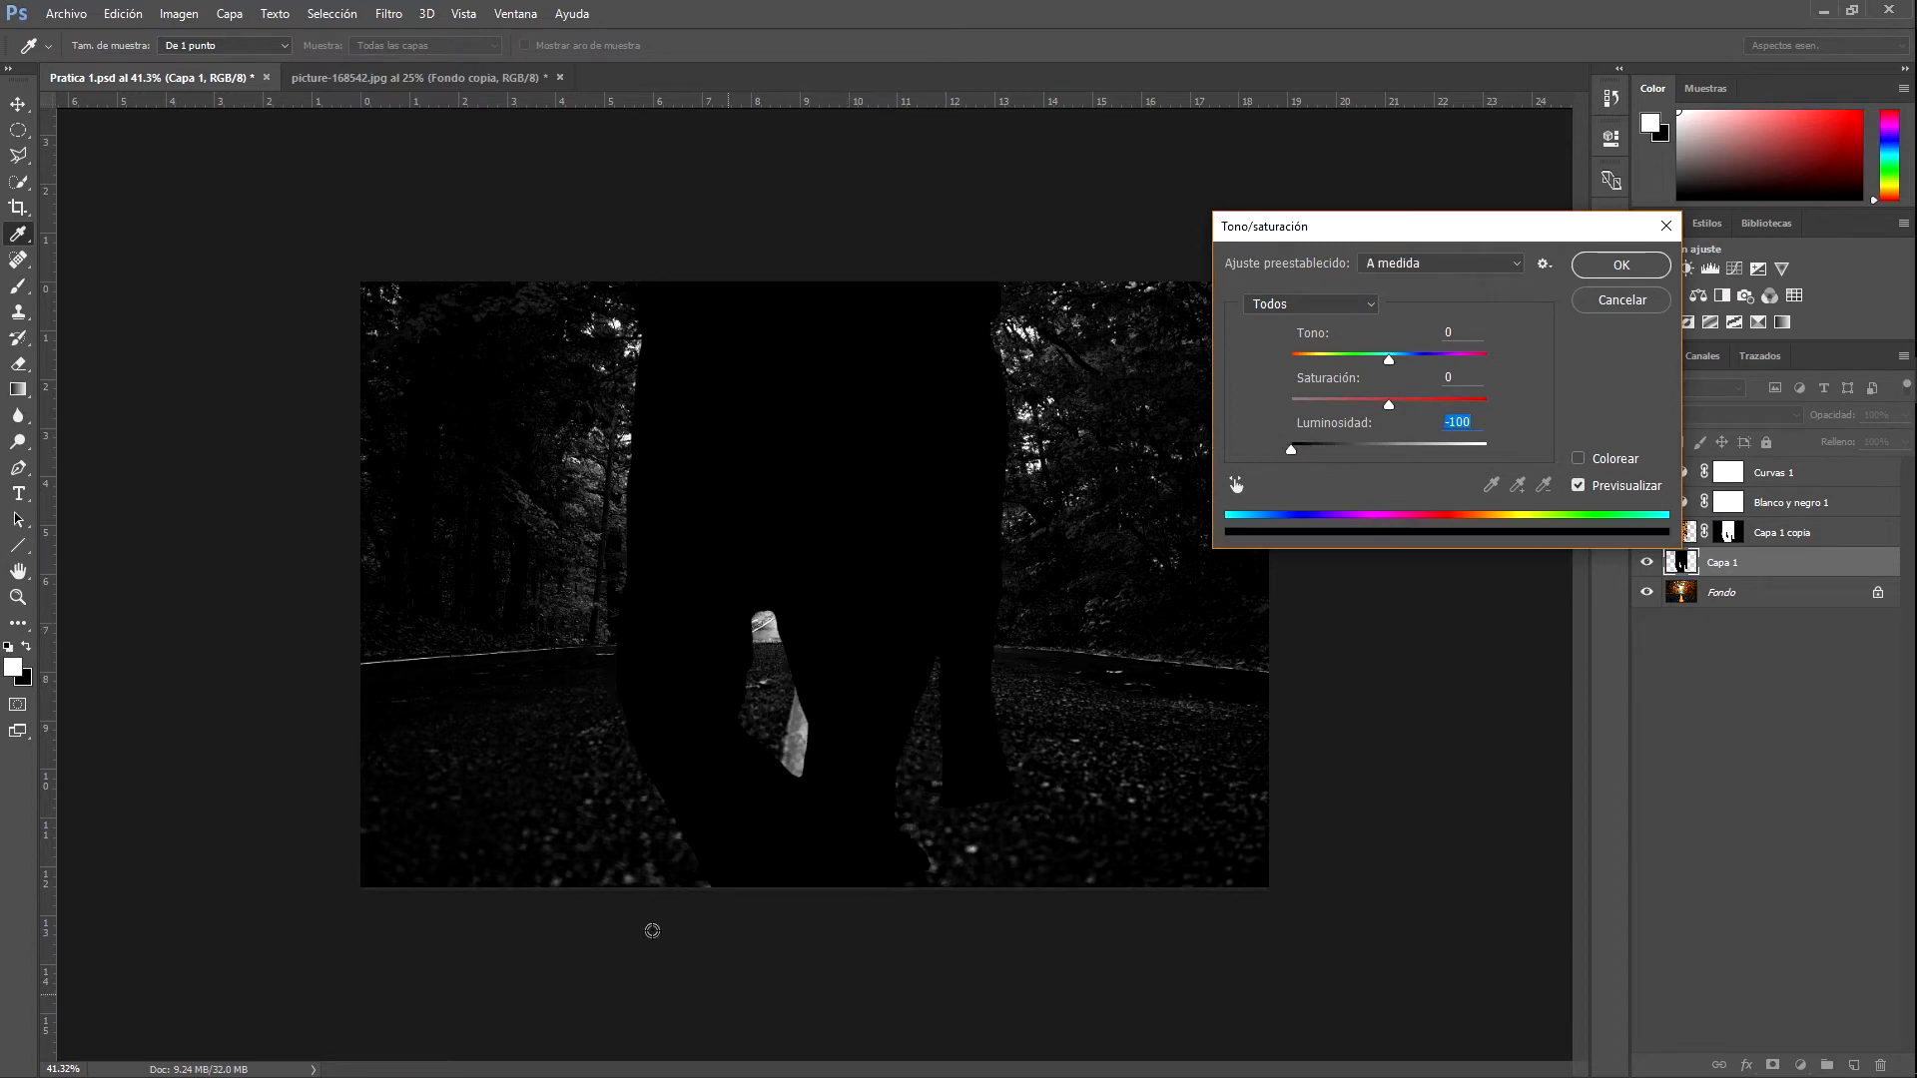
{"action": "left_click", "coordinate": [1620, 264]}
Shift the blackened Capa 1 slightly down and soften it with a Gaussian blur of 5.0 pixels
{"action": "key", "text": "v"}
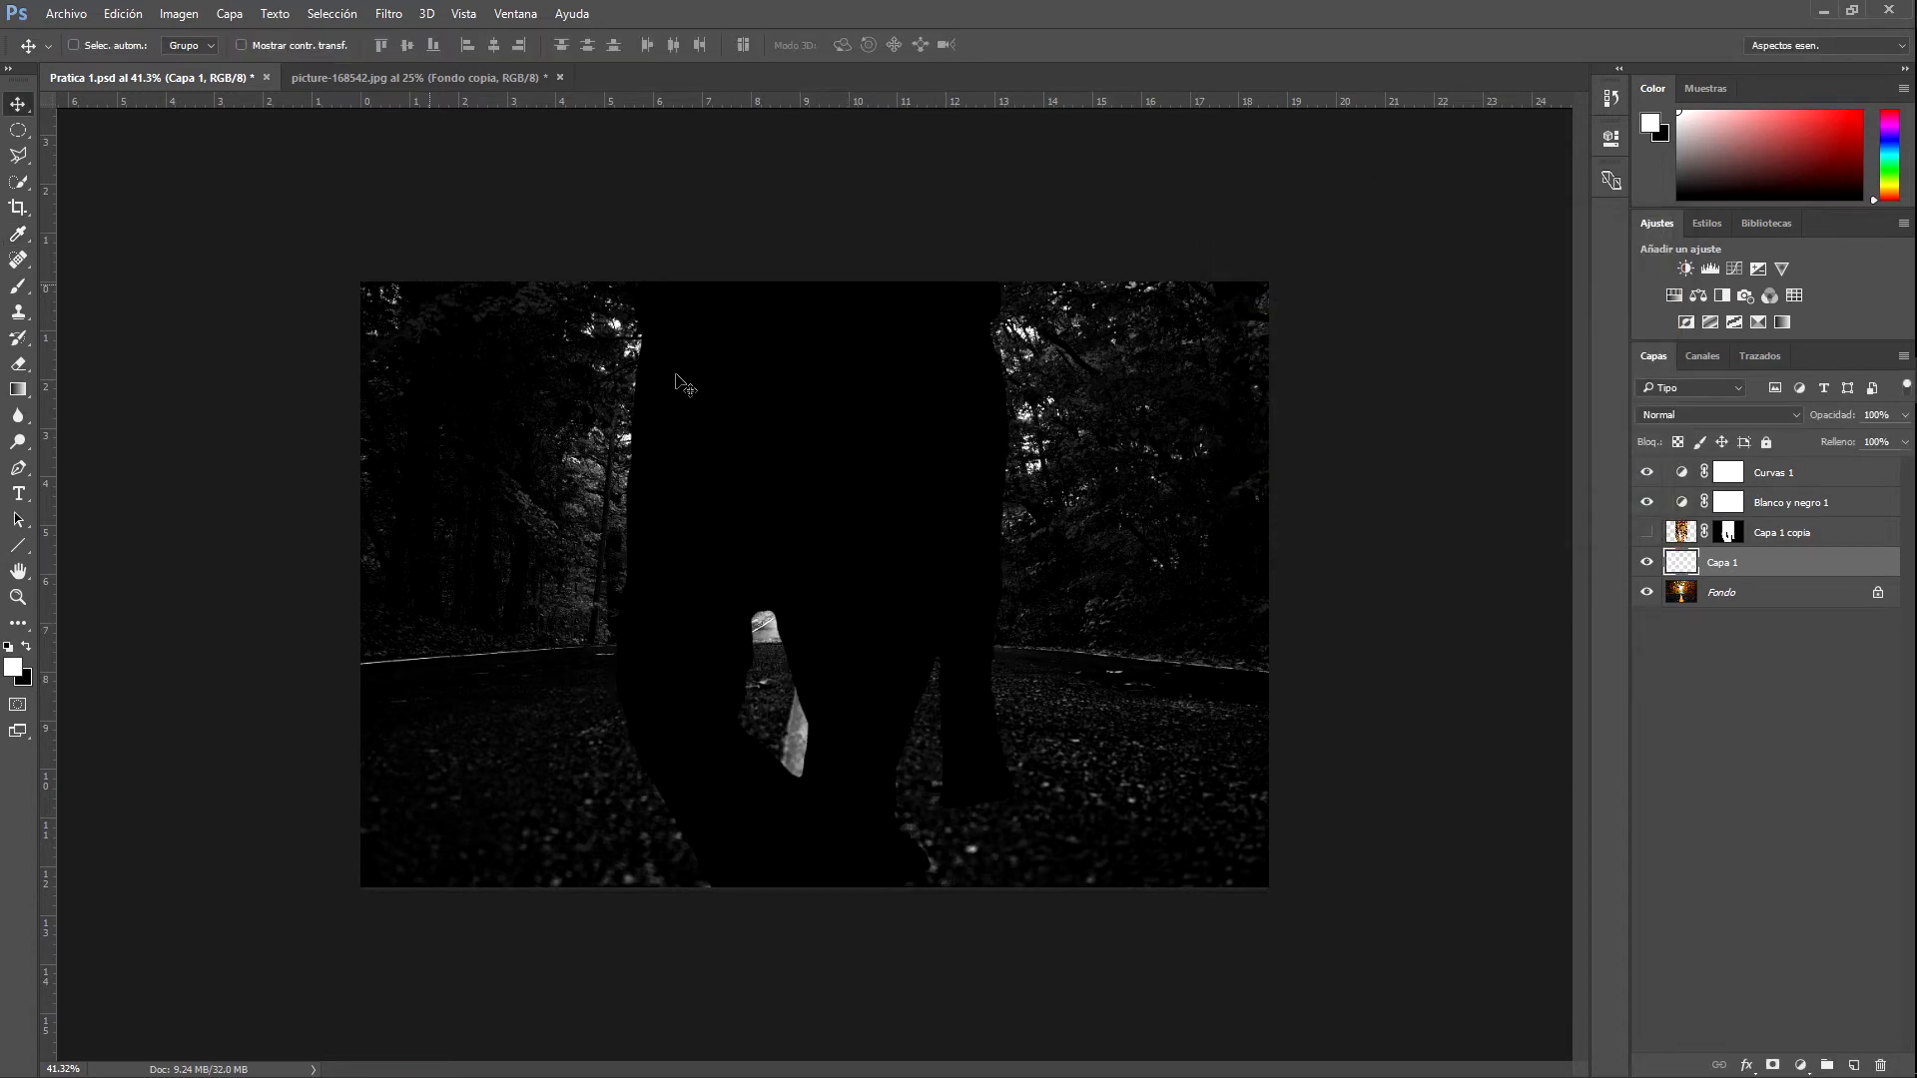
{"action": "left_click_drag", "start_coordinate": [845, 450], "coordinate": [847, 457]}
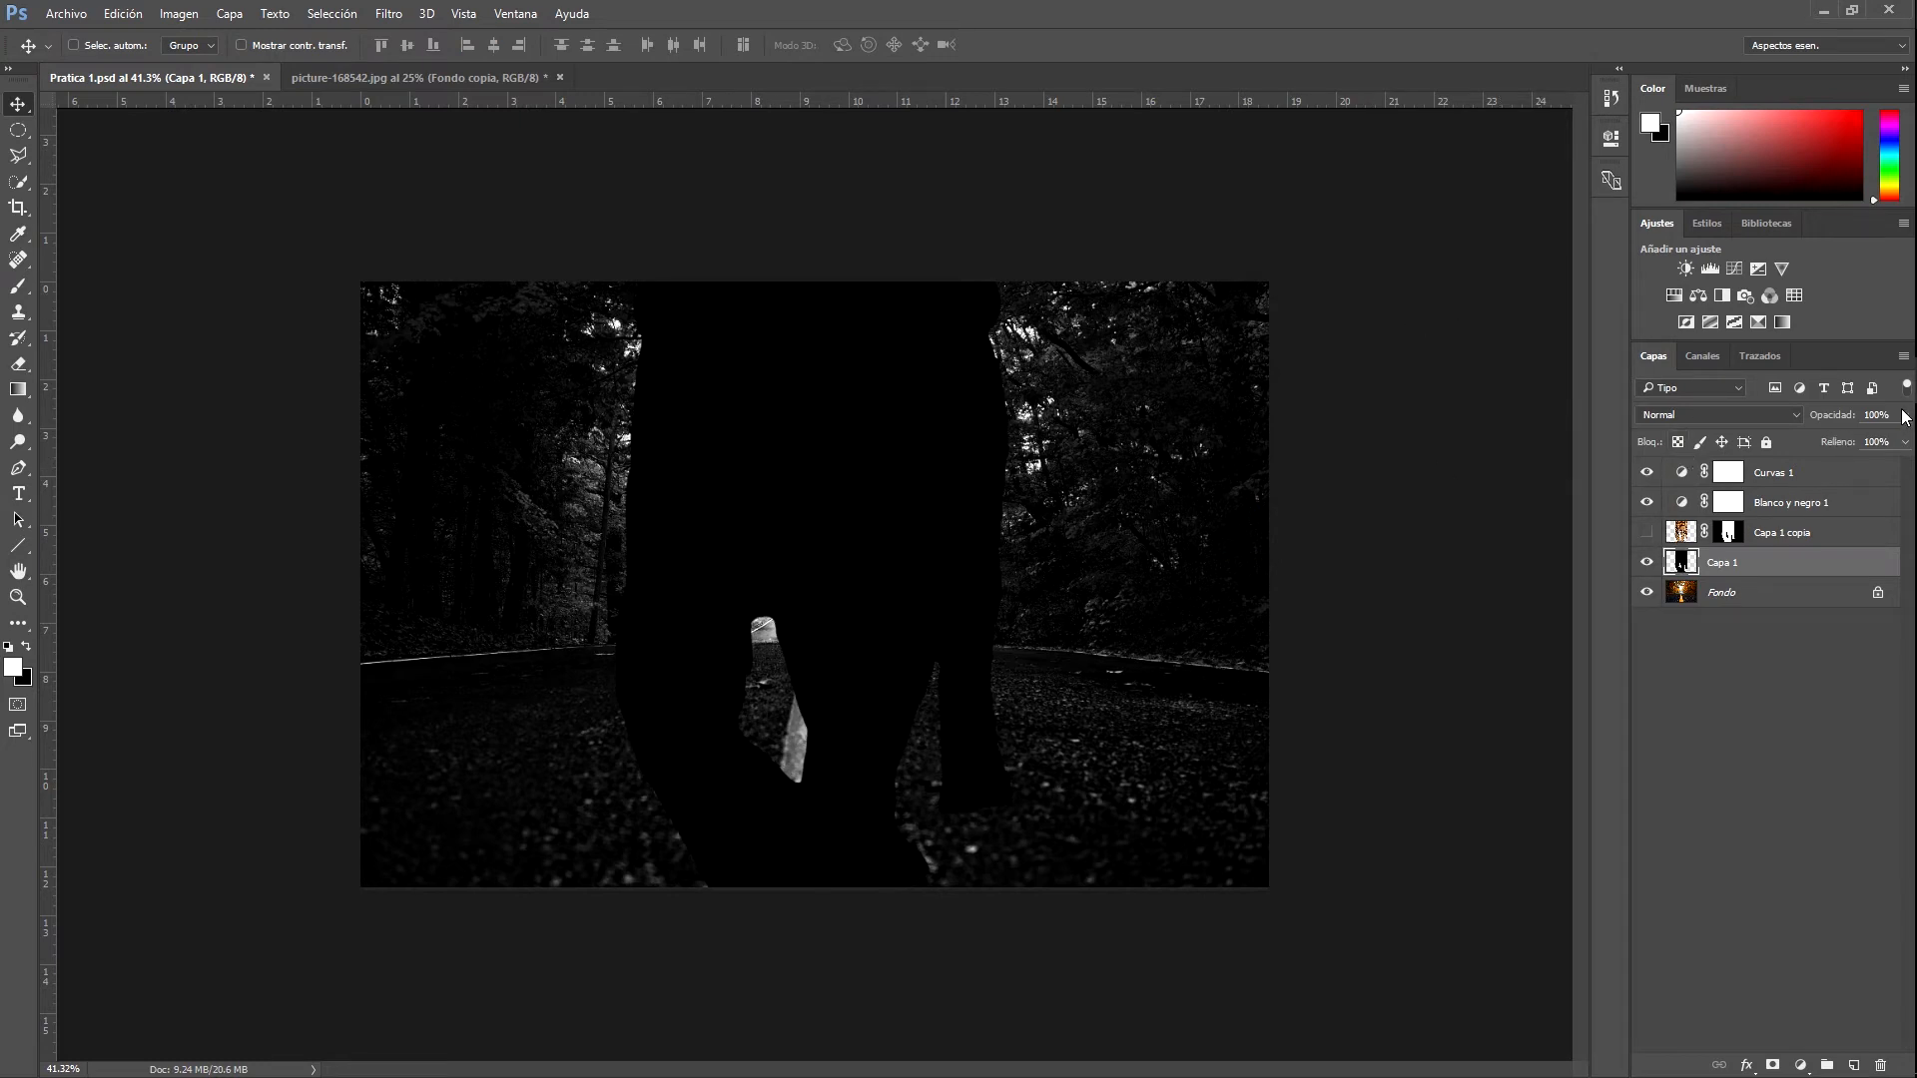
{"action": "left_click", "coordinate": [389, 14]}
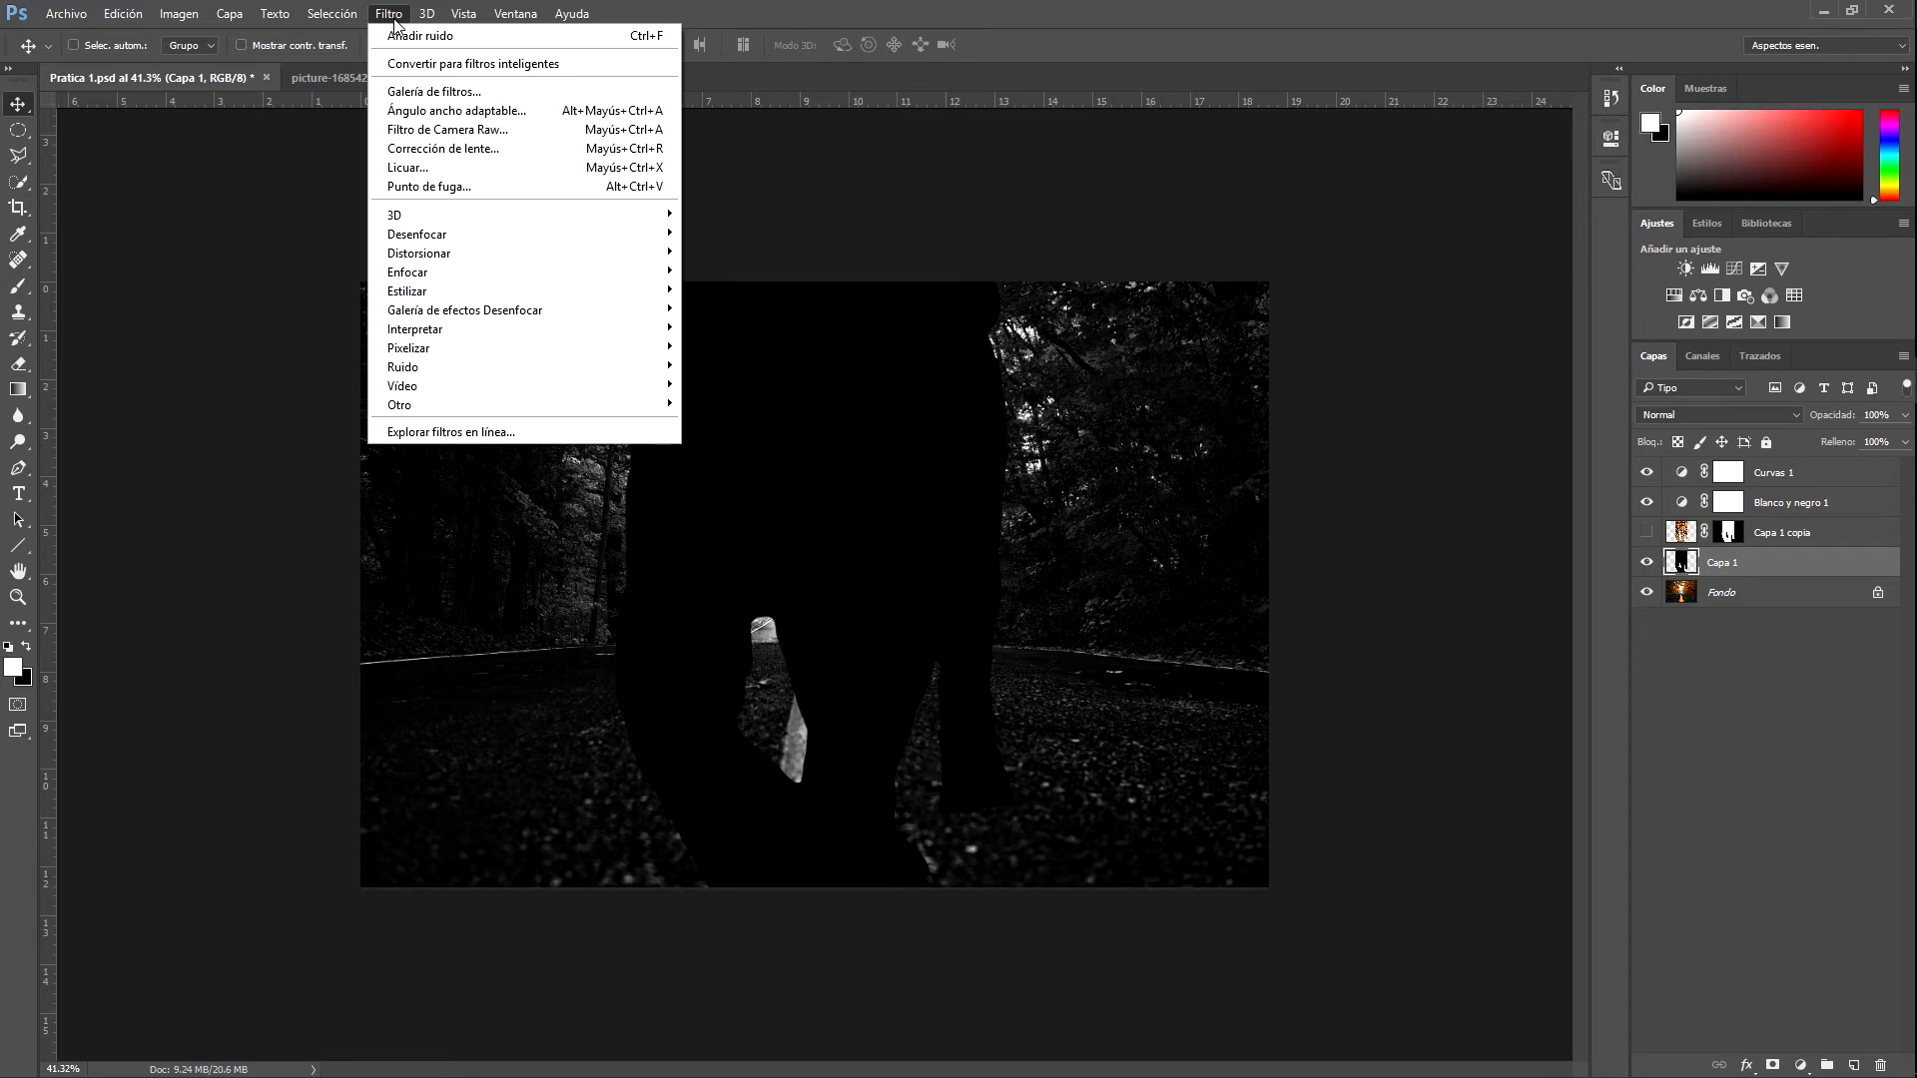
{"action": "mouse_move", "coordinate": [616, 236]}
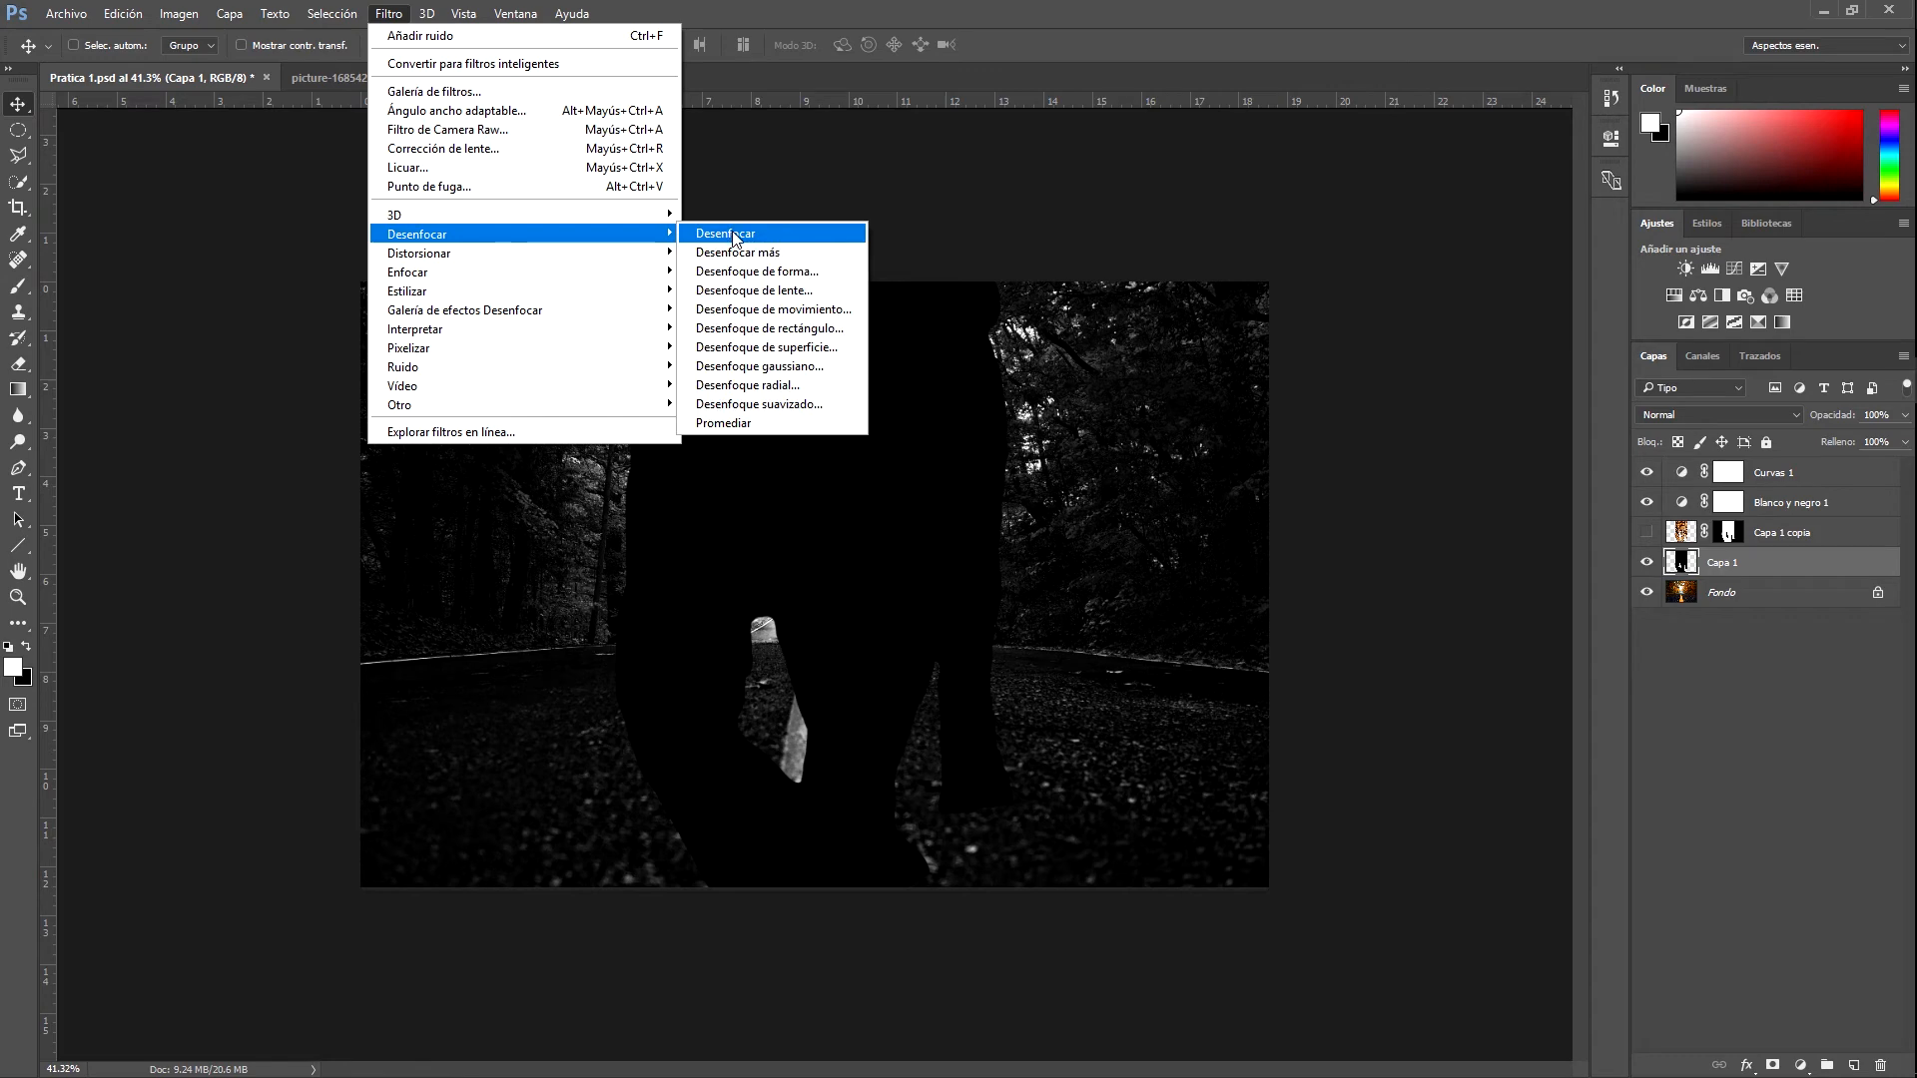
{"action": "left_click", "coordinate": [789, 367]}
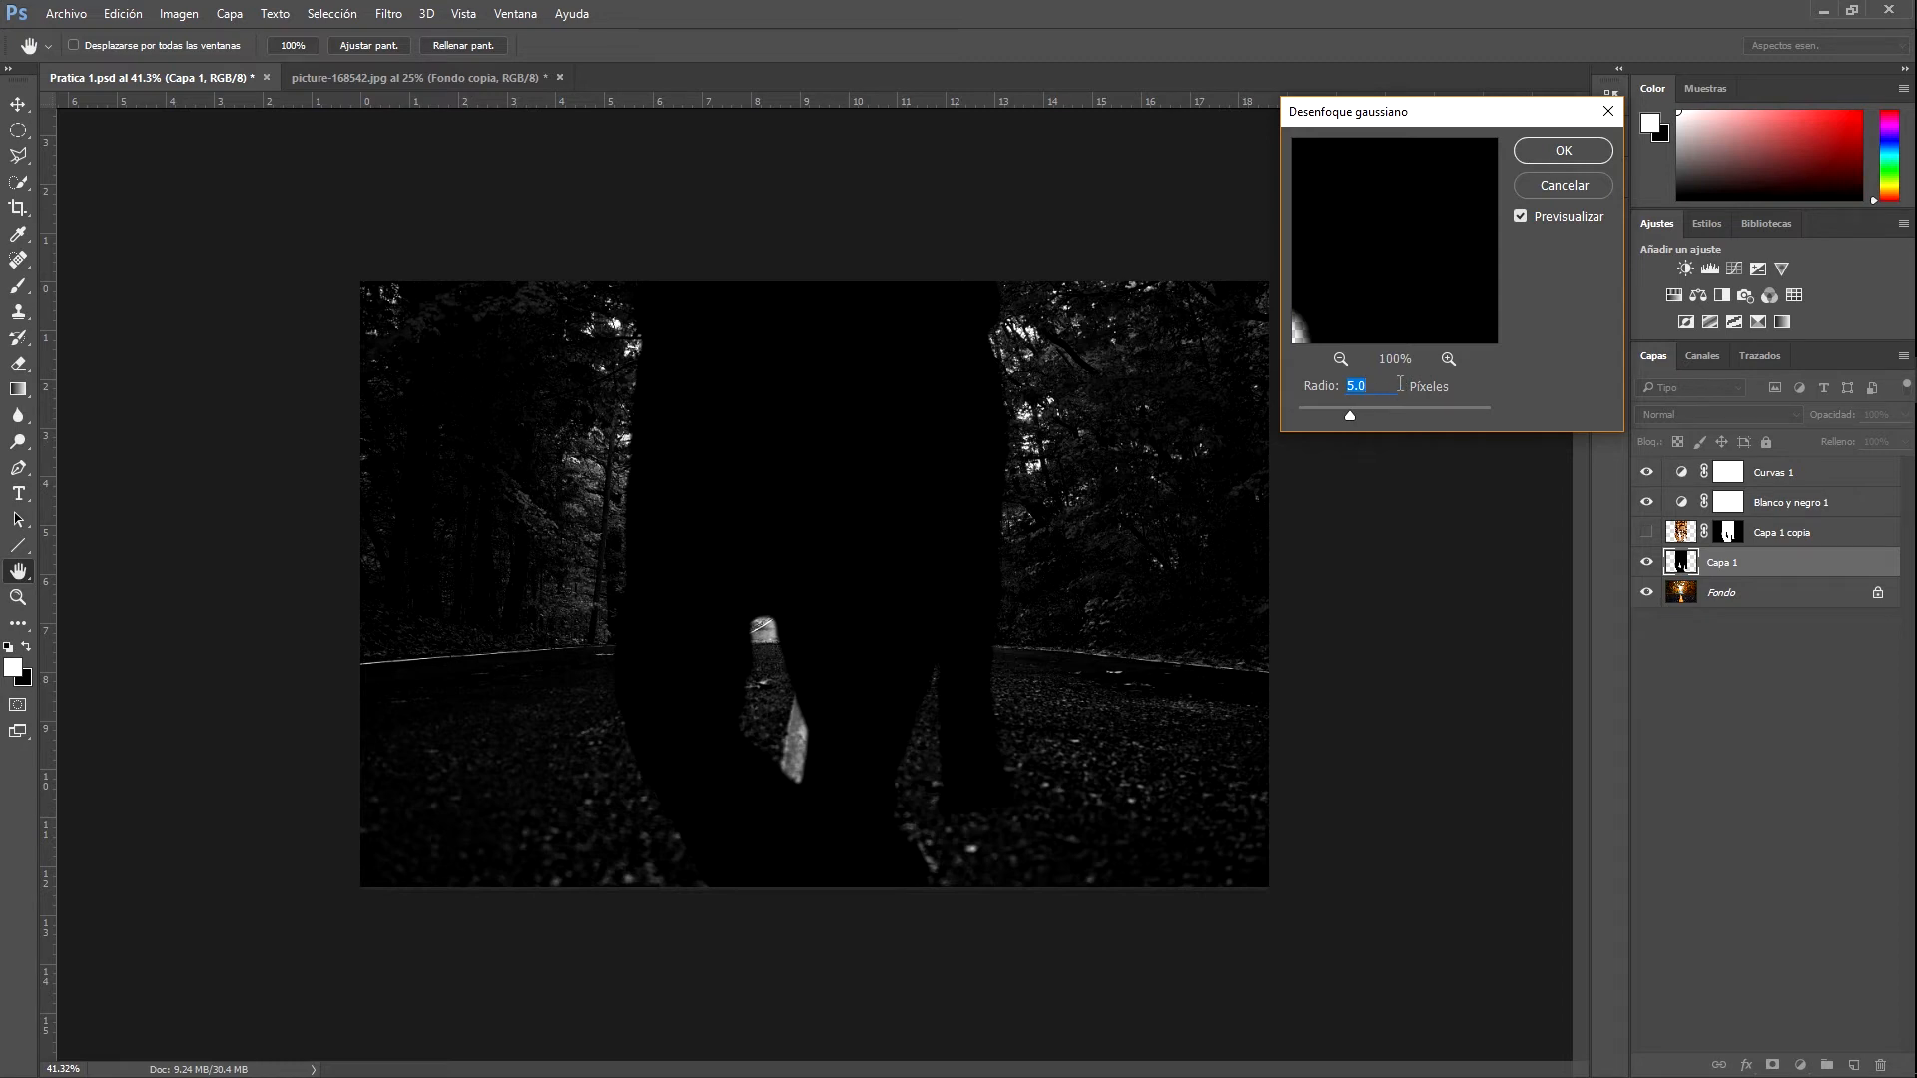
{"action": "left_click", "coordinate": [1564, 151]}
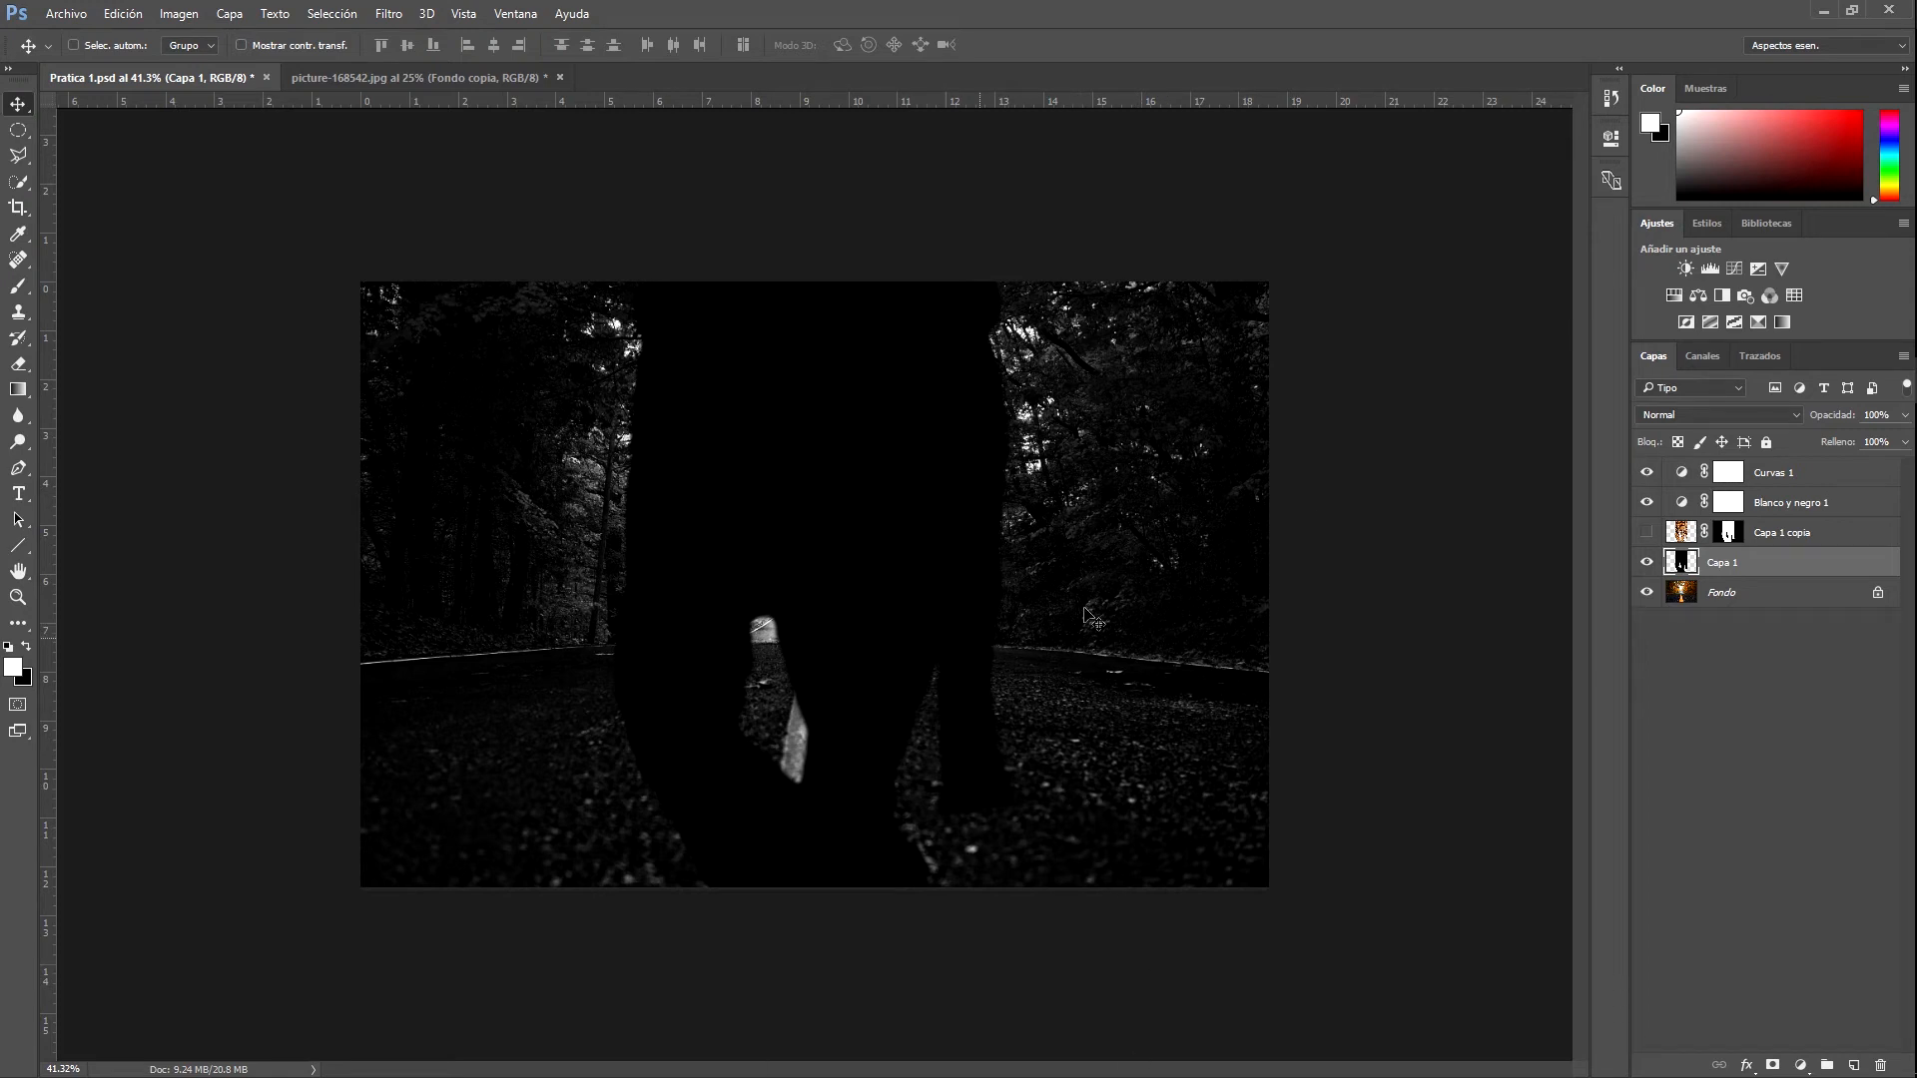
Lower Capa 1's opacity to 50% and show Capa 1 copia above it again
{"action": "left_click", "coordinate": [1901, 417]}
{"action": "left_click_drag", "start_coordinate": [1871, 441], "coordinate": [1854, 435]}
{"action": "type", "text": "50"}
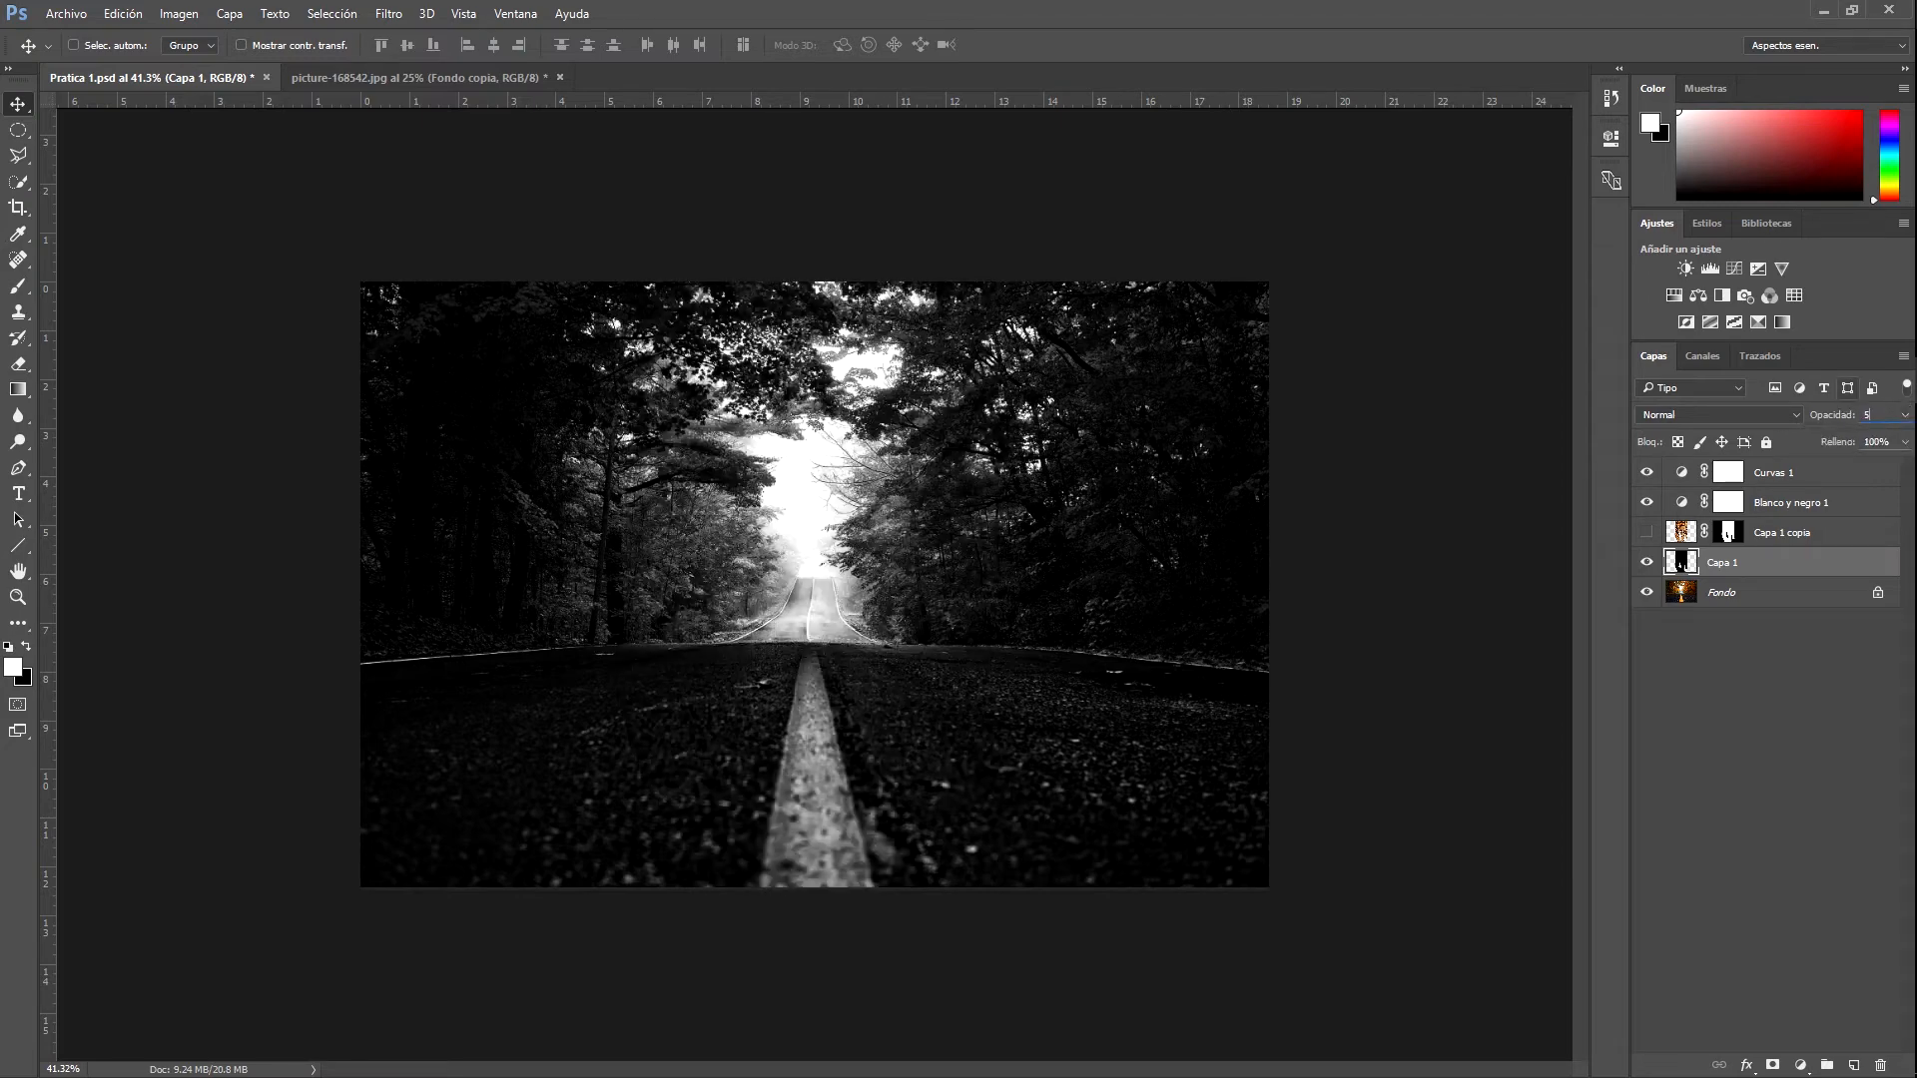
{"action": "left_click", "coordinate": [1645, 532]}
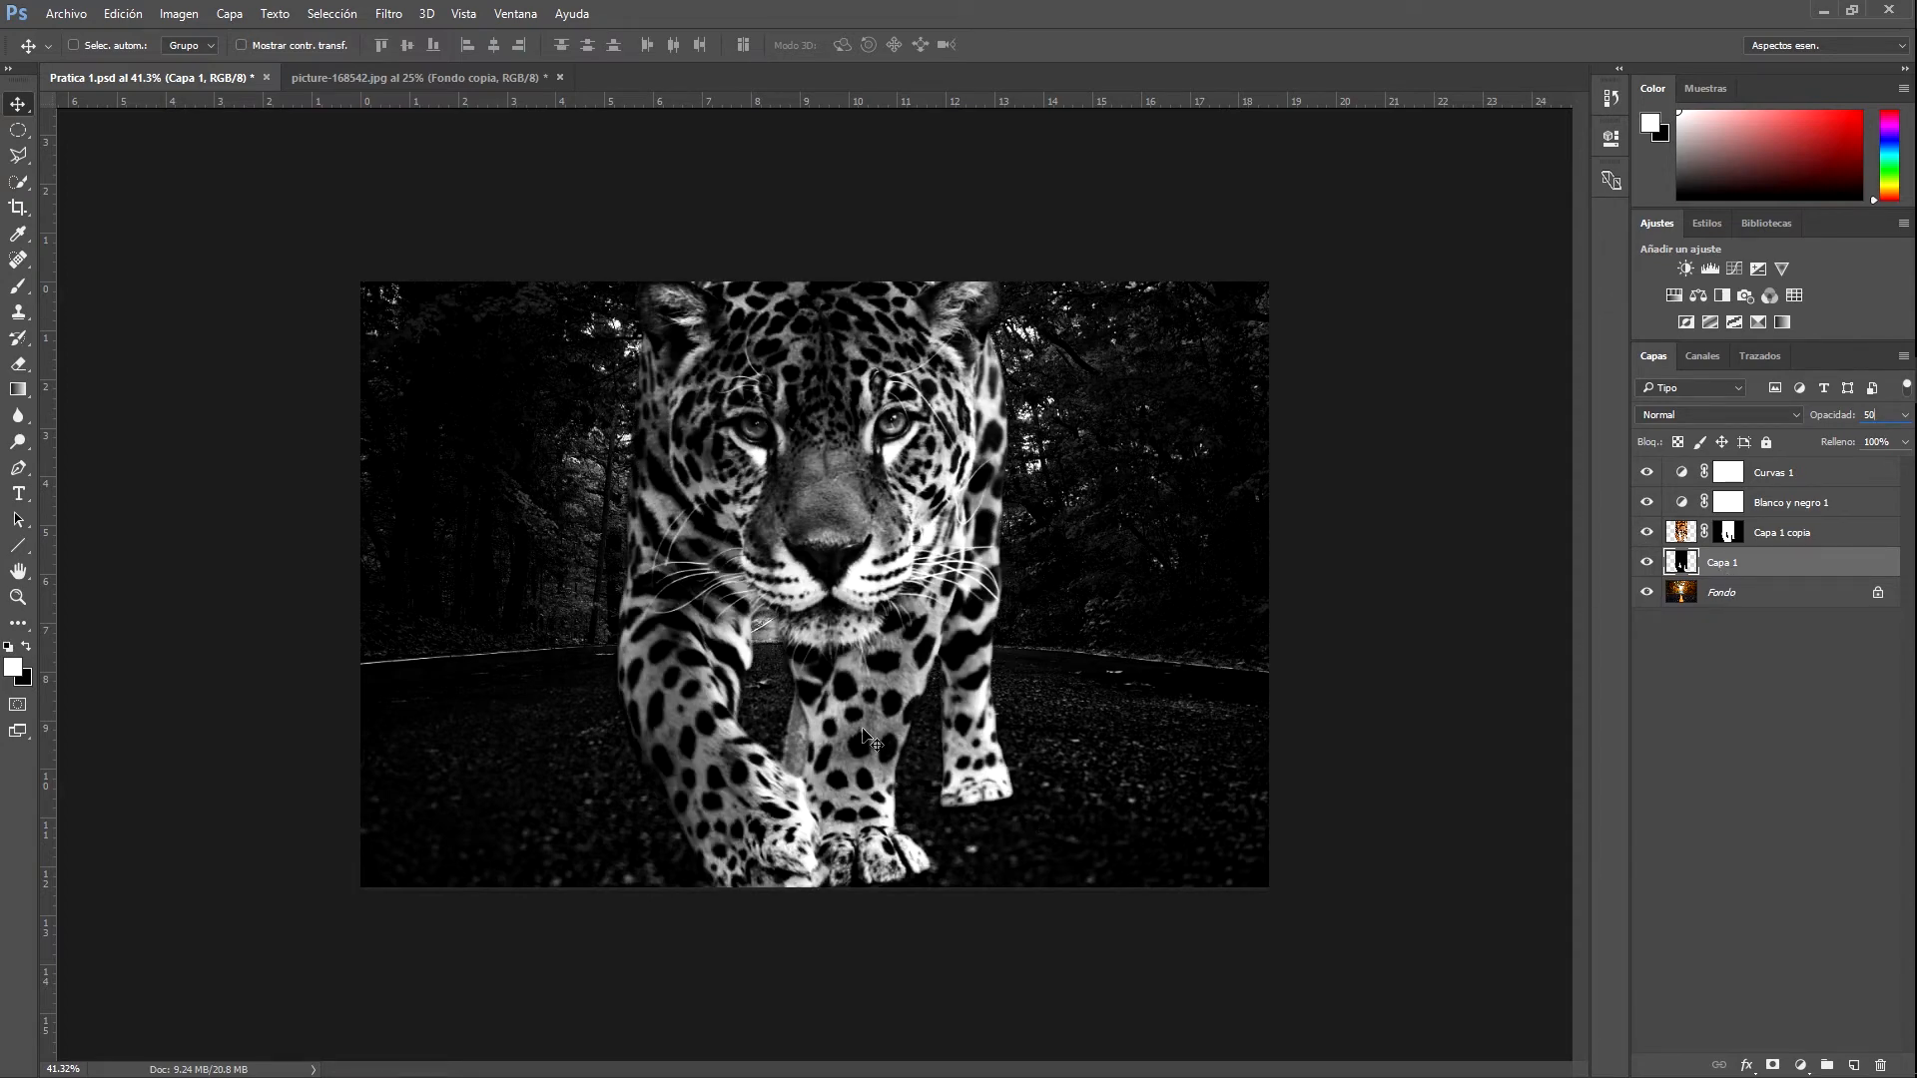
{"action": "left_click_drag", "start_coordinate": [866, 732], "coordinate": [949, 783]}
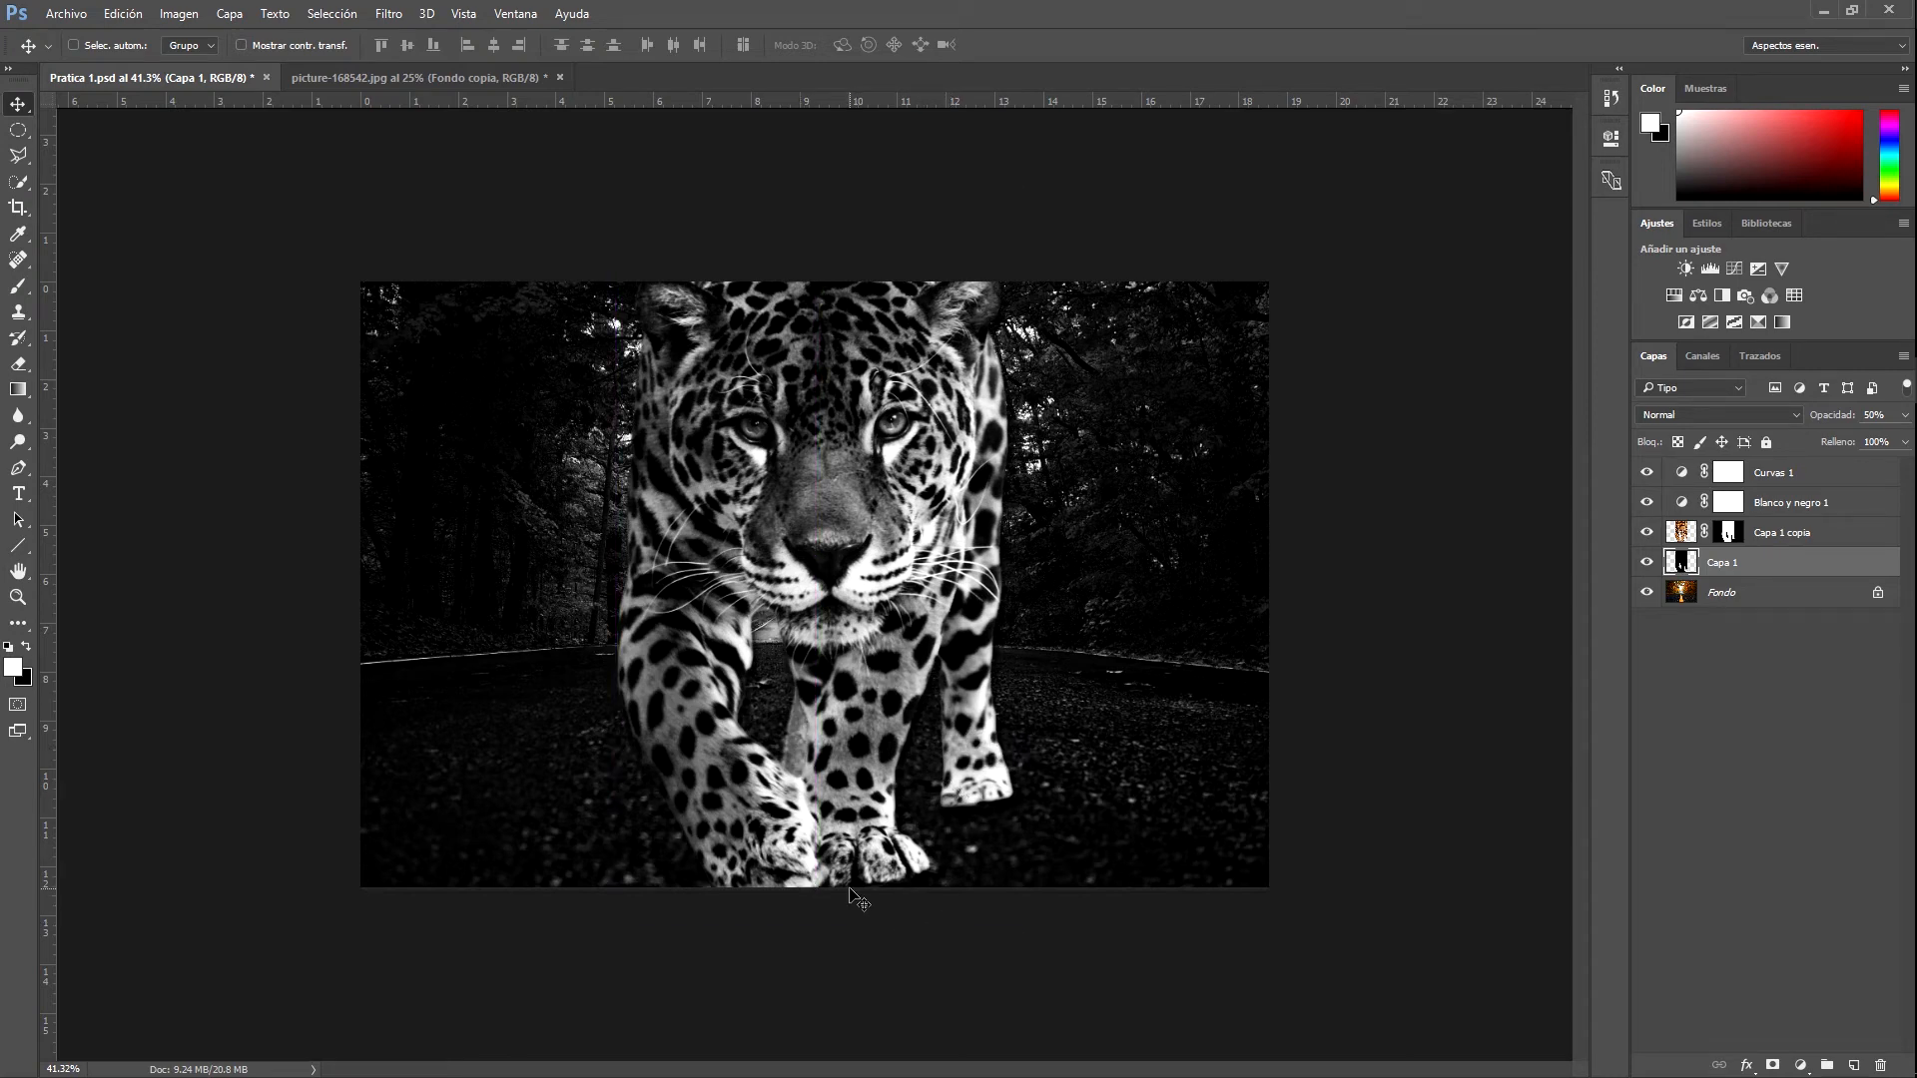
Soften the bottom edge of the jaguar's back paw on Capa 1 copia's mask with a black 97 px brush at 70% opacity
{"action": "scroll", "coordinate": [923, 818], "scroll_direction": "up", "scroll_amount": 4}
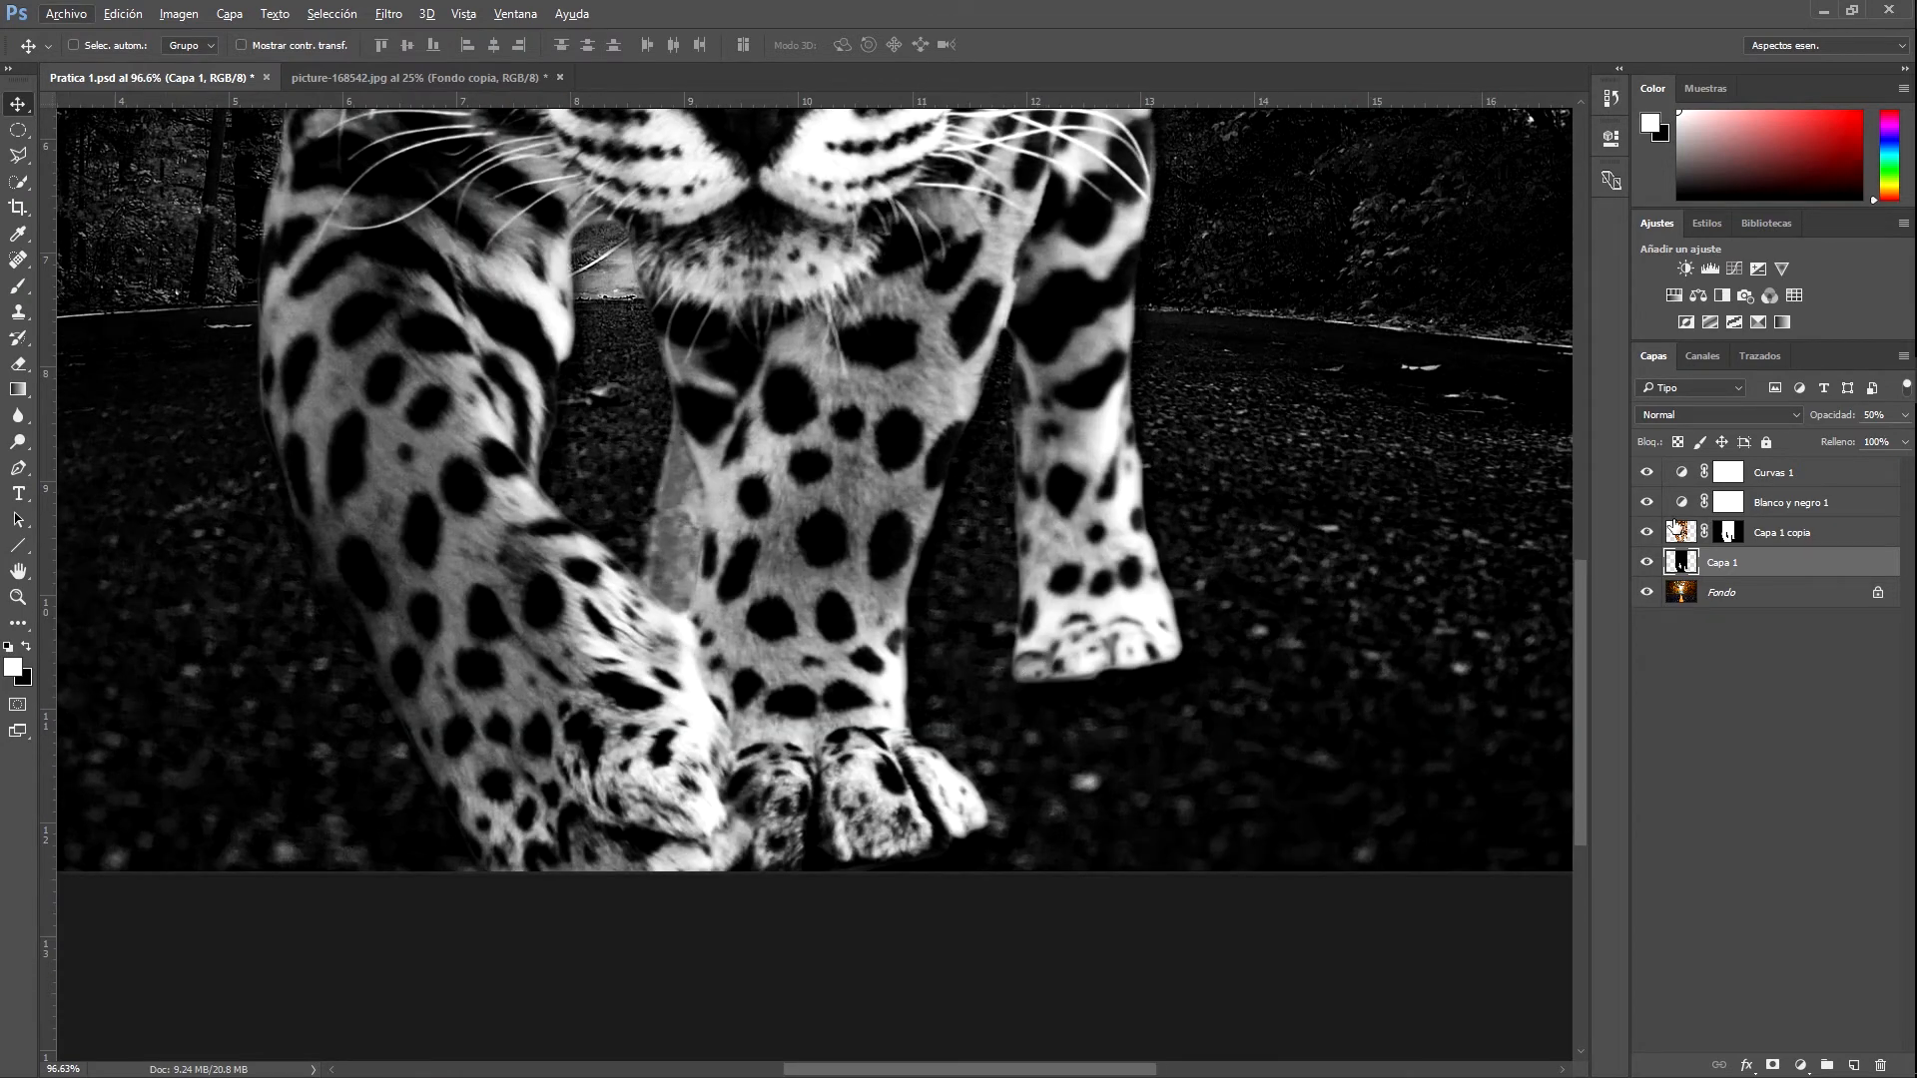
{"action": "left_click", "coordinate": [1728, 537]}
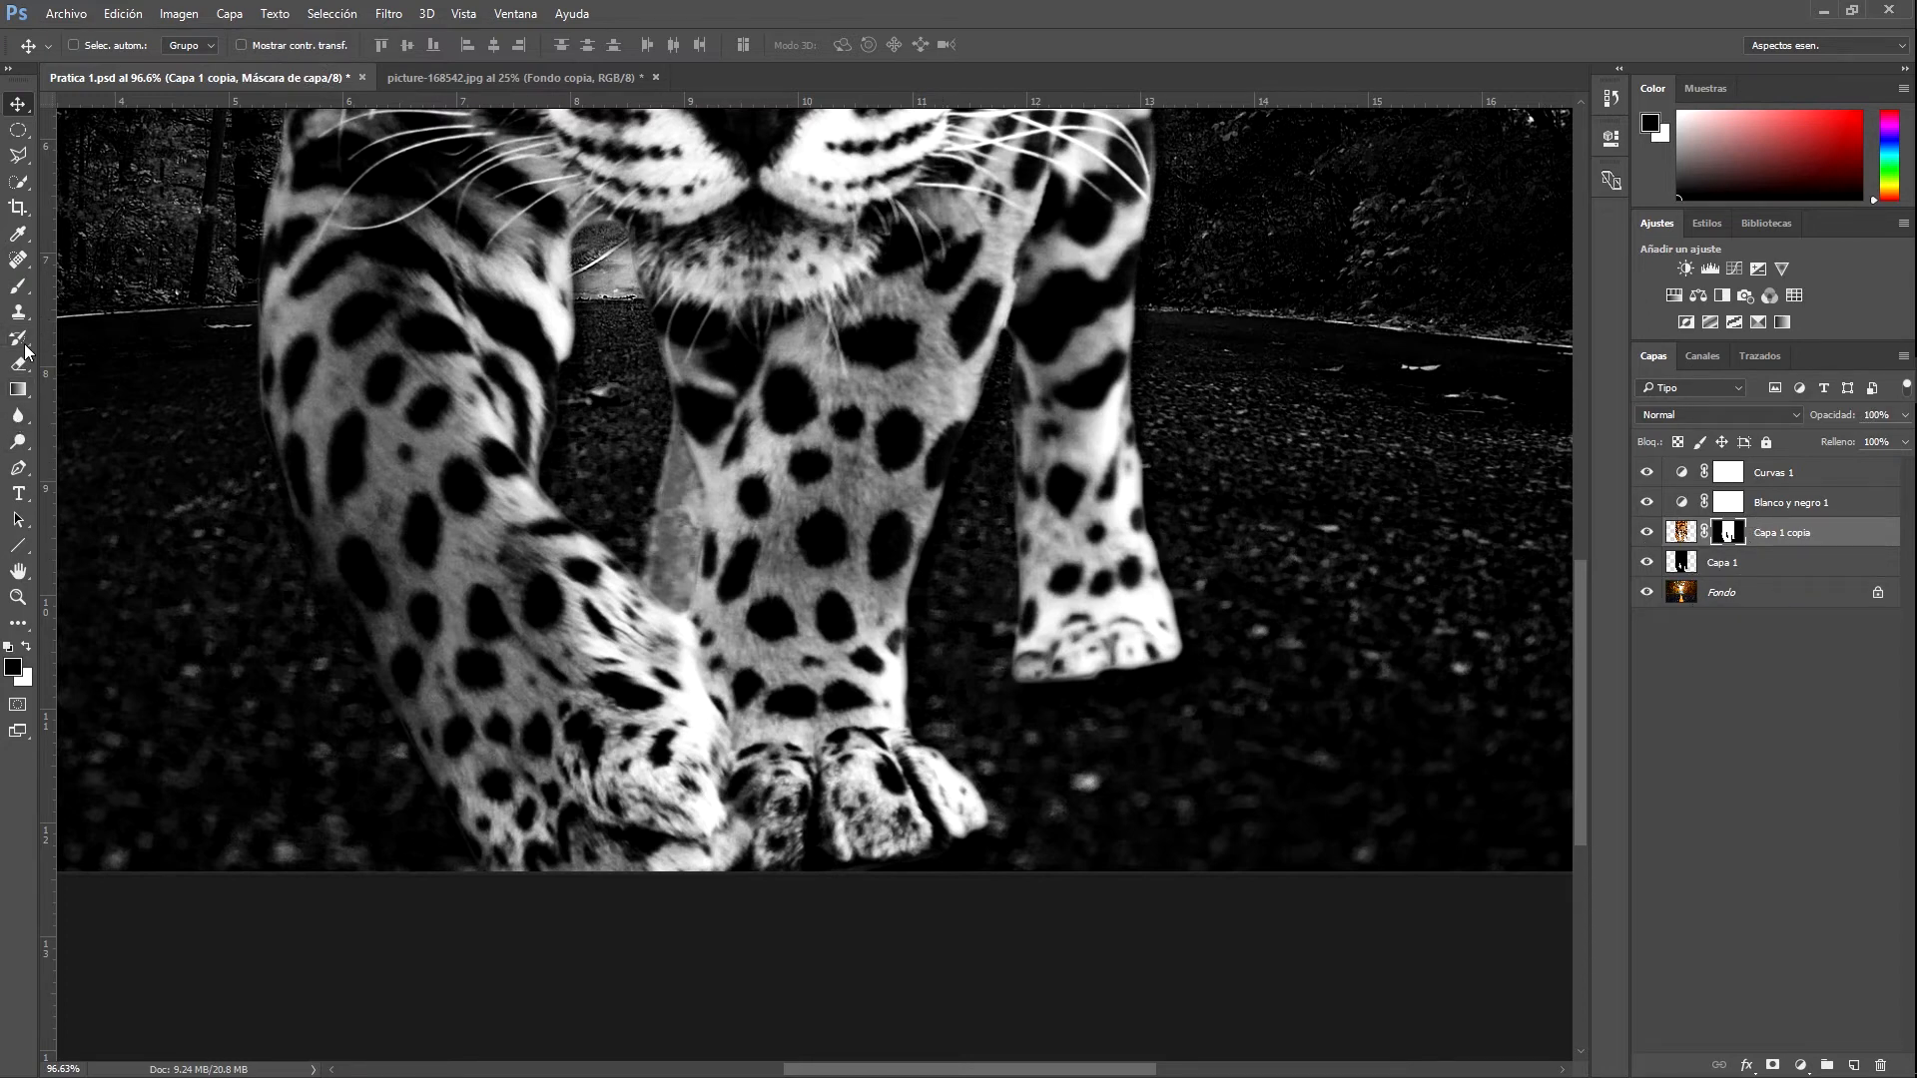
{"action": "left_click", "coordinate": [17, 288]}
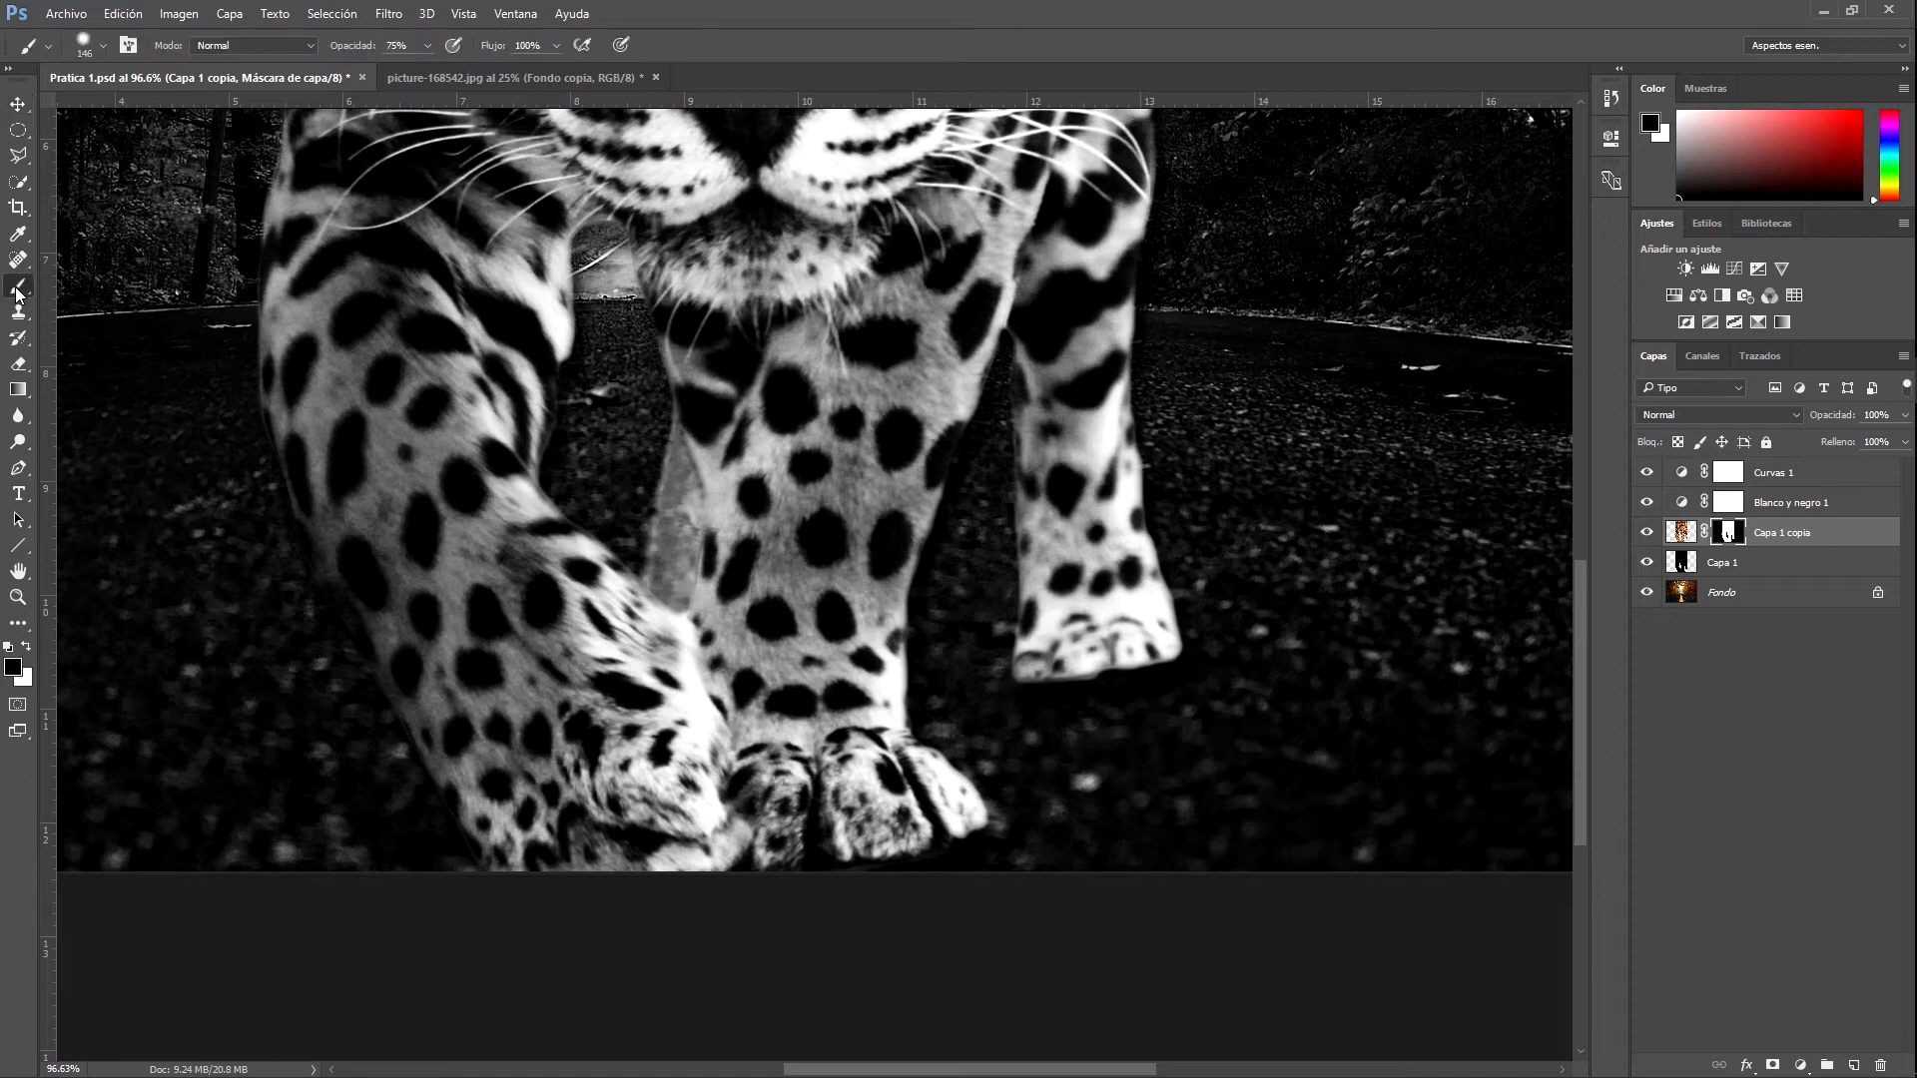
{"action": "right_click", "coordinate": [17, 289]}
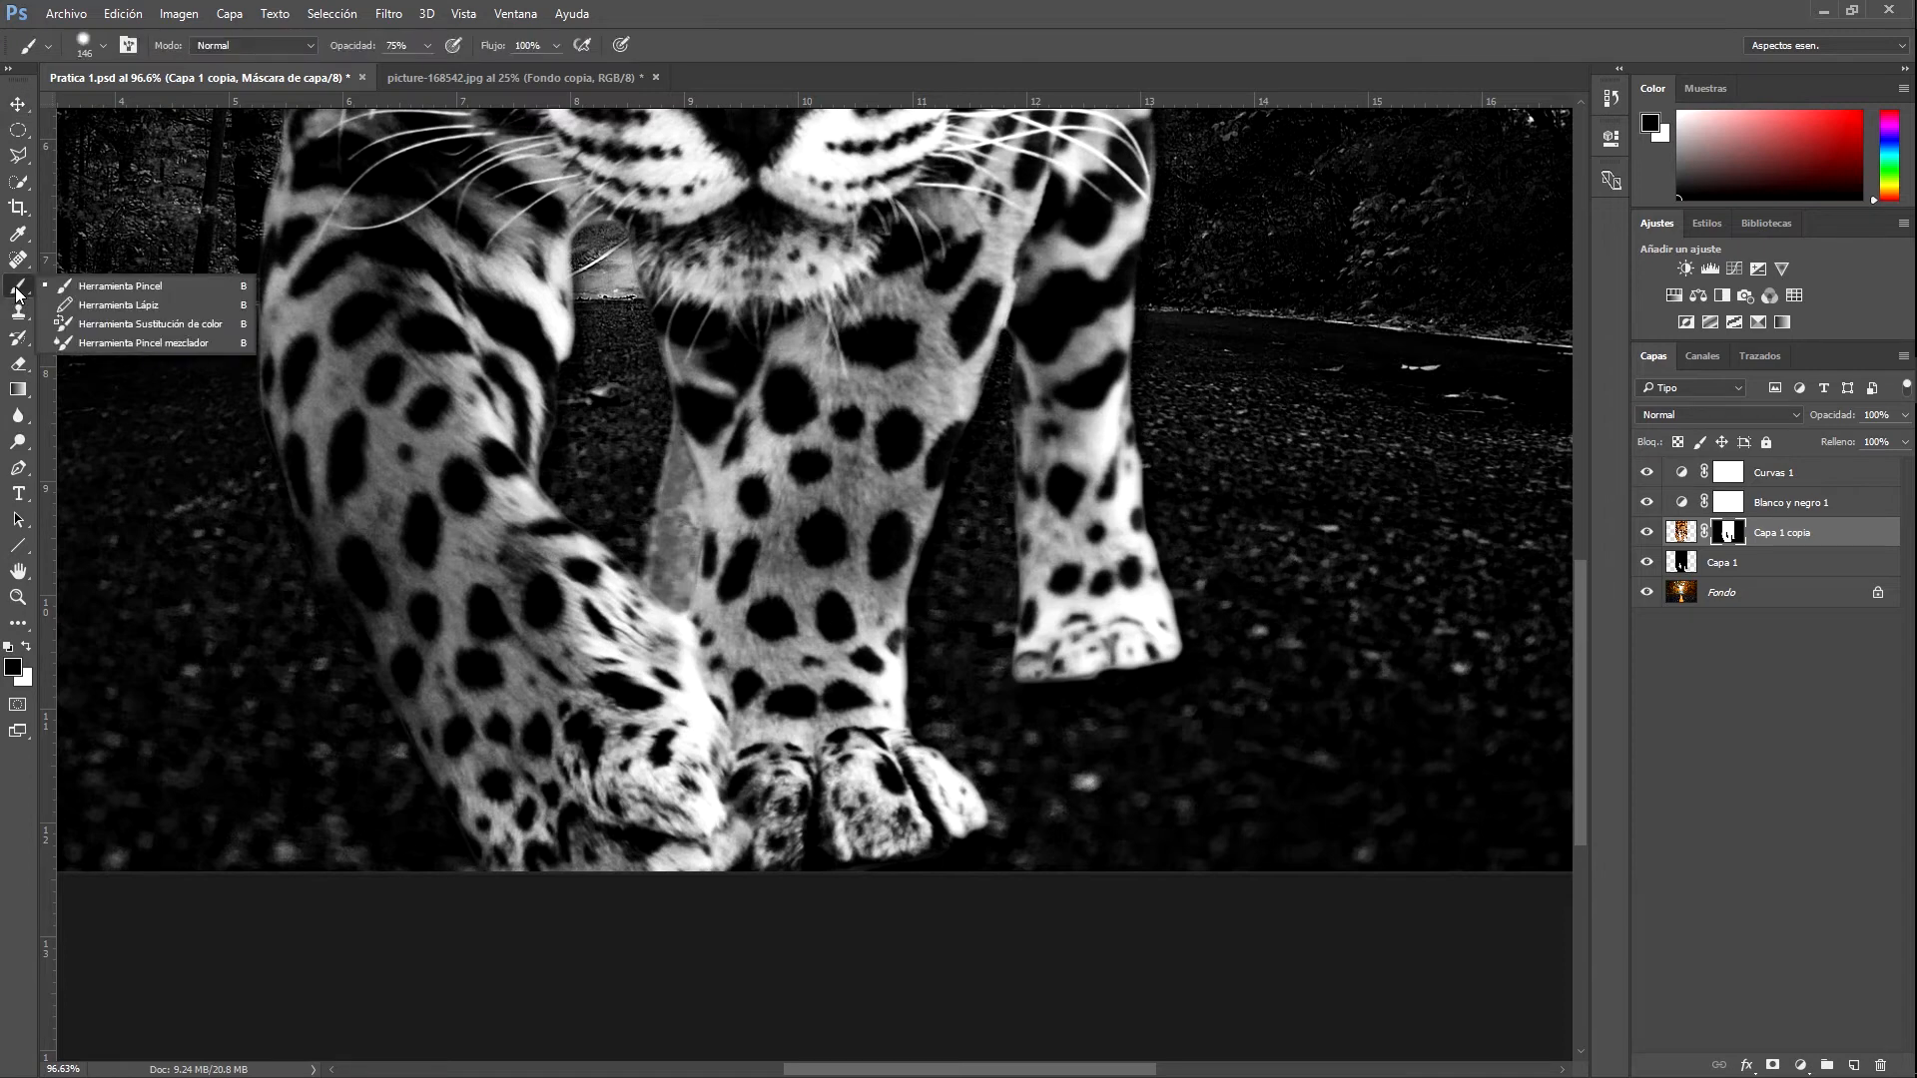
{"action": "left_click", "coordinate": [18, 289]}
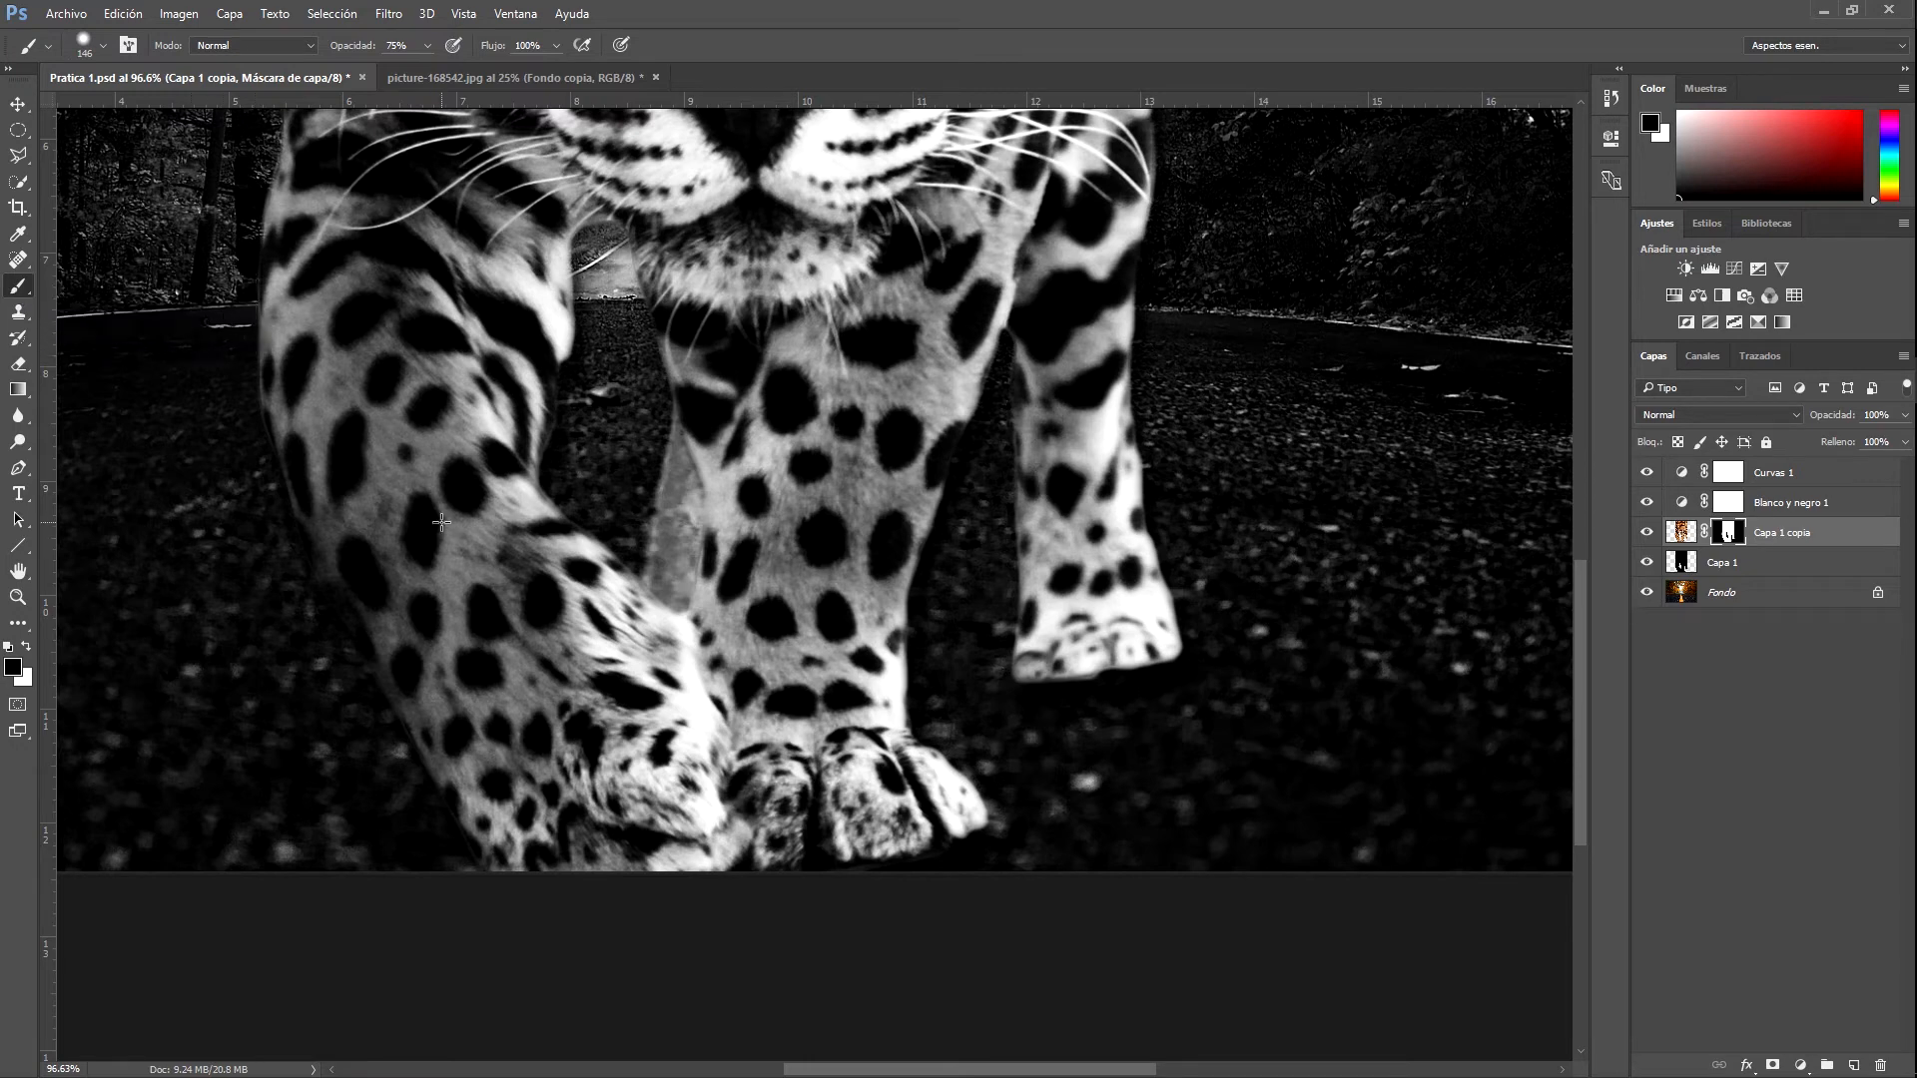
{"action": "left_click_drag", "start_coordinate": [1055, 705], "coordinate": [1031, 703]}
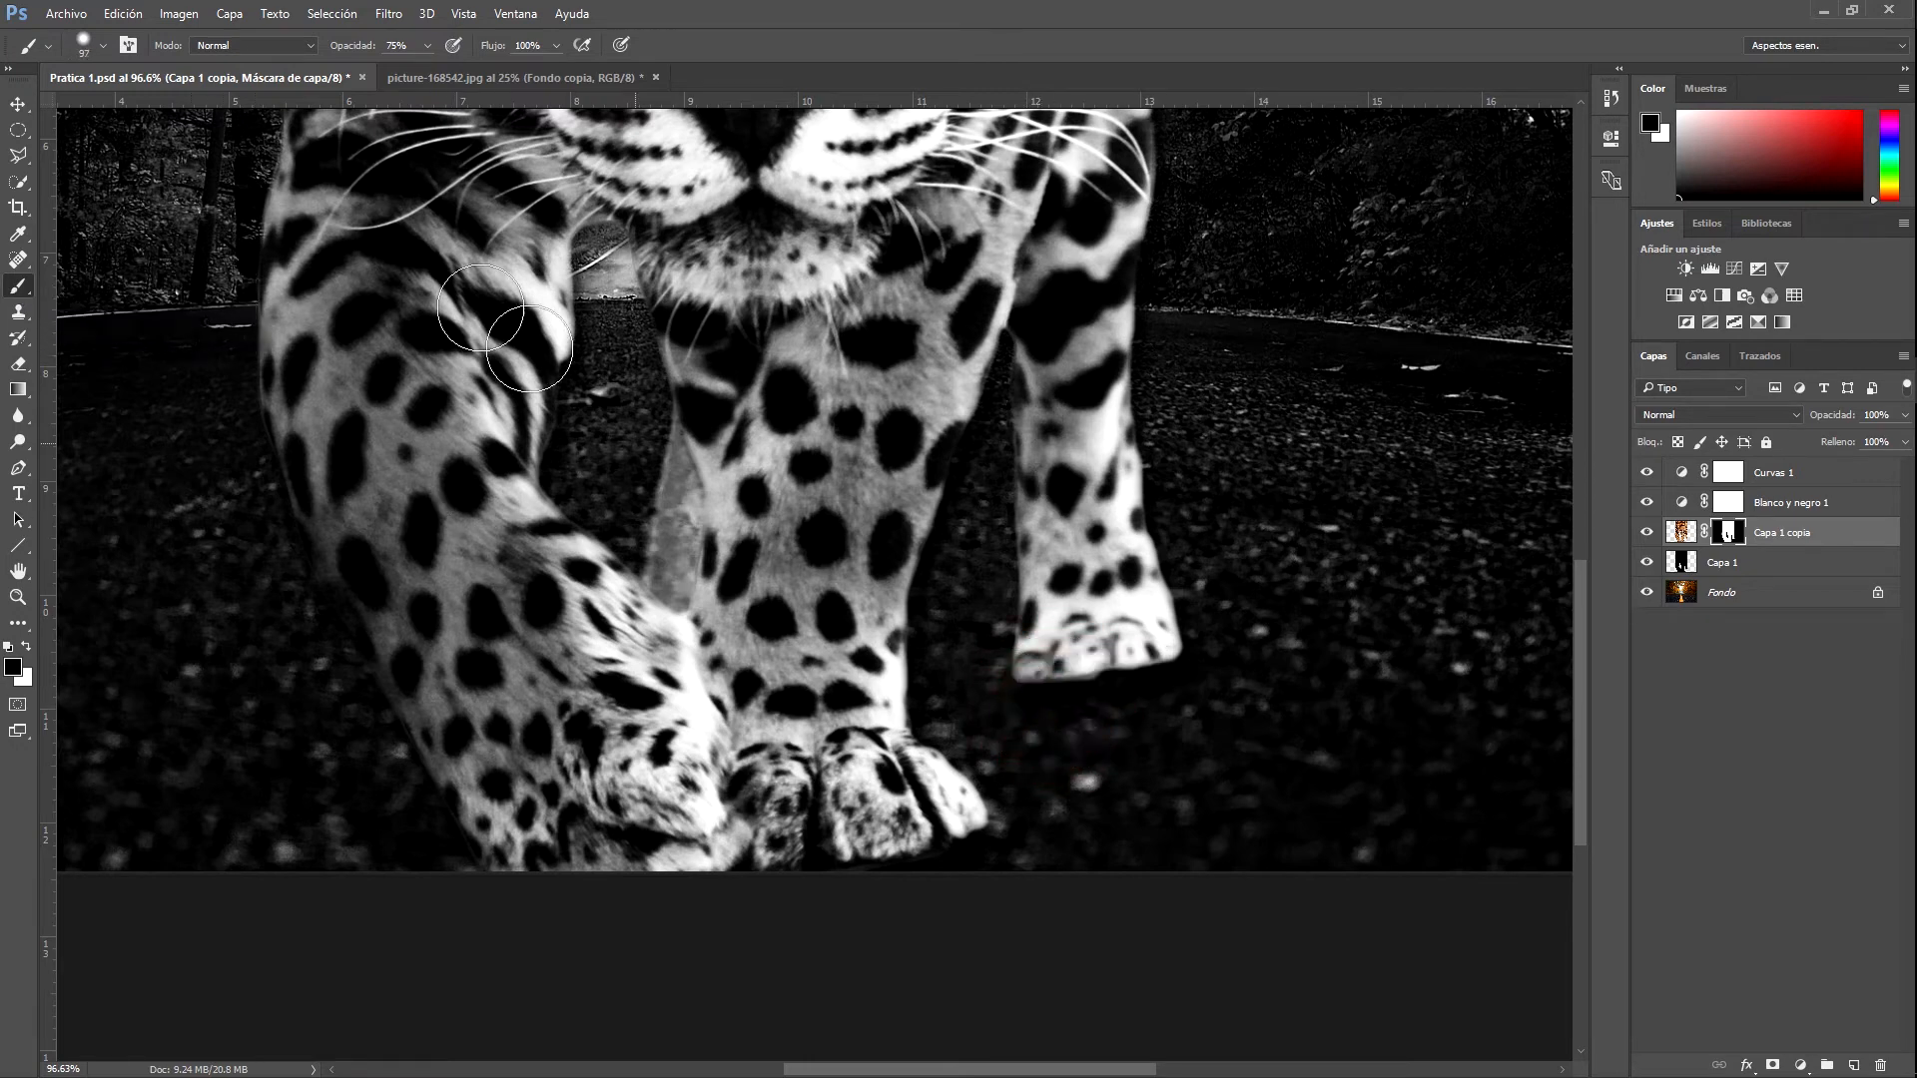
{"action": "left_click", "coordinate": [426, 46]}
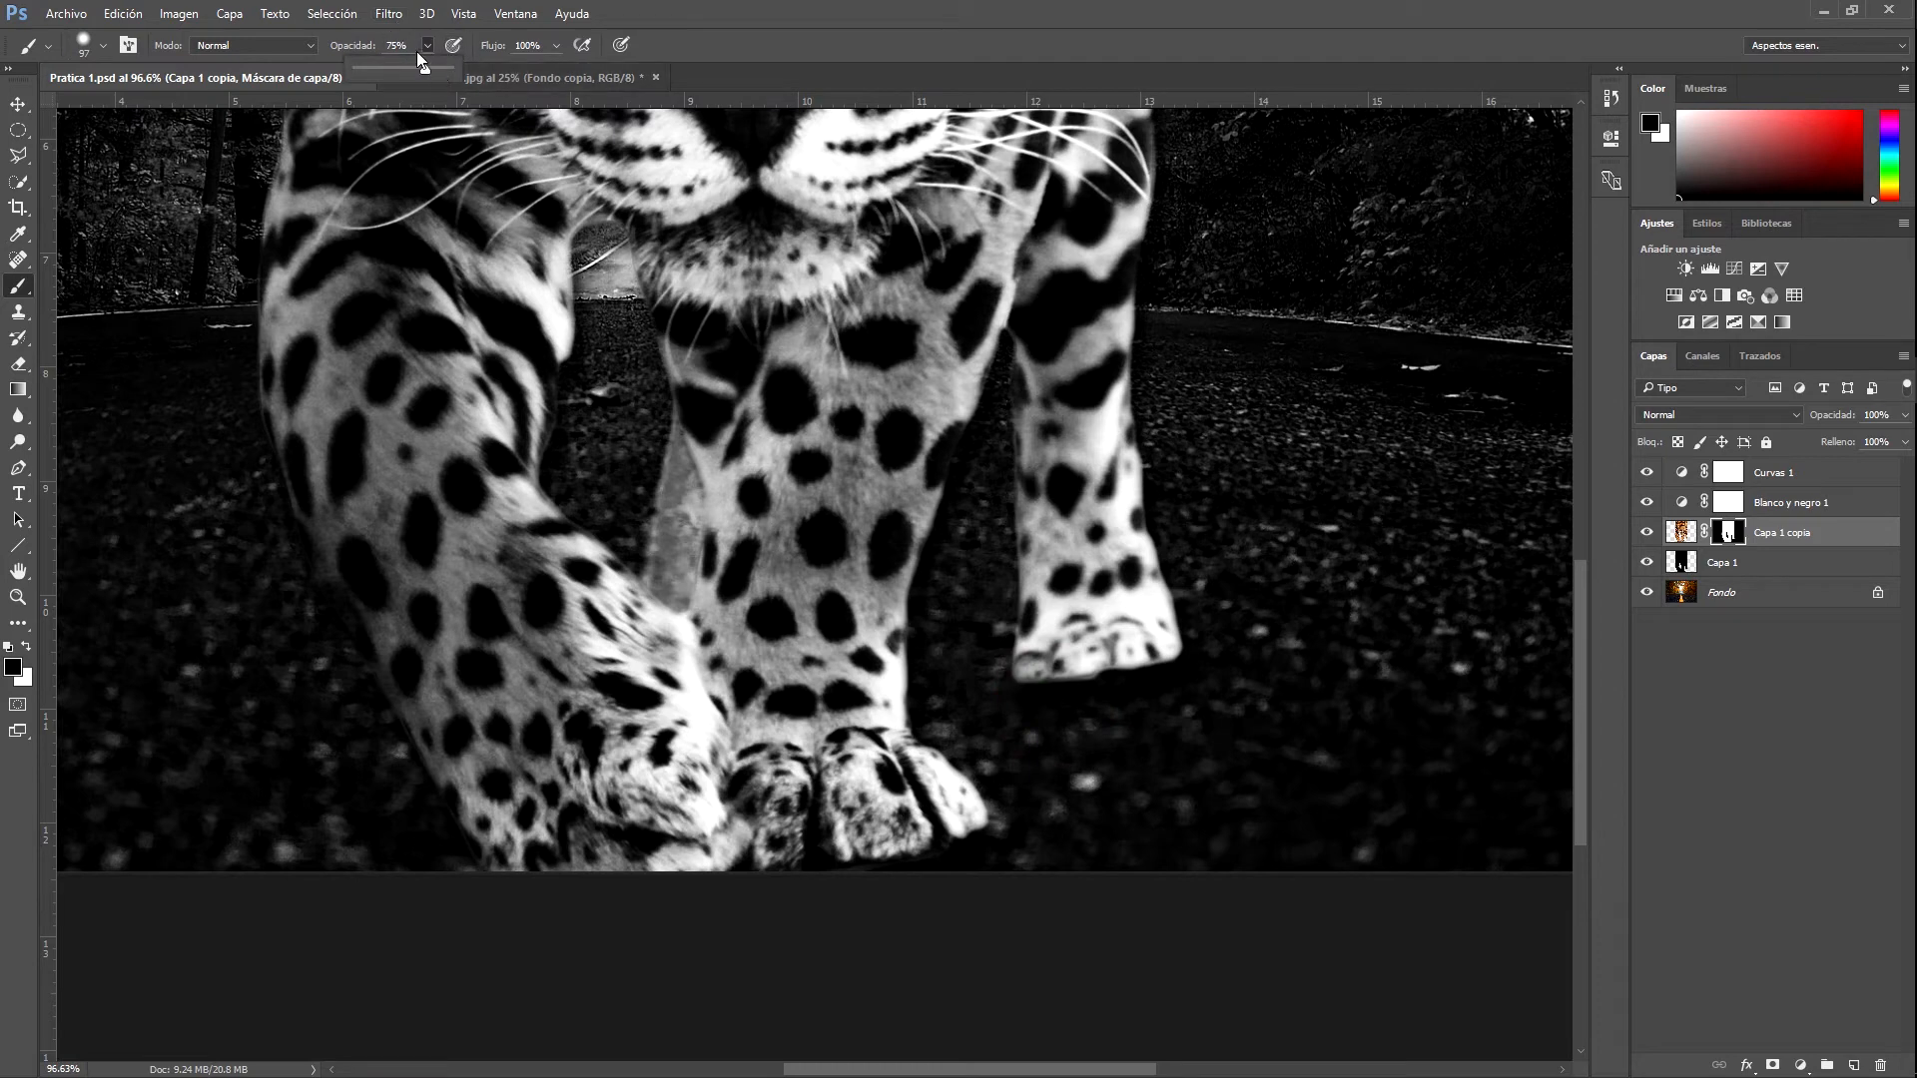
{"action": "left_click", "coordinate": [417, 51]}
{"action": "type", "text": "70"}
{"action": "key", "text": "Return"}
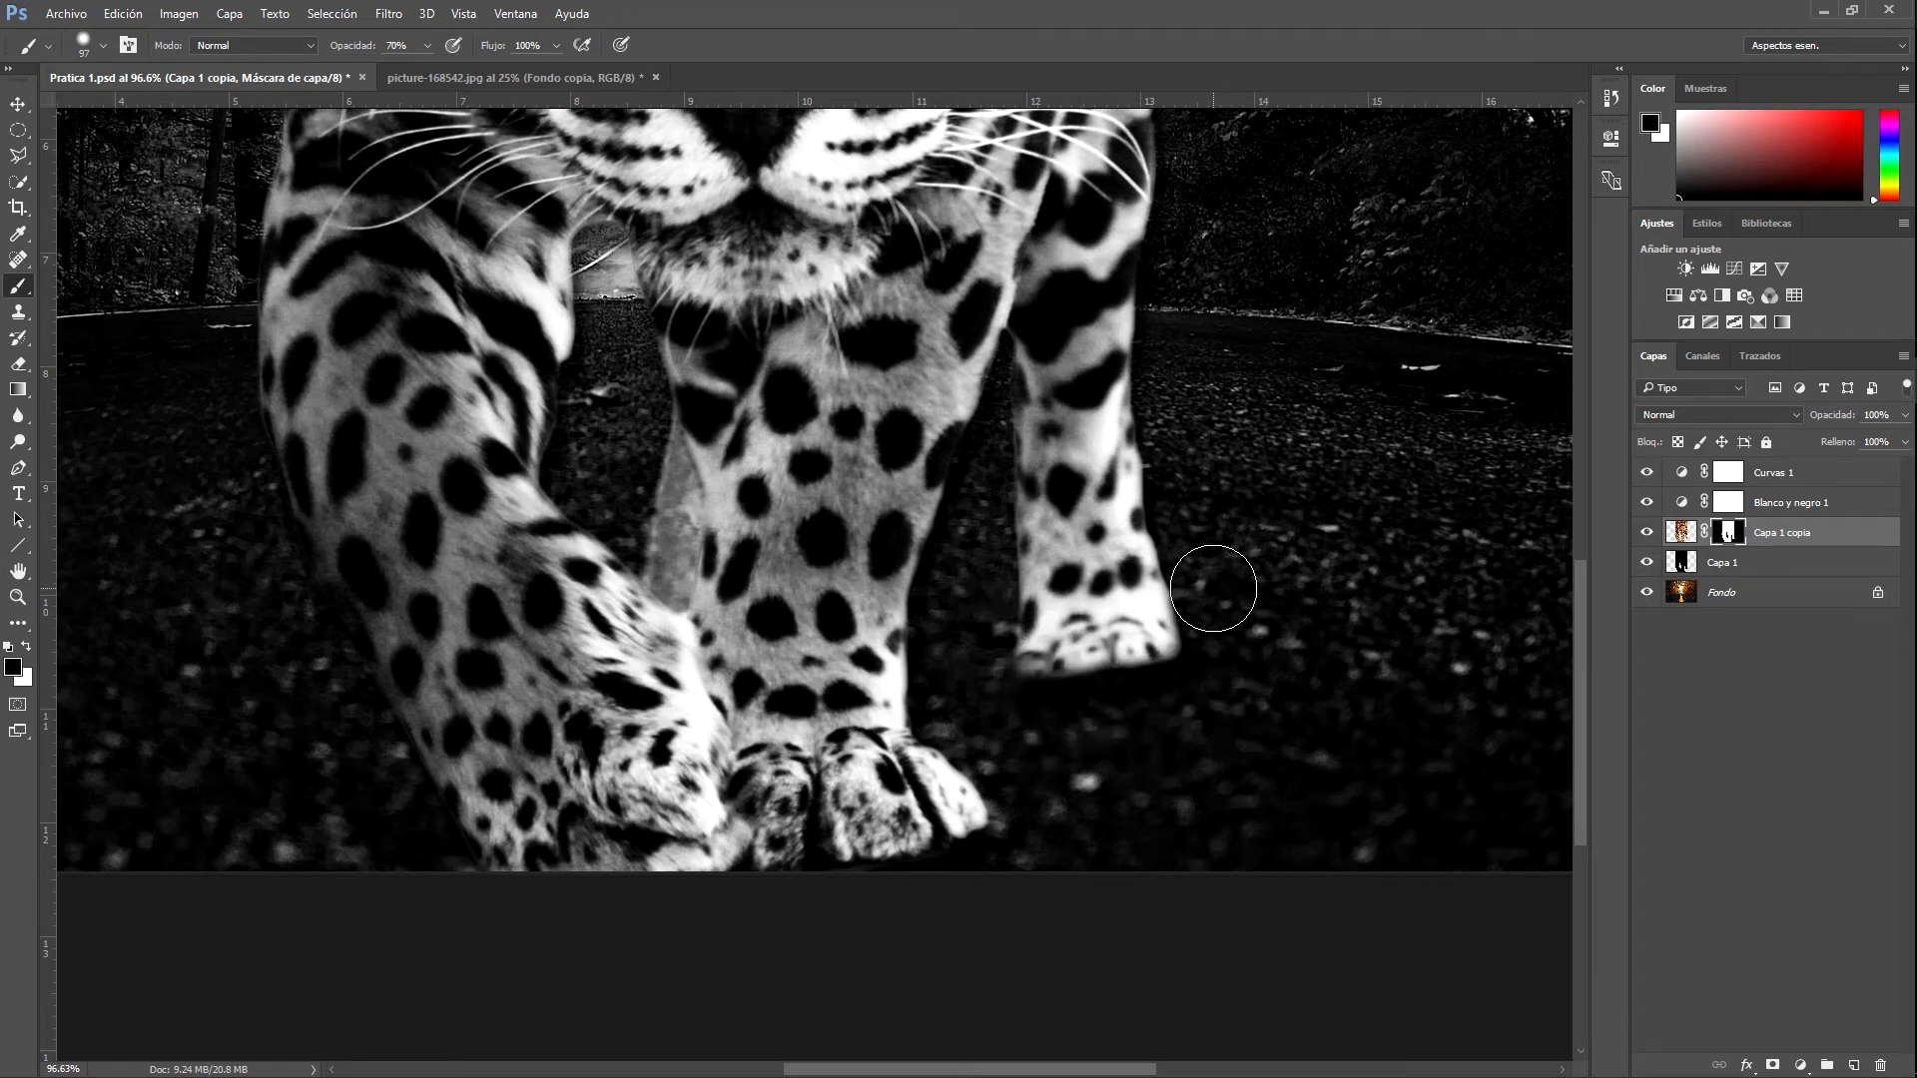
{"action": "scroll", "coordinate": [1087, 705], "scroll_direction": "down", "scroll_amount": 5}
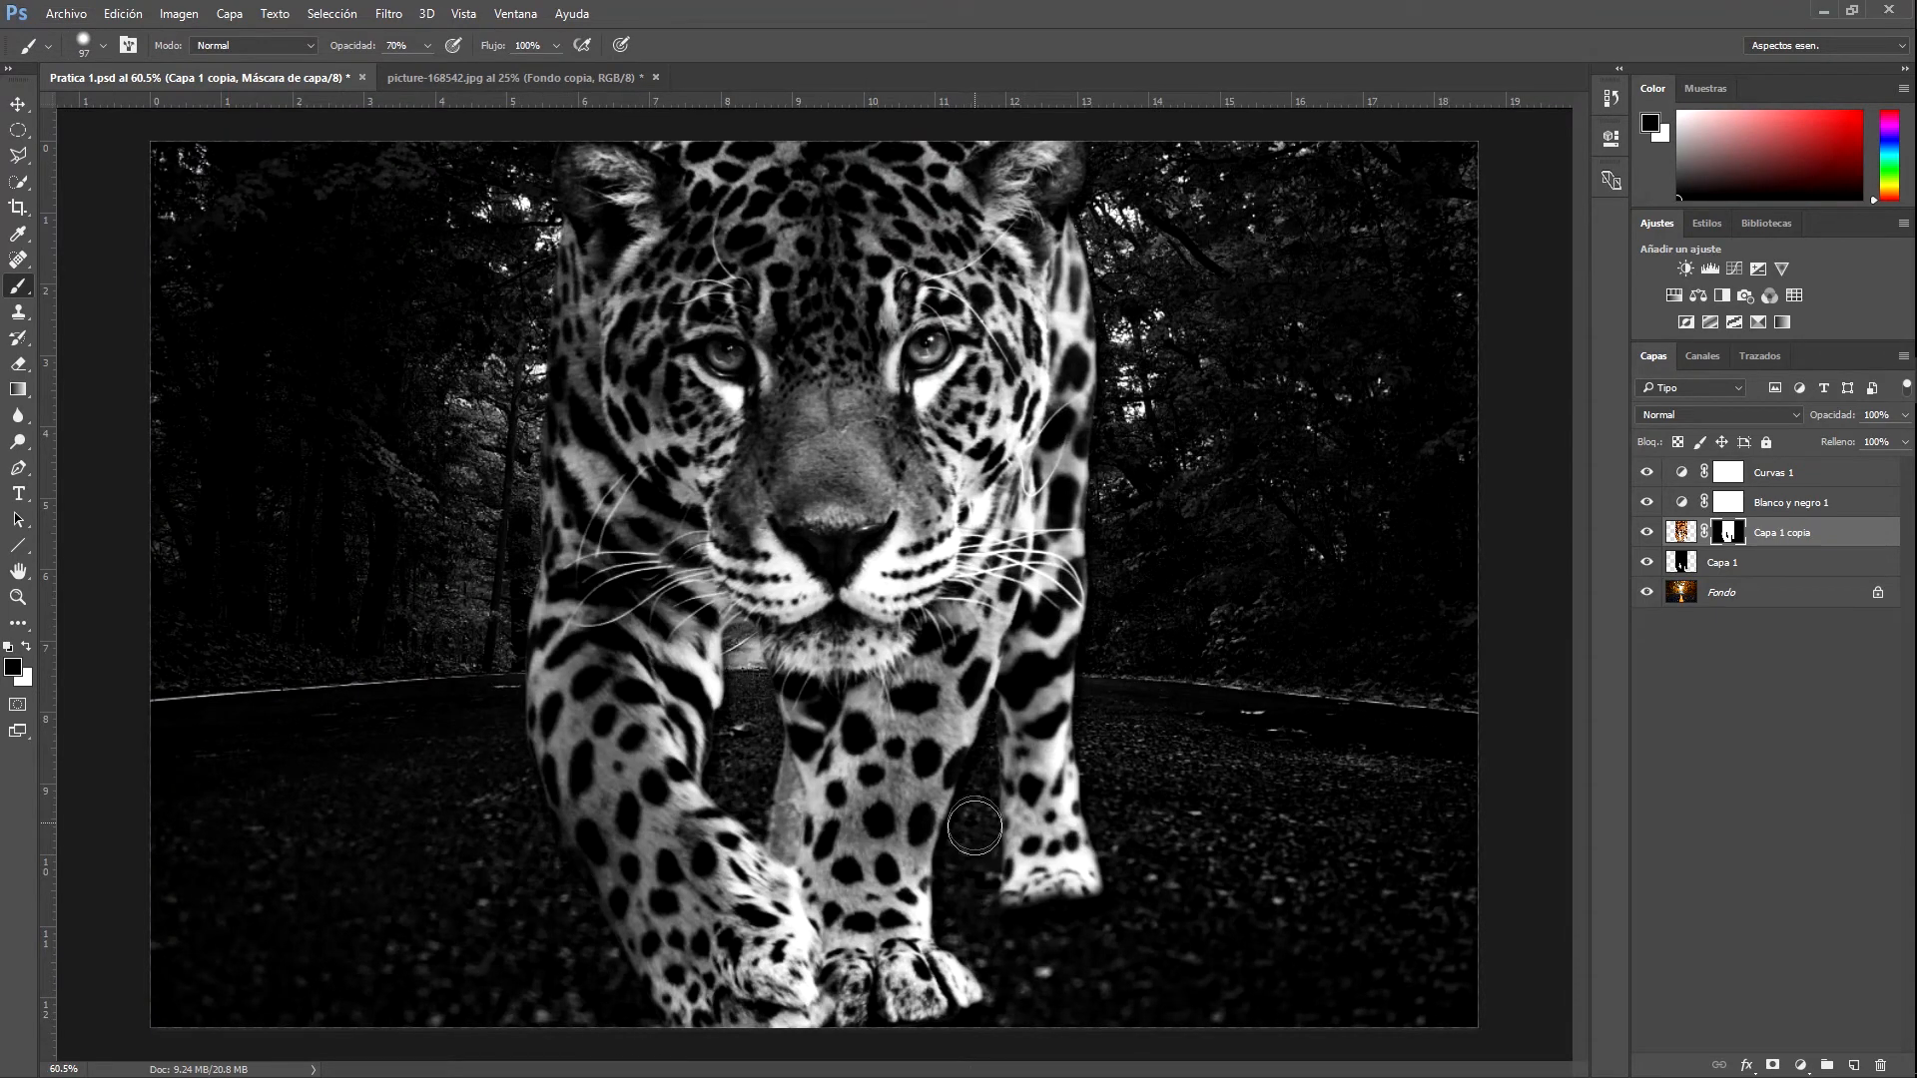
{"action": "scroll", "coordinate": [975, 873], "scroll_direction": "down", "scroll_amount": 1}
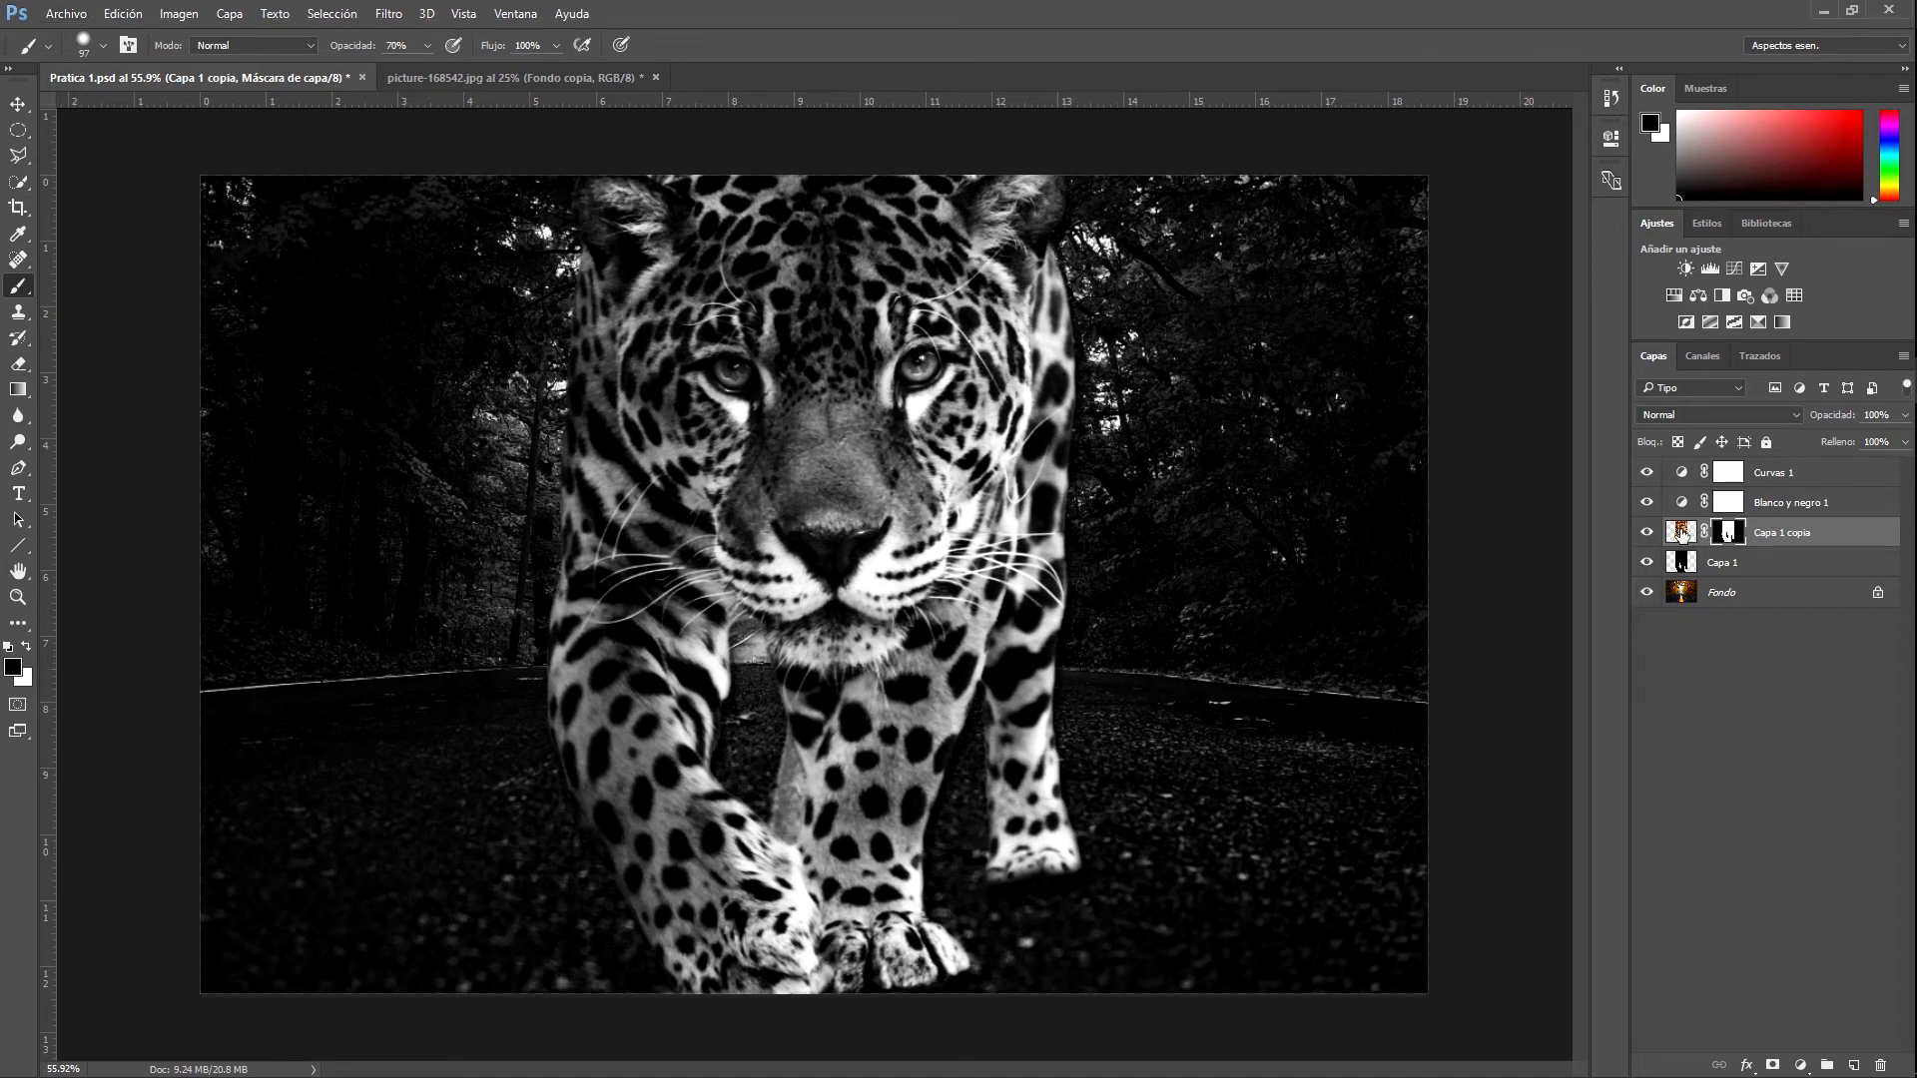
Start the Add Noise filter on Capa 1 copia's image and set the amount to 11%
{"action": "left_click", "coordinate": [1681, 532]}
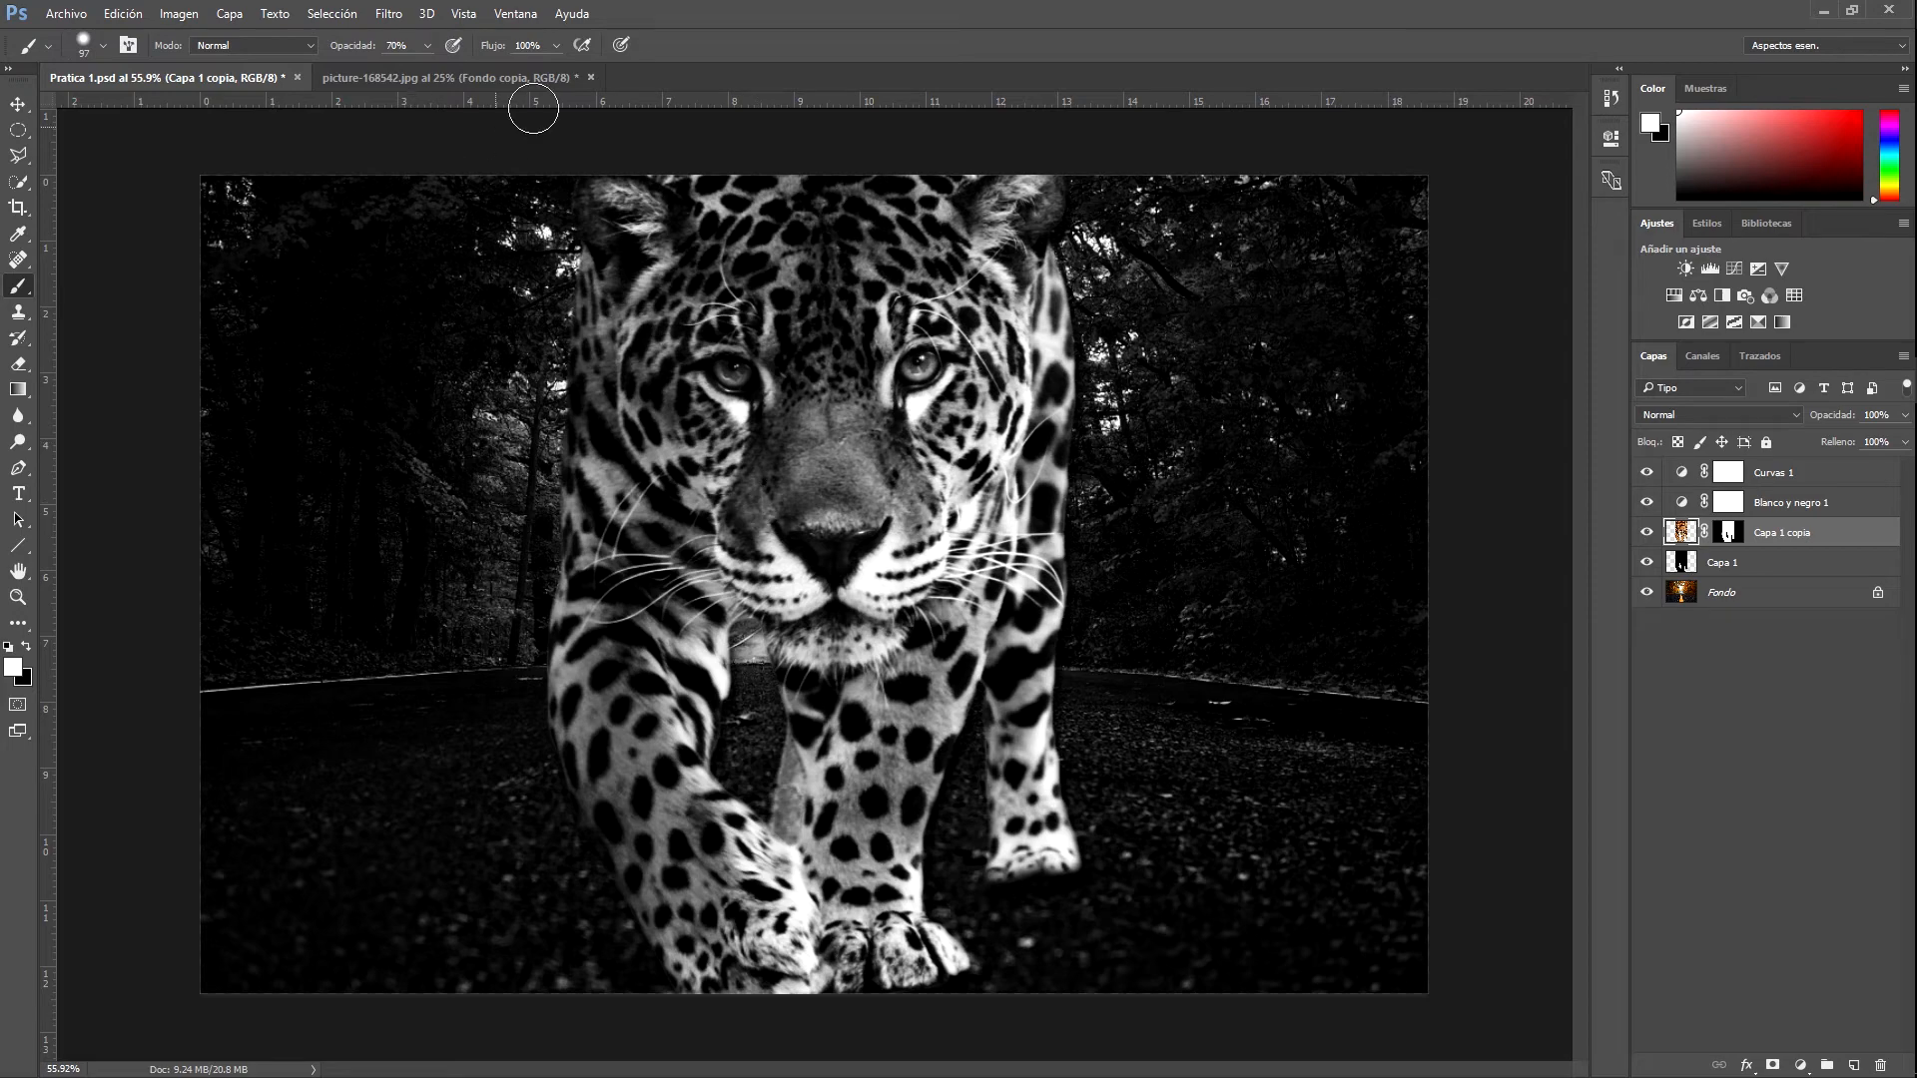
{"action": "left_click", "coordinate": [388, 14]}
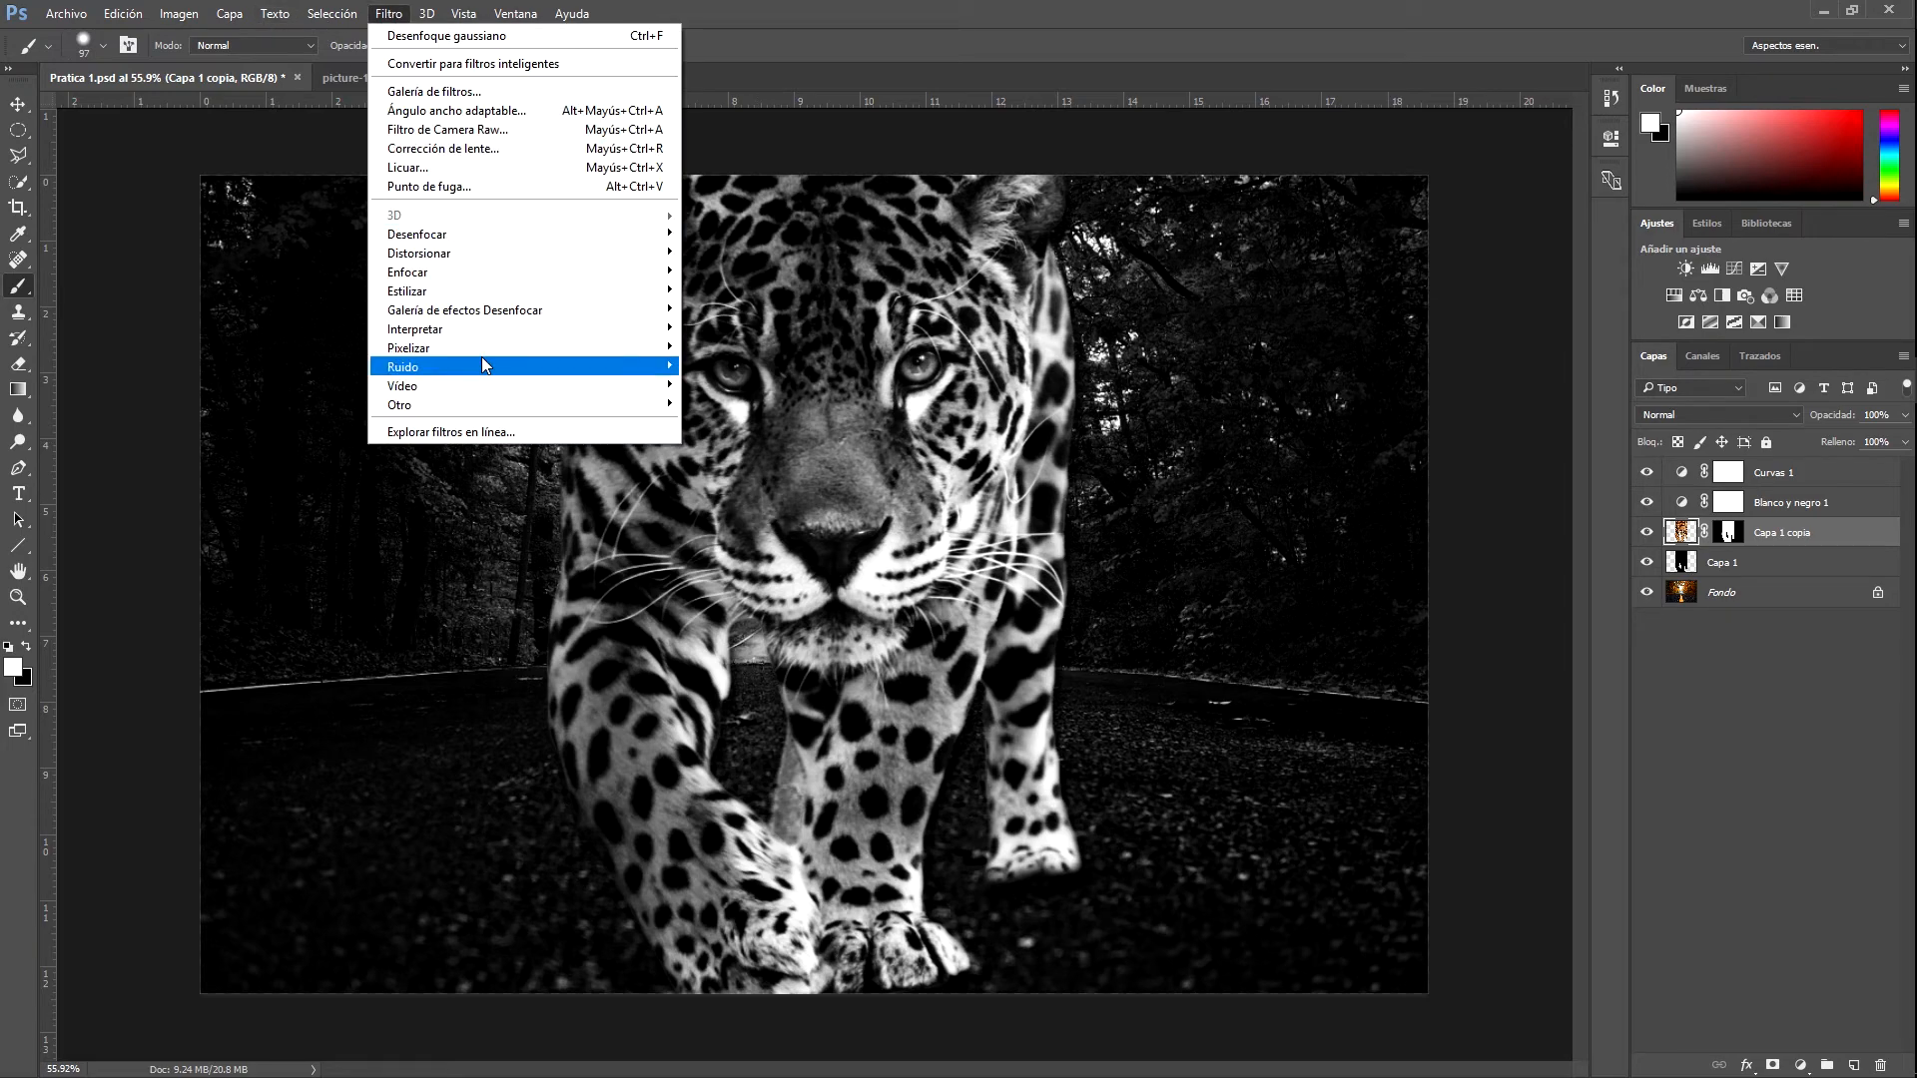
{"action": "mouse_move", "coordinate": [482, 365]}
{"action": "left_click", "coordinate": [747, 361]}
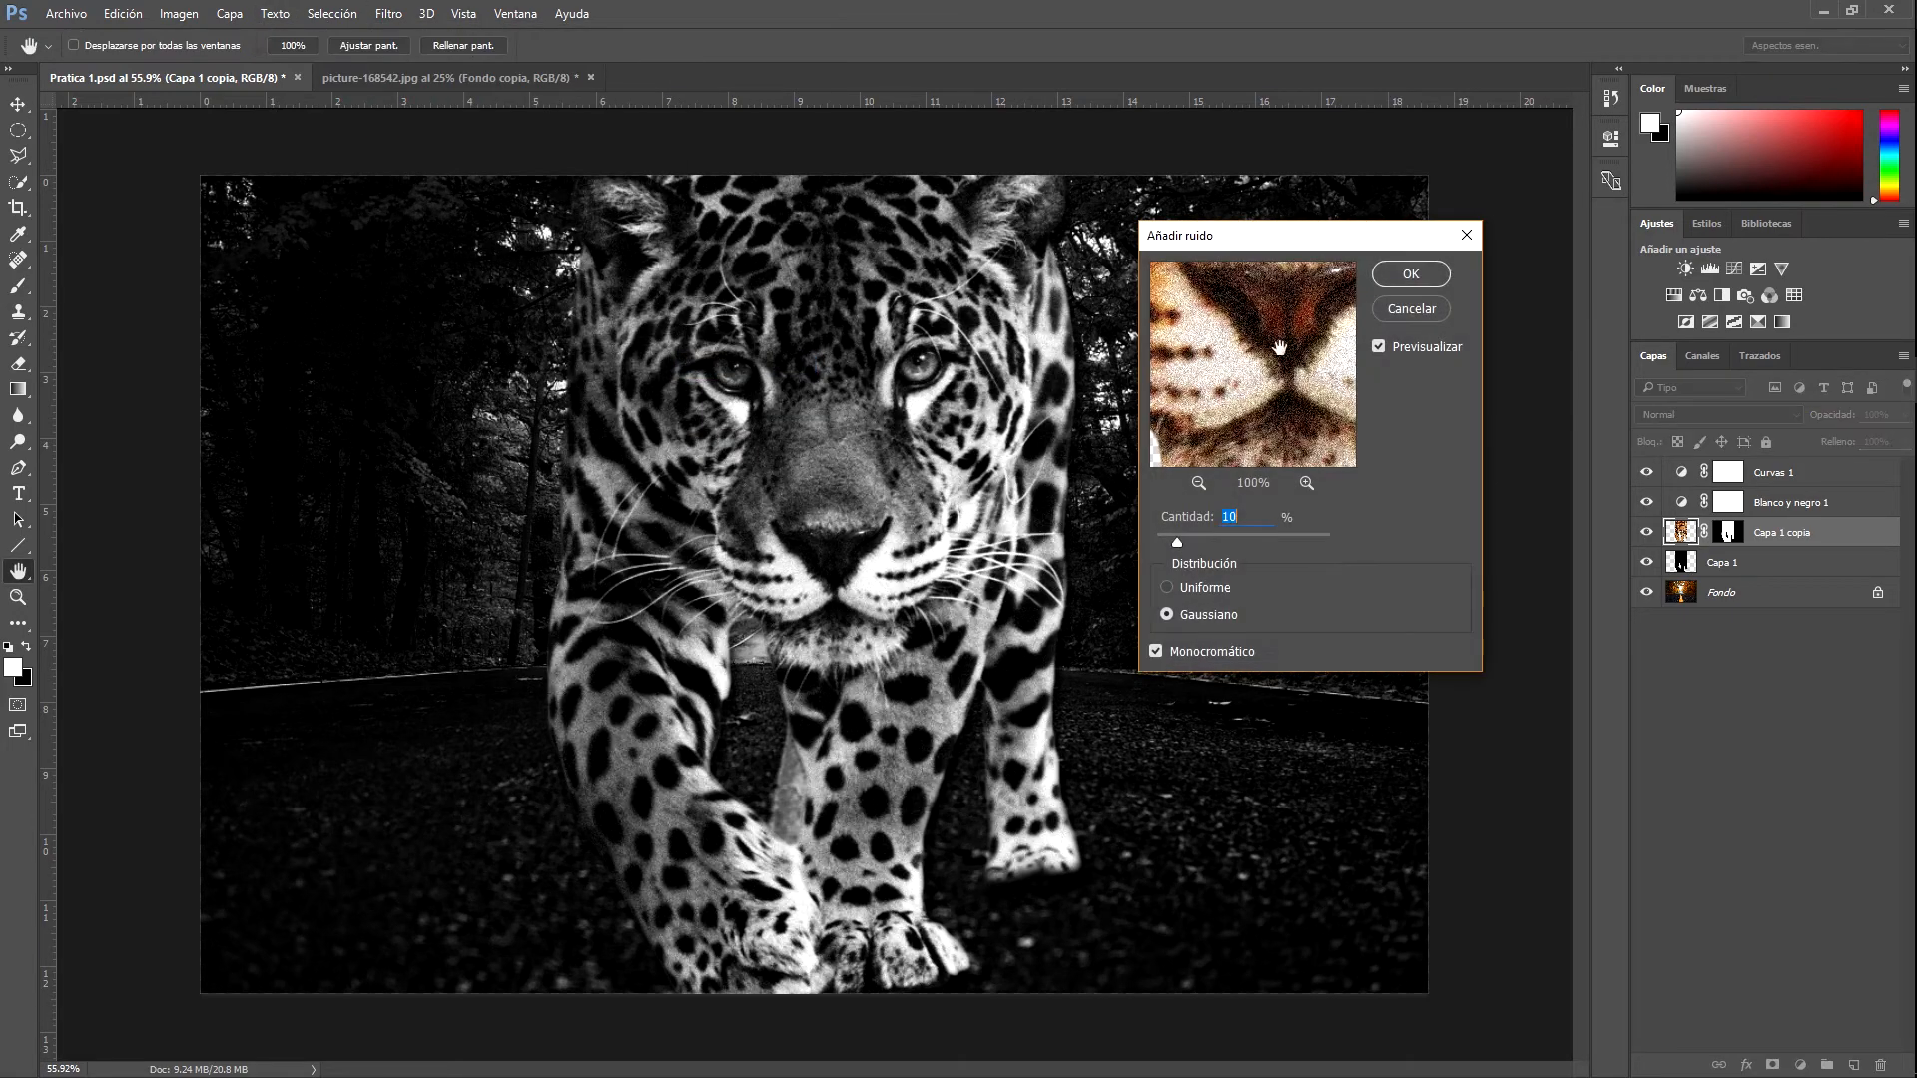
{"action": "left_click_drag", "start_coordinate": [1263, 250], "coordinate": [1382, 250]}
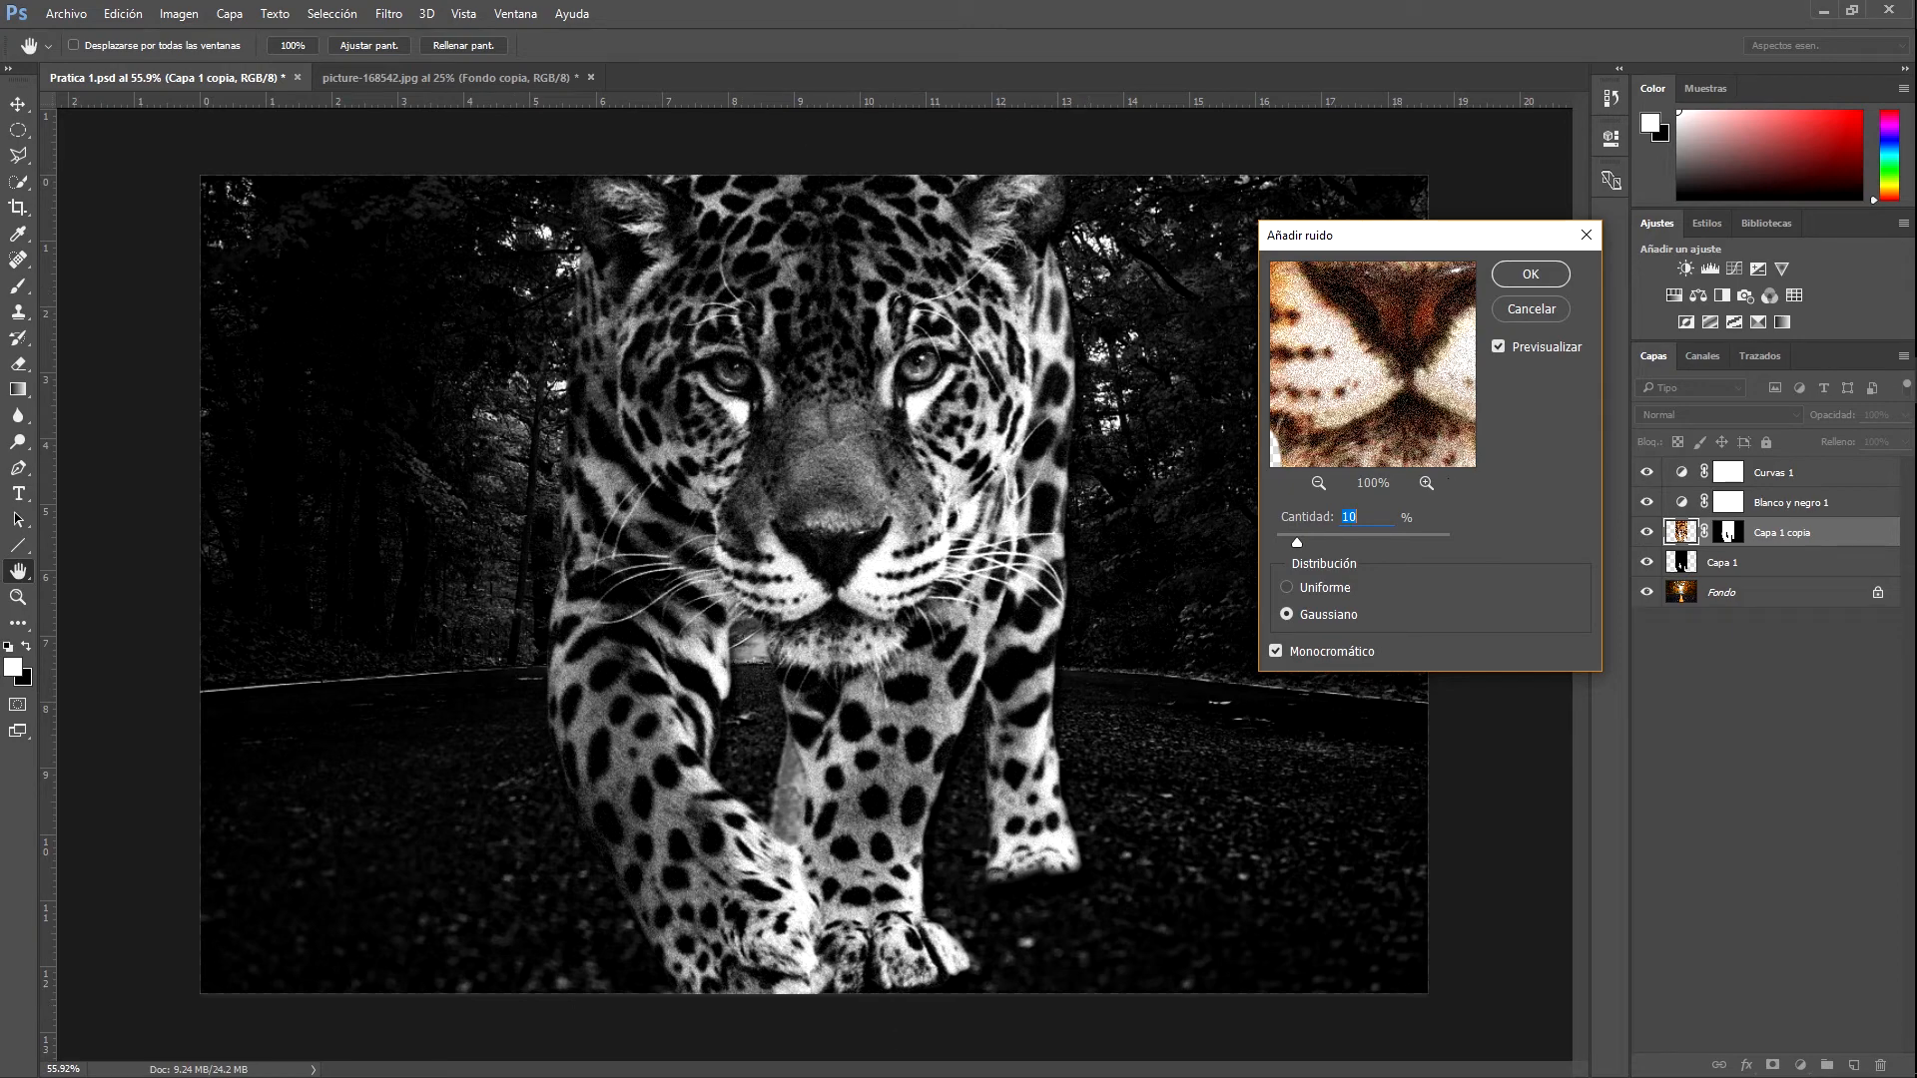
{"action": "type", "text": "10"}
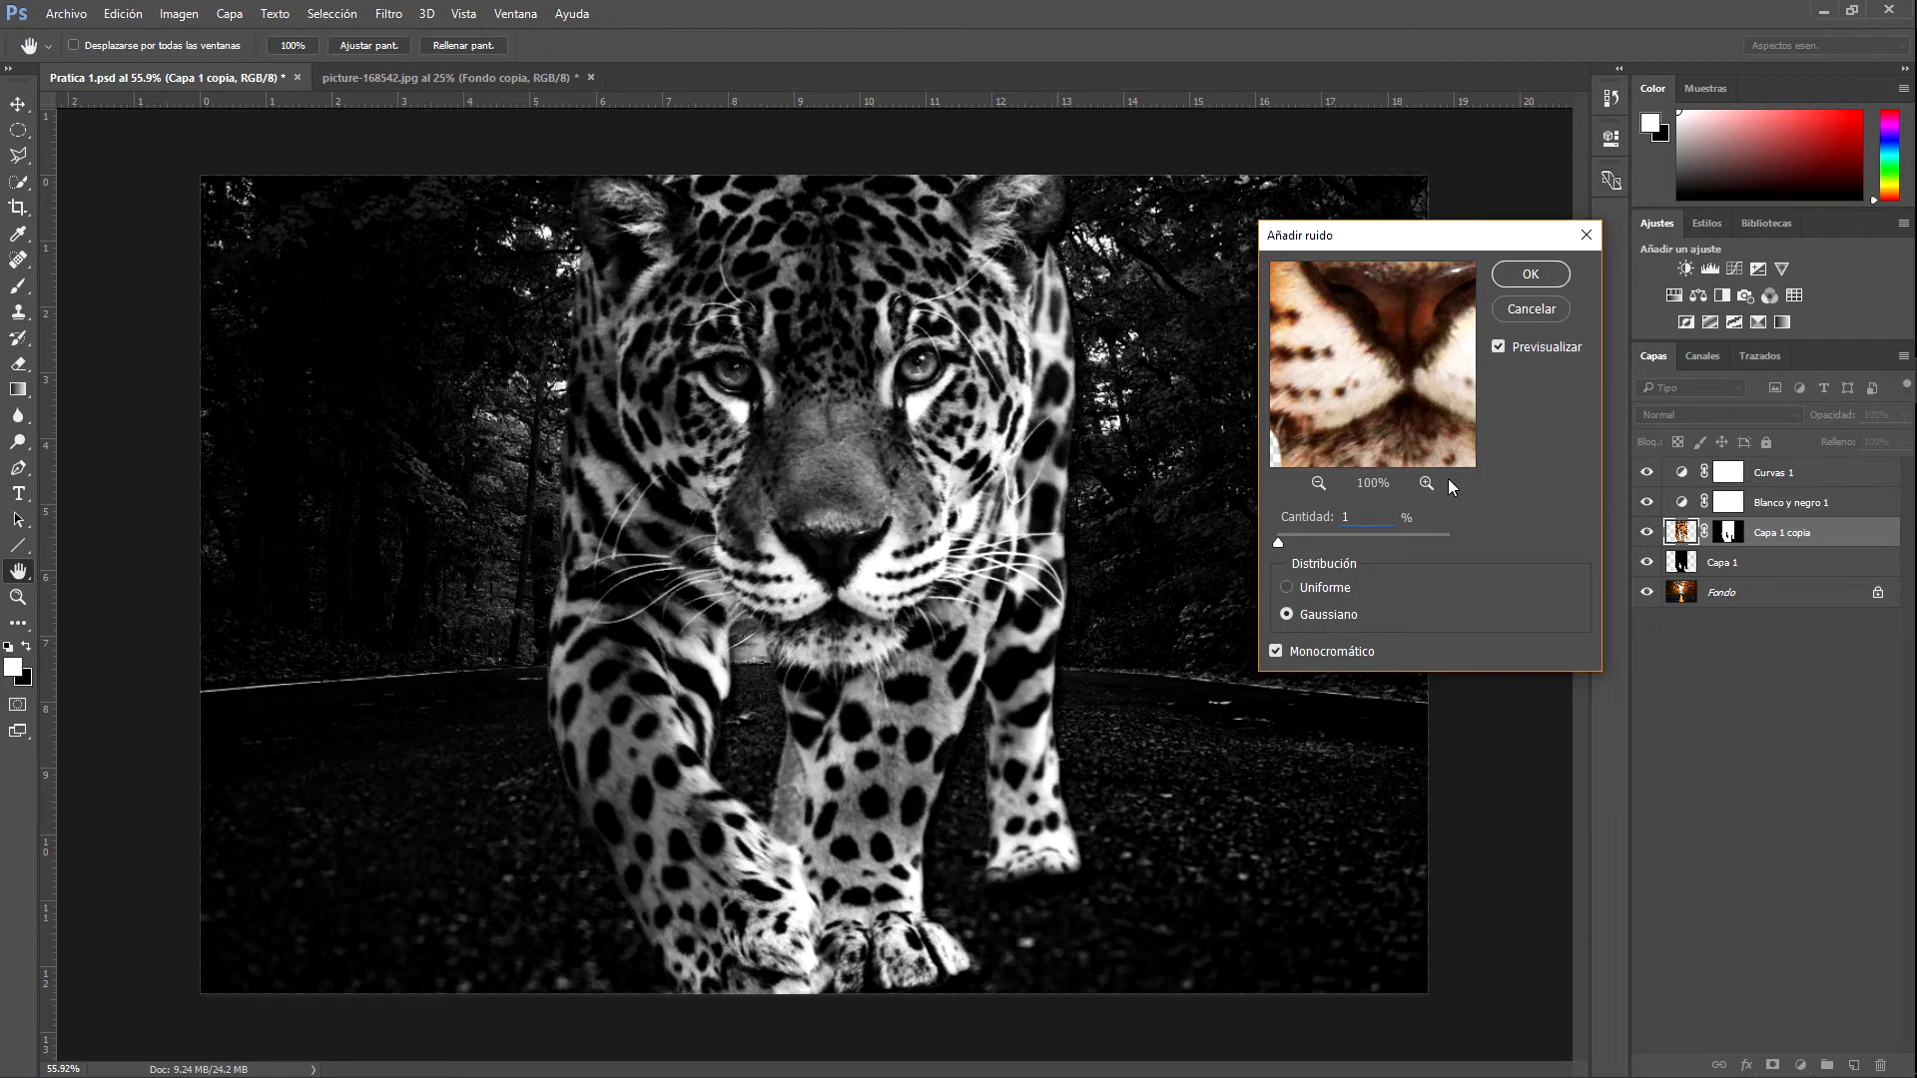
{"action": "key", "text": "Up"}
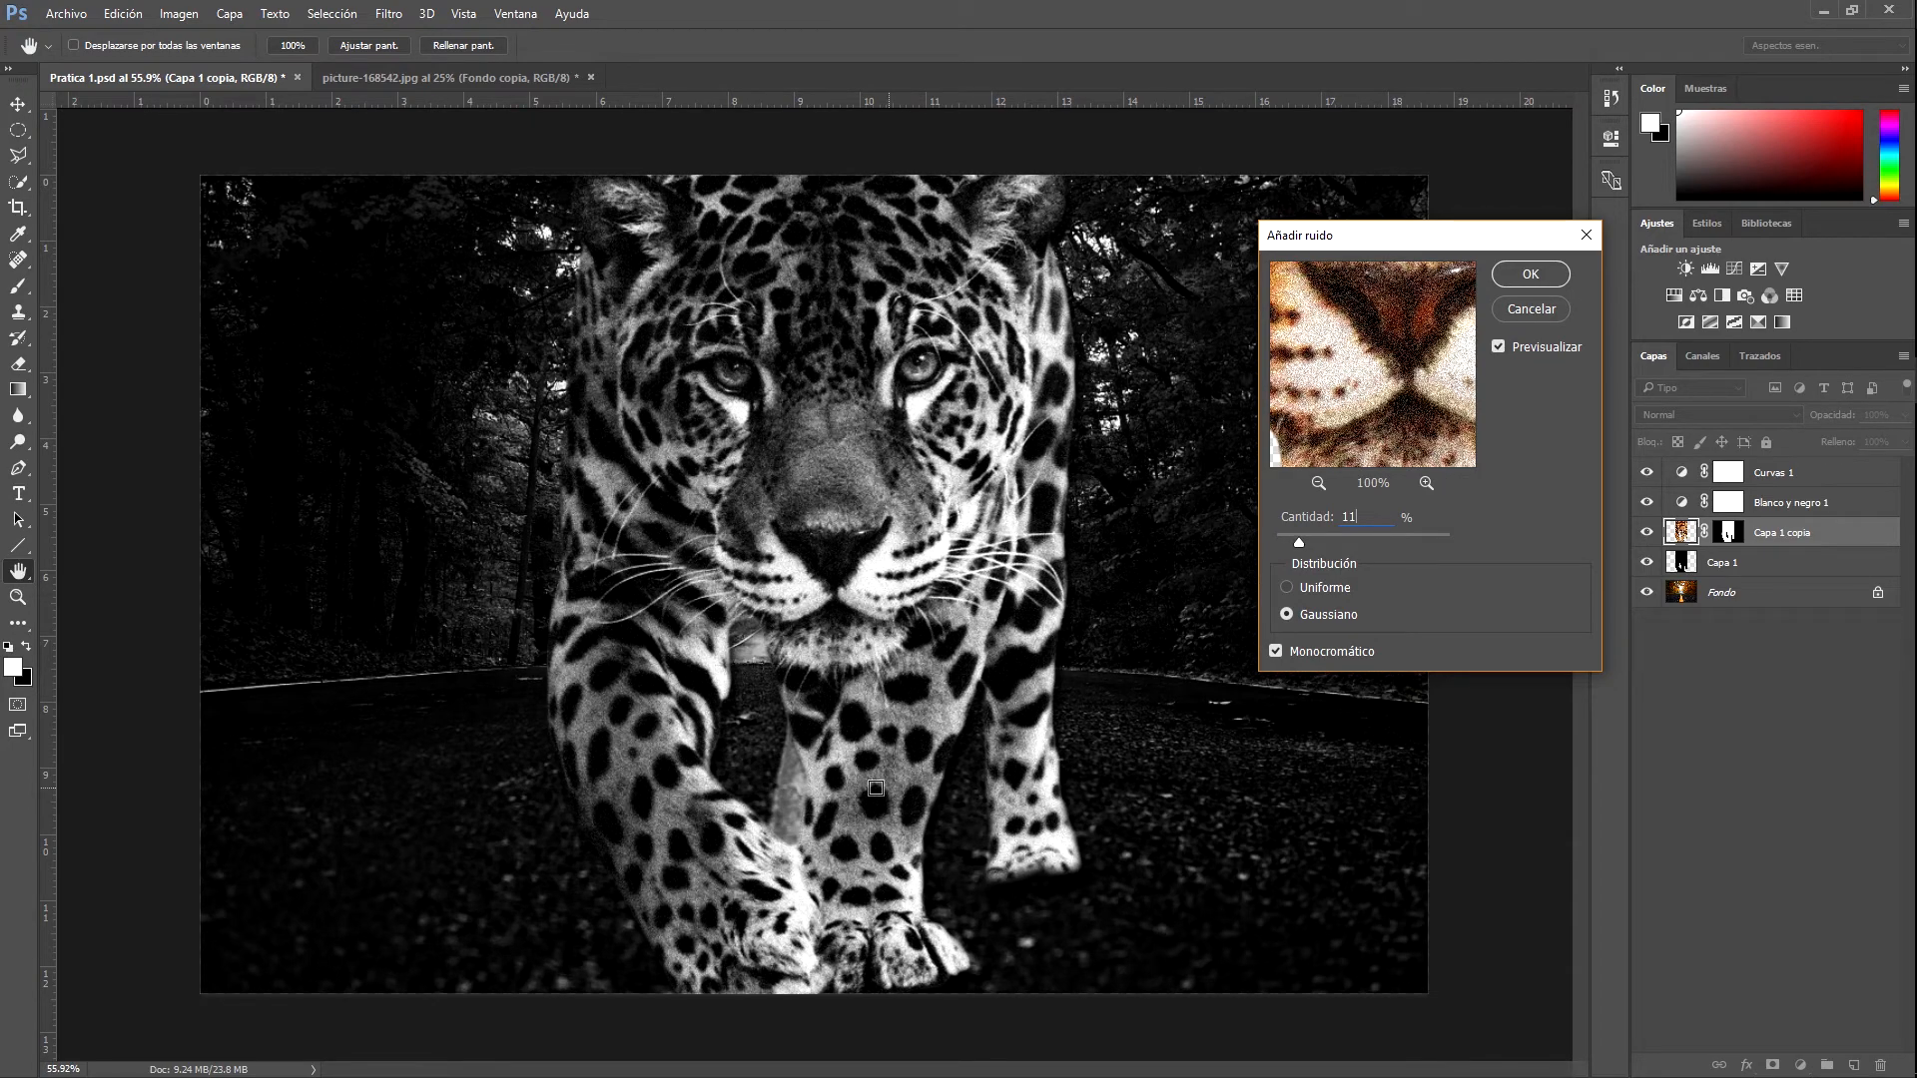
Compare uniform distribution and colour noise, and apply the noise as Gaussian and monochromatic
{"action": "left_click", "coordinate": [1286, 588]}
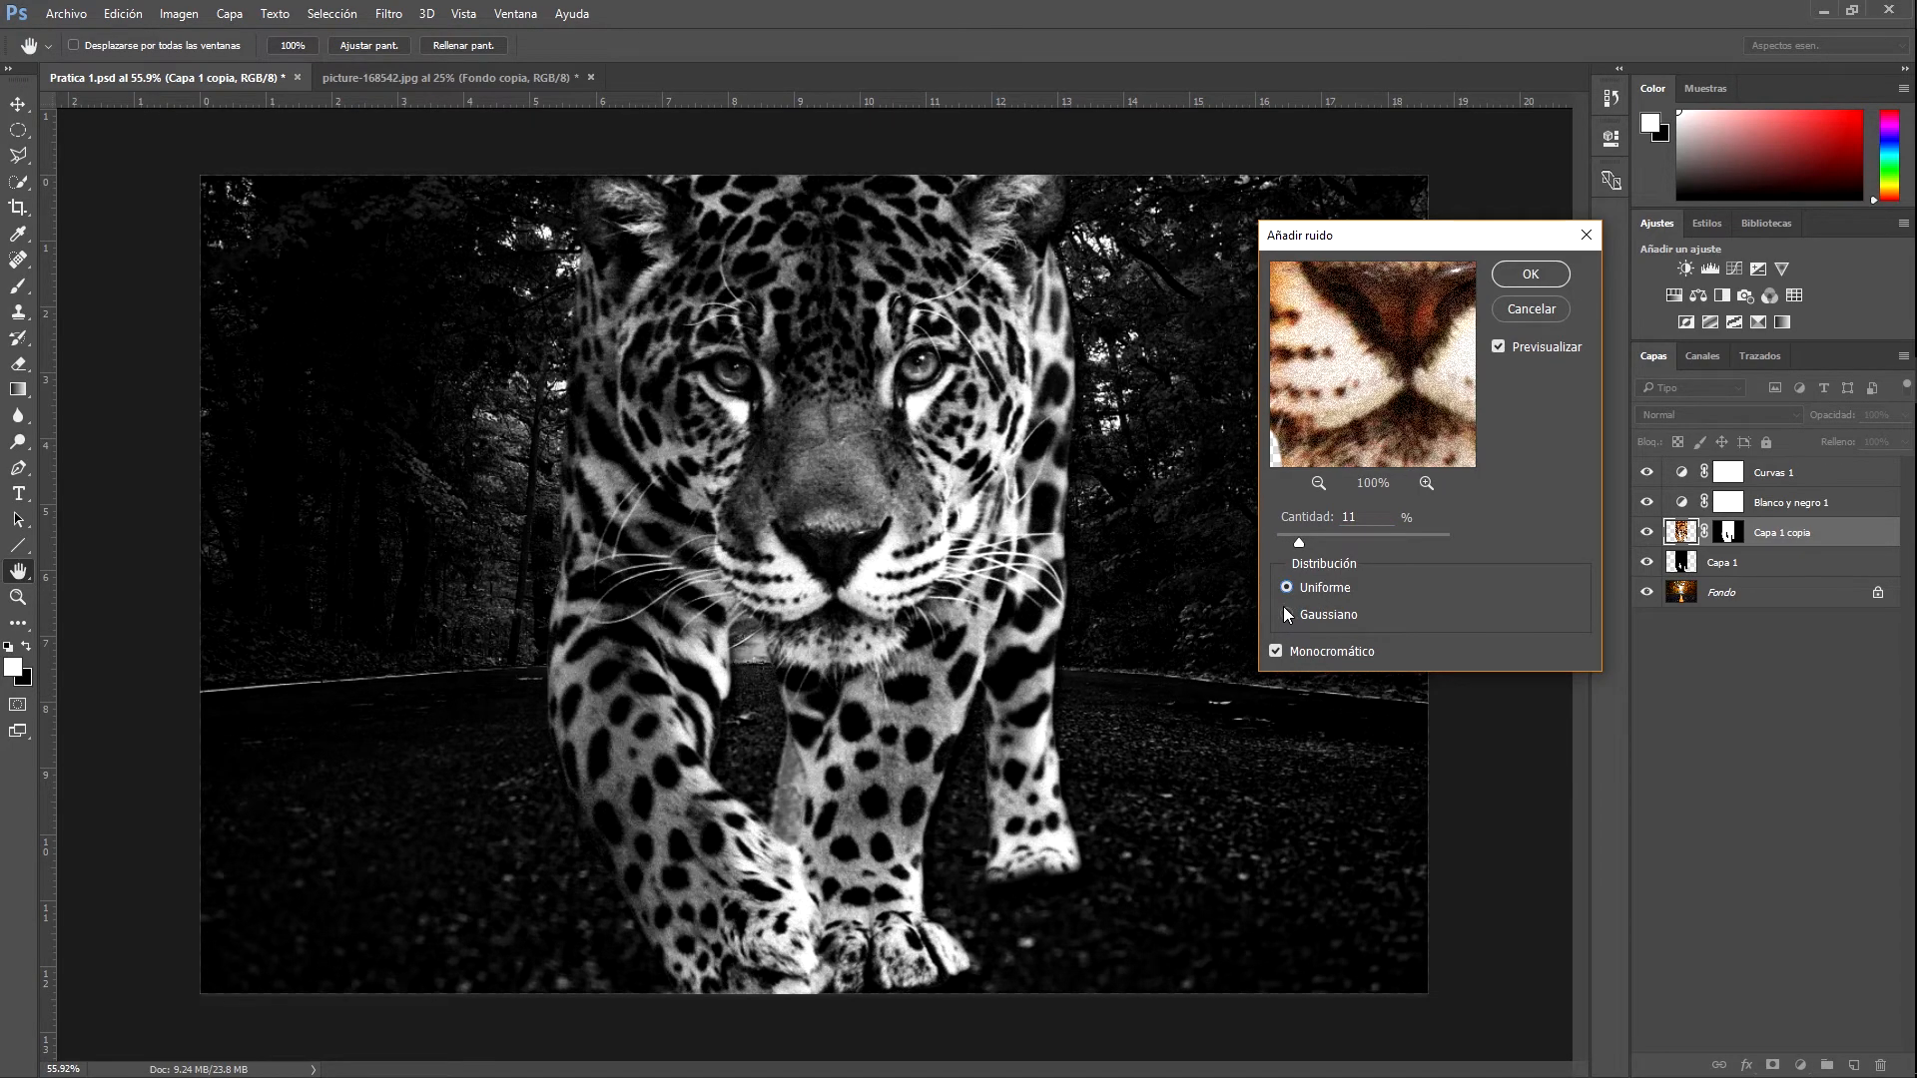
{"action": "left_click", "coordinate": [1275, 650]}
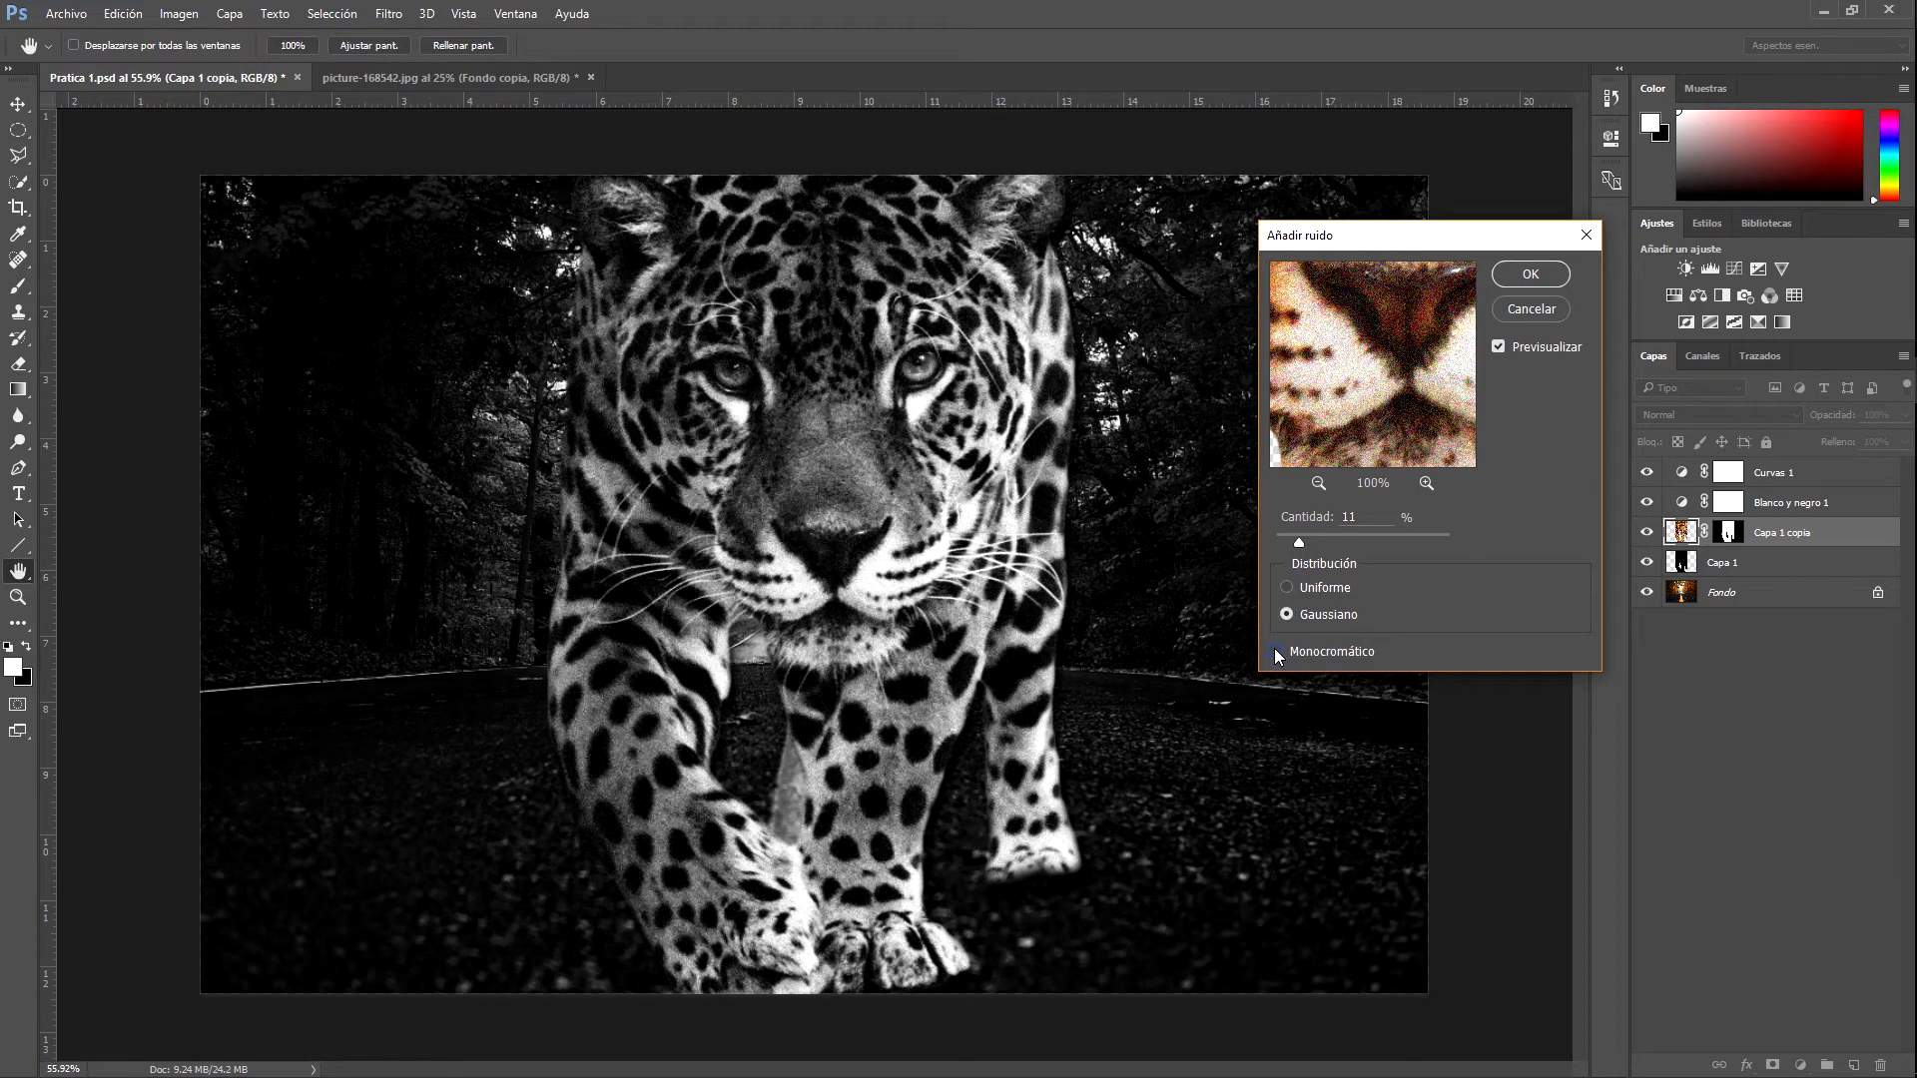
{"action": "left_click", "coordinate": [1276, 650]}
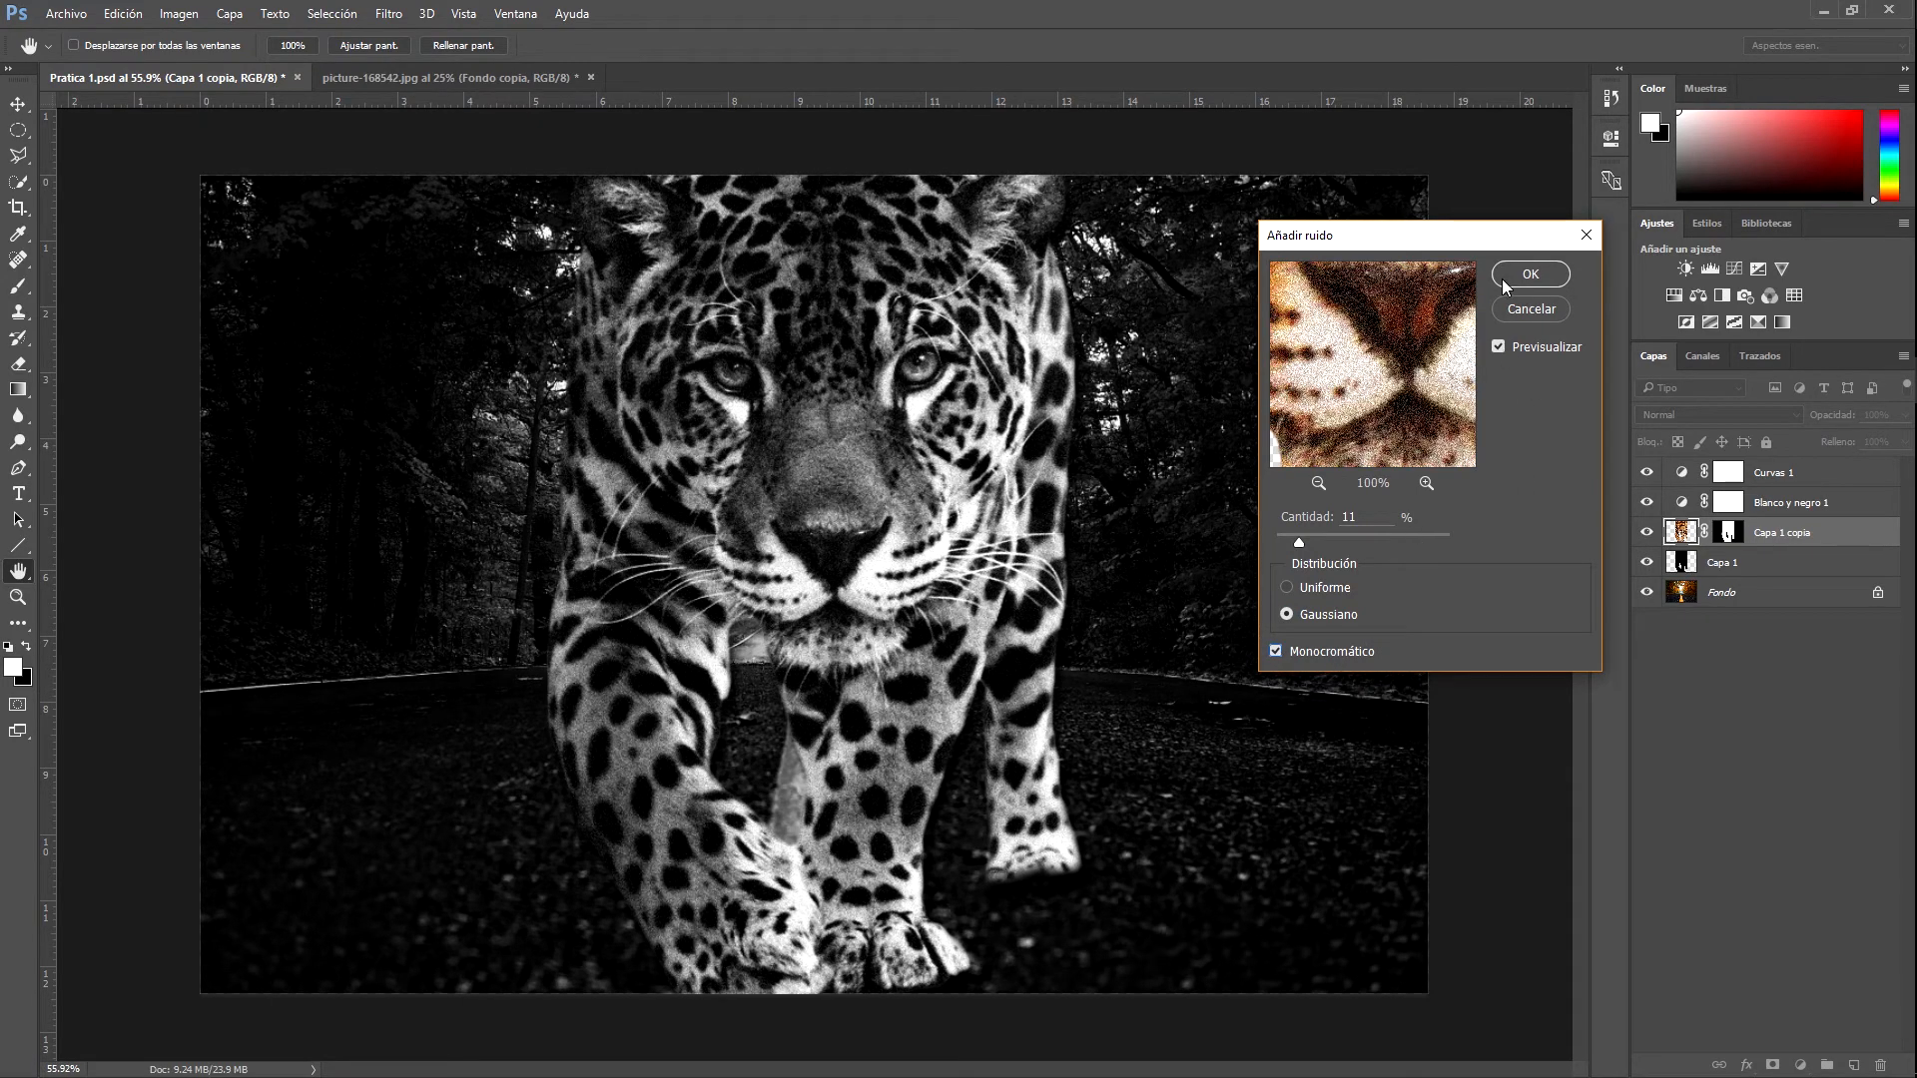
{"action": "left_click", "coordinate": [1533, 275]}
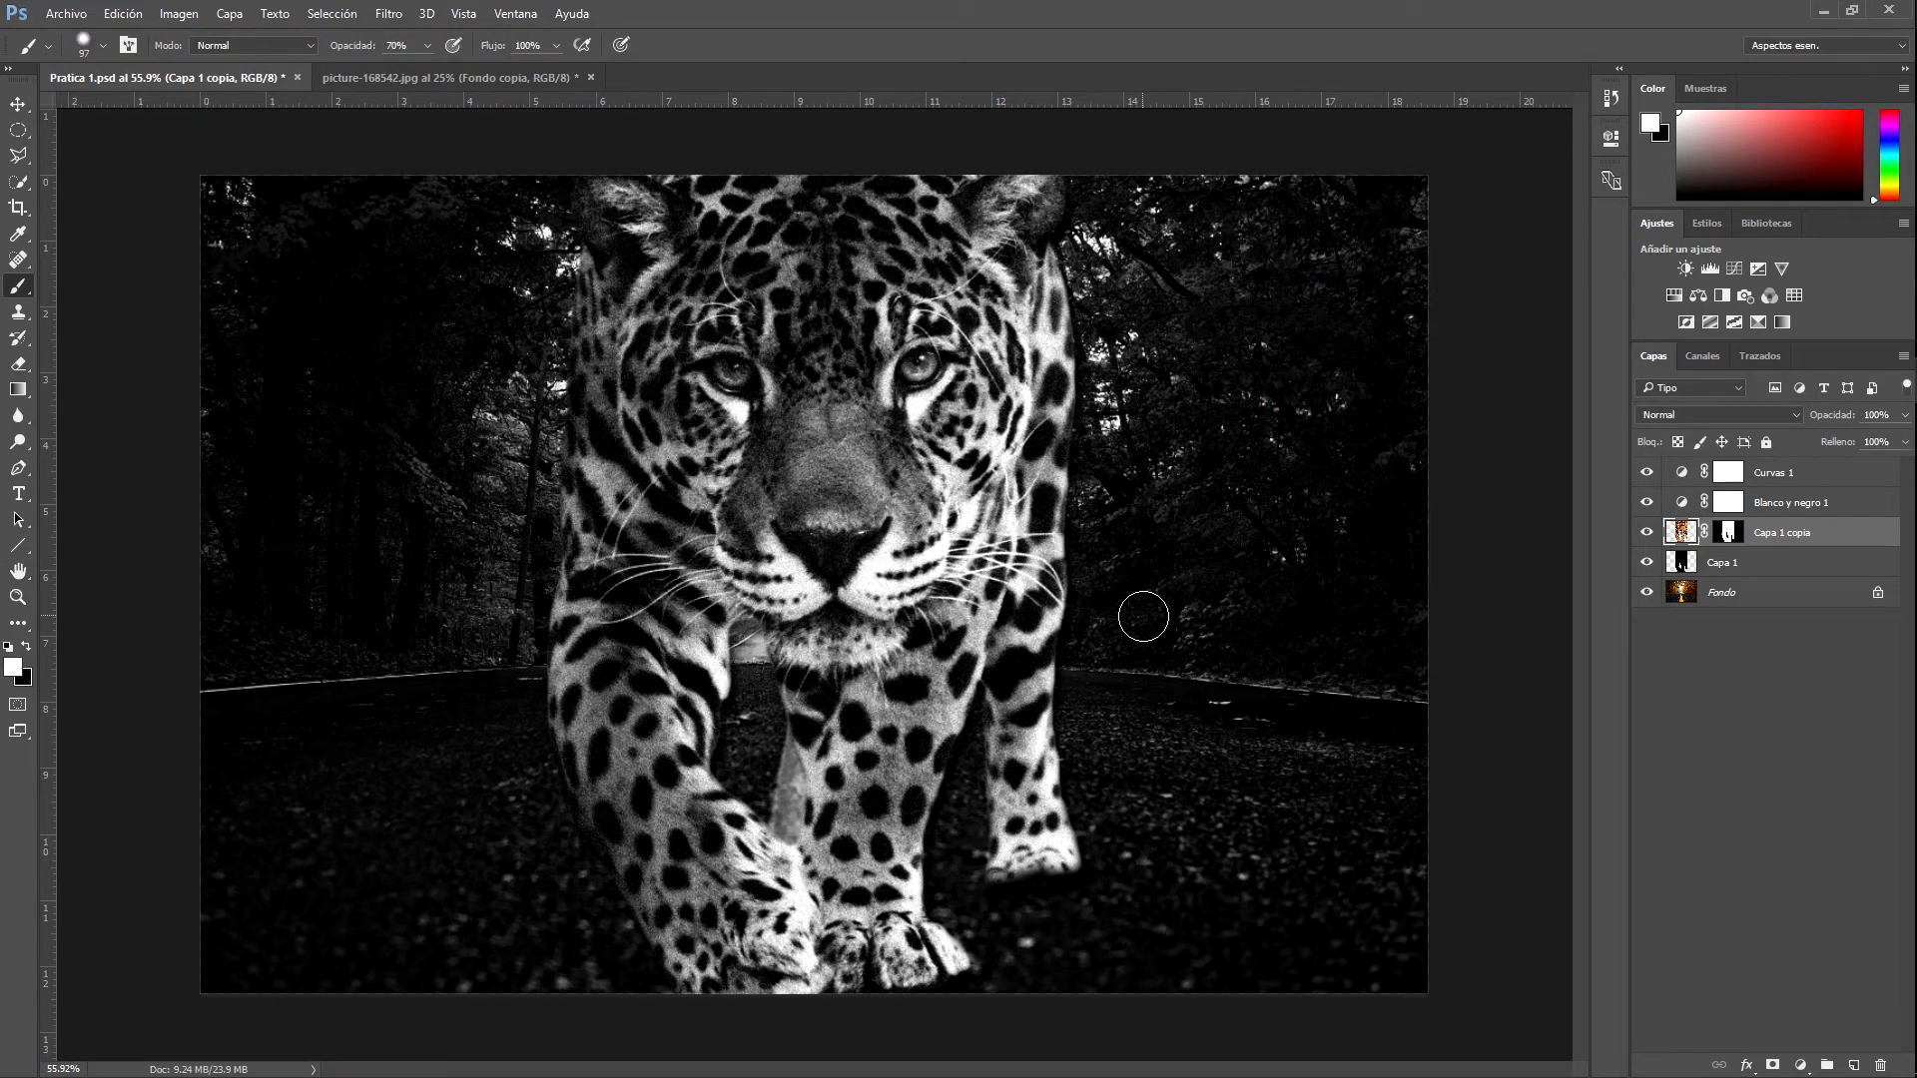
Add 10% Gaussian monochromatic noise to the Fondo layer
{"action": "key", "text": "ctrl+minus"}
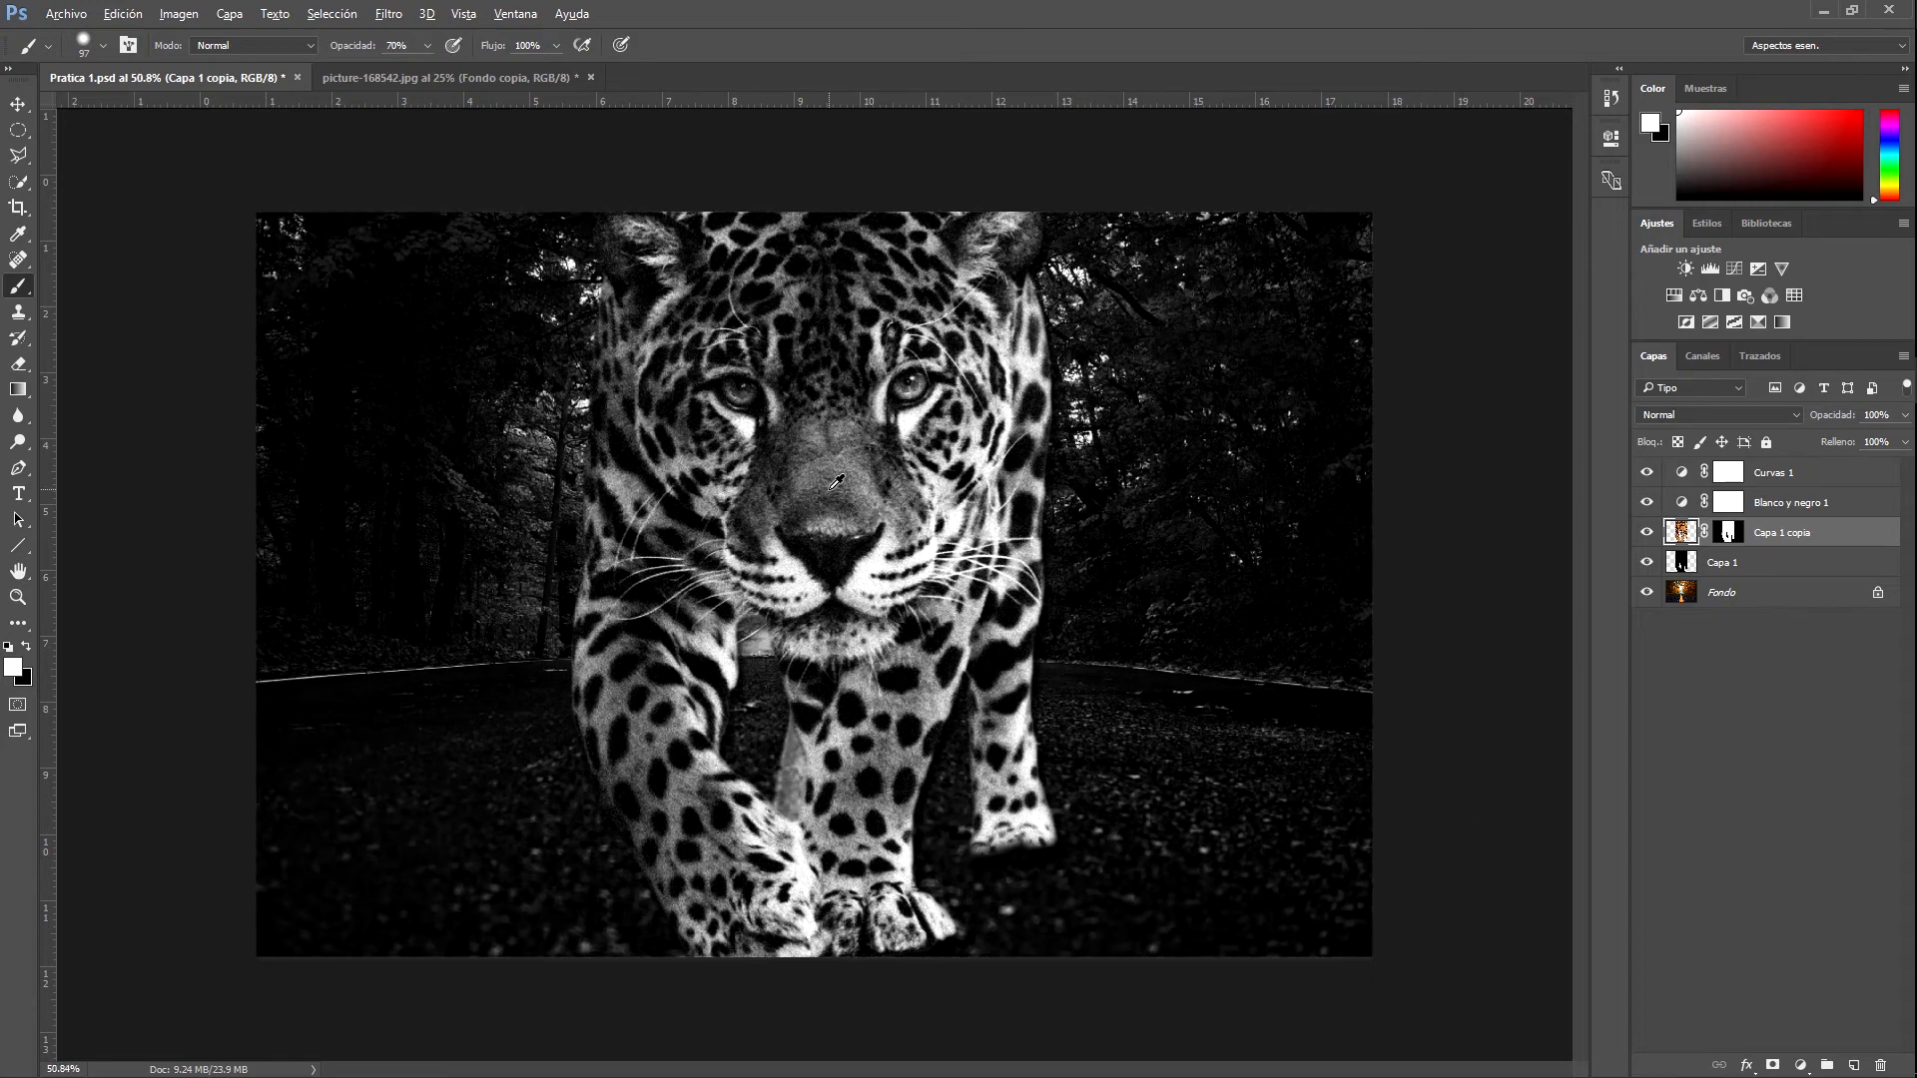
{"action": "scroll", "coordinate": [837, 486], "scroll_direction": "up", "scroll_amount": 1}
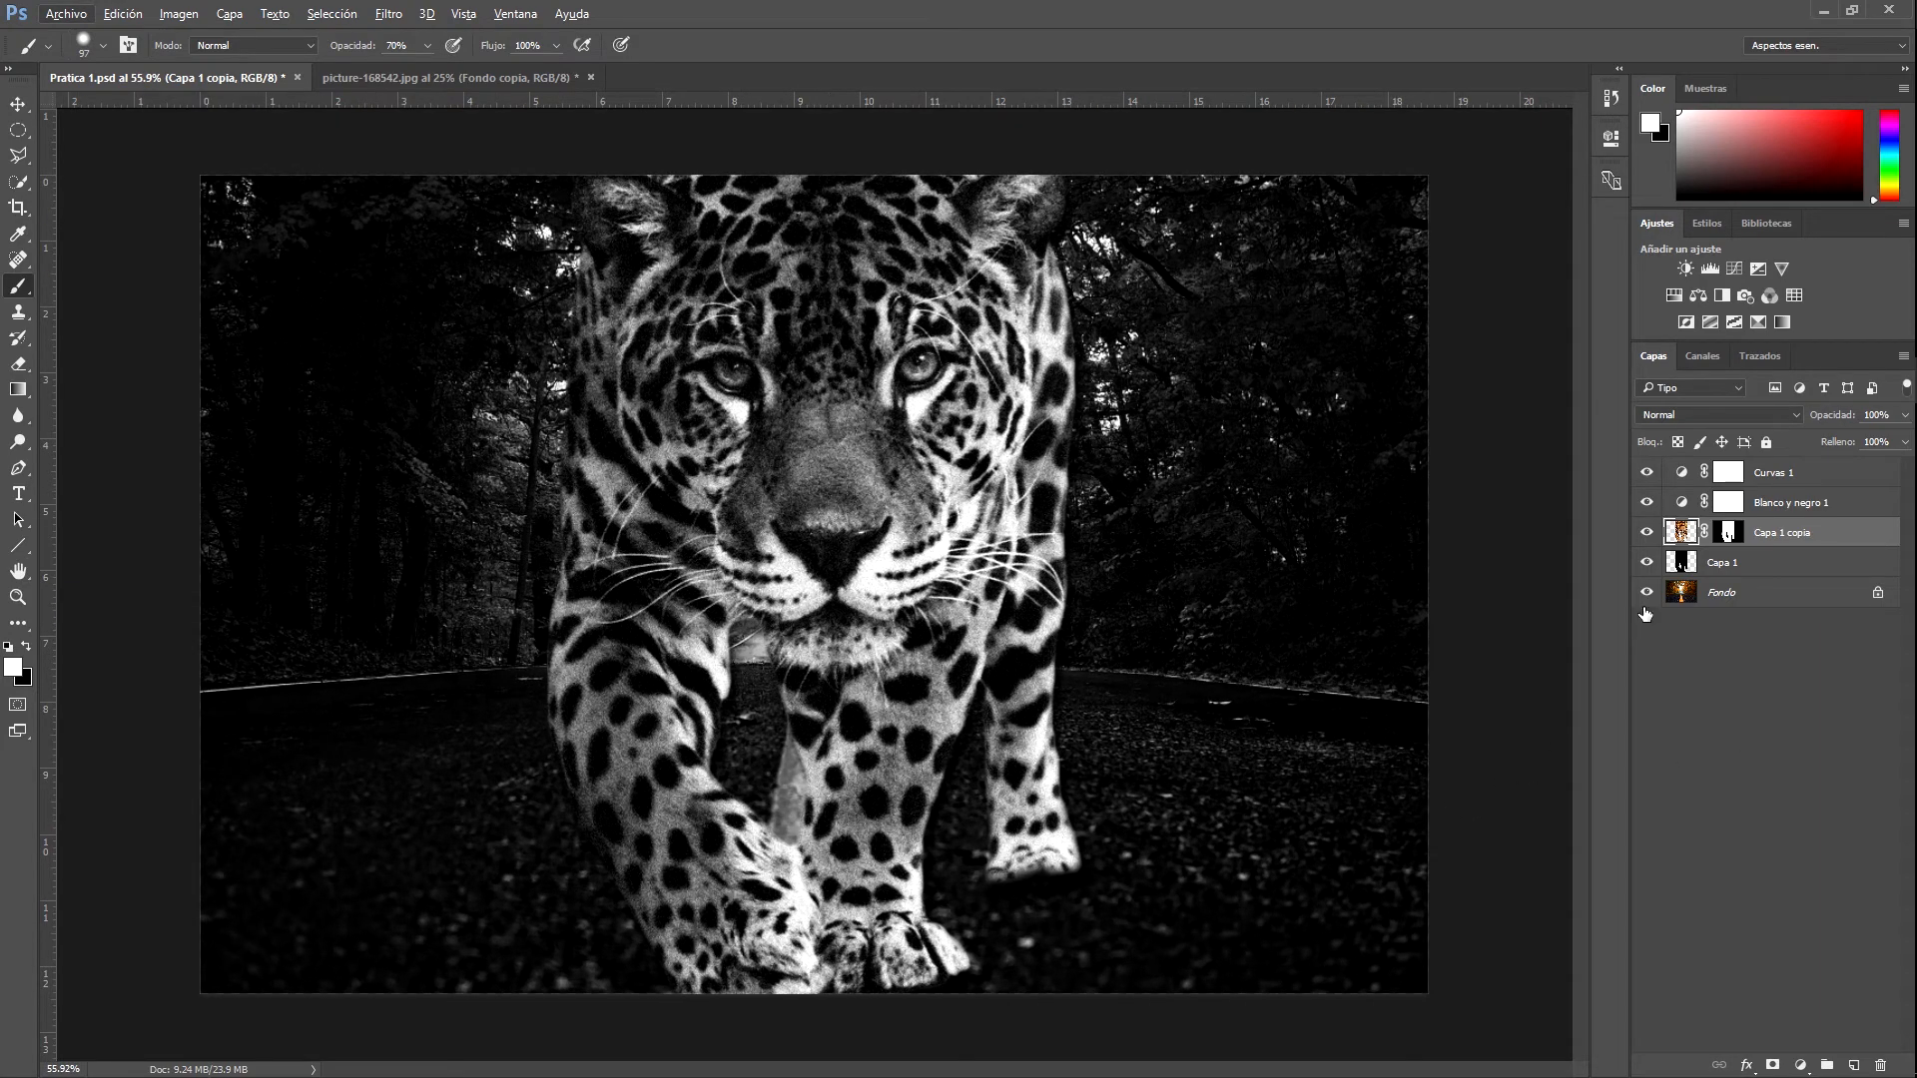
{"action": "left_click", "coordinate": [1715, 595]}
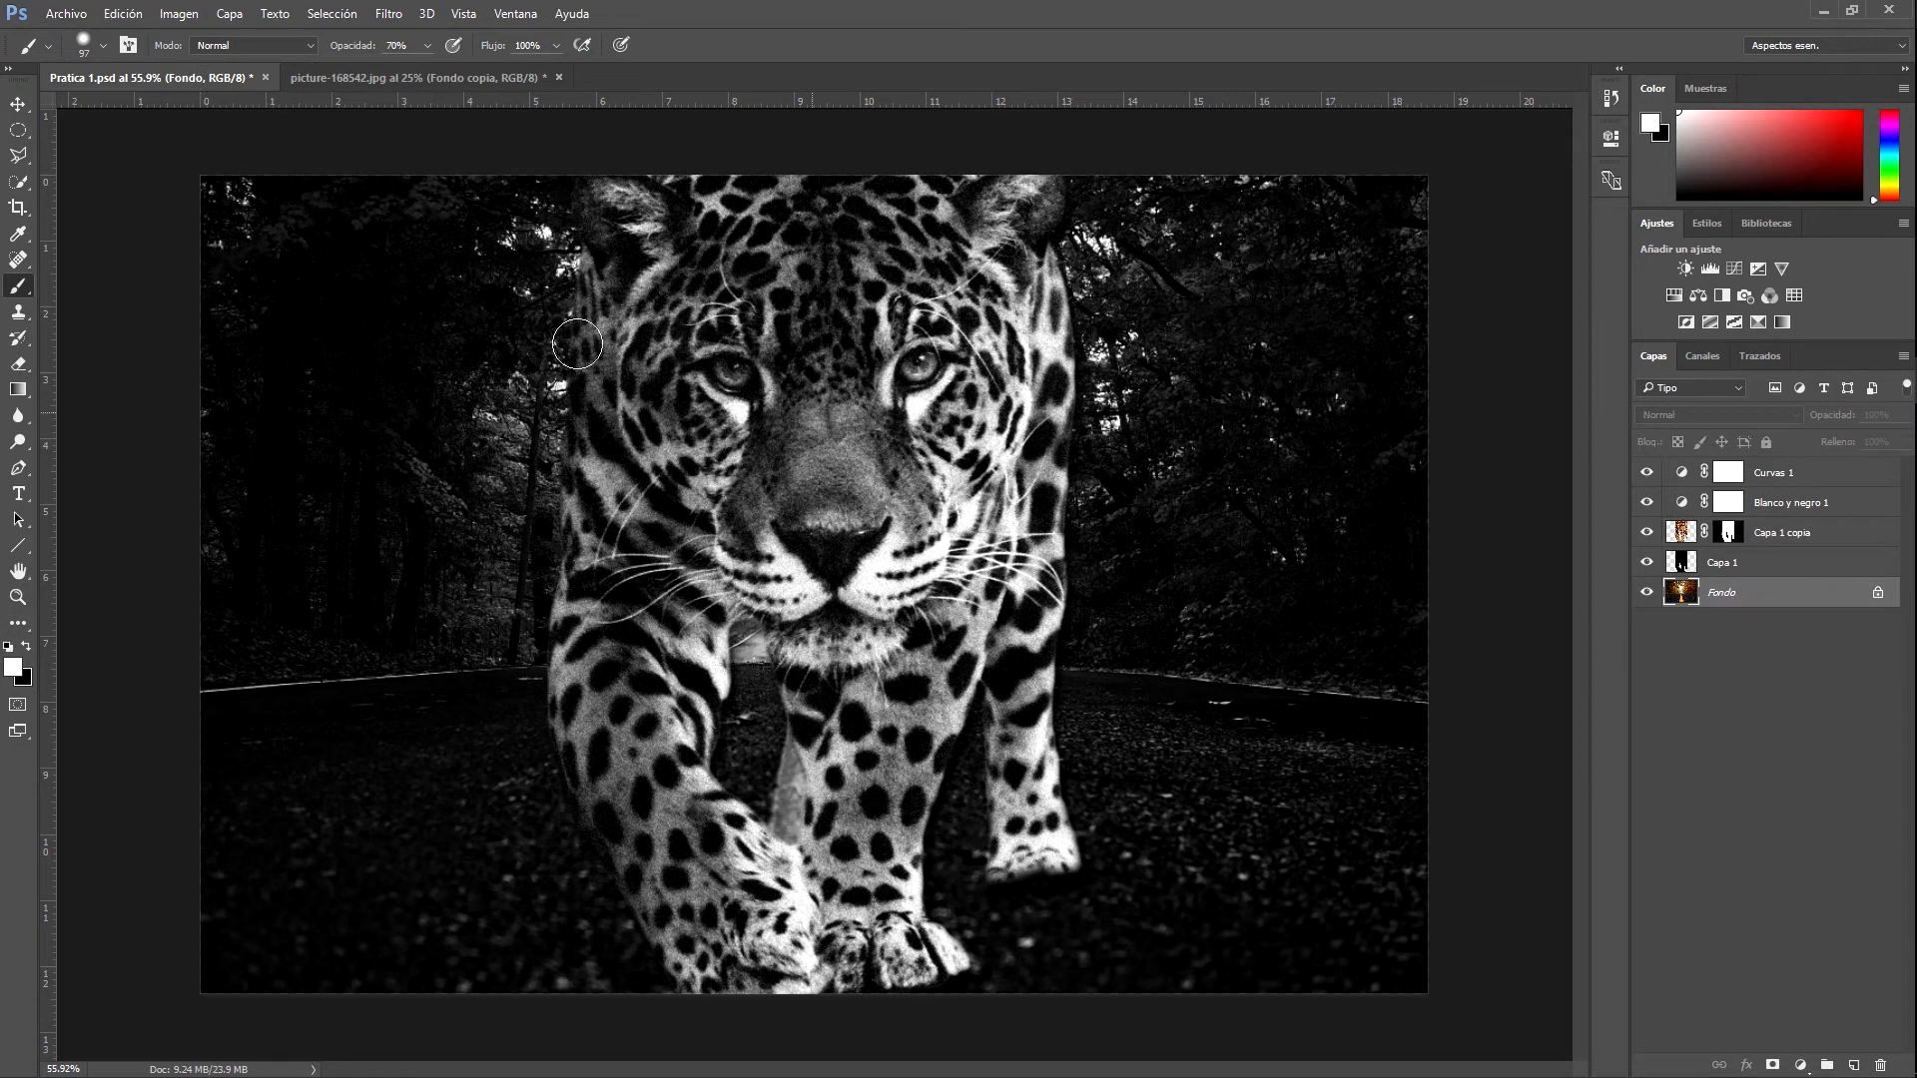
{"action": "left_click", "coordinate": [385, 15]}
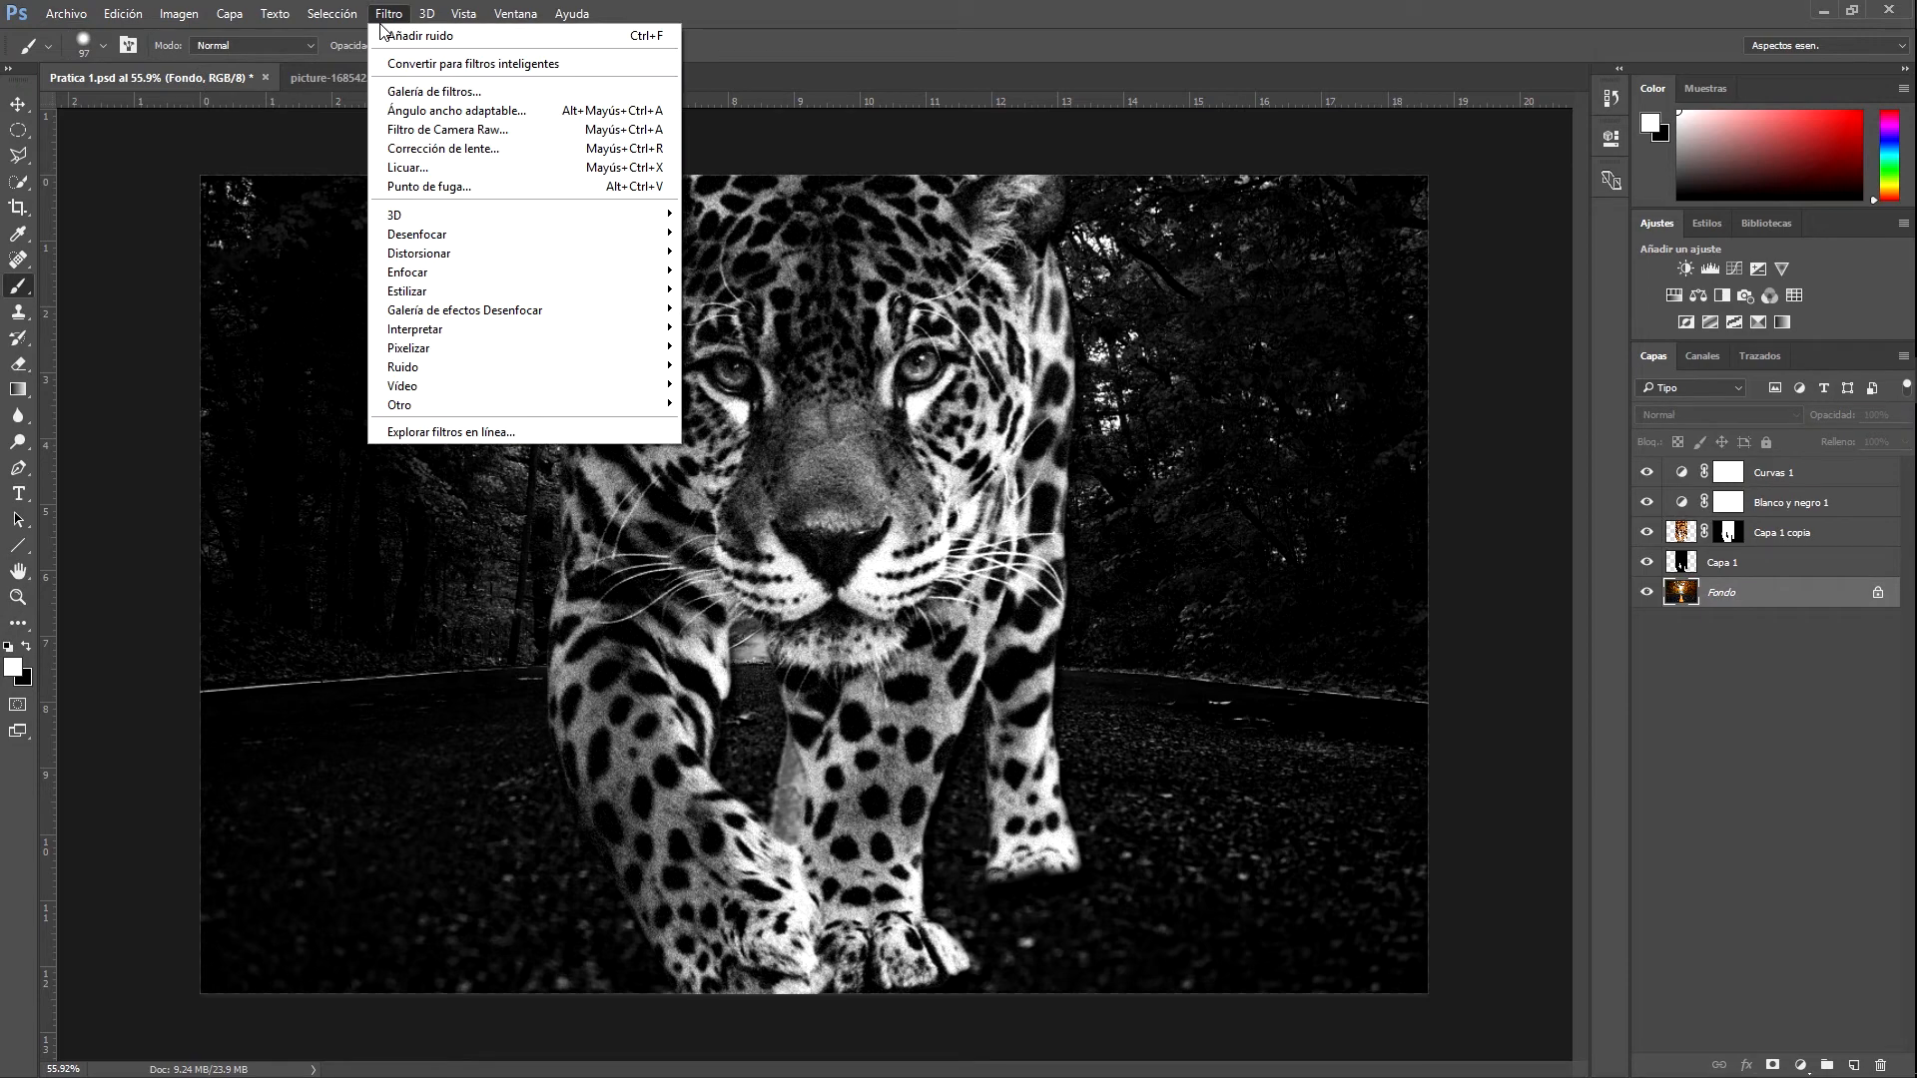
{"action": "mouse_move", "coordinate": [476, 367]}
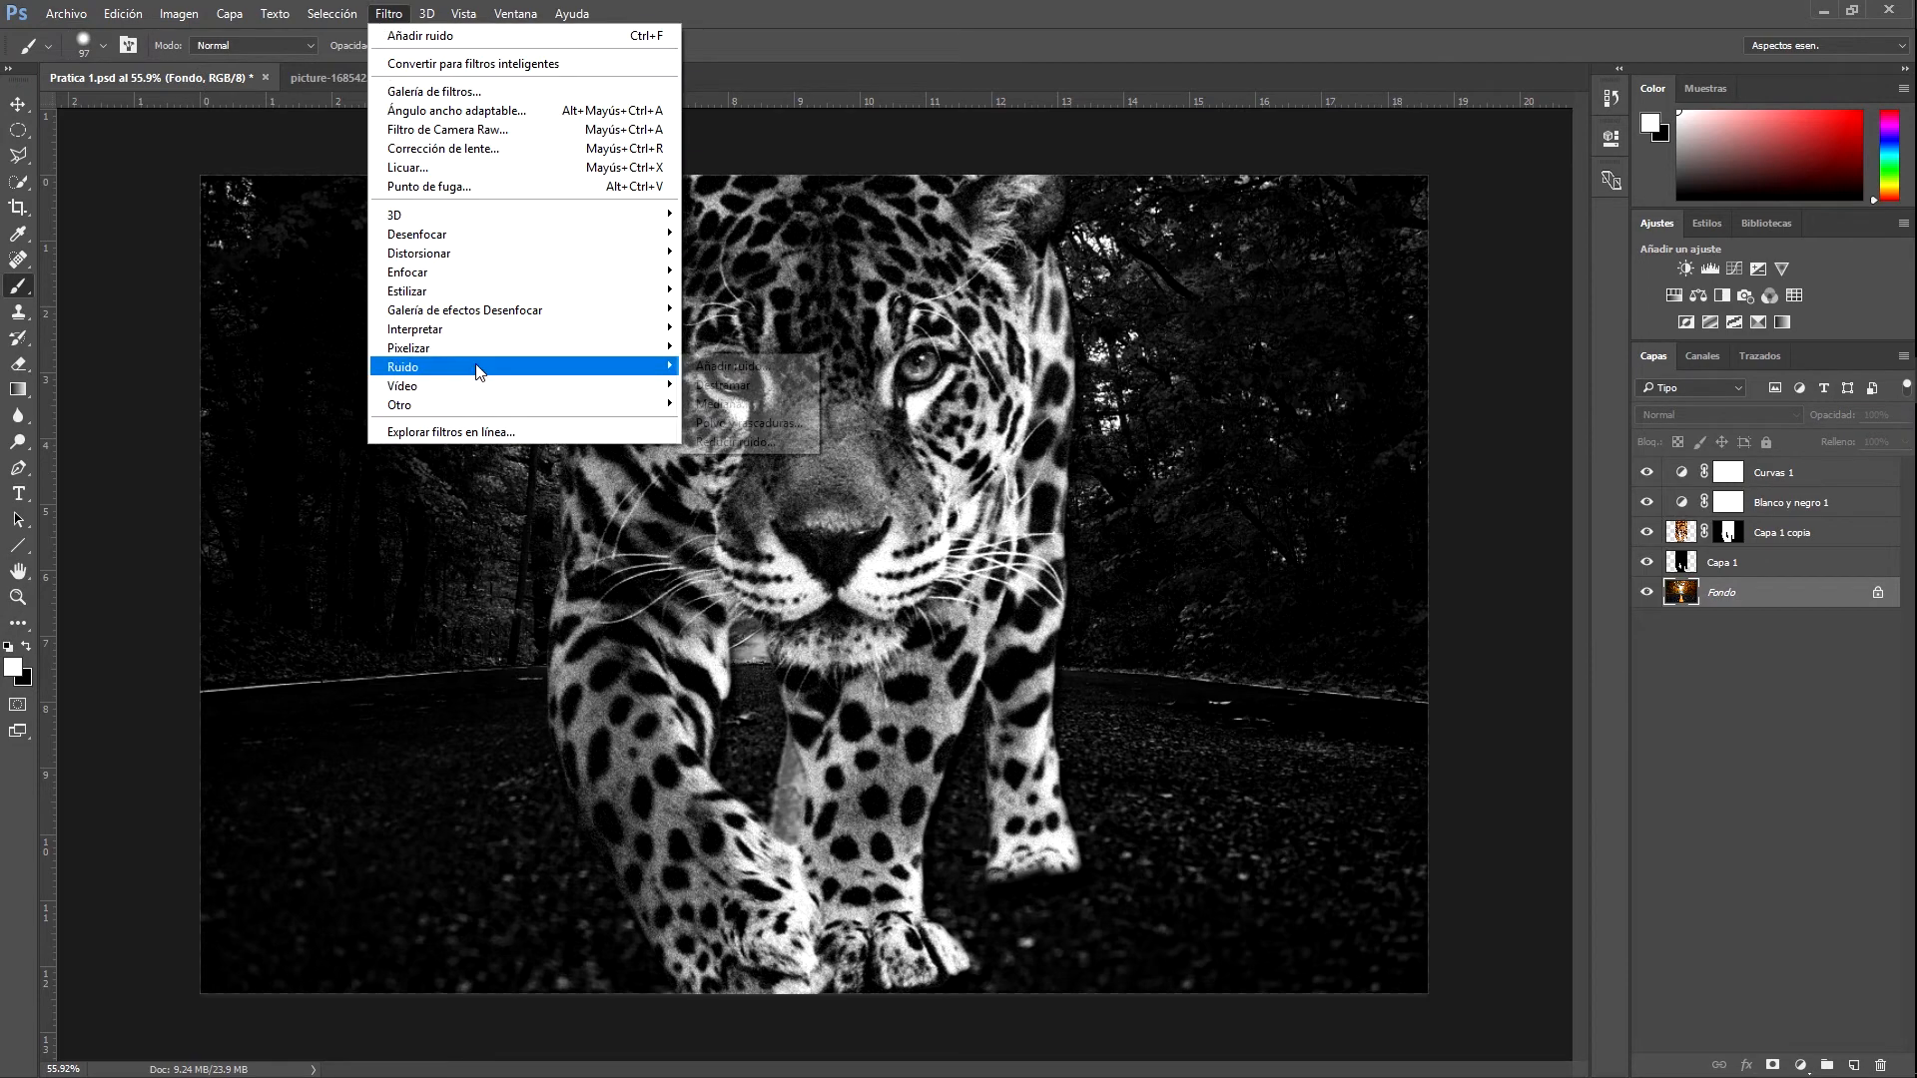
{"action": "left_click", "coordinate": [736, 368]}
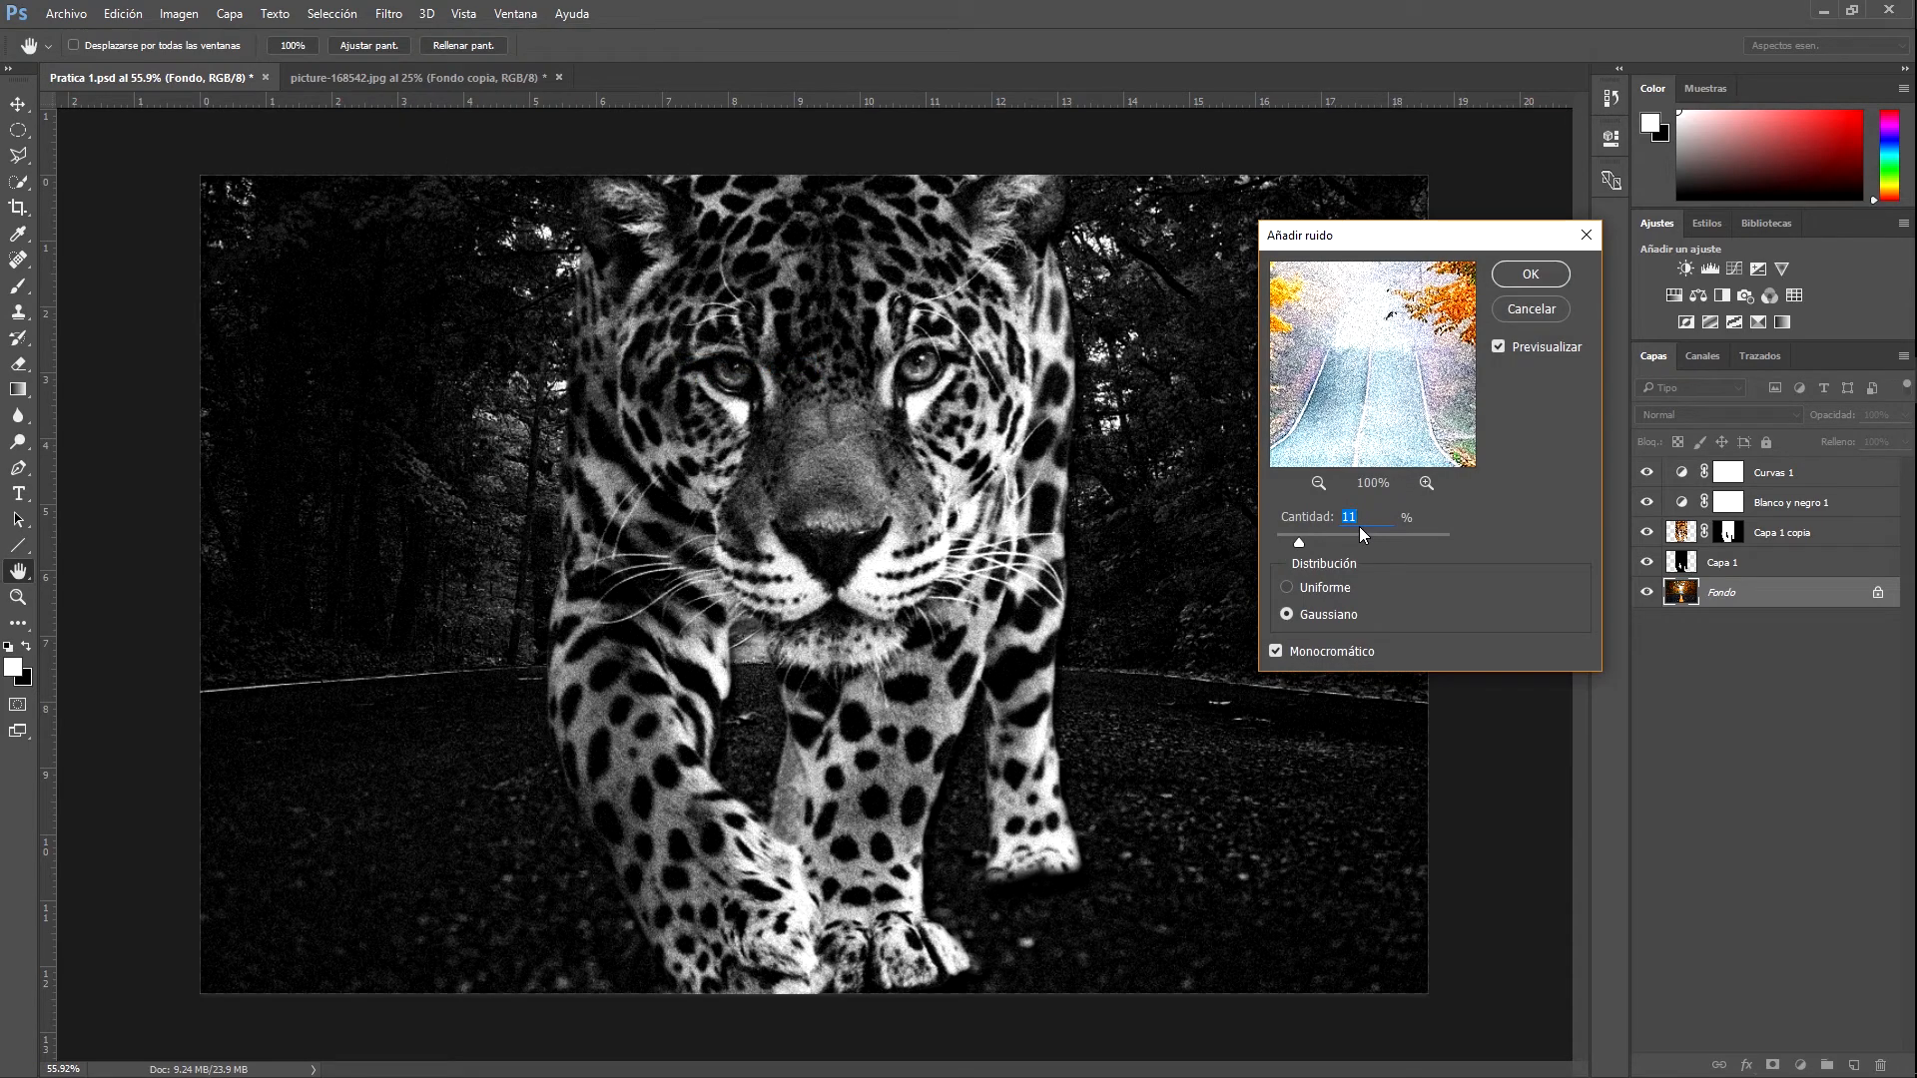
{"action": "type", "text": "10"}
{"action": "left_click", "coordinate": [1528, 275]}
{"action": "key", "text": "b"}
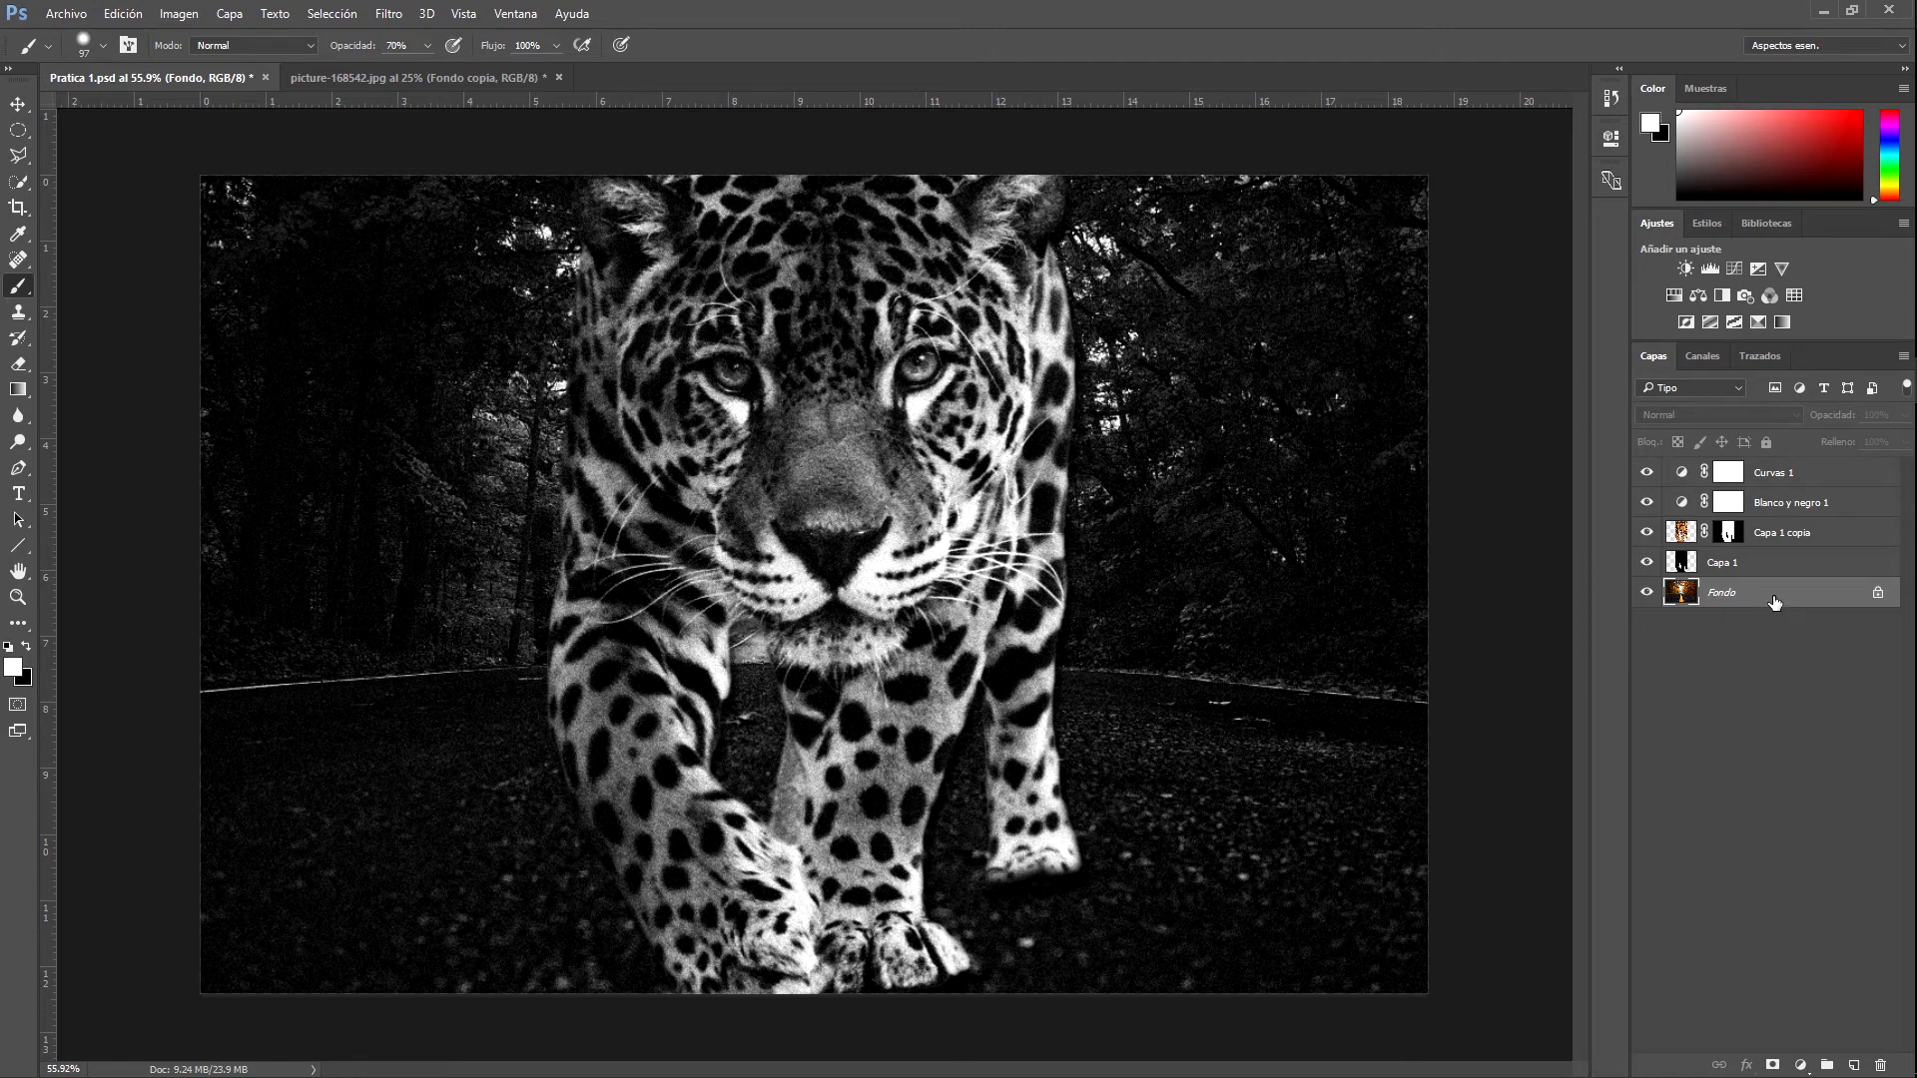
Duplicate the Fondo layer and apply a Gaussian blur with a 6-pixel radius to the copy
{"action": "key", "text": "ctrl+j"}
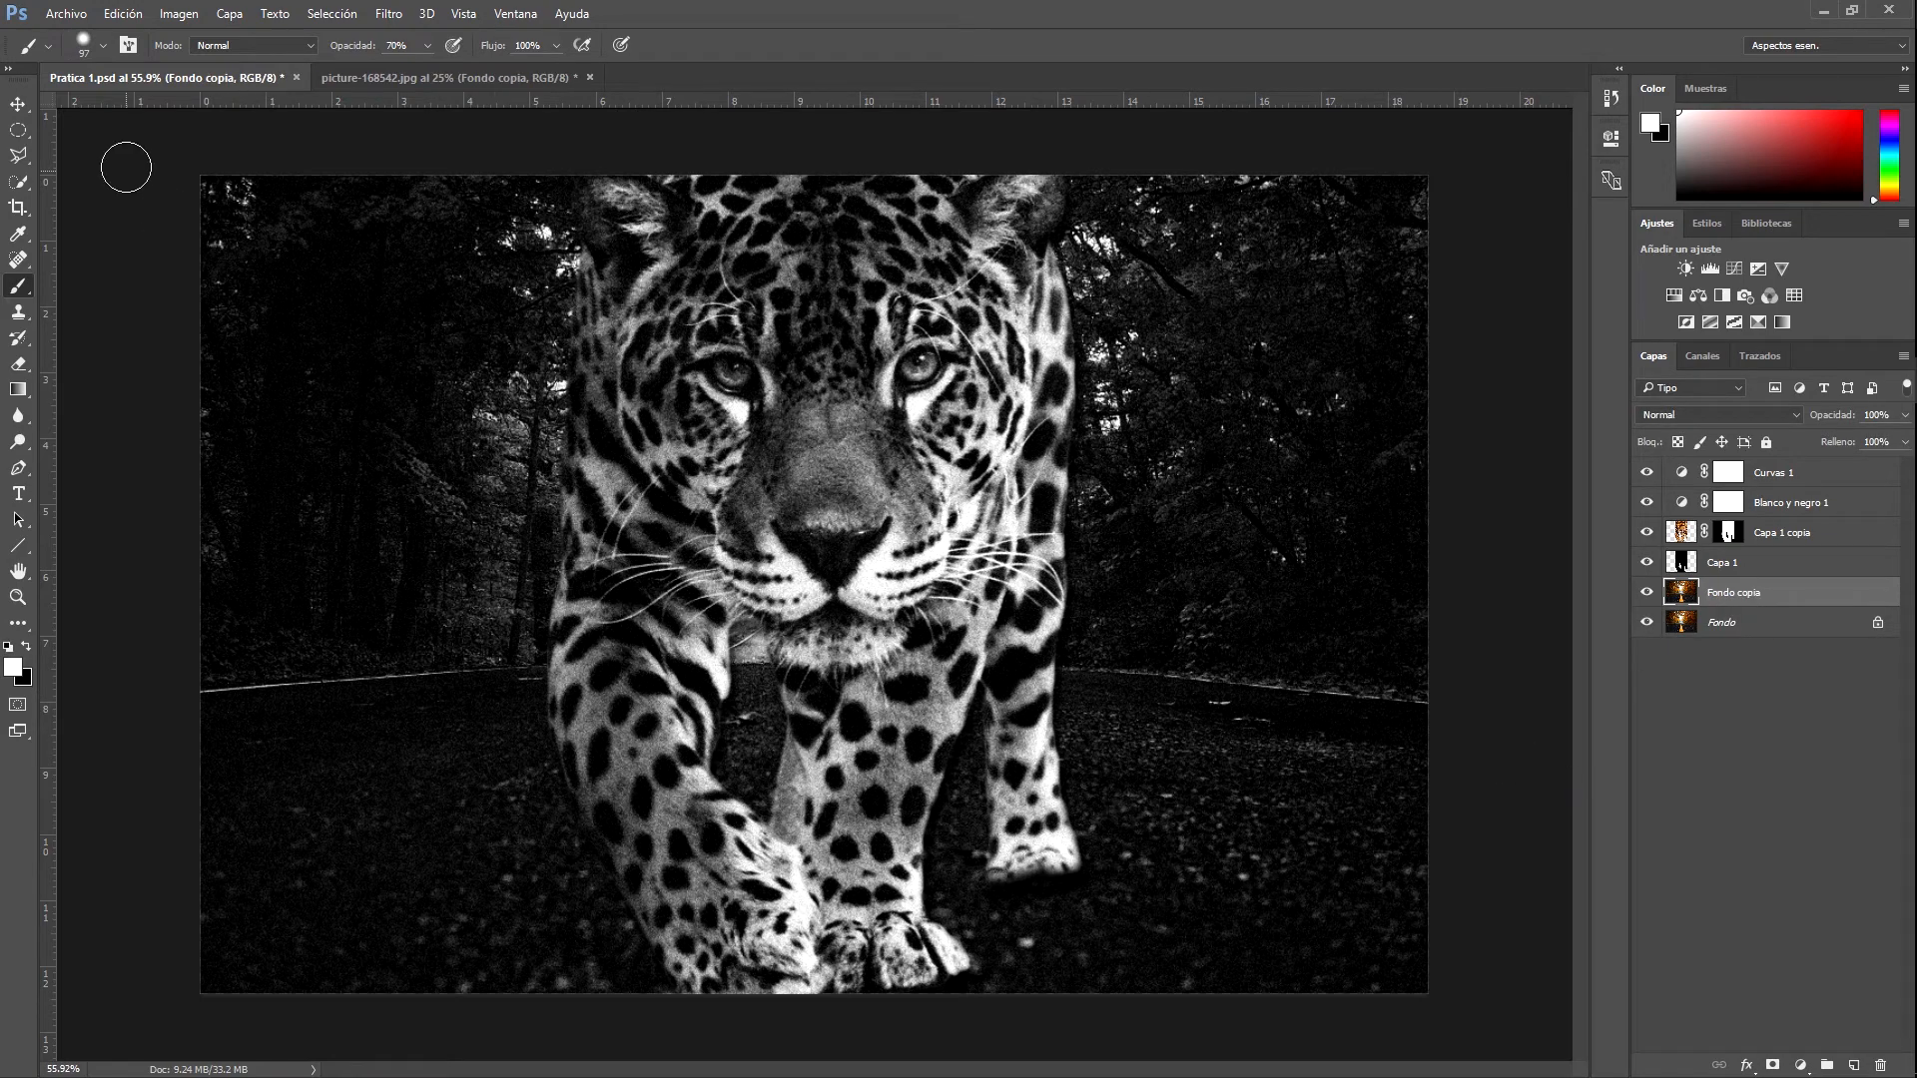
{"action": "left_click", "coordinate": [389, 14]}
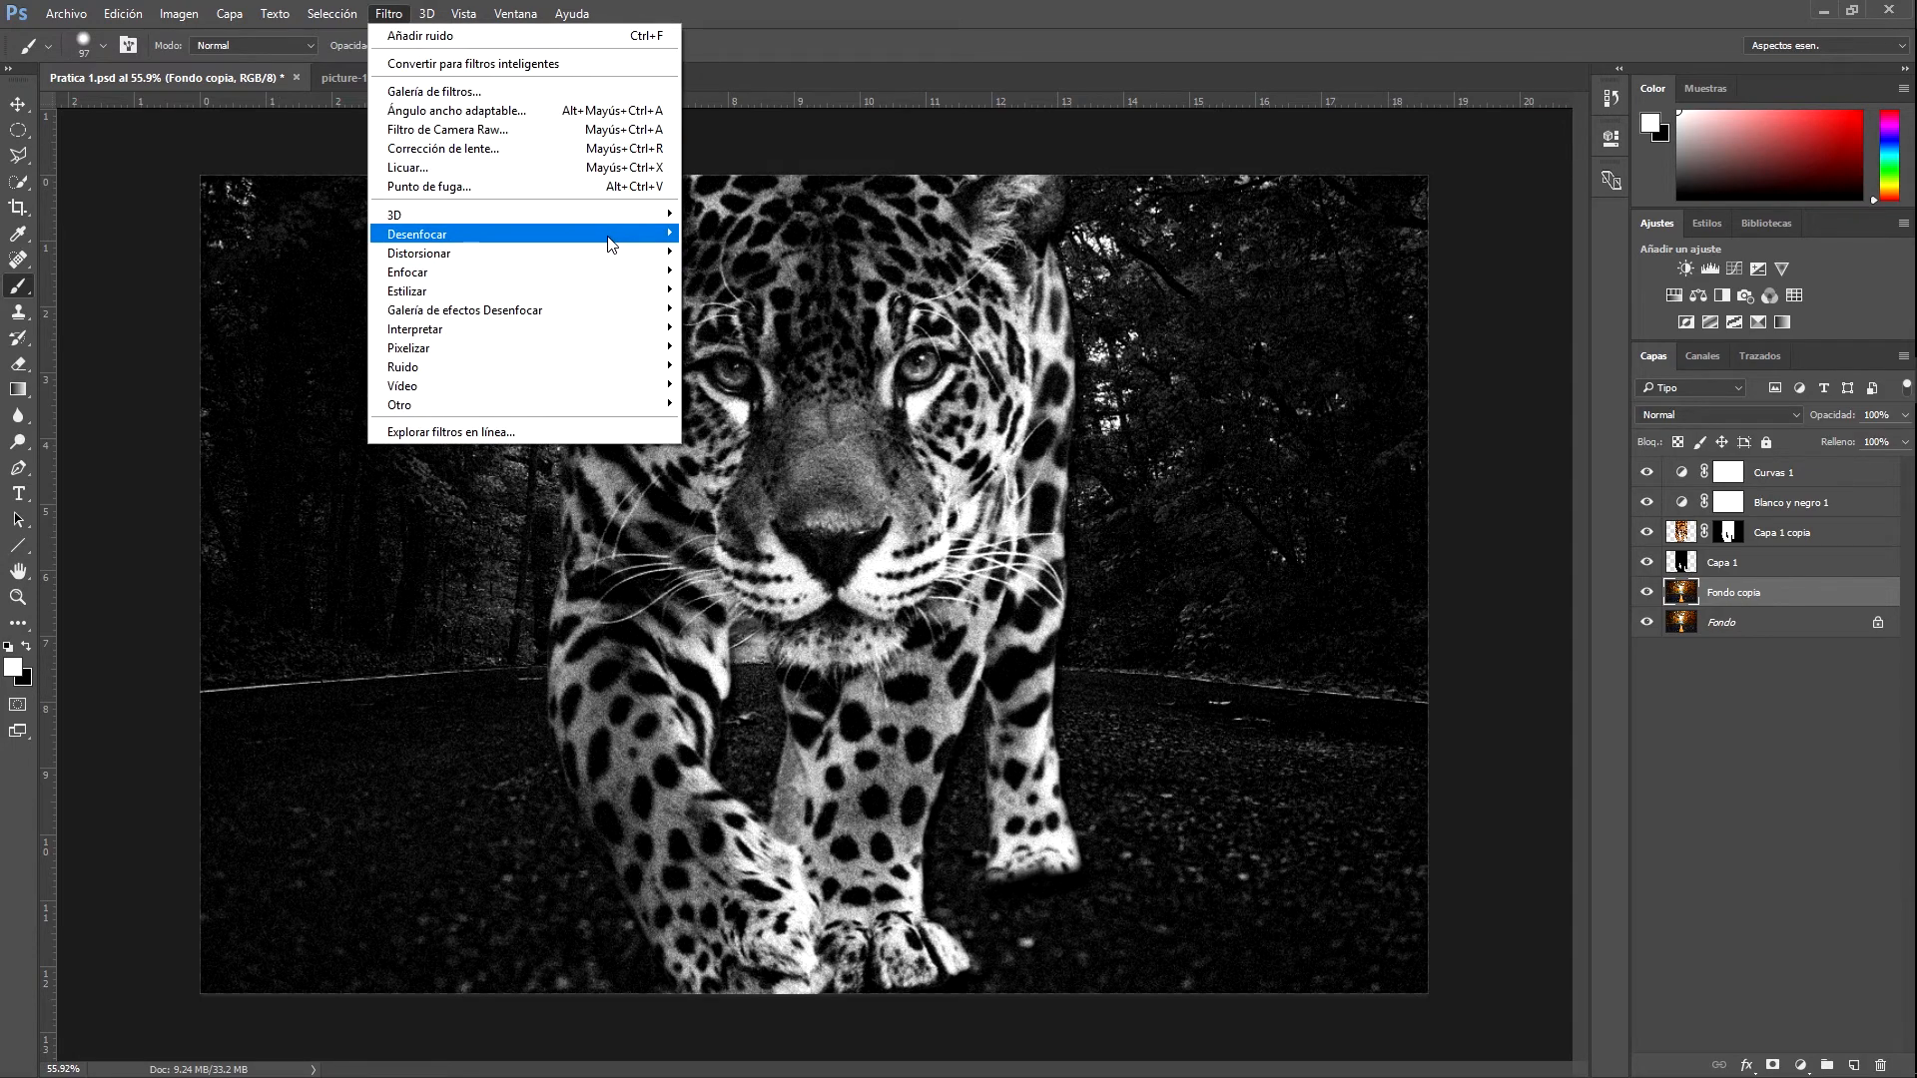
{"action": "mouse_move", "coordinate": [627, 236]}
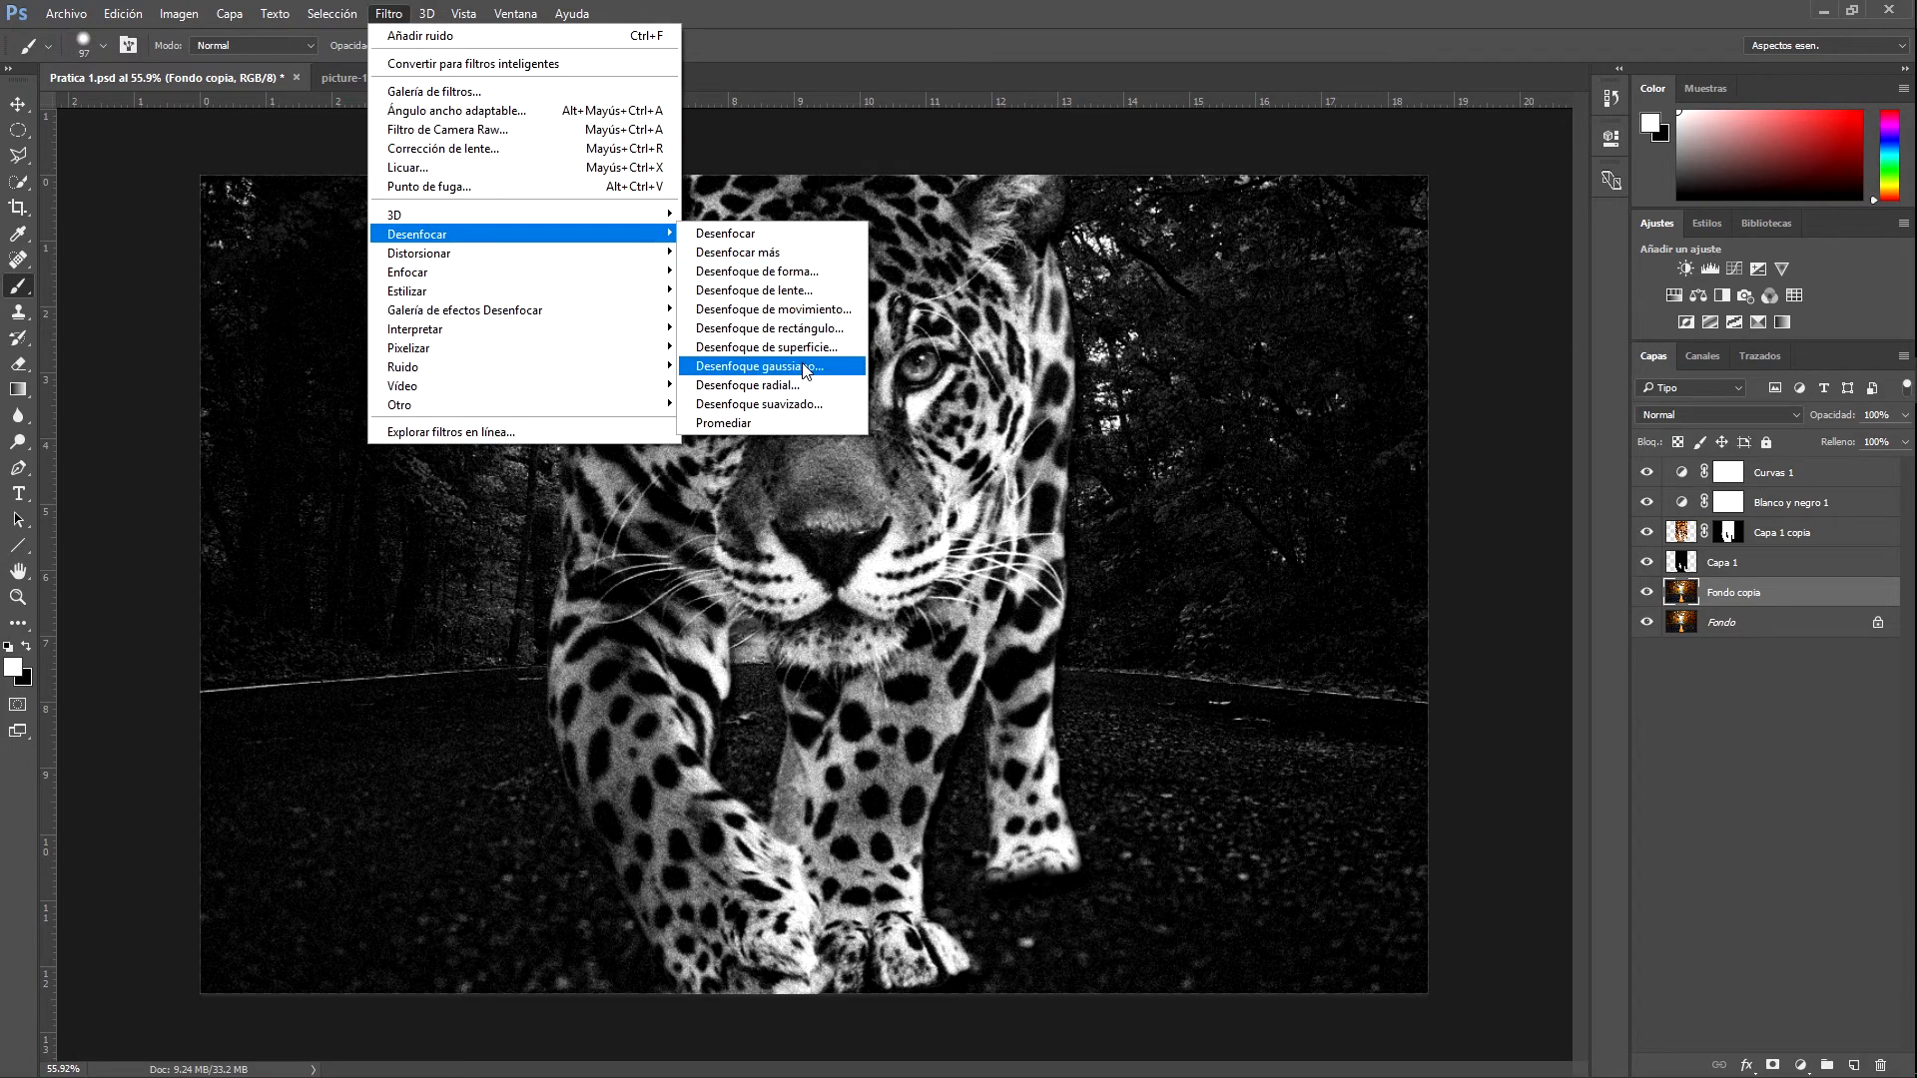
{"action": "left_click", "coordinate": [788, 366]}
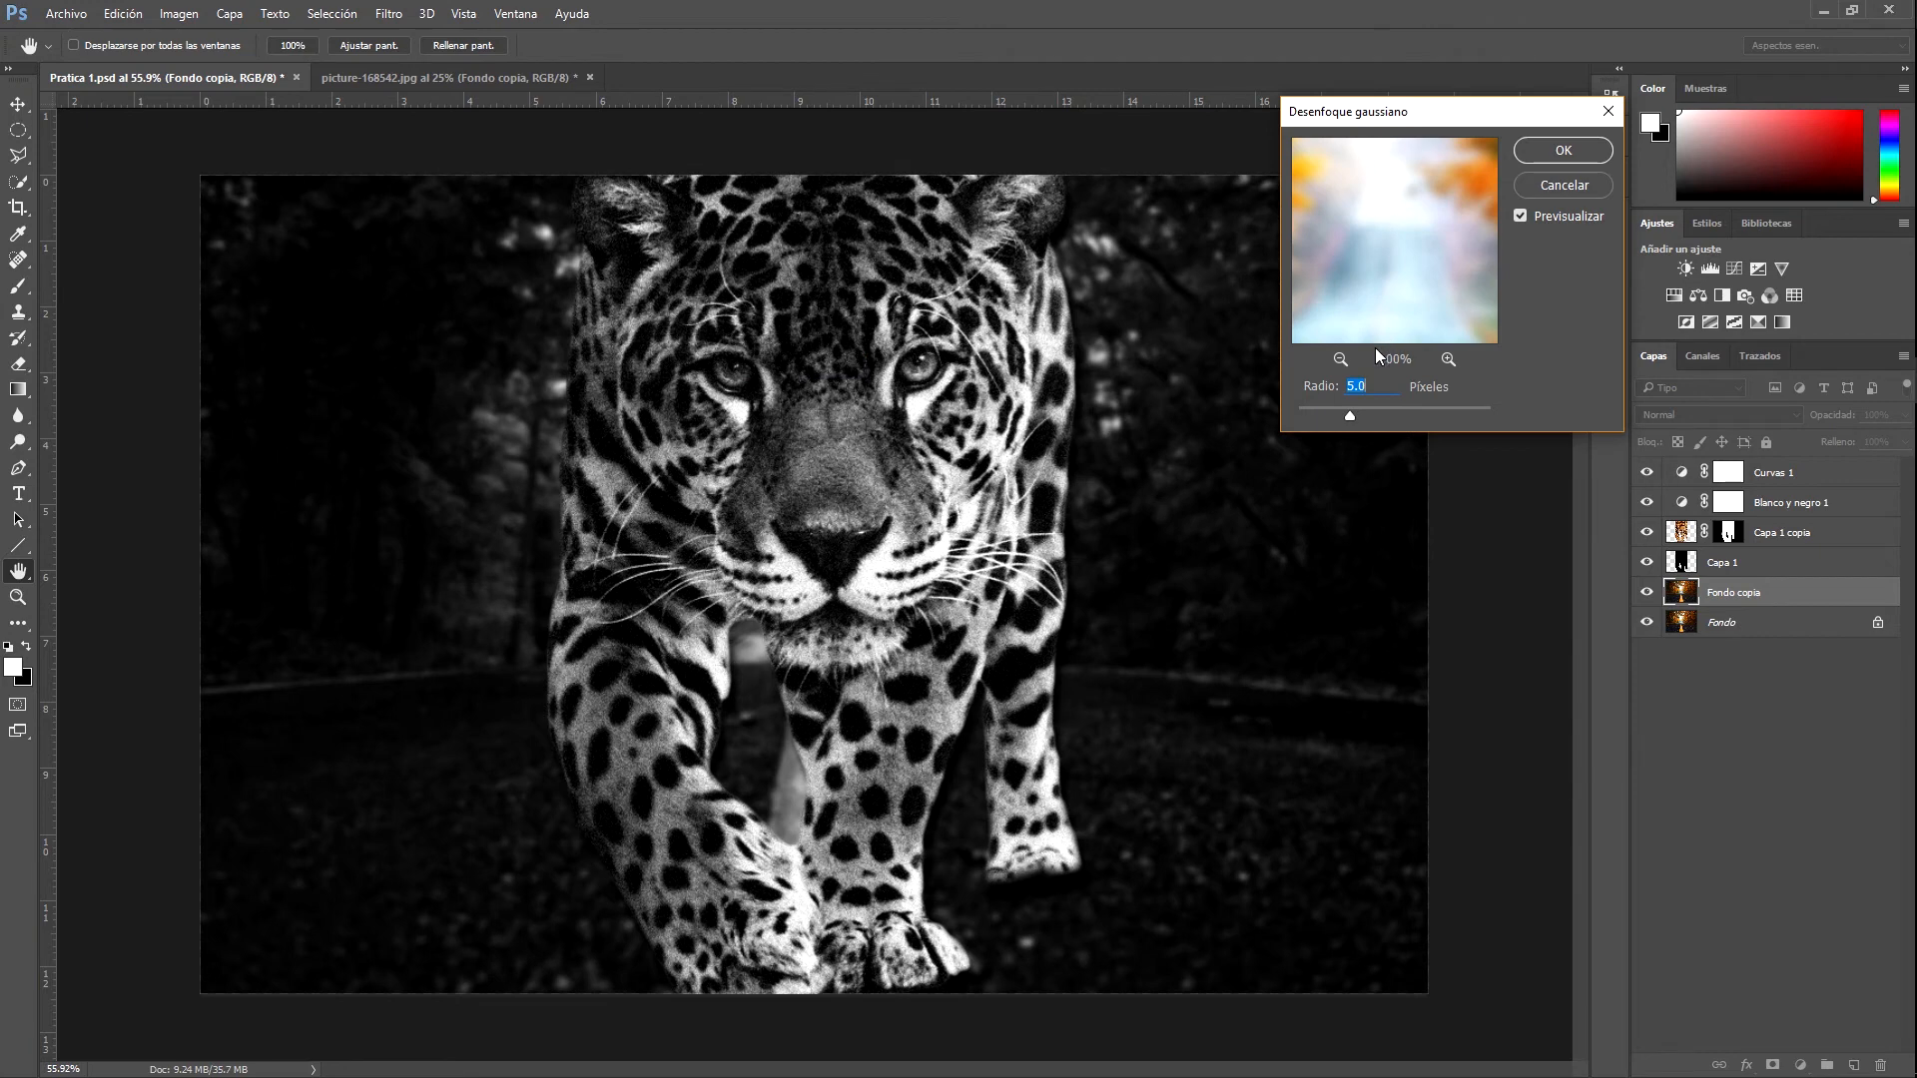
{"action": "type", "text": "10"}
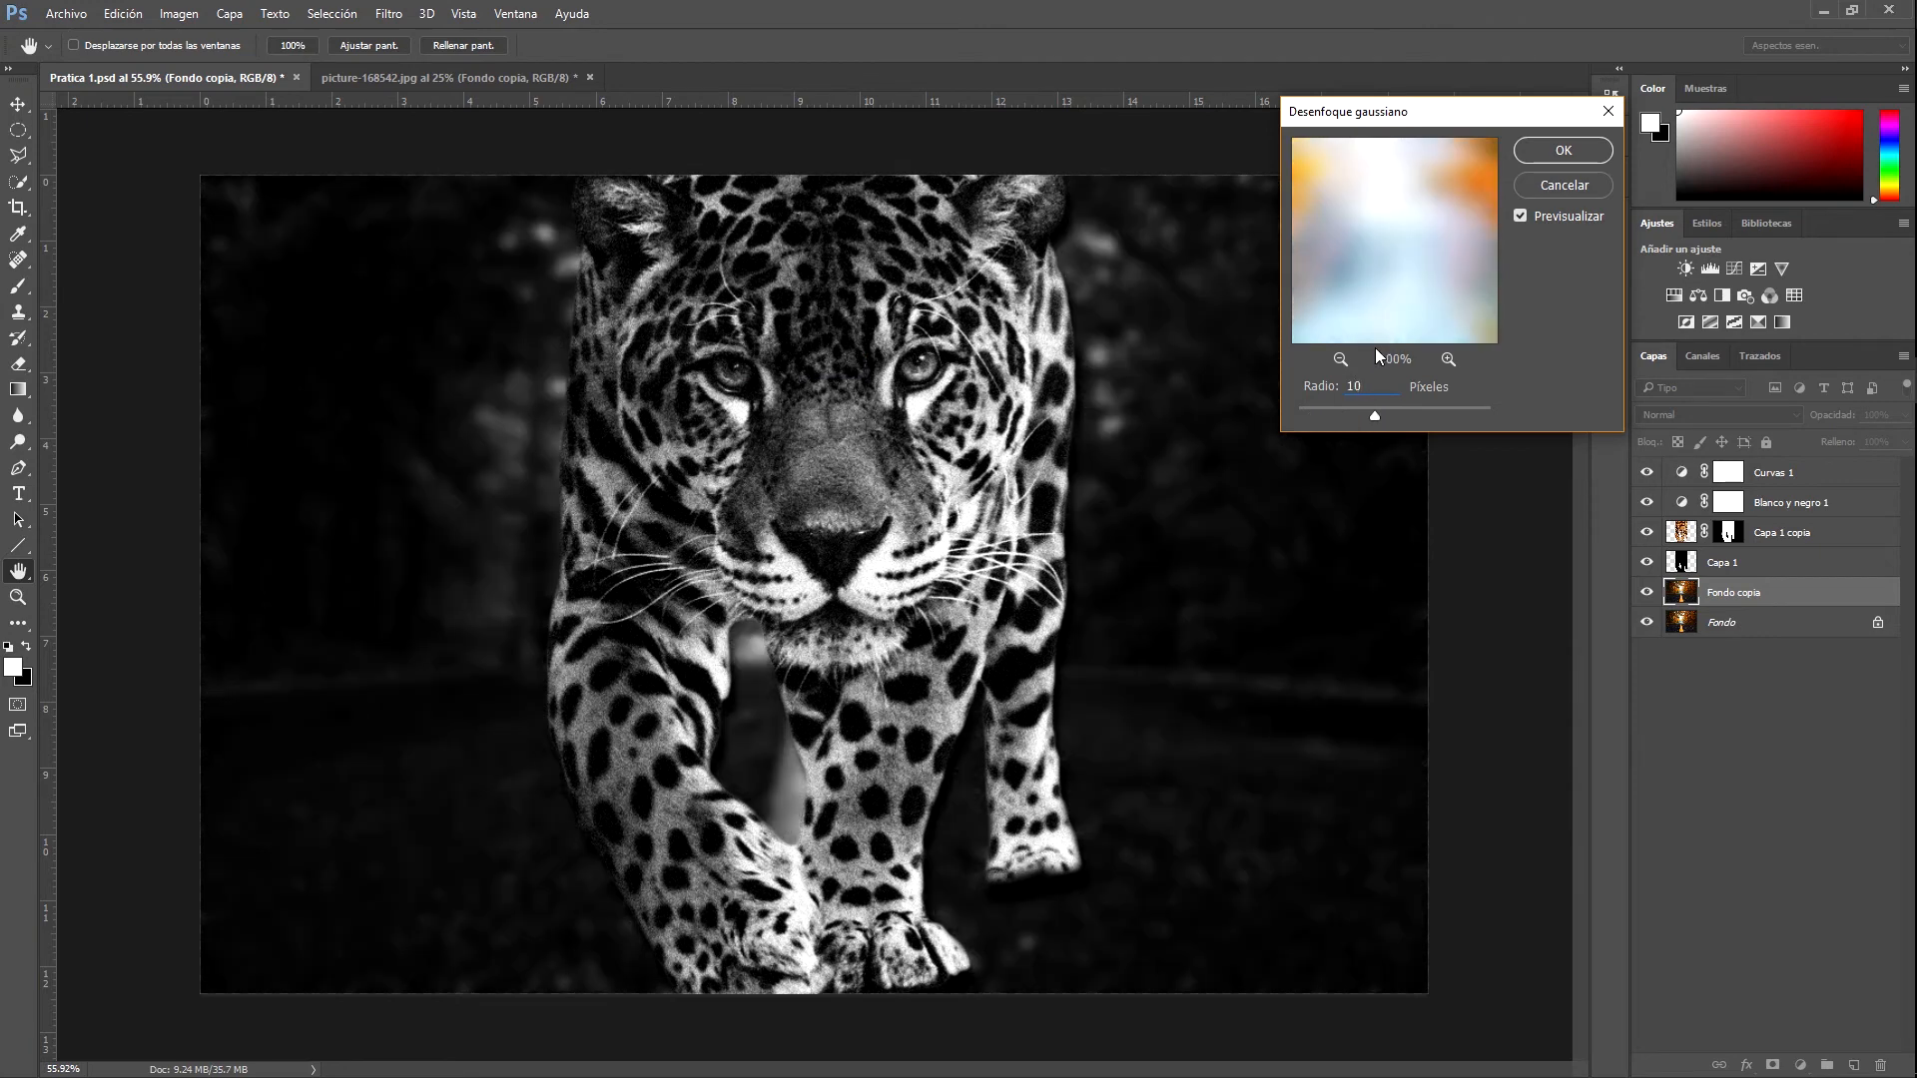
{"action": "key", "text": "BackSpace"}
{"action": "key", "text": "BackSpace"}
{"action": "type", "text": "8"}
{"action": "type", "text": "6"}
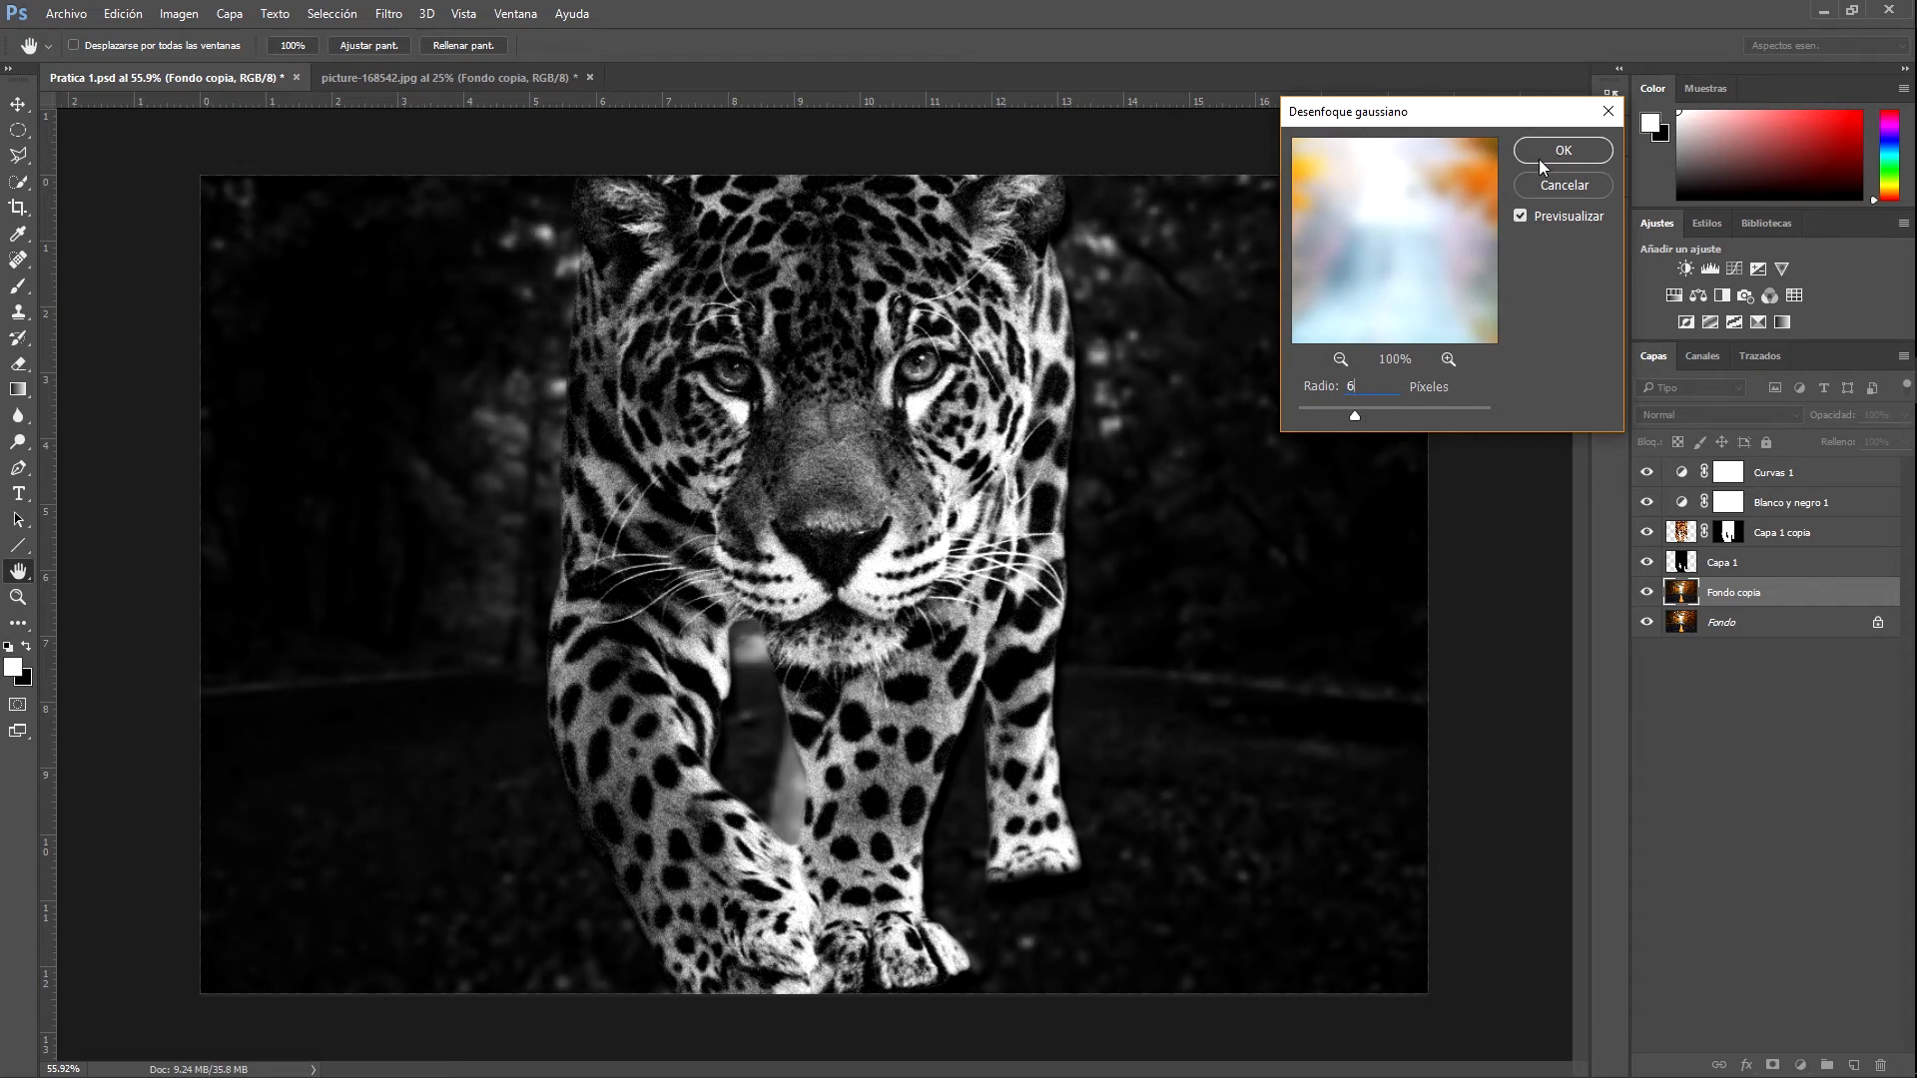
{"action": "left_click", "coordinate": [1563, 149]}
{"action": "key", "text": "b"}
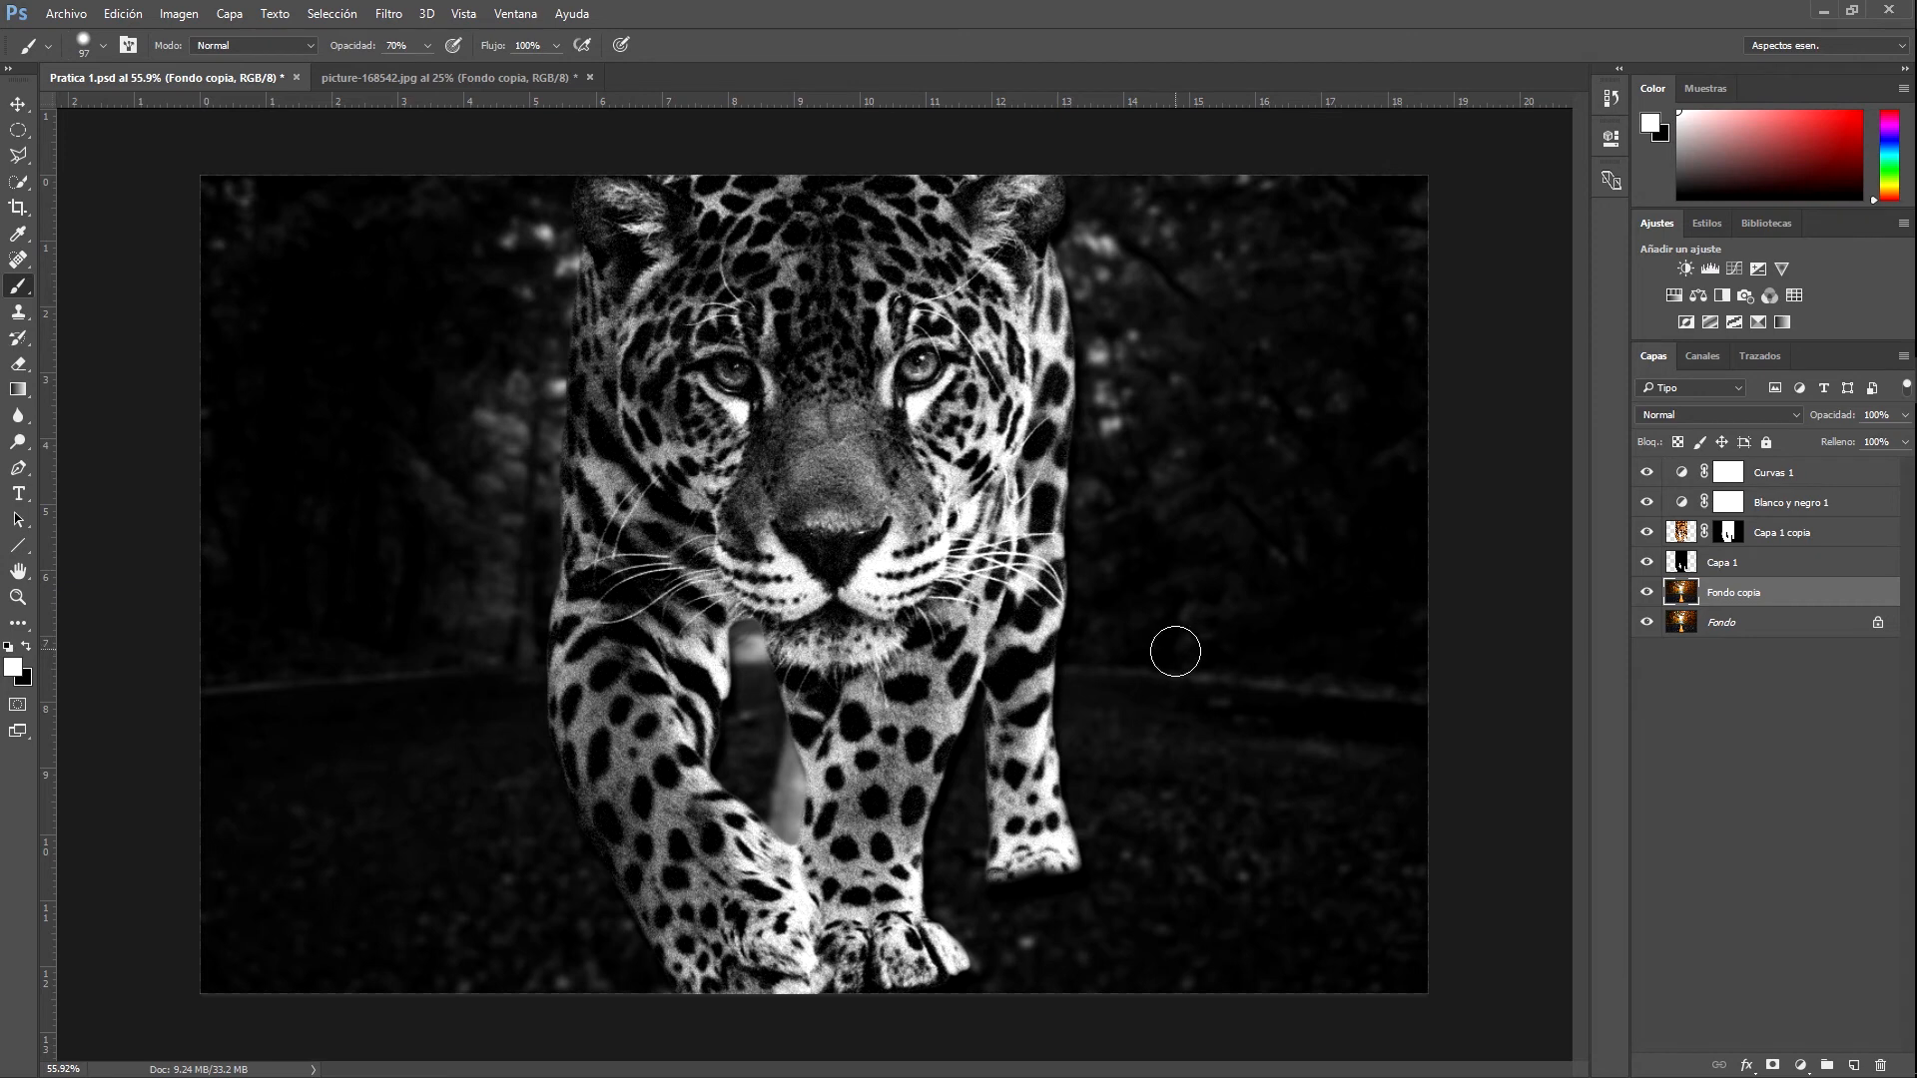
Add a layer mask to the original Fondo layer
{"action": "left_click", "coordinate": [1773, 630]}
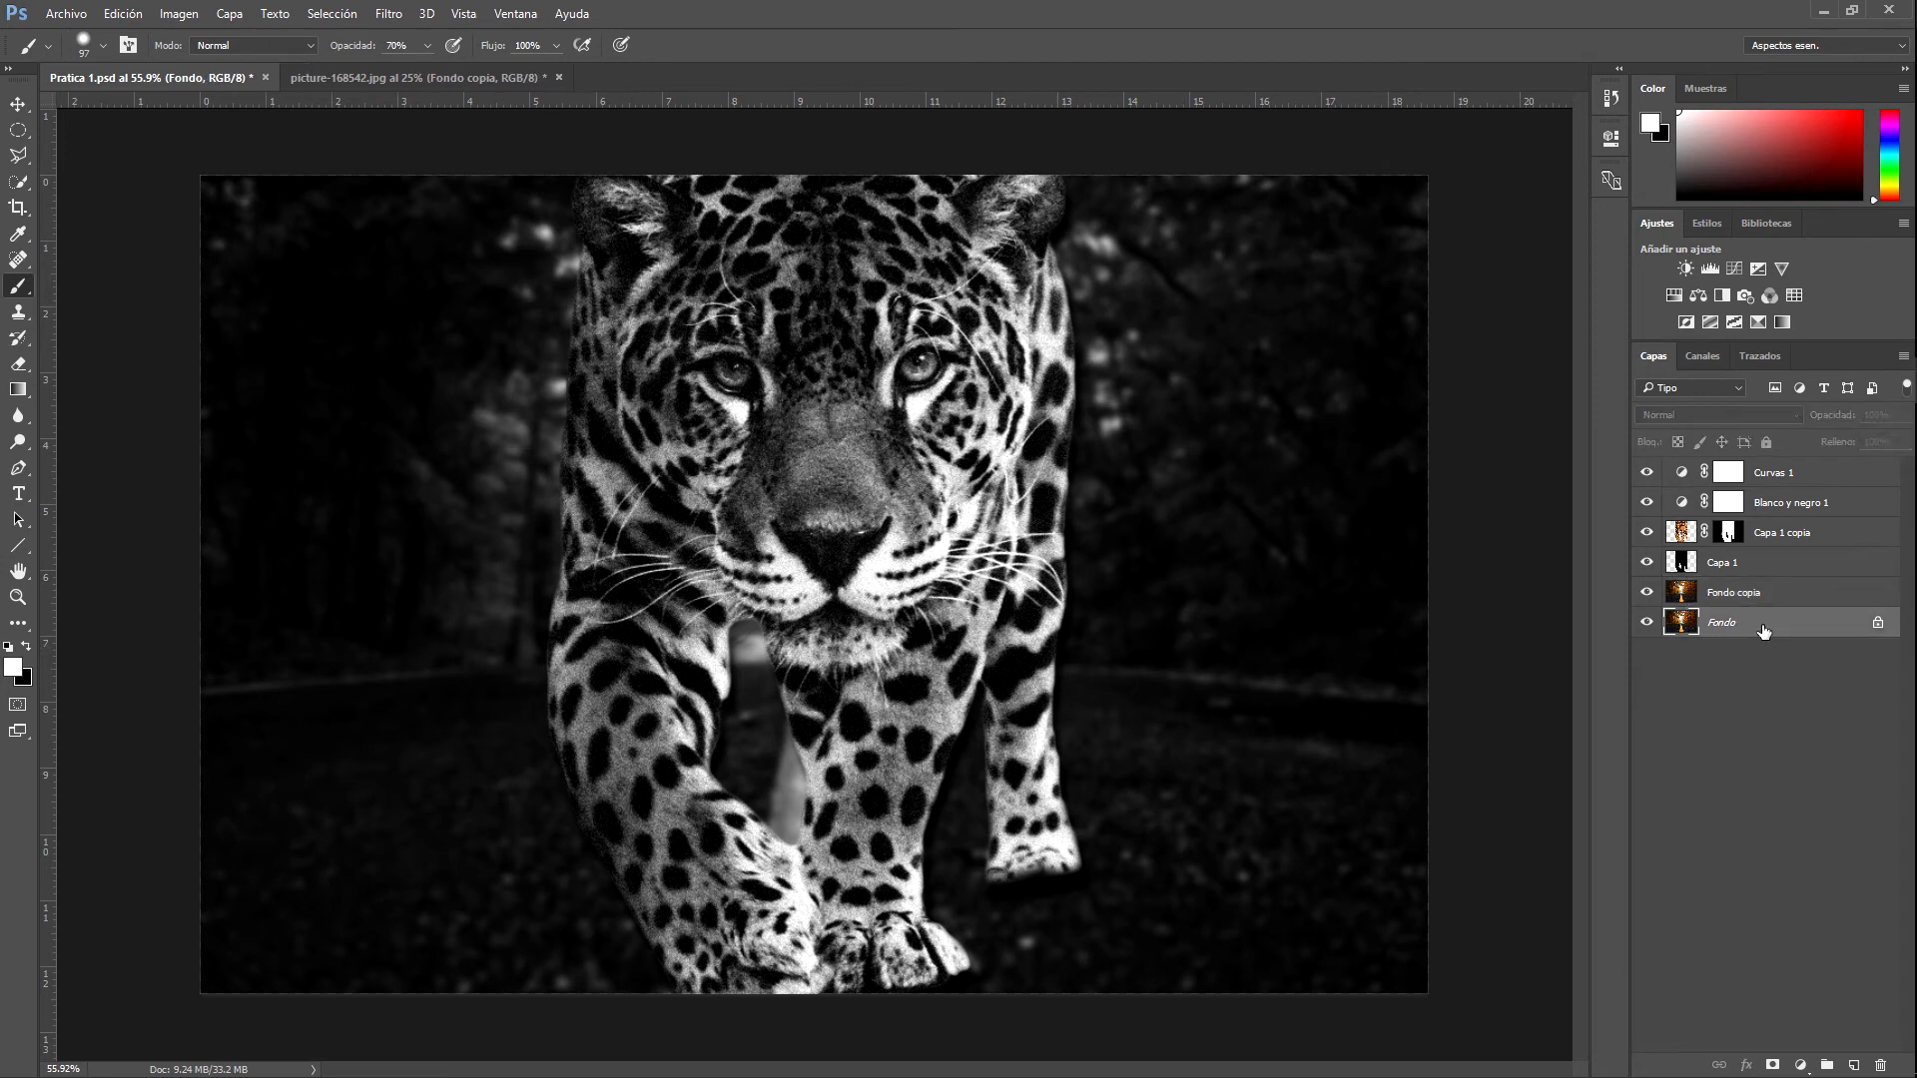
{"action": "left_click", "coordinate": [1768, 629], "text": "ctrl"}
{"action": "left_click", "coordinate": [1770, 629]}
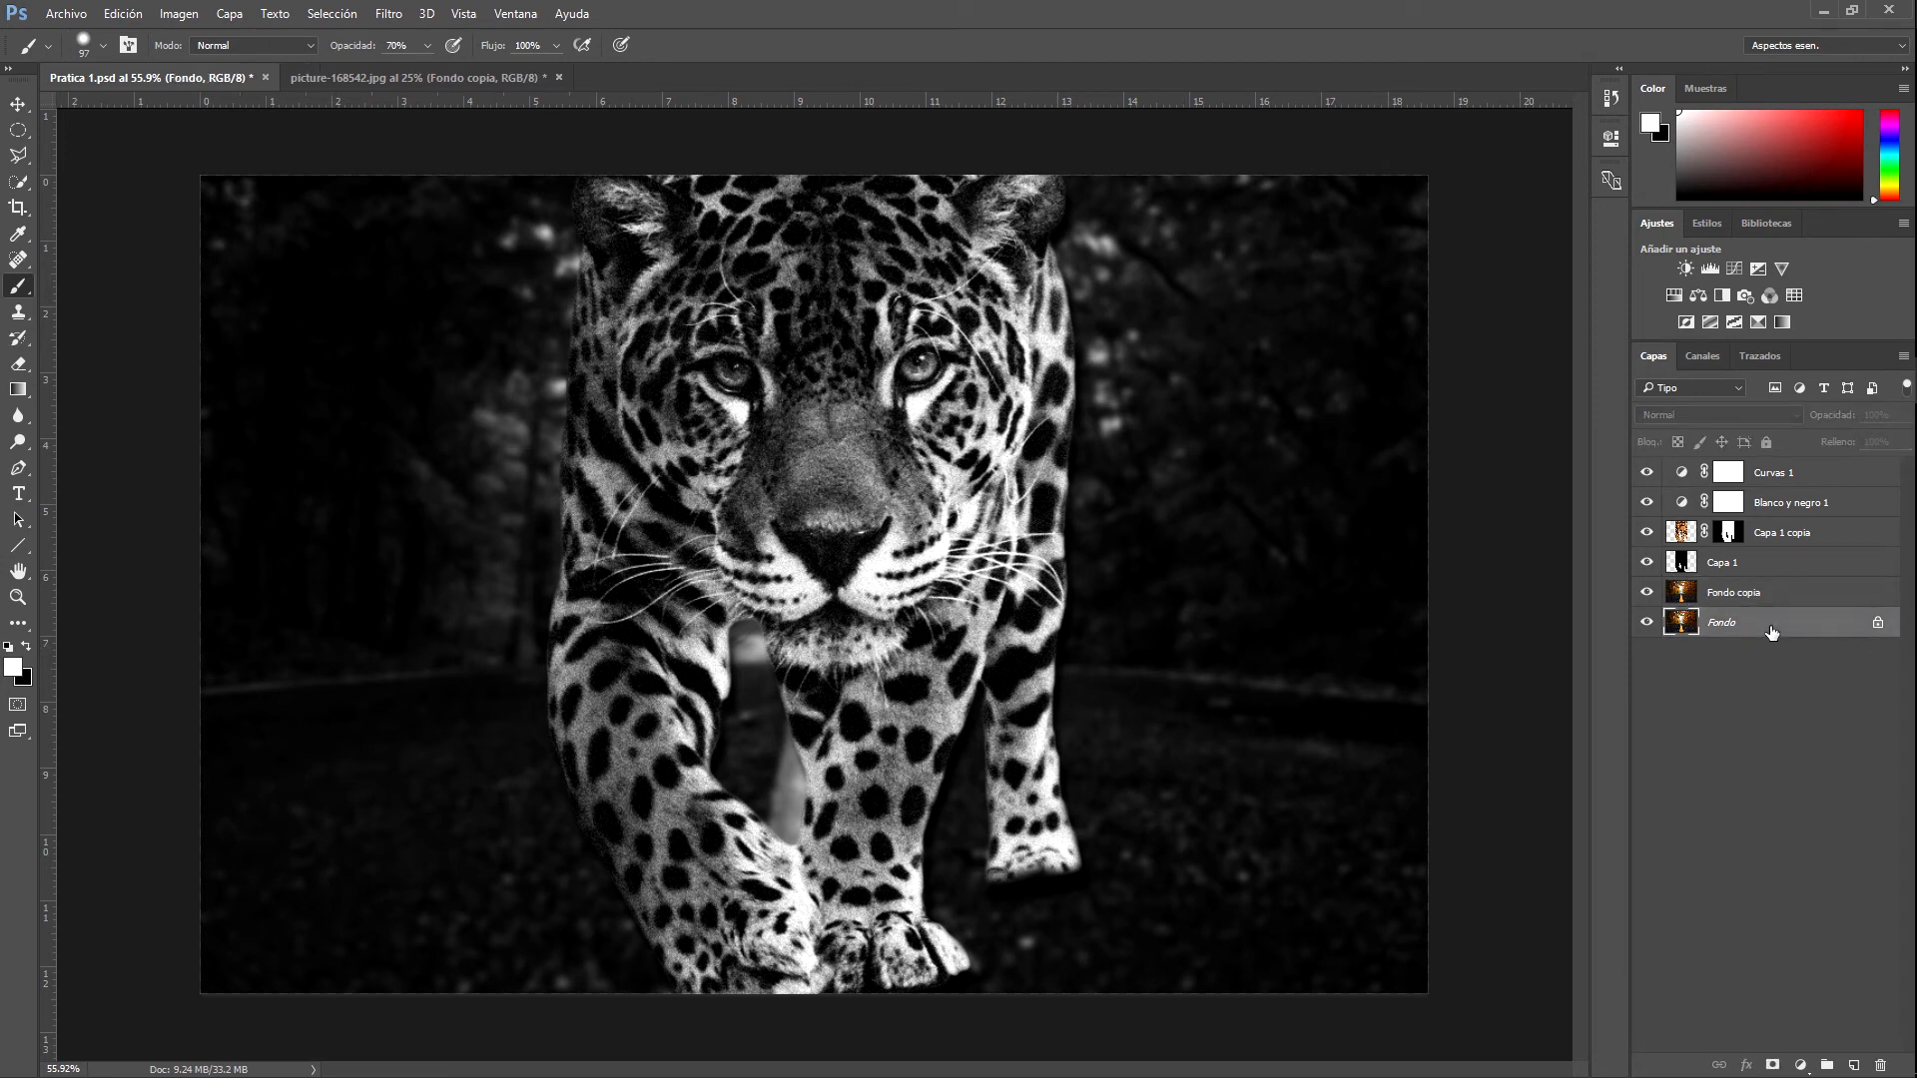
{"action": "left_click", "coordinate": [1774, 1067]}
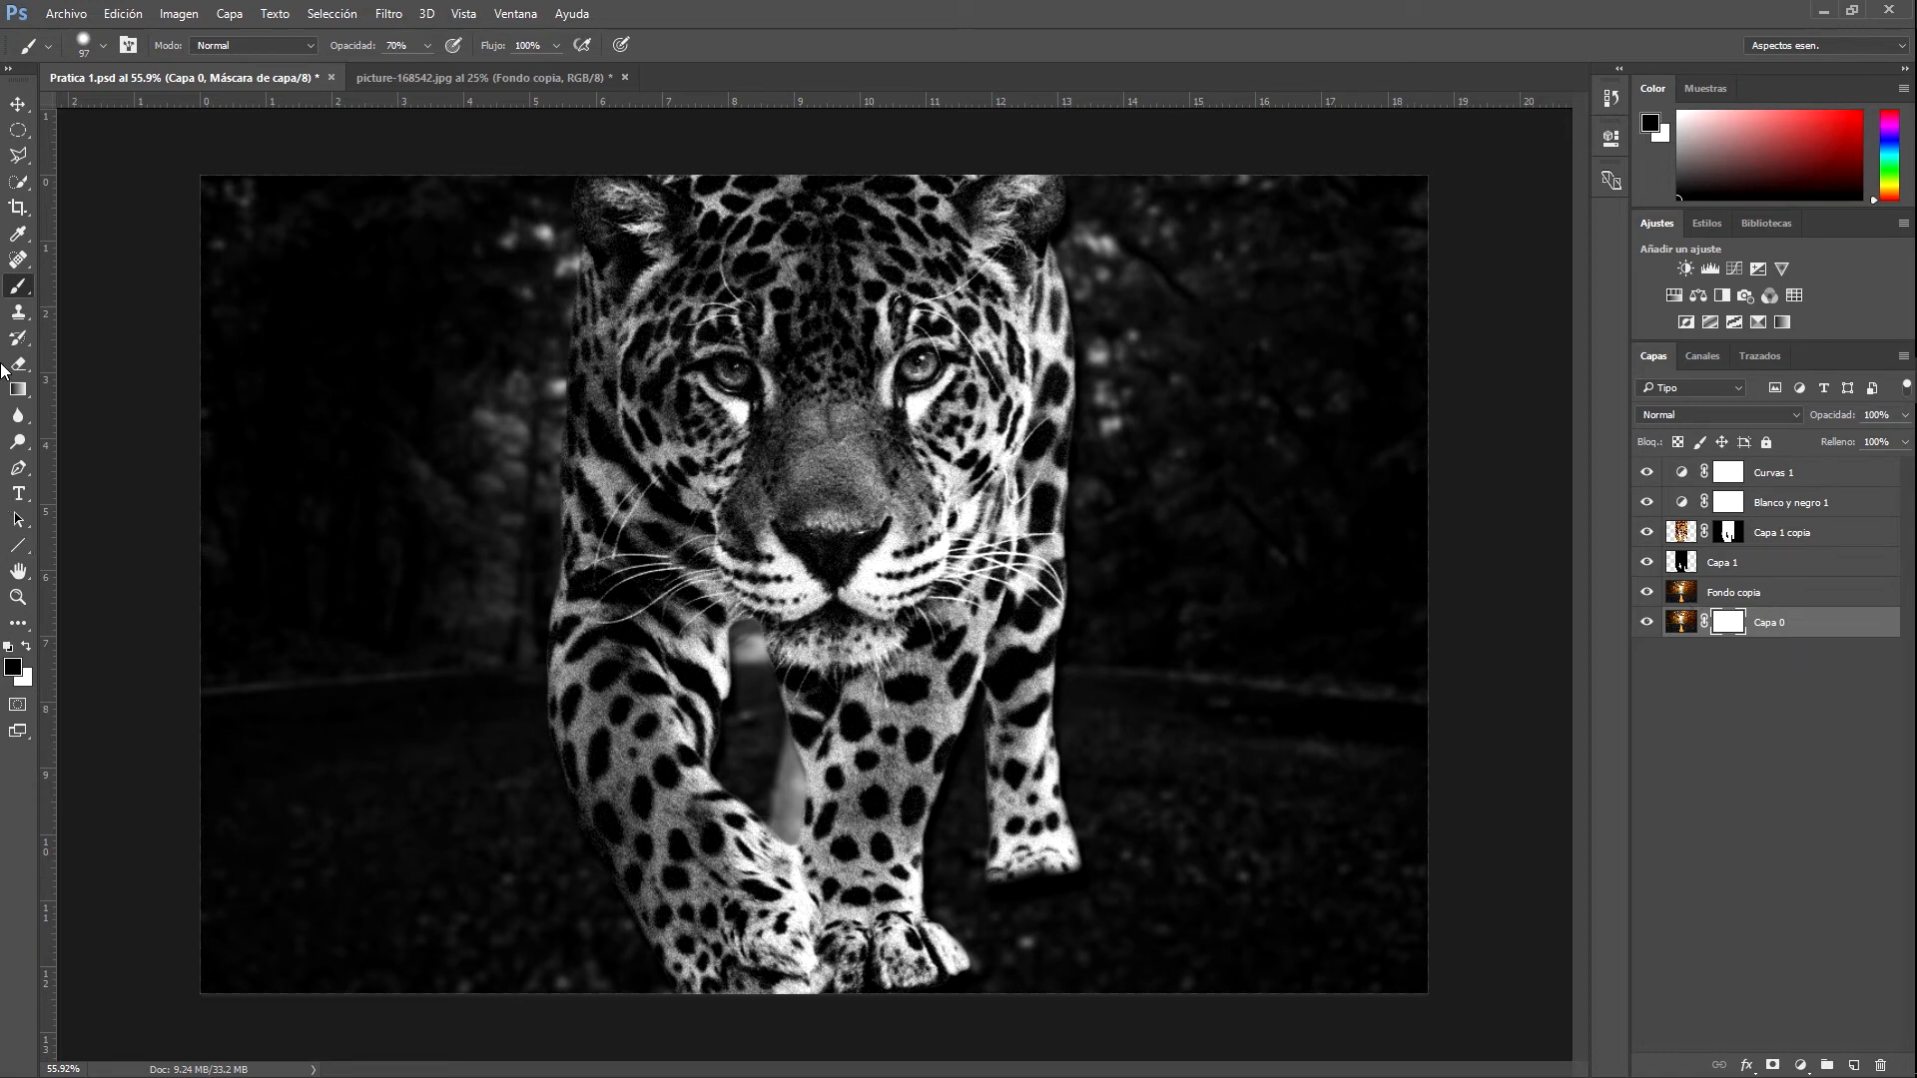
Choose the Gradient tool and set it to the foreground-to-background colour preset
{"action": "left_click", "coordinate": [18, 392]}
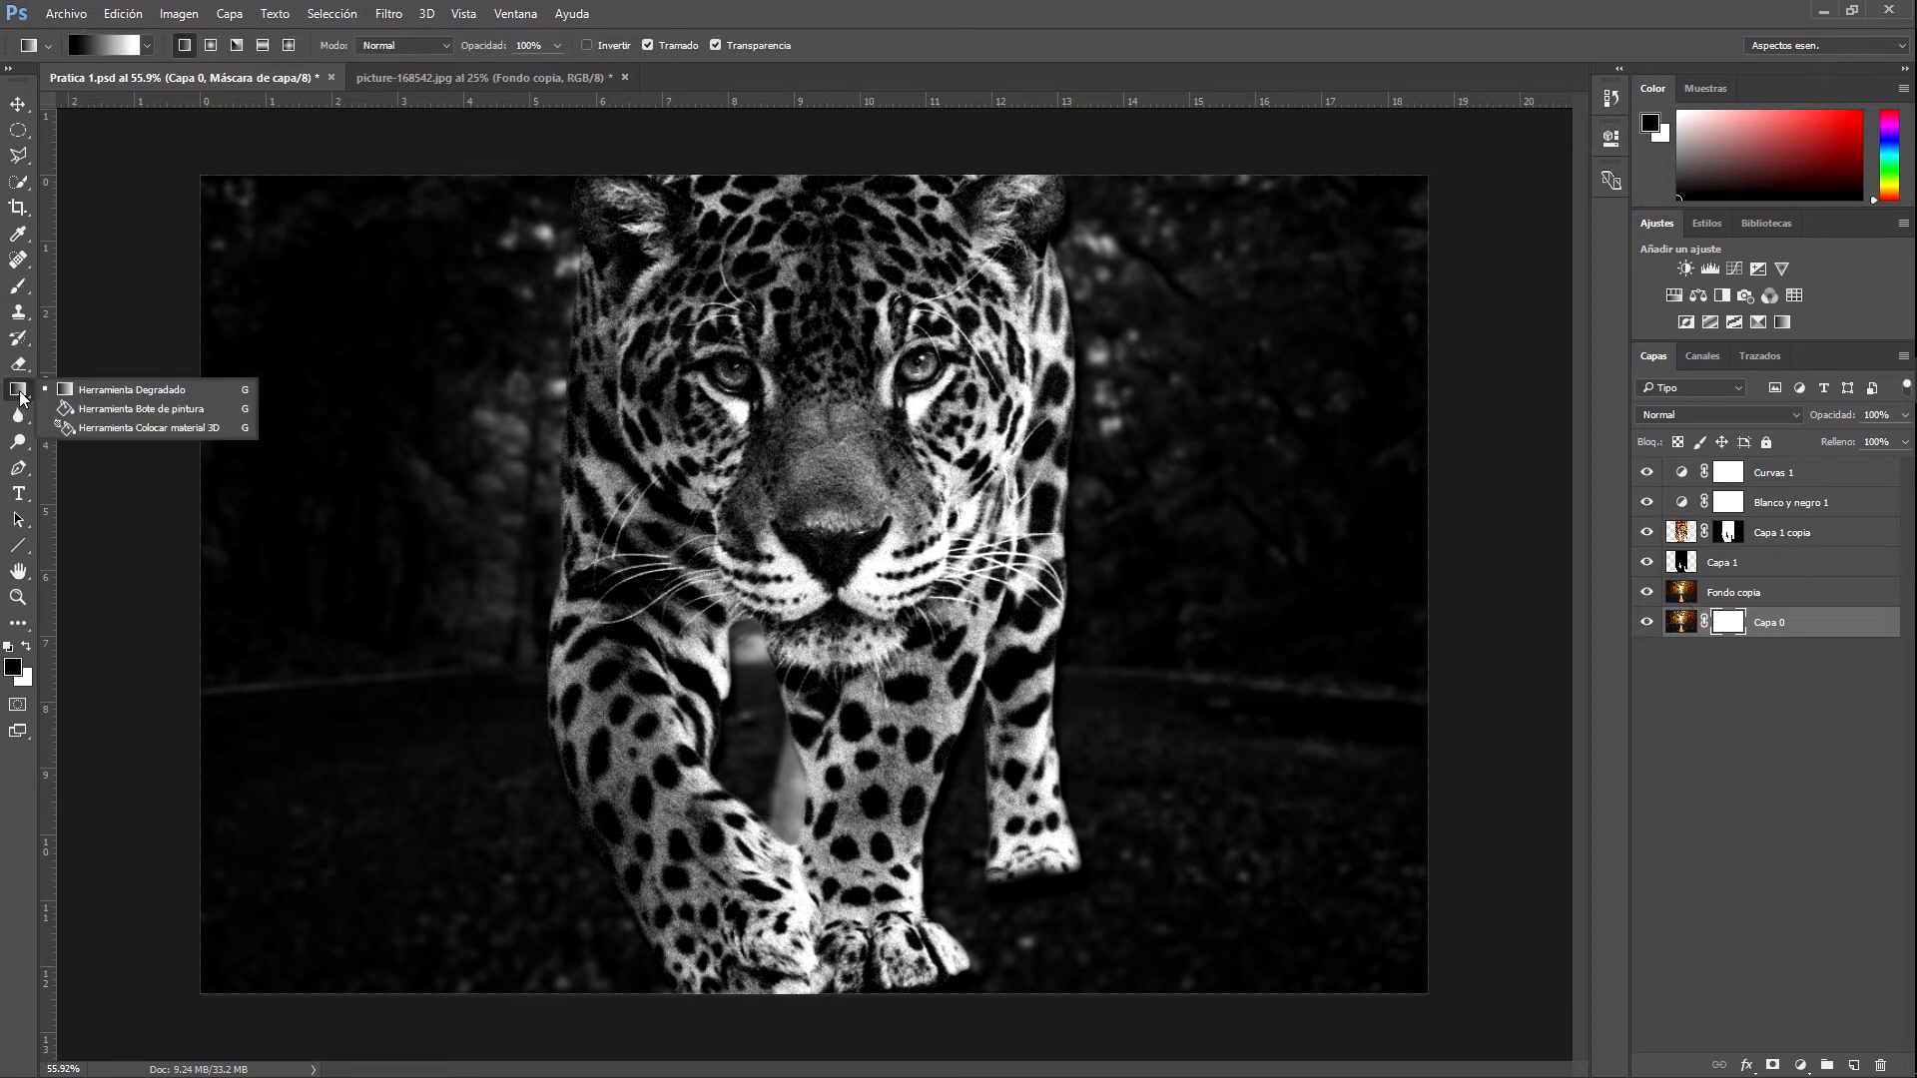
{"action": "left_click", "coordinate": [126, 388]}
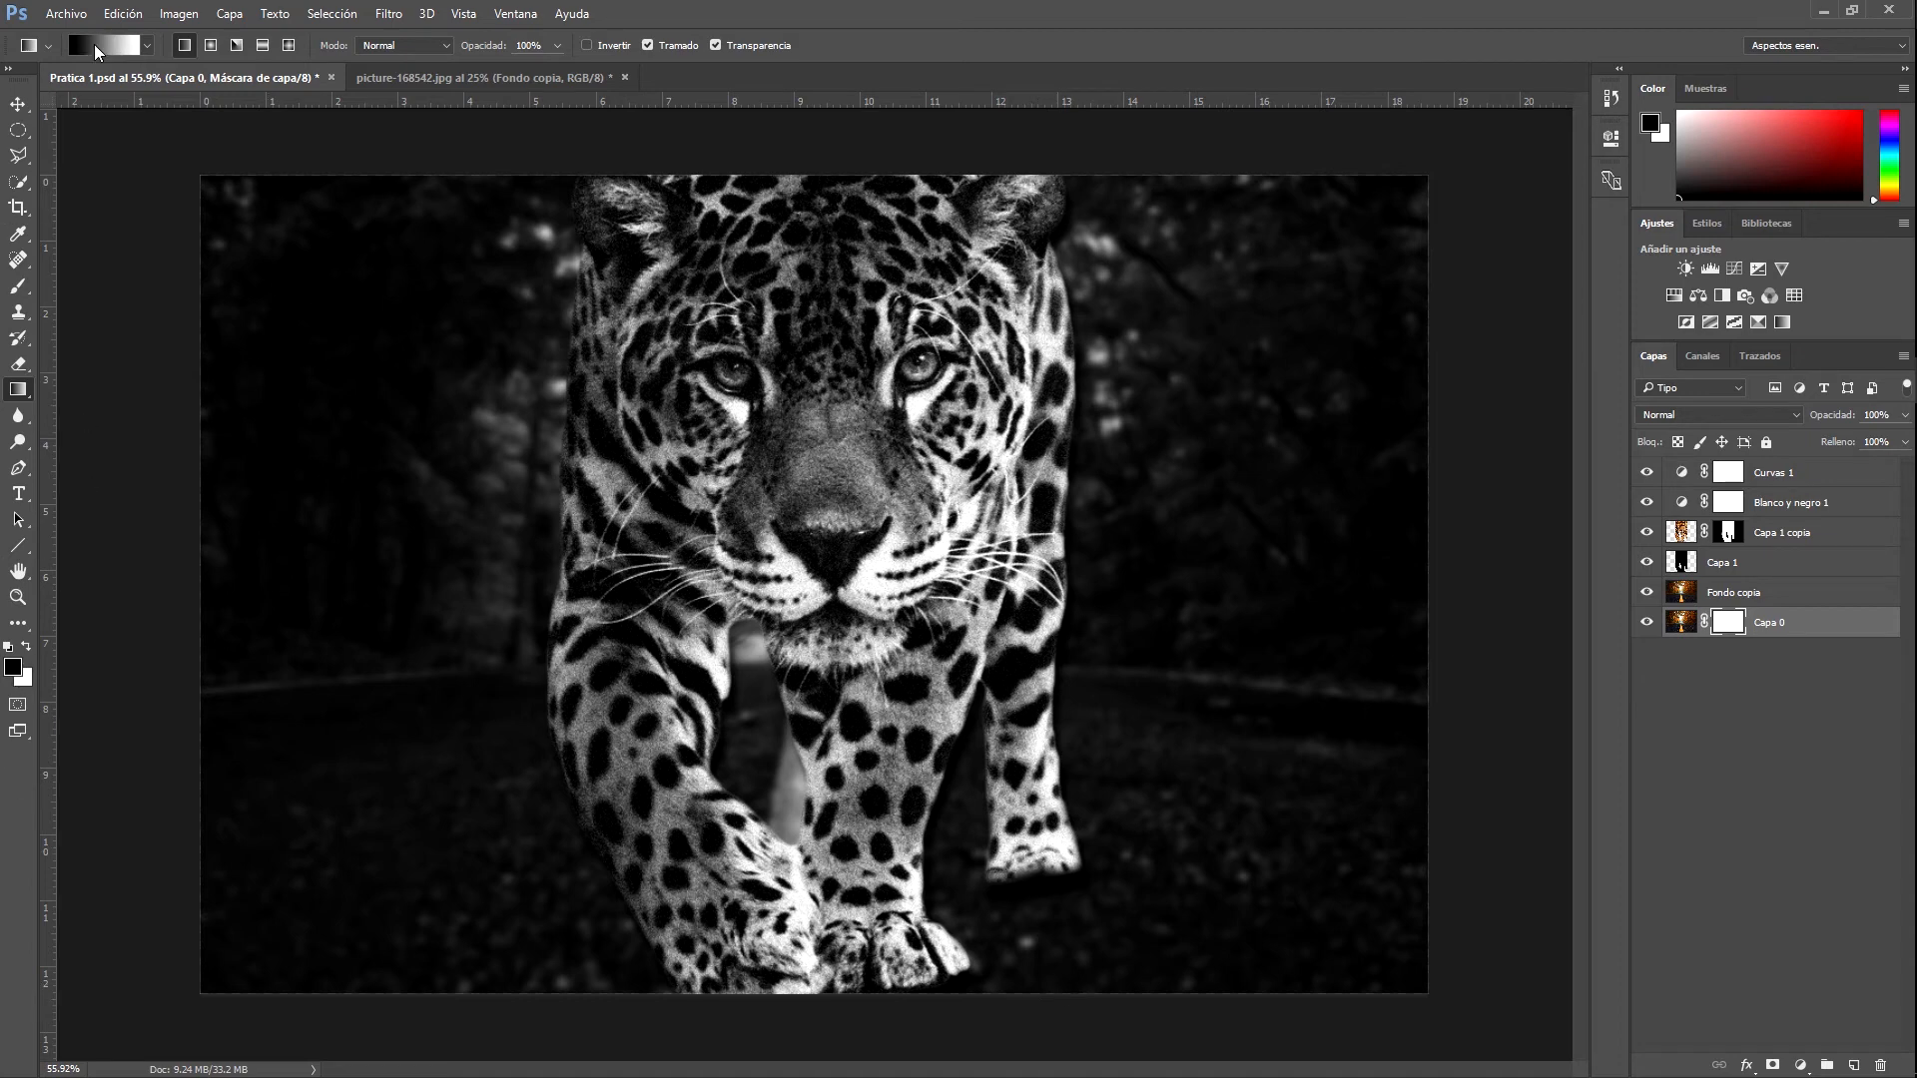
{"action": "left_click", "coordinate": [112, 52]}
{"action": "left_click", "coordinate": [1295, 237]}
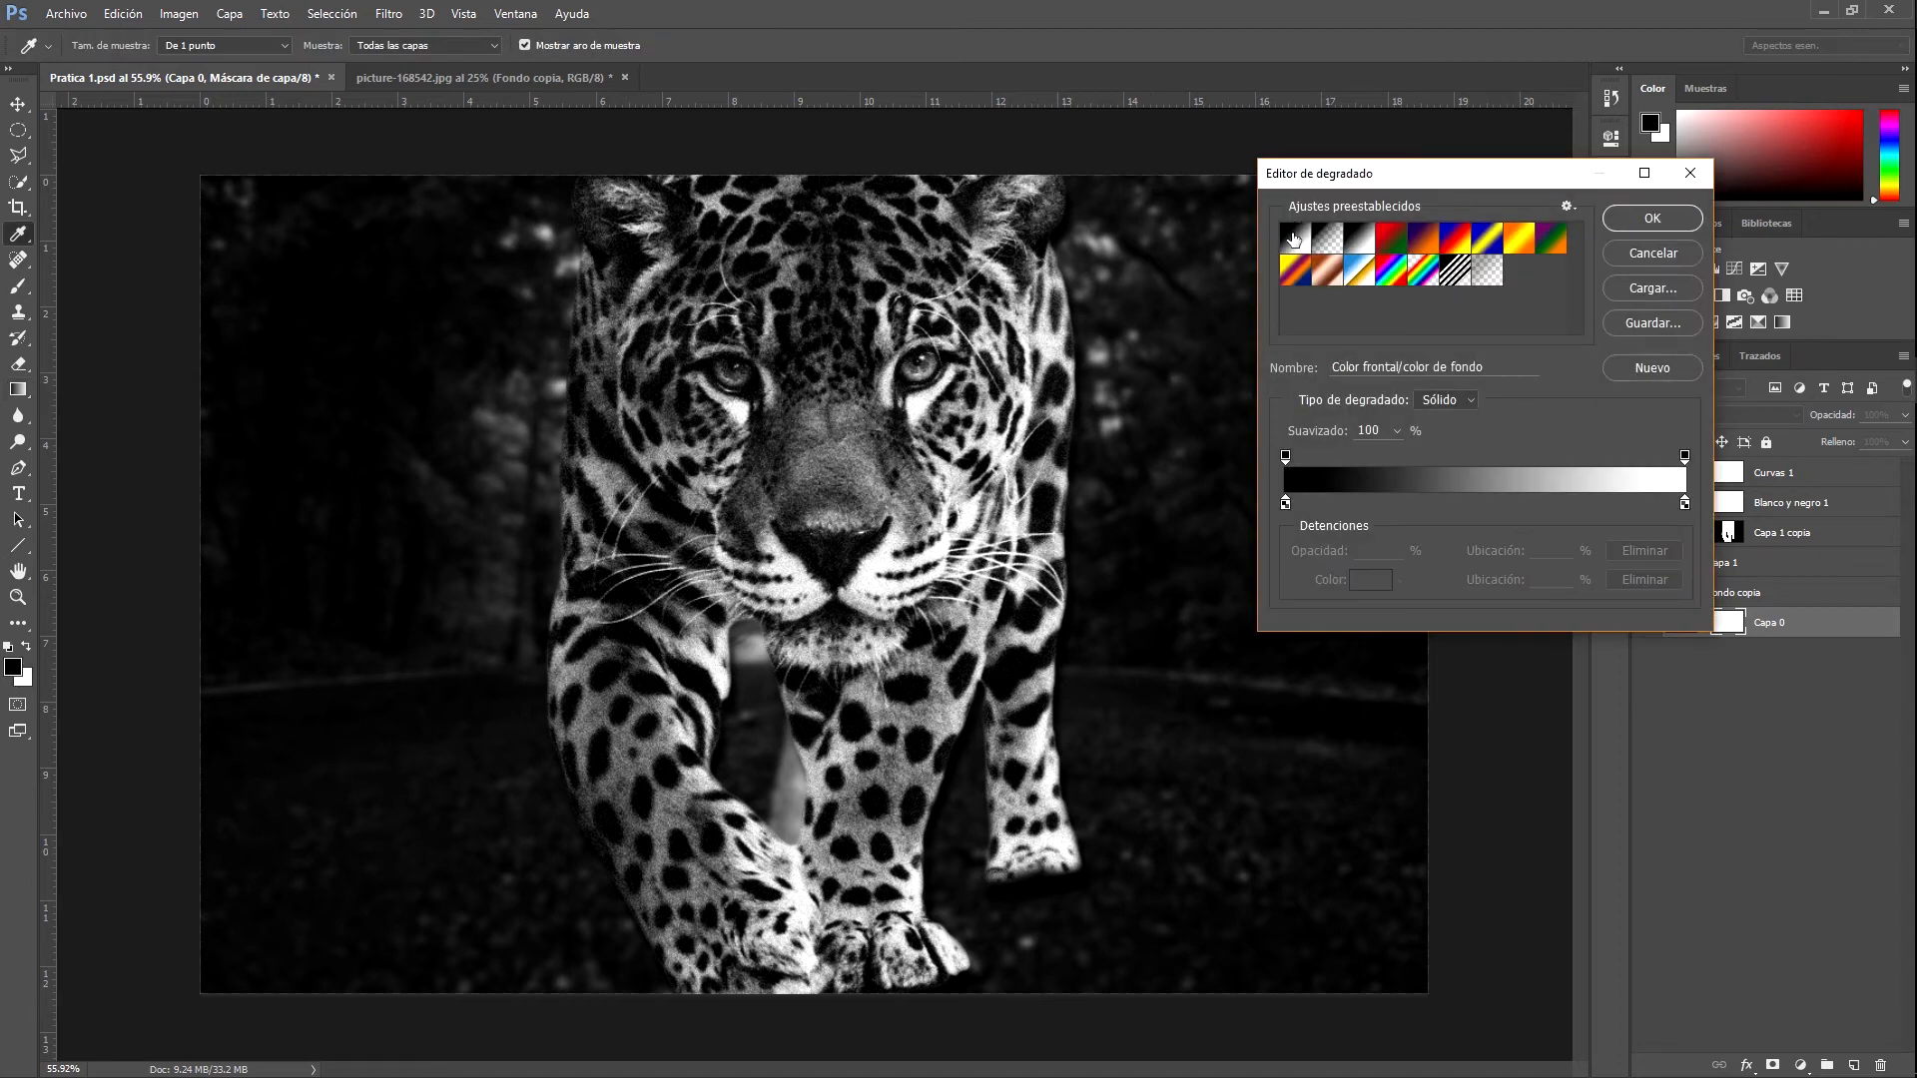
{"action": "left_click", "coordinate": [1653, 217]}
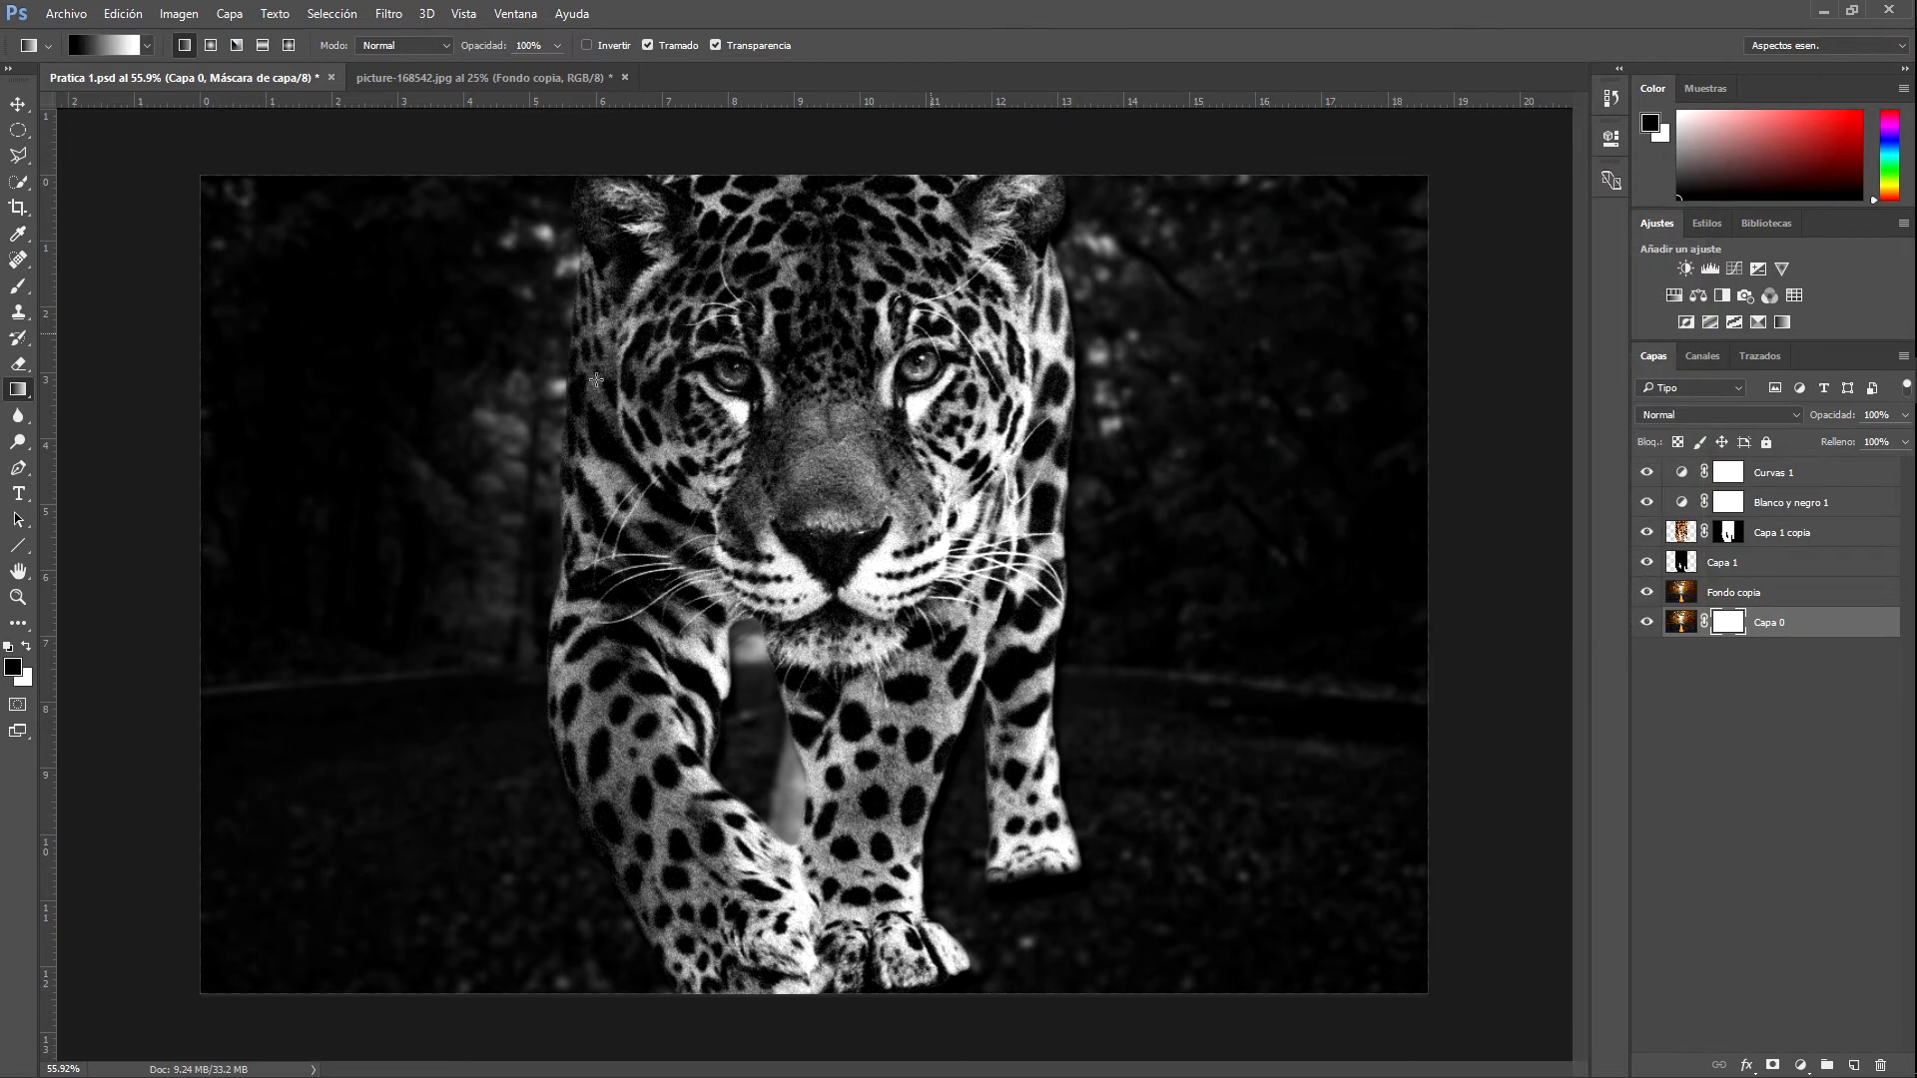
Add a layer mask to Fondo copia and delete the layer mask from Capa 0
{"action": "left_click", "coordinate": [1738, 593]}
{"action": "left_click", "coordinate": [1773, 1065]}
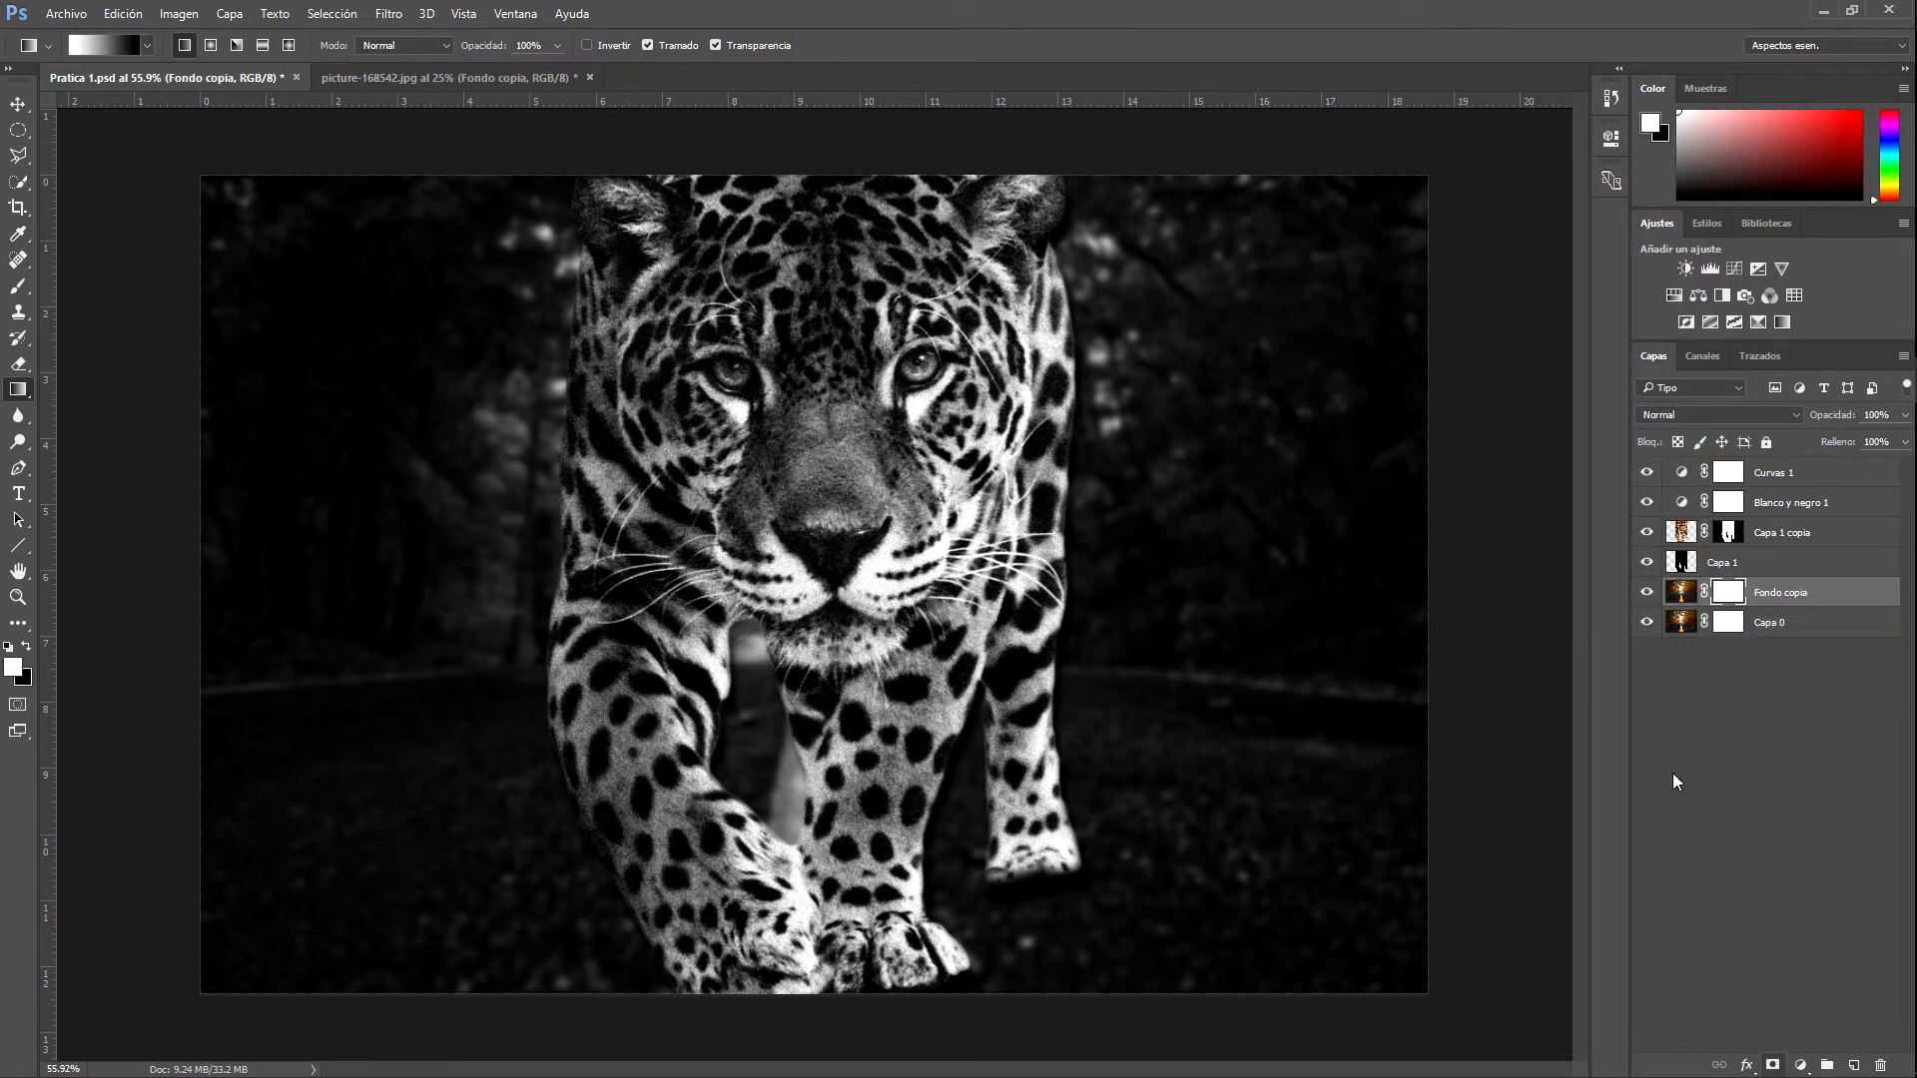
{"action": "left_click", "coordinate": [1729, 623]}
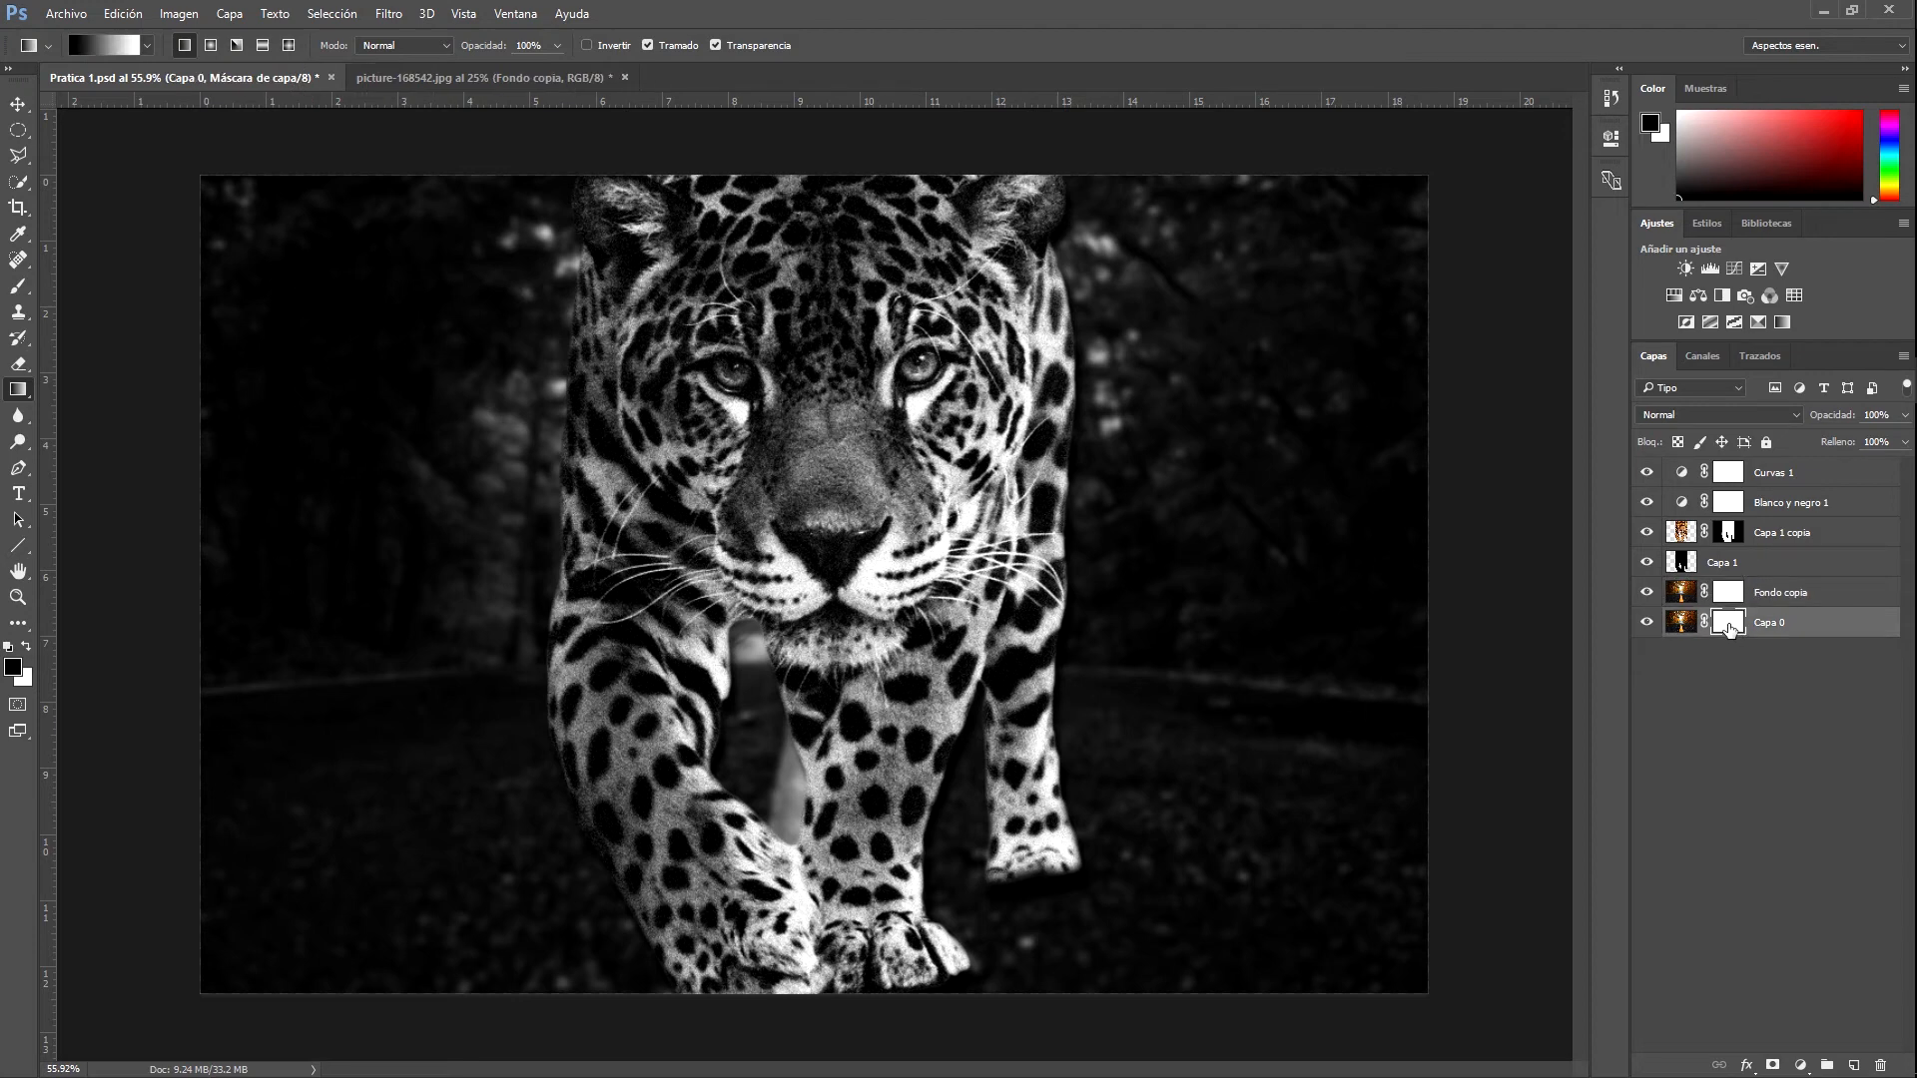
{"action": "right_click", "coordinate": [1730, 626]}
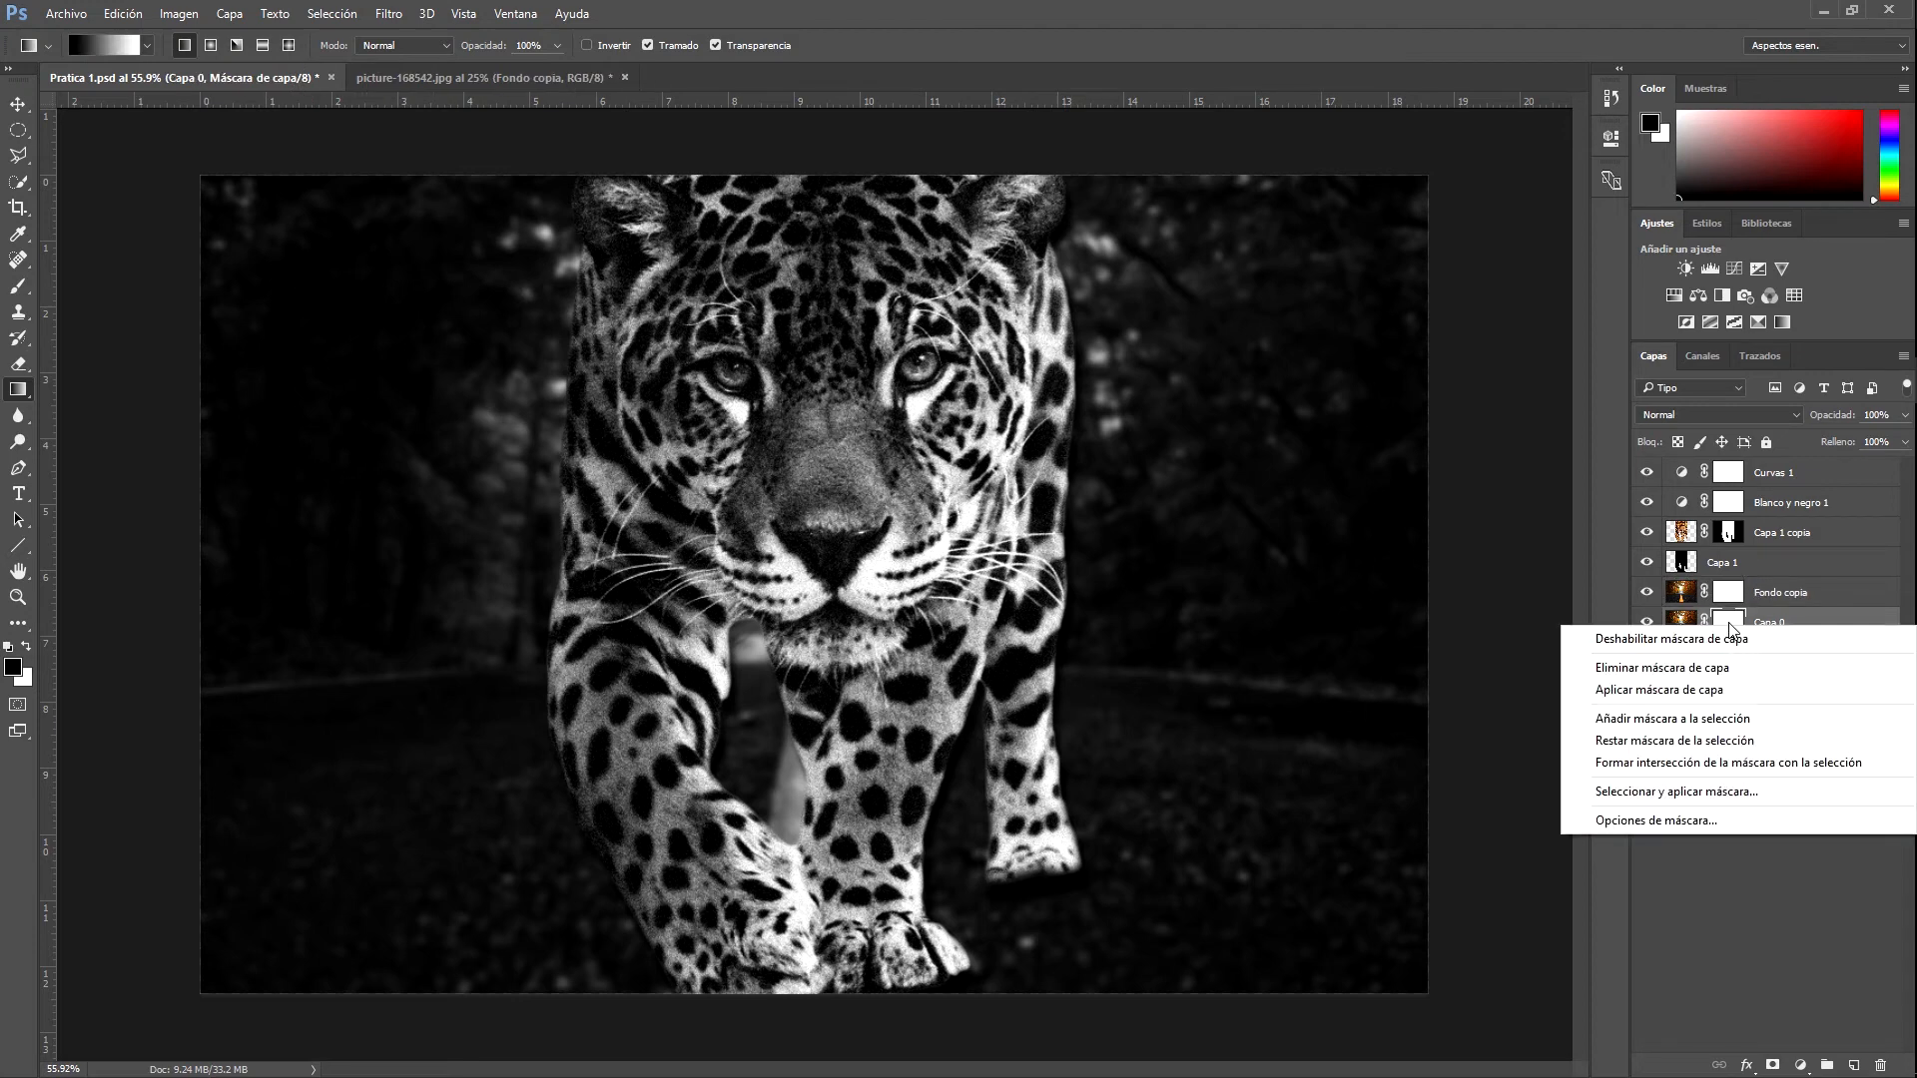
{"action": "left_click", "coordinate": [1673, 668]}
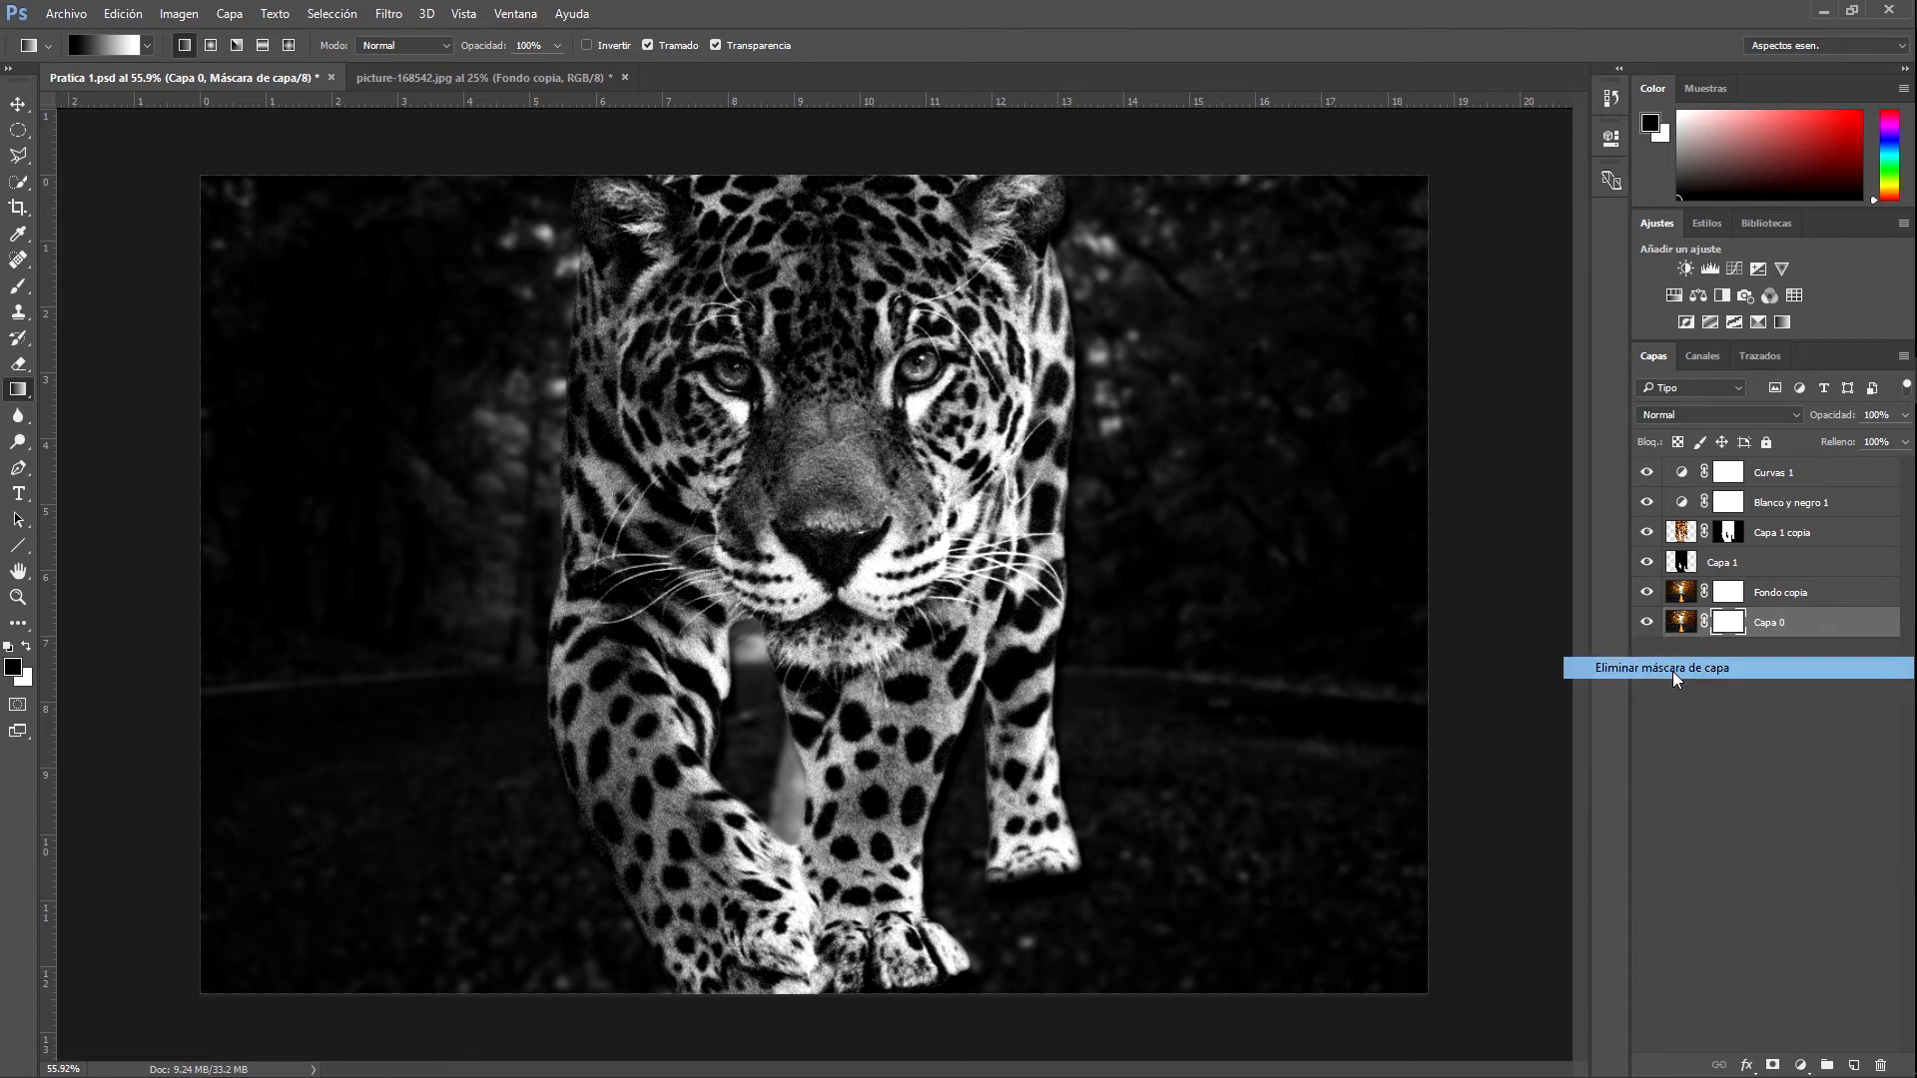
Apply a vertical black-to-white gradient to Fondo copia's mask, from below the image up to the road's horizon, hiding the blur in the foreground
{"action": "left_click", "coordinate": [1731, 594]}
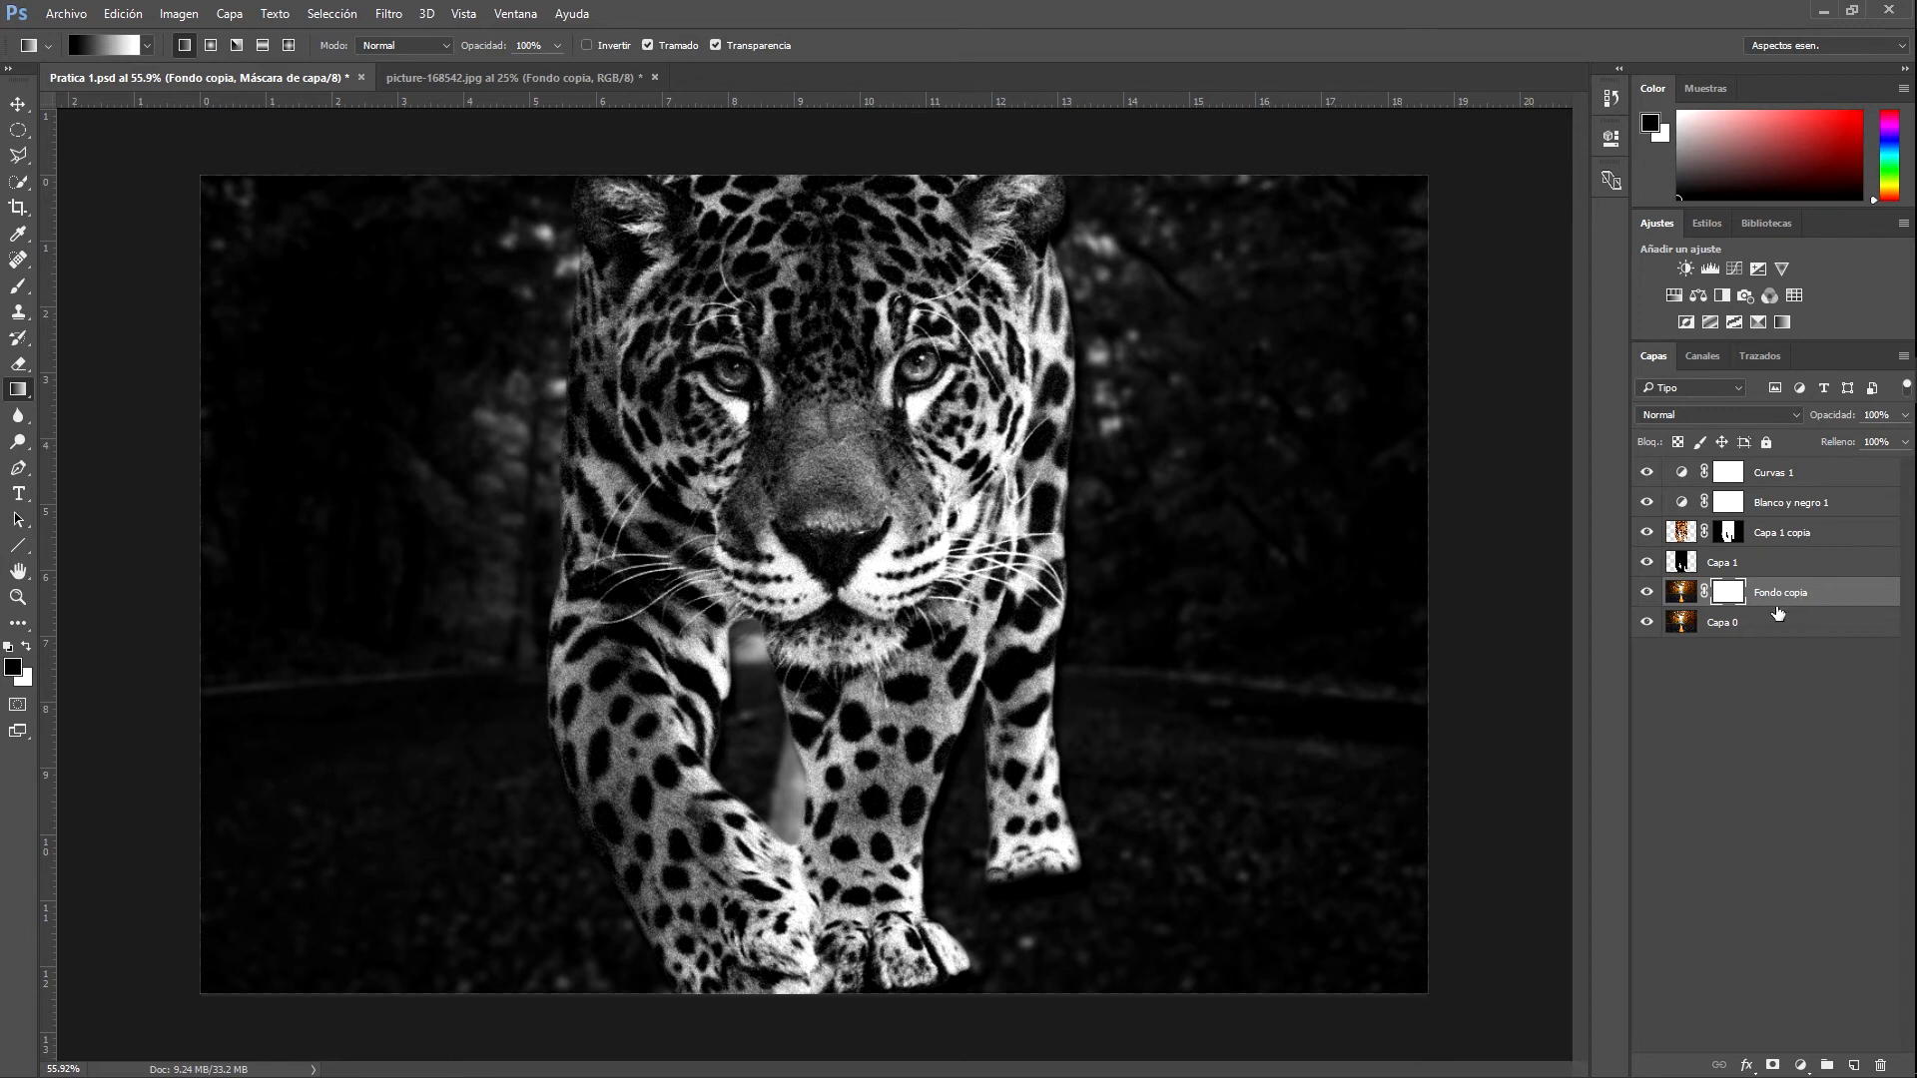
{"action": "left_click_drag", "start_coordinate": [1197, 1034], "coordinate": [1196, 611]}
Duplicate Capa 1 copia and apply a Gaussian blur with a 5-pixel radius to the duplicate's image
{"action": "left_click", "coordinate": [1681, 532]}
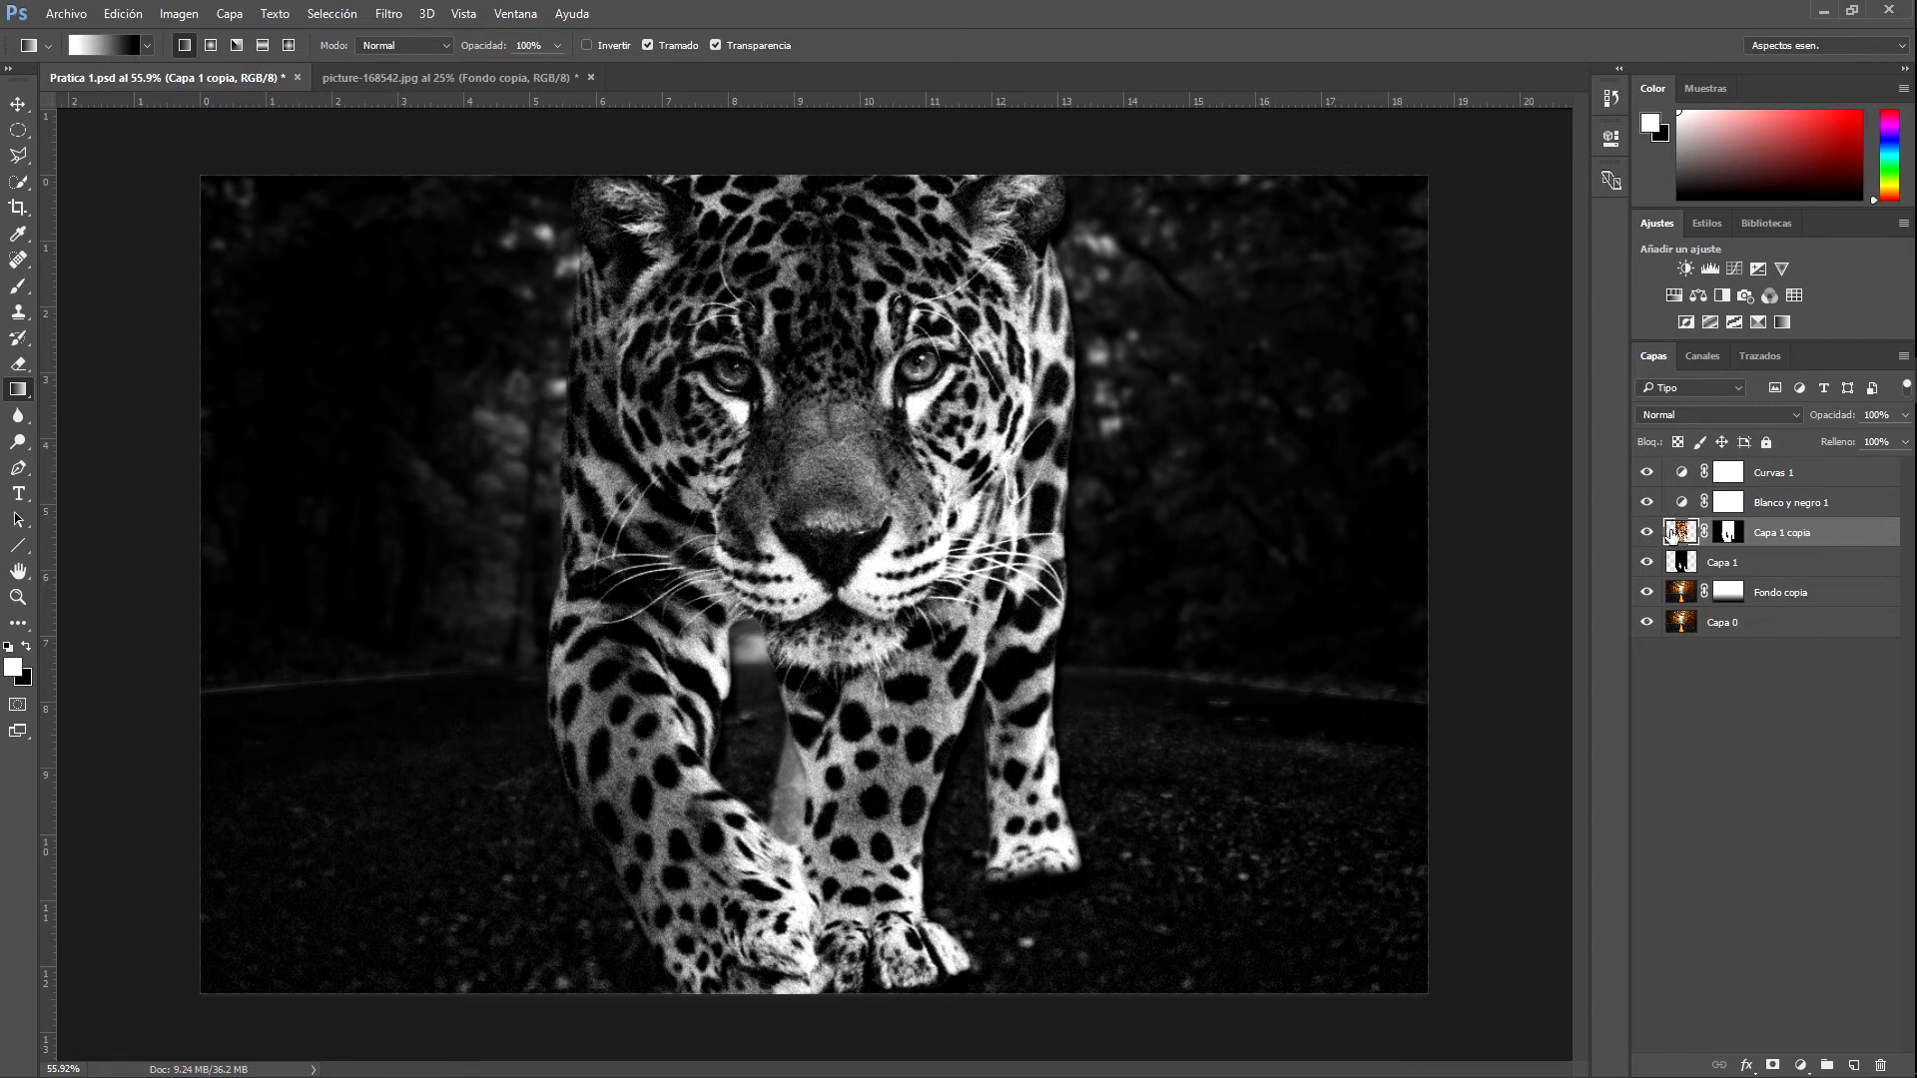
{"action": "key", "text": "ctrl+j"}
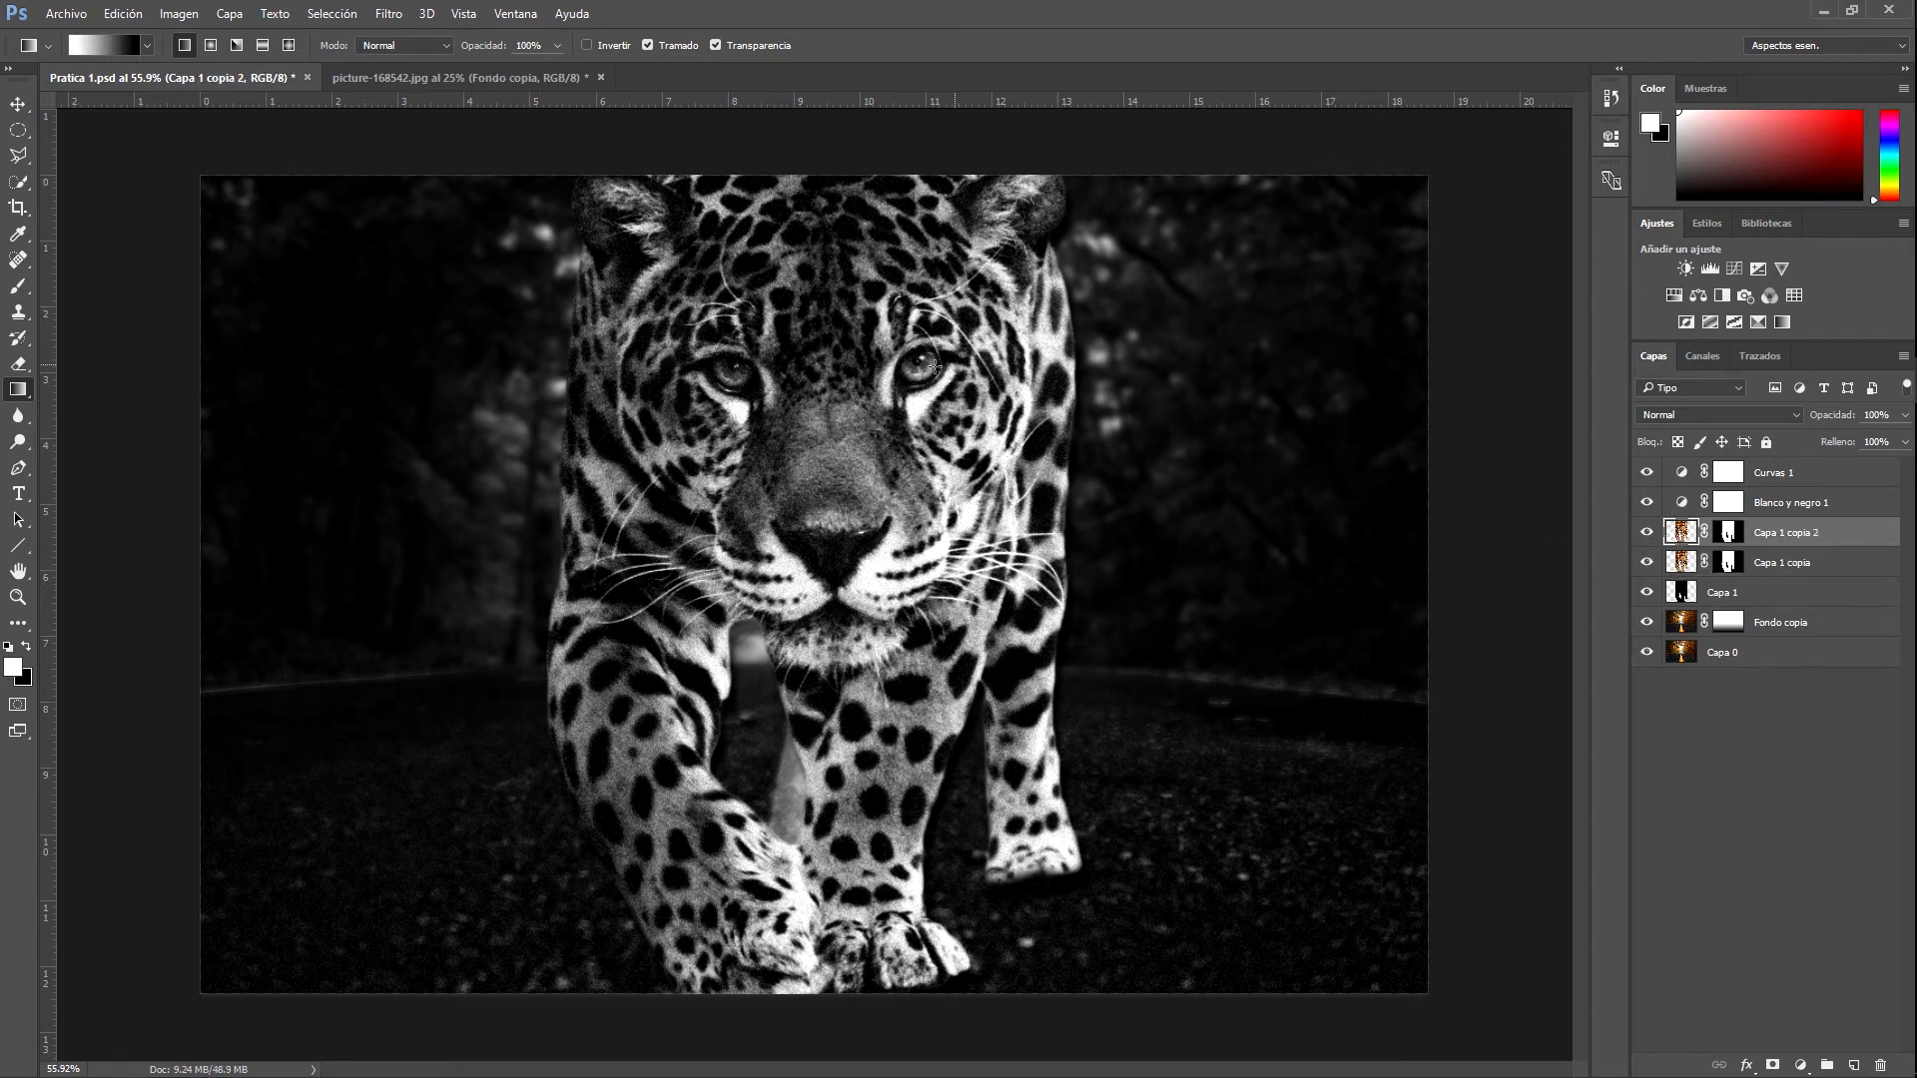
{"action": "left_click", "coordinate": [388, 14]}
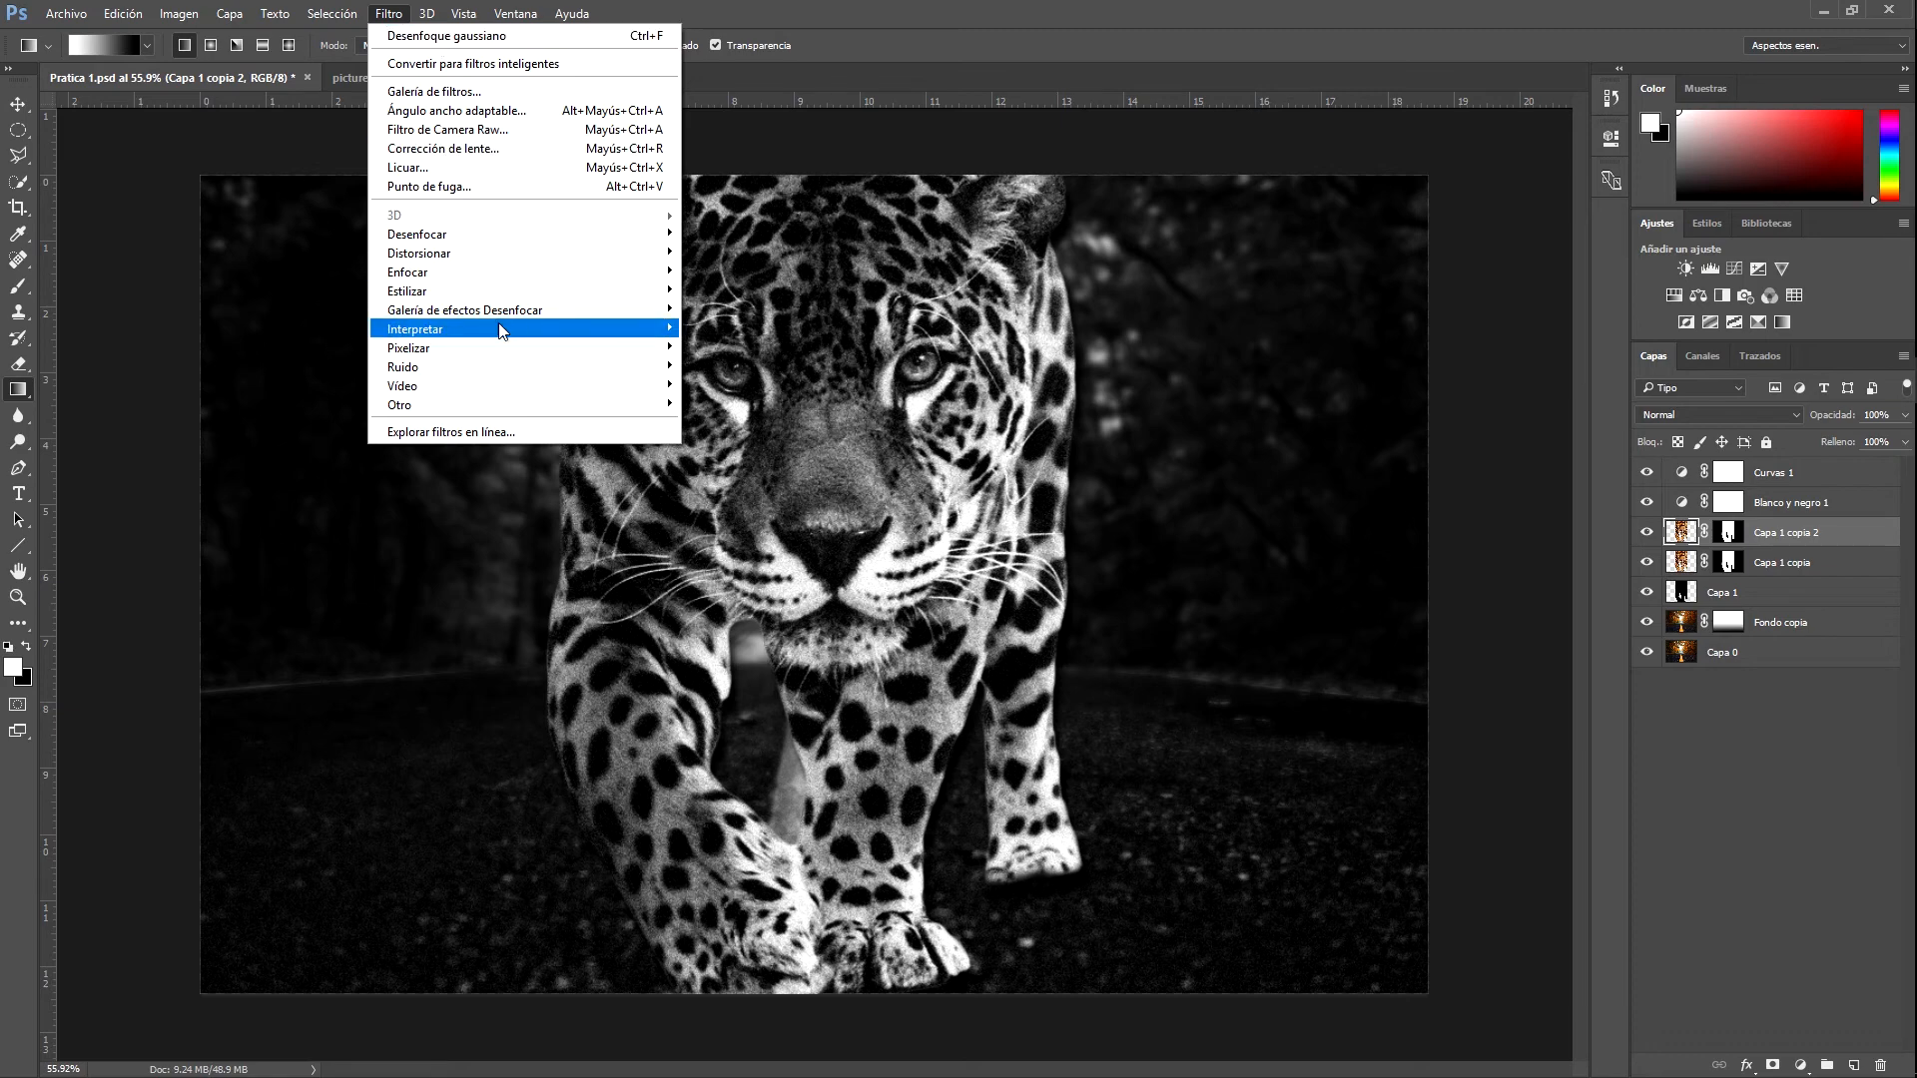
{"action": "mouse_move", "coordinate": [504, 236]}
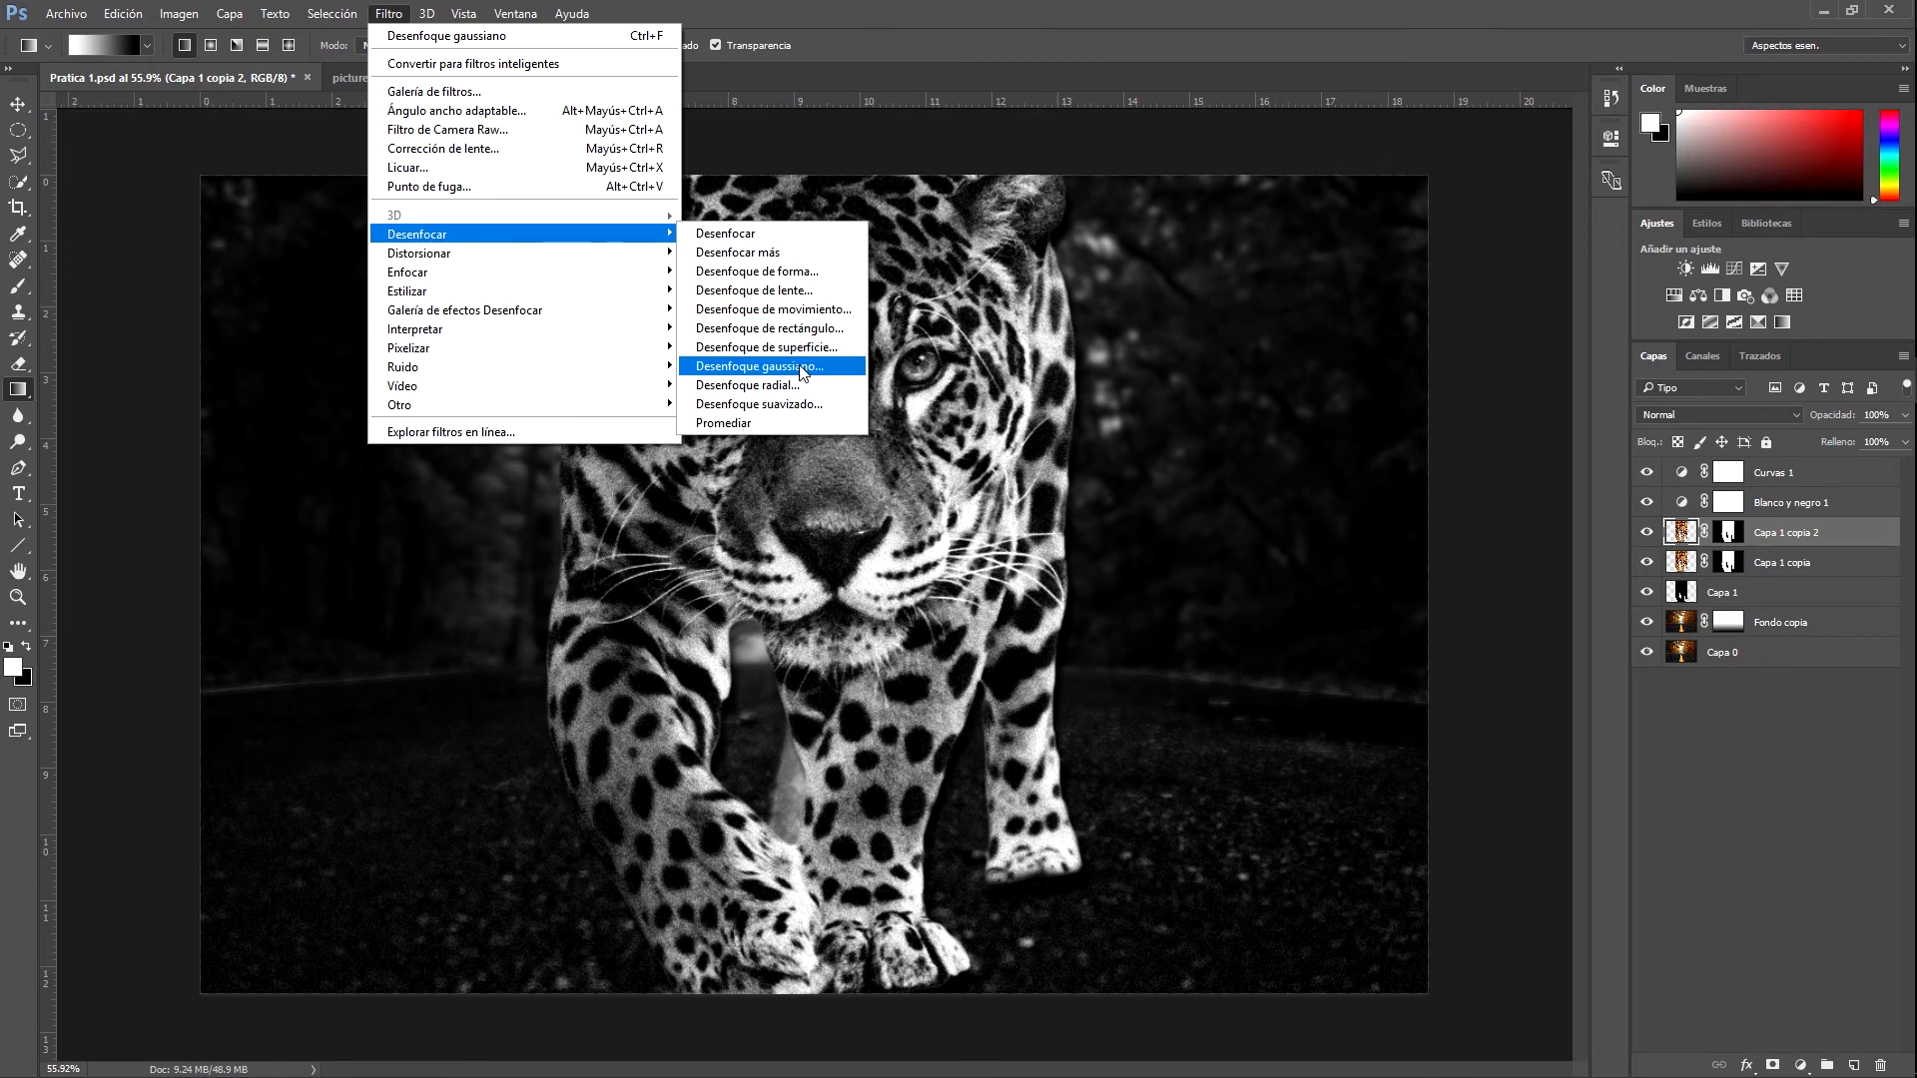
{"action": "left_click", "coordinate": [759, 367]}
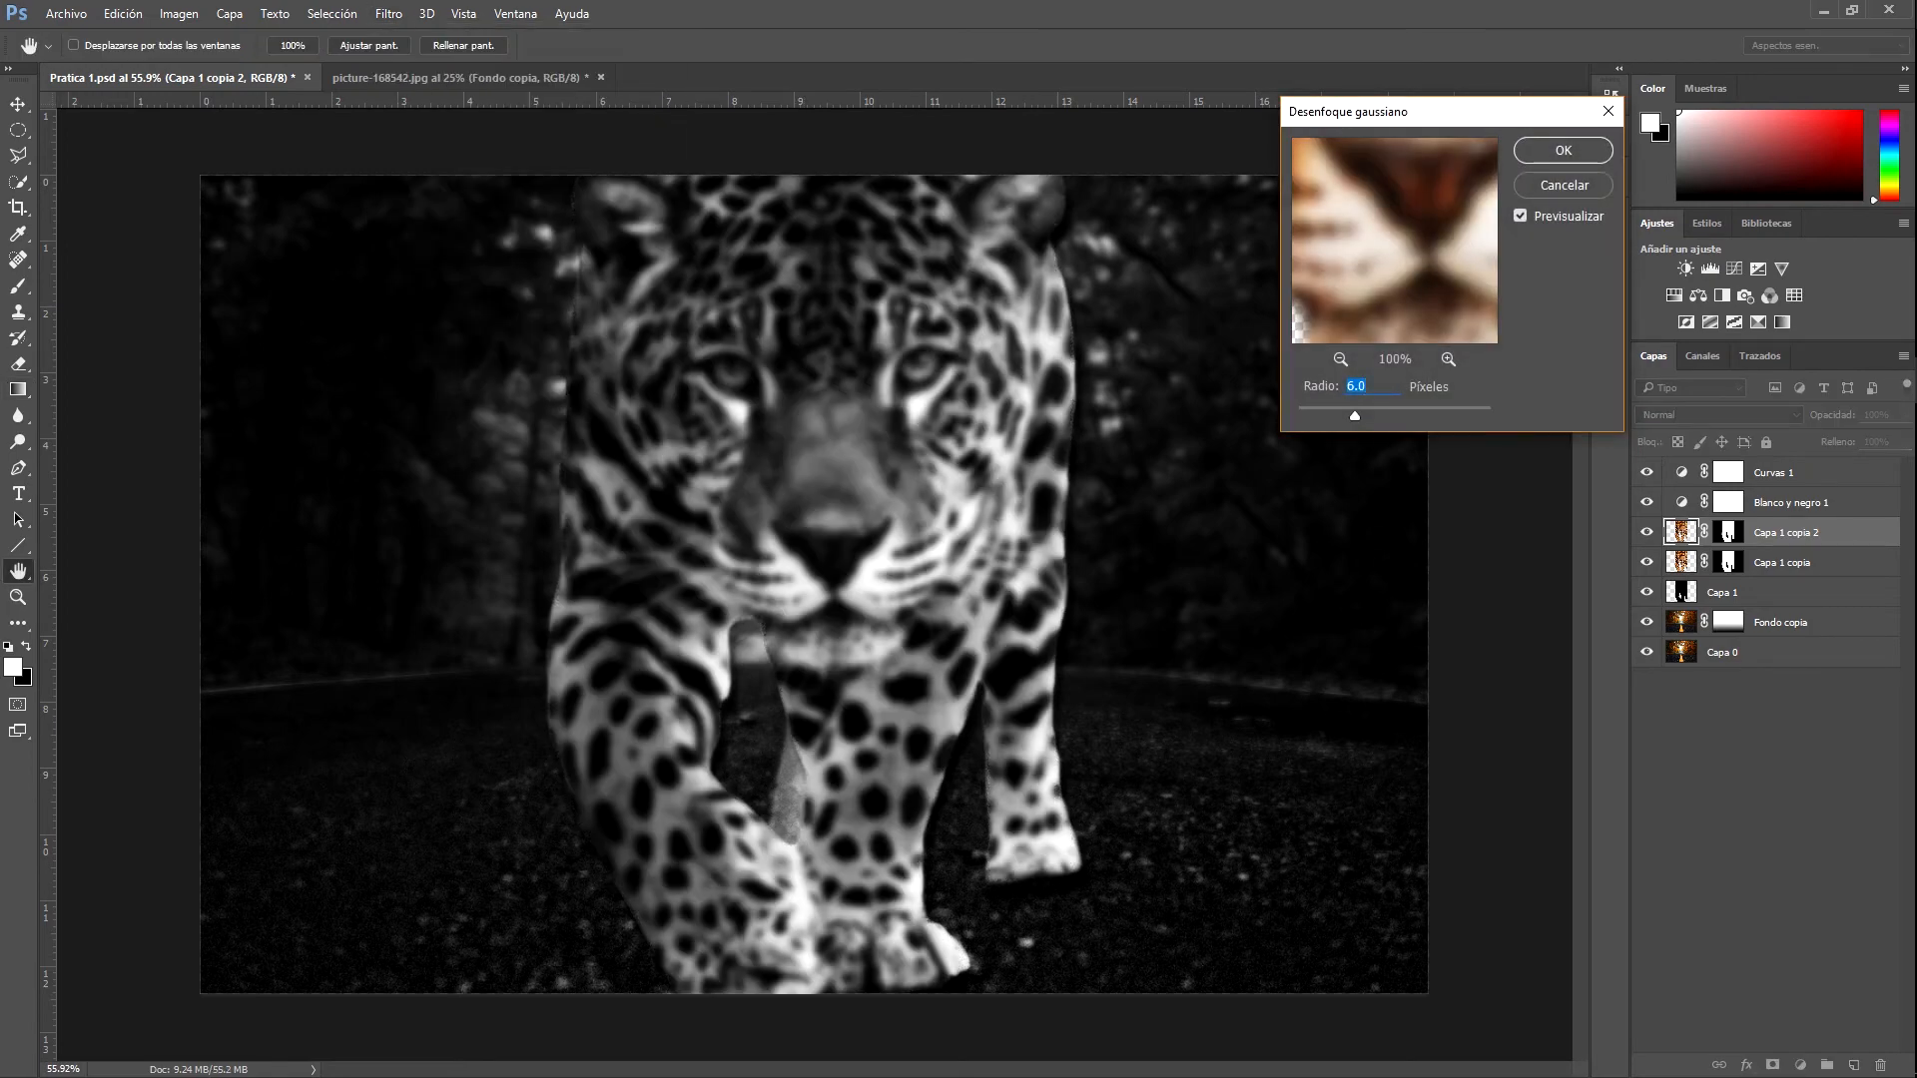
{"action": "type", "text": "5"}
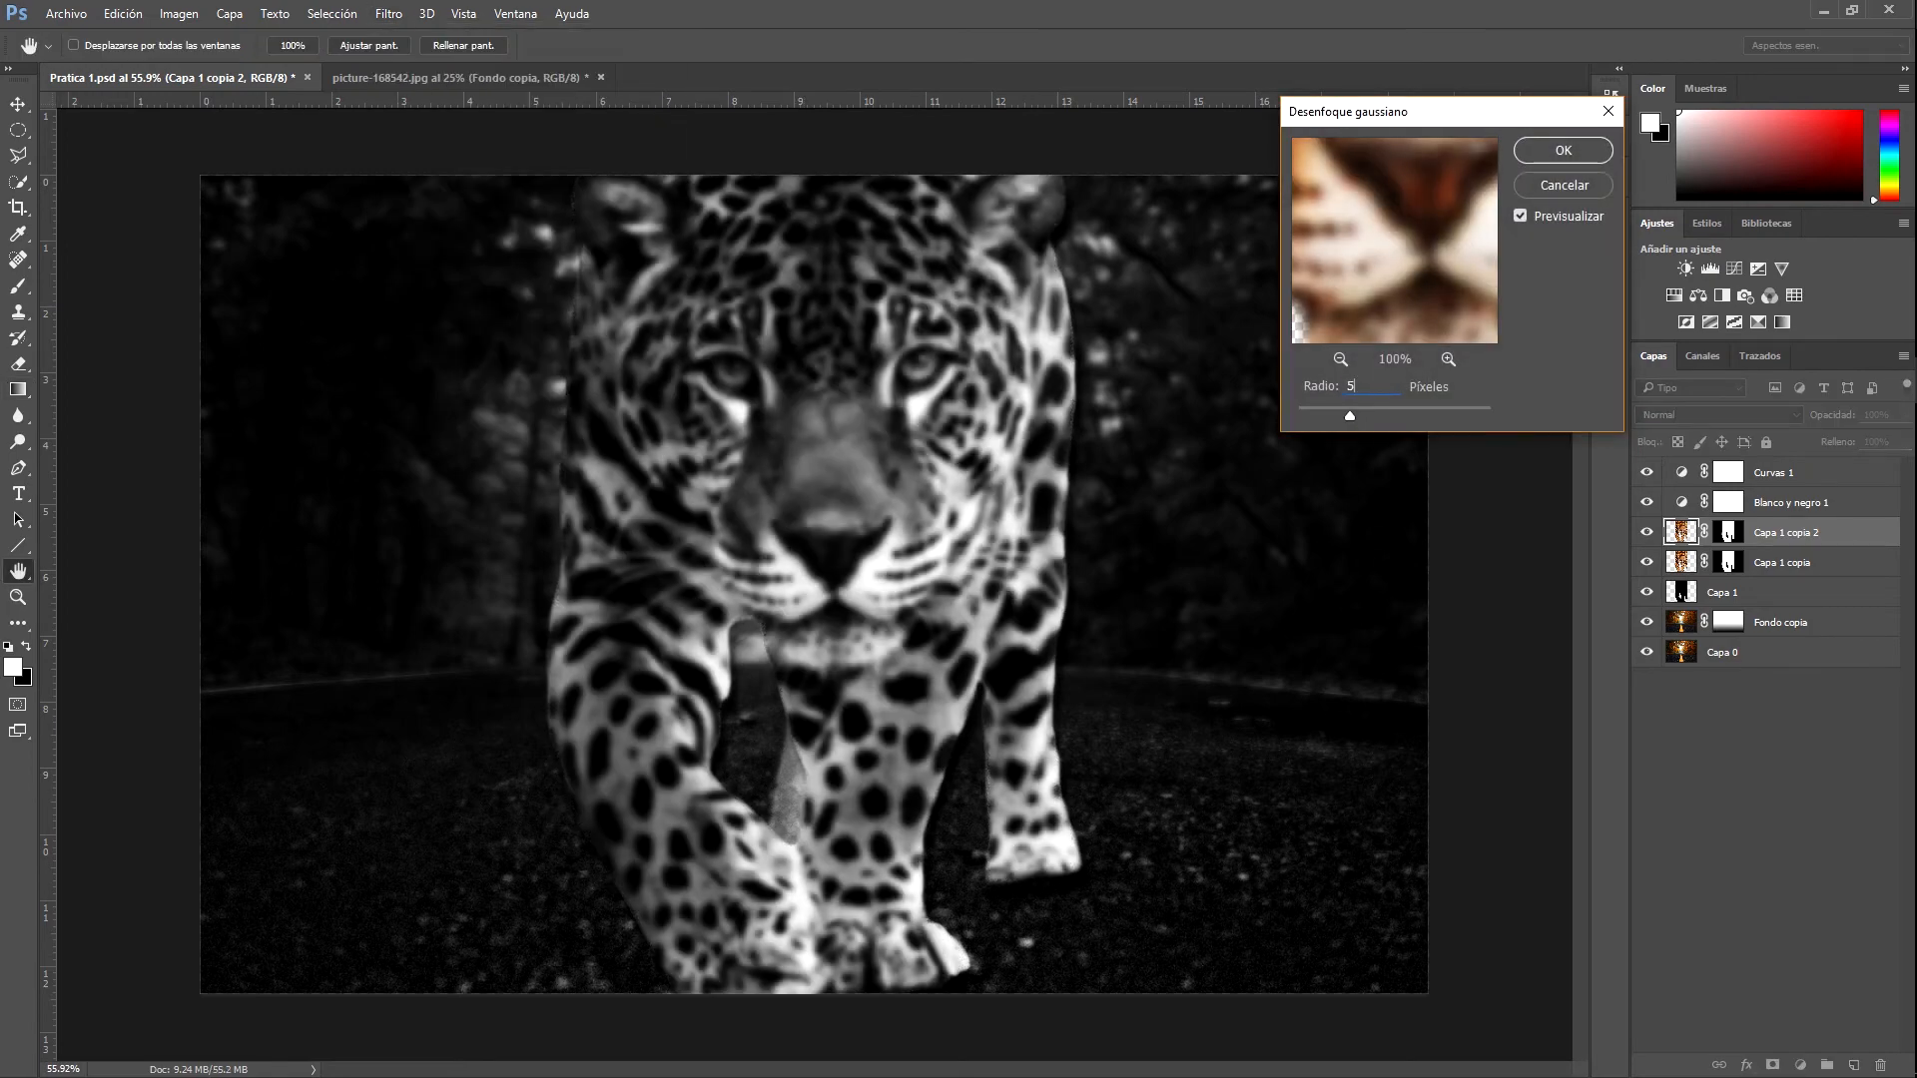
{"action": "left_click", "coordinate": [1554, 150]}
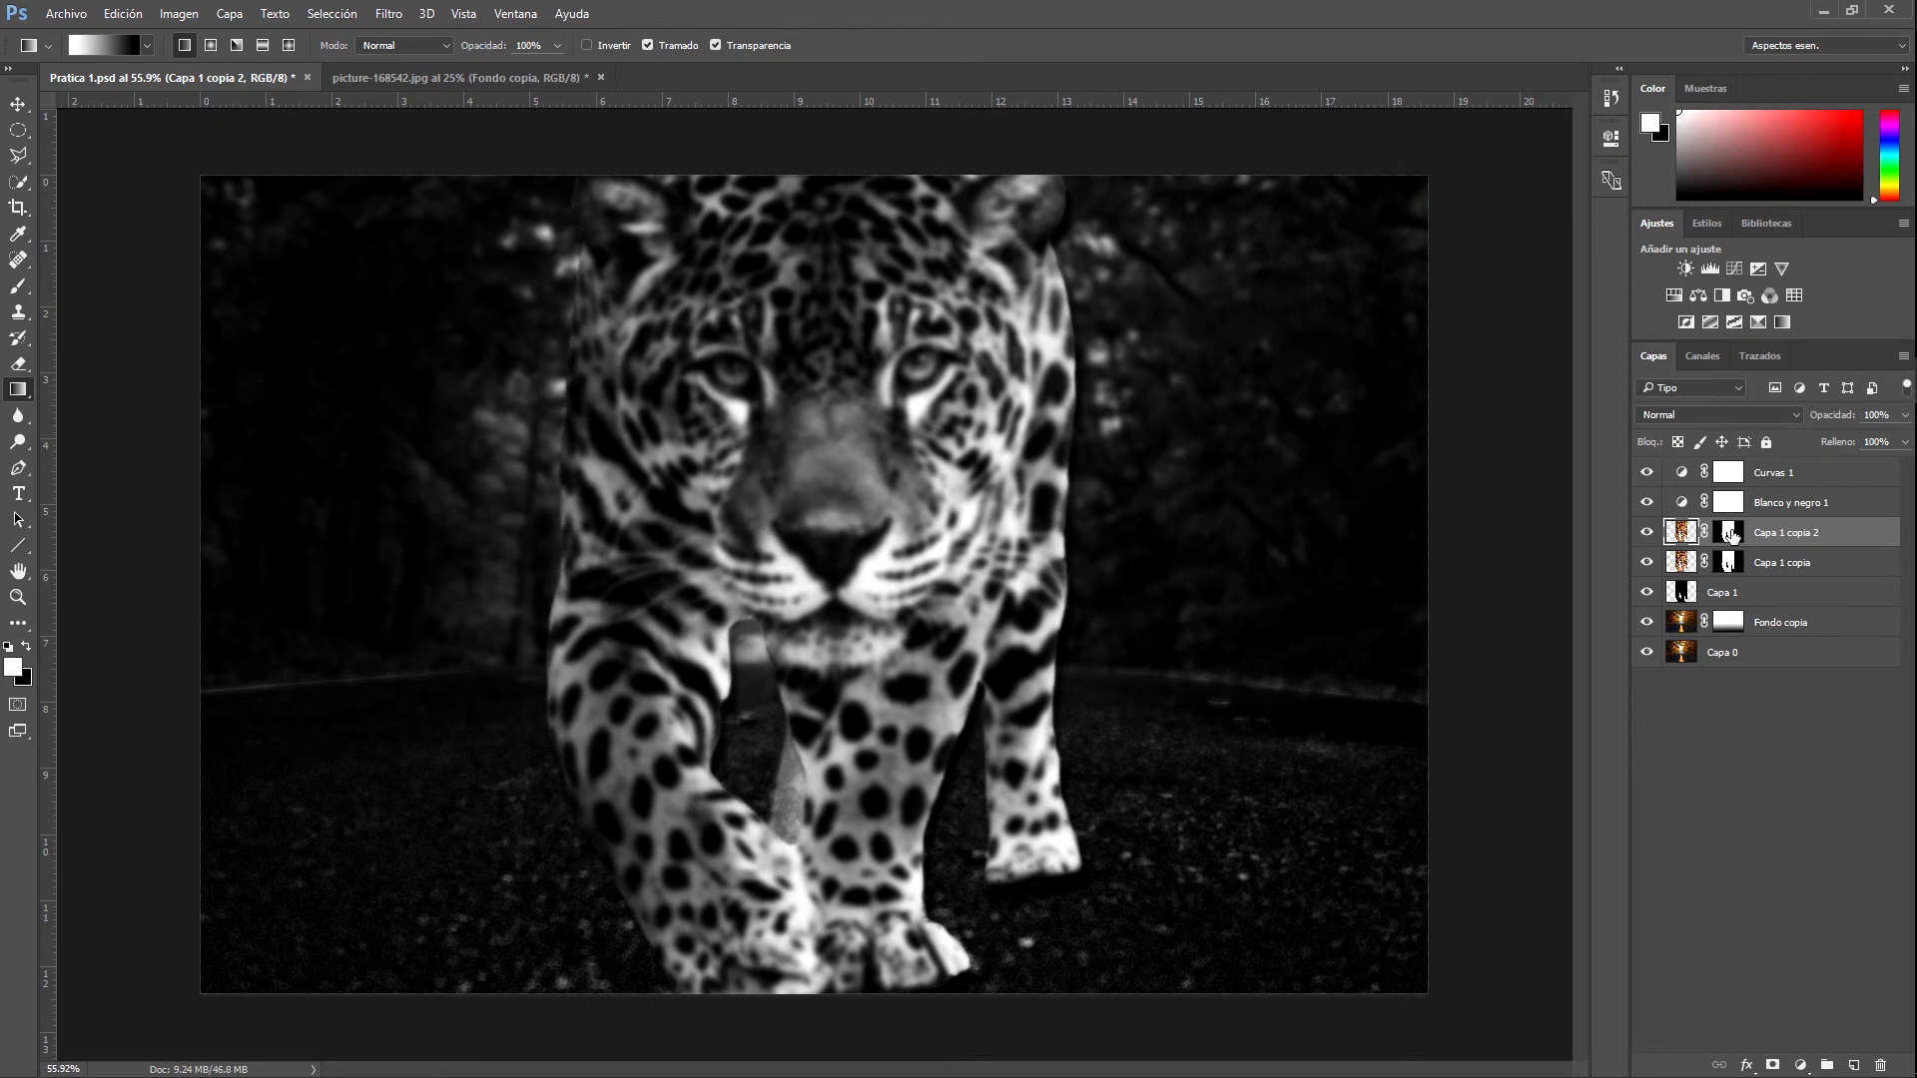
Paint black with a 372-pixel brush on Capa 1 copia 2's mask over the jaguar's face, chest and front legs to remove the blur there
{"action": "left_click", "coordinate": [1730, 532]}
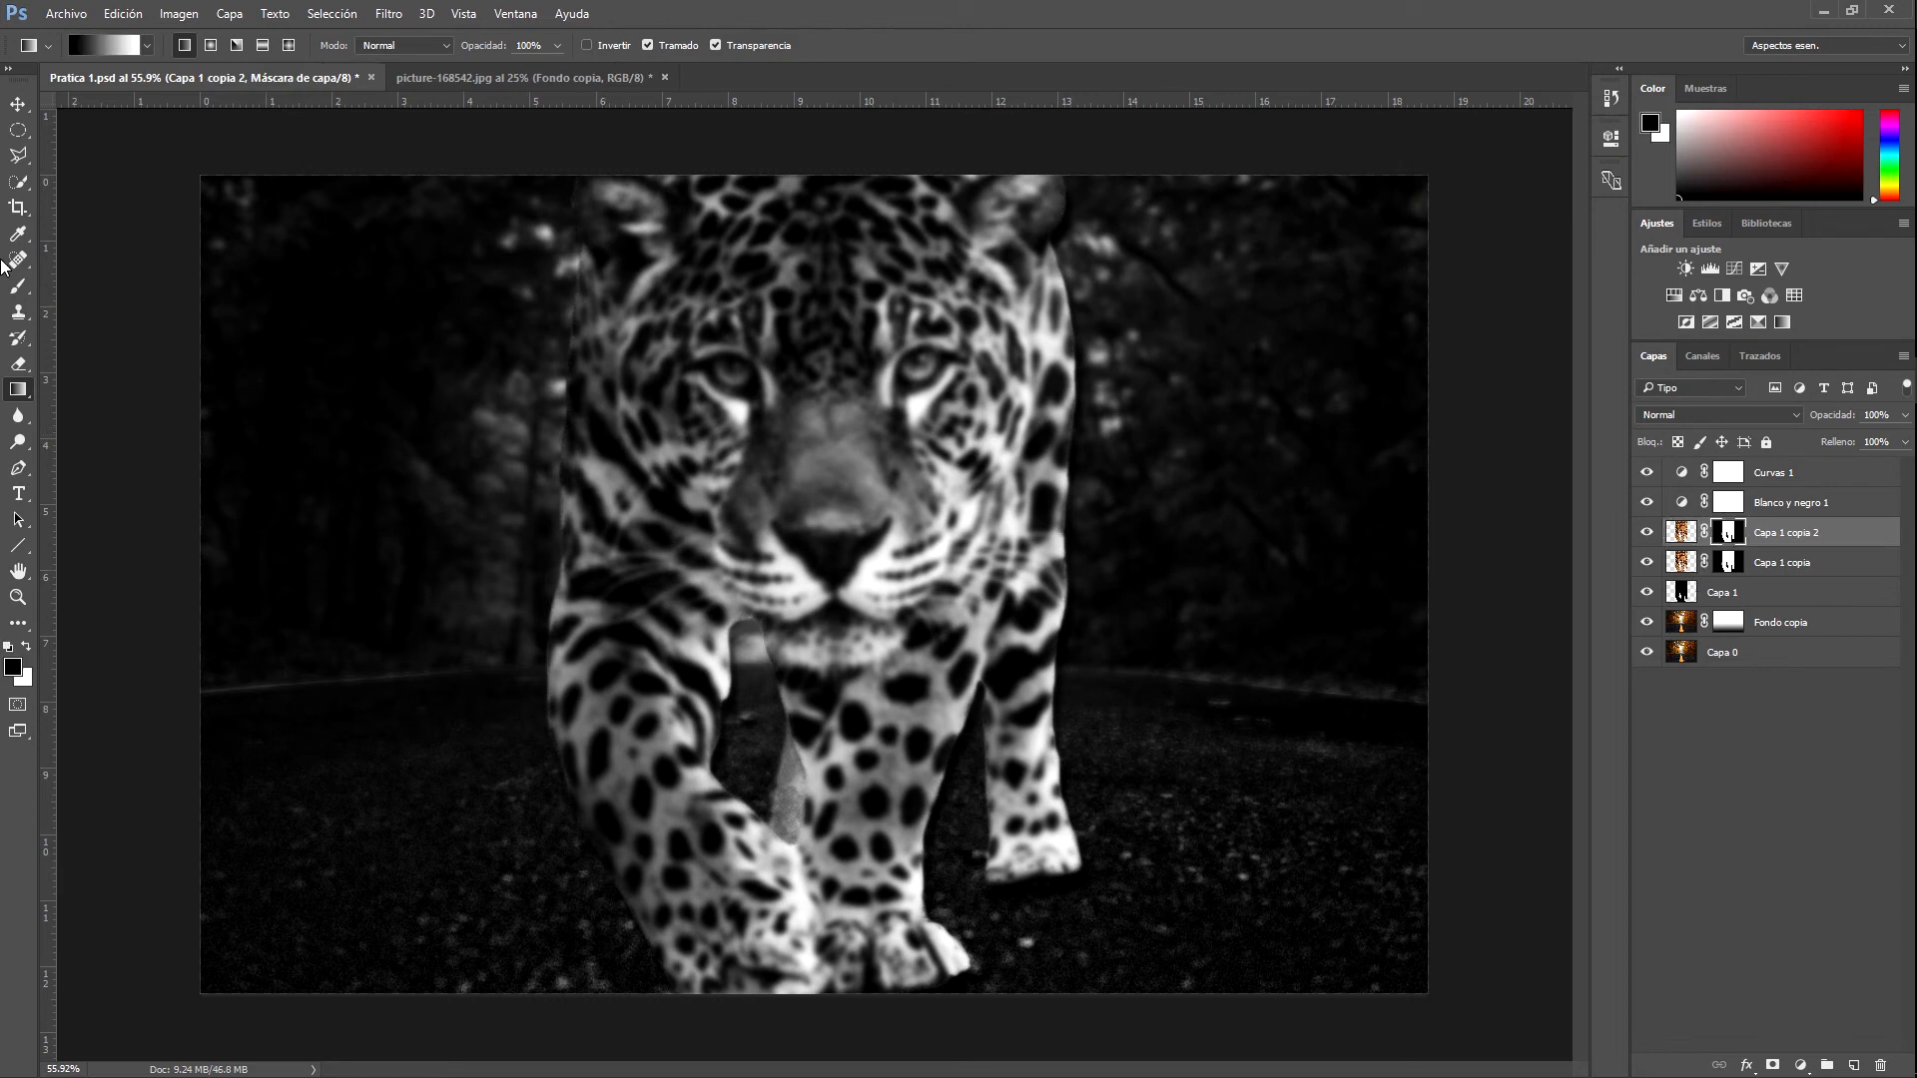
{"action": "left_click", "coordinate": [19, 296]}
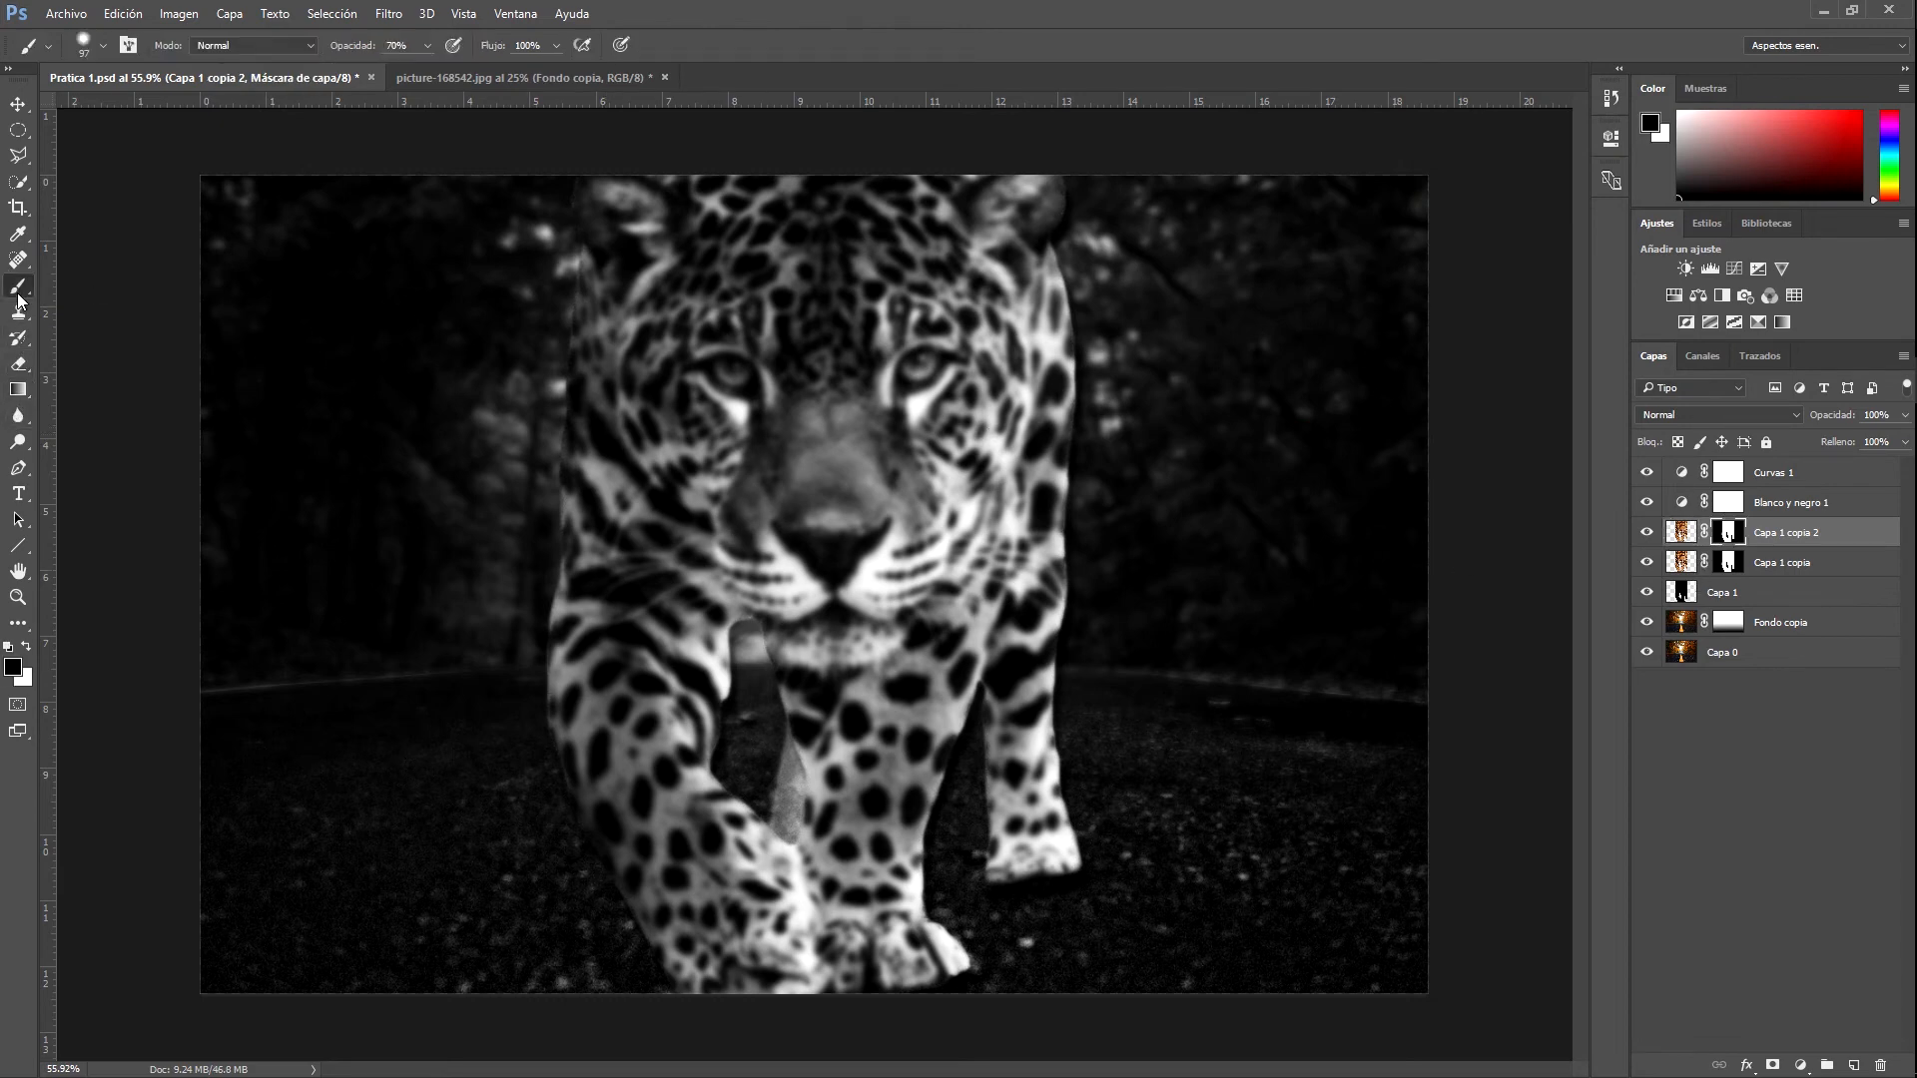
{"action": "right_click", "coordinate": [779, 429], "text": "alt"}
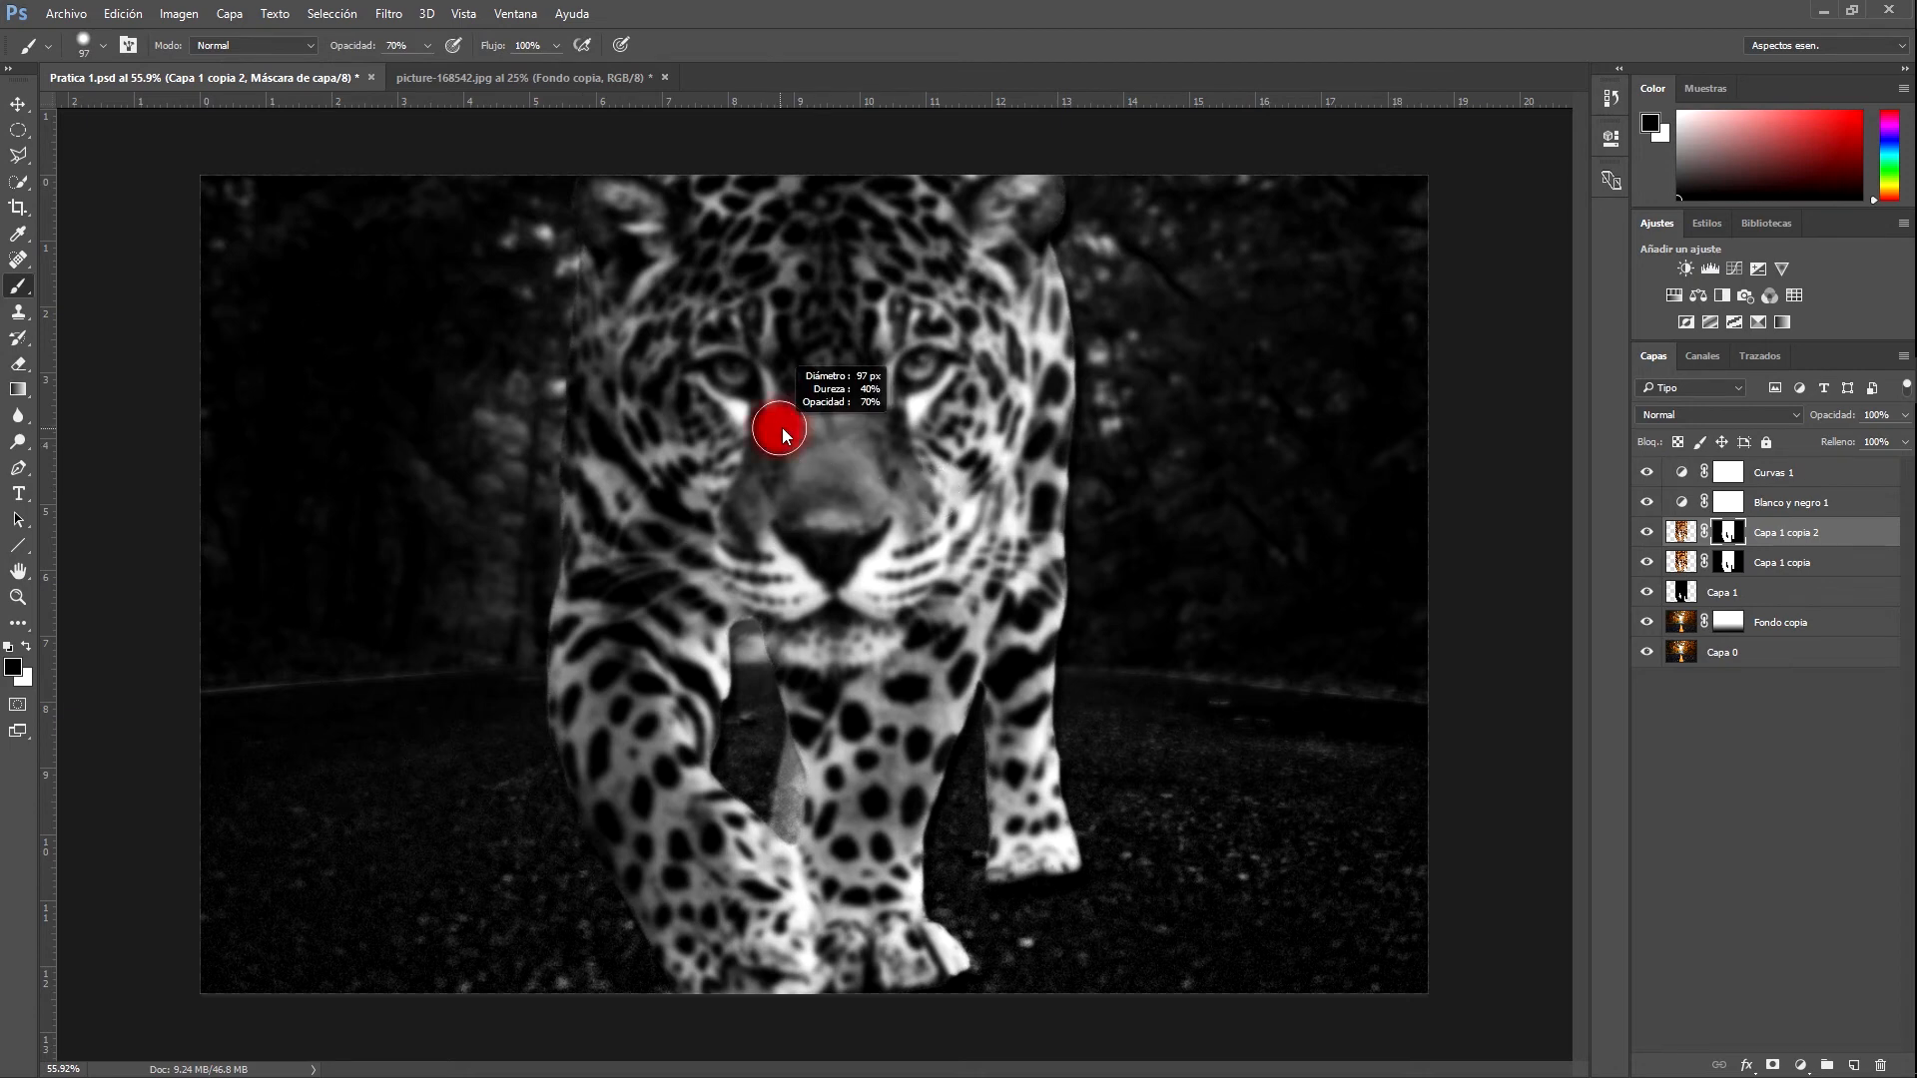
{"action": "left_click_drag", "start_coordinate": [782, 427], "coordinate": [858, 434]}
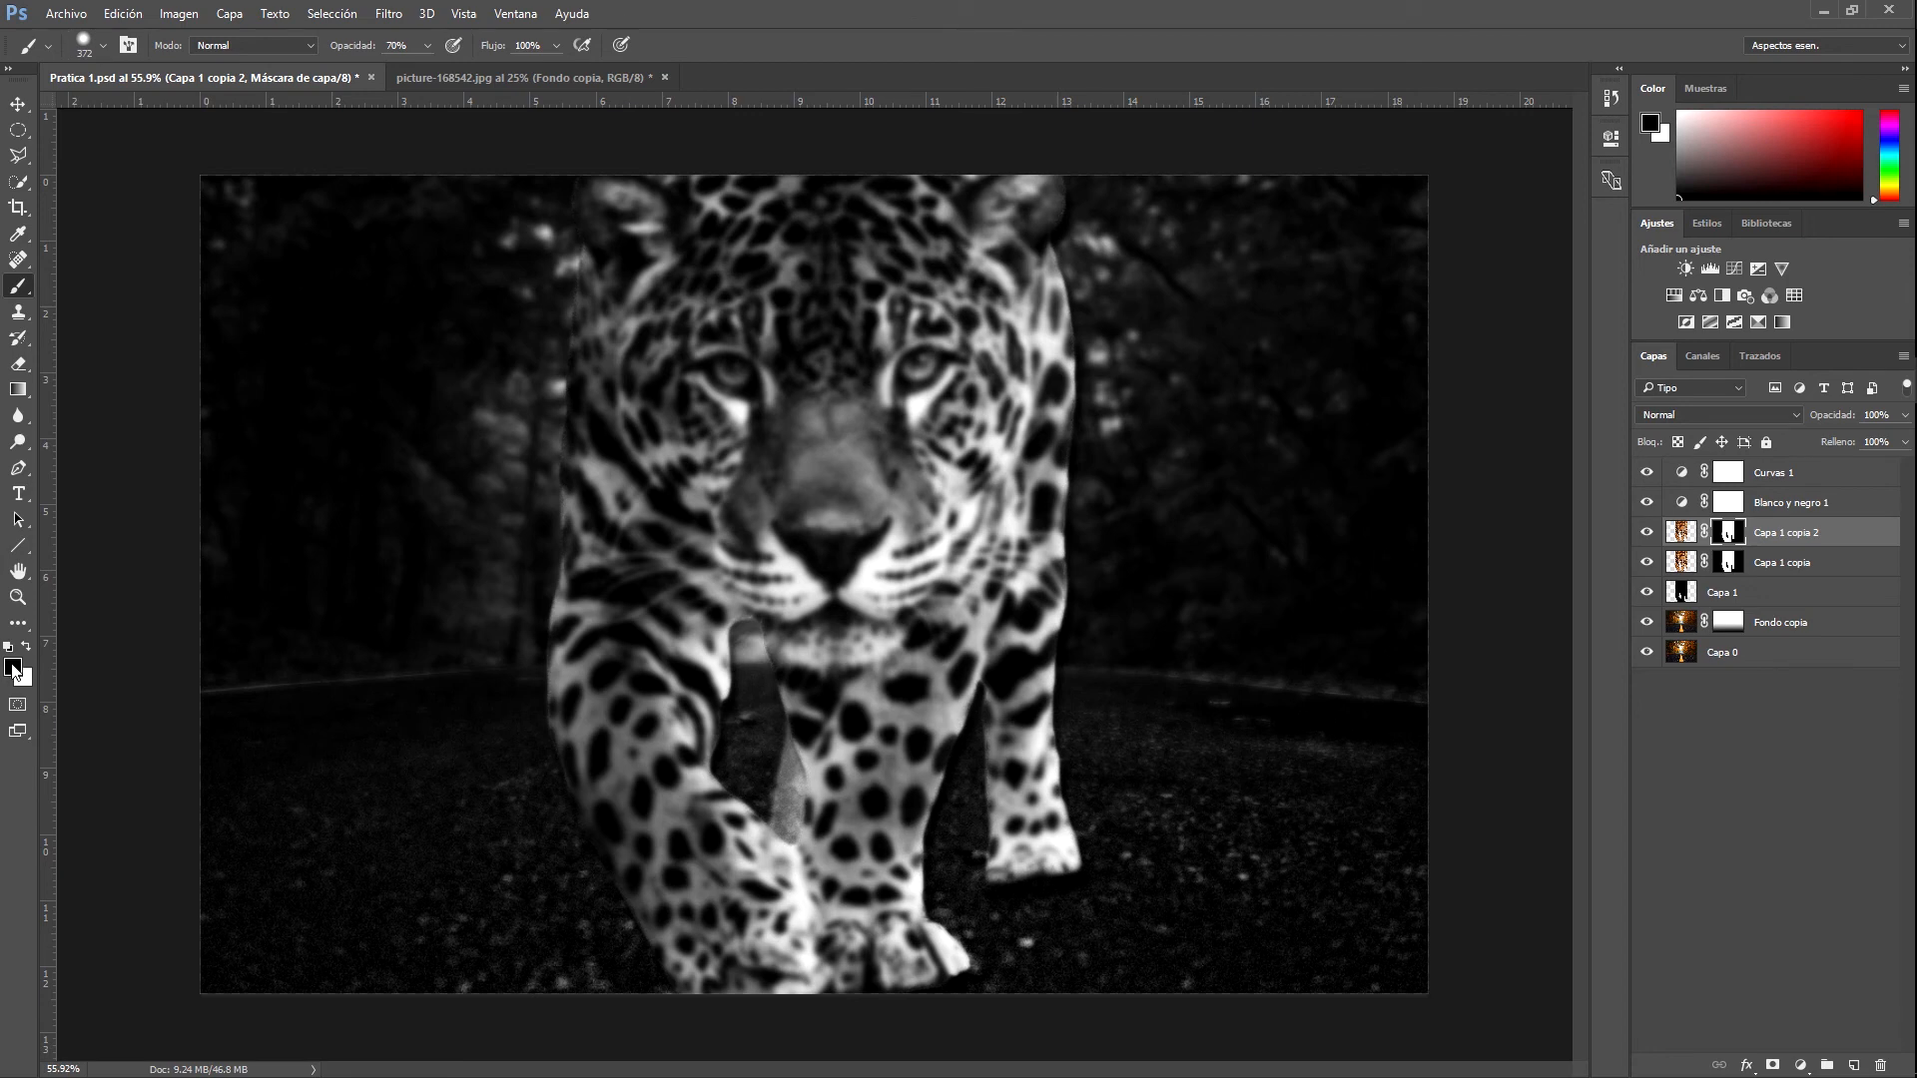
{"action": "left_click", "coordinate": [14, 669]}
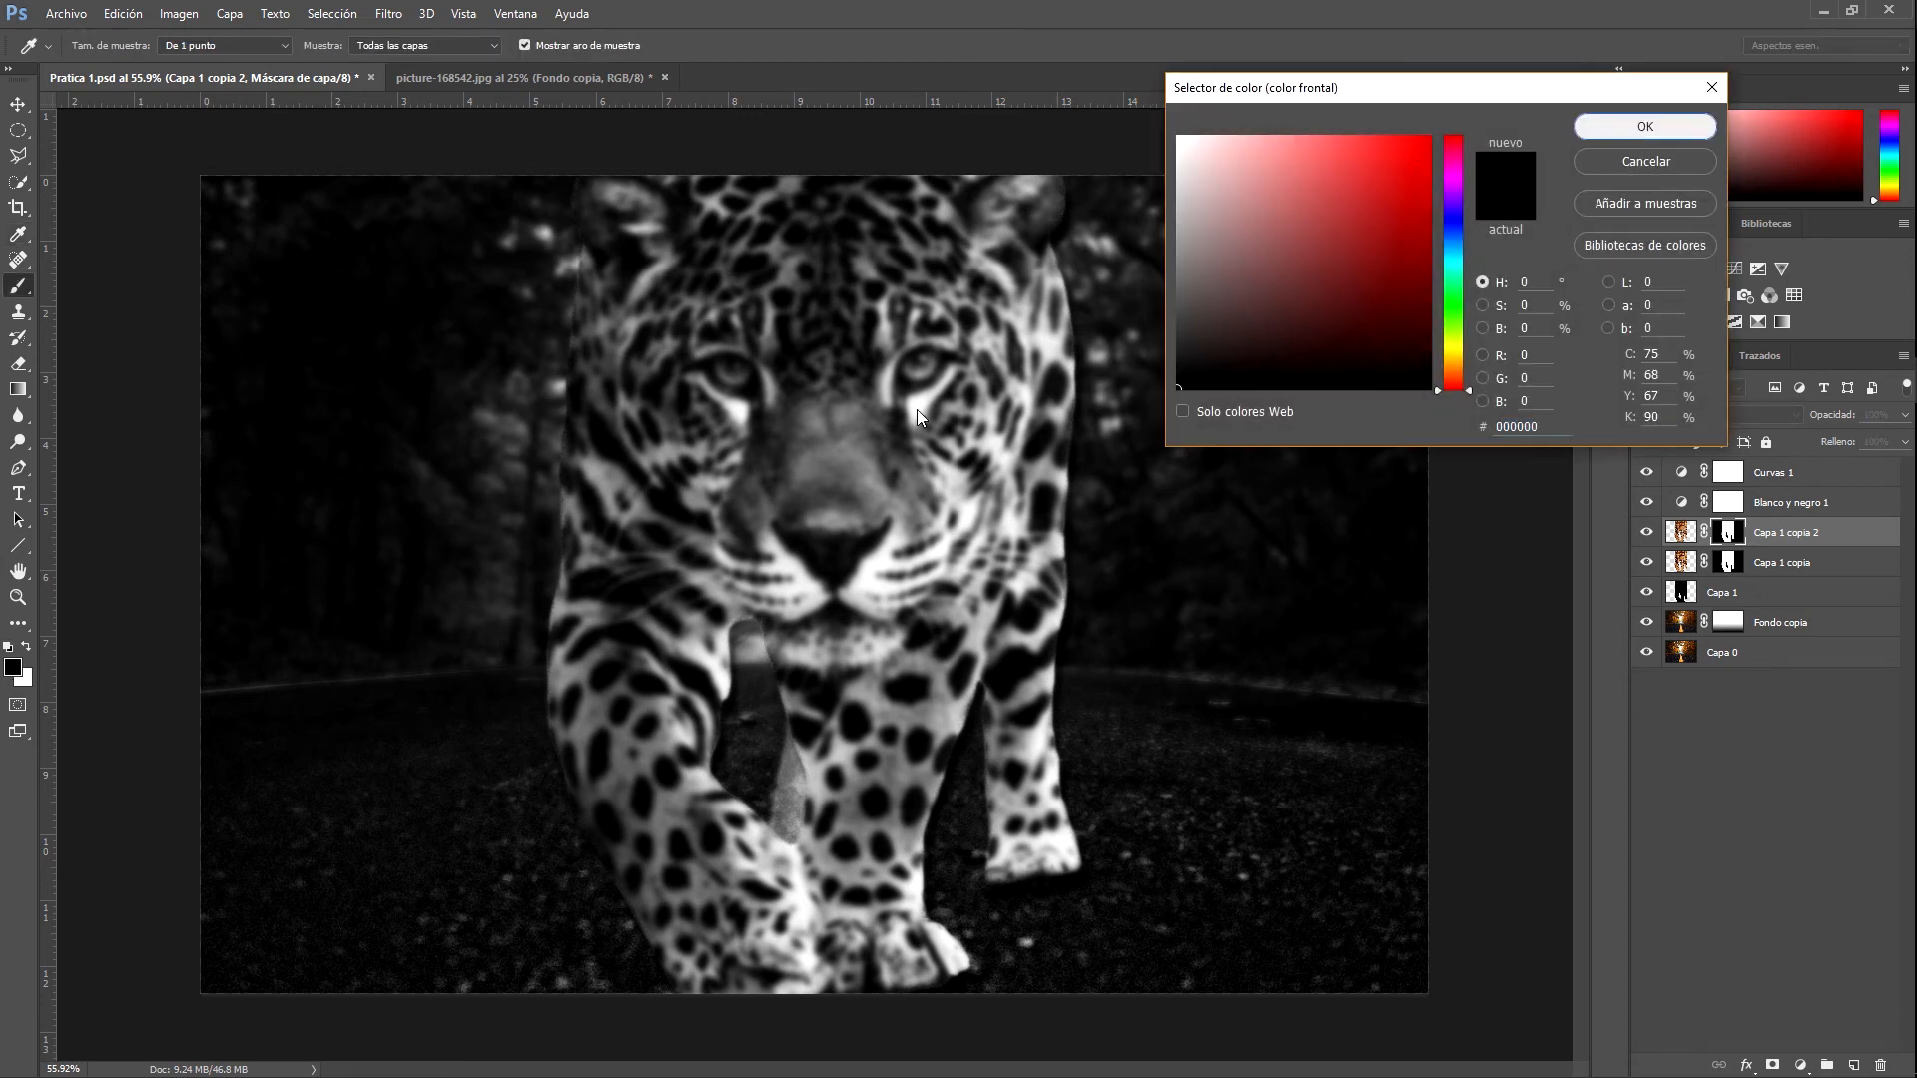
{"action": "key", "text": "Return"}
{"action": "mouse_move", "coordinate": [792, 415]}
{"action": "left_mouse_down"}
{"action": "mouse_move", "coordinate": [750, 282]}
{"action": "mouse_move", "coordinate": [586, 600]}
{"action": "mouse_move", "coordinate": [678, 450]}
{"action": "mouse_move", "coordinate": [693, 490]}
{"action": "mouse_move", "coordinate": [665, 542]}
{"action": "mouse_move", "coordinate": [691, 690]}
{"action": "mouse_move", "coordinate": [624, 698]}
{"action": "mouse_move", "coordinate": [812, 900]}
{"action": "mouse_move", "coordinate": [938, 547]}
{"action": "mouse_move", "coordinate": [816, 724]}
{"action": "mouse_move", "coordinate": [870, 927]}
{"action": "mouse_move", "coordinate": [981, 305]}
{"action": "mouse_move", "coordinate": [855, 237]}
{"action": "mouse_move", "coordinate": [760, 306]}
{"action": "mouse_move", "coordinate": [771, 331]}
{"action": "mouse_move", "coordinate": [726, 475]}
{"action": "mouse_move", "coordinate": [892, 214]}
{"action": "mouse_move", "coordinate": [947, 327]}
{"action": "left_mouse_up"}
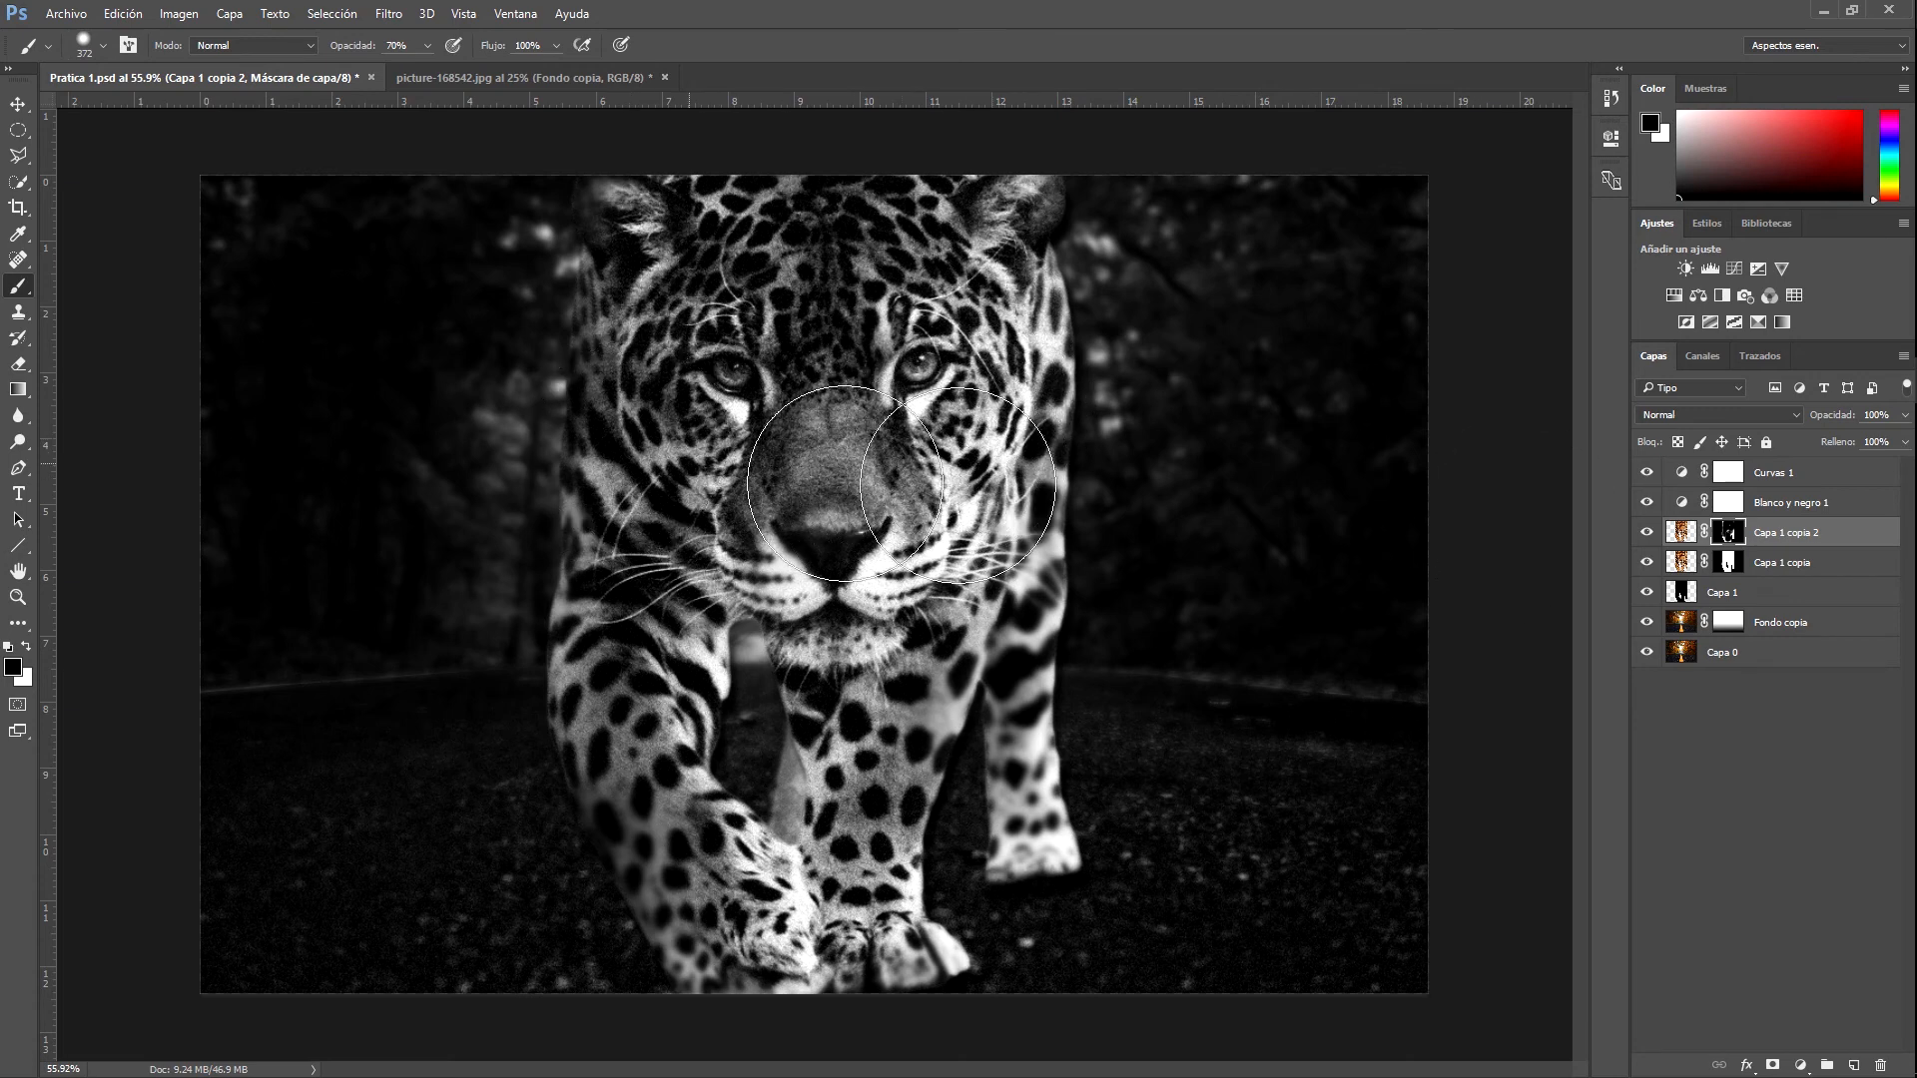
Add a layer mask to Capa 1 and paint it black beside the jaguar's hind flank to hide the shadow over the trees
{"action": "left_click", "coordinate": [1723, 593]}
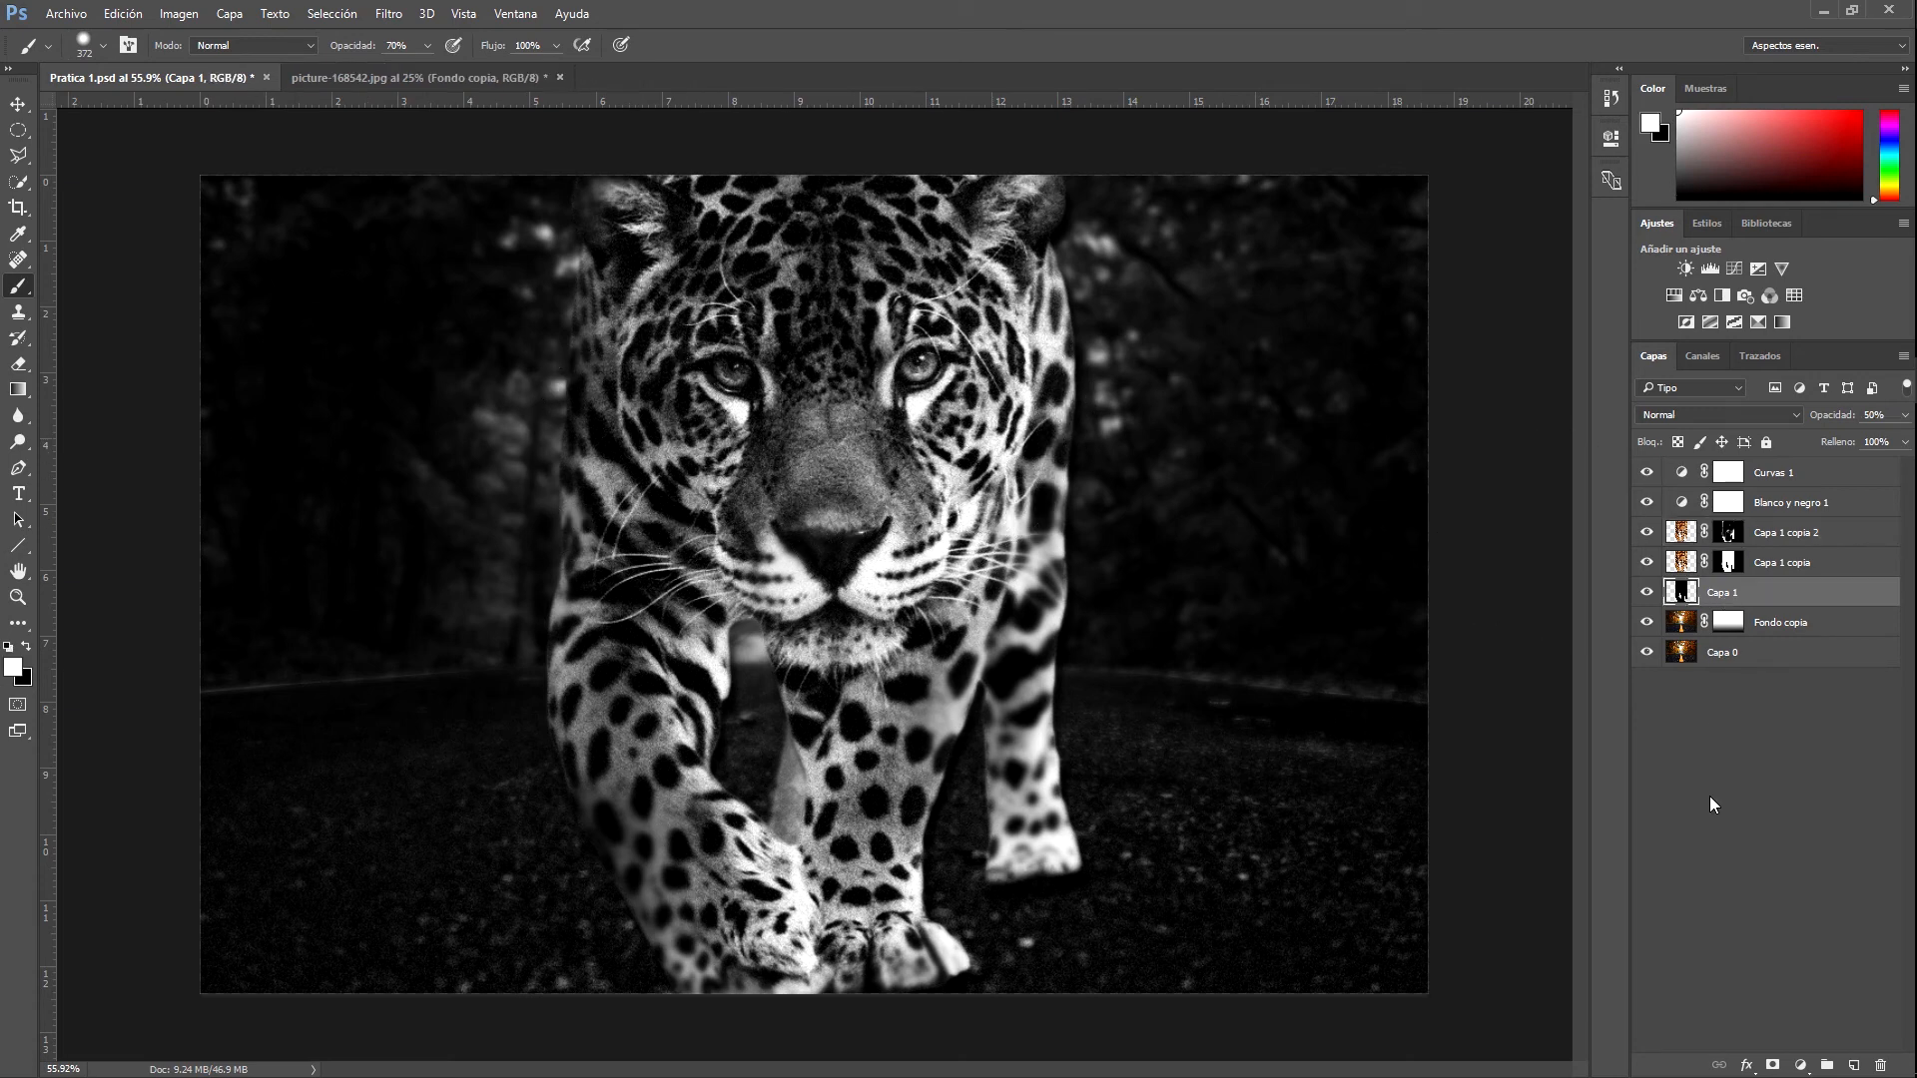
{"action": "left_click", "coordinate": [1774, 1065]}
{"action": "key", "text": "x"}
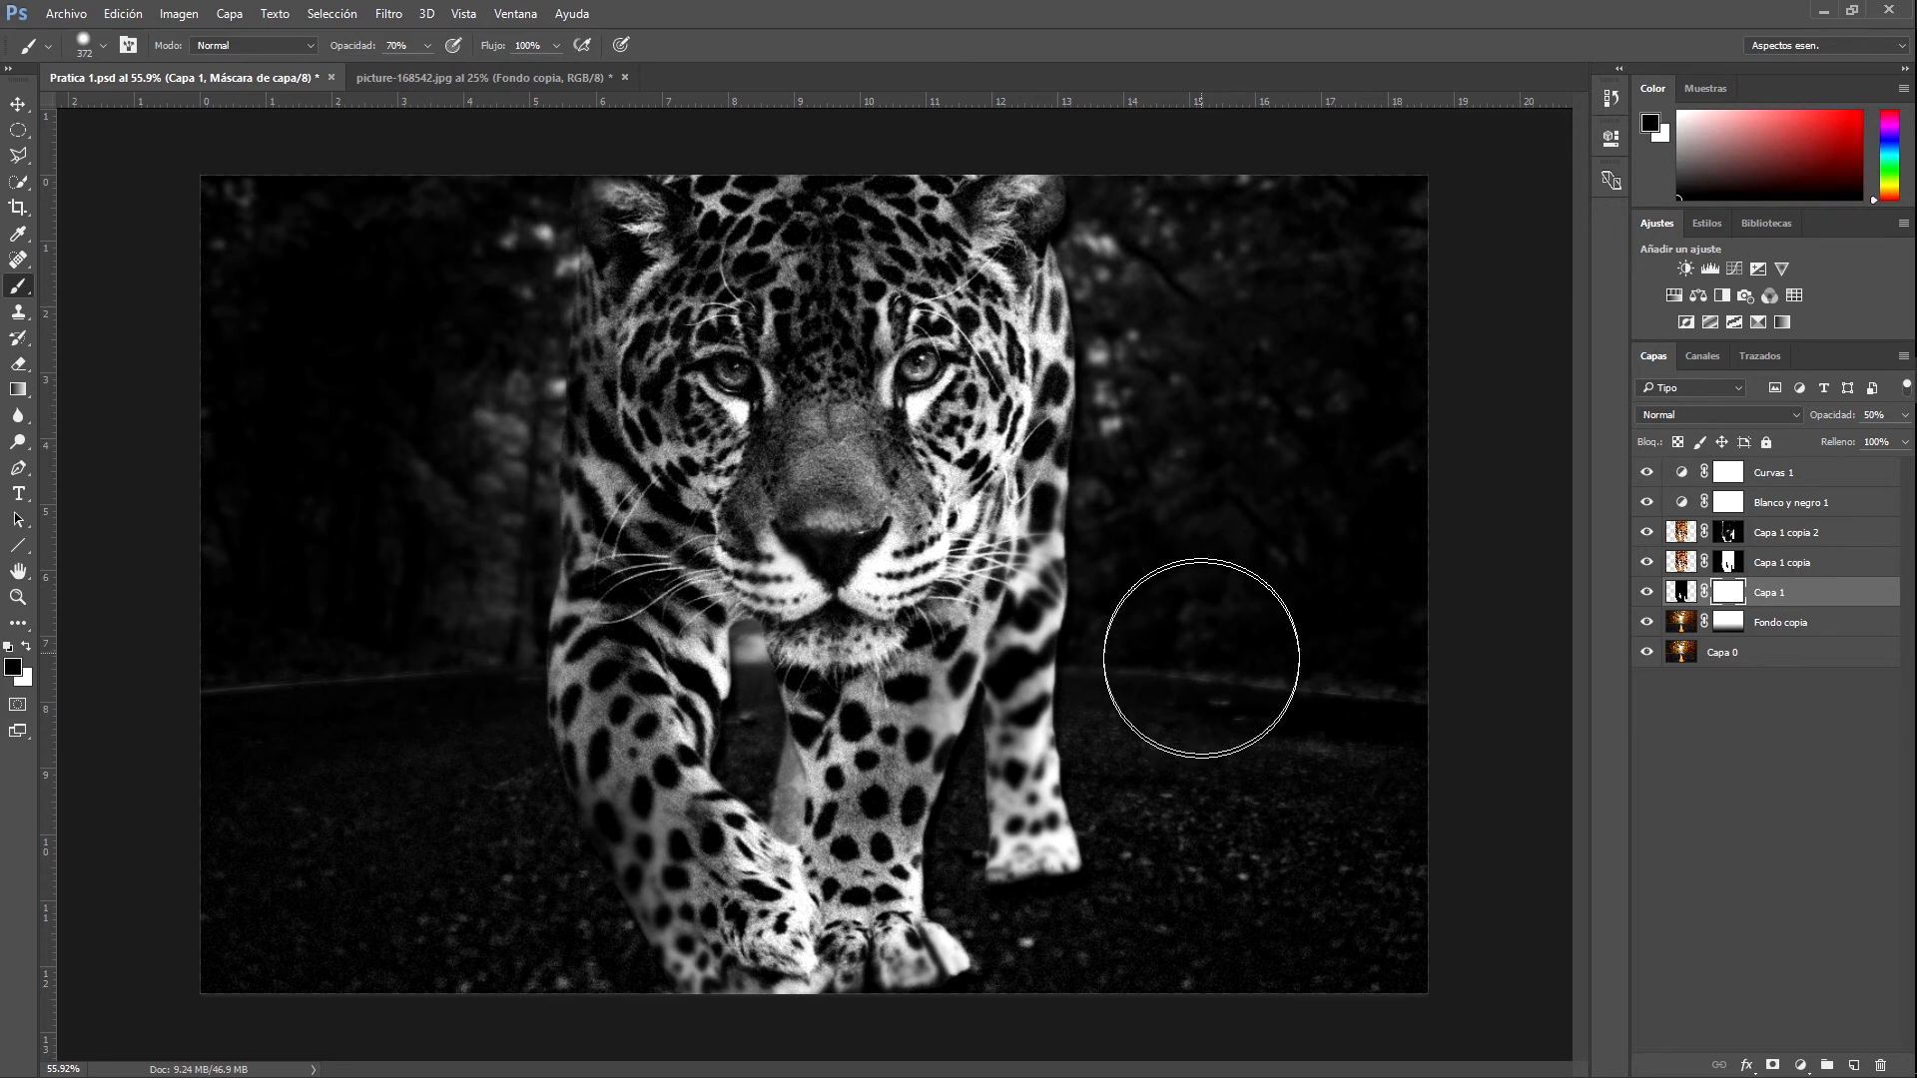
{"action": "mouse_move", "coordinate": [1148, 676]}
{"action": "left_mouse_down"}
{"action": "mouse_move", "coordinate": [1190, 687]}
{"action": "mouse_move", "coordinate": [1132, 645]}
{"action": "mouse_move", "coordinate": [1159, 396]}
{"action": "mouse_move", "coordinate": [1114, 230]}
{"action": "mouse_move", "coordinate": [1141, 363]}
{"action": "mouse_move", "coordinate": [1115, 506]}
{"action": "mouse_move", "coordinate": [1134, 290]}
{"action": "left_mouse_up"}
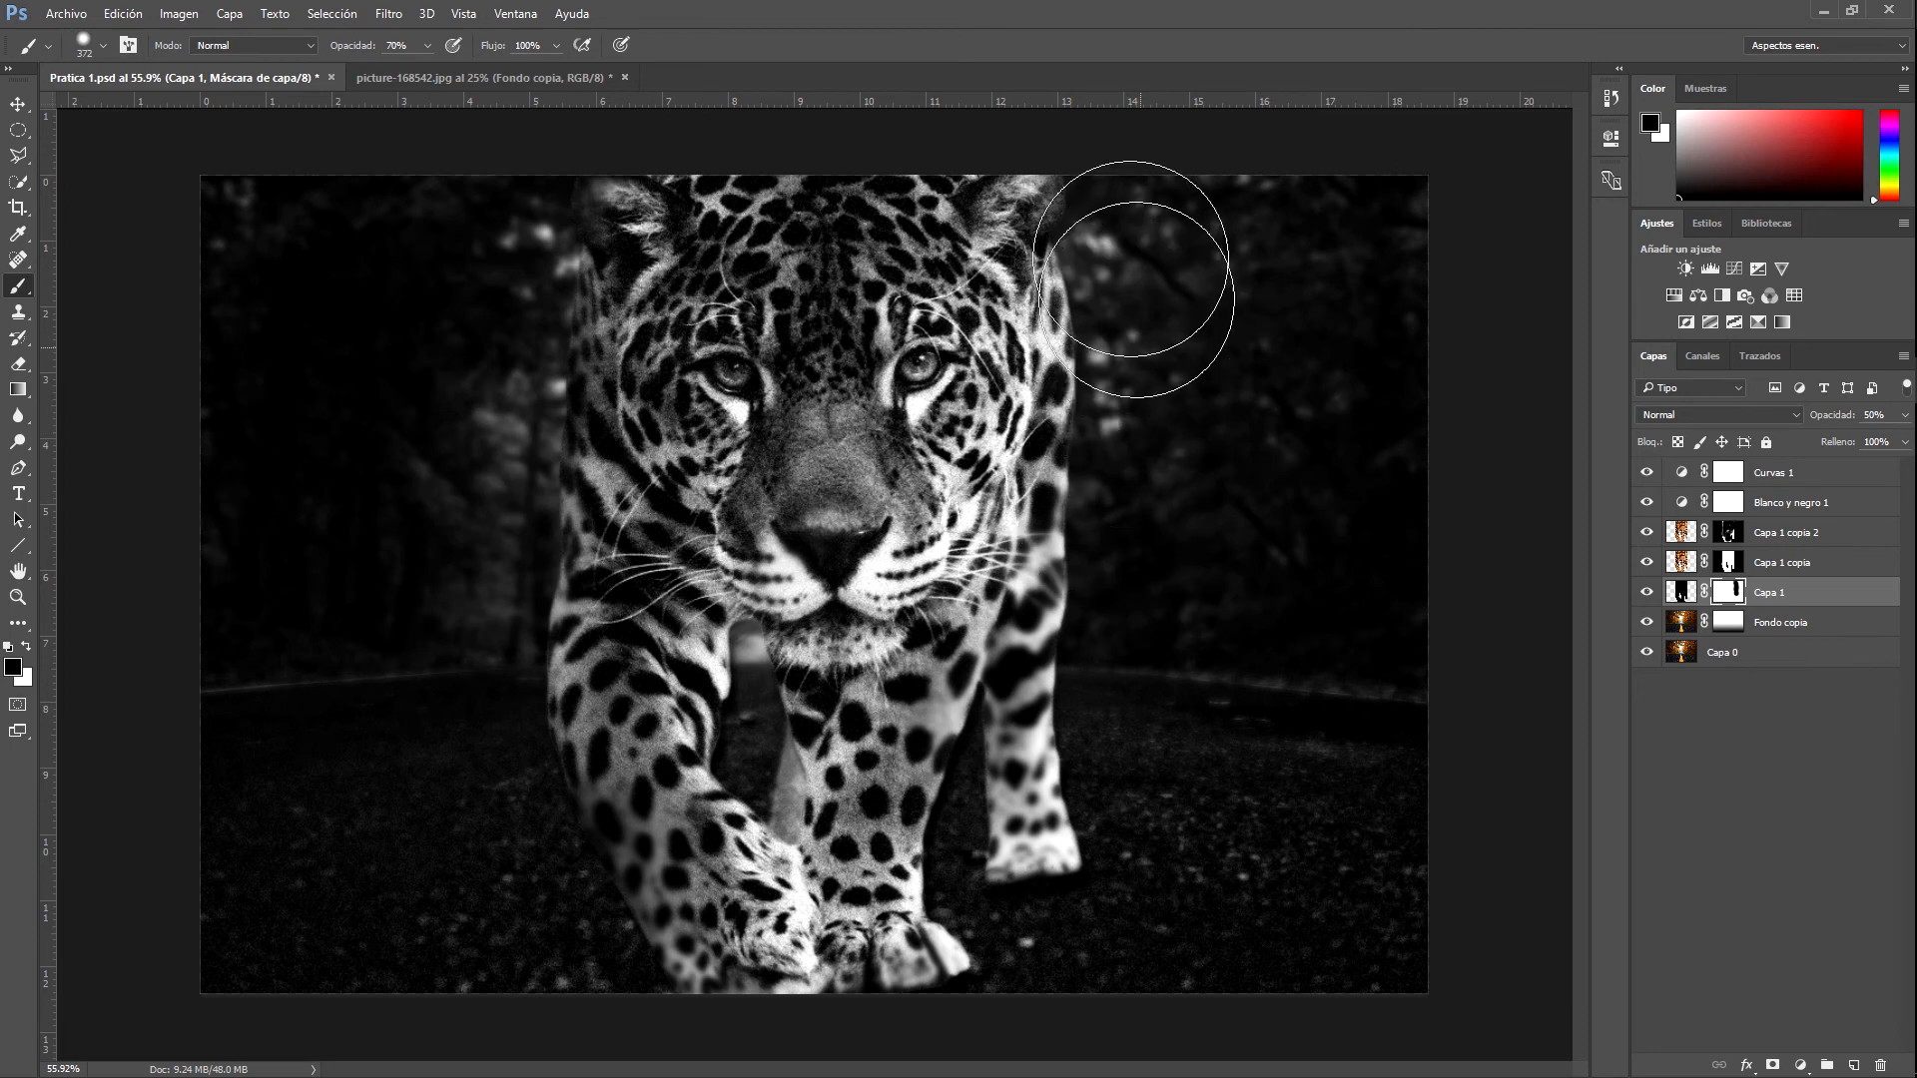
Refine Capa 1 copia 2's mask by painting white along the jaguar's hind flank and leg to restore the blur there
{"action": "left_click", "coordinate": [1729, 532]}
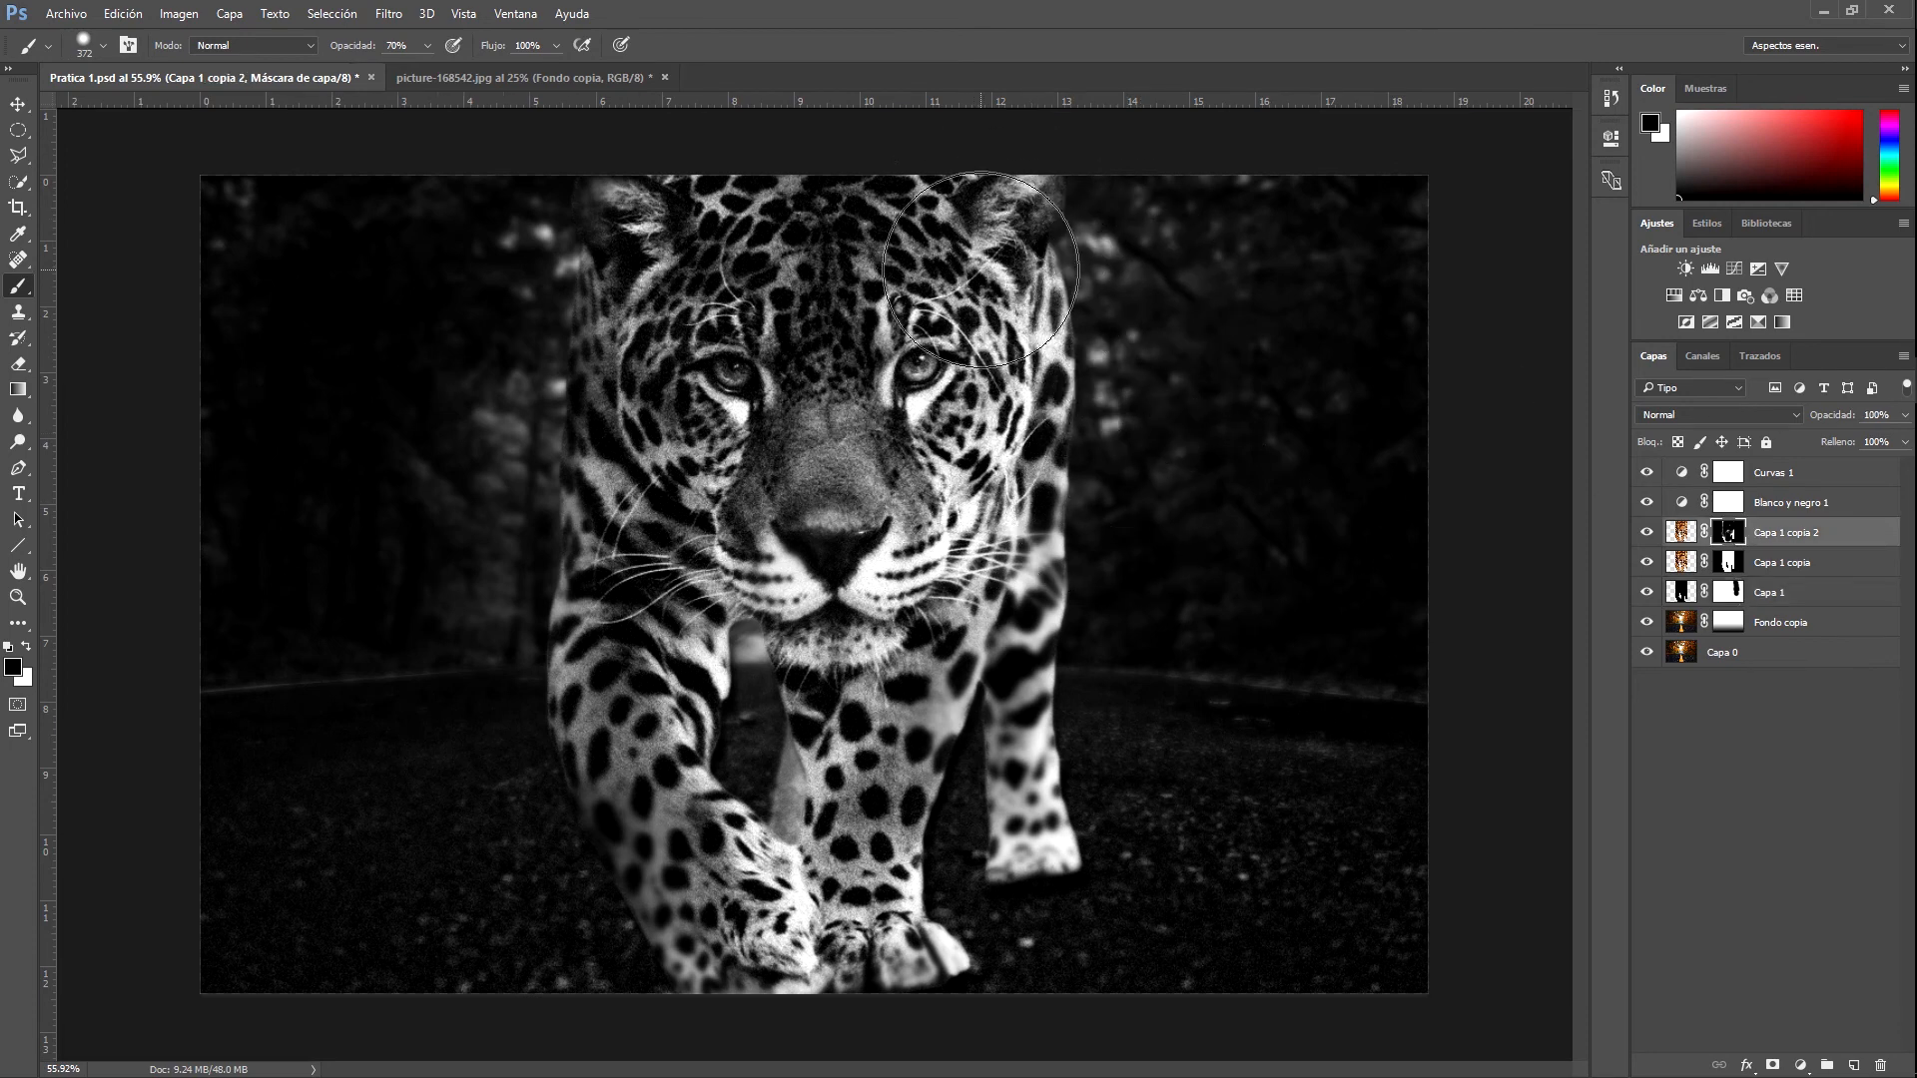
{"action": "left_click", "coordinate": [27, 648]}
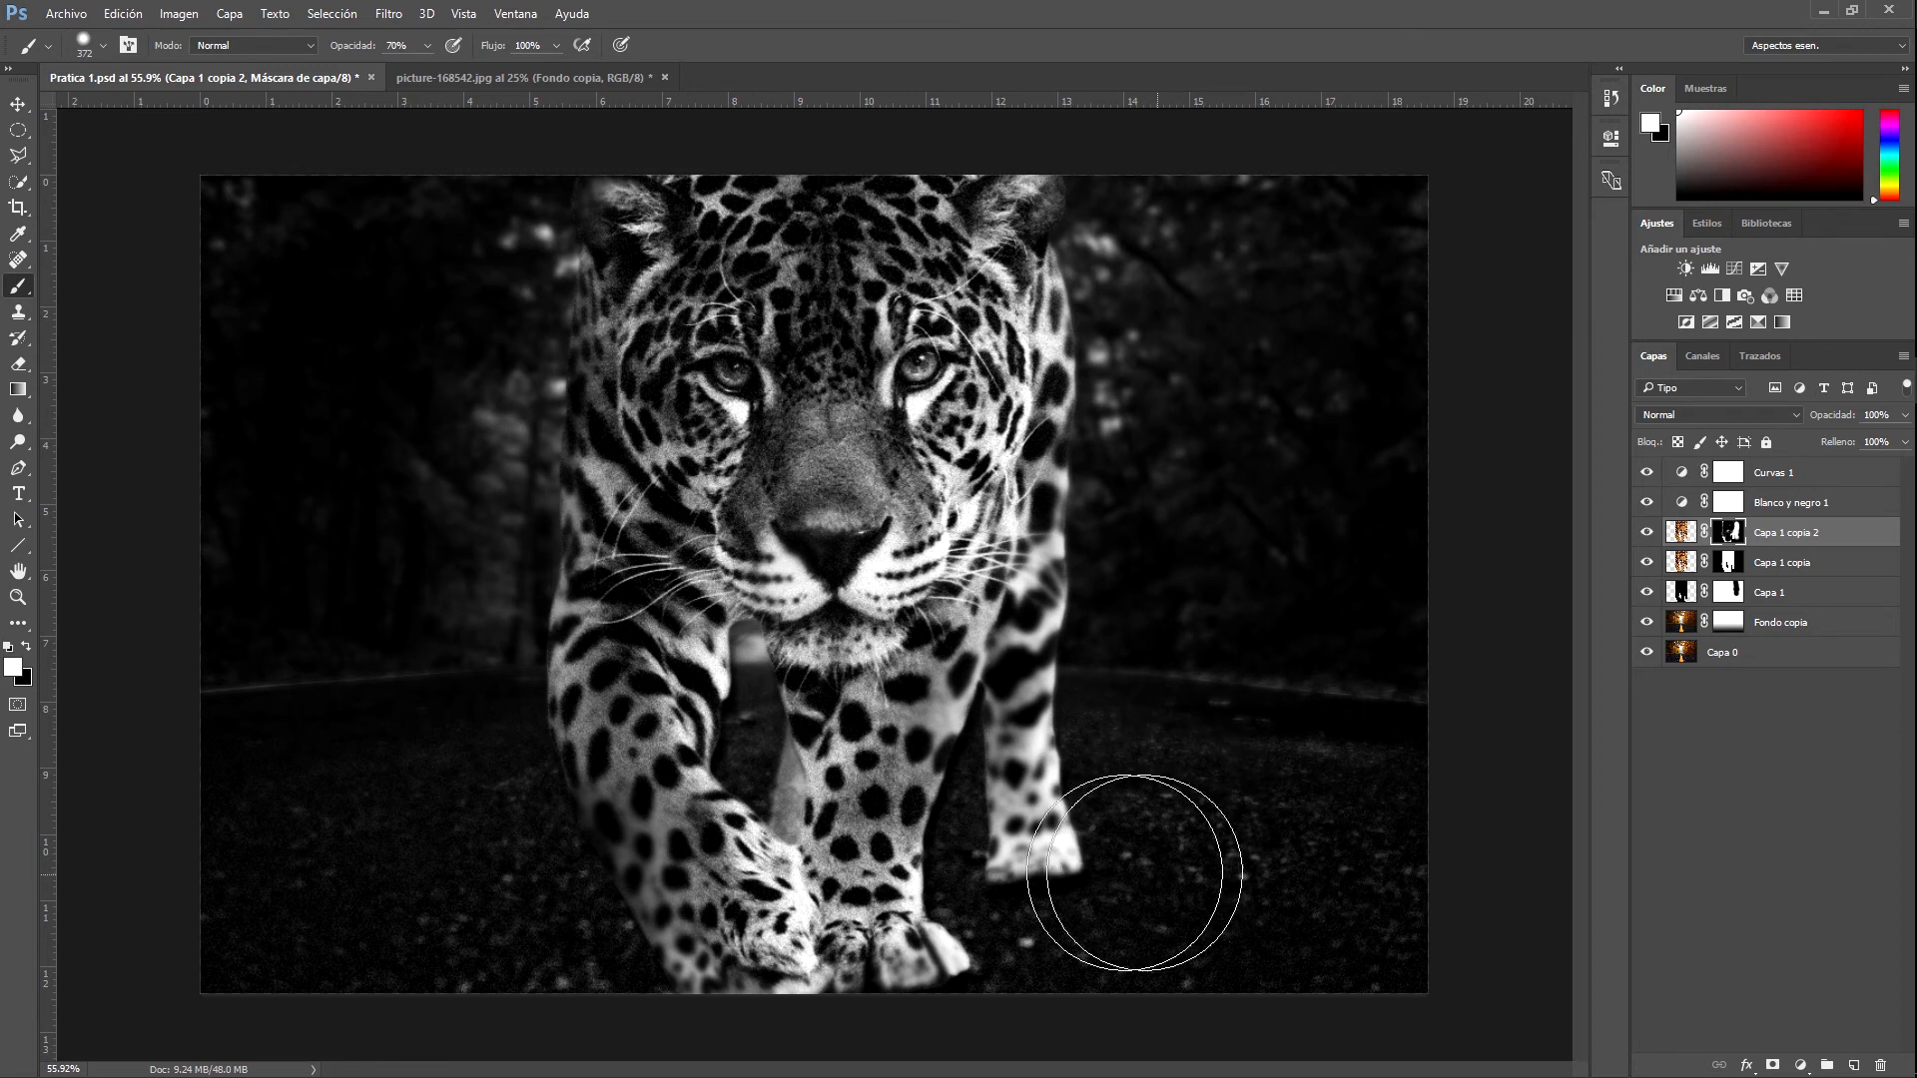
{"action": "left_click", "coordinate": [29, 649]}
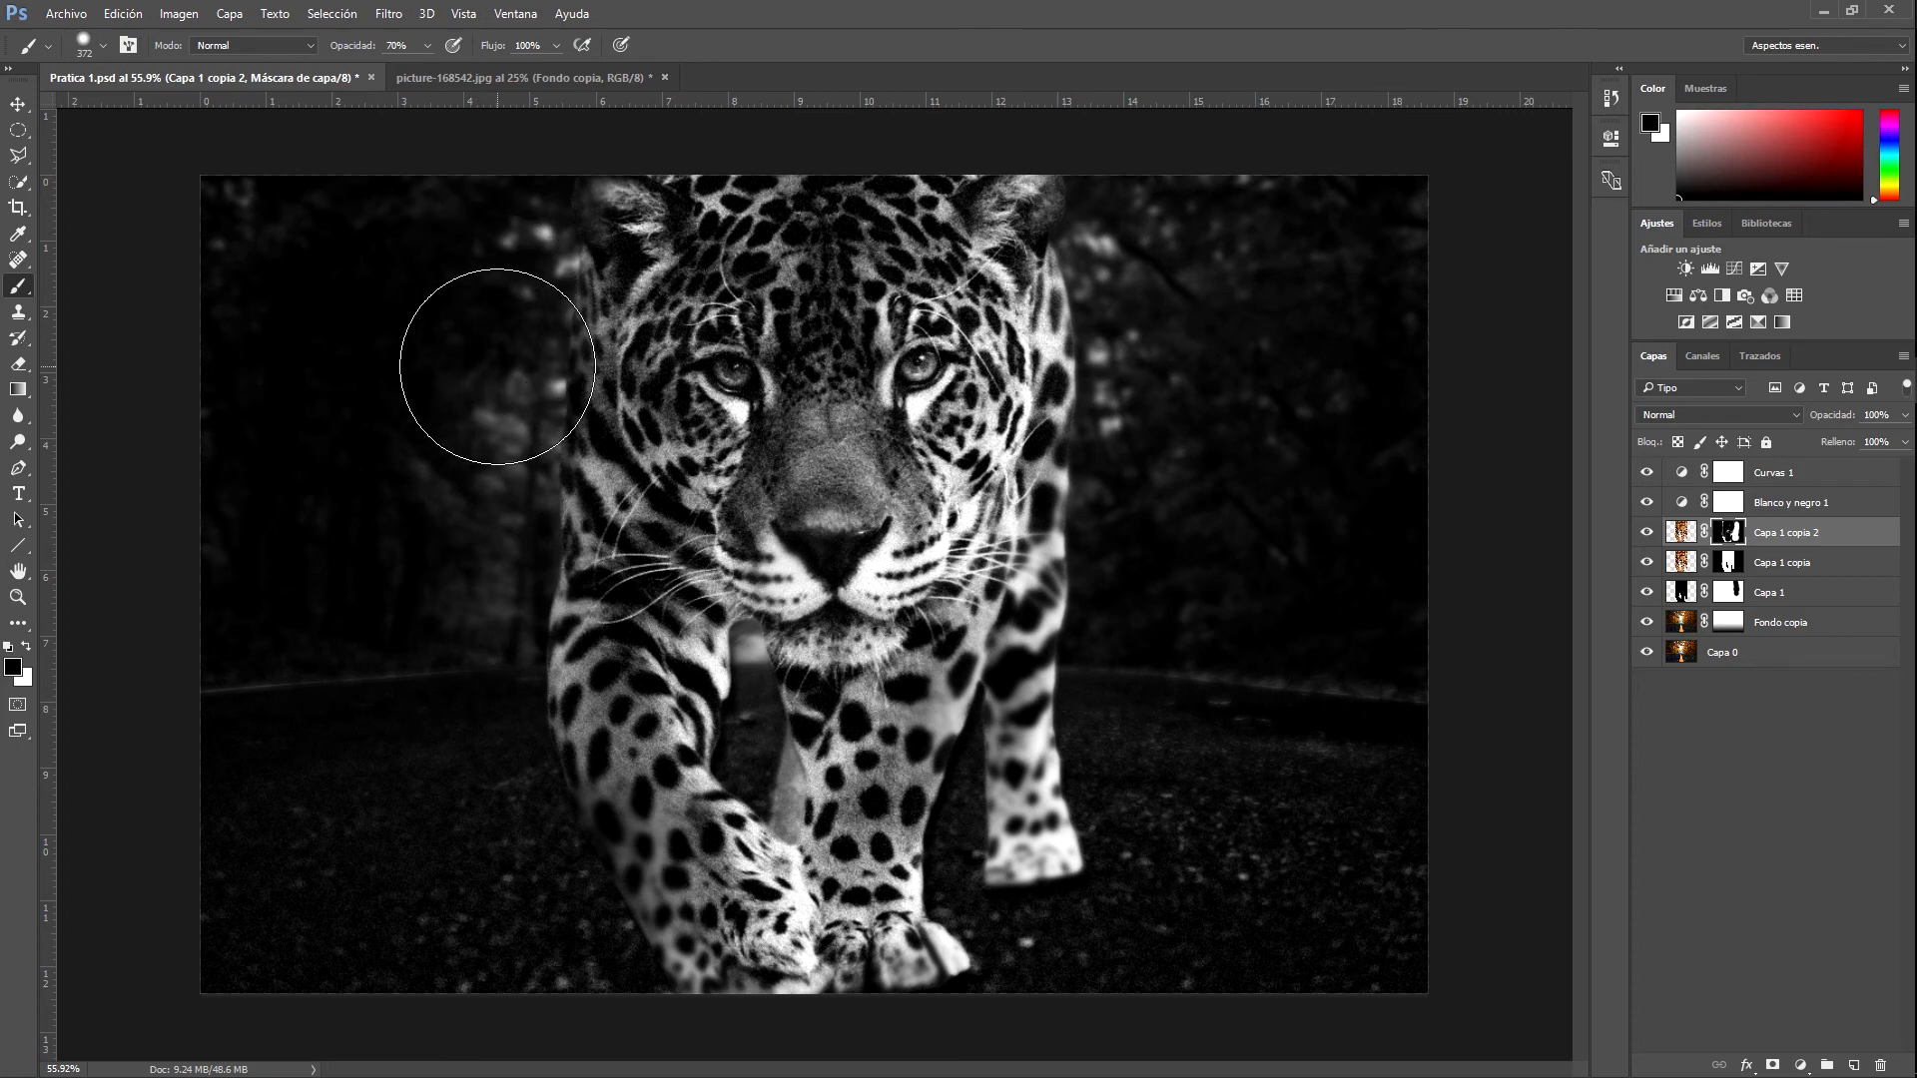
{"action": "scroll", "coordinate": [485, 415], "scroll_direction": "down", "scroll_amount": 2}
{"action": "scroll", "coordinate": [484, 415], "scroll_direction": "up", "scroll_amount": 2}
{"action": "scroll", "coordinate": [388, 387], "scroll_direction": "down", "scroll_amount": 1}
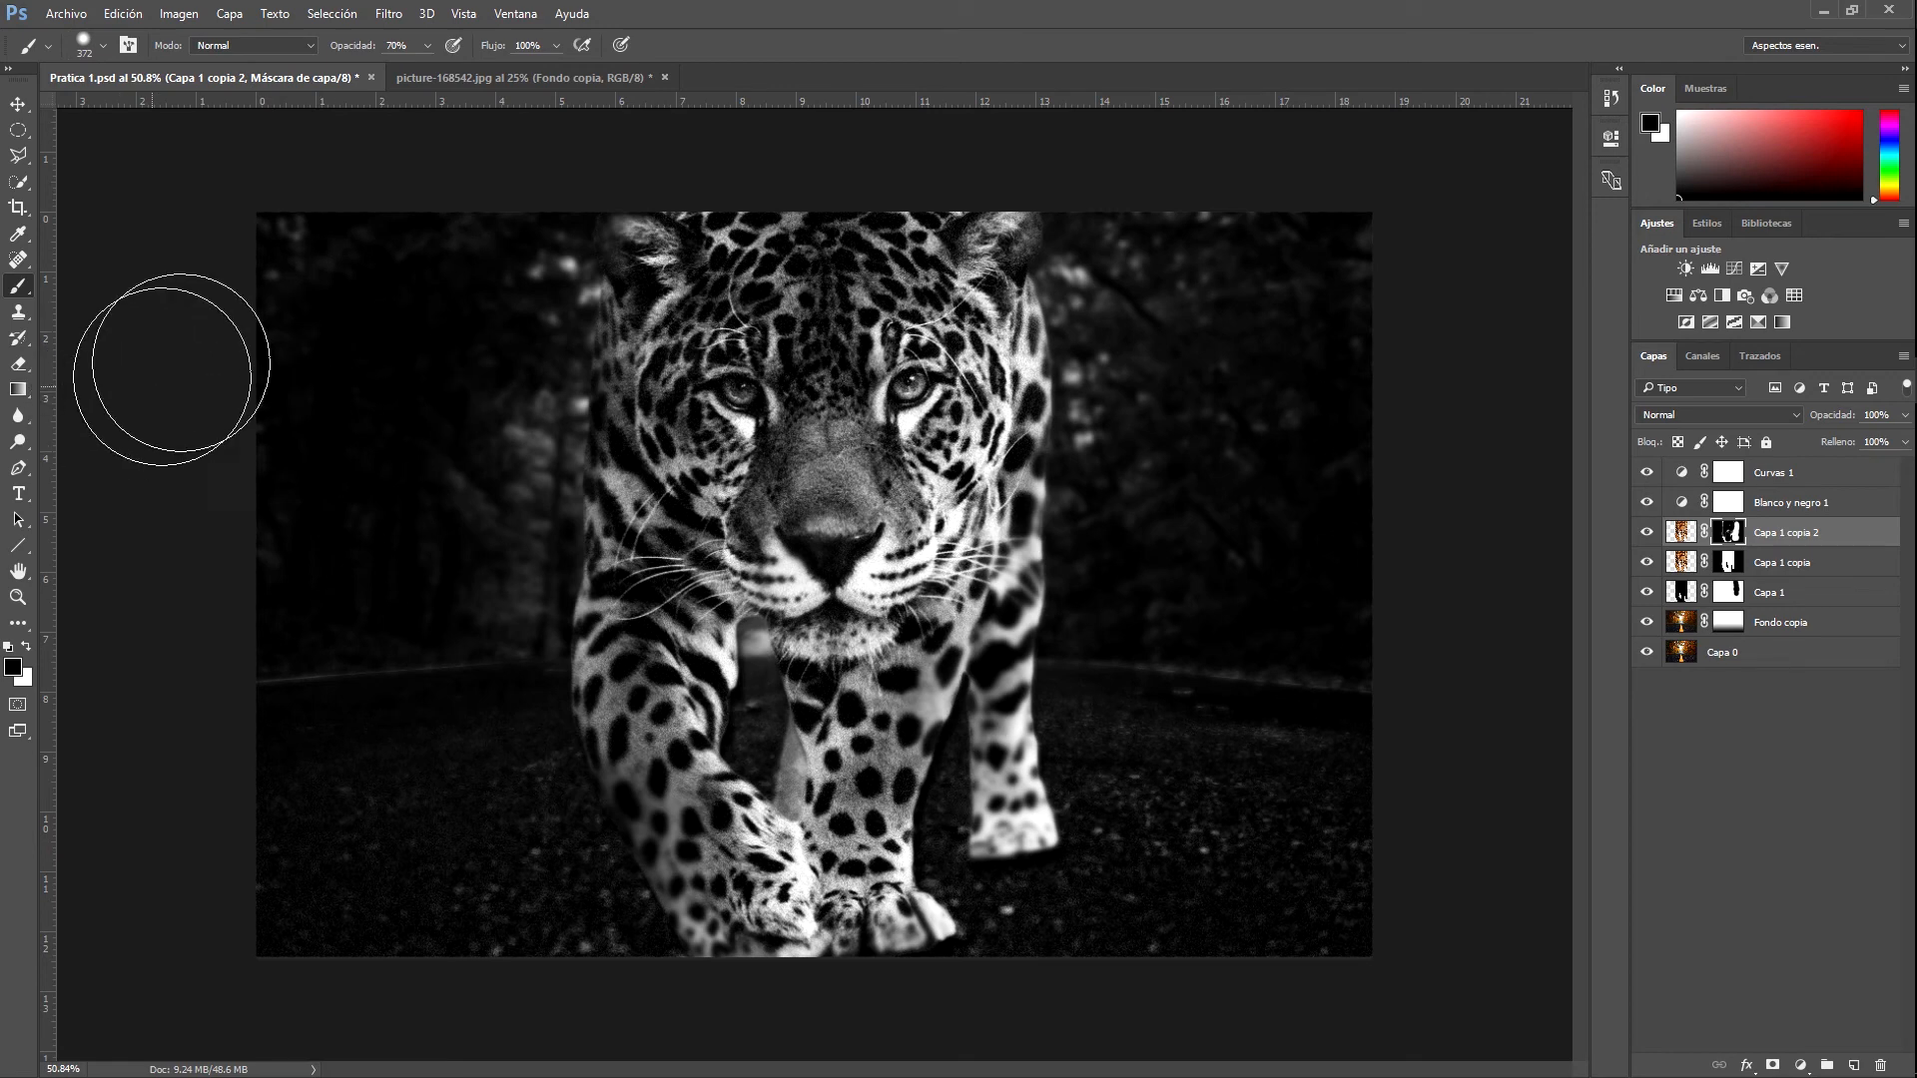
{"action": "key", "text": "x"}
{"action": "left_click", "coordinate": [1733, 814]}
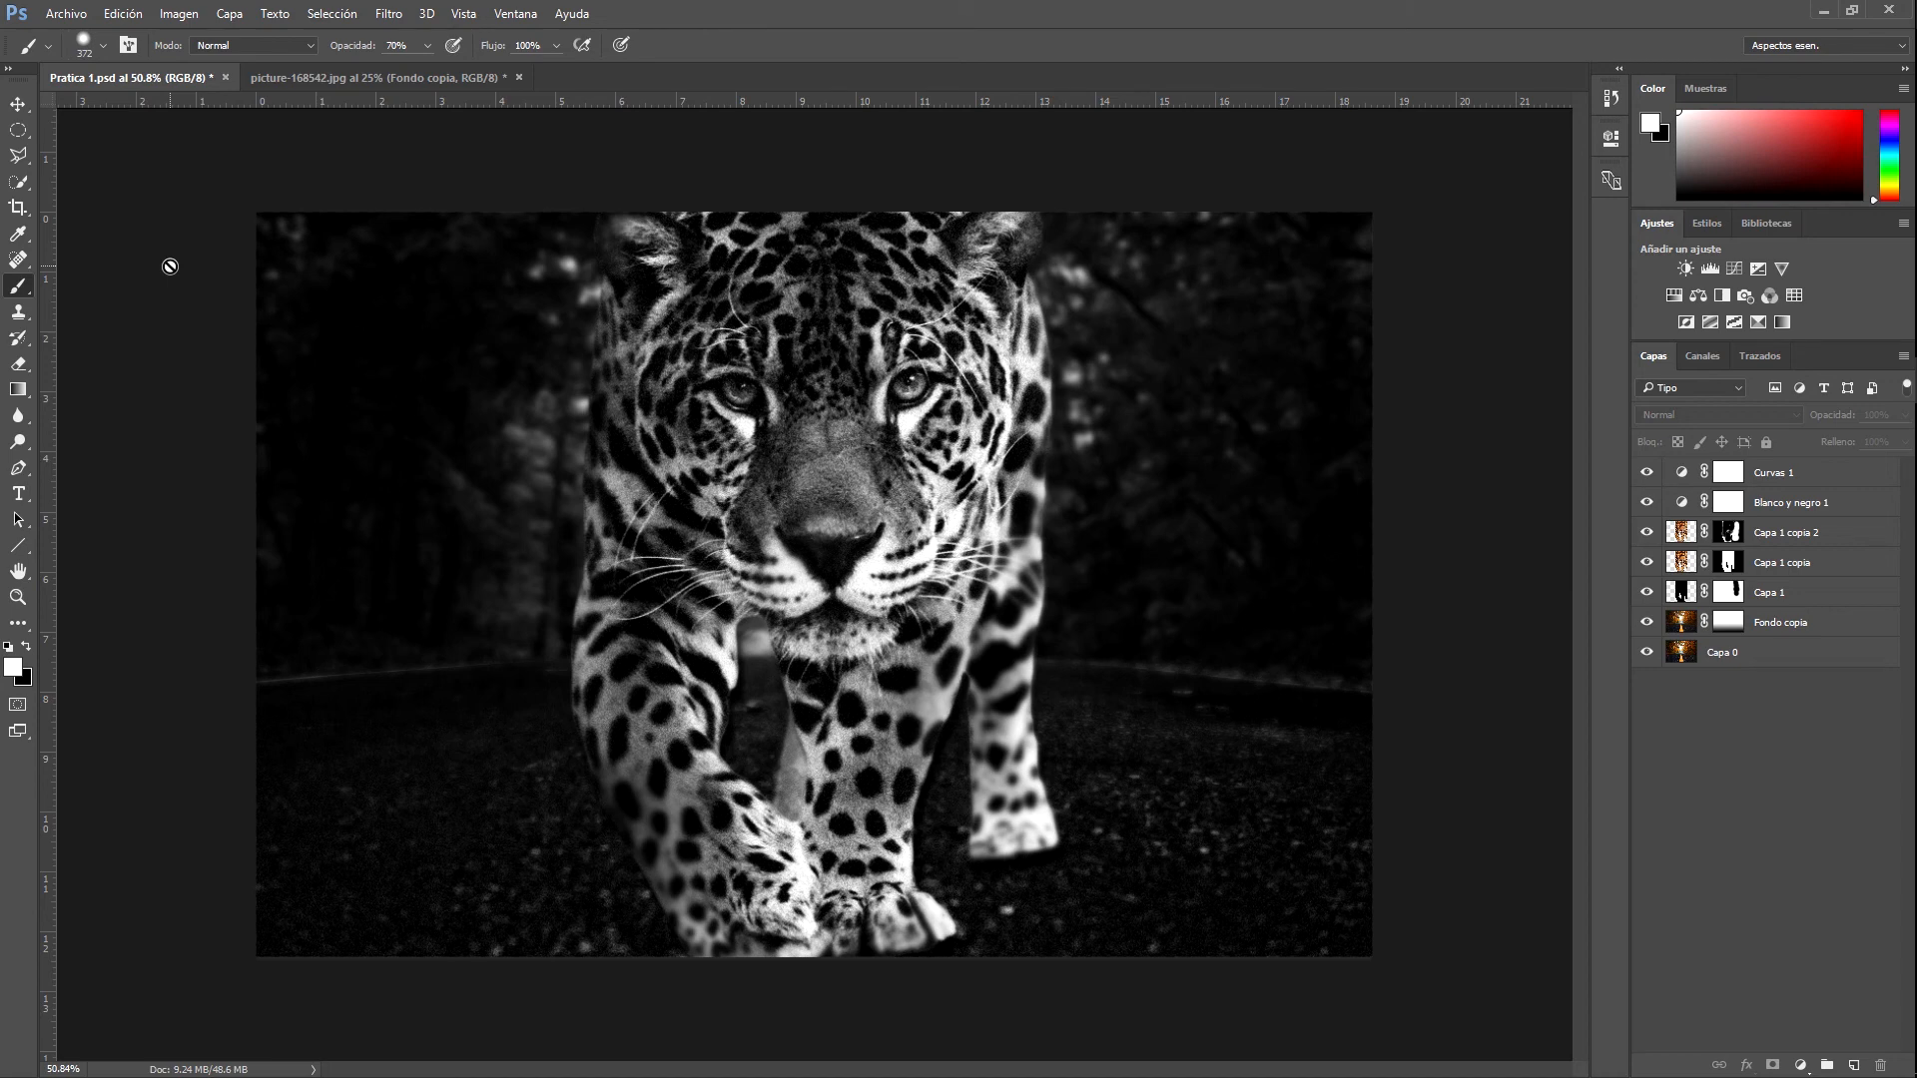
Paint black on Capa 1's mask between the jaguar's legs and below its head to hide the shadow there
{"action": "left_click", "coordinate": [1725, 564]}
{"action": "left_click", "coordinate": [1728, 592]}
{"action": "key", "text": "x"}
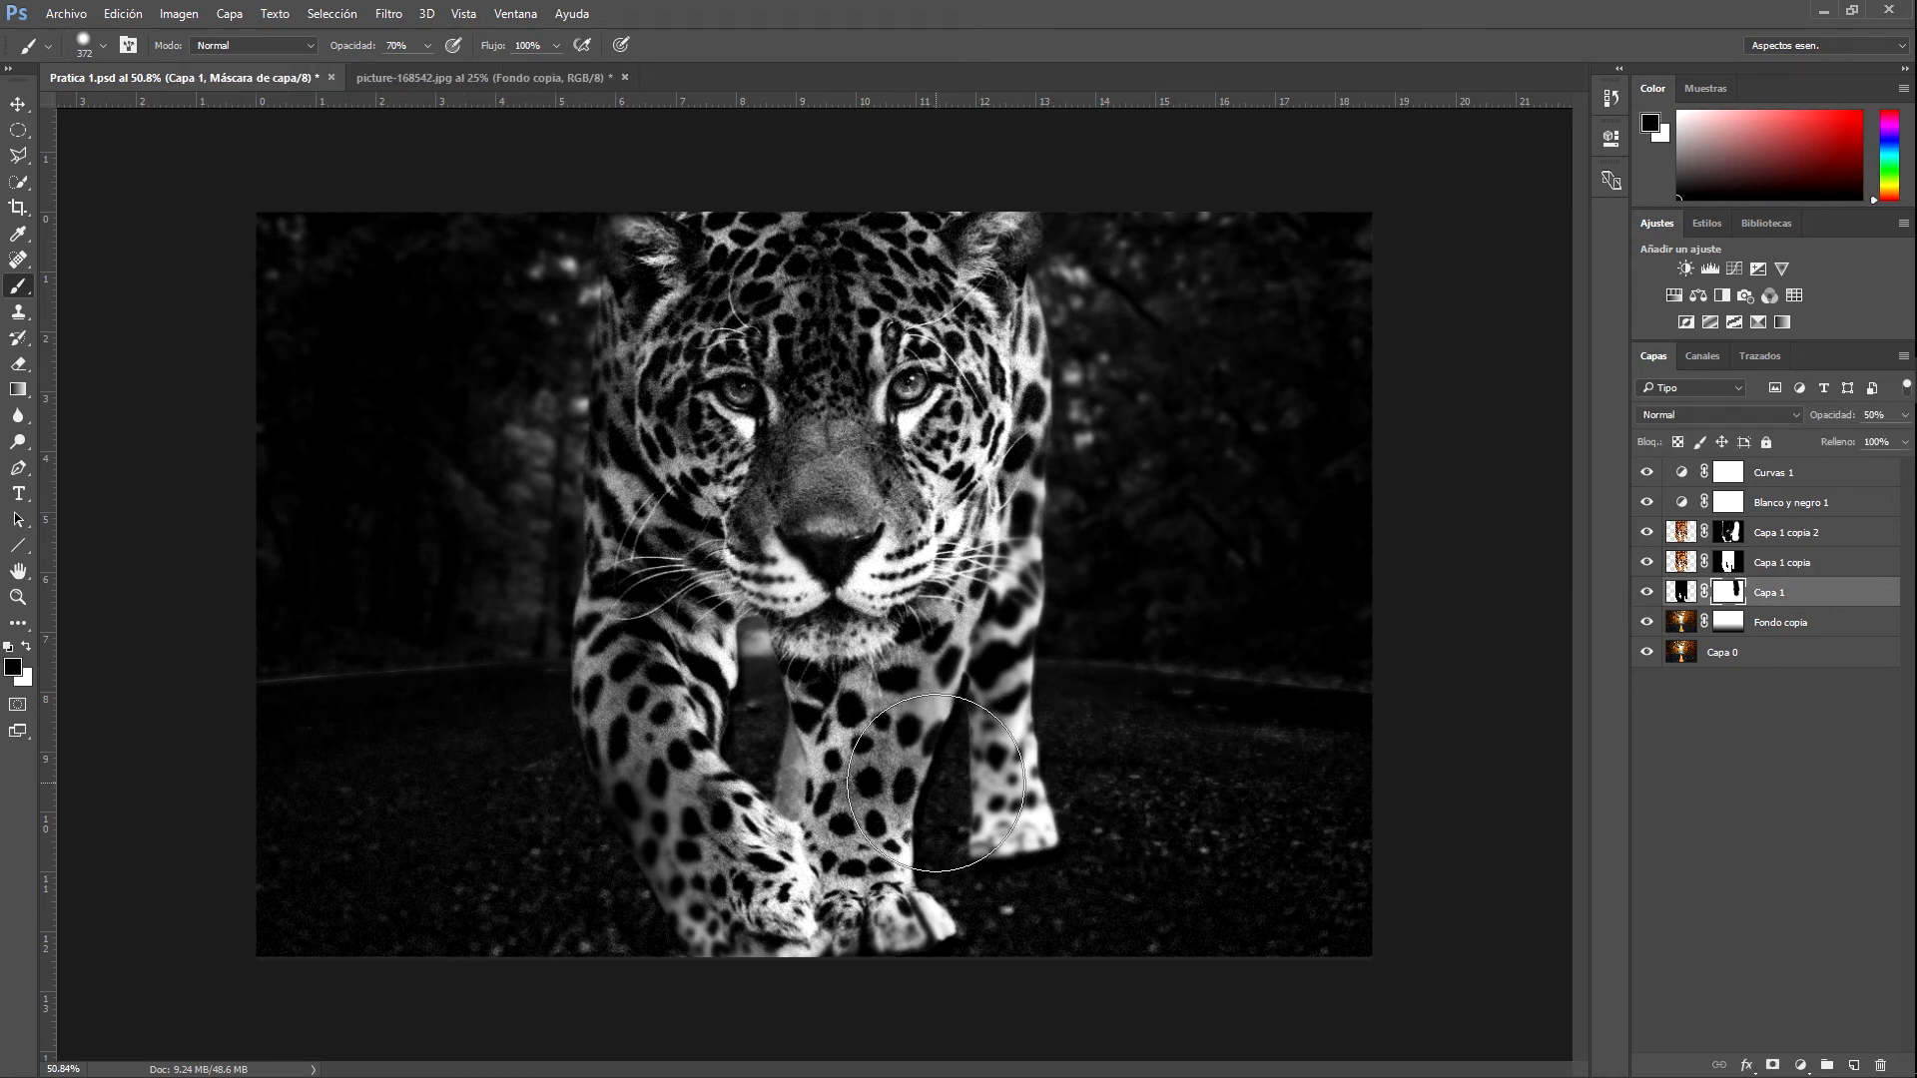
{"action": "mouse_move", "coordinate": [936, 782]}
{"action": "left_mouse_down"}
{"action": "mouse_move", "coordinate": [884, 766]}
{"action": "mouse_move", "coordinate": [878, 814]}
{"action": "left_mouse_up"}
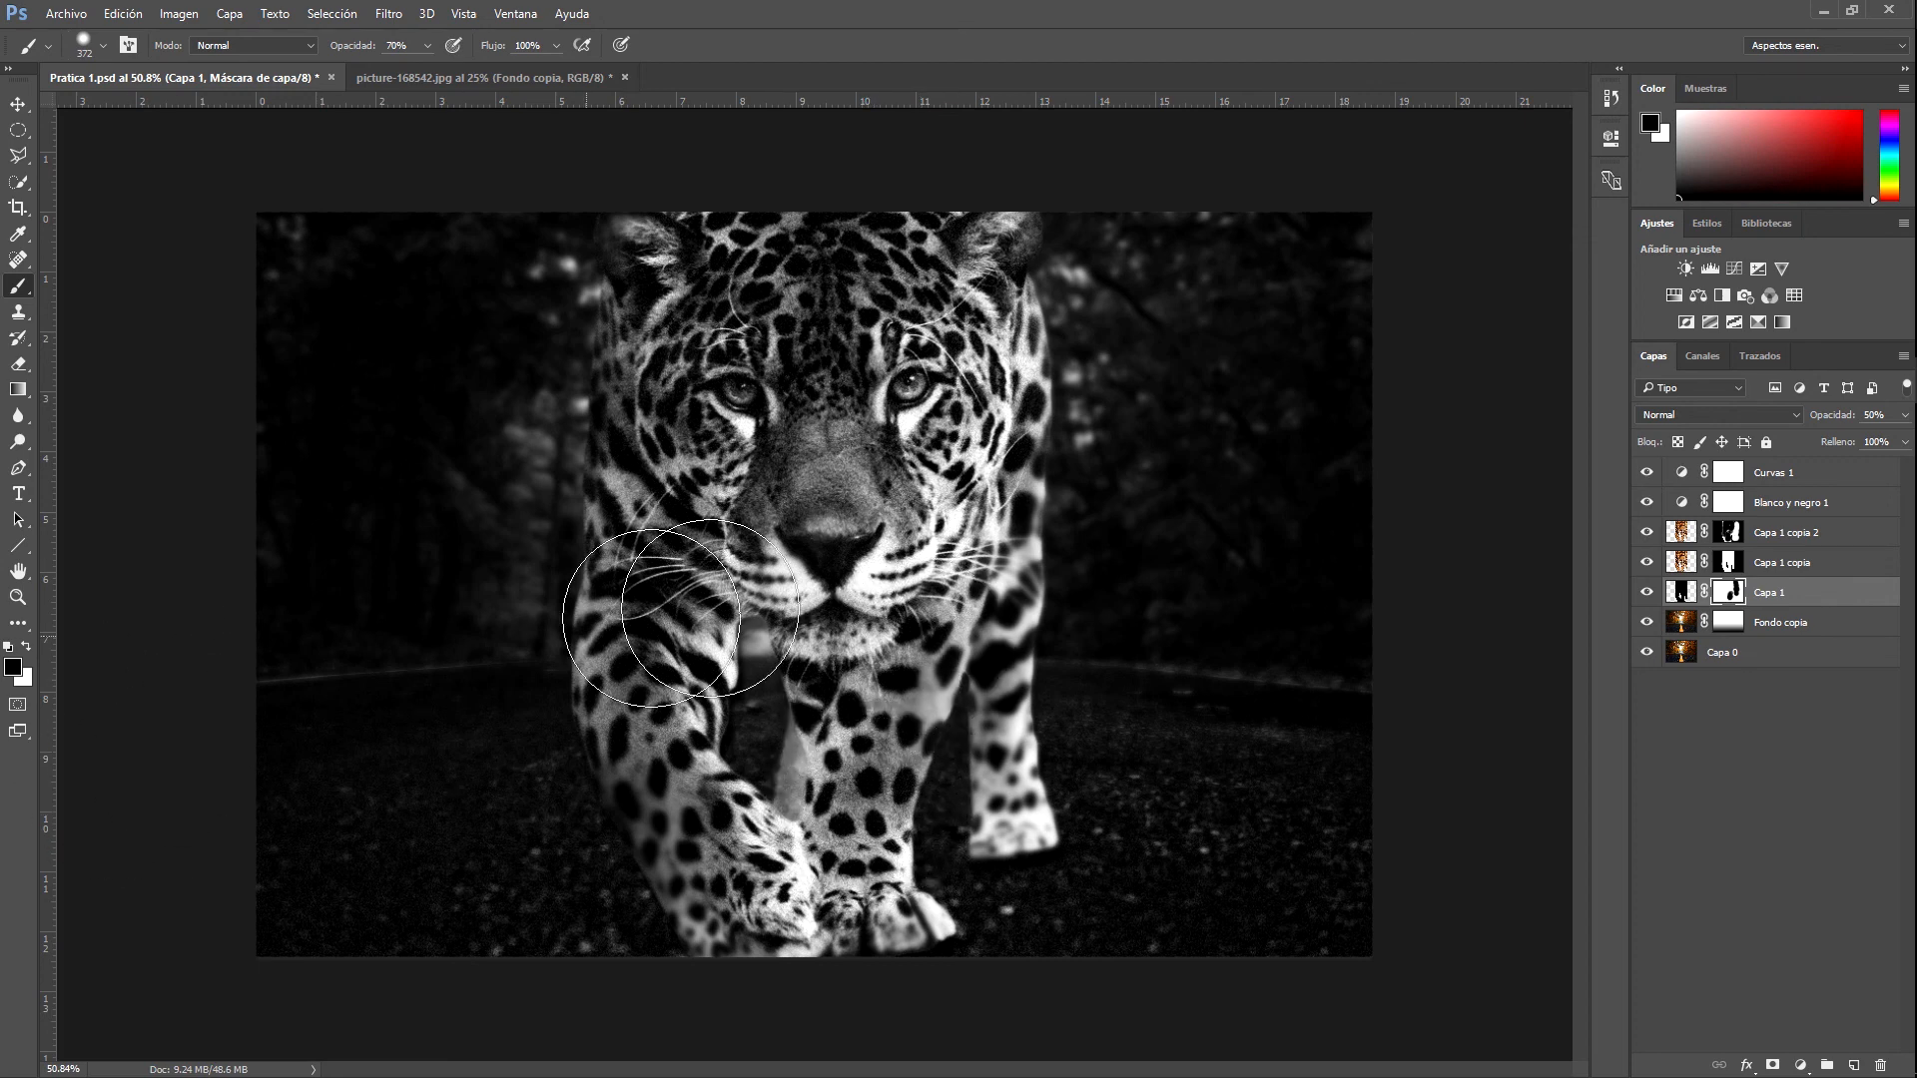
{"action": "mouse_move", "coordinate": [807, 720]}
{"action": "left_mouse_down"}
{"action": "mouse_move", "coordinate": [739, 719]}
{"action": "mouse_move", "coordinate": [739, 650]}
{"action": "mouse_move", "coordinate": [783, 648]}
{"action": "mouse_move", "coordinate": [719, 594]}
{"action": "mouse_move", "coordinate": [794, 655]}
{"action": "mouse_move", "coordinate": [871, 677]}
{"action": "mouse_move", "coordinate": [724, 586]}
{"action": "mouse_move", "coordinate": [776, 588]}
{"action": "mouse_move", "coordinate": [717, 606]}
{"action": "mouse_move", "coordinate": [730, 546]}
{"action": "mouse_move", "coordinate": [679, 578]}
{"action": "mouse_move", "coordinate": [683, 649]}
{"action": "left_mouse_up"}
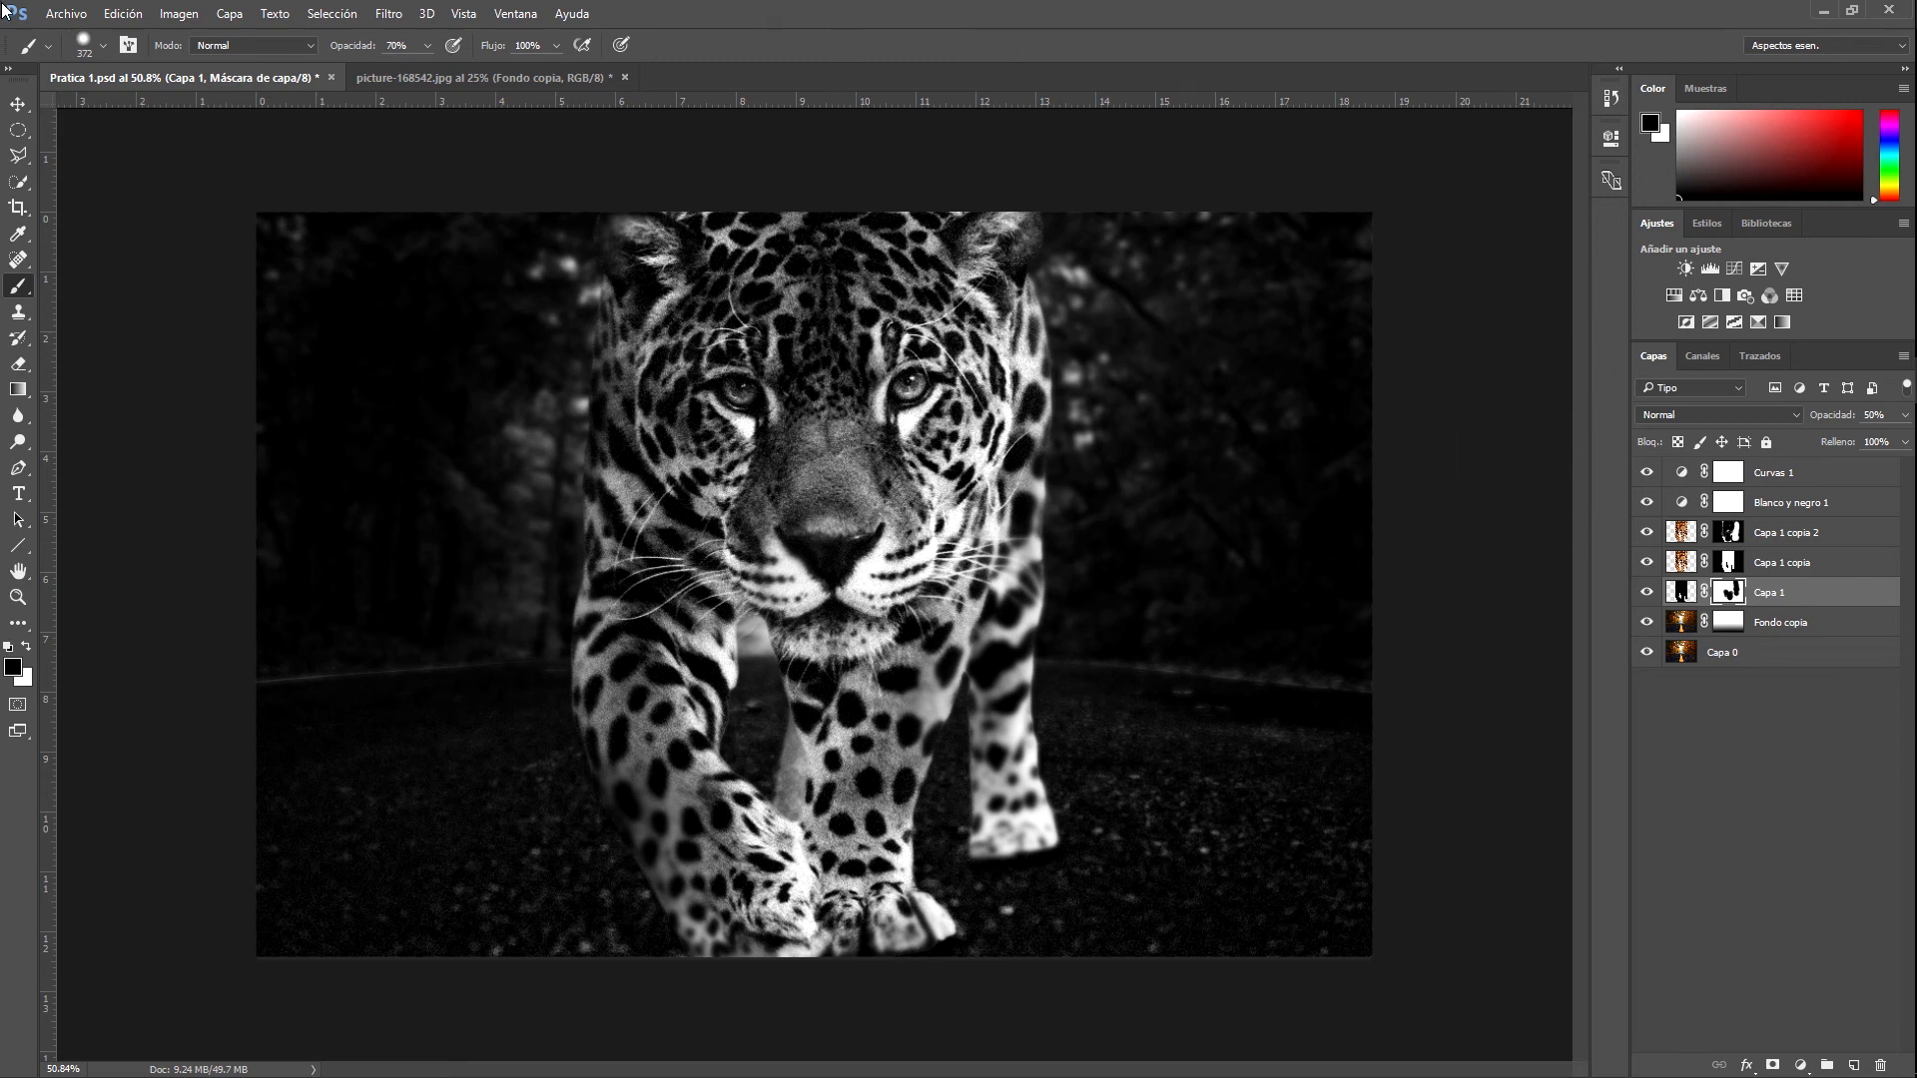
Toggle the visibility of the Blanco y negro 1 adjustment to compare the composite in colour and black and white
{"action": "left_click", "coordinate": [18, 104]}
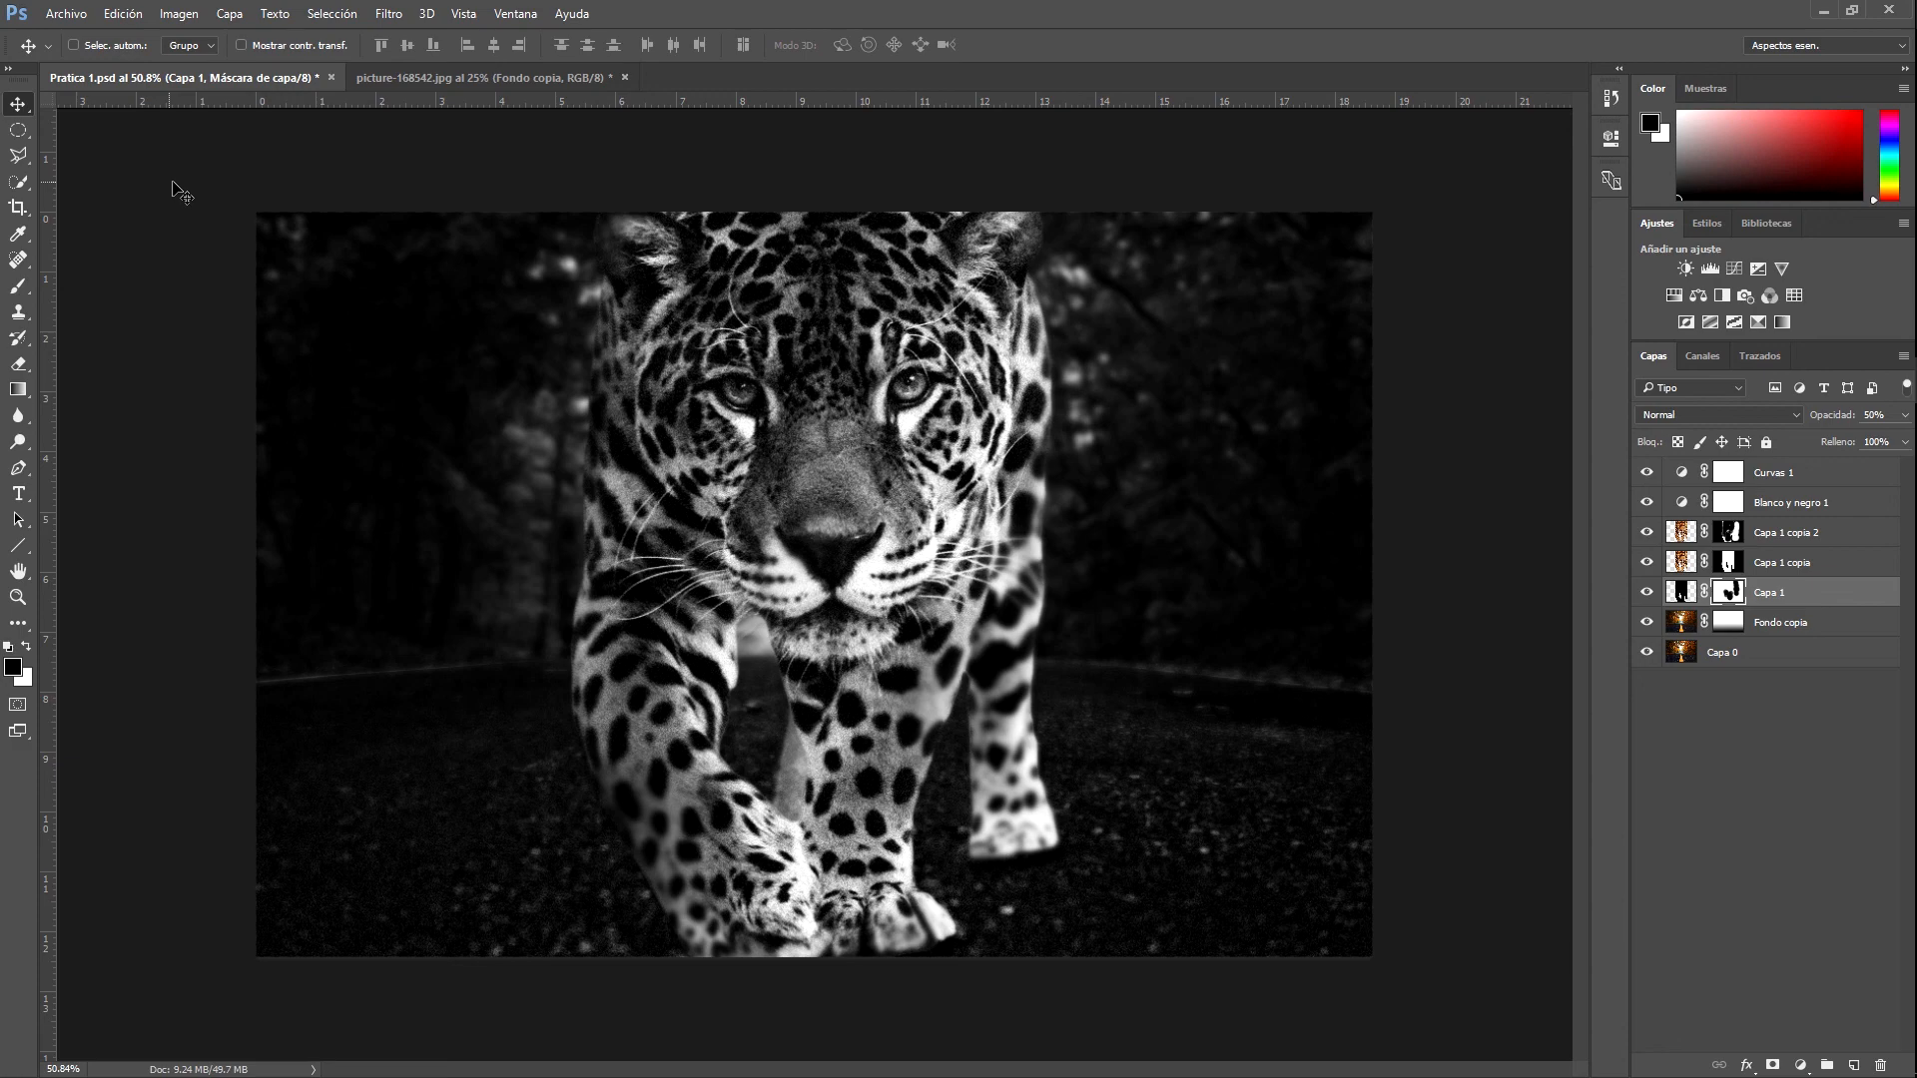
{"action": "left_click", "coordinate": [1648, 504]}
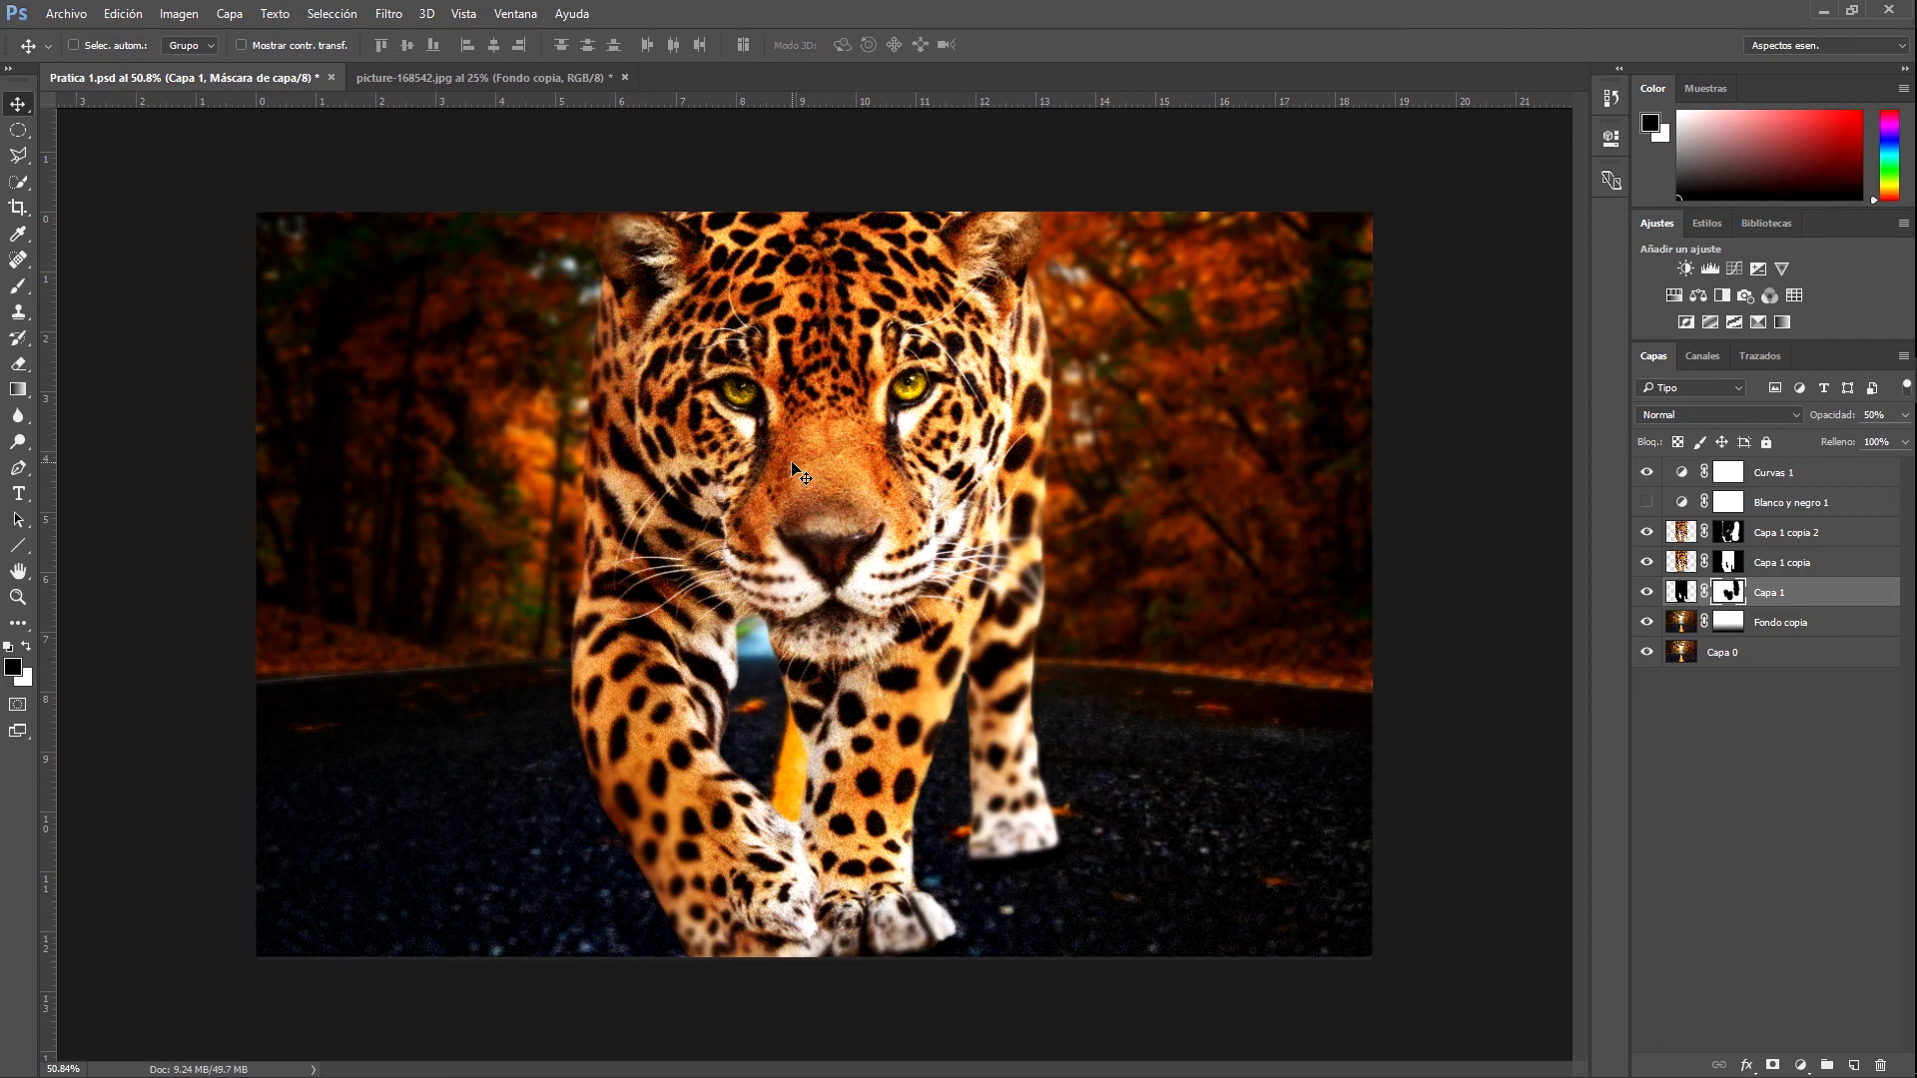
{"action": "left_click", "coordinate": [1647, 502]}
{"action": "left_click", "coordinate": [1647, 502]}
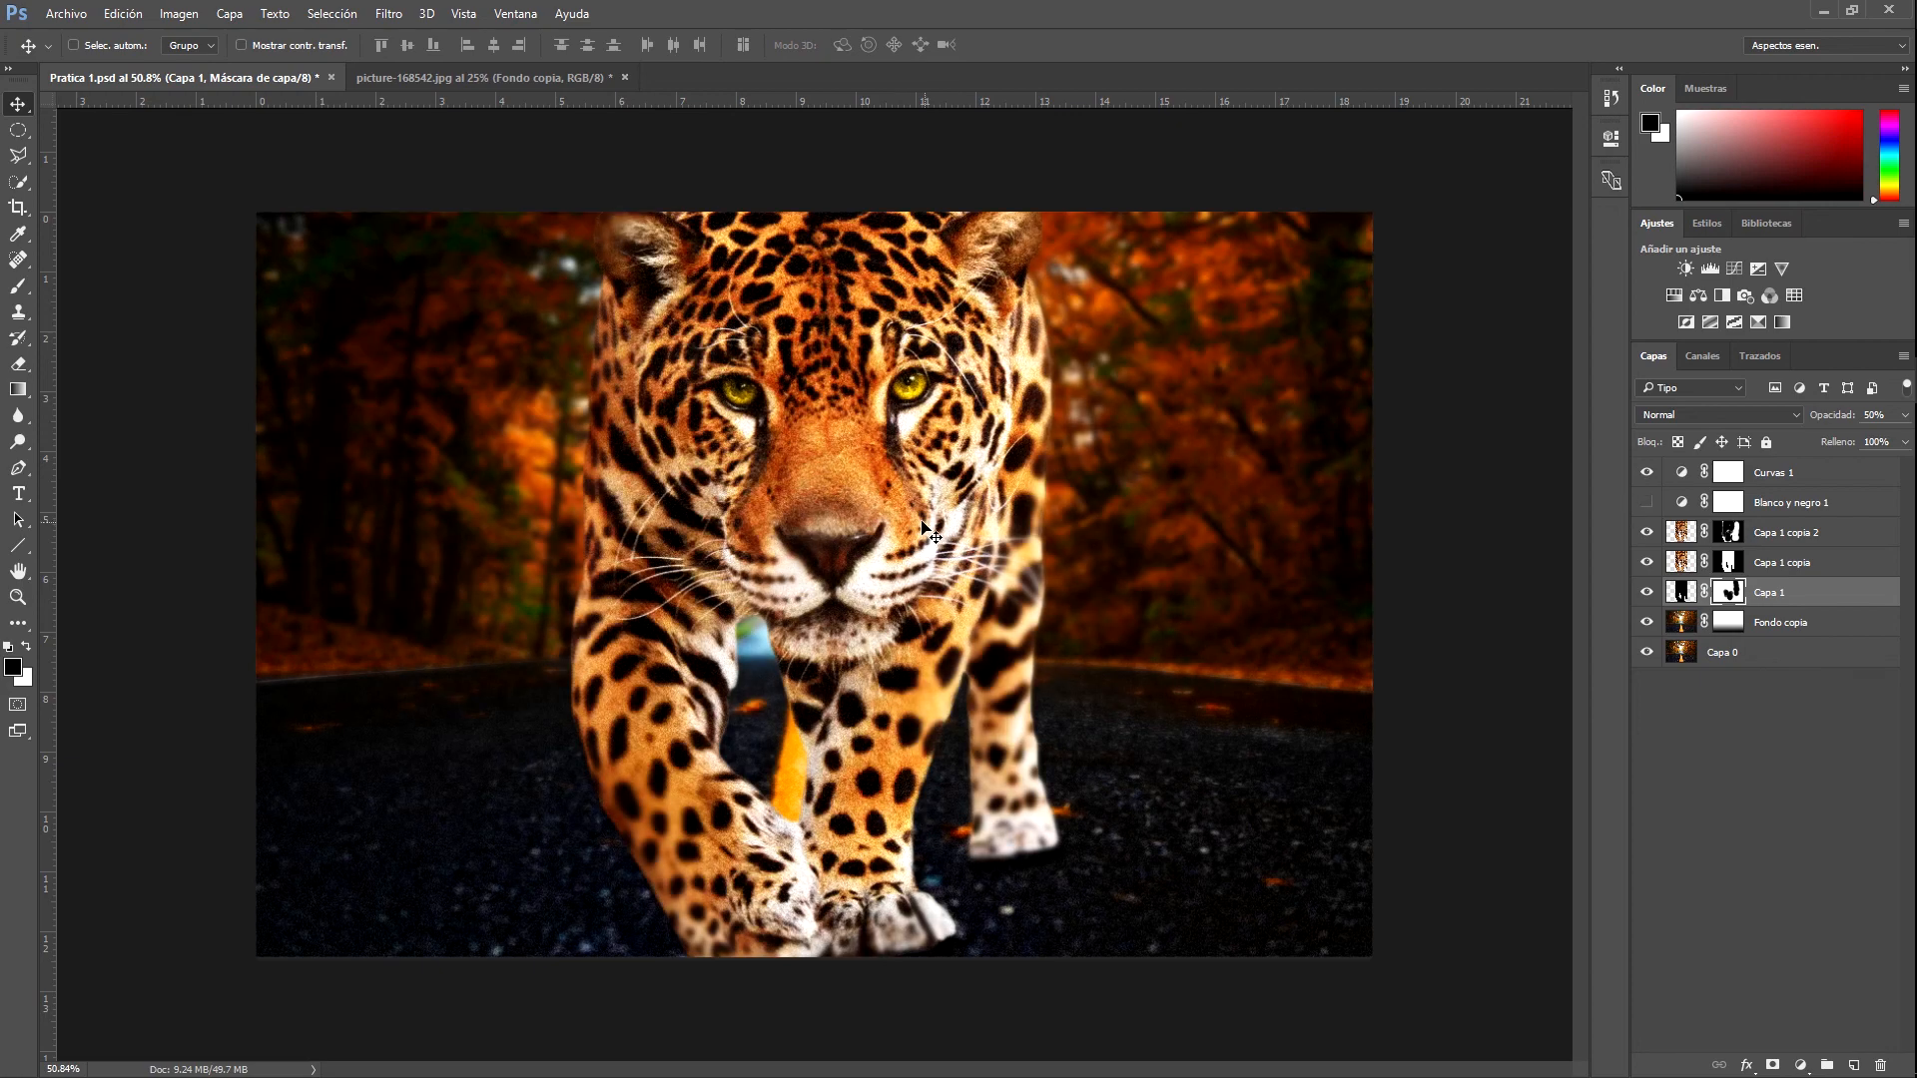